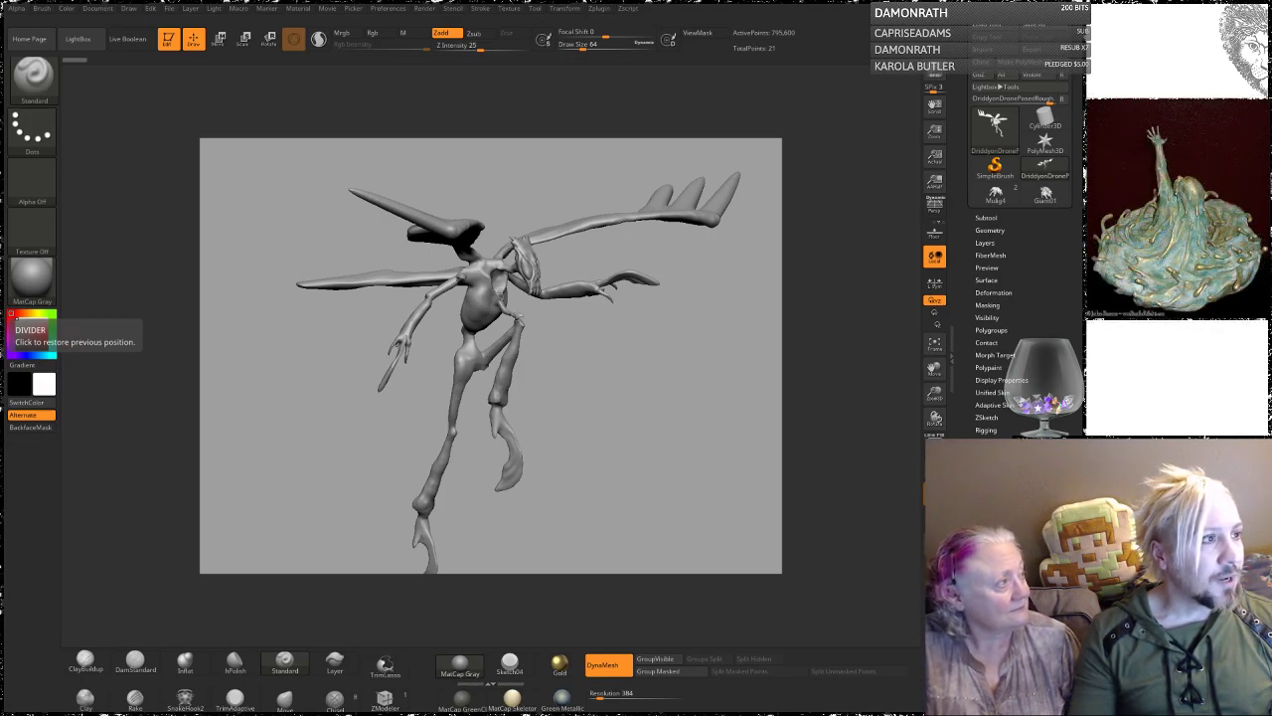
Step: Bring up the "Stuff to do" Google Docs document, review its Norwescon countdown and Scarred King task lists, and move it off screen
drag(2, 90, 616, 5)
drag(799, 4, 795, 21)
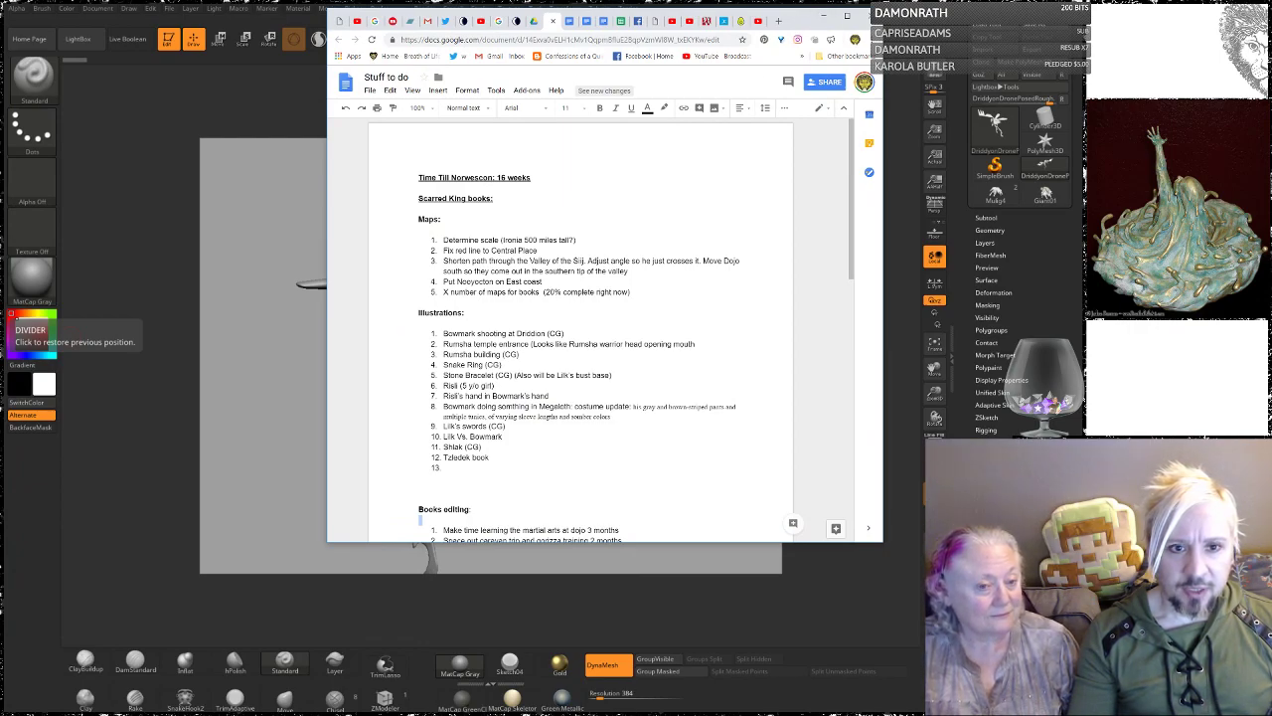
click(503, 178)
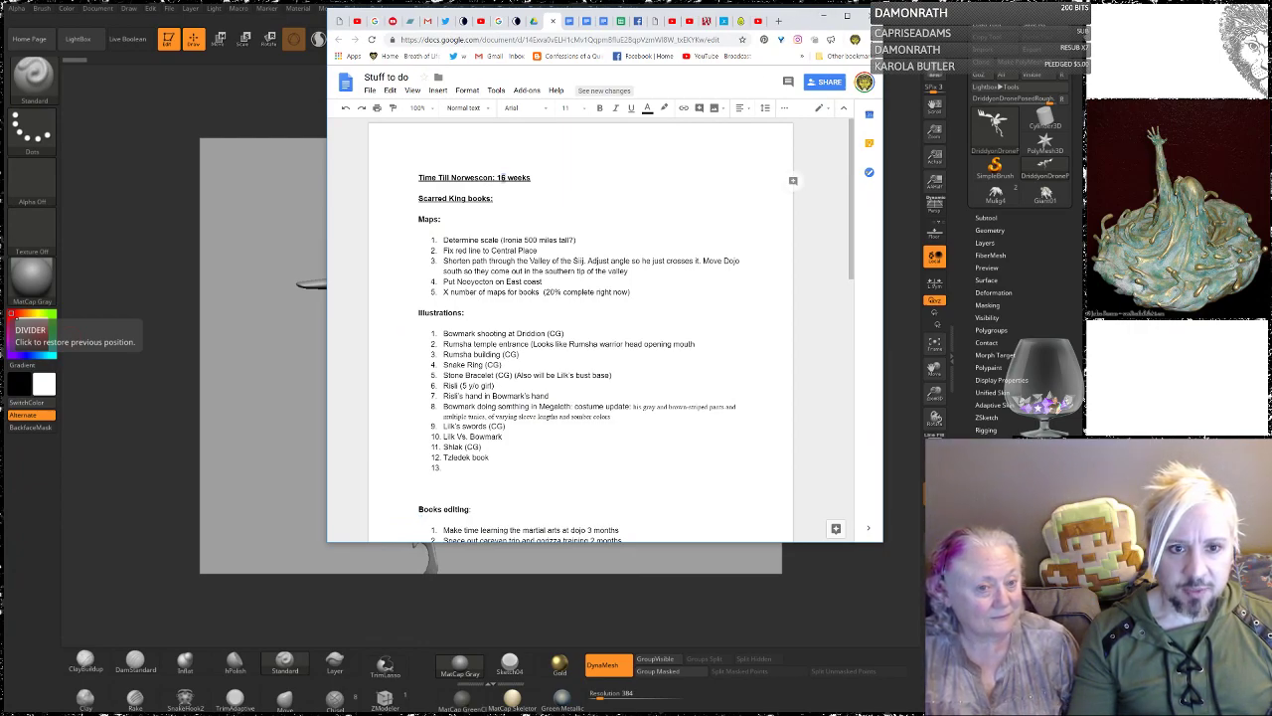
double_click(503, 178)
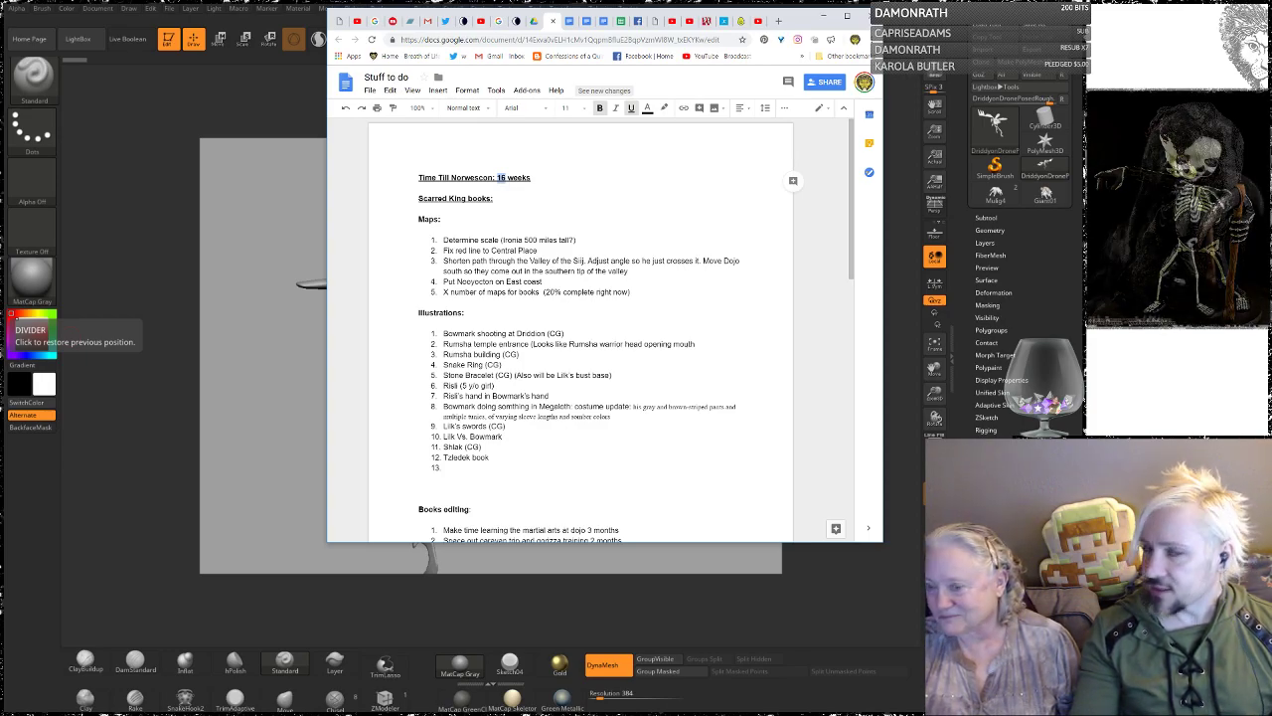
click(506, 178)
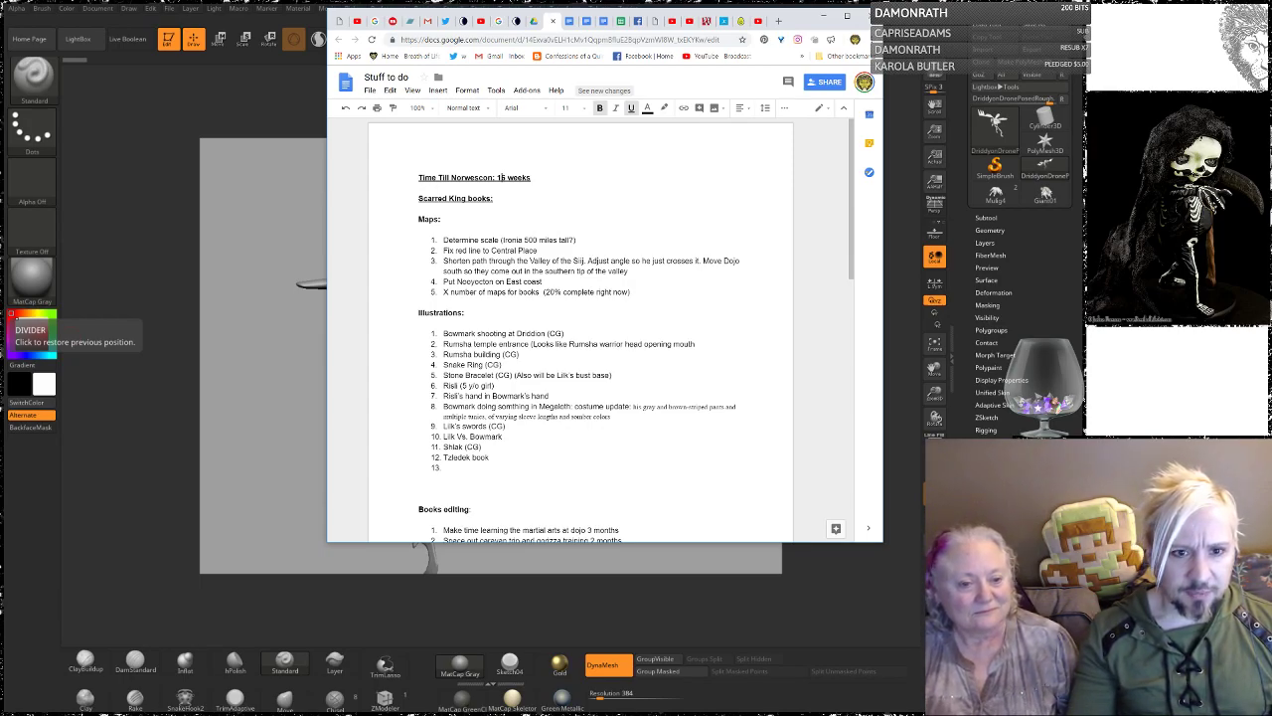
scroll(580, 330, down, 1)
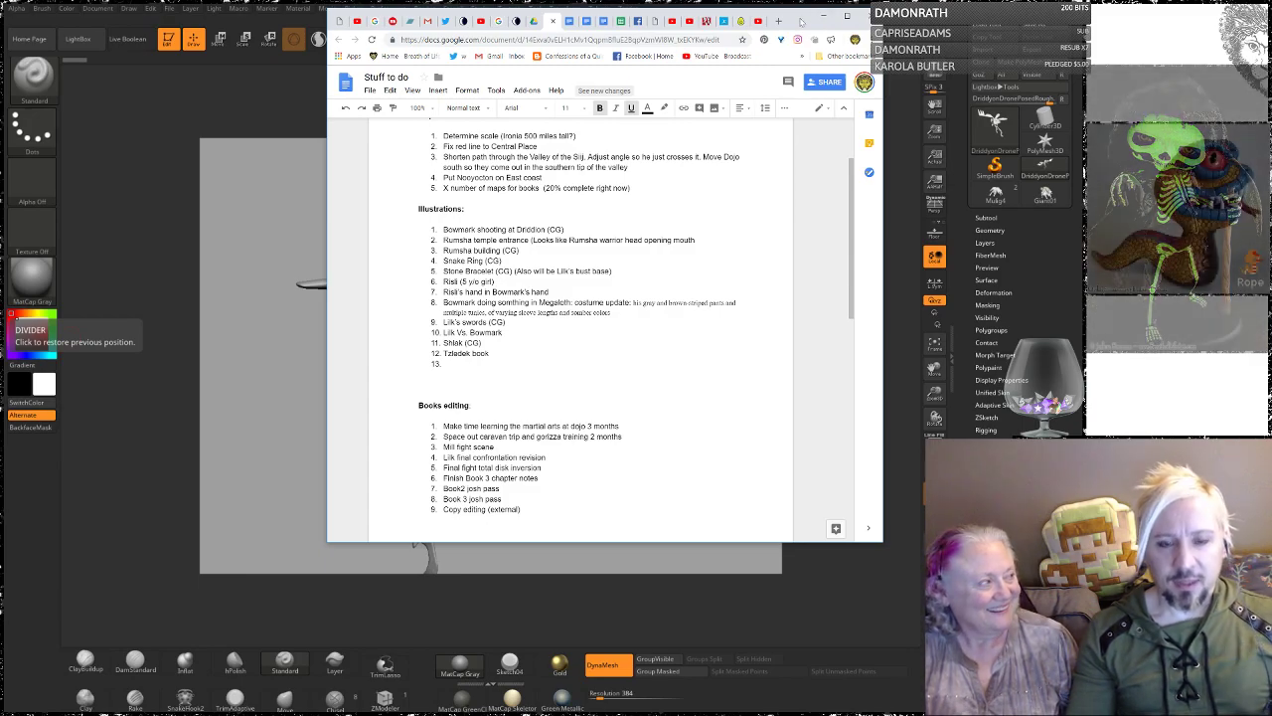
drag(801, 20, 0, 136)
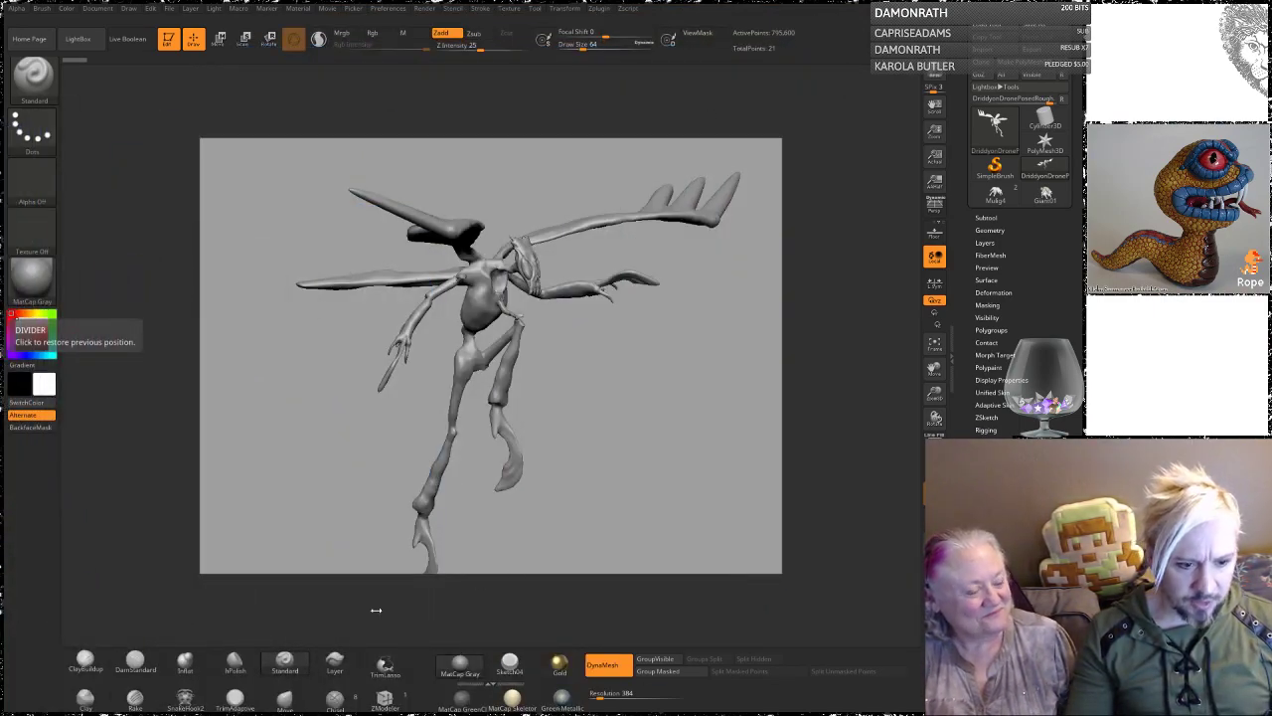
Step: Find Word through system search and open its recent document "12-23-18 THE SCARRED KING I"
key(super)
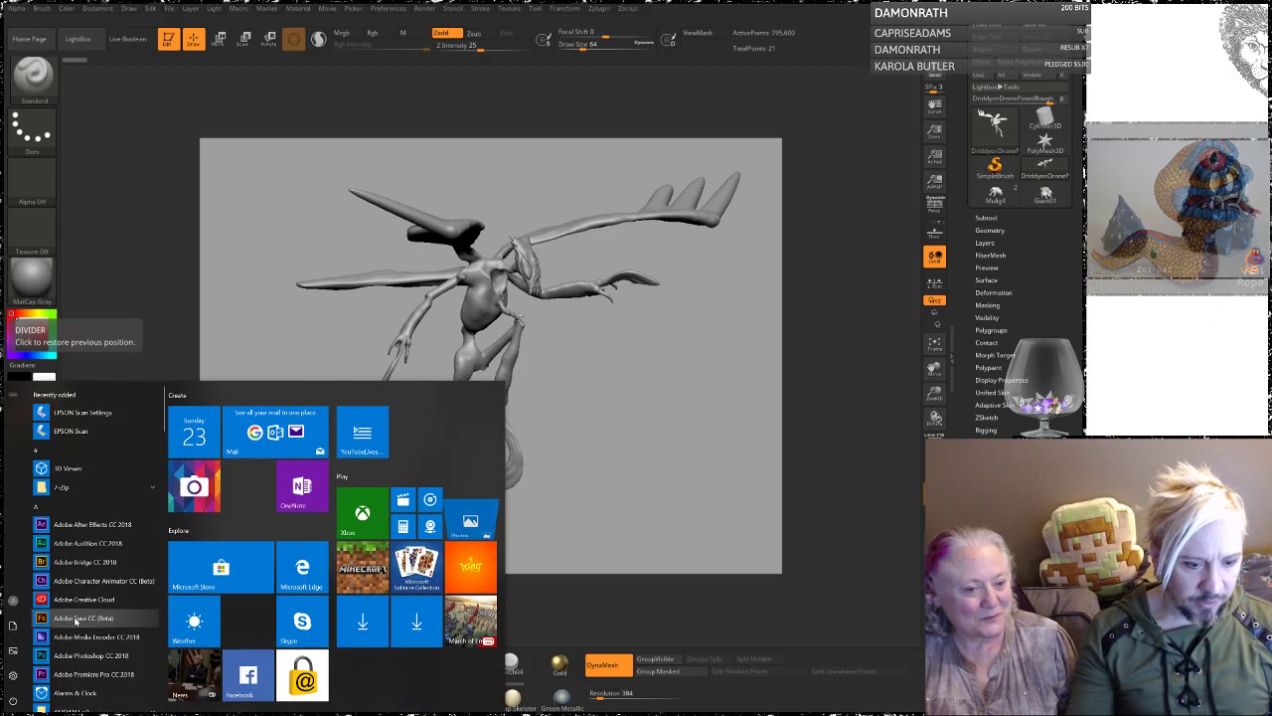
click(75, 621)
text(wor)
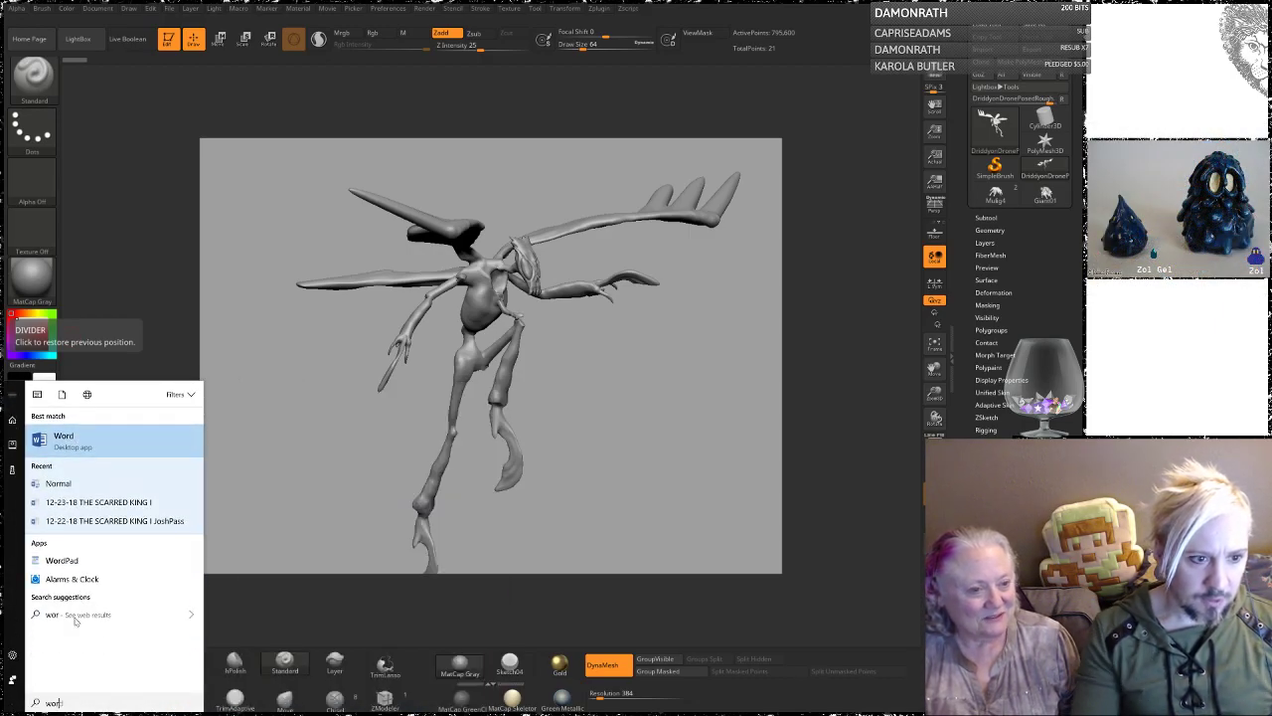
click(110, 503)
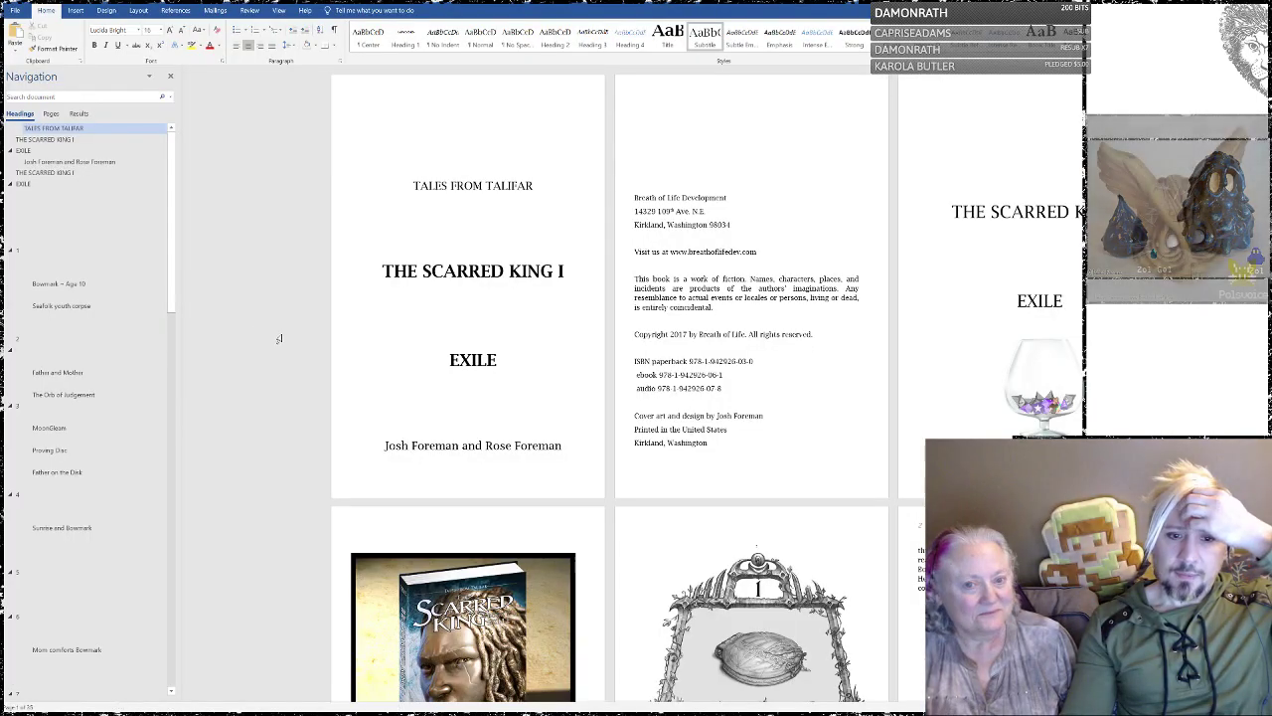
Step: Take the manuscript window out of full screen, move it to the screen's upper edge and enlarge it to show two pages side by side
scroll(409, 285, down, 4)
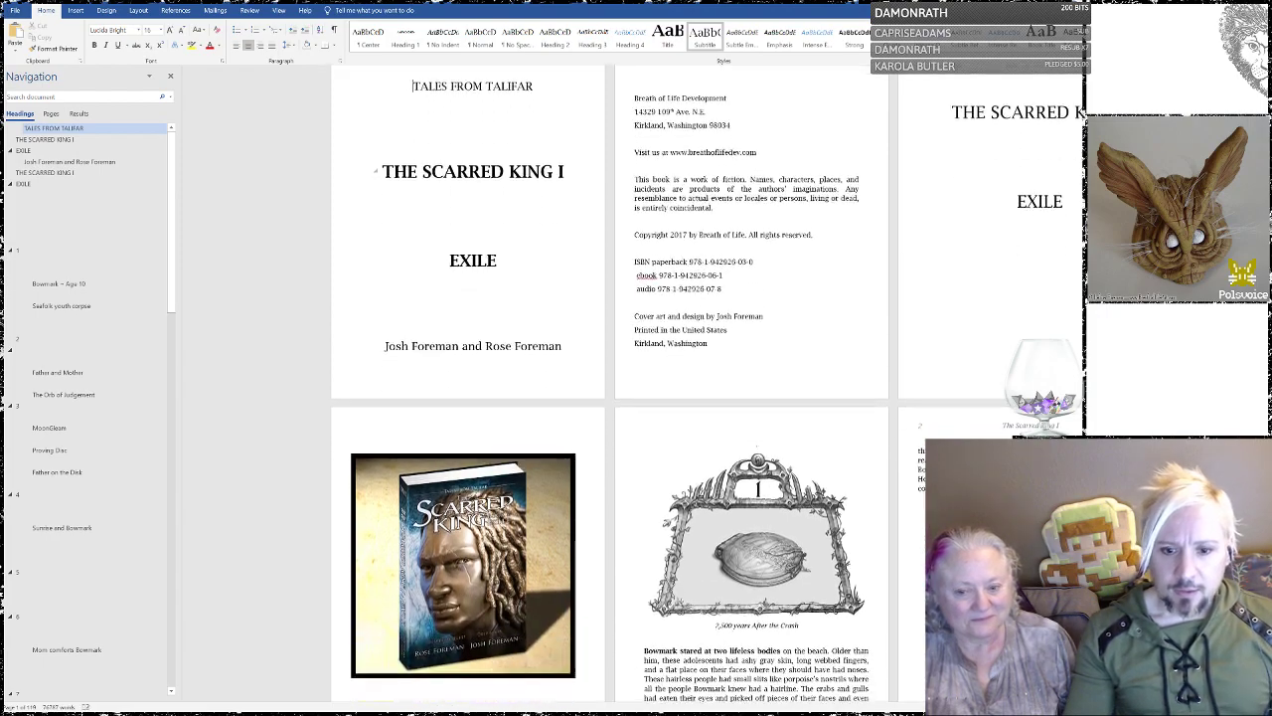
scroll(408, 285, down, 2)
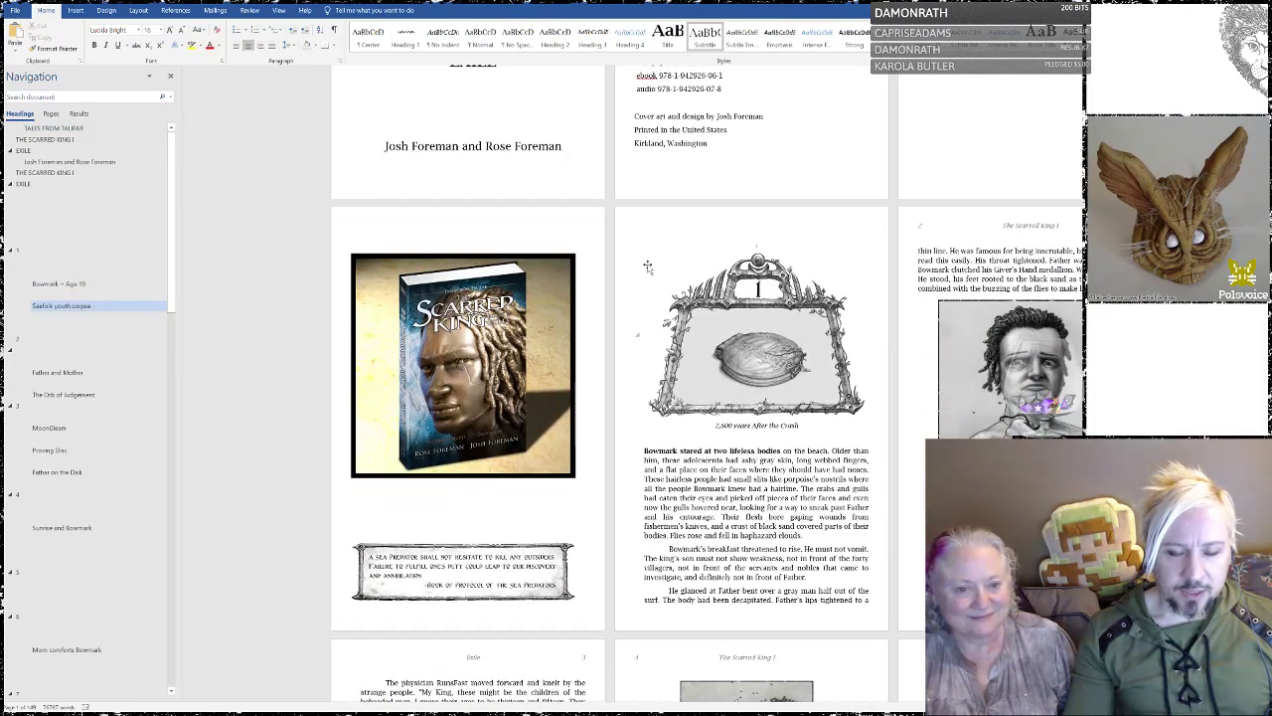
scroll(409, 285, down, 1)
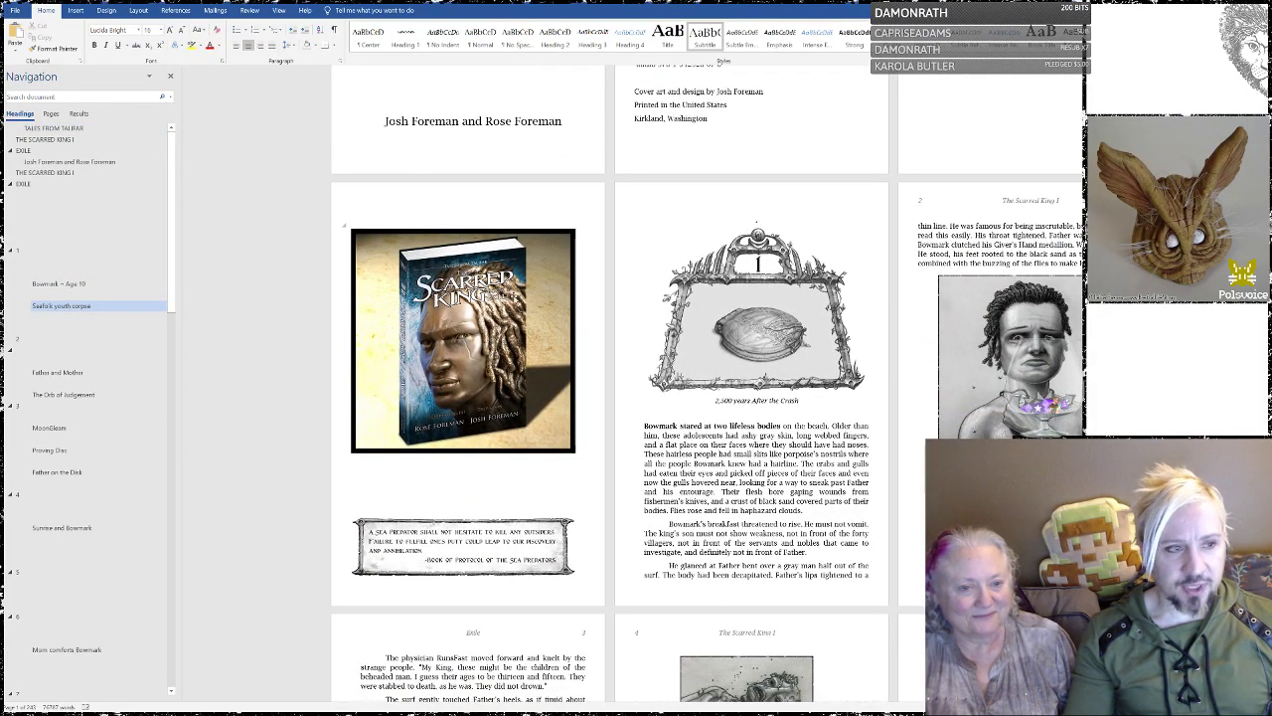
key(super+Down)
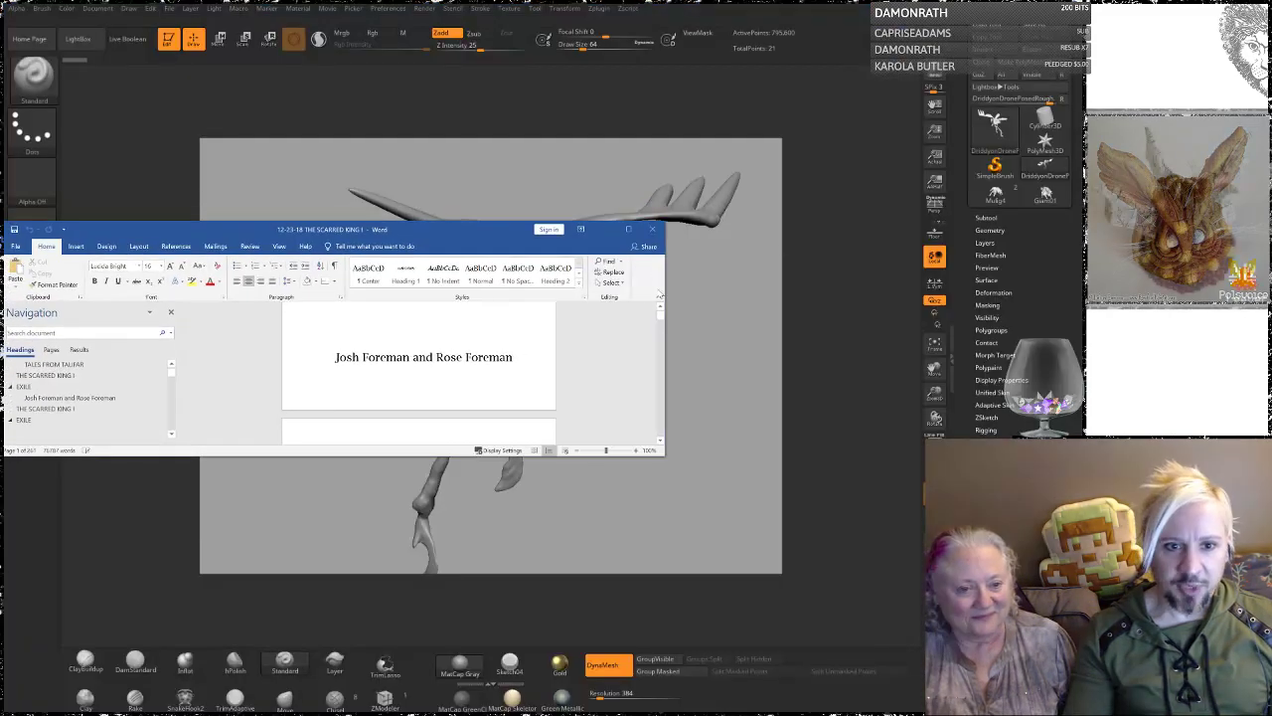
drag(432, 221, 437, 2)
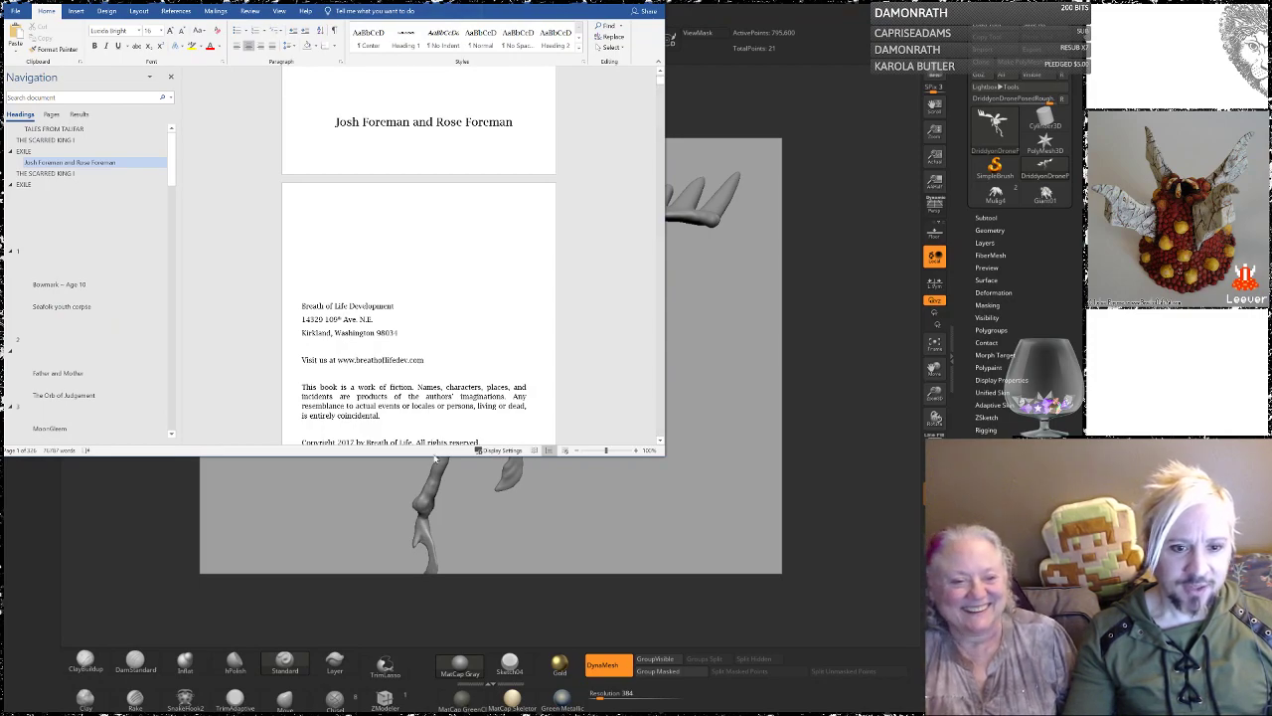
drag(438, 457, 474, 652)
drag(665, 347, 891, 347)
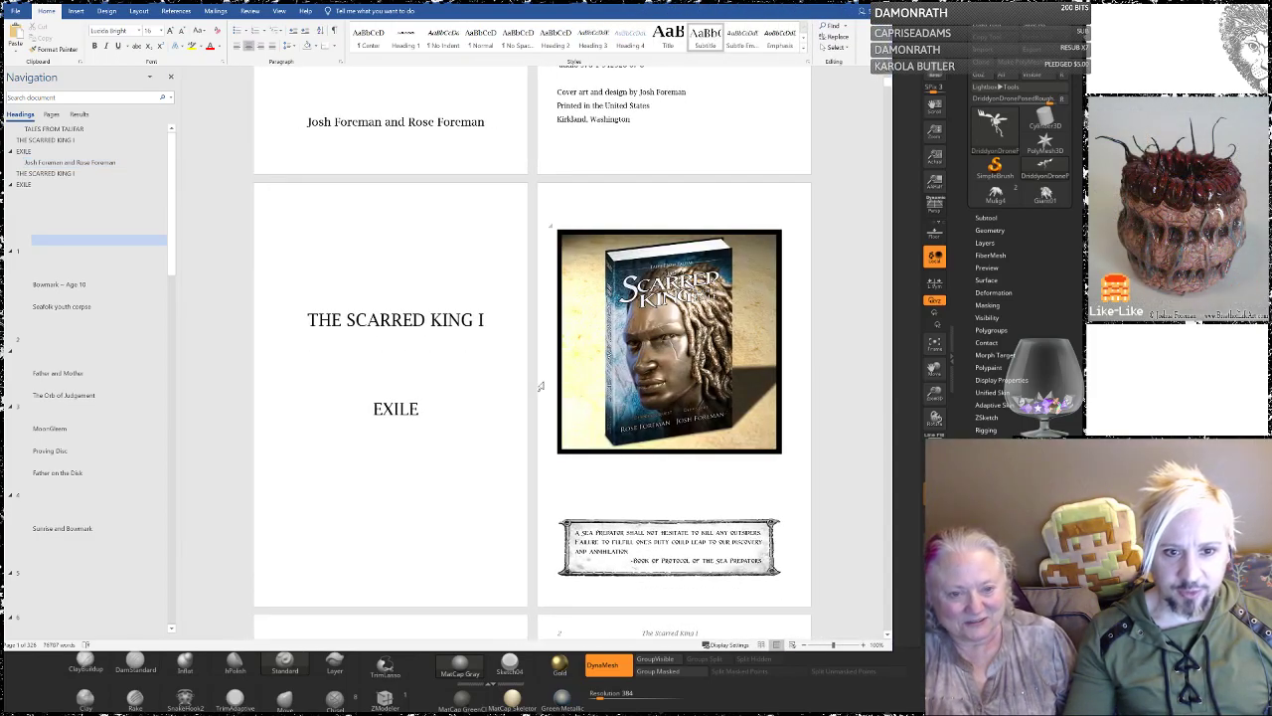
Step: Review the book cover picture and the chapter 1 pages and illustrations, continuing to the Stonegrove Archipelago map
scroll(540, 388, down, 3)
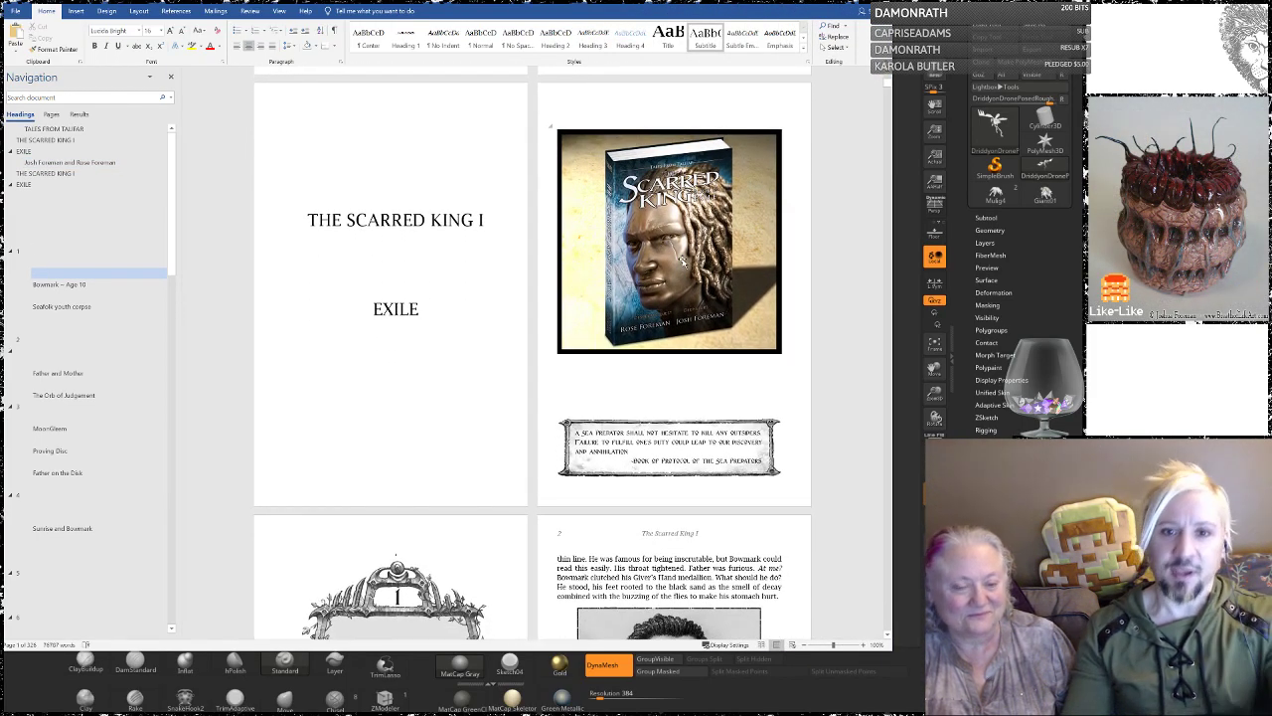
scroll(683, 262, down, 1)
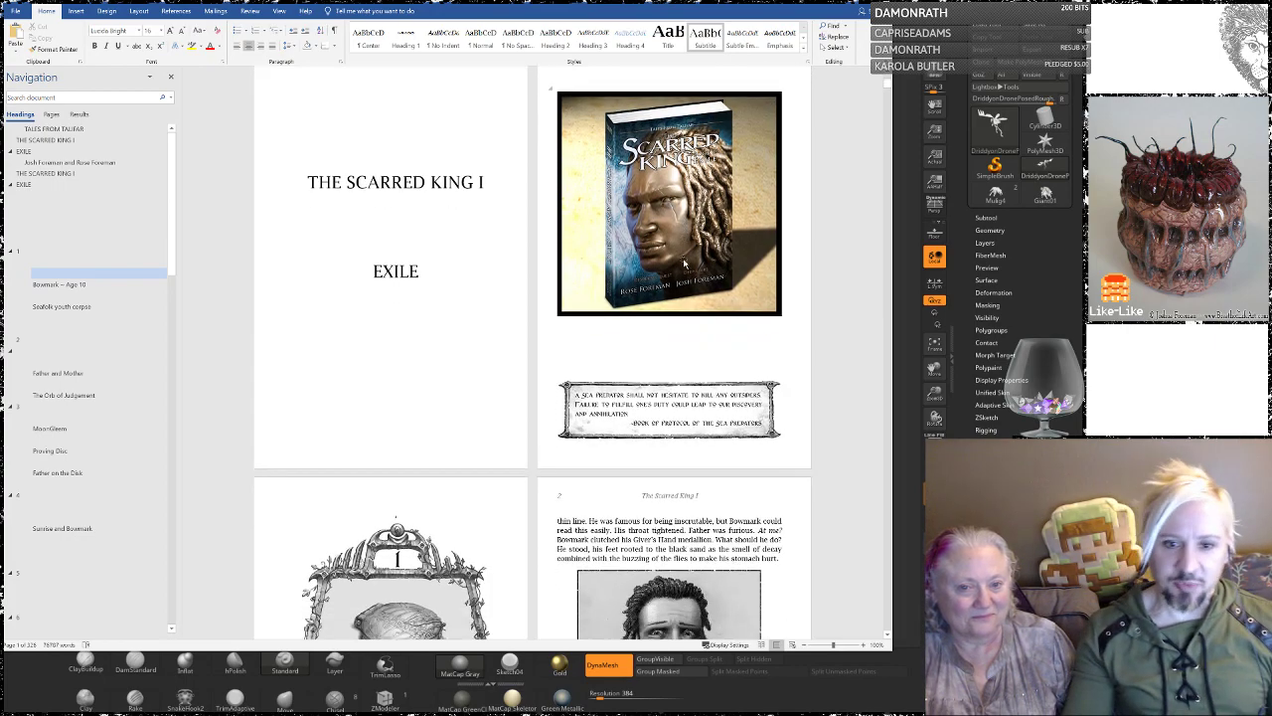
scroll(683, 262, down, 5)
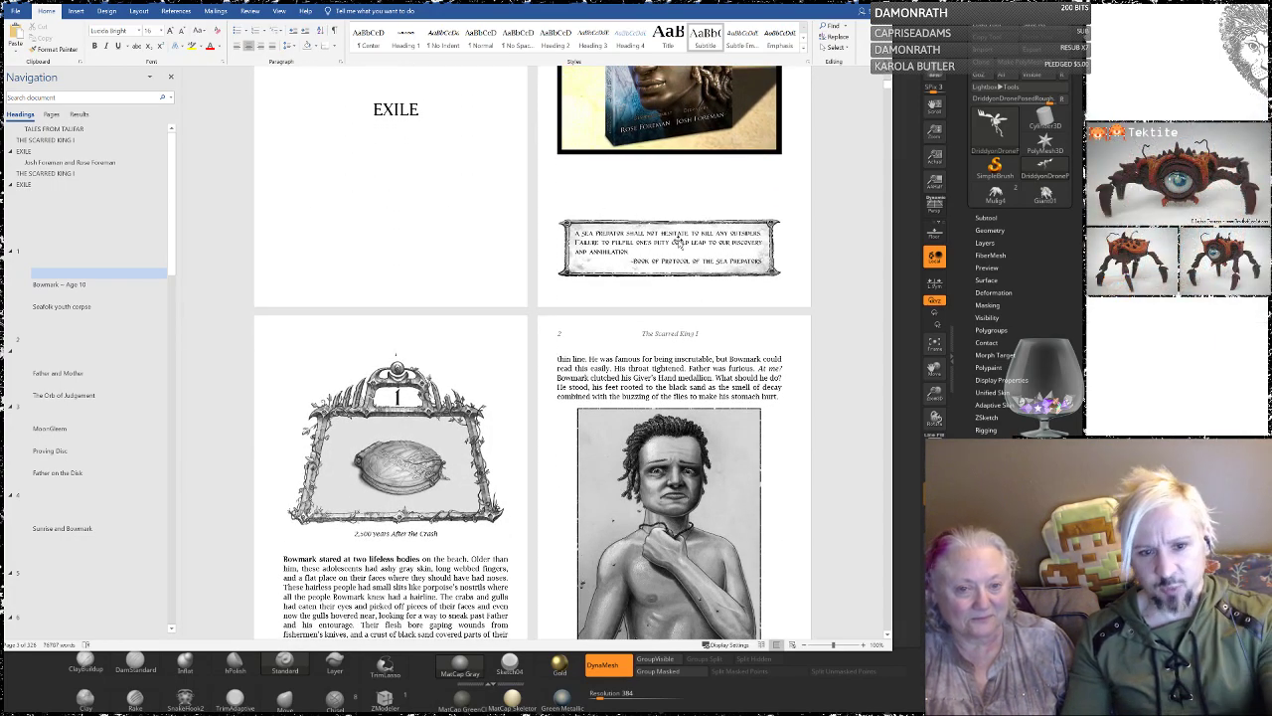
scroll(412, 522, down, 3)
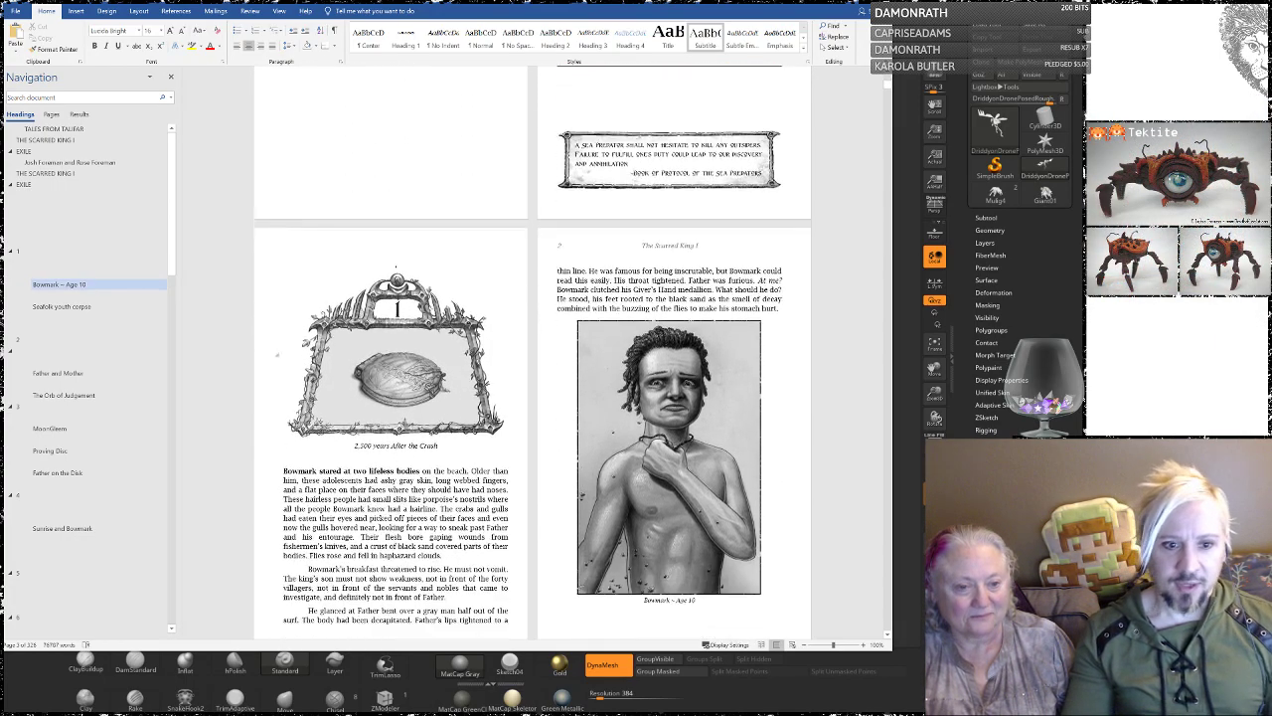
scroll(384, 396, down, 2)
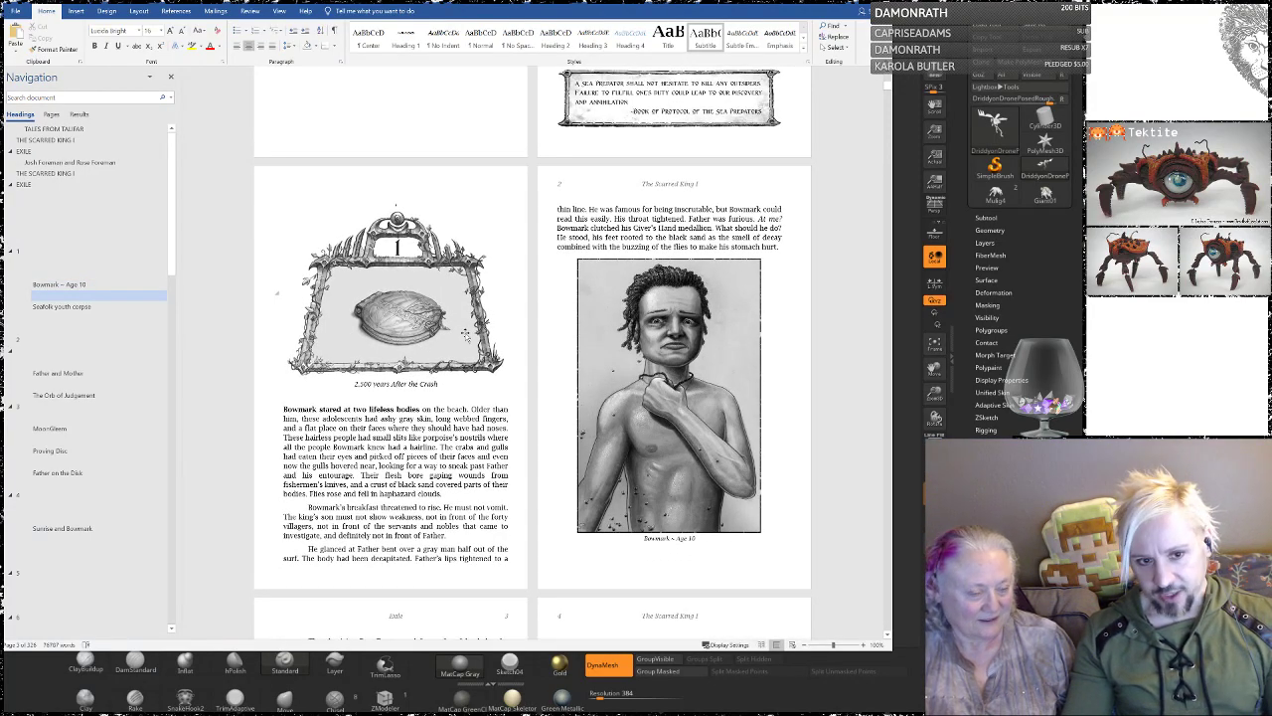
scroll(457, 331, down, 1)
scroll(457, 324, down, 12)
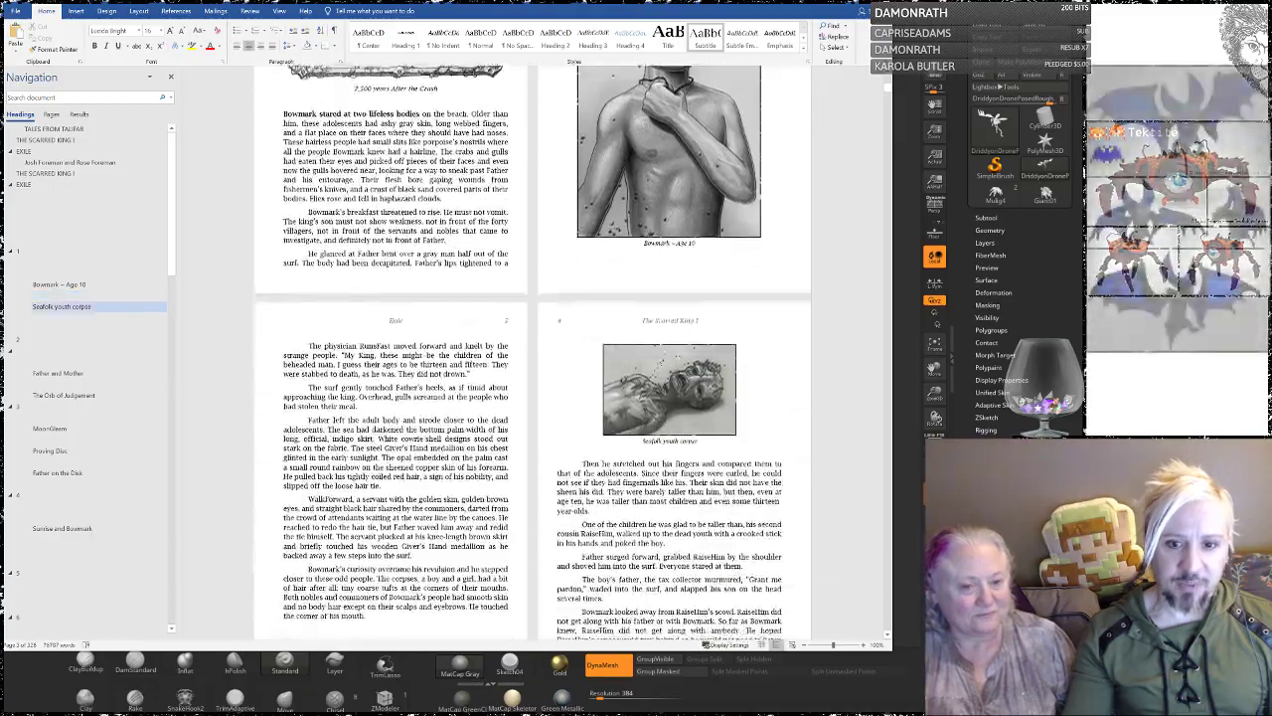
scroll(457, 331, down, 15)
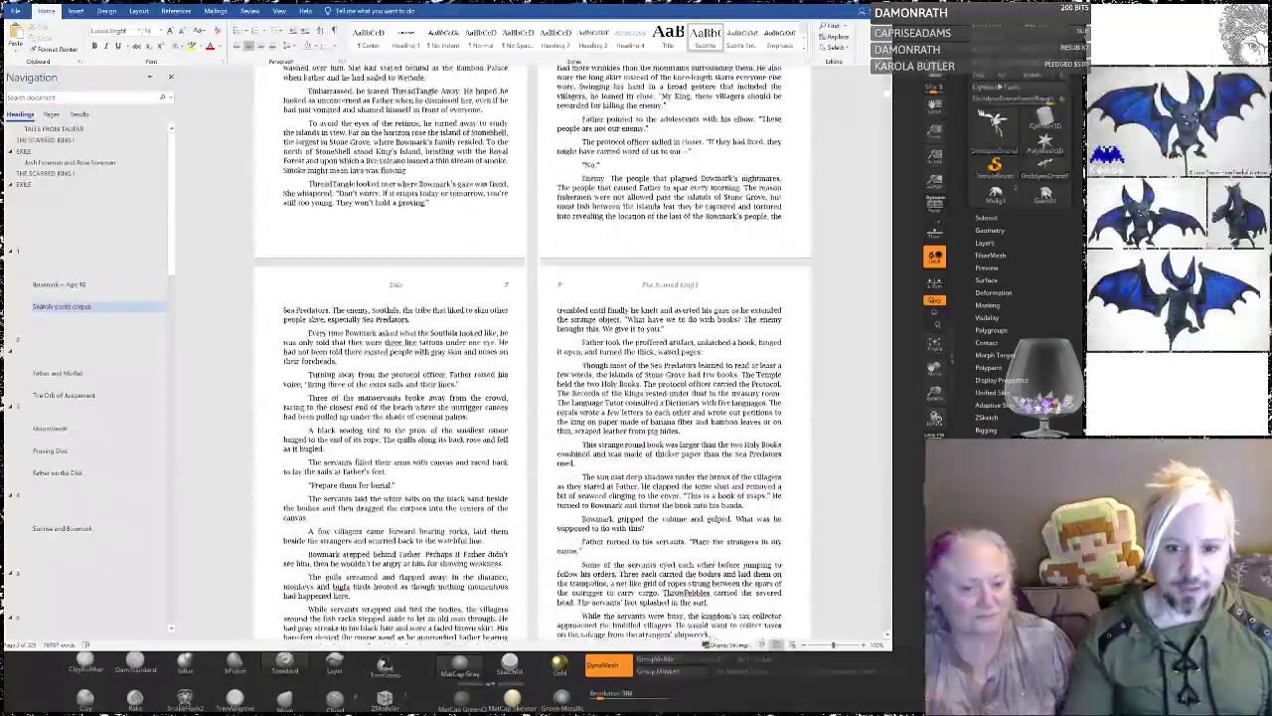
scroll(454, 326, down, 15)
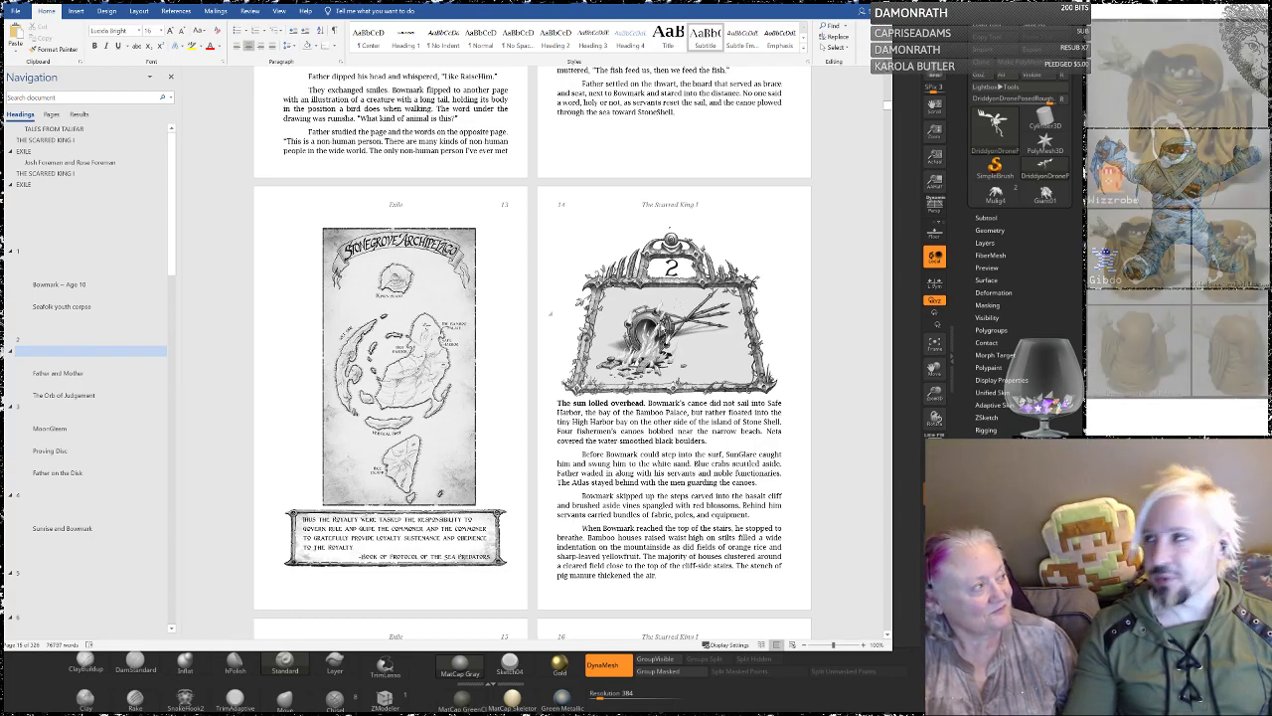
Step: Examine chapter 2 of the manuscript, including its heading art and the Father and Mother and Orb of Judgement illustrations
scroll(685, 327, down, 1)
scroll(297, 284, down, 3)
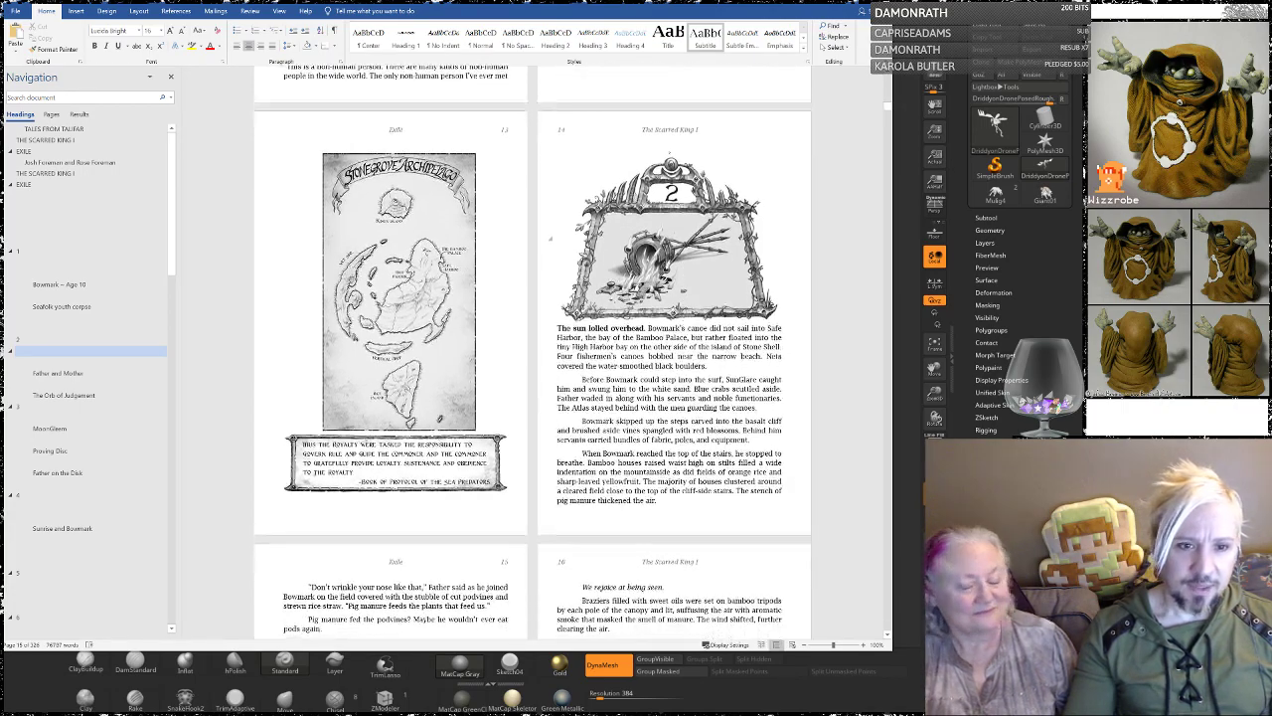
scroll(393, 389, down, 2)
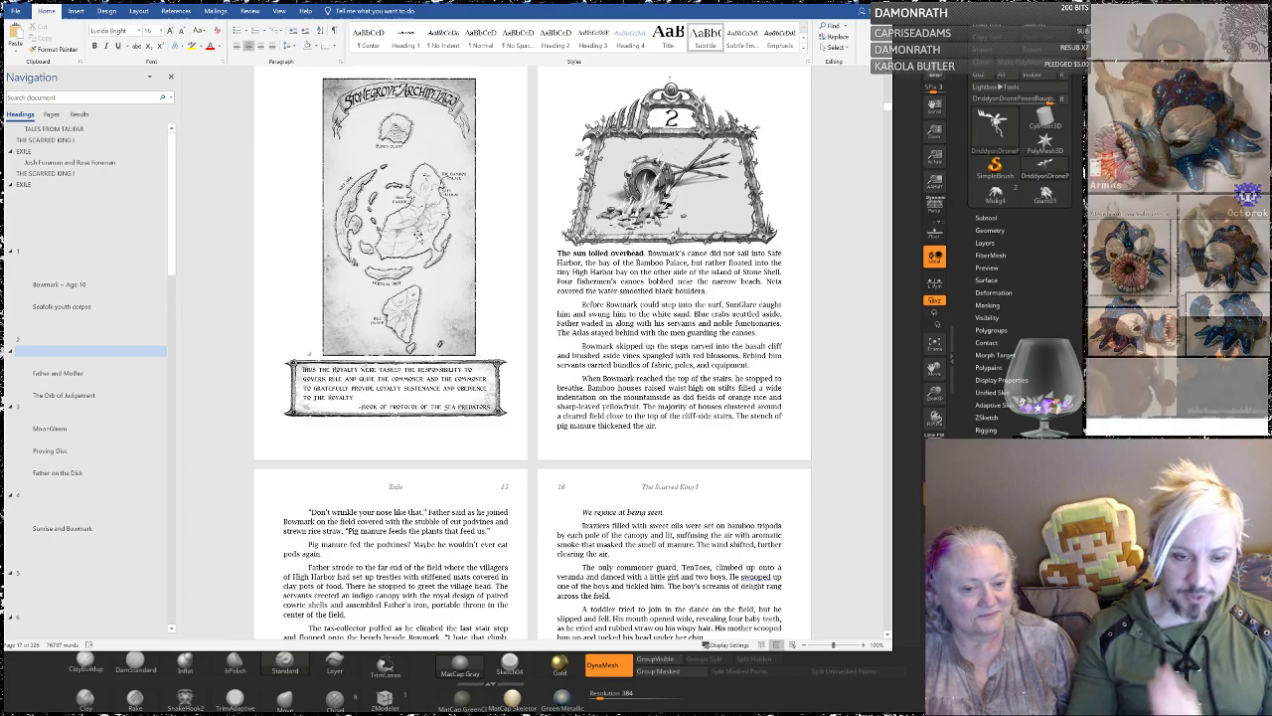
scroll(410, 225, down, 10)
scroll(504, 360, down, 3)
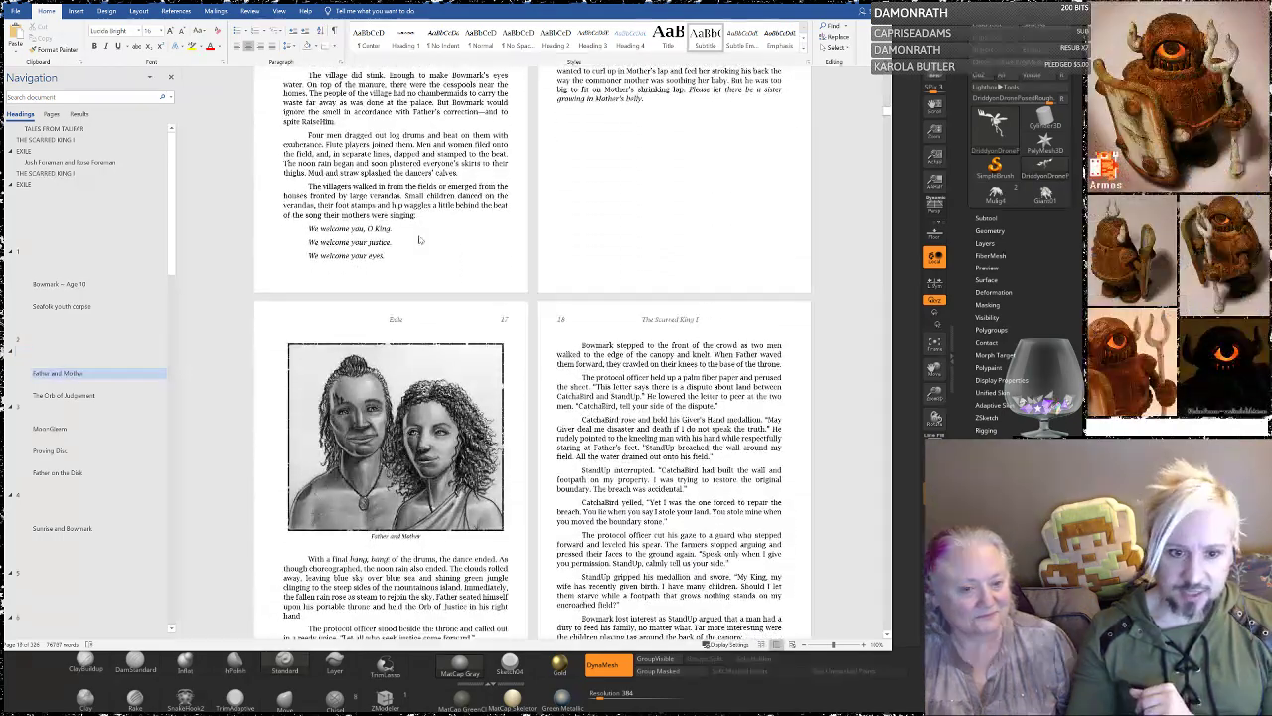
scroll(503, 359, down, 3)
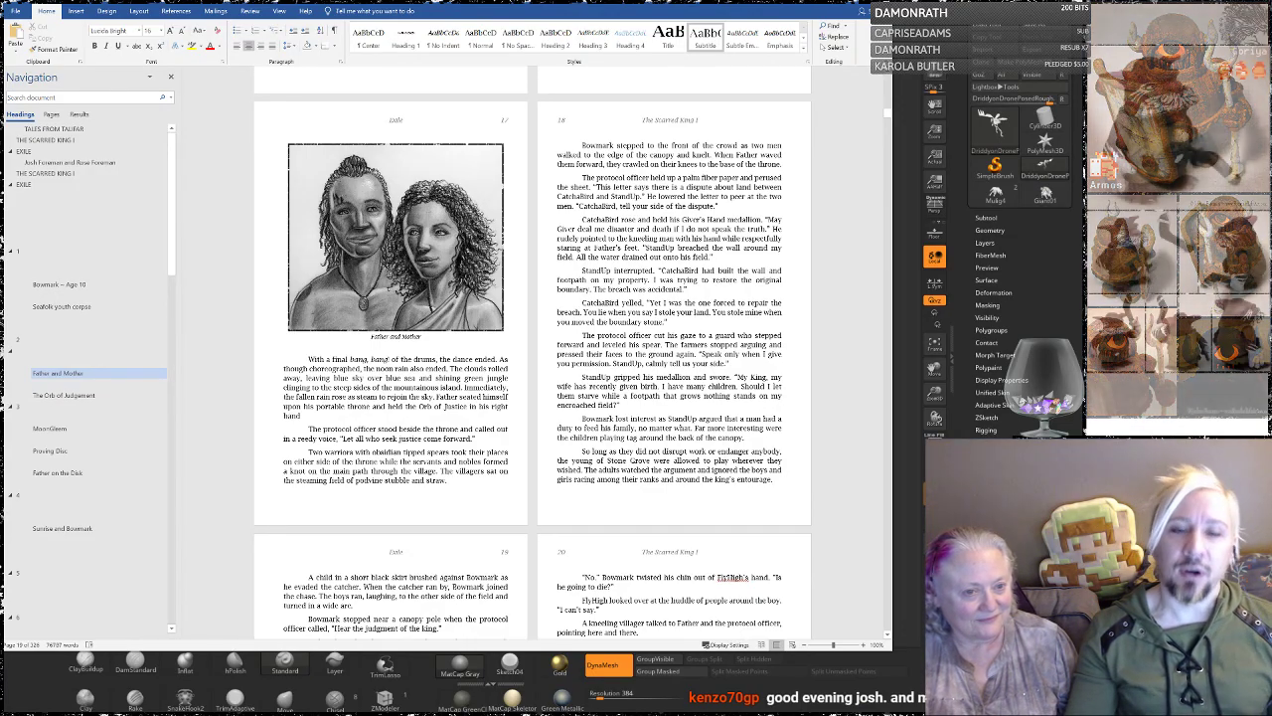
scroll(504, 355, down, 3)
scroll(504, 356, down, 15)
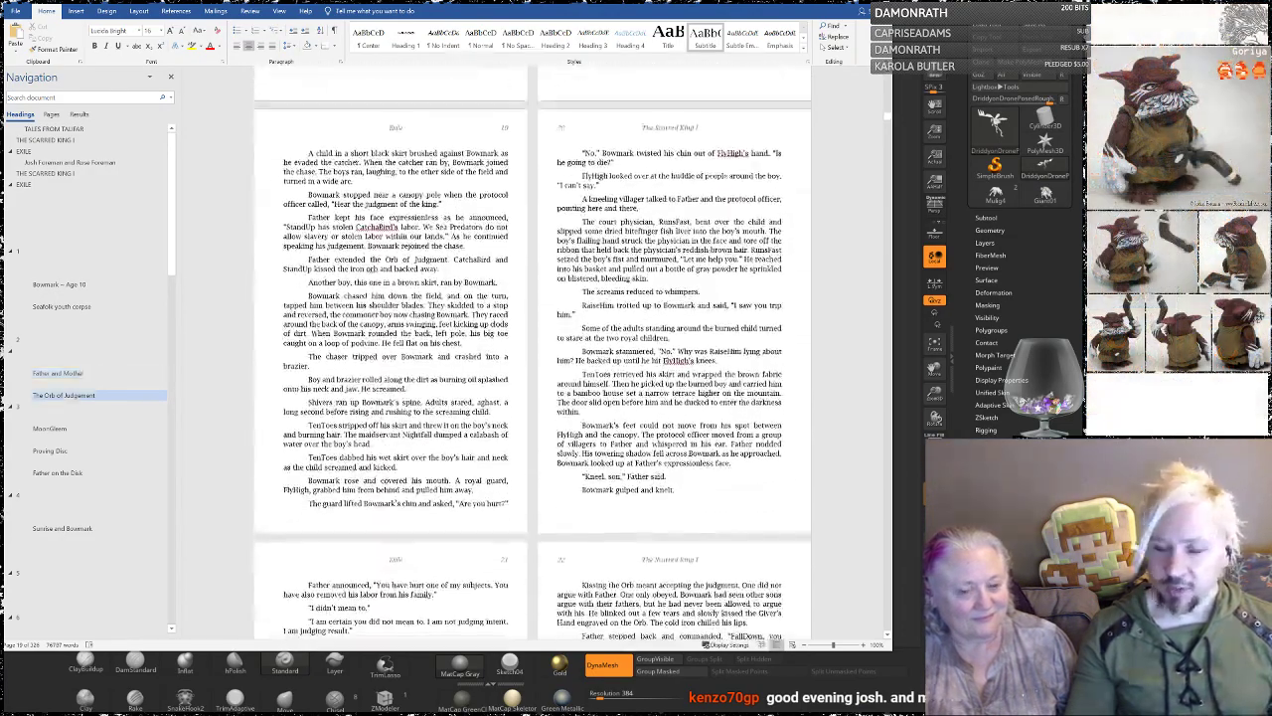
scroll(504, 356, down, 1)
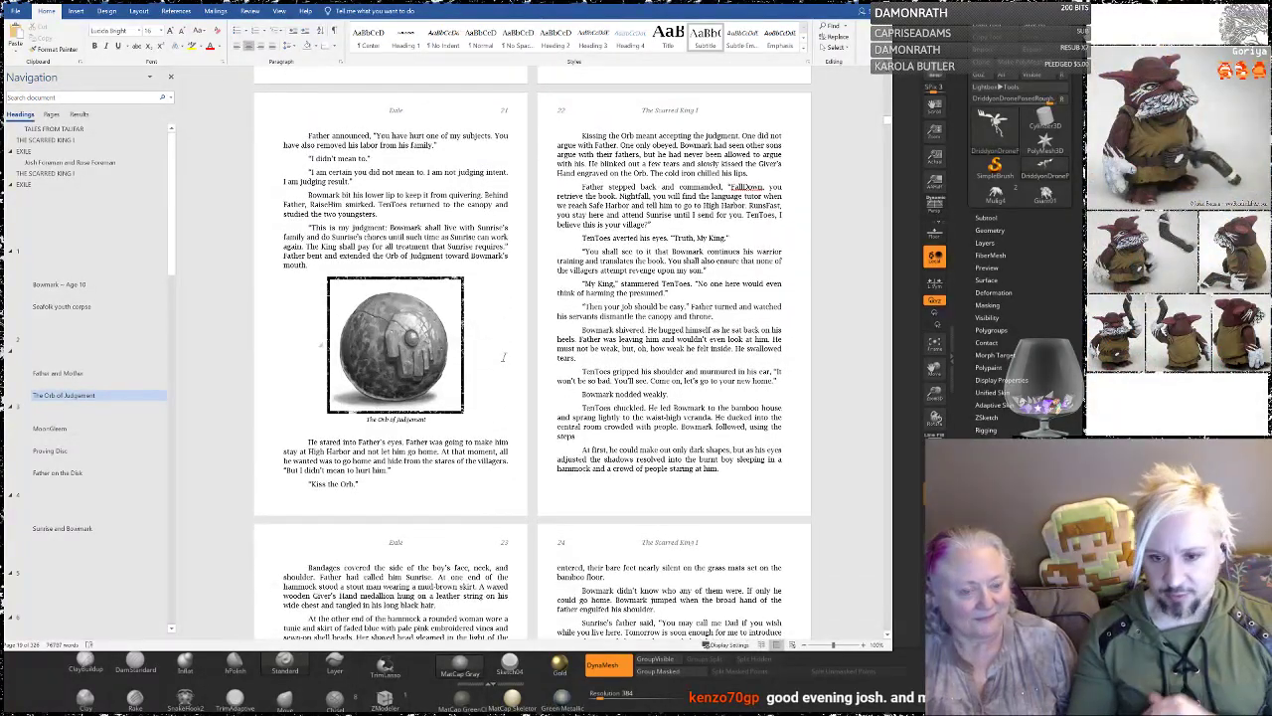
scroll(500, 351, down, 13)
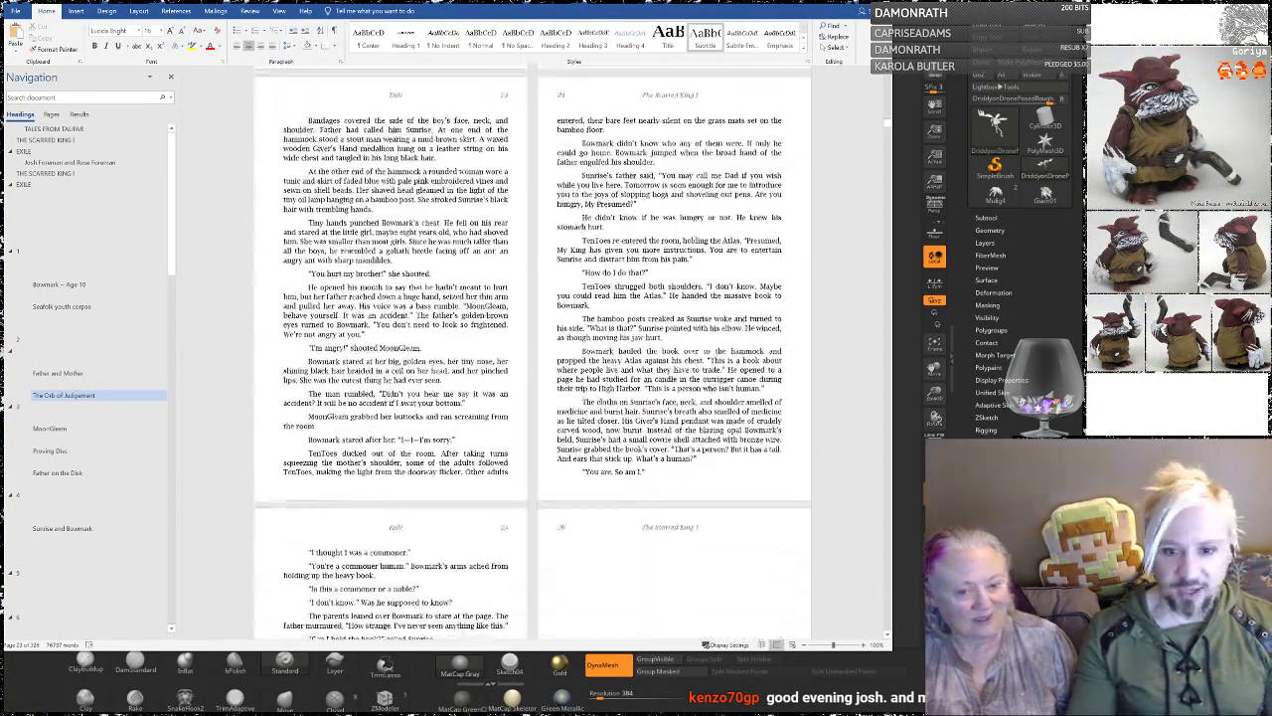
Step: Examine chapter 3 of the manuscript, including its heading art and the MoonGleam, Proving Disc and Father on the Disk illustrations
scroll(533, 350, down, 4)
scroll(504, 357, down, 5)
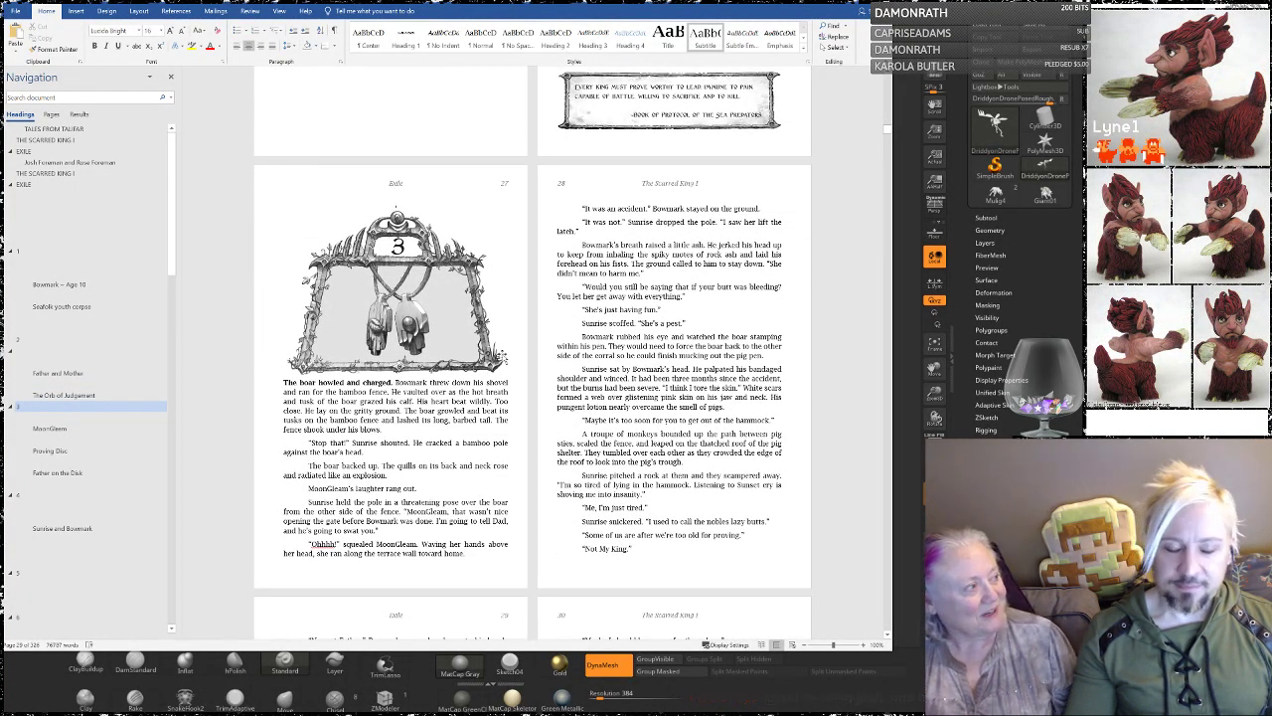
scroll(533, 358, down, 2)
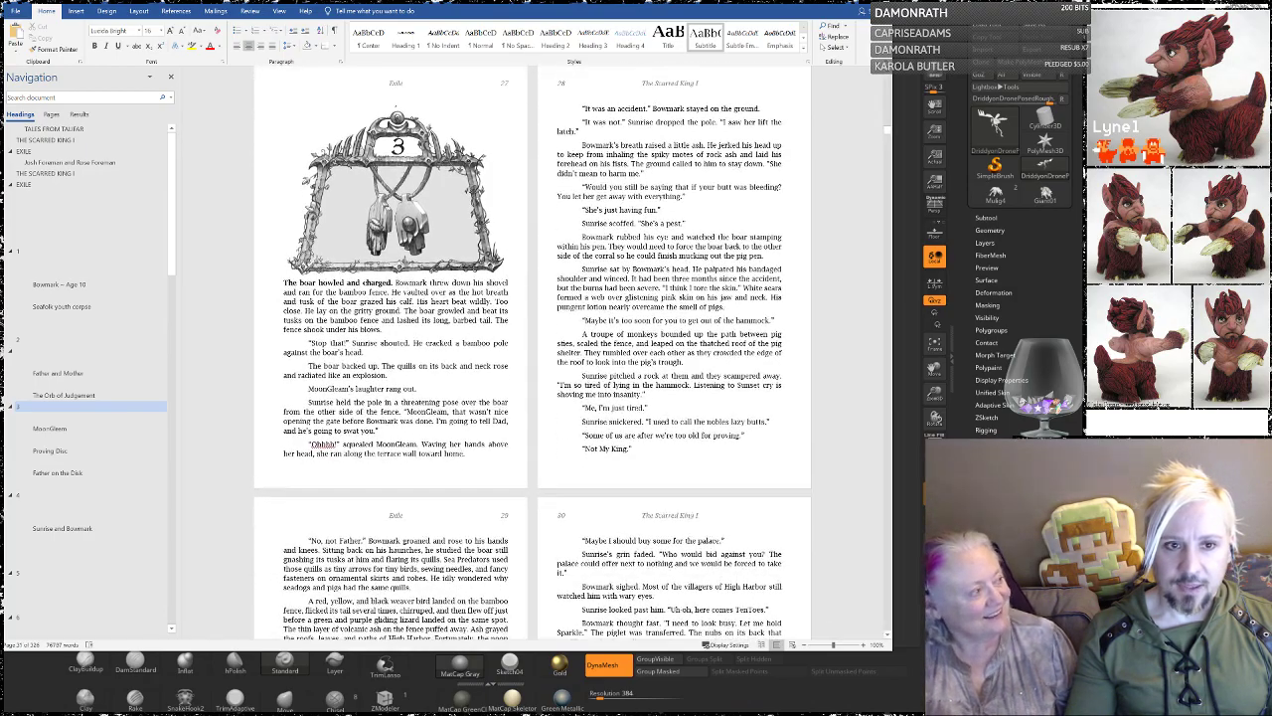
scroll(533, 358, down, 10)
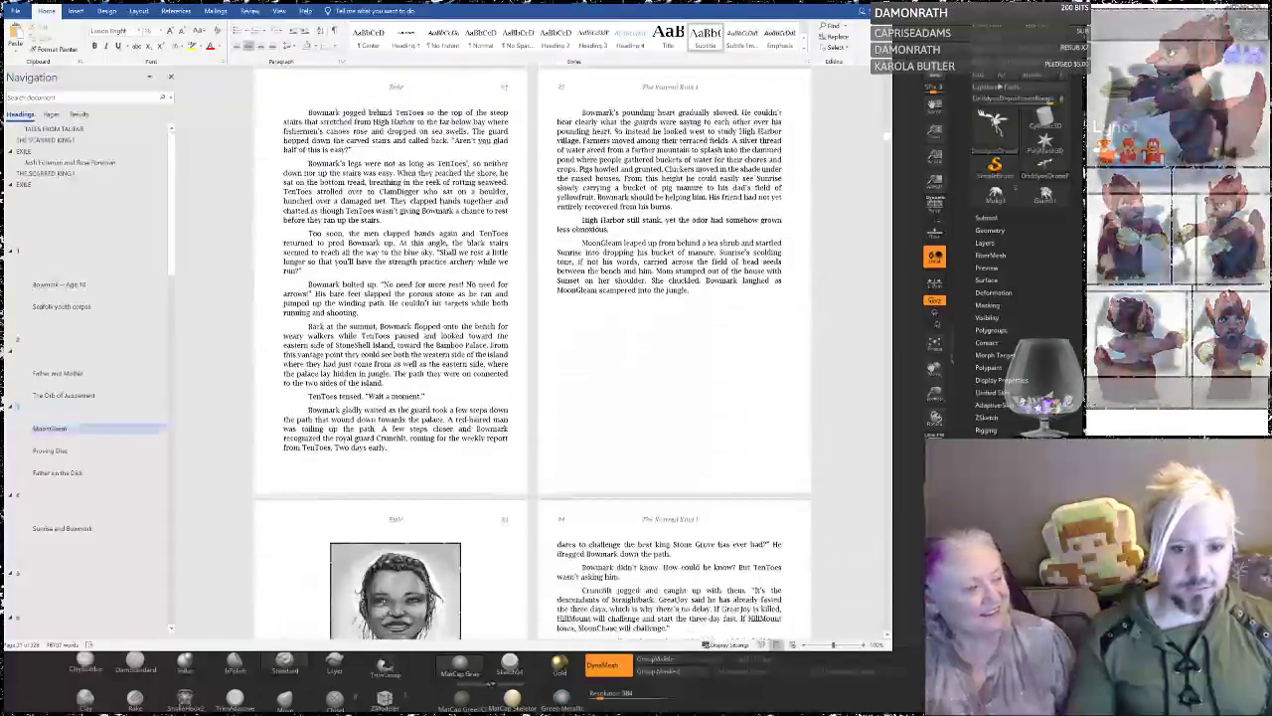
scroll(502, 353, down, 6)
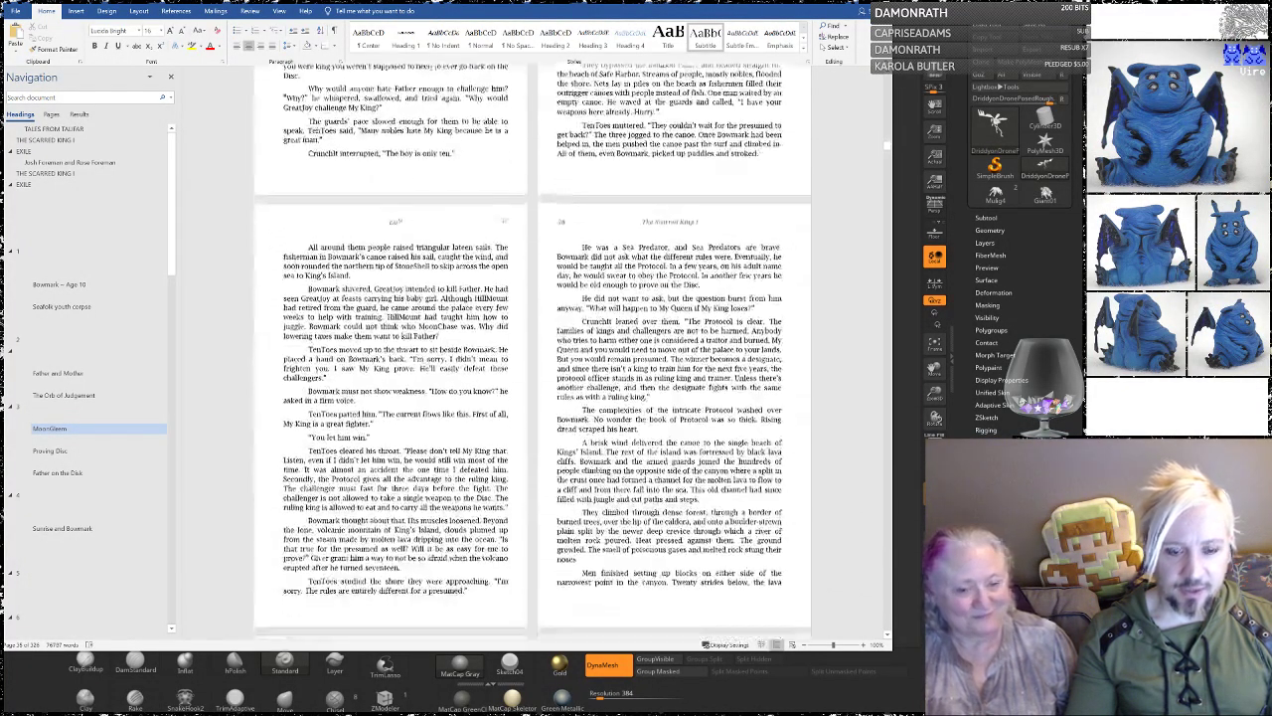
scroll(532, 357, down, 15)
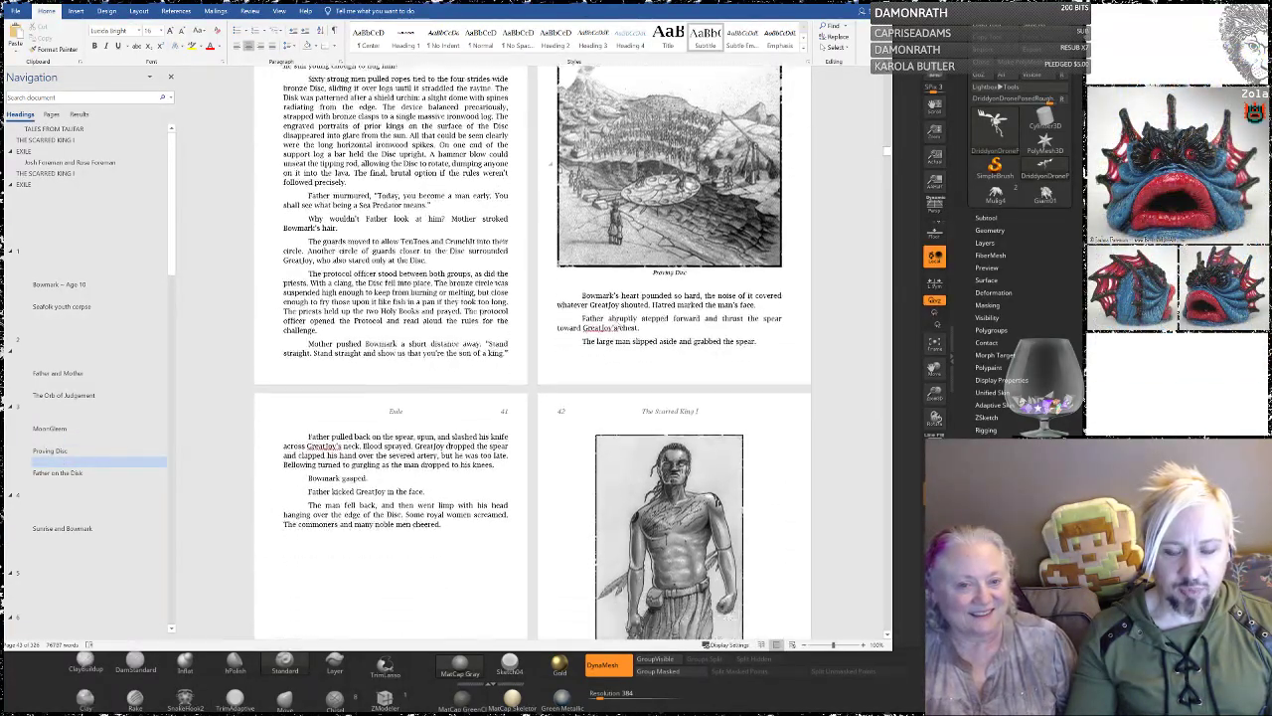
scroll(533, 353, down, 3)
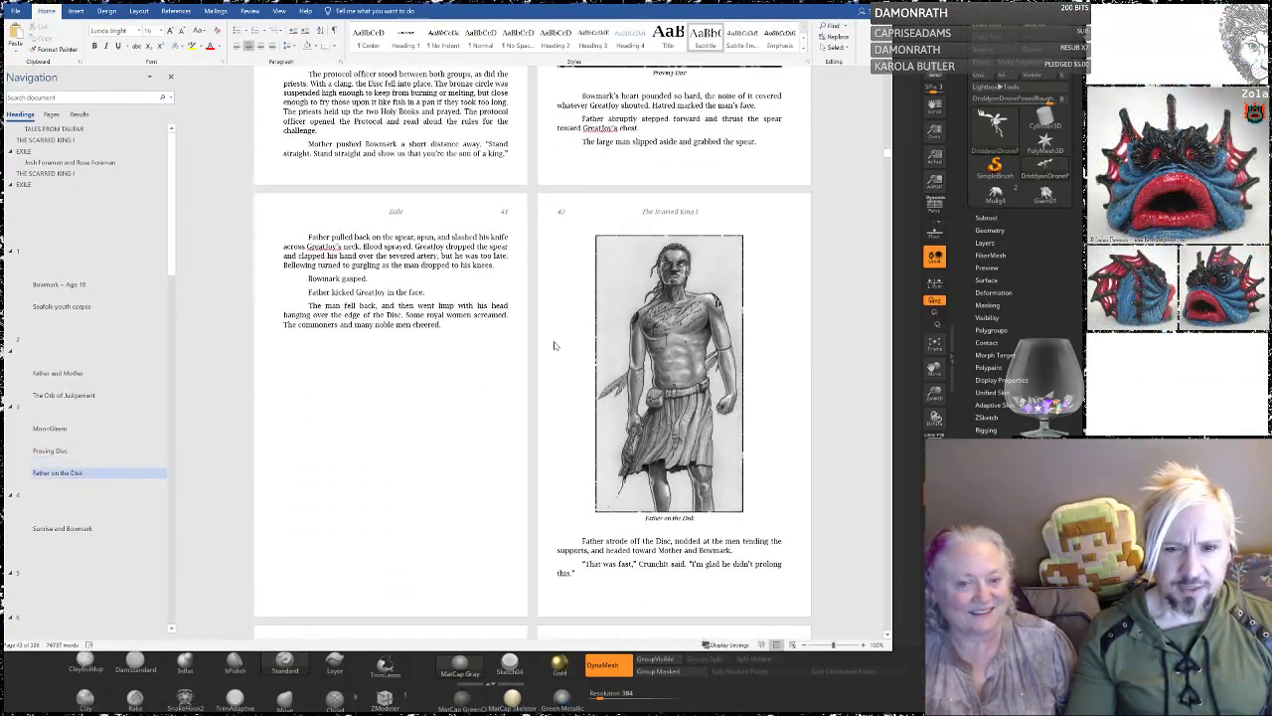
Step: Review chapter 4 of the manuscript, including its heading art and the Sunrise and Bowmark illustration
scroll(545, 354, down, 6)
scroll(544, 354, down, 9)
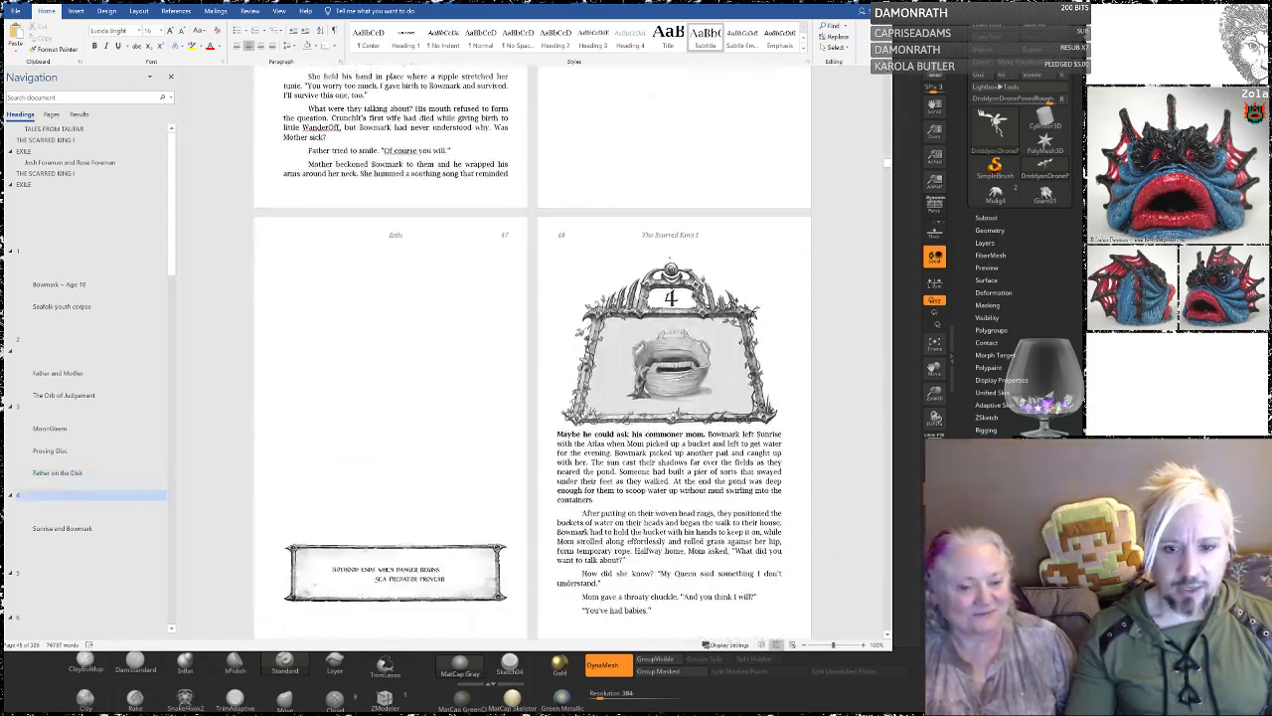
scroll(545, 354, down, 19)
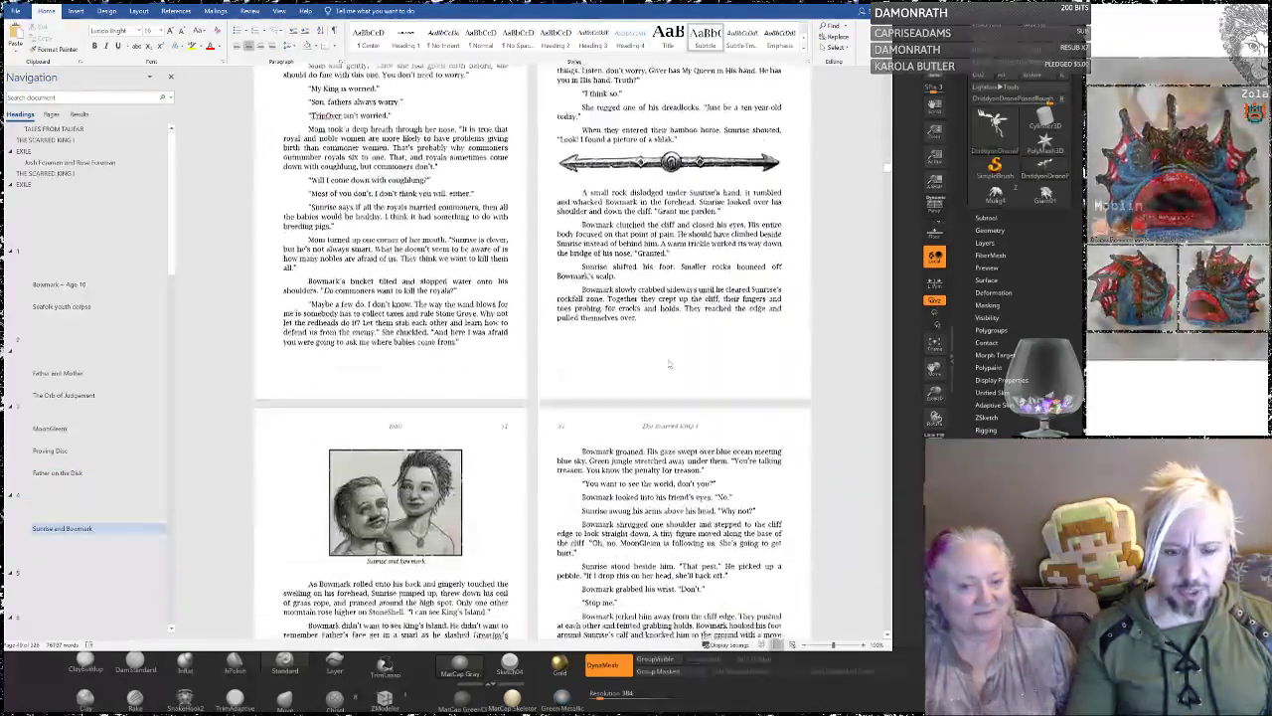
scroll(544, 354, down, 3)
scroll(545, 354, down, 3)
scroll(670, 366, down, 5)
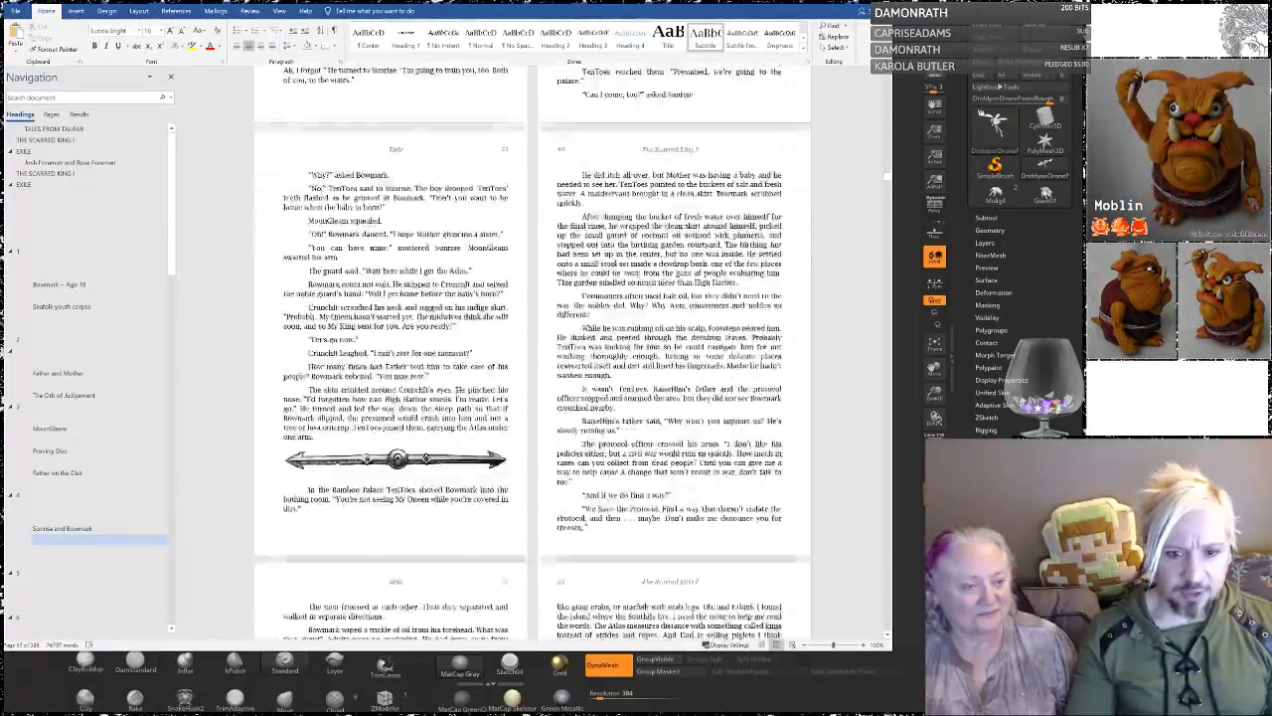
scroll(533, 354, down, 15)
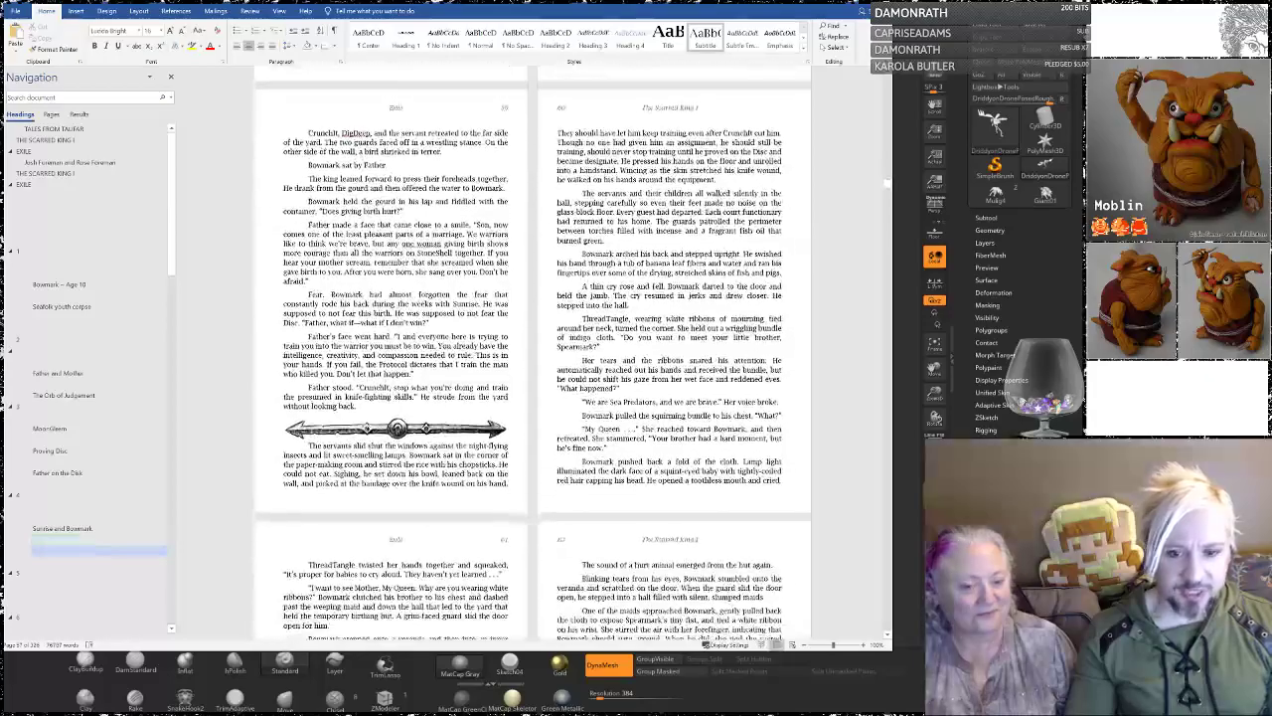
Step: Look through chapters 5 to 7, examining their heading art and the Mom comforts Bowmark illustration
scroll(533, 354, down, 2)
scroll(674, 358, down, 9)
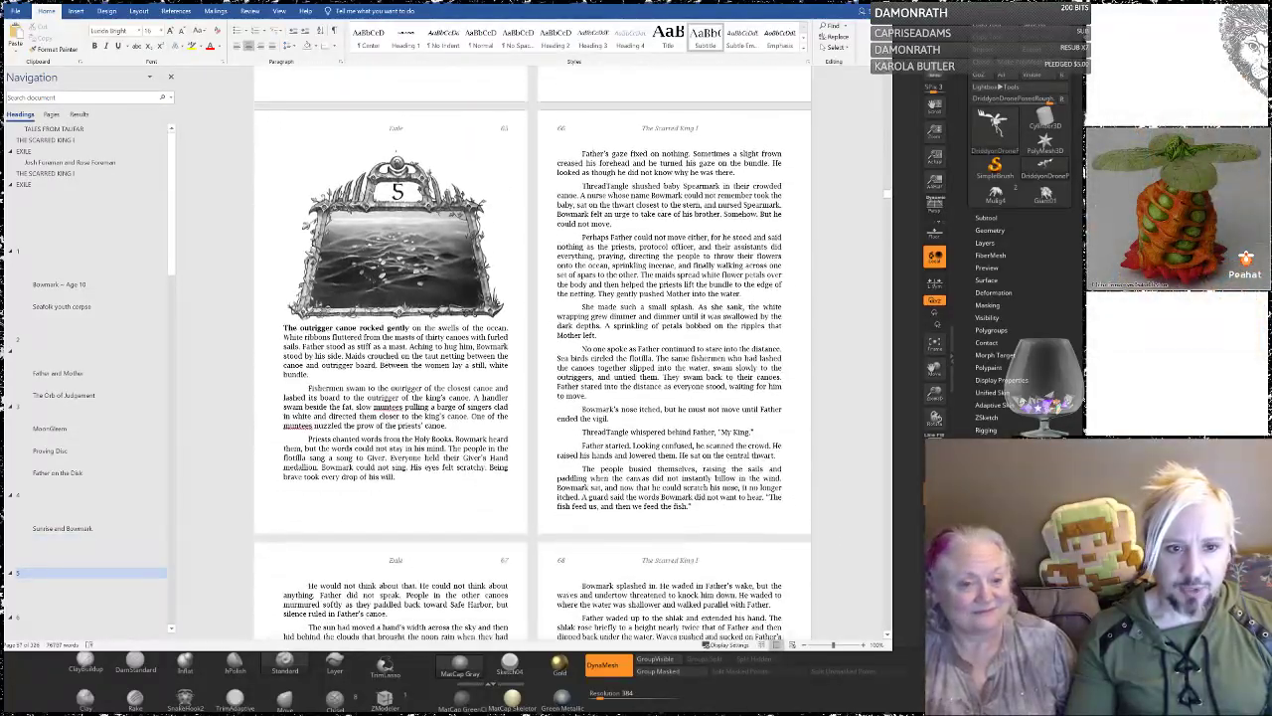
scroll(674, 358, down, 20)
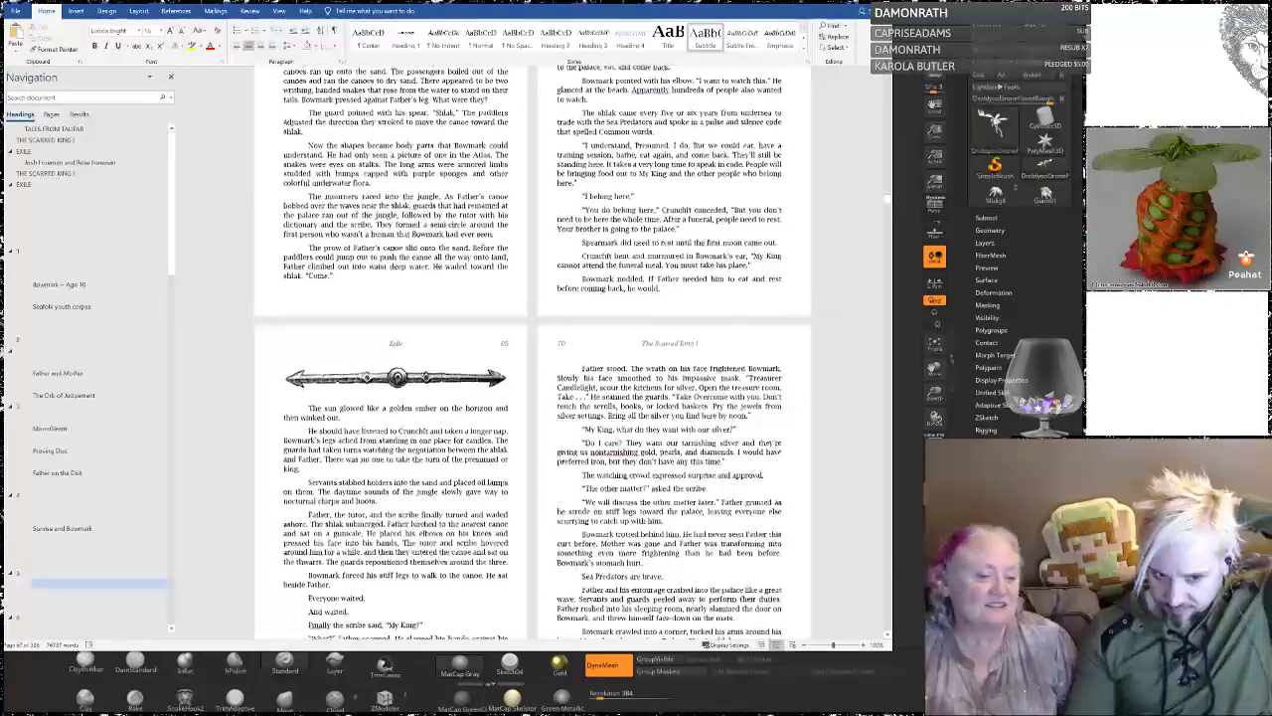
scroll(676, 360, down, 7)
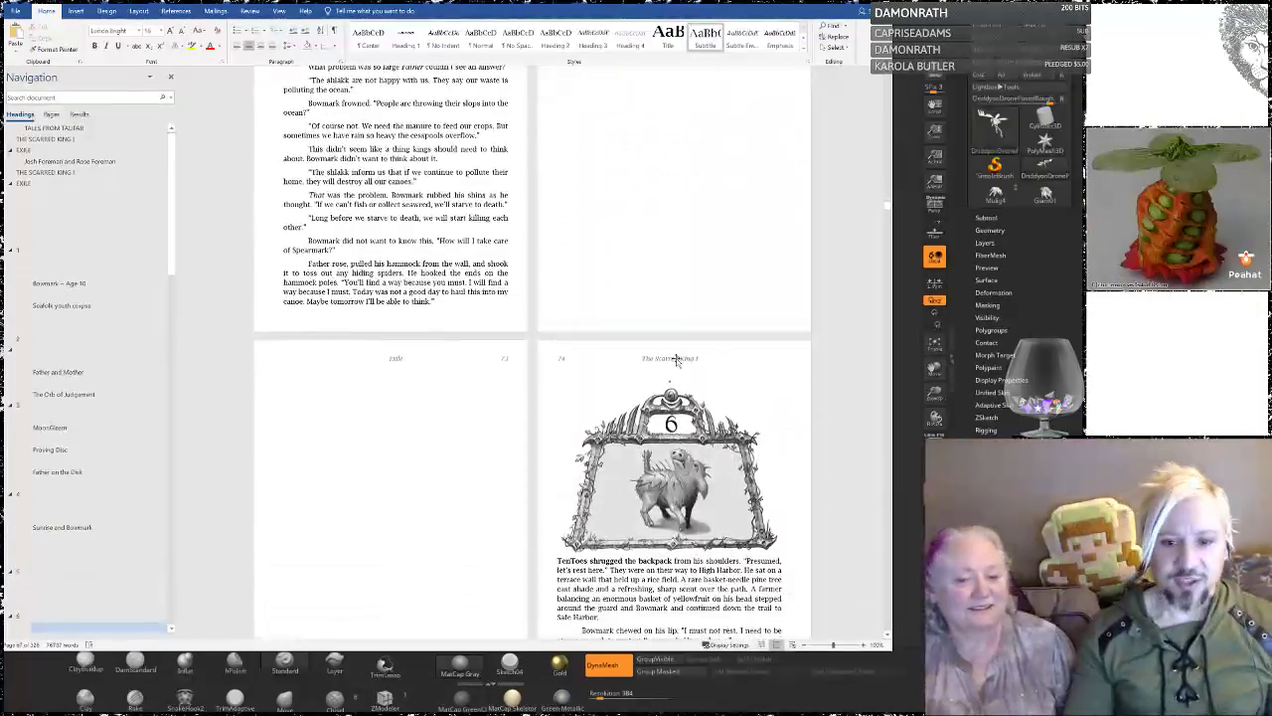
scroll(673, 358, down, 3)
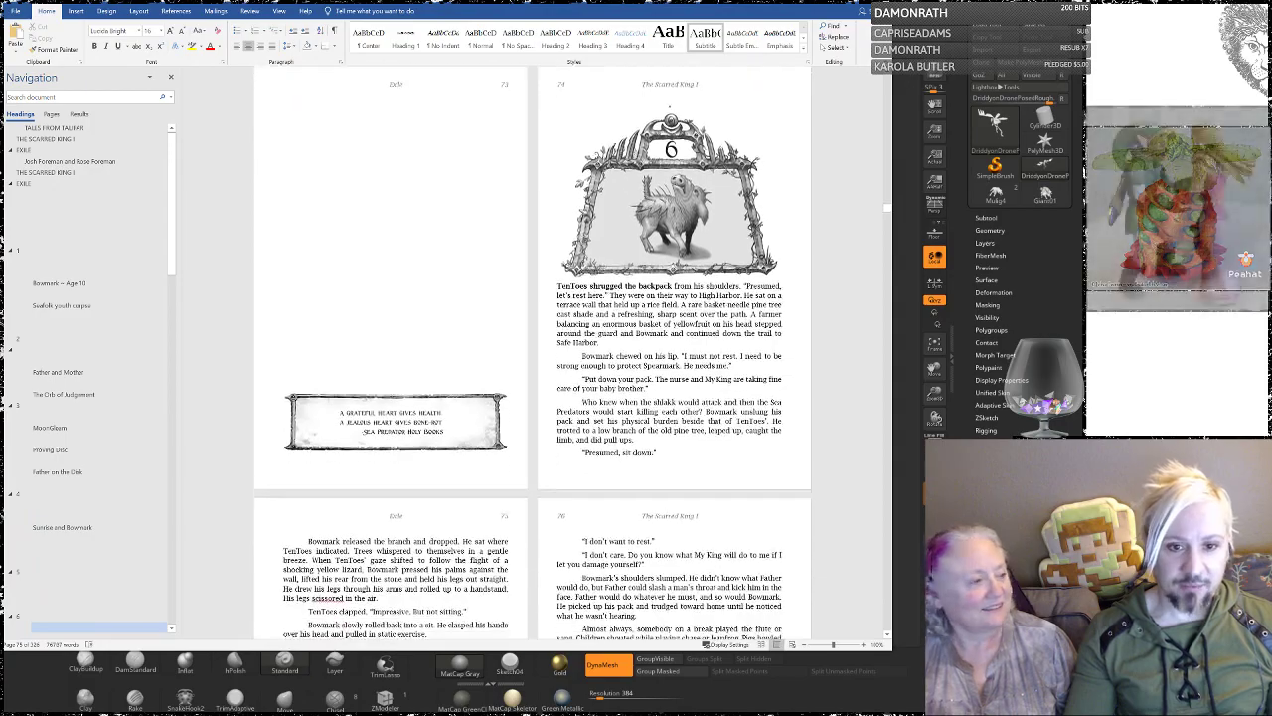
scroll(674, 358, down, 6)
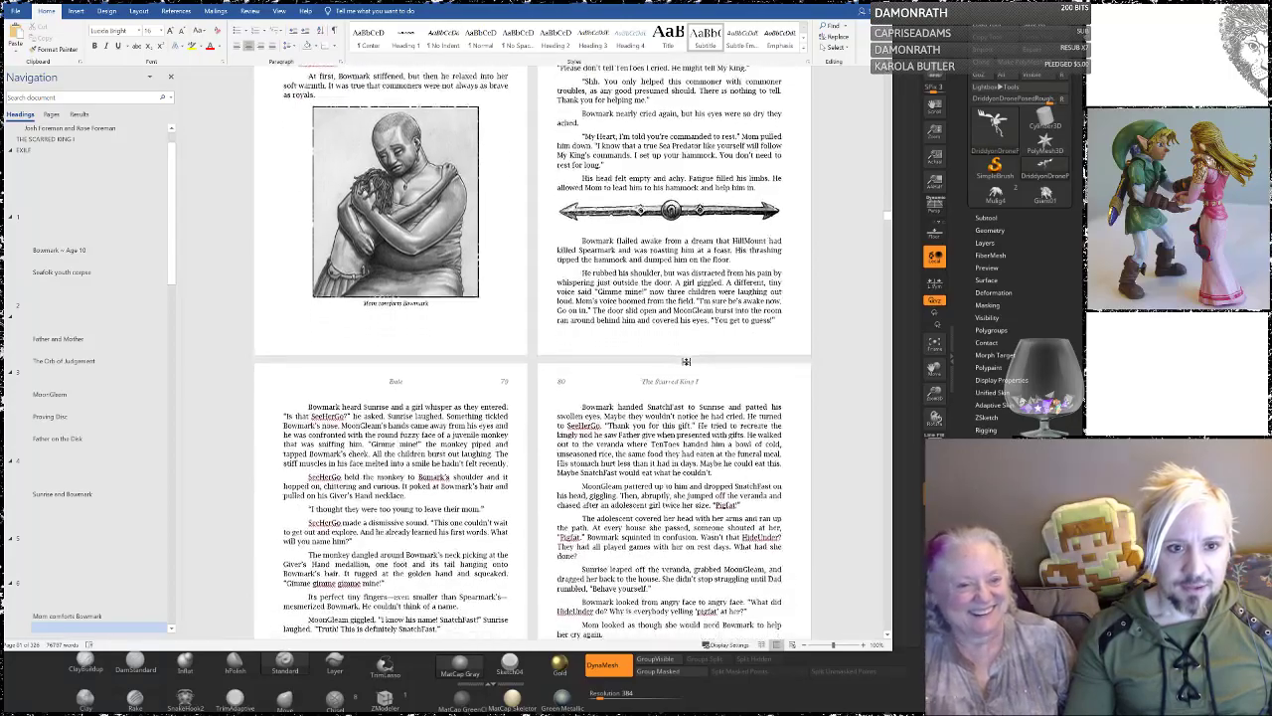
scroll(674, 358, down, 8)
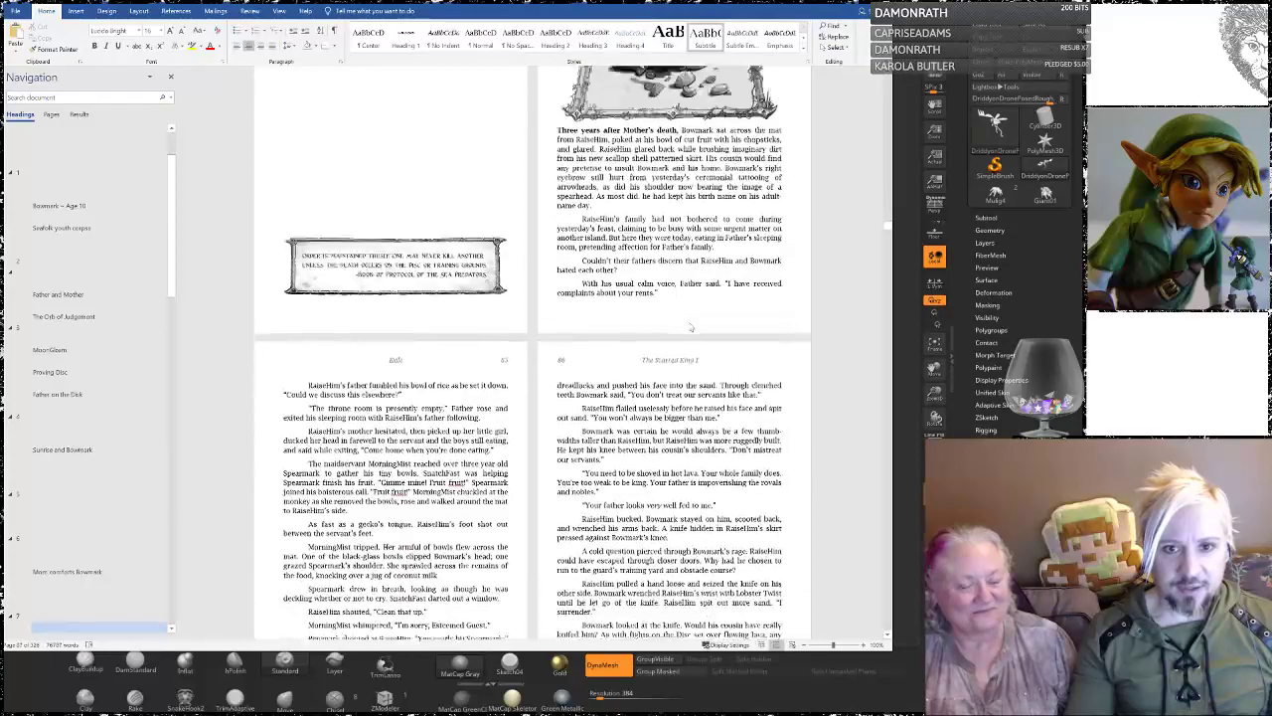
scroll(674, 358, down, 4)
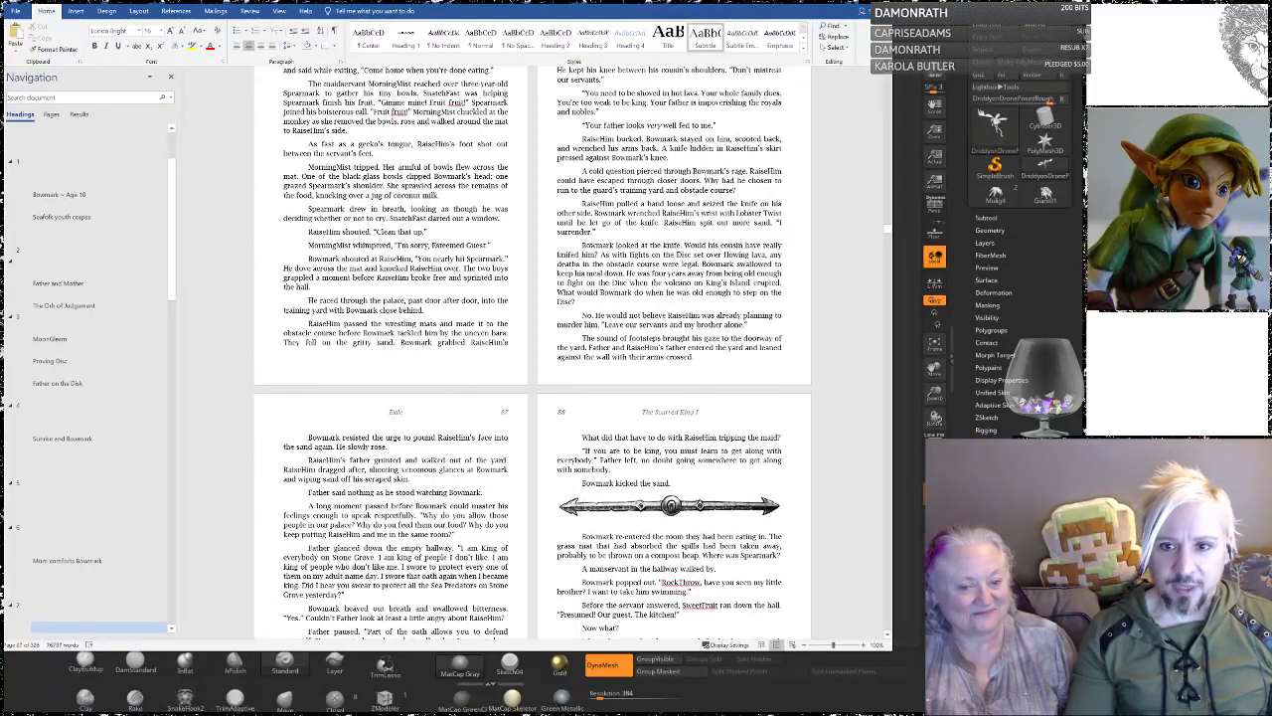
Step: Skip ahead through the manuscript past the Porpoise section and look over the chapter 14 and 15 pages
drag(888, 229, 882, 382)
scroll(532, 353, down, 17)
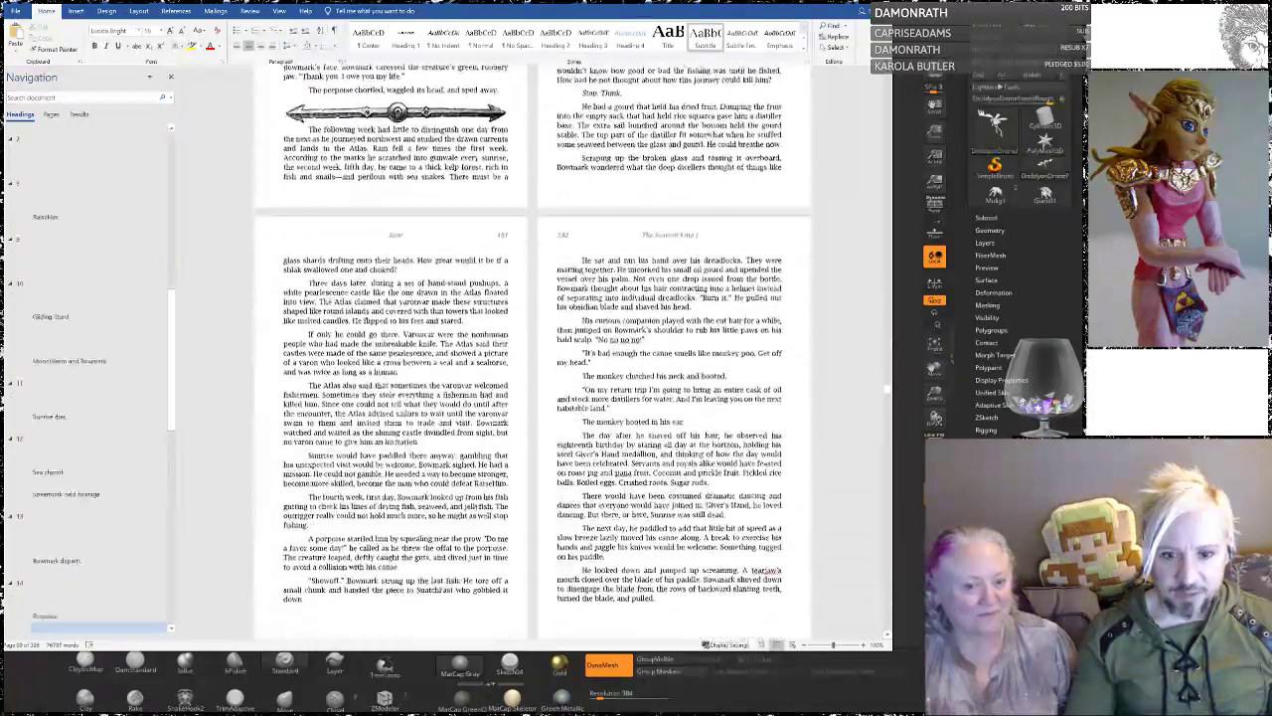
scroll(886, 392, down, 10)
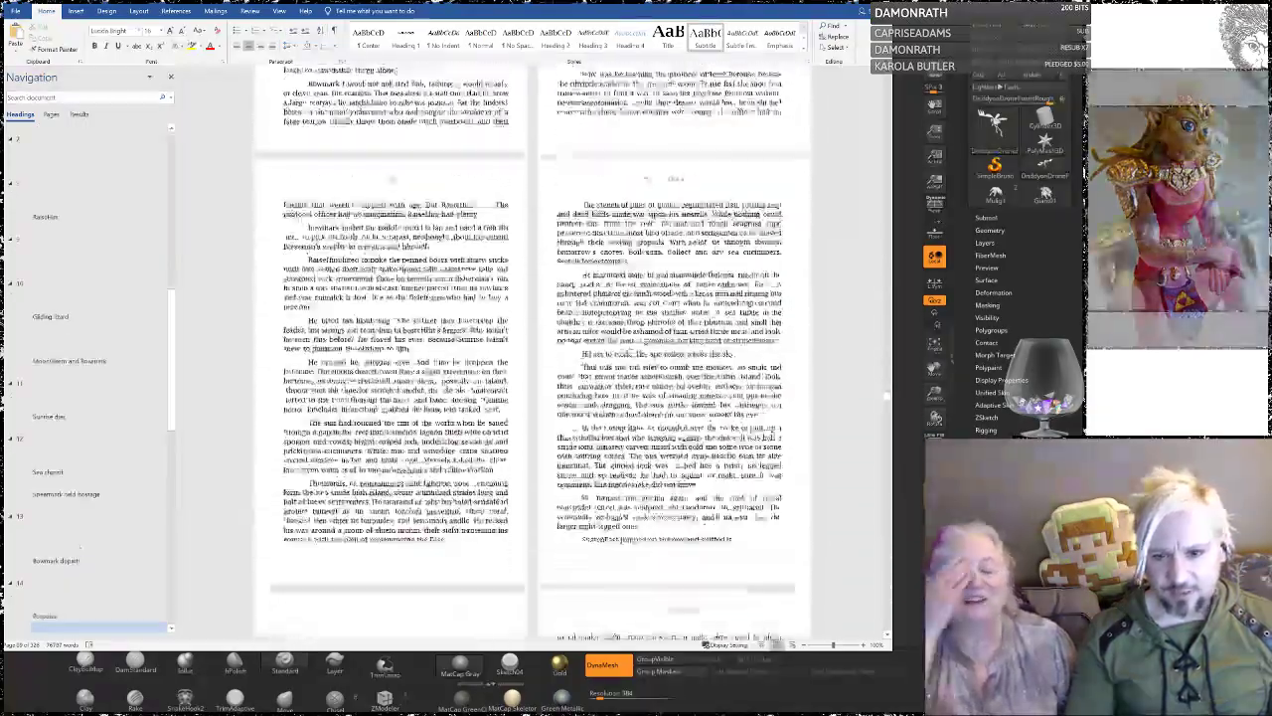
scroll(887, 397, down, 10)
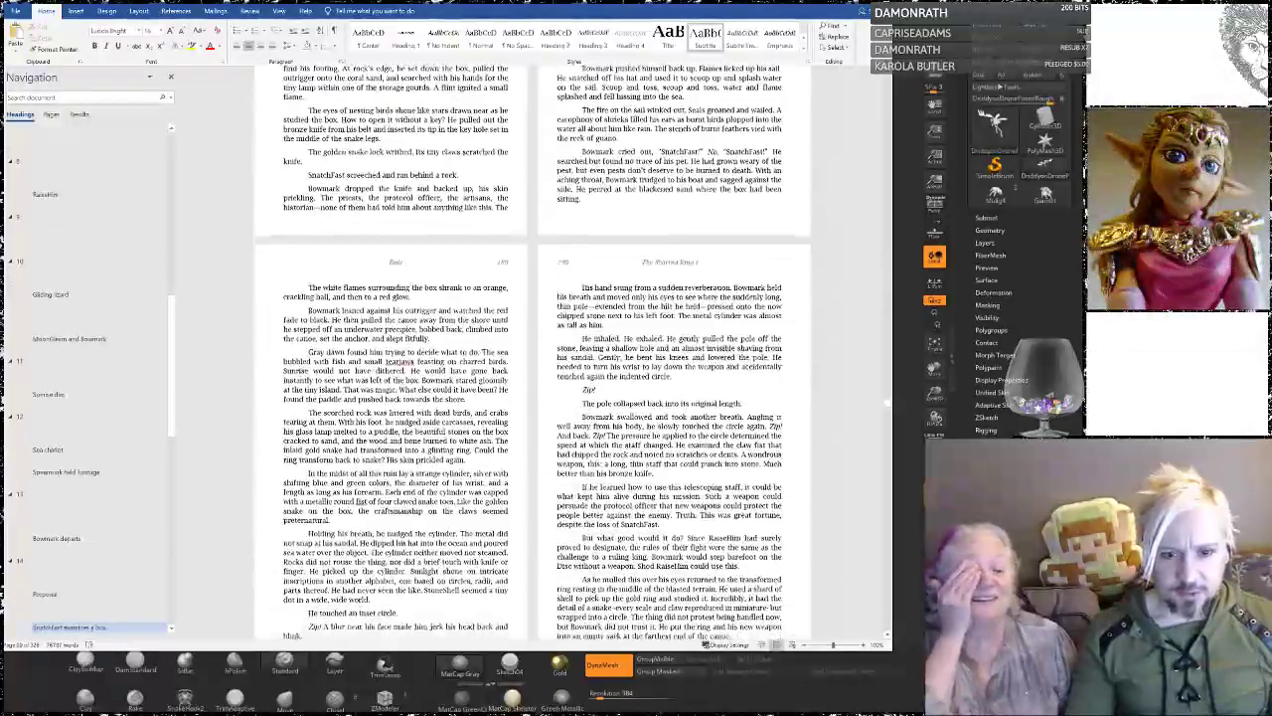
drag(888, 409, 888, 431)
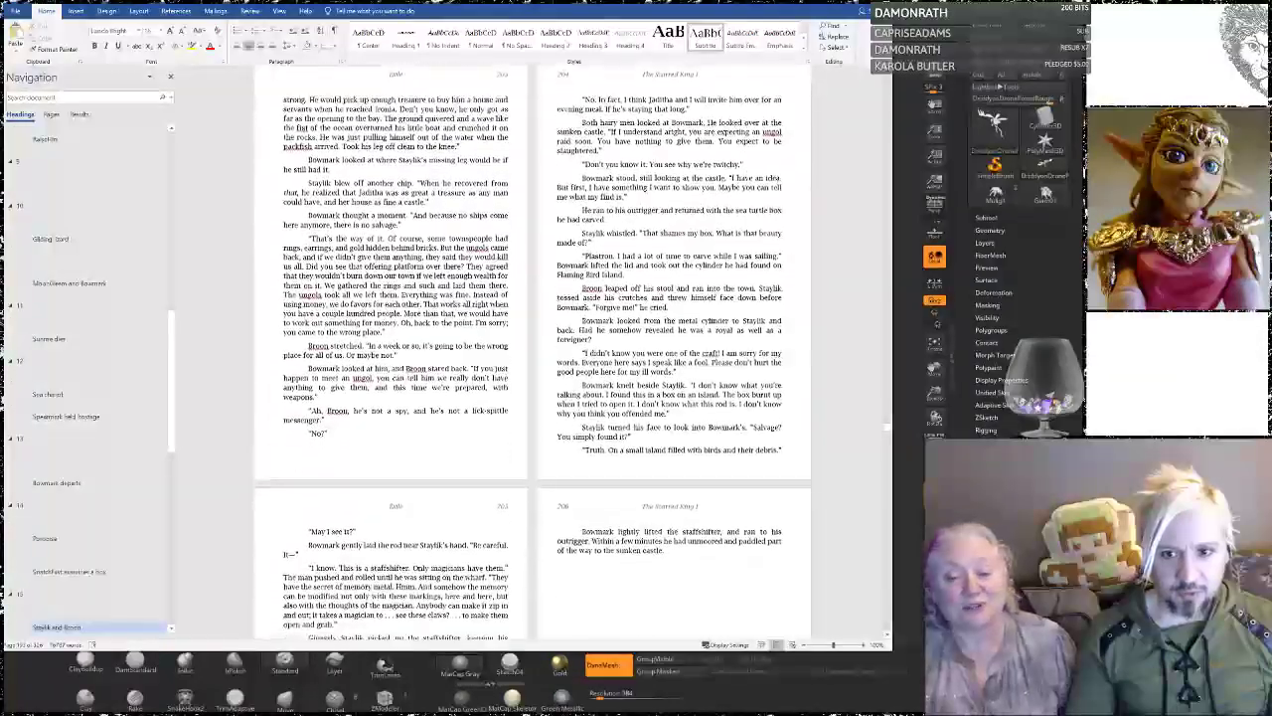
Step: Examine chapter 16, including its fish heading art and the Sunken throne room illustration
scroll(857, 430, down, 5)
scroll(859, 425, down, 20)
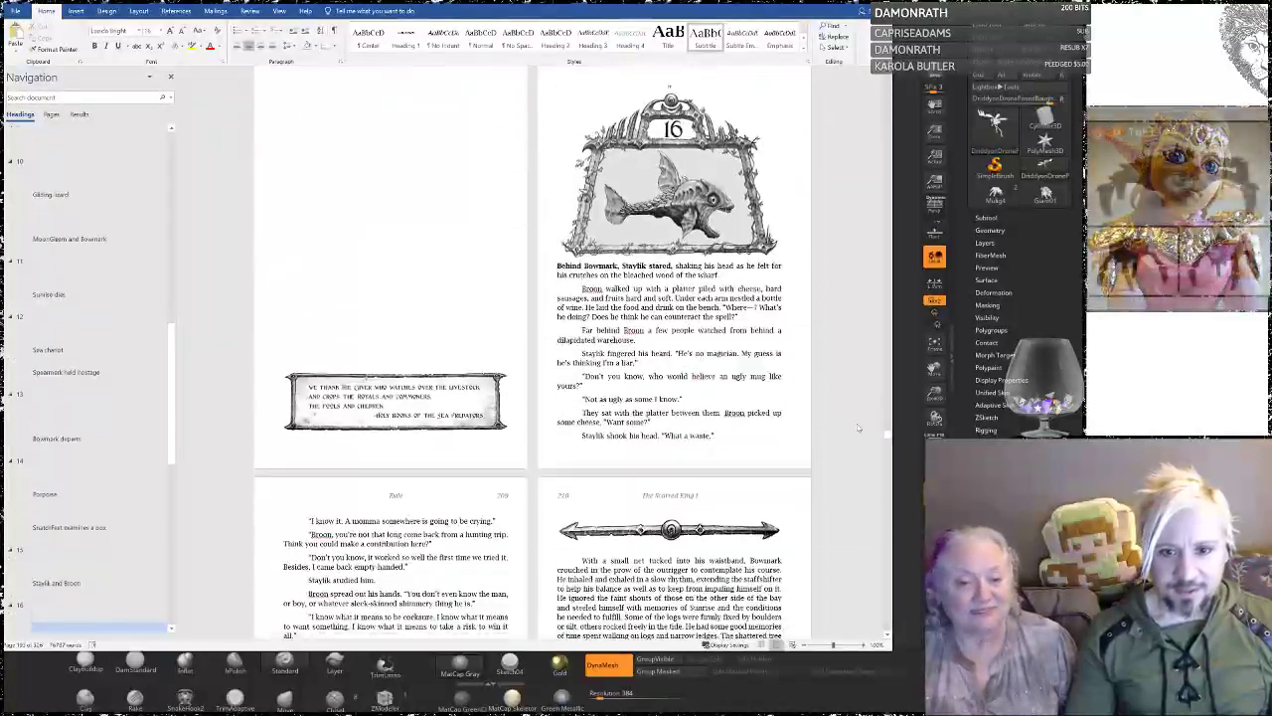
scroll(859, 425, down, 3)
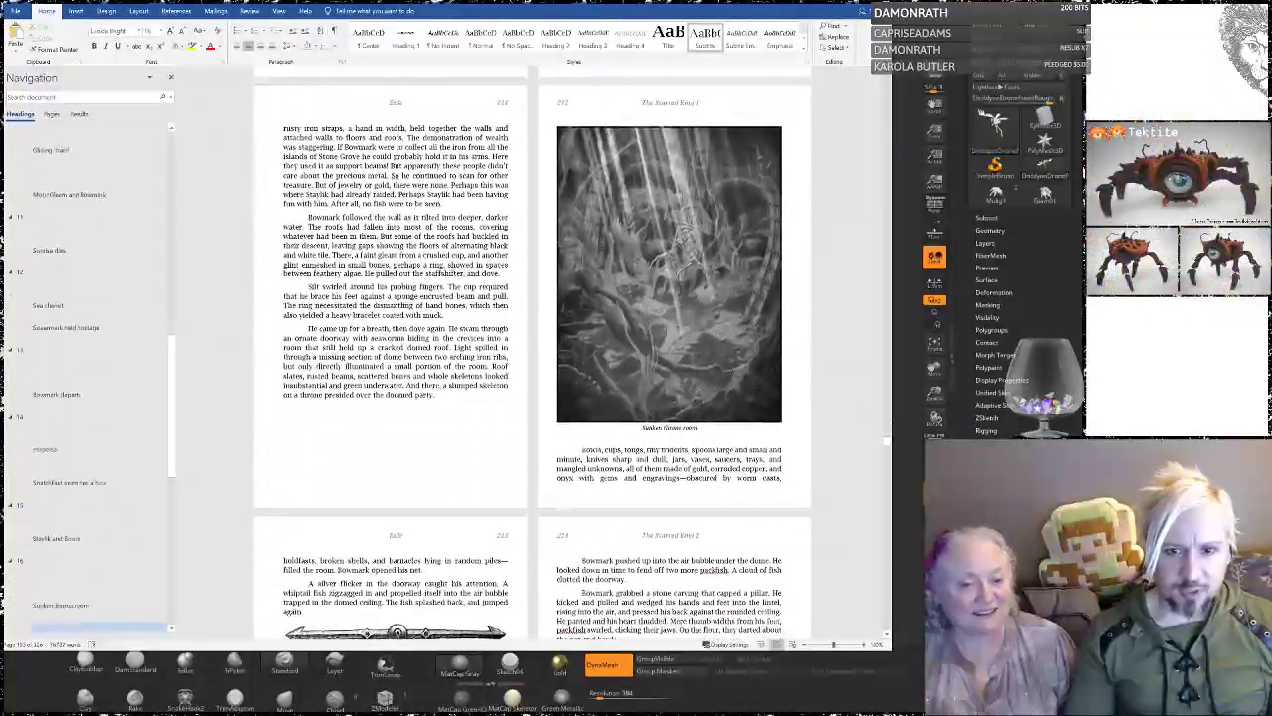
scroll(859, 425, down, 20)
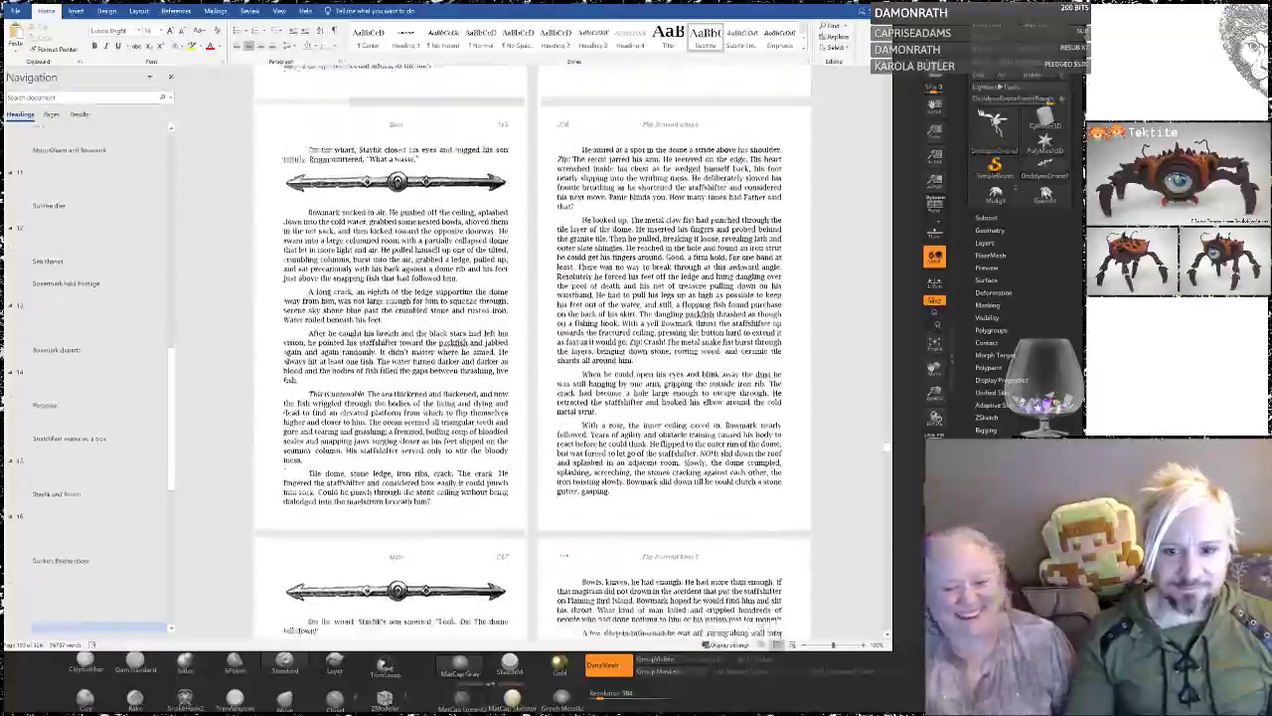
Step: Look through chapter 17 and jump on to the chapter 19 heading art and the An uninvited guest illustration
scroll(857, 432, down, 5)
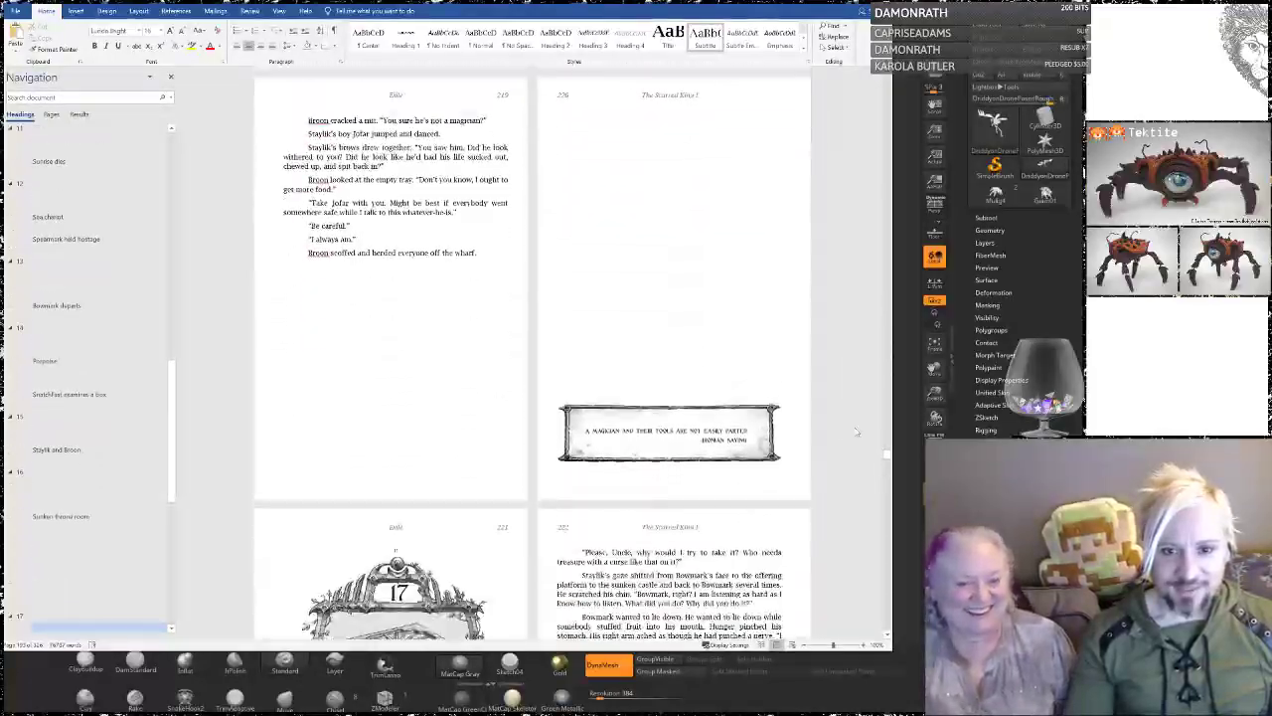
scroll(856, 431, down, 18)
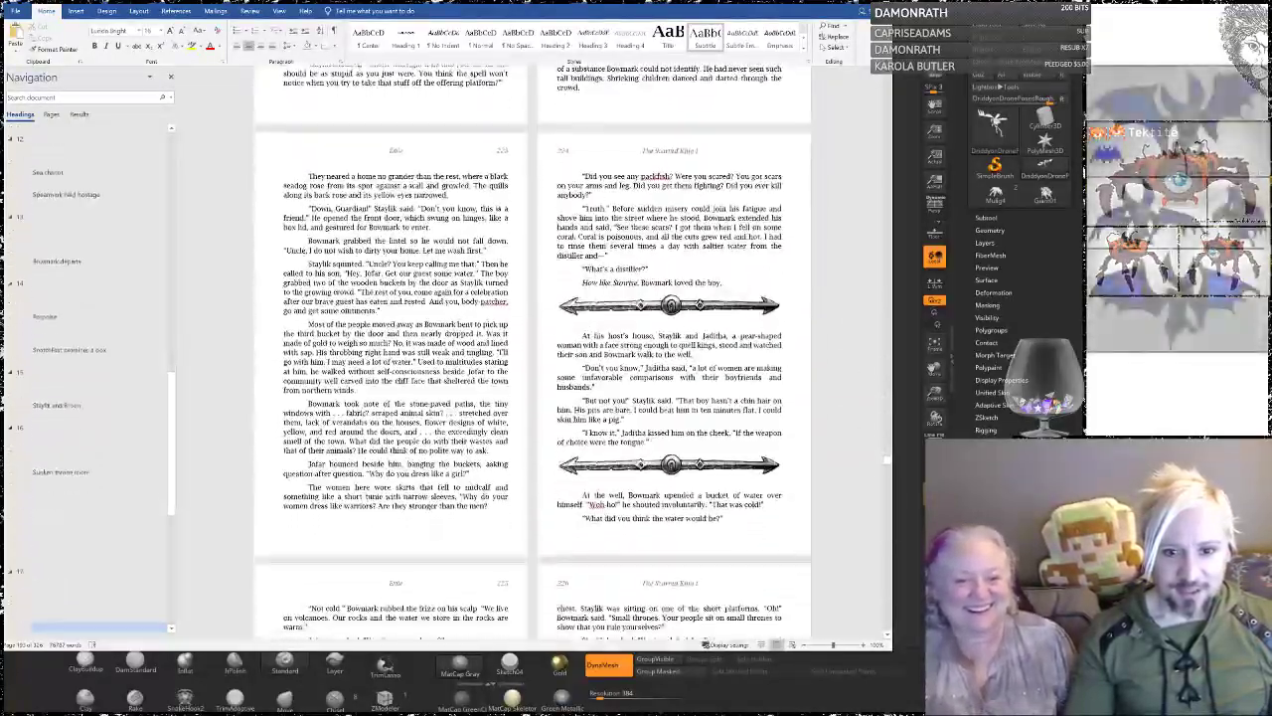
scroll(857, 431, down, 15)
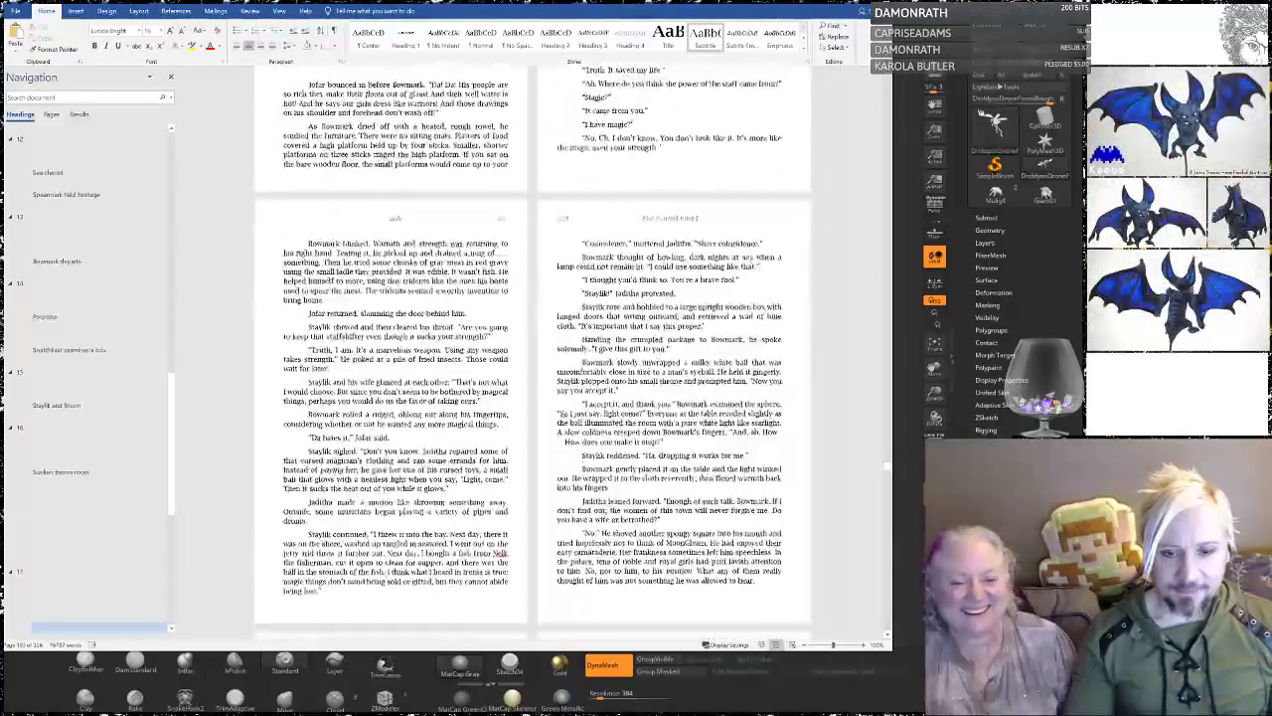
drag(887, 492, 885, 505)
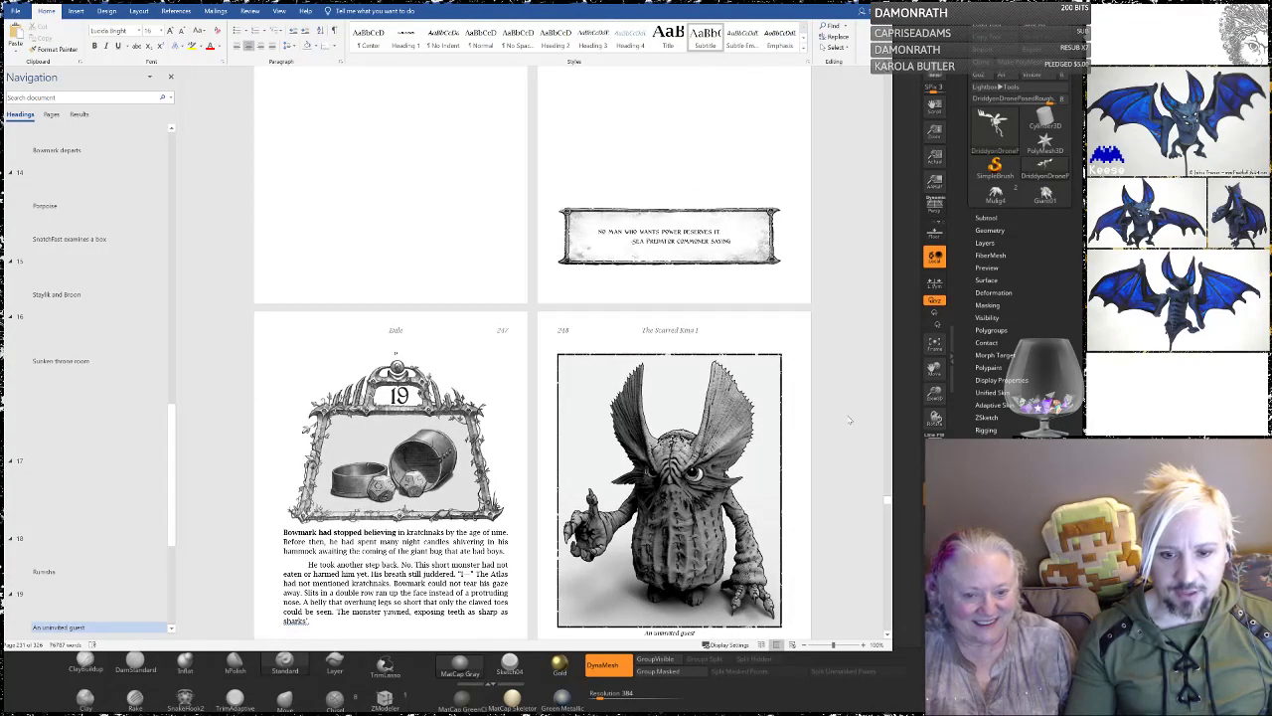
scroll(850, 419, down, 3)
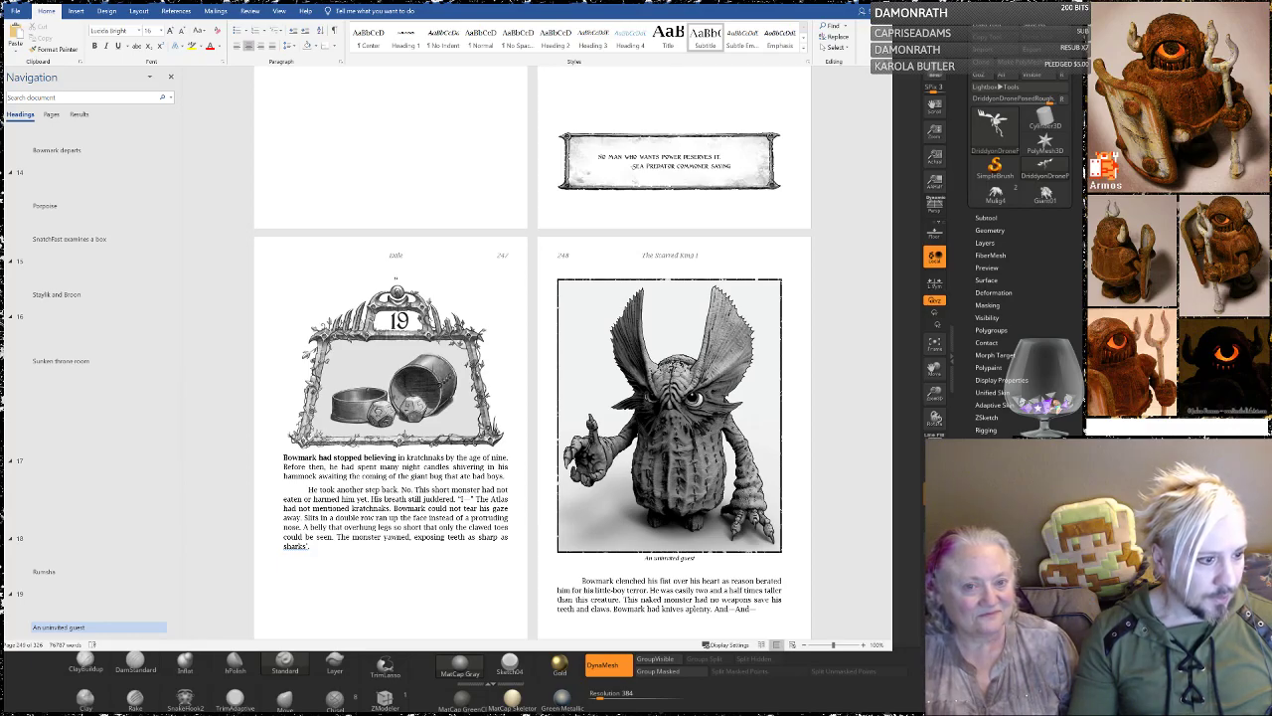
Step: Bring the Streamlabs OBS window over the manuscript, narrow it and stretch it to the full height of the screen
drag(0, 382, 1011, 218)
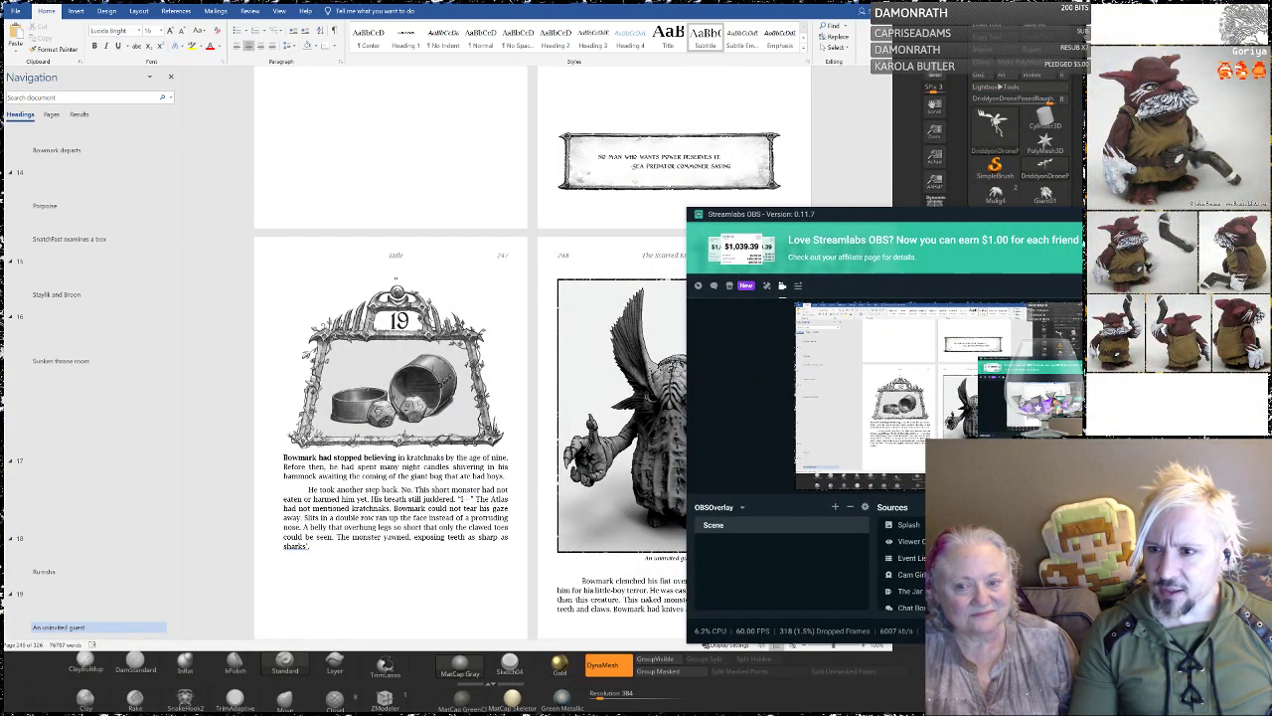
click(1046, 219)
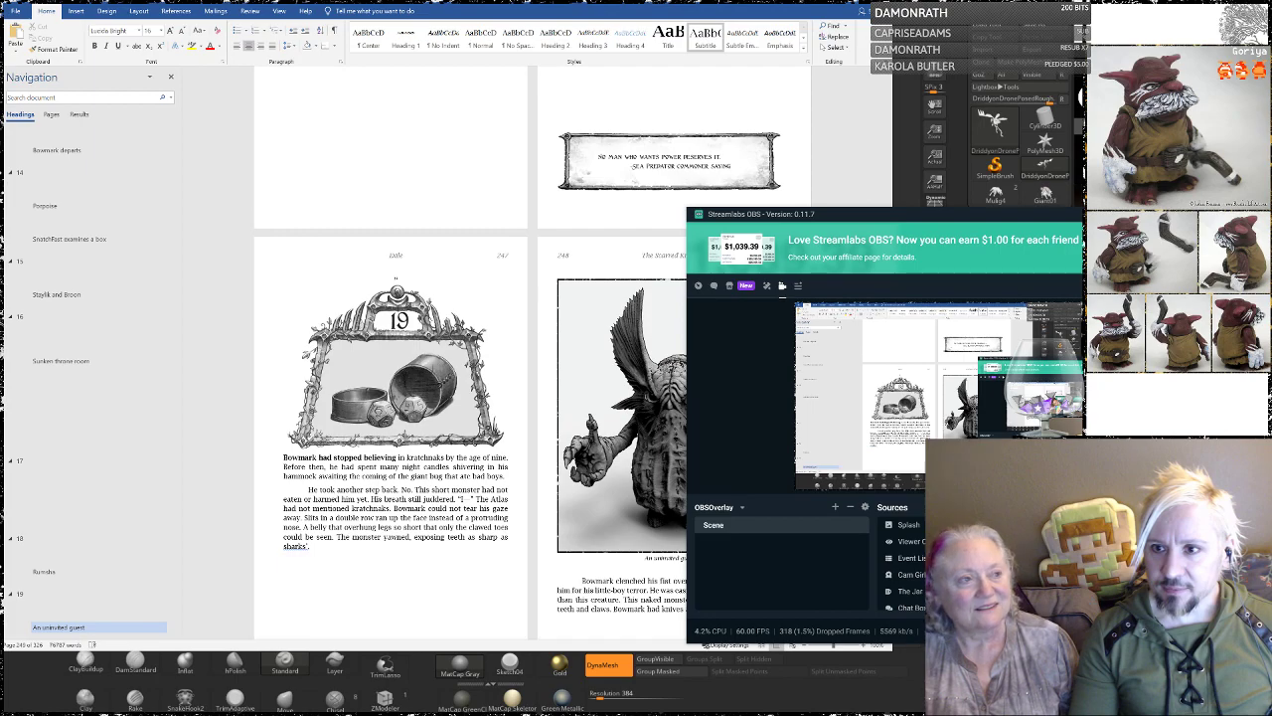
drag(1235, 398, 1176, 398)
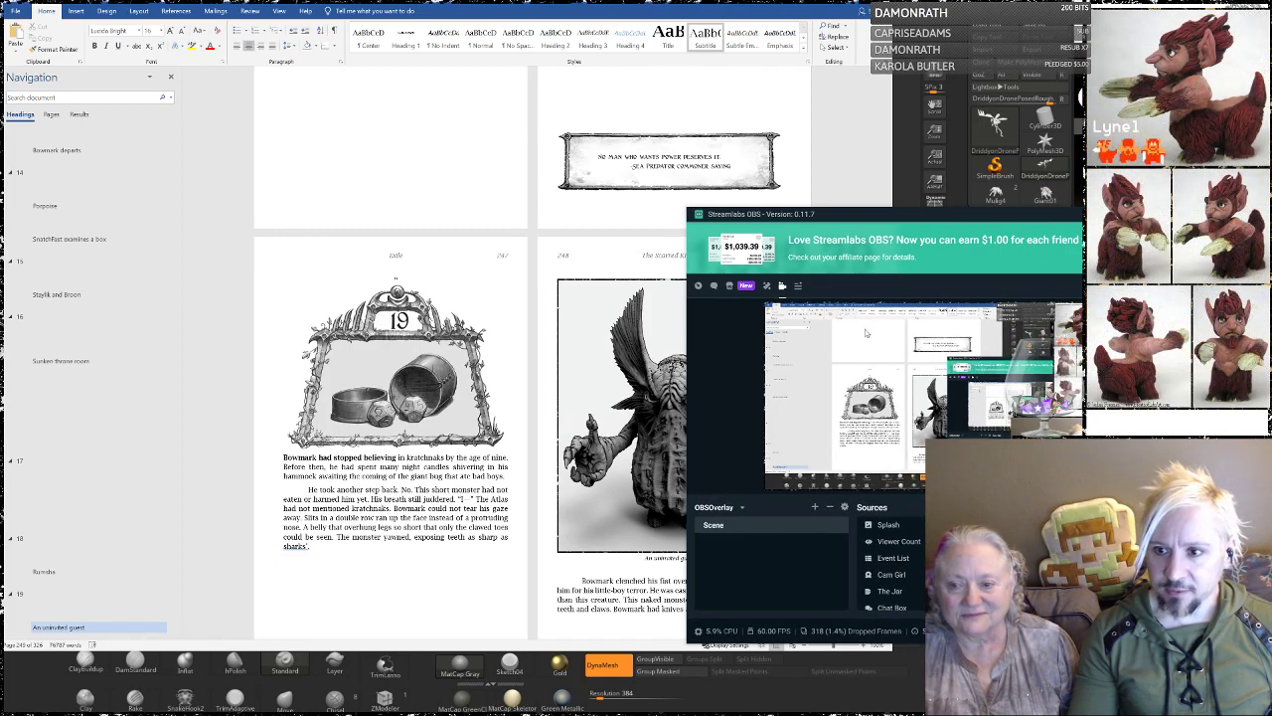
drag(685, 336, 738, 330)
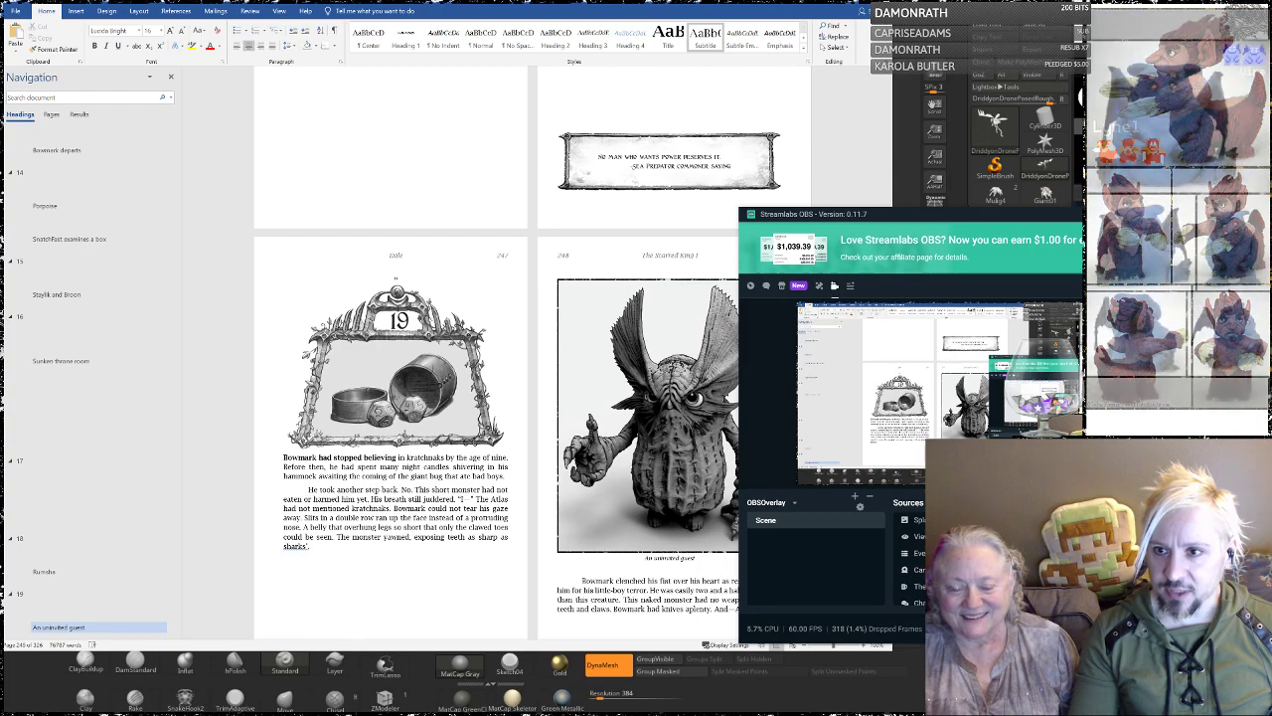
drag(863, 207, 863, 0)
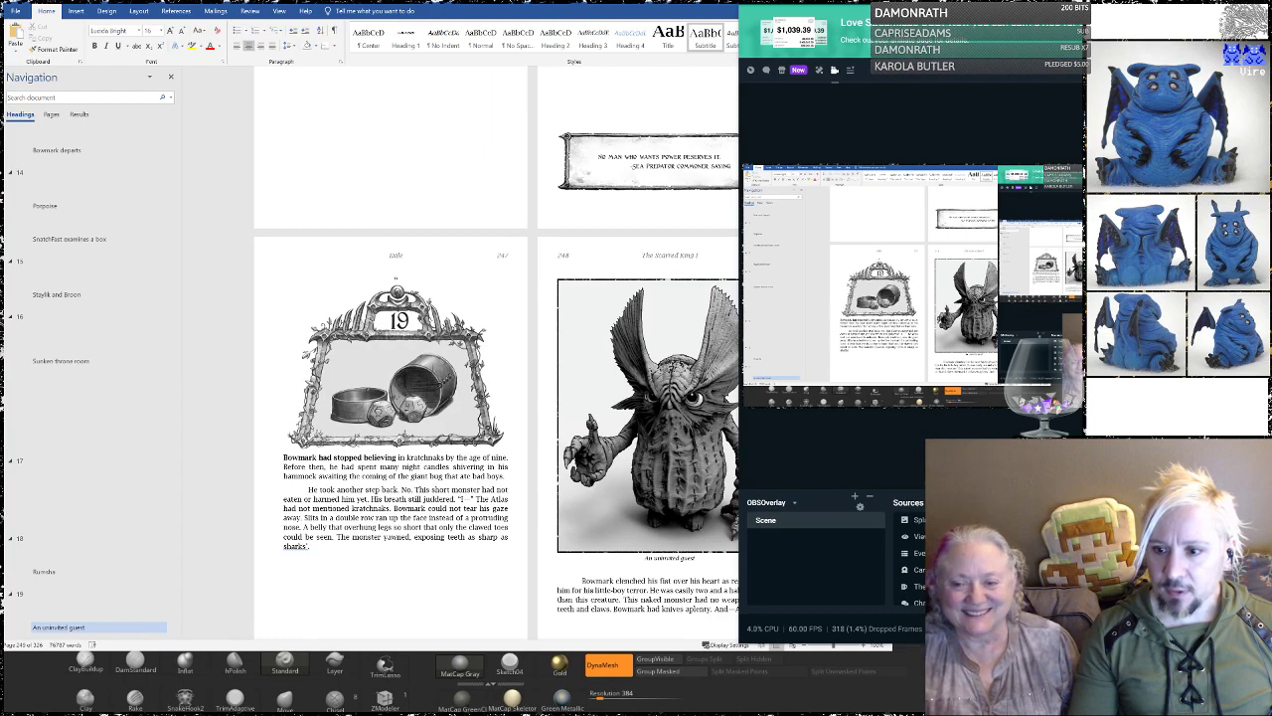
drag(847, 644, 847, 706)
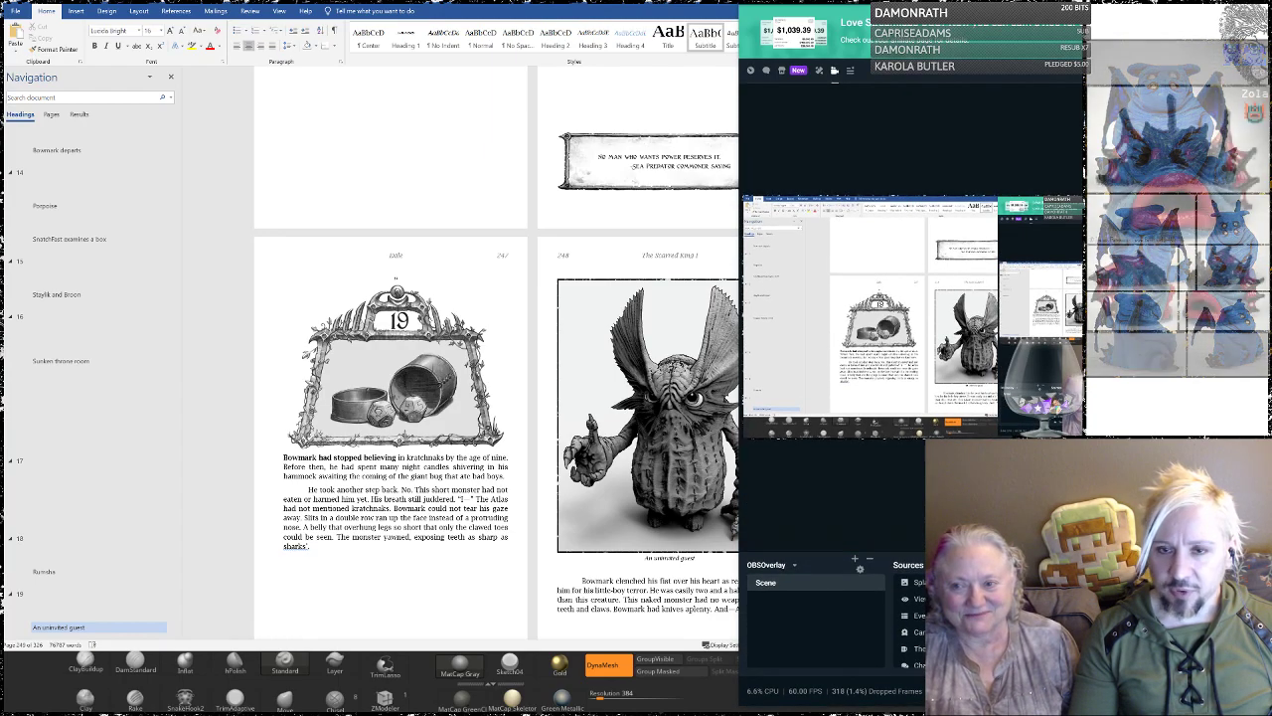
Step: Bring the manuscript back in front of the streaming window and look through chapter 19, past the Jeeto portrait, to the chapter 20 heading art
click(690, 9)
scroll(720, 261, down, 3)
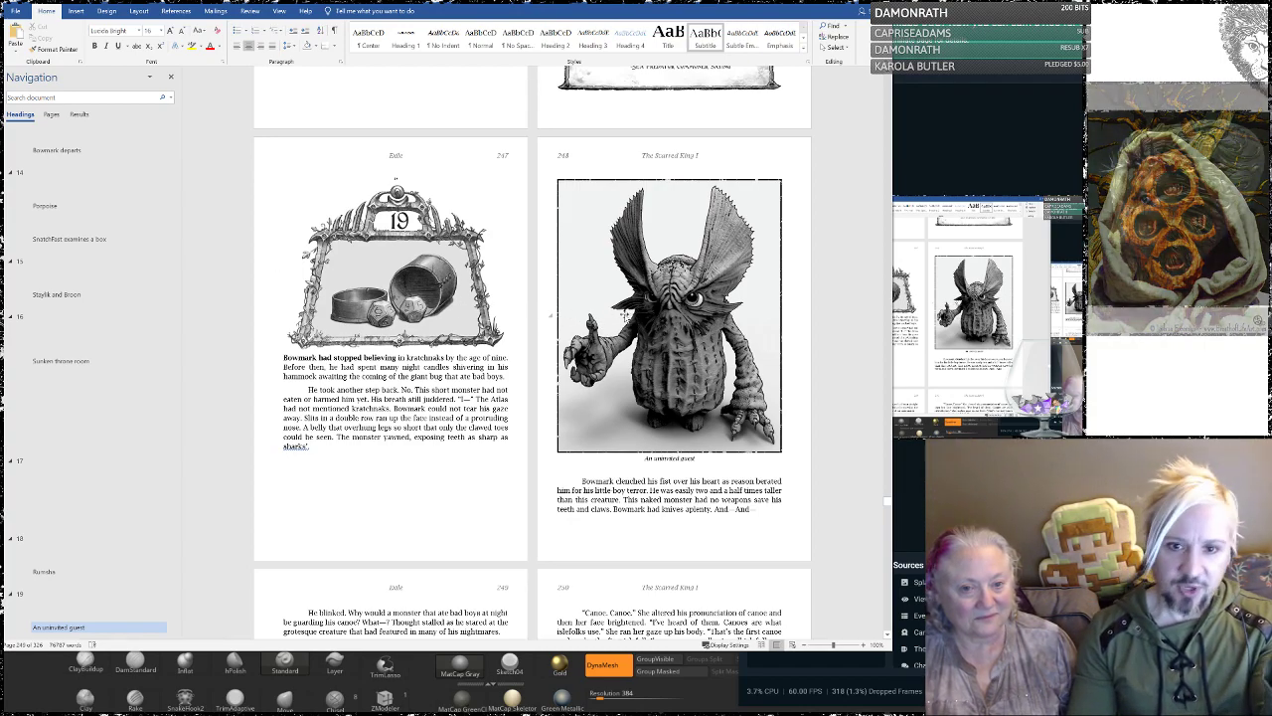
scroll(622, 316, down, 10)
scroll(532, 348, down, 15)
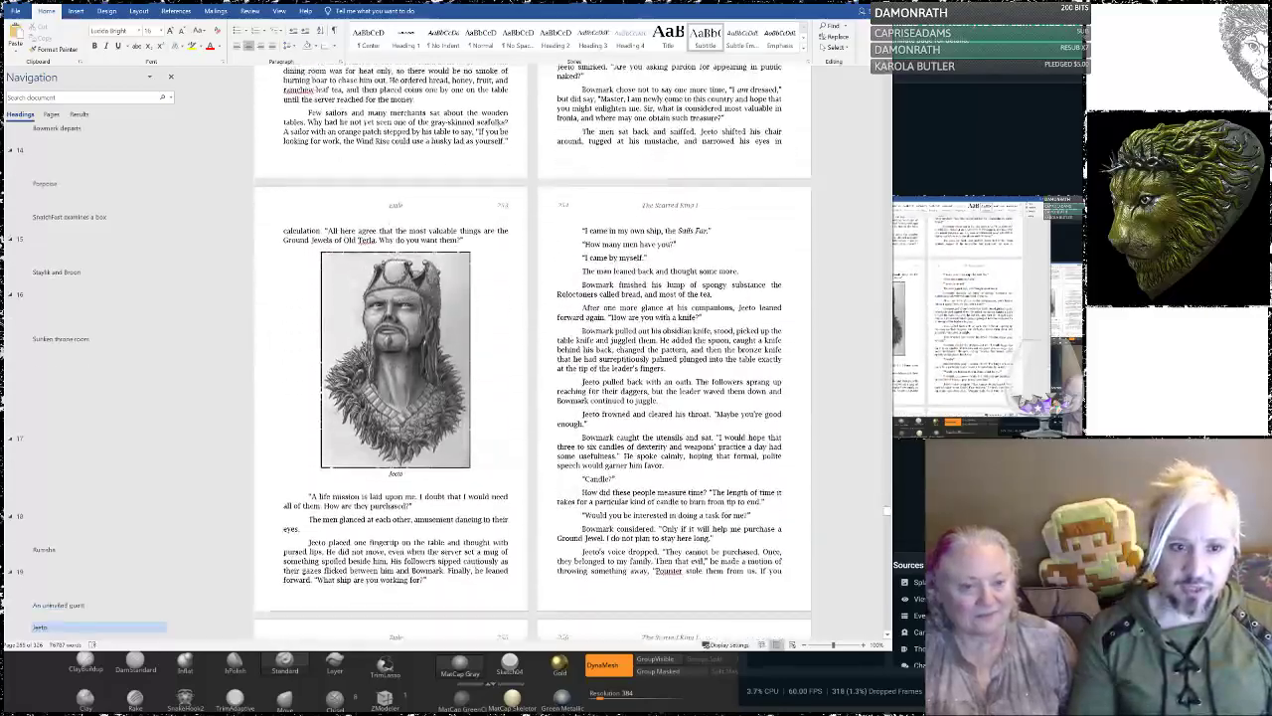
scroll(546, 404, down, 12)
scroll(546, 404, down, 15)
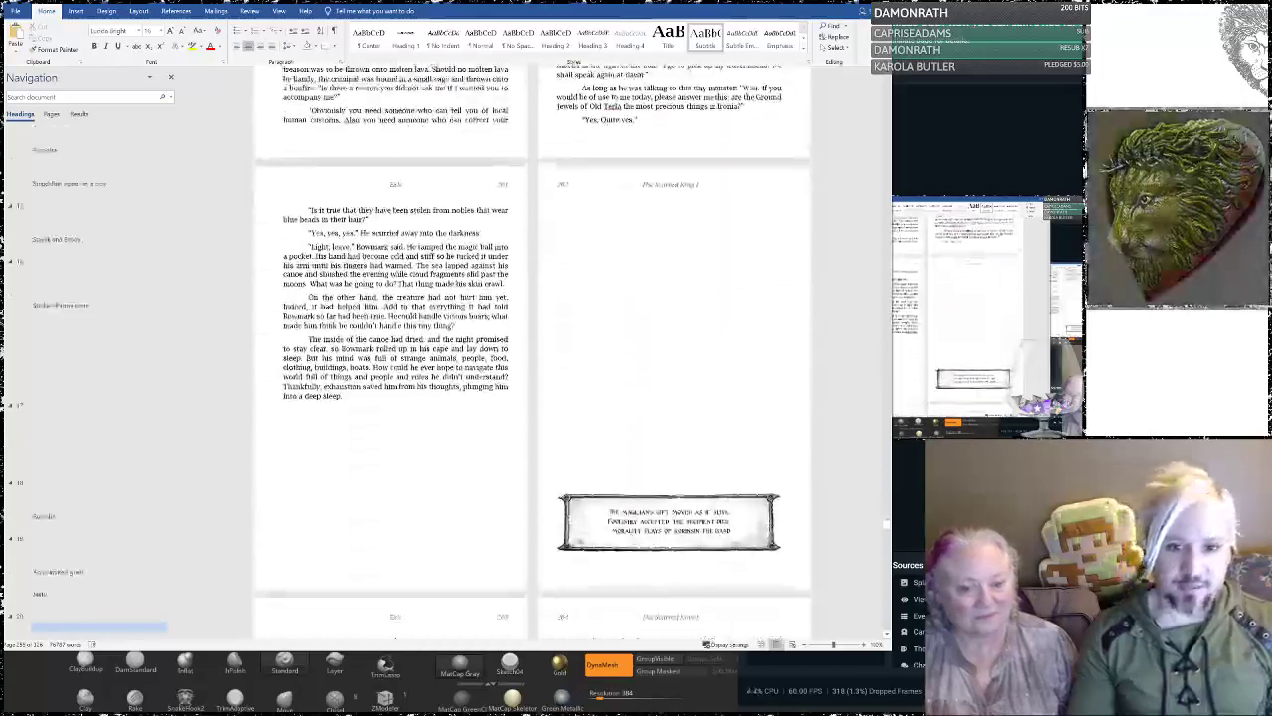
scroll(543, 326, down, 8)
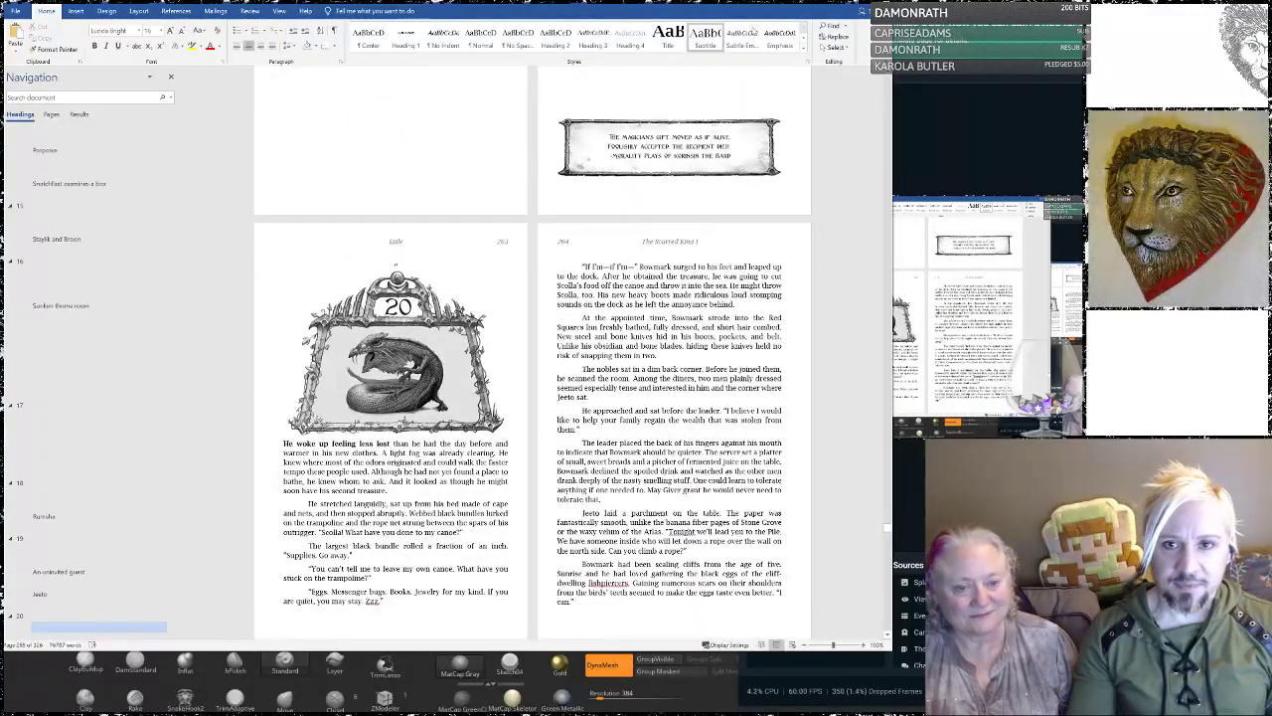
Step: Switch to ZBrush and bring it in front of the streaming window
key(alt+Tab)
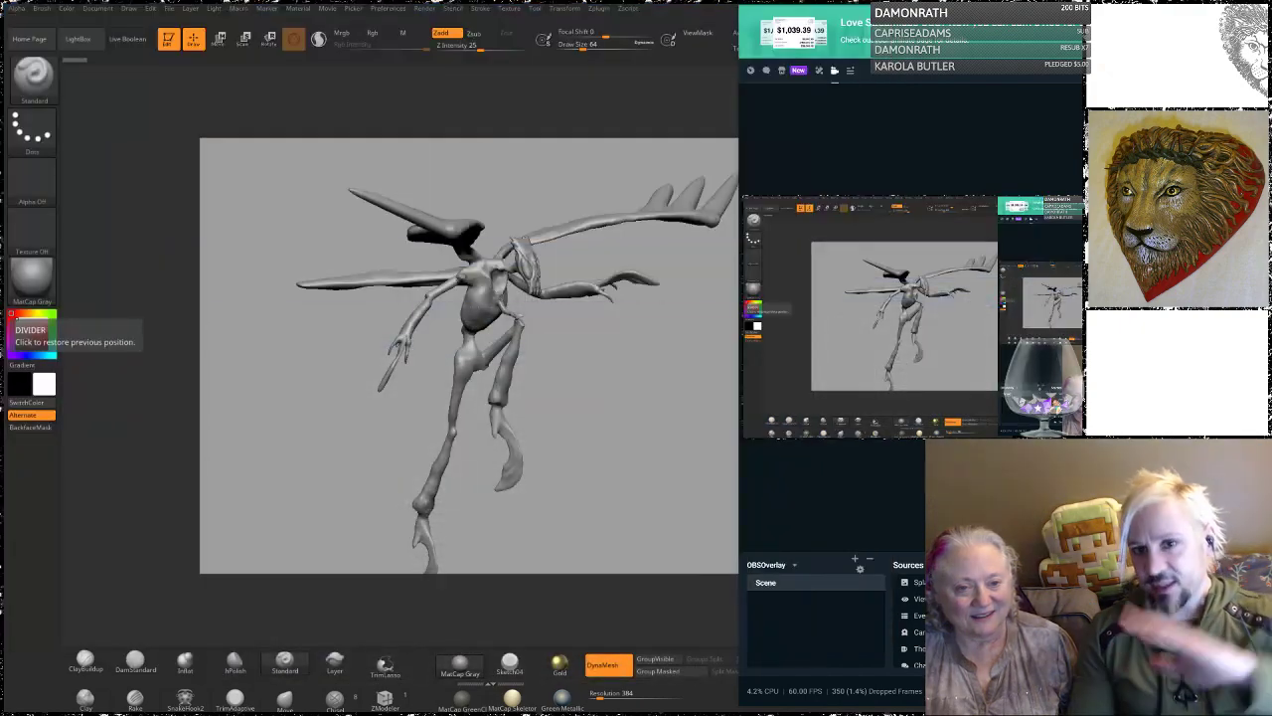
click(630, 3)
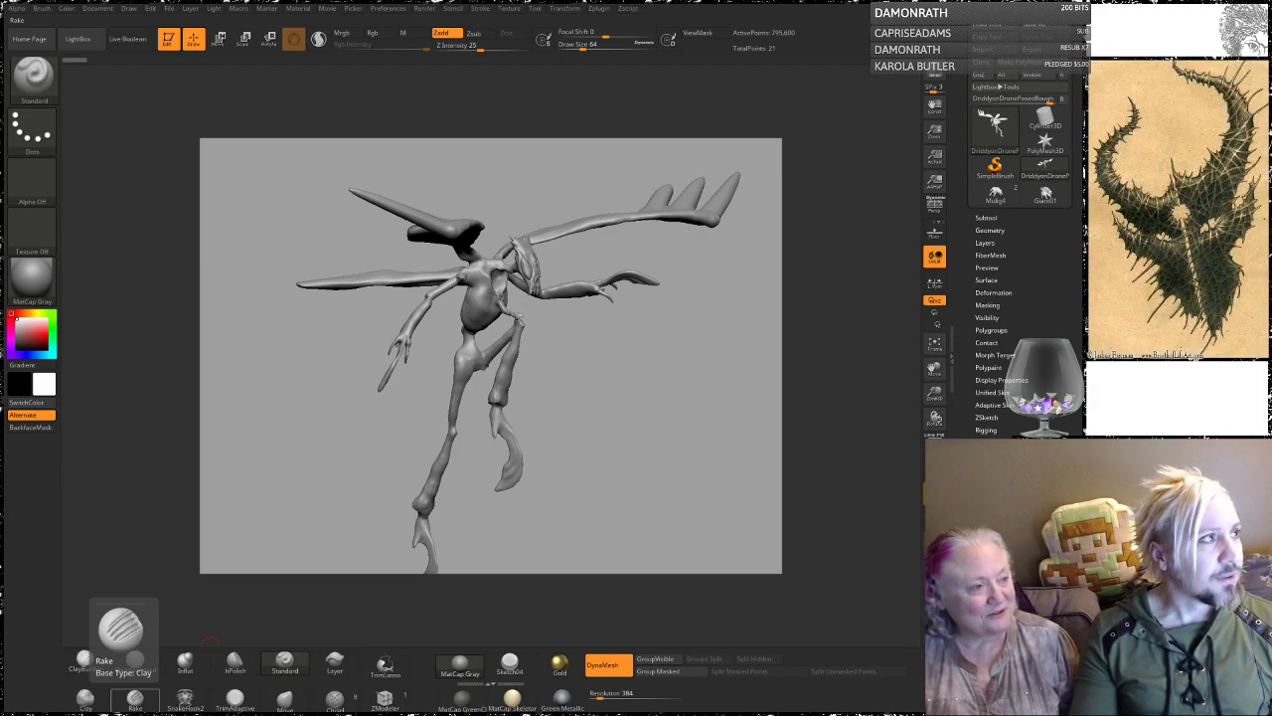
Step: View the crowned red creature image in the TalesFromTalifar project's FanArt folder in File Explorer, closing the image and the folder window when done
drag(0, 210, 575, 132)
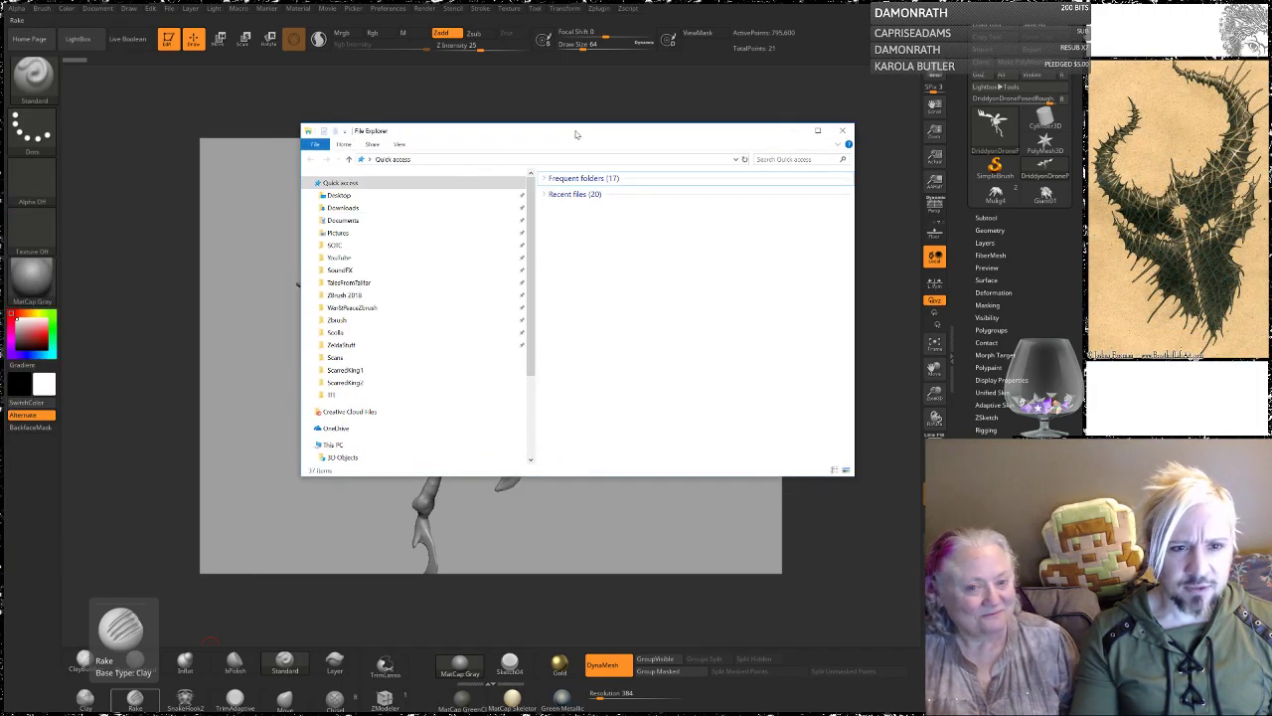
click(336, 332)
click(618, 159)
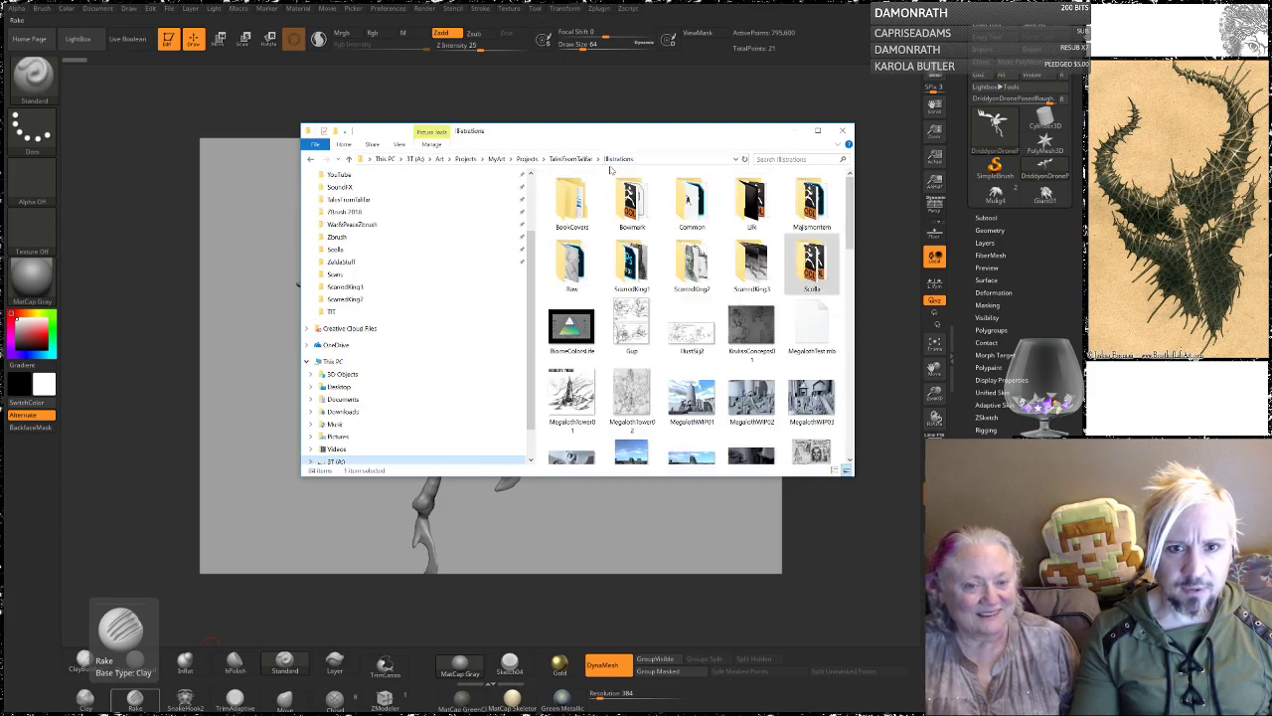
click(574, 159)
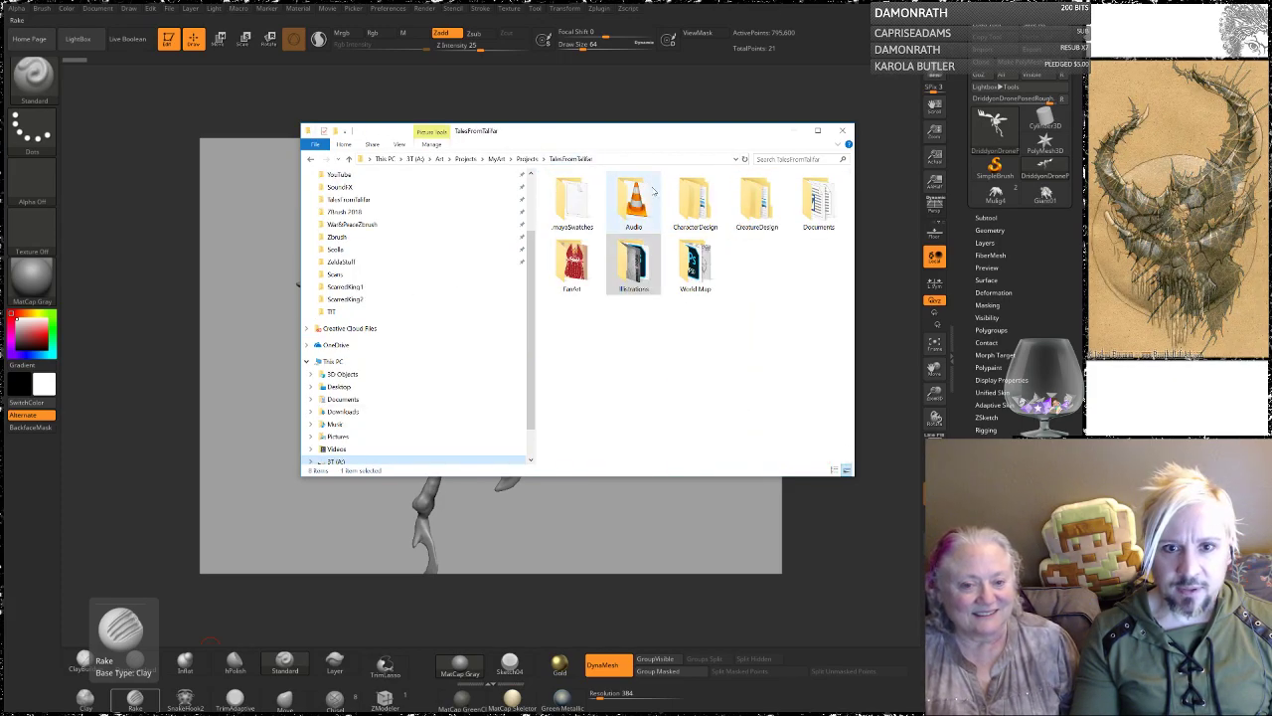
double_click(596, 211)
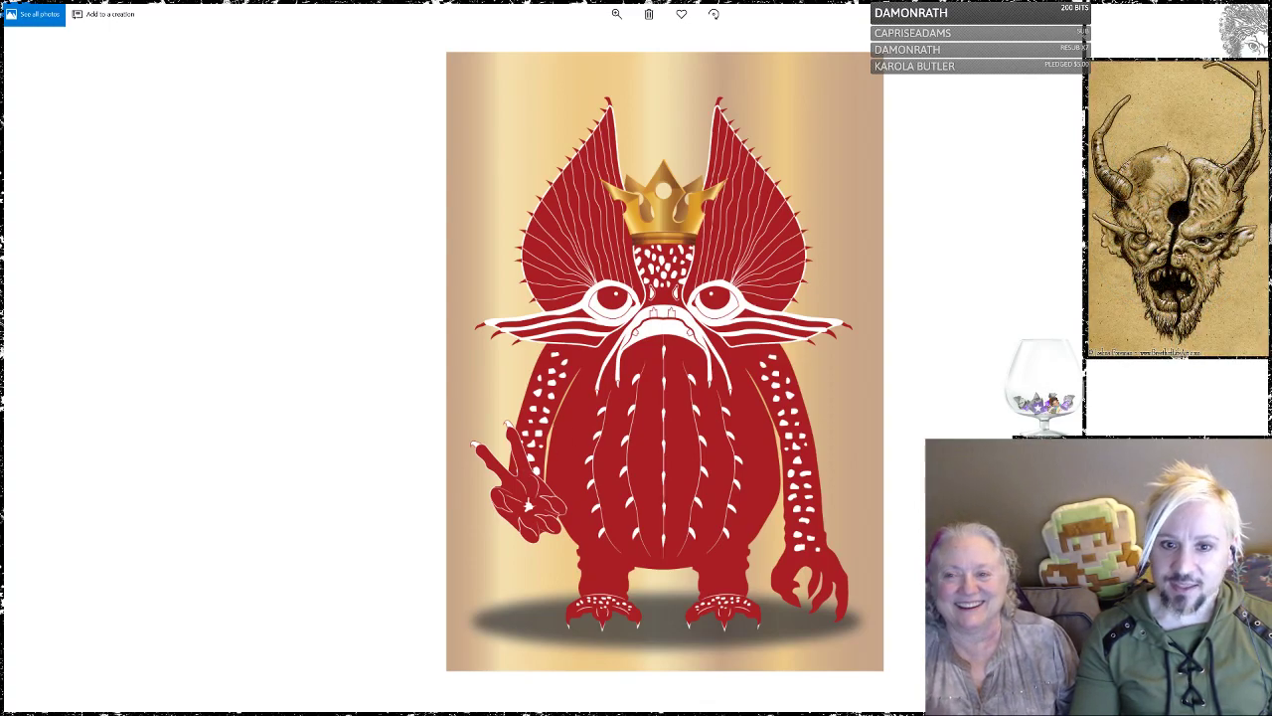
click(1266, 4)
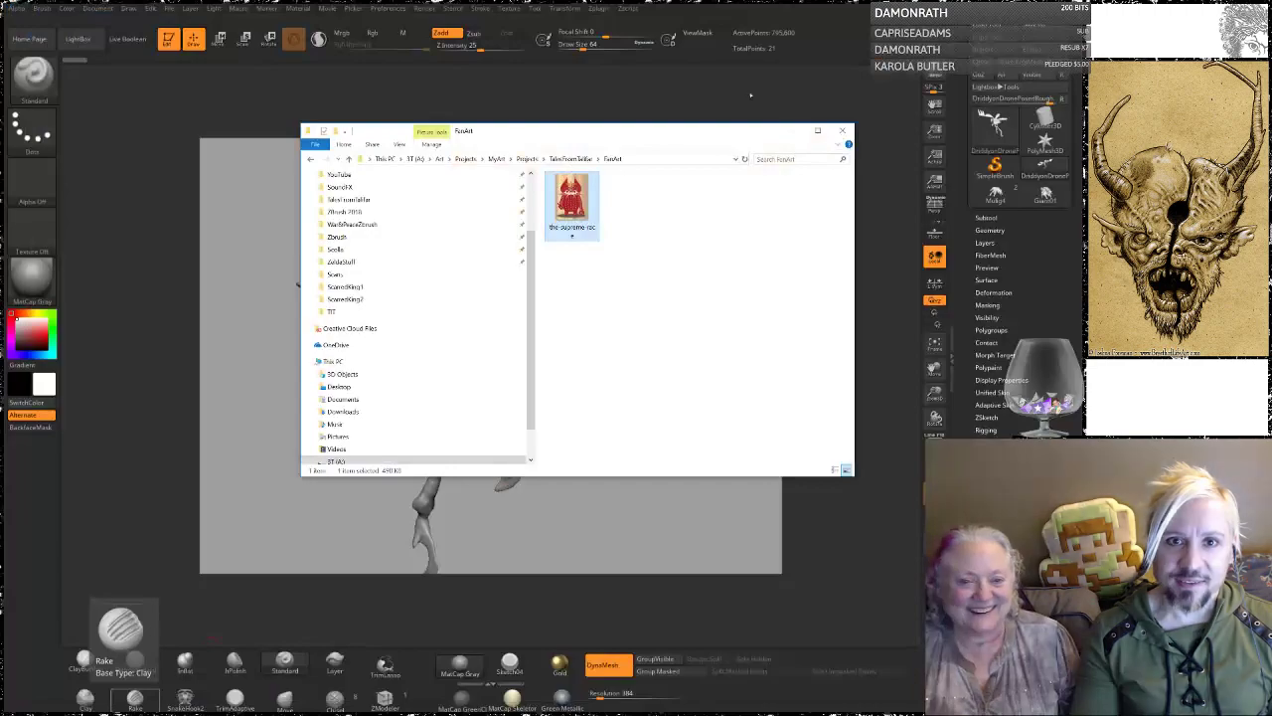
click(841, 130)
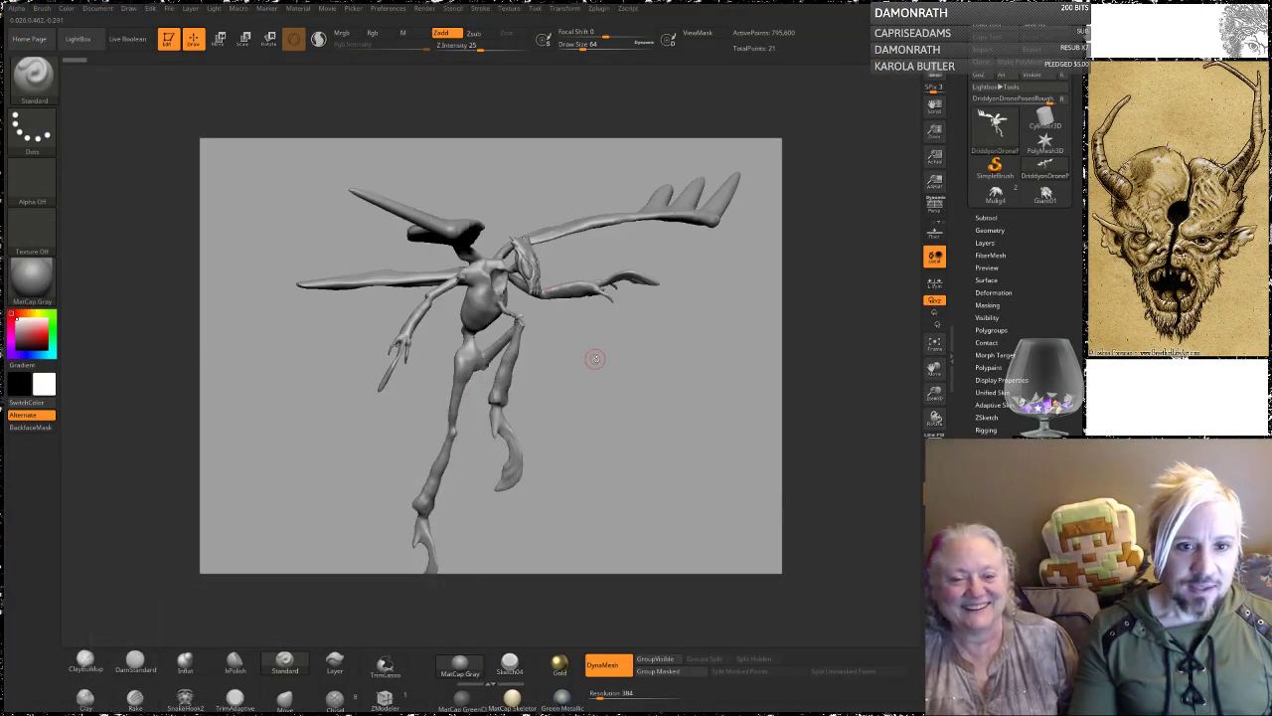
Step: Turn the winged drone model around to see its other side and switch to the Giant01 model
drag(599, 362, 610, 388)
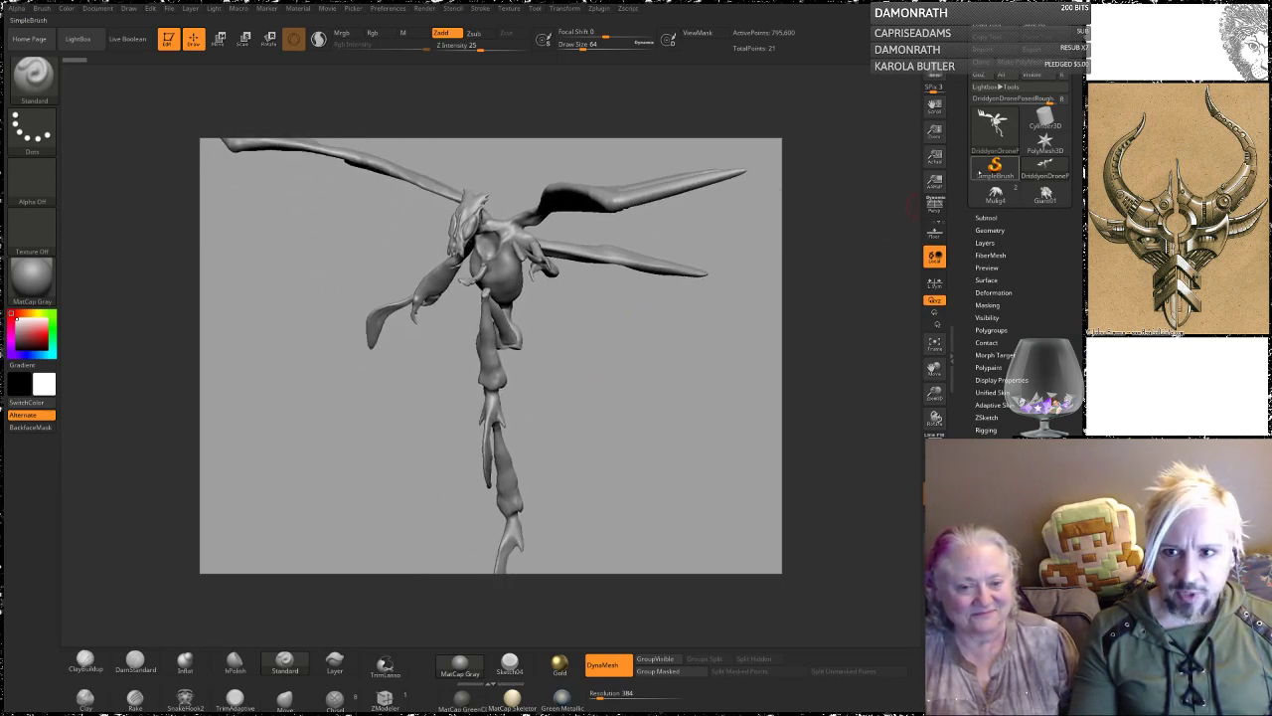
click(1045, 191)
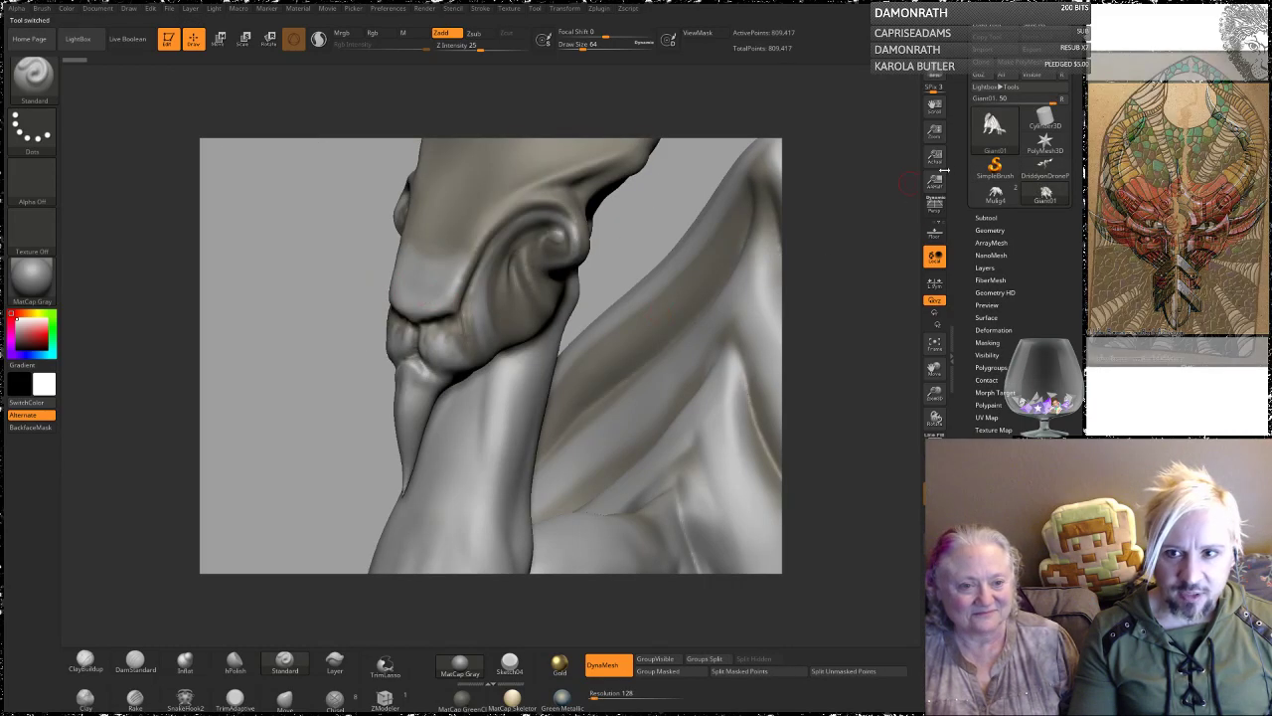
Step: Switch to the Mukg4 model and examine the pack beast with its covered platform from several angles
click(995, 193)
alt+drag(674, 382, 657, 275)
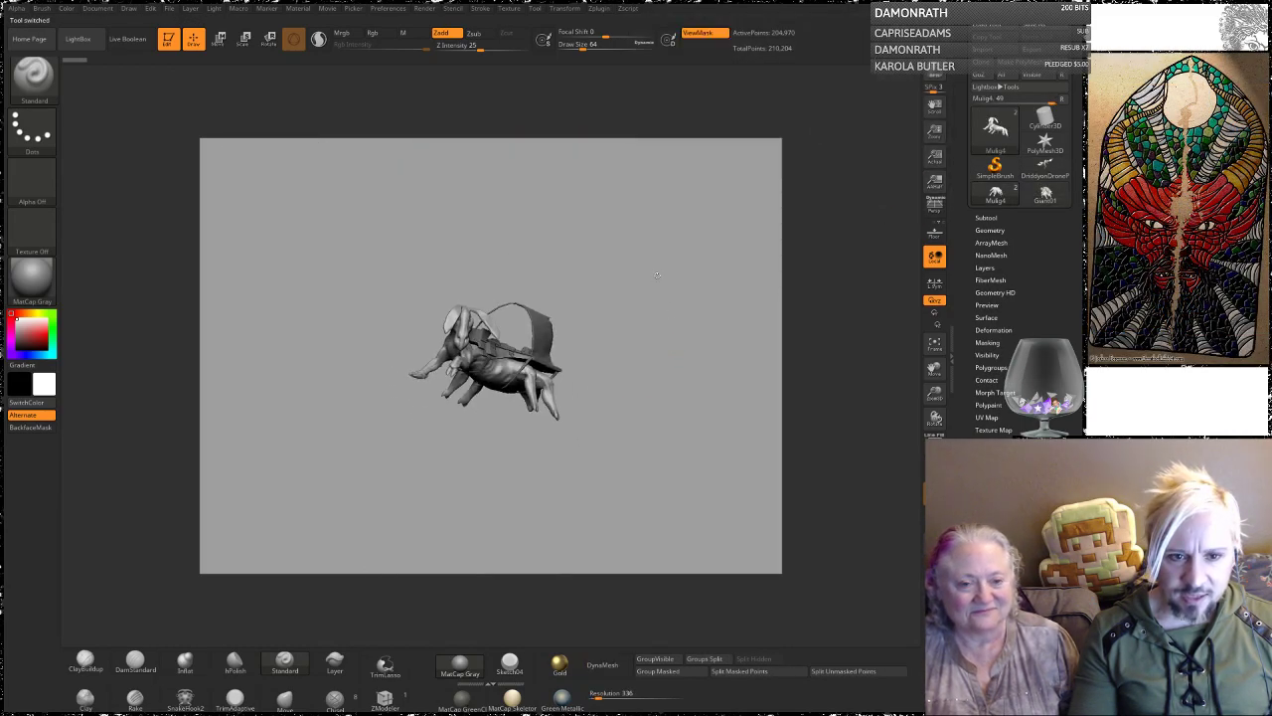
drag(676, 351, 699, 324)
drag(353, 250, 456, 316)
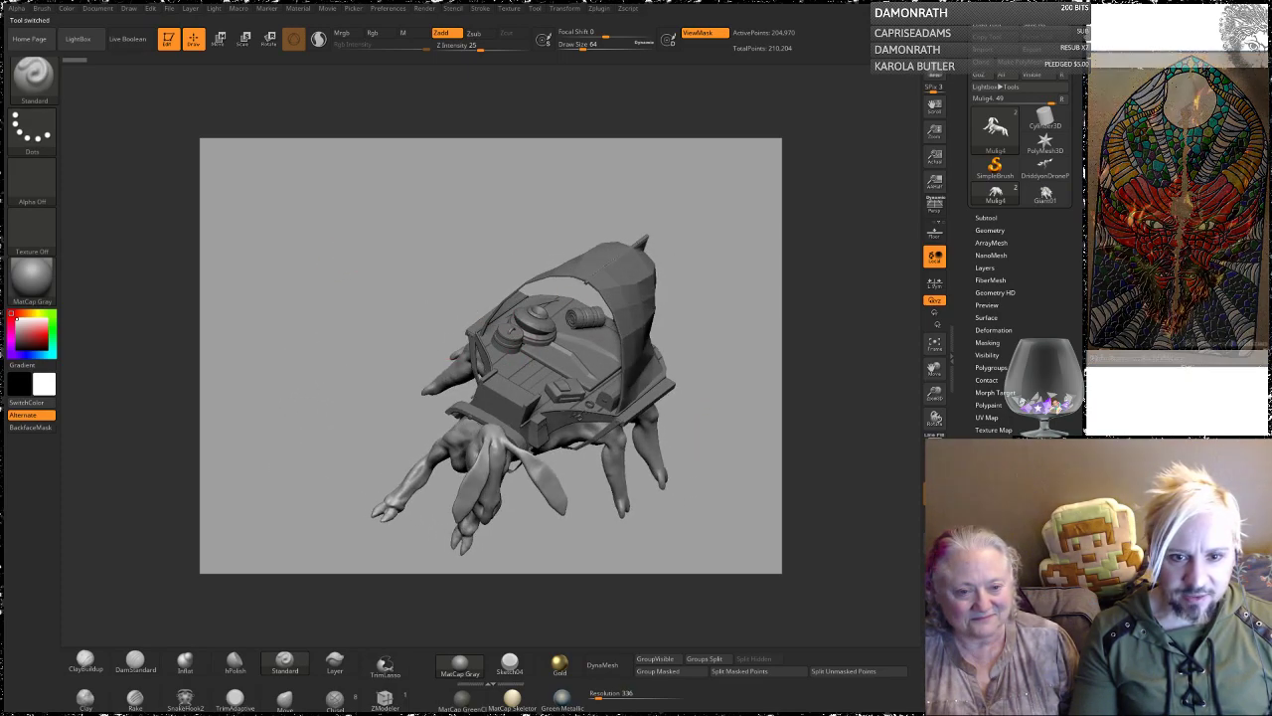
drag(690, 258, 680, 202)
mouse_move(365, 213)
mouse_down()
mouse_move(407, 208)
mouse_move(424, 229)
mouse_move(411, 217)
mouse_up()
drag(539, 491, 487, 485)
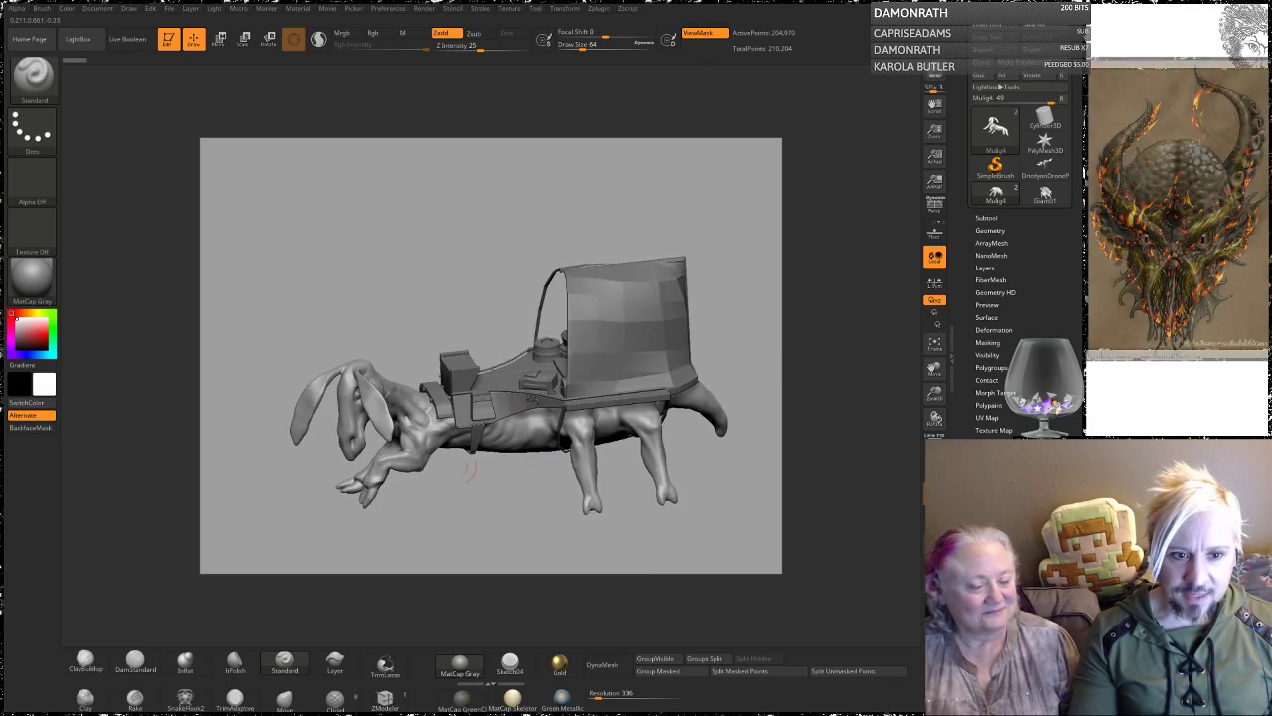
mouse_move(324, 281)
mouse_down()
mouse_move(347, 307)
mouse_move(334, 286)
mouse_up()
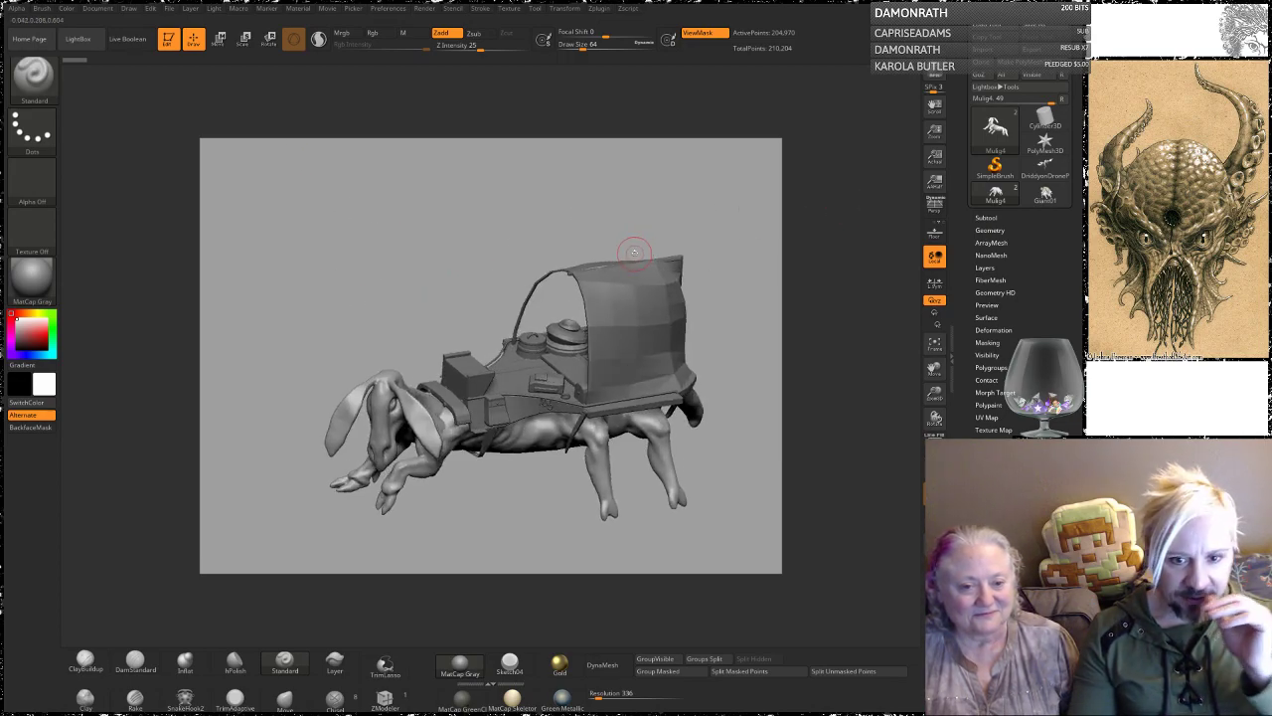
drag(401, 304, 407, 252)
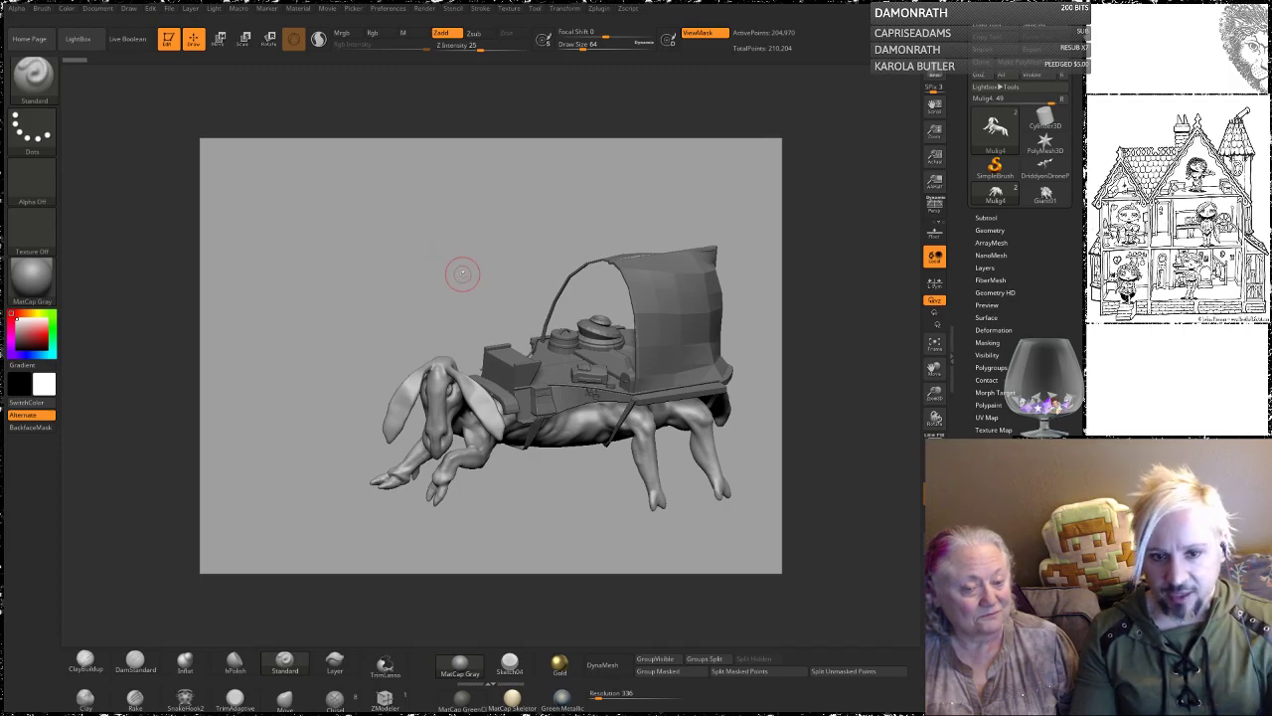
mouse_move(414, 261)
mouse_down()
mouse_move(475, 280)
mouse_move(434, 266)
mouse_up()
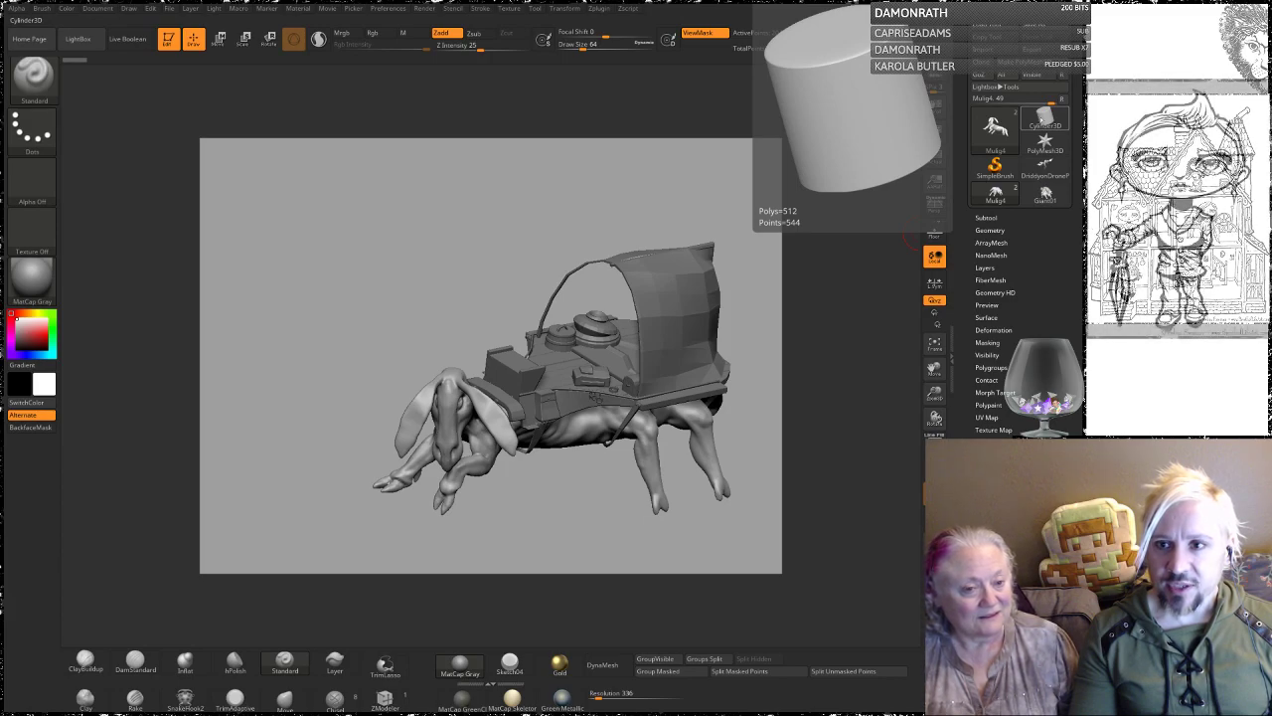
Step: Show the PolyMesh3D star from the front and replace it with the Ring3D primitive
click(1045, 142)
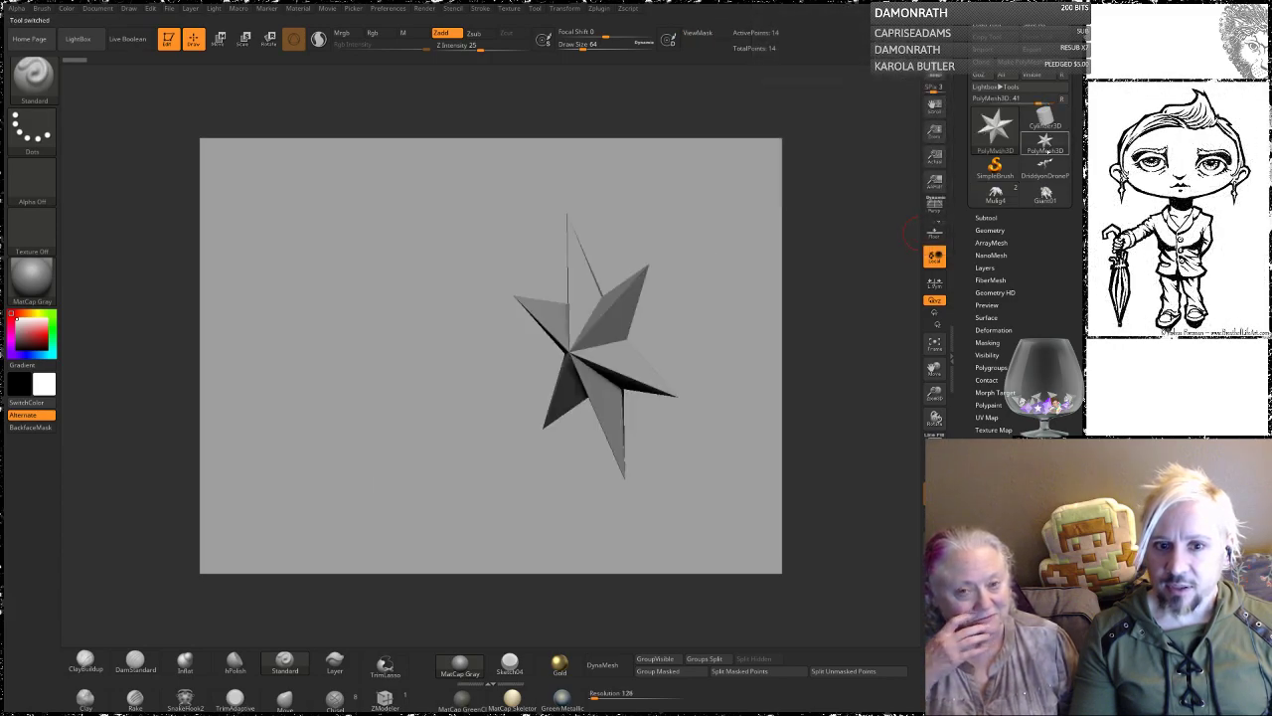
drag(386, 334, 258, 307)
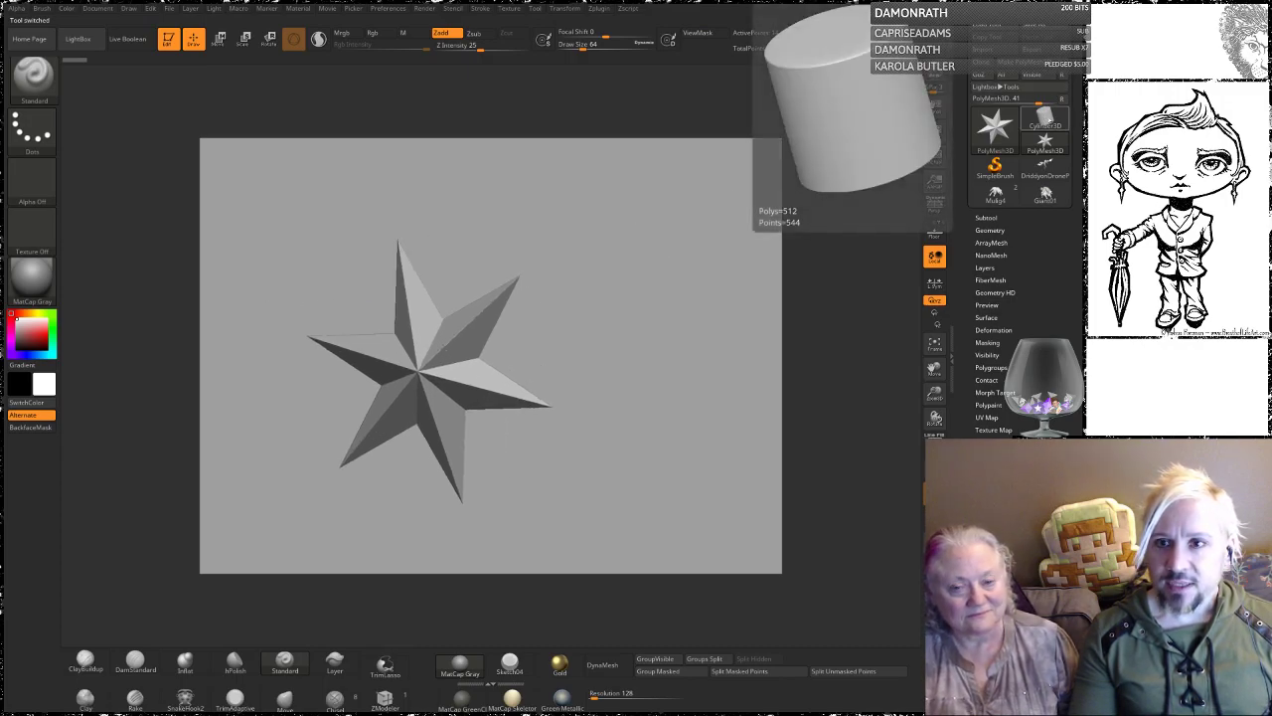
click(994, 127)
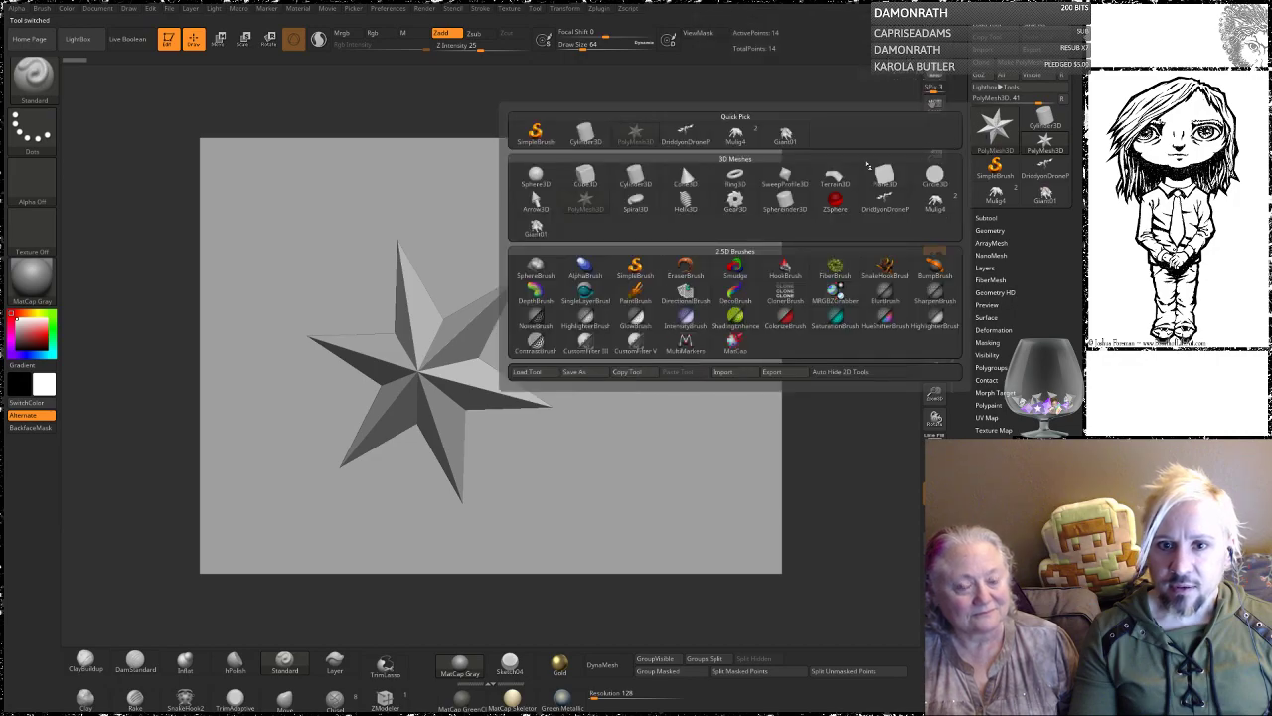
click(719, 185)
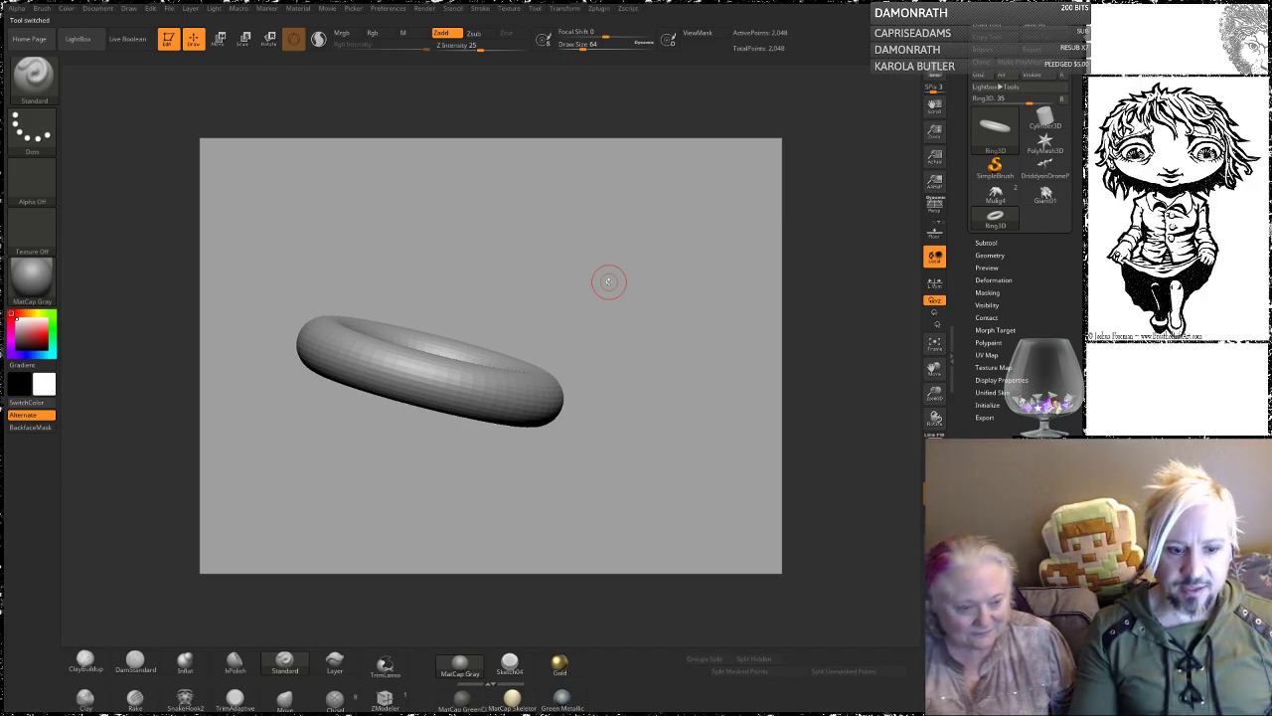
Step: Open the ScarredKing1 folder under Illustrations in File Explorer, enlarge the window and look through its chapter frames and artwork
click(144, 714)
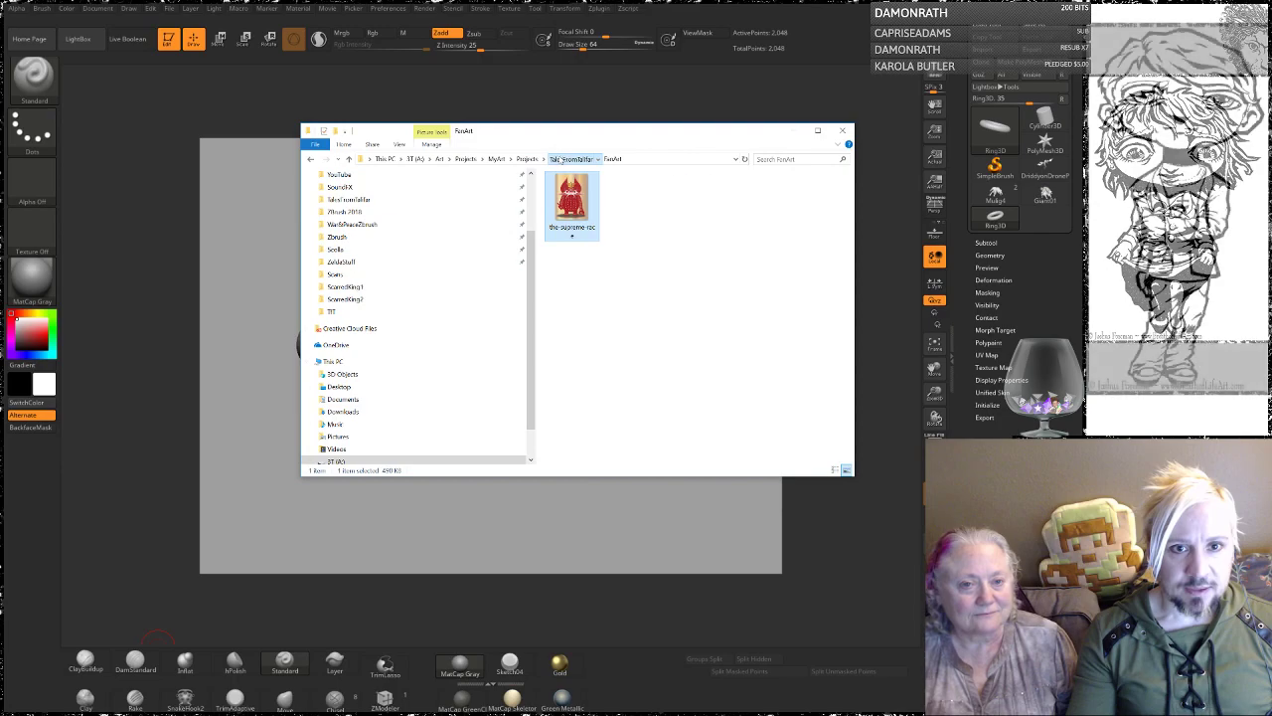
click(570, 158)
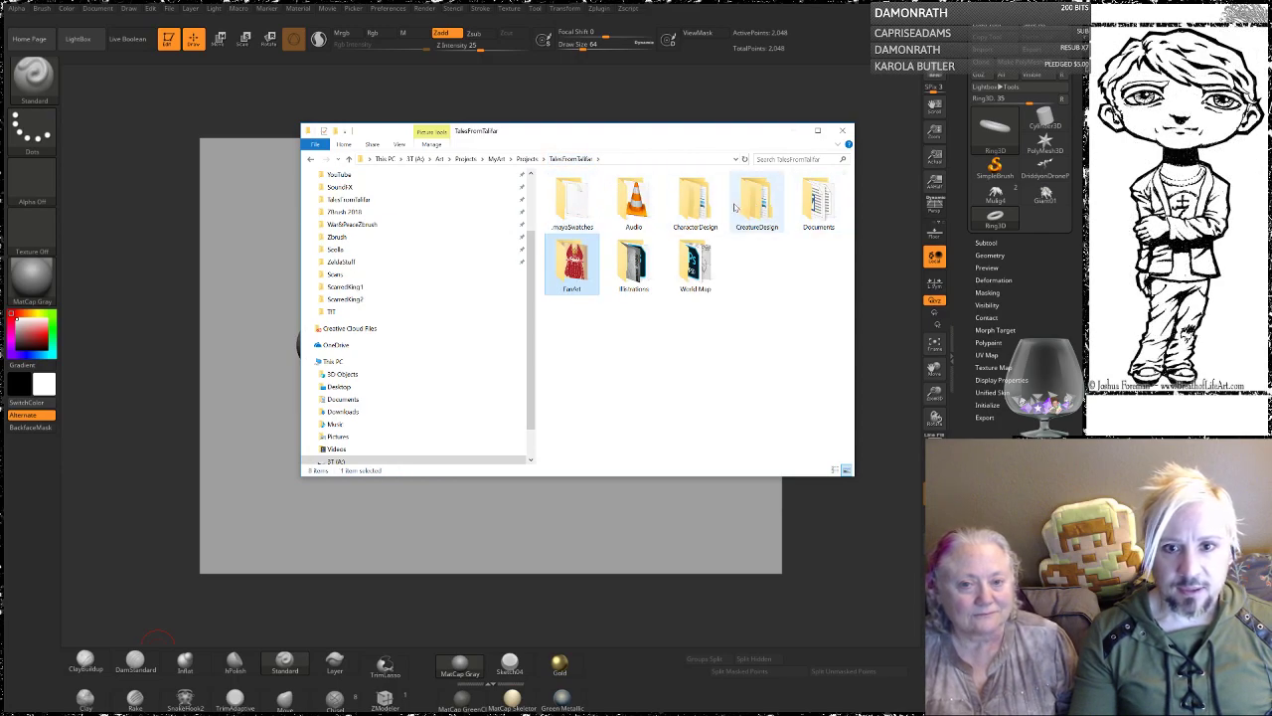
double_click(631, 261)
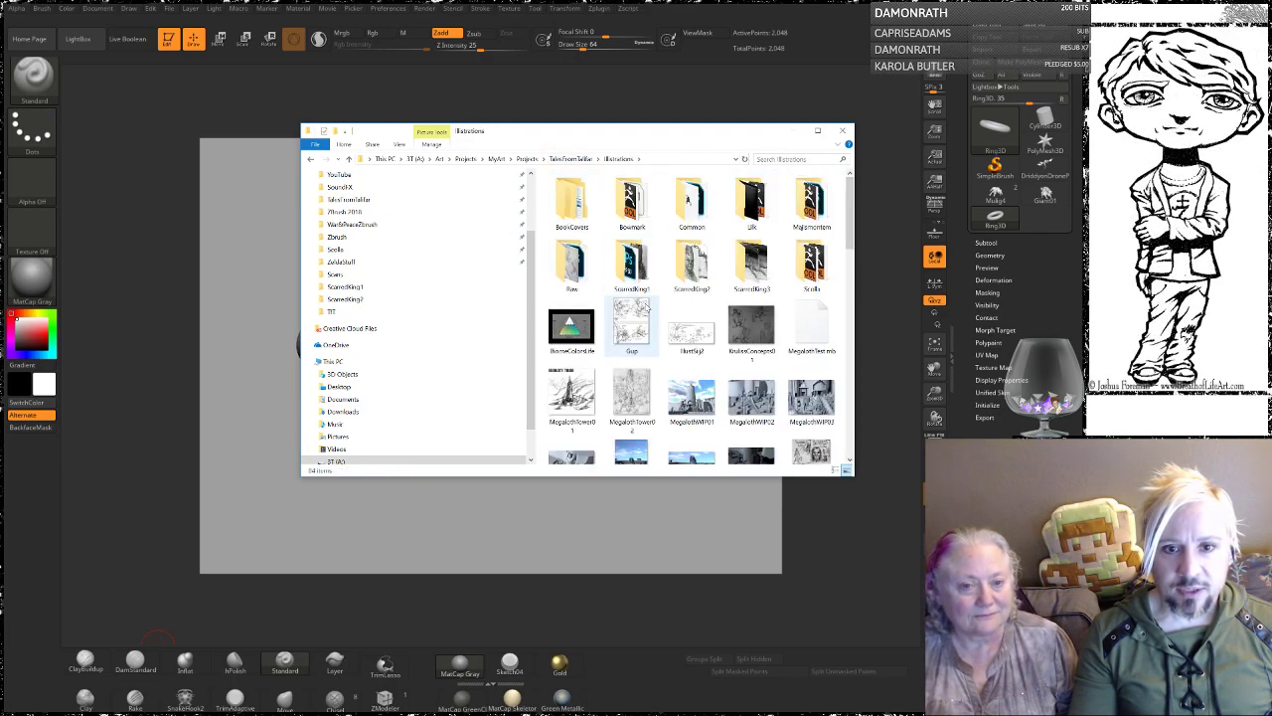
double_click(635, 255)
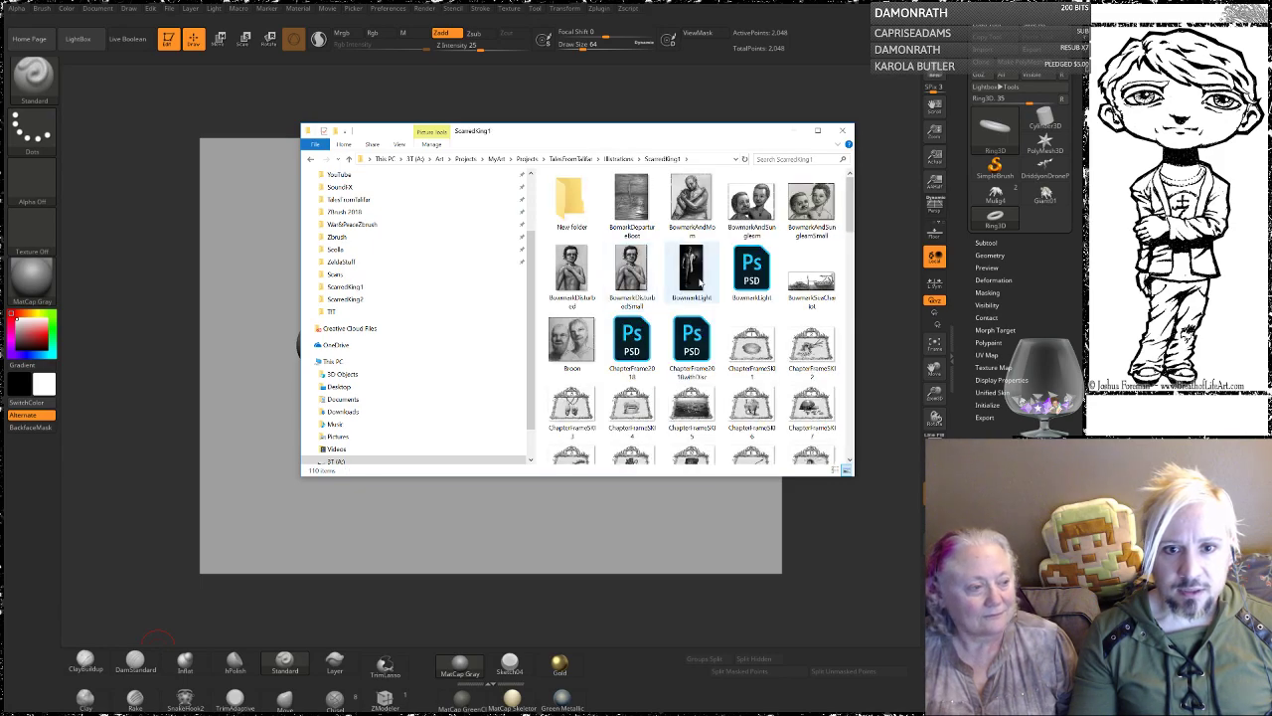
drag(665, 124, 665, 38)
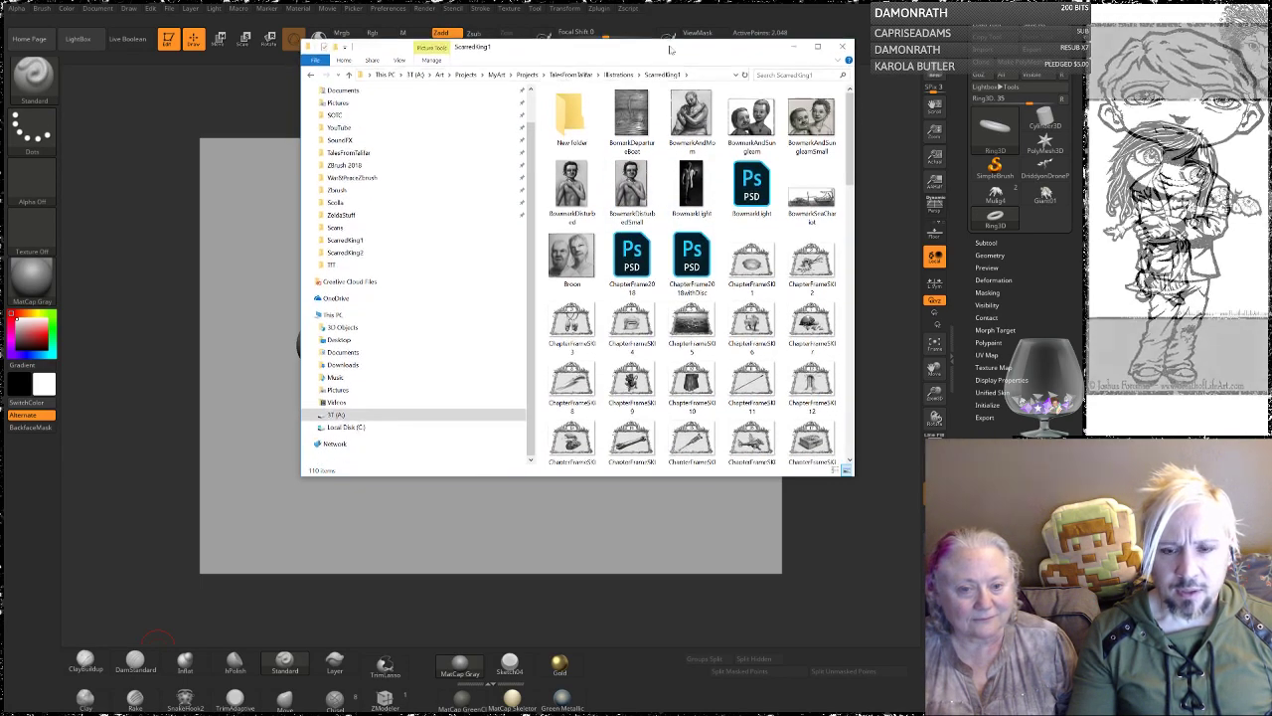
drag(796, 478, 815, 622)
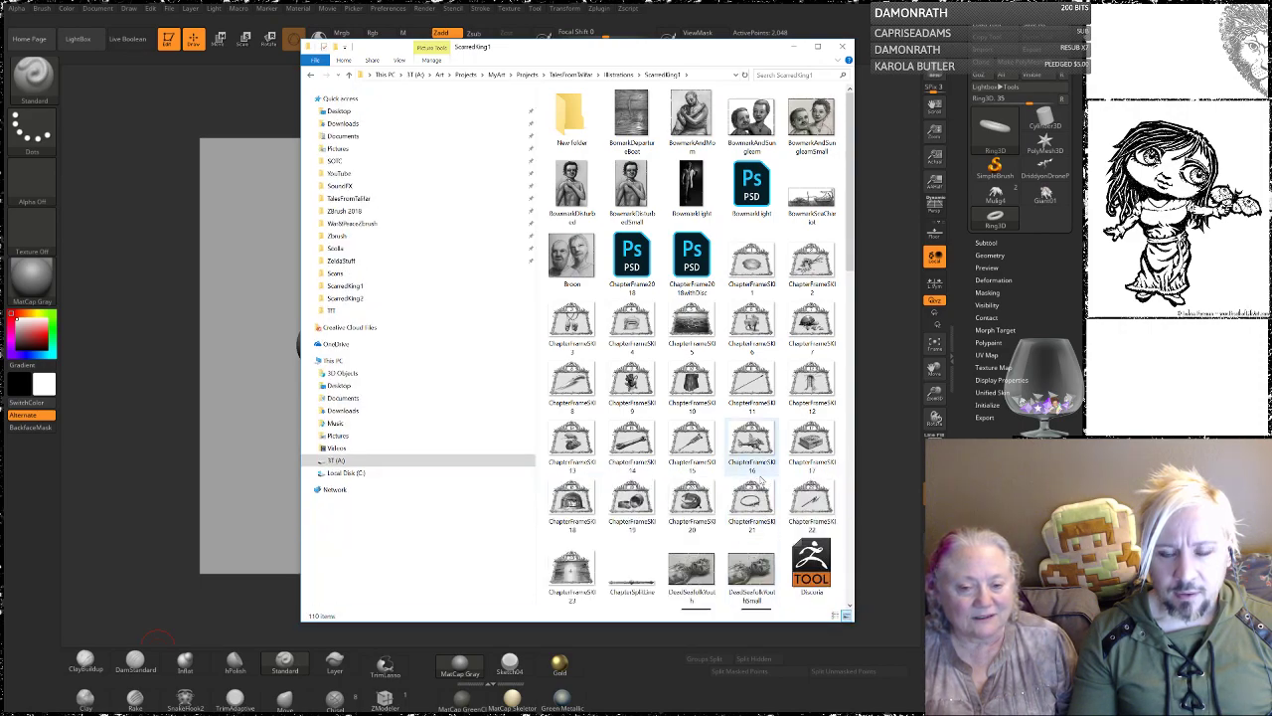
scroll(761, 480, down, 5)
scroll(762, 480, down, 5)
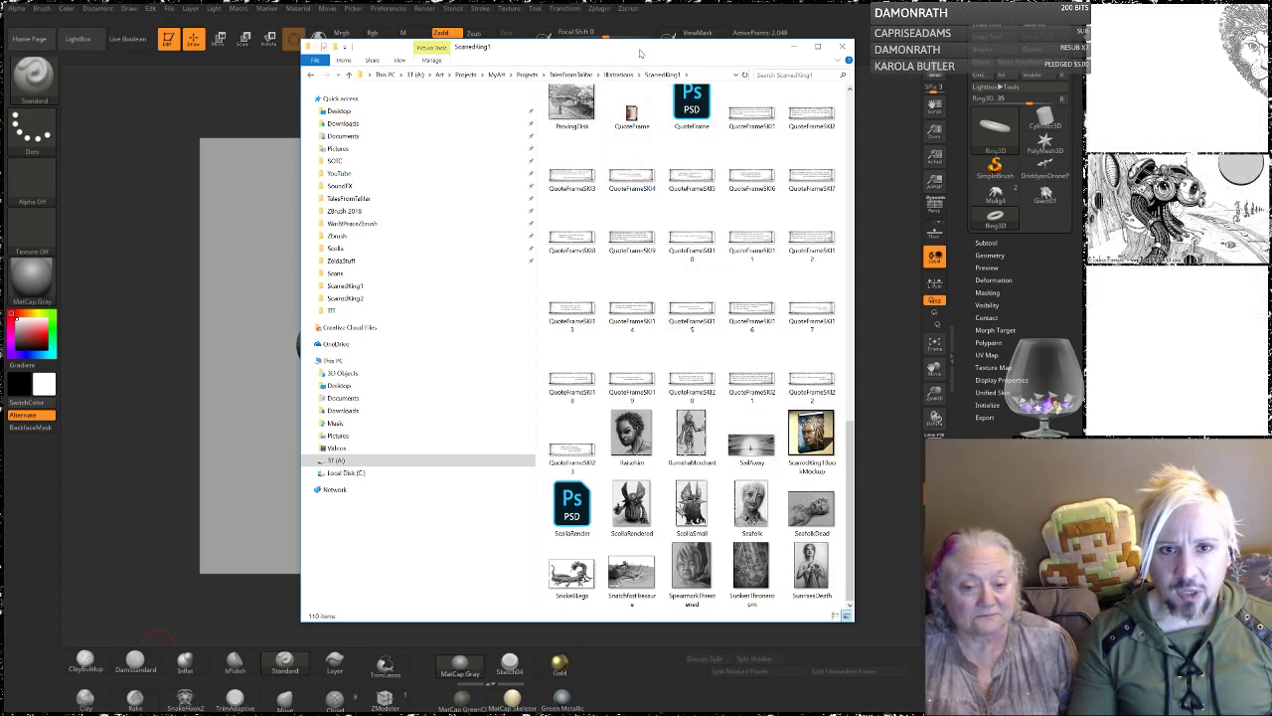
Step: Open the img027 scan of the clawed hand wearing a ring from the Scans folder inside the Raw illustrations
click(620, 74)
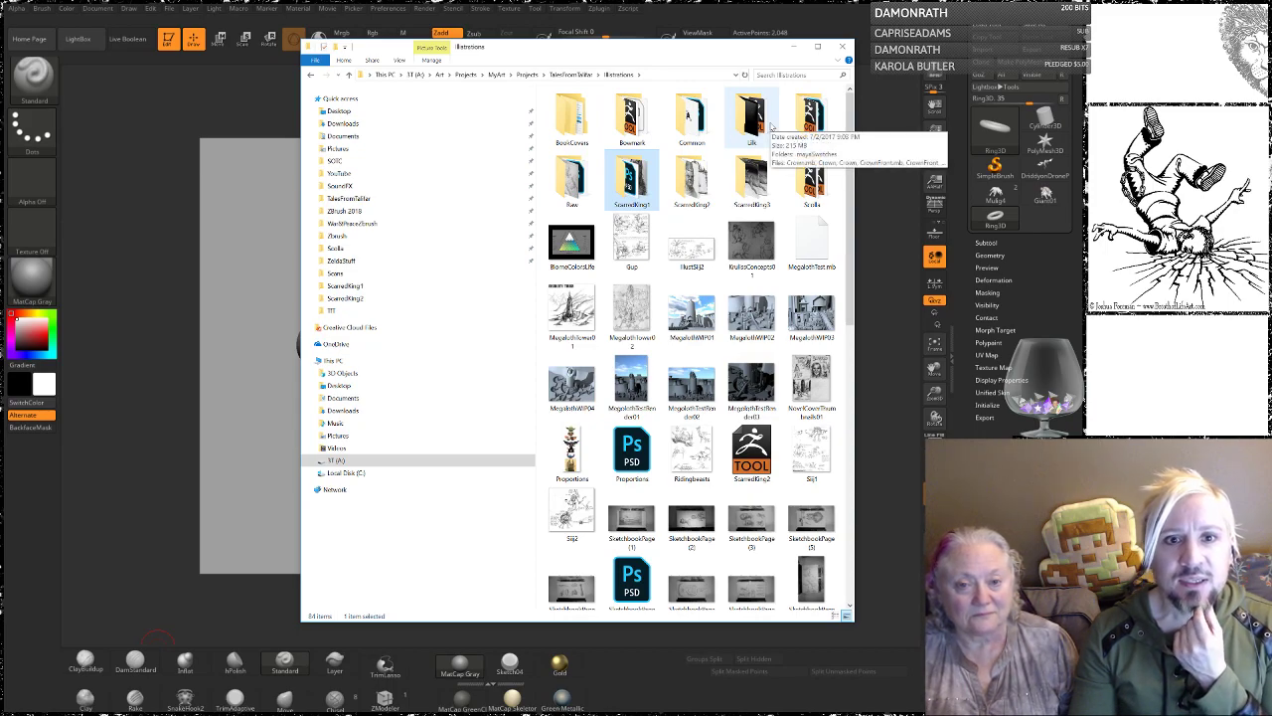
double_click(581, 181)
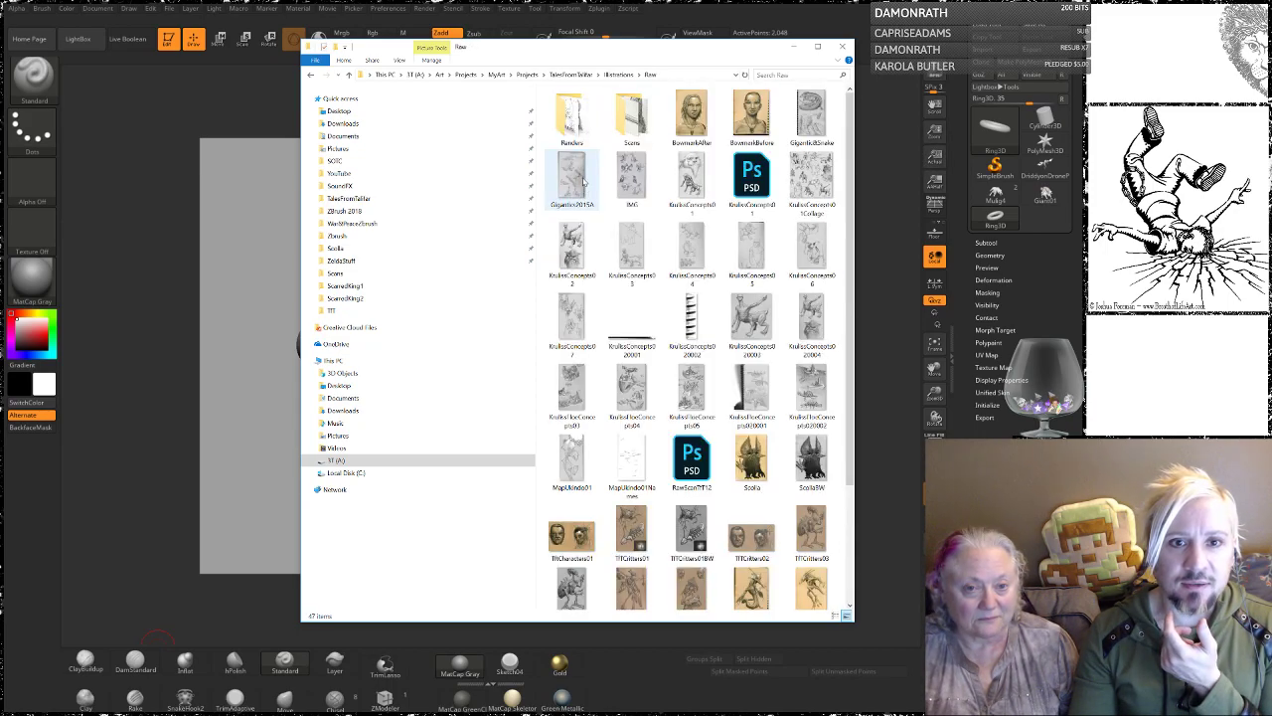
double_click(611, 115)
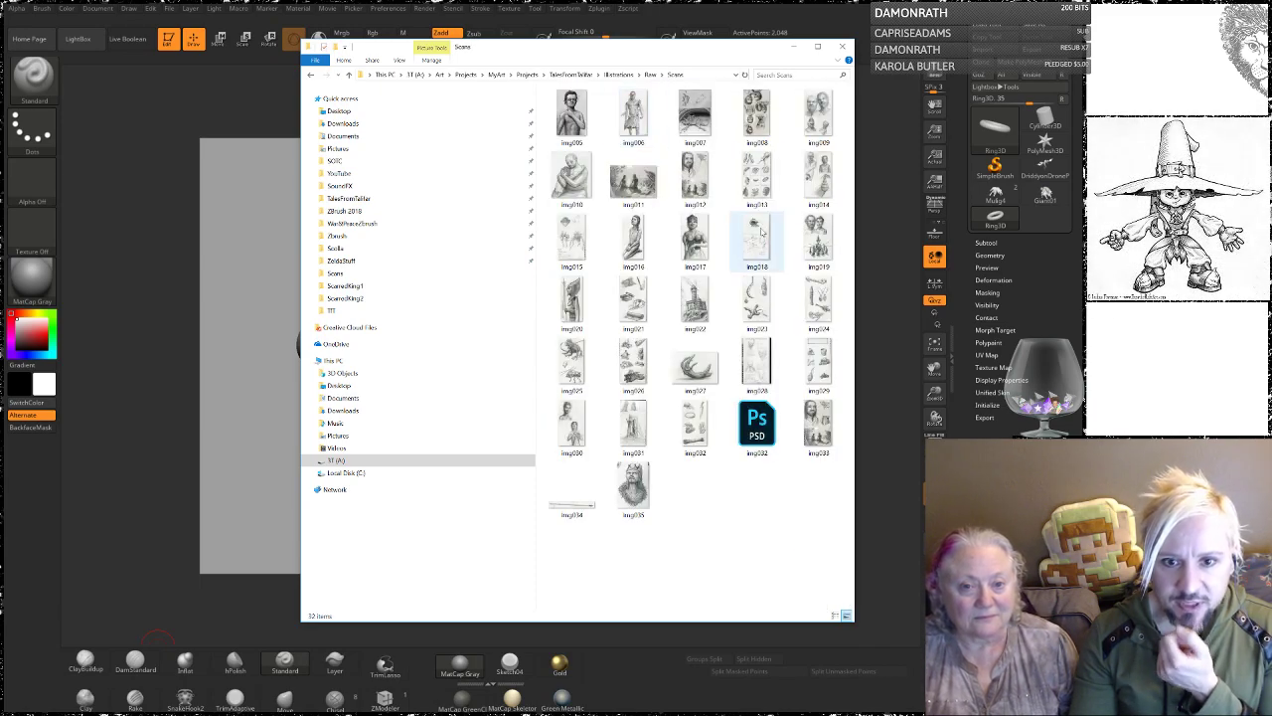
double_click(704, 368)
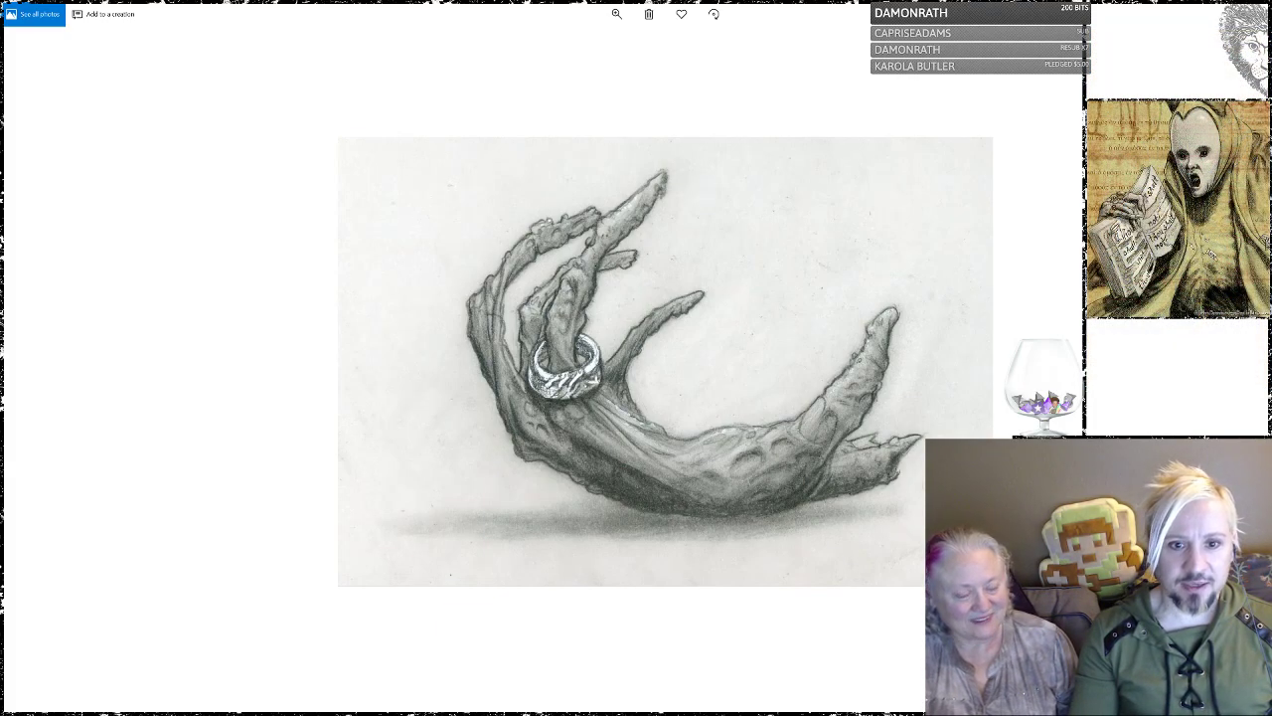
Step: Close the img027 scan and return to the ScarredKing1 folder under Illustrations
key(super+Down)
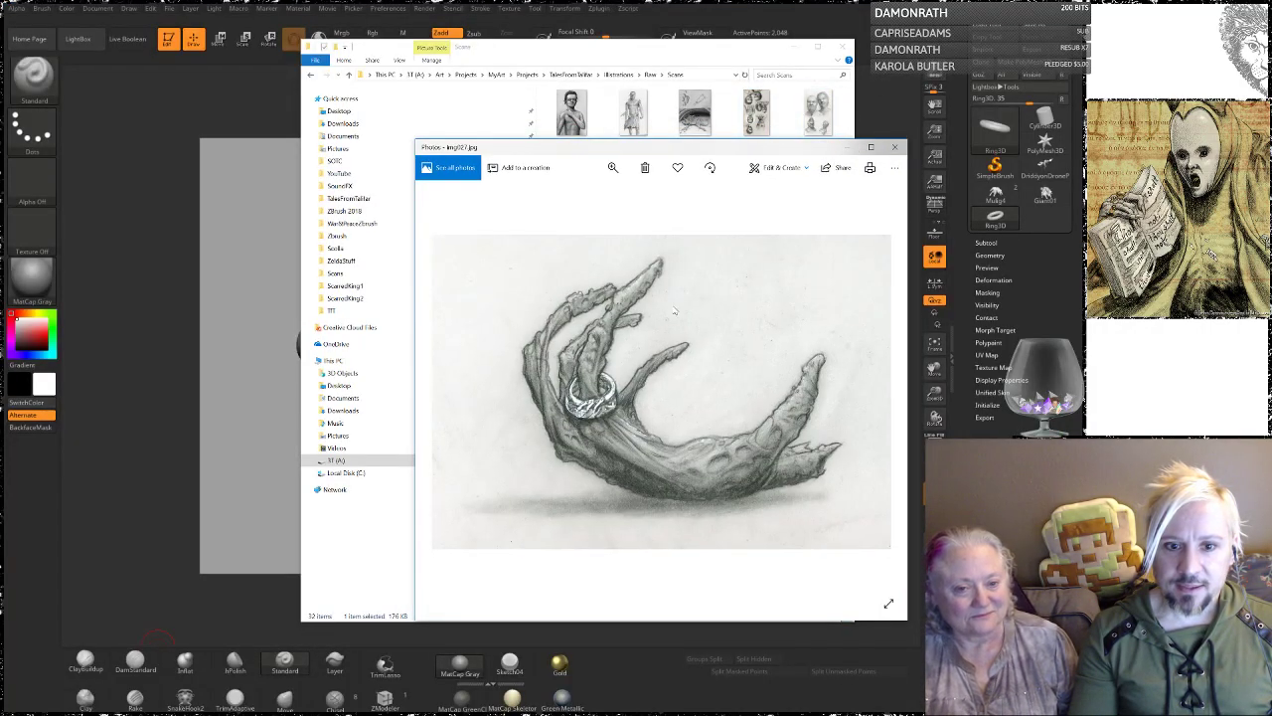
click(893, 148)
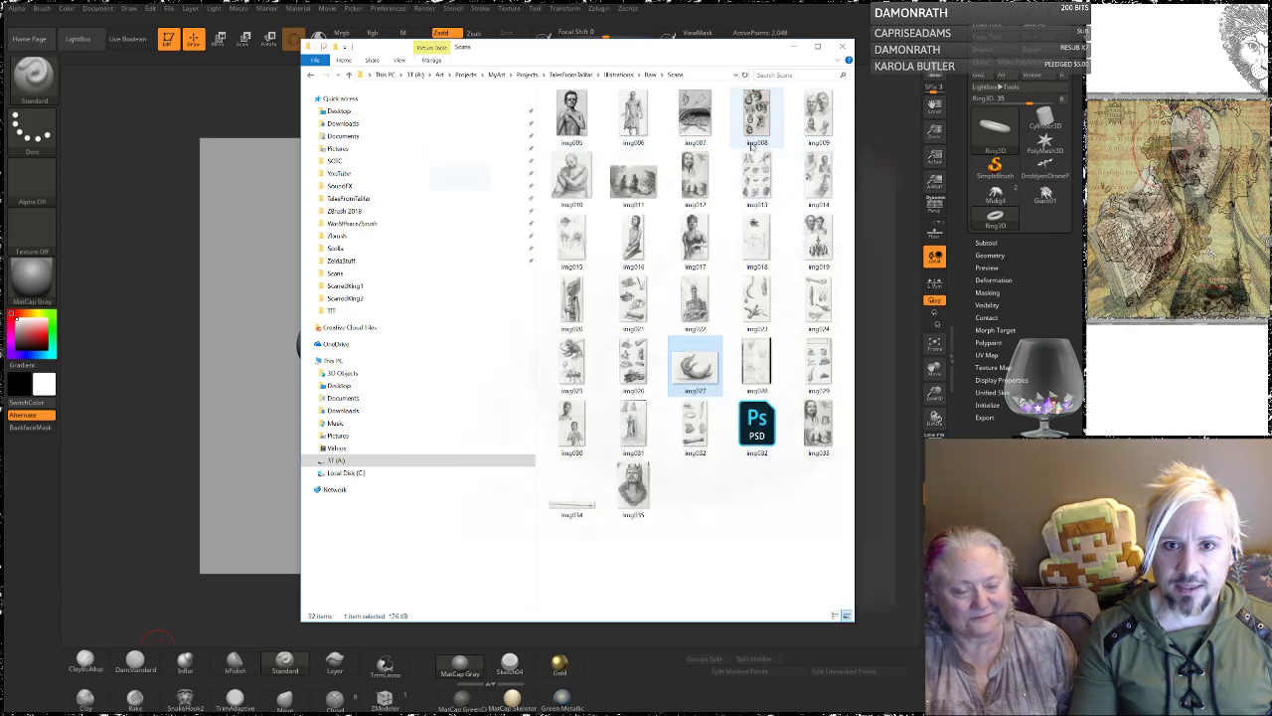
click(649, 76)
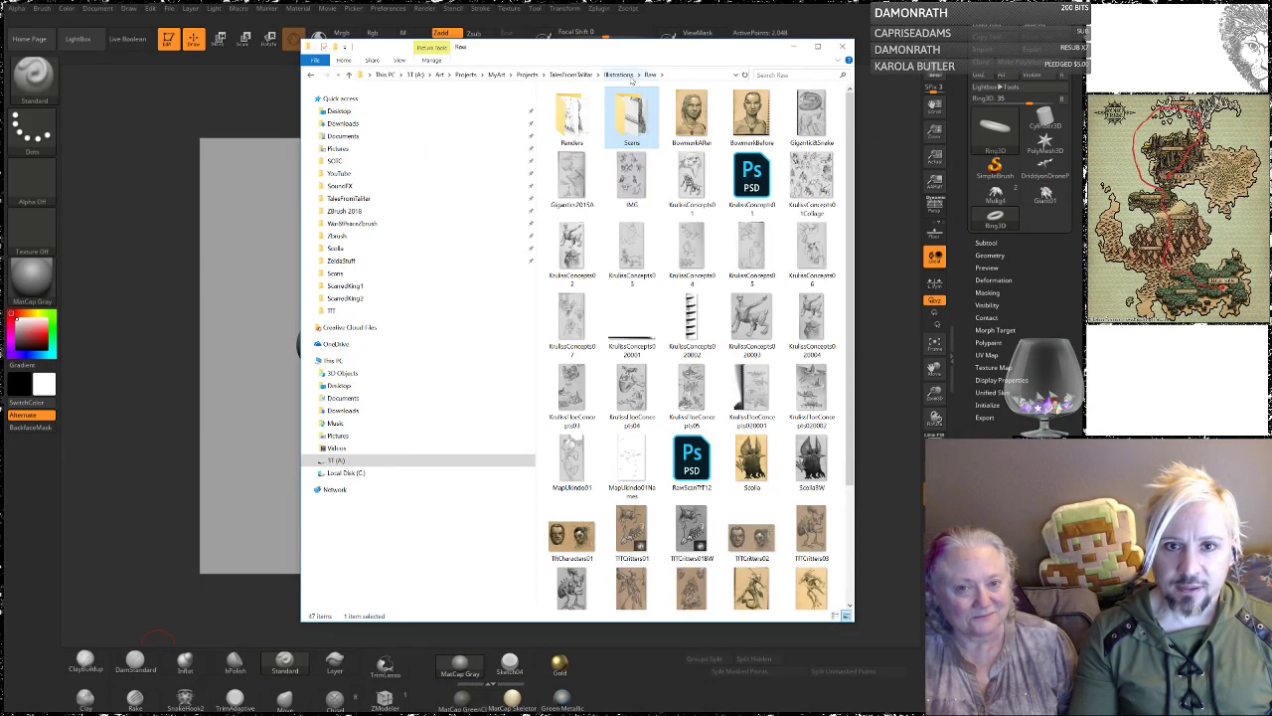
click(629, 78)
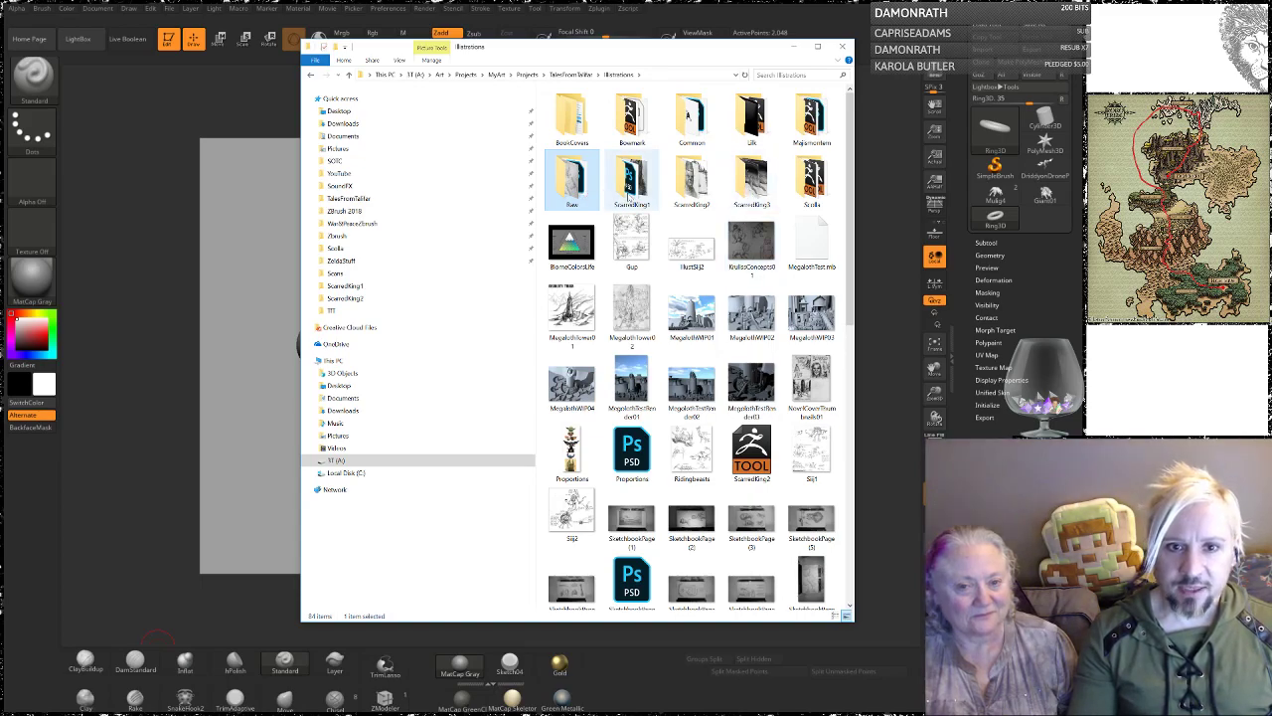
double_click(632, 181)
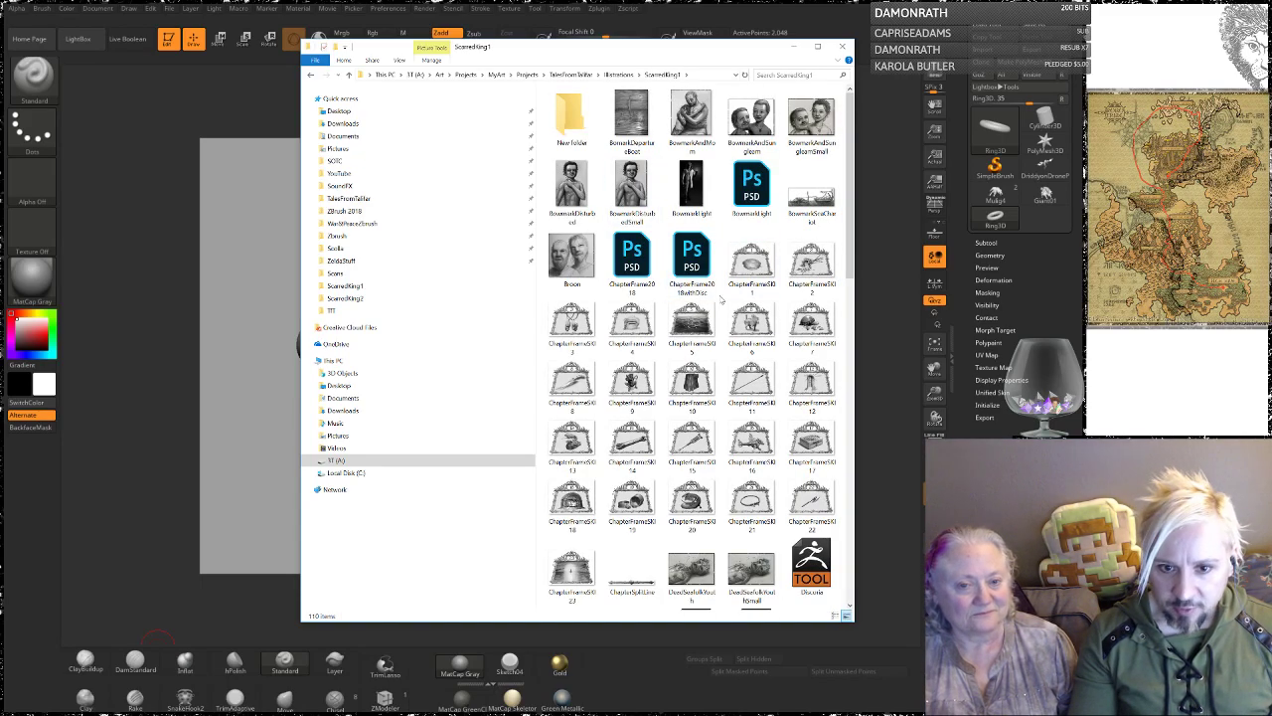
Step: Open the SnatchfastTreasure illustration from the ScarredKing1 folder, view the creature on the treasure chest, and close it
scroll(722, 299, down, 5)
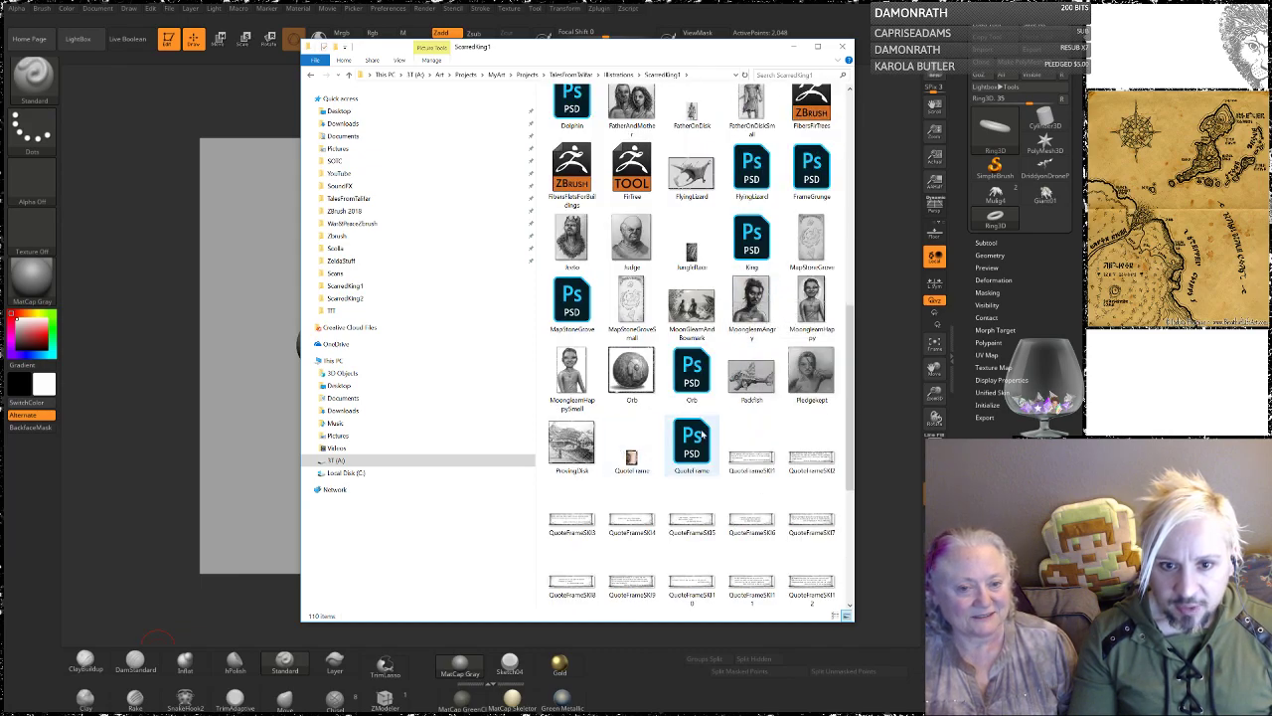
scroll(772, 379, down, 3)
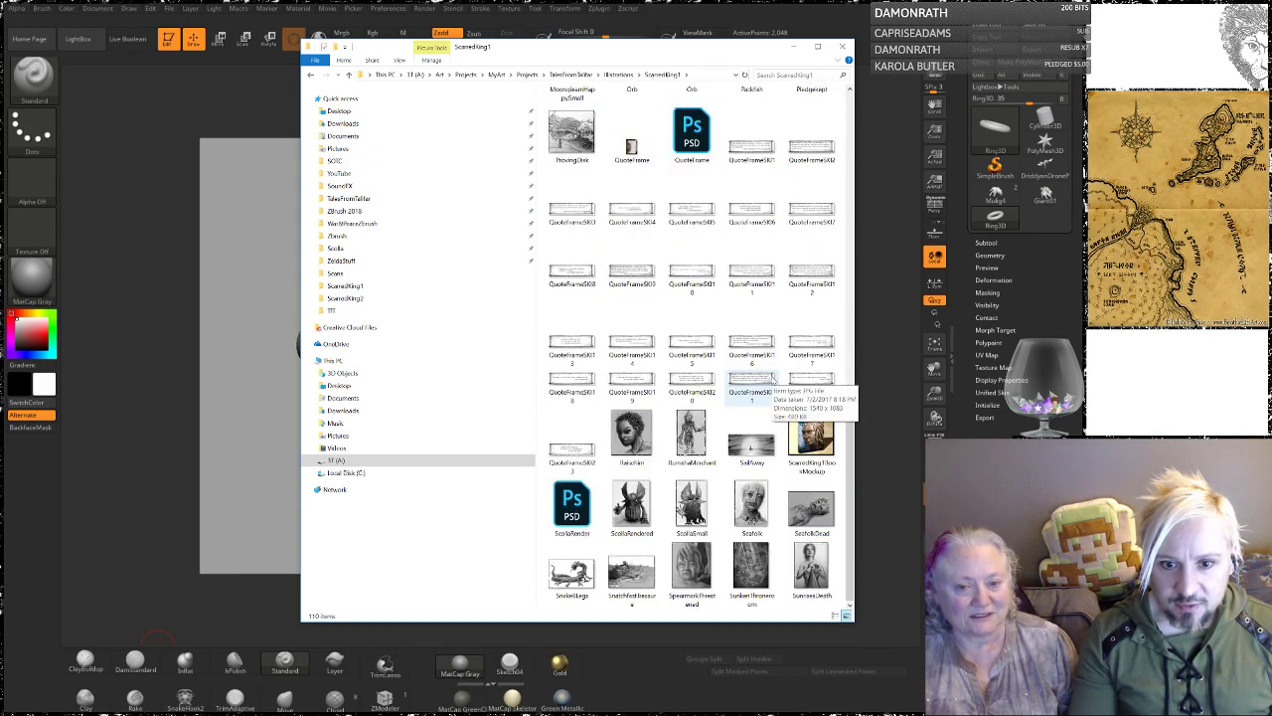
double_click(633, 573)
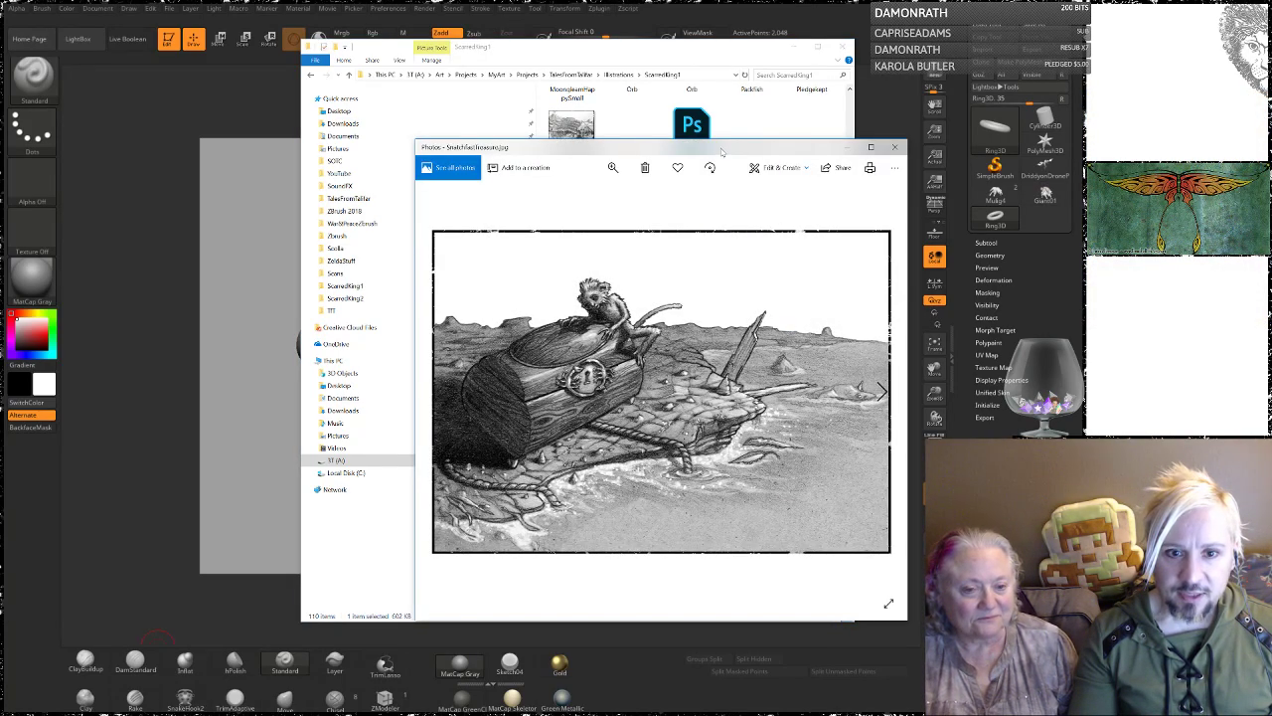
drag(722, 147, 709, 77)
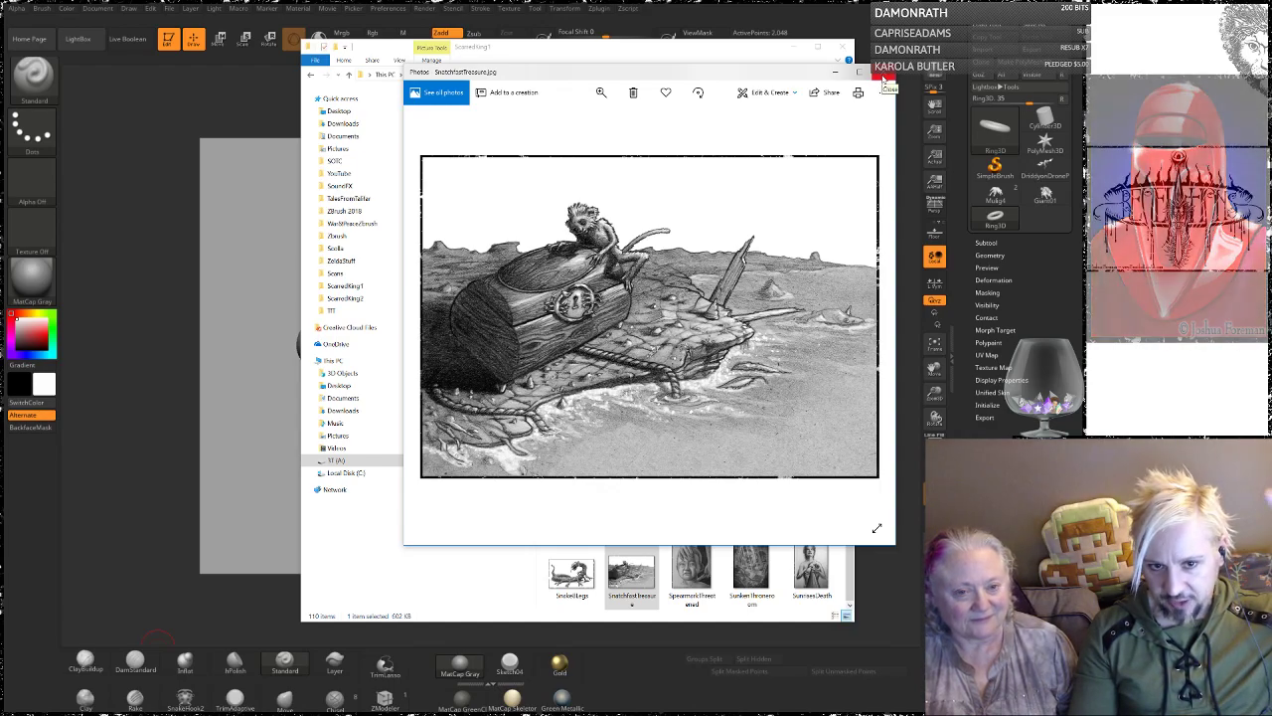
click(884, 78)
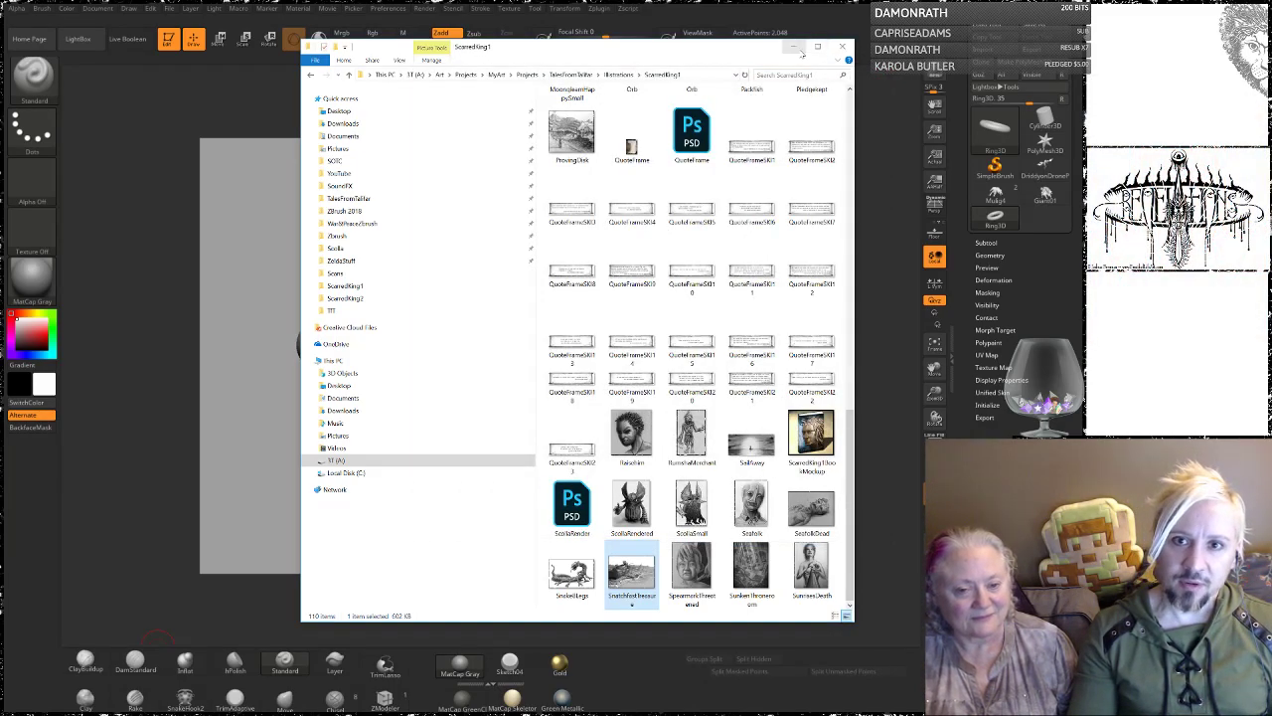
Step: Switch back to ZBrush, turn on perspective for the Ring3D primitive and convert it to a PolyMesh3D
click(795, 47)
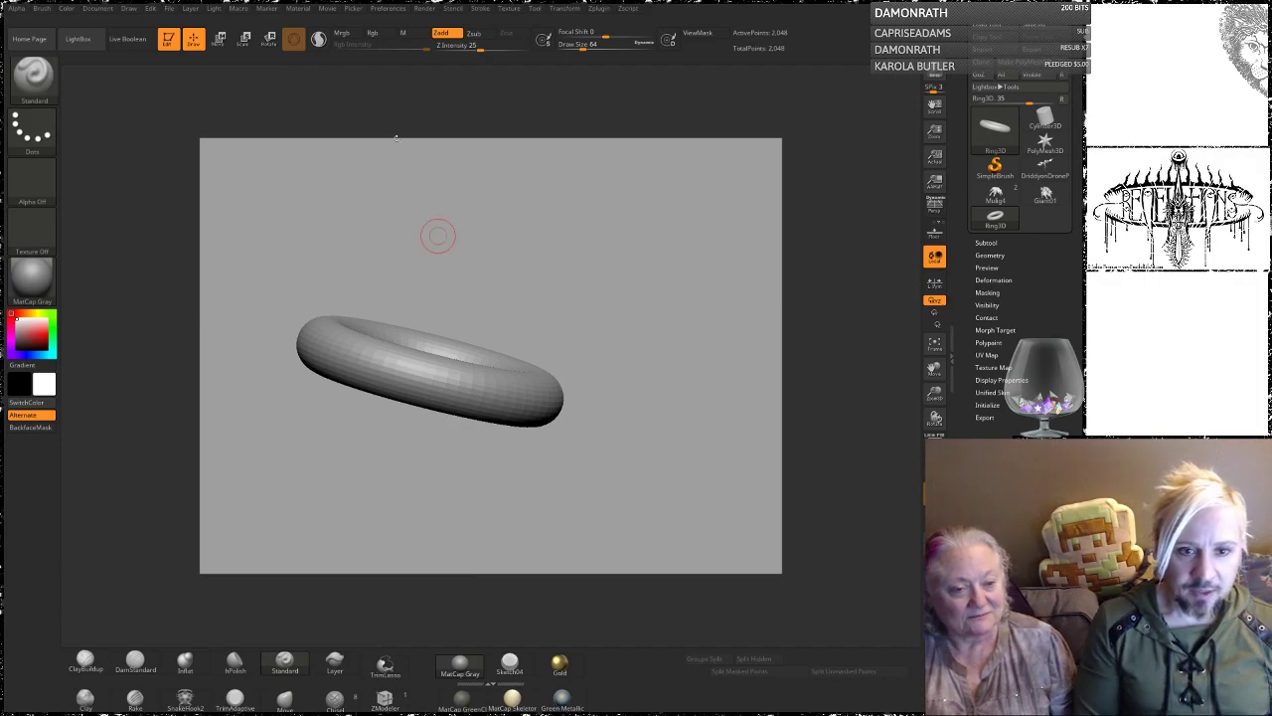
mouse_move(486, 283)
mouse_down()
mouse_move(530, 227)
mouse_move(547, 253)
mouse_move(589, 246)
mouse_move(582, 239)
mouse_up()
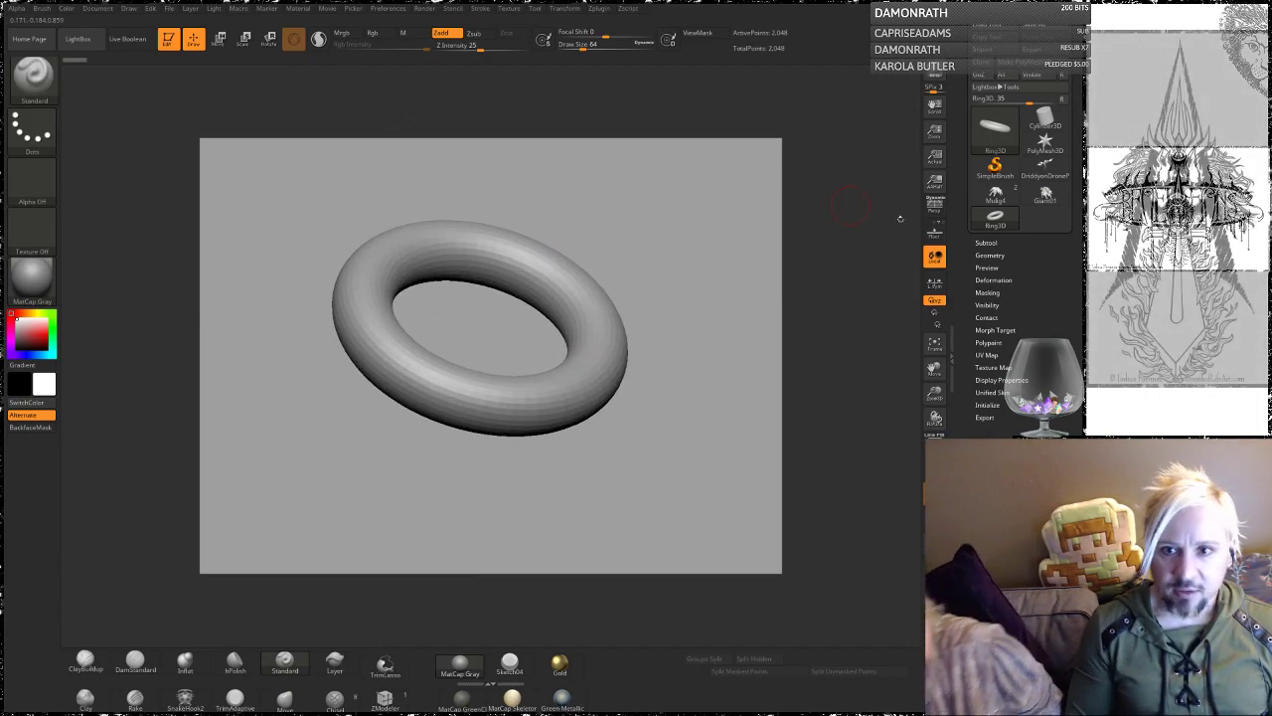
click(934, 206)
mouse_move(636, 233)
alt+mouse_down()
mouse_move(642, 210)
mouse_move(651, 246)
mouse_move(638, 228)
alt+mouse_up()
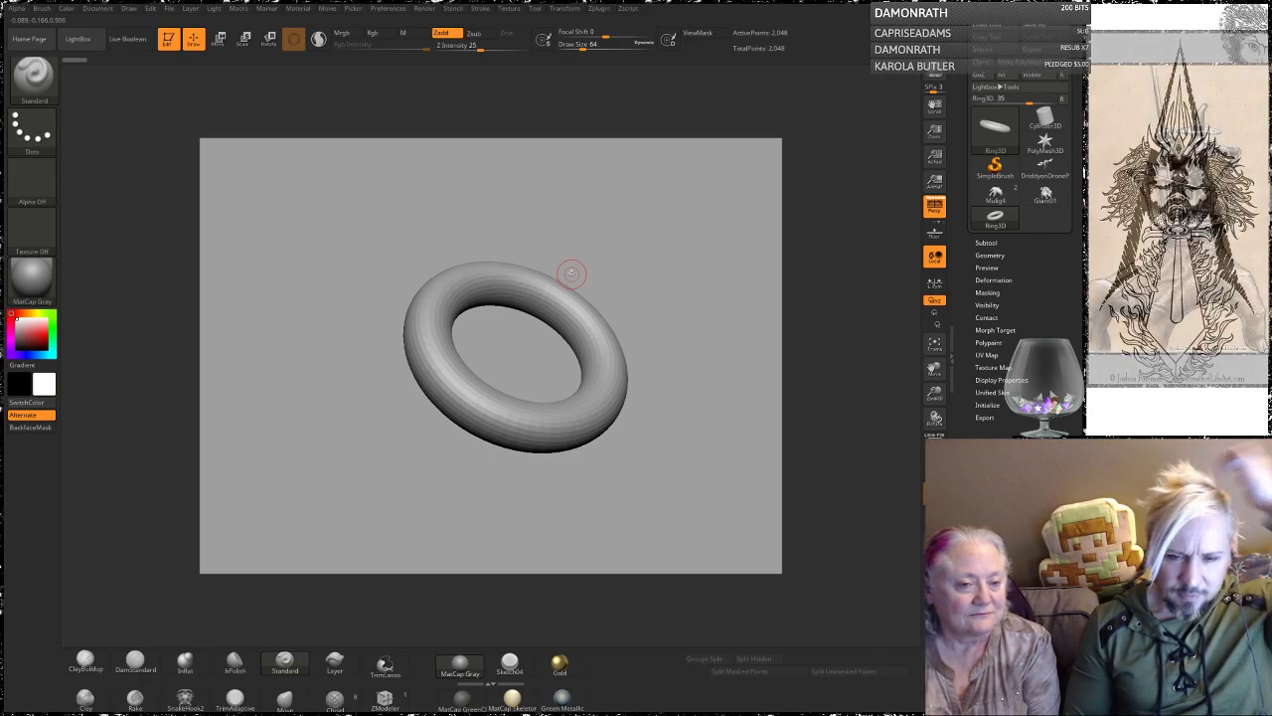
drag(636, 255, 635, 235)
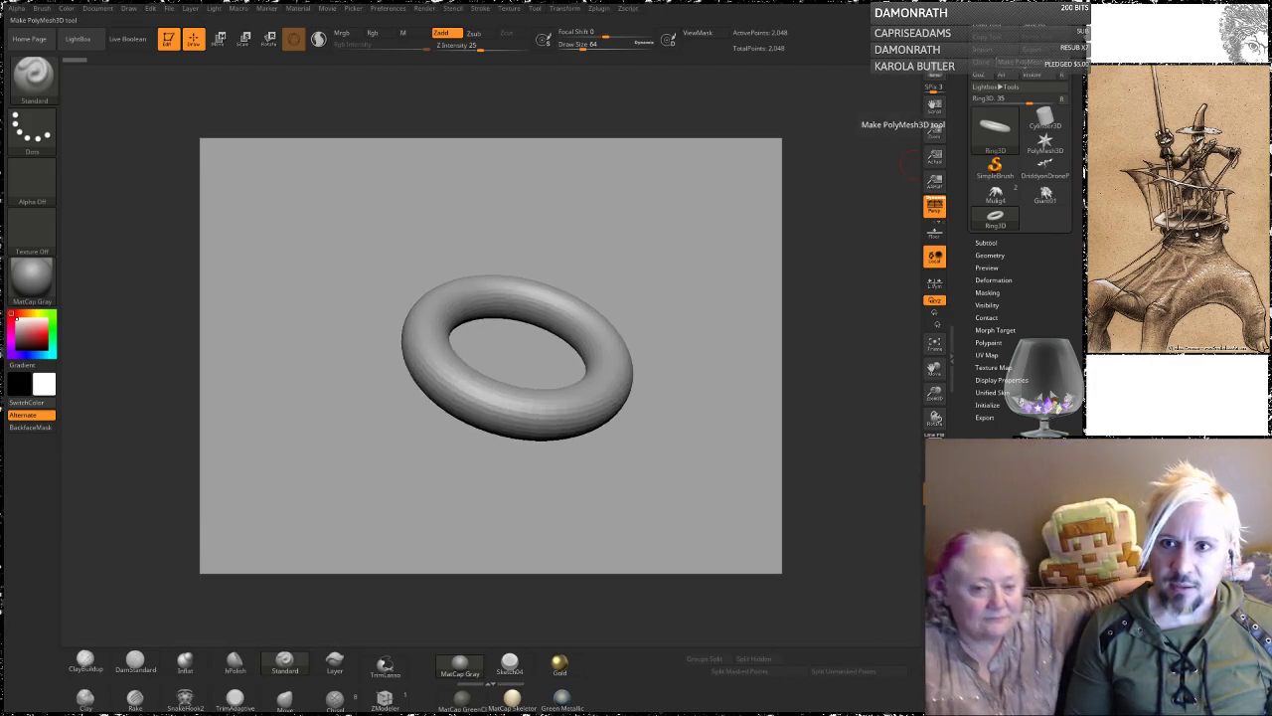
click(1028, 61)
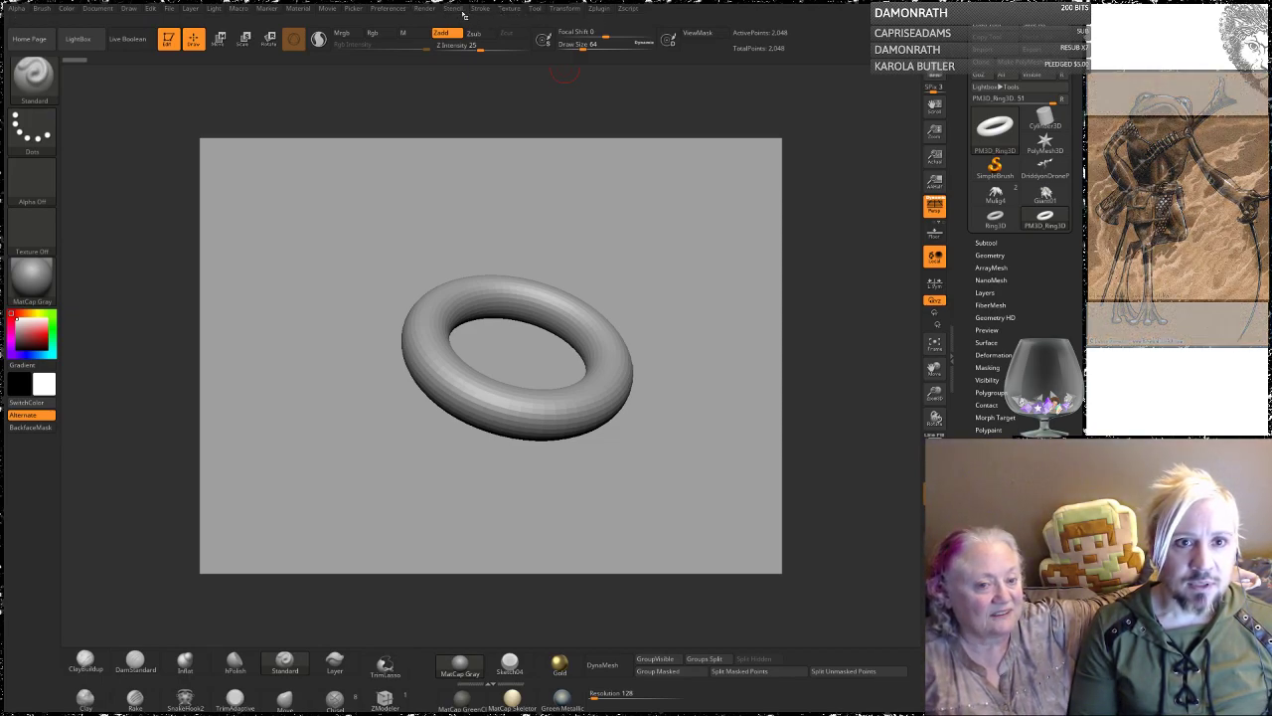
Step: Activate radial symmetry around the Y axis only for the ring
click(483, 9)
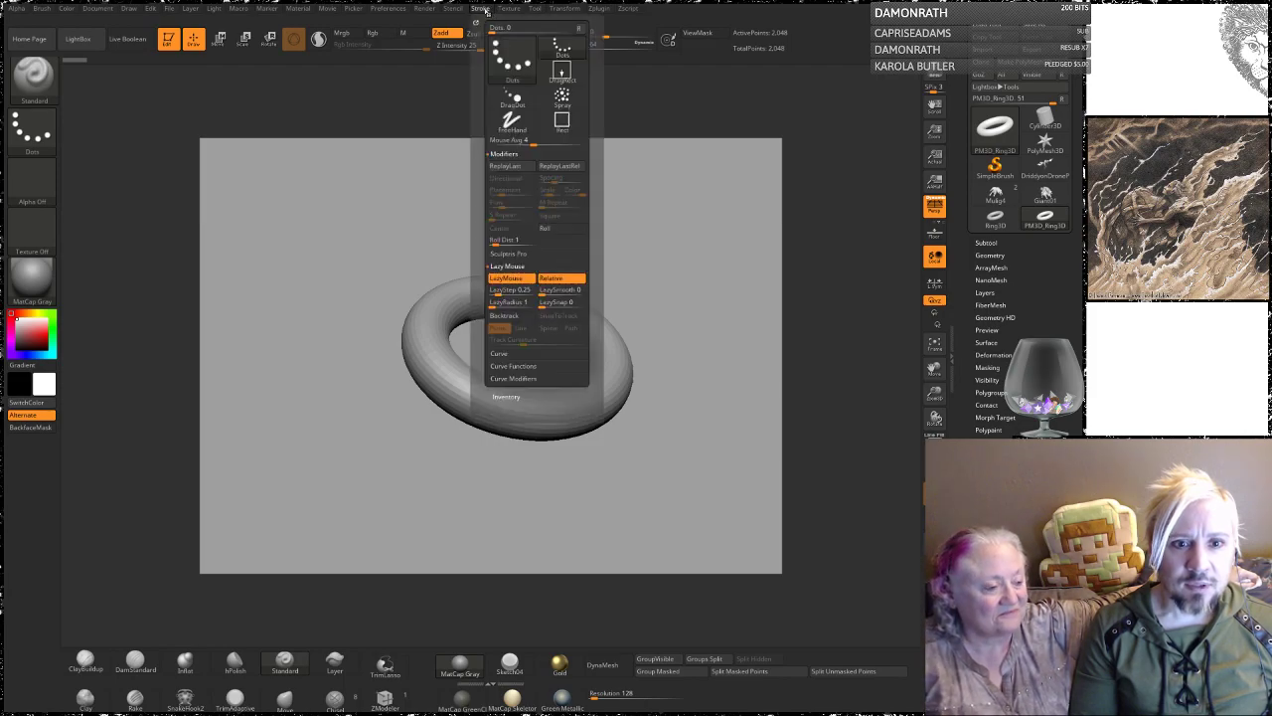
mouse_move(552, 14)
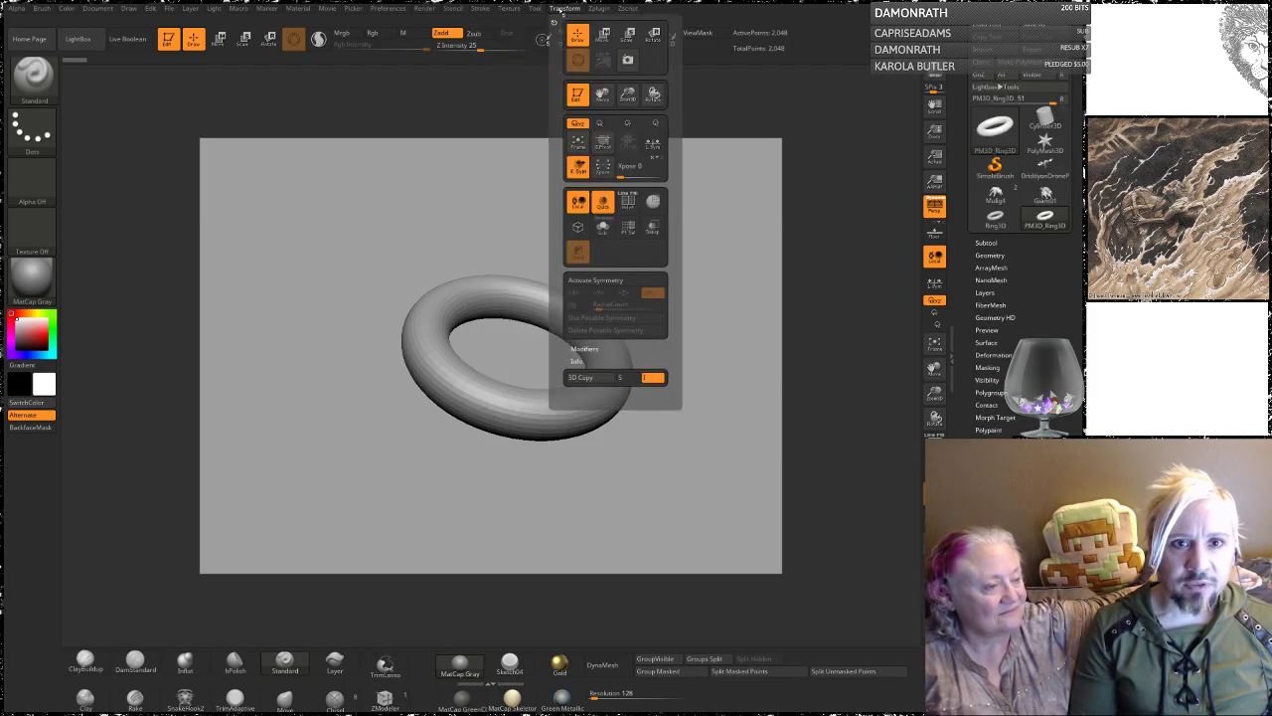
click(590, 281)
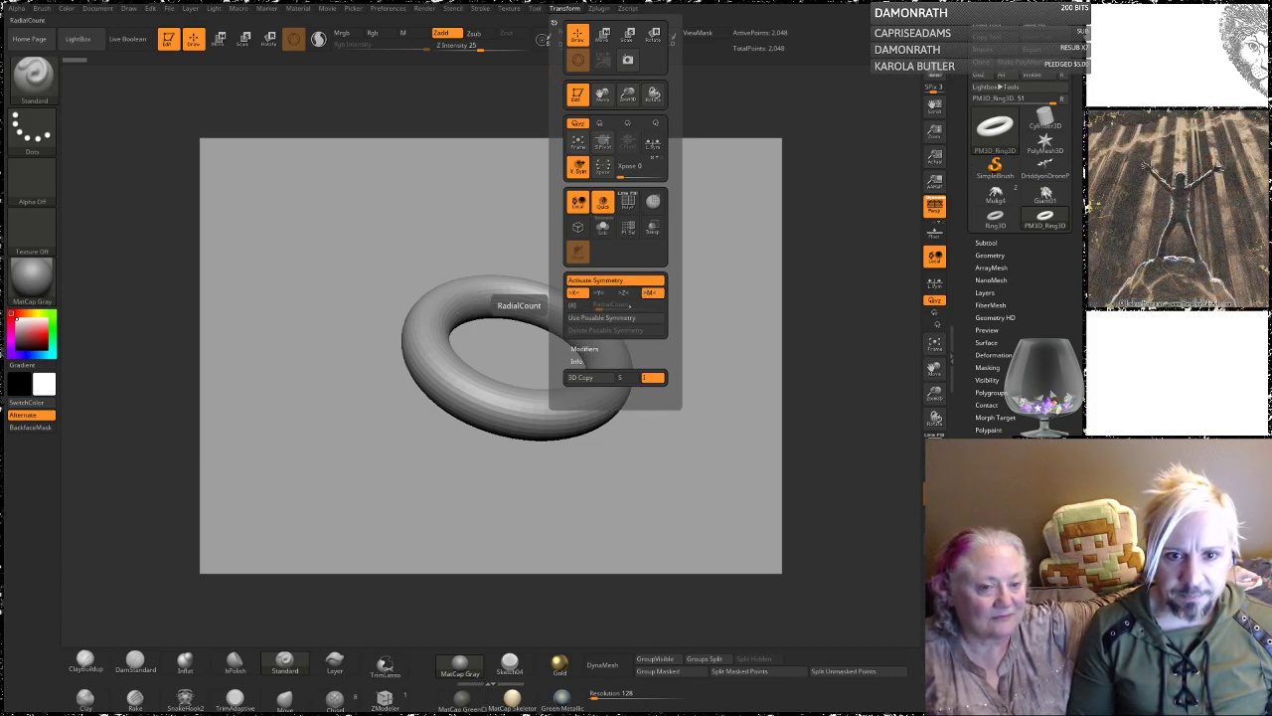
click(607, 294)
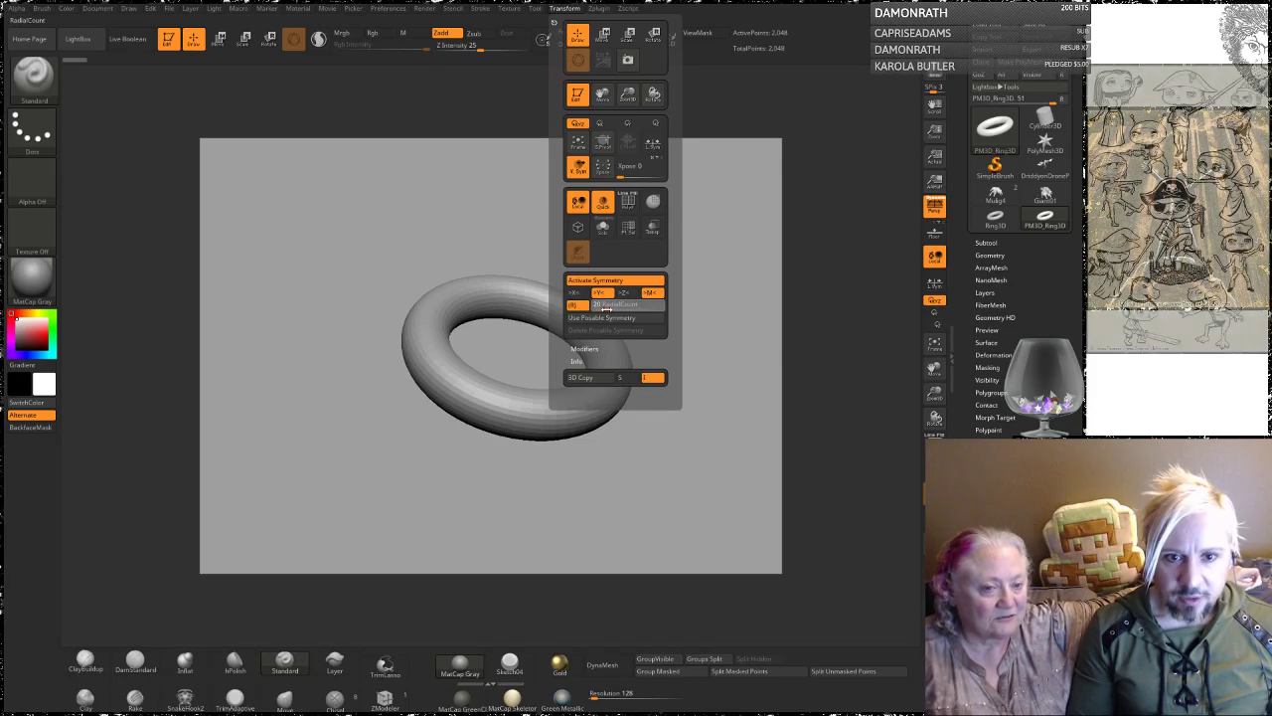
Step: Sculpt repeating bumps around the ring with the Standard brush and DynaMesh it at resolution 128
drag(448, 292, 435, 313)
alt+drag(657, 289, 651, 207)
mouse_move(673, 255)
mouse_down()
mouse_move(673, 165)
mouse_move(684, 185)
mouse_move(652, 239)
mouse_up()
drag(555, 297, 571, 304)
drag(652, 195, 643, 312)
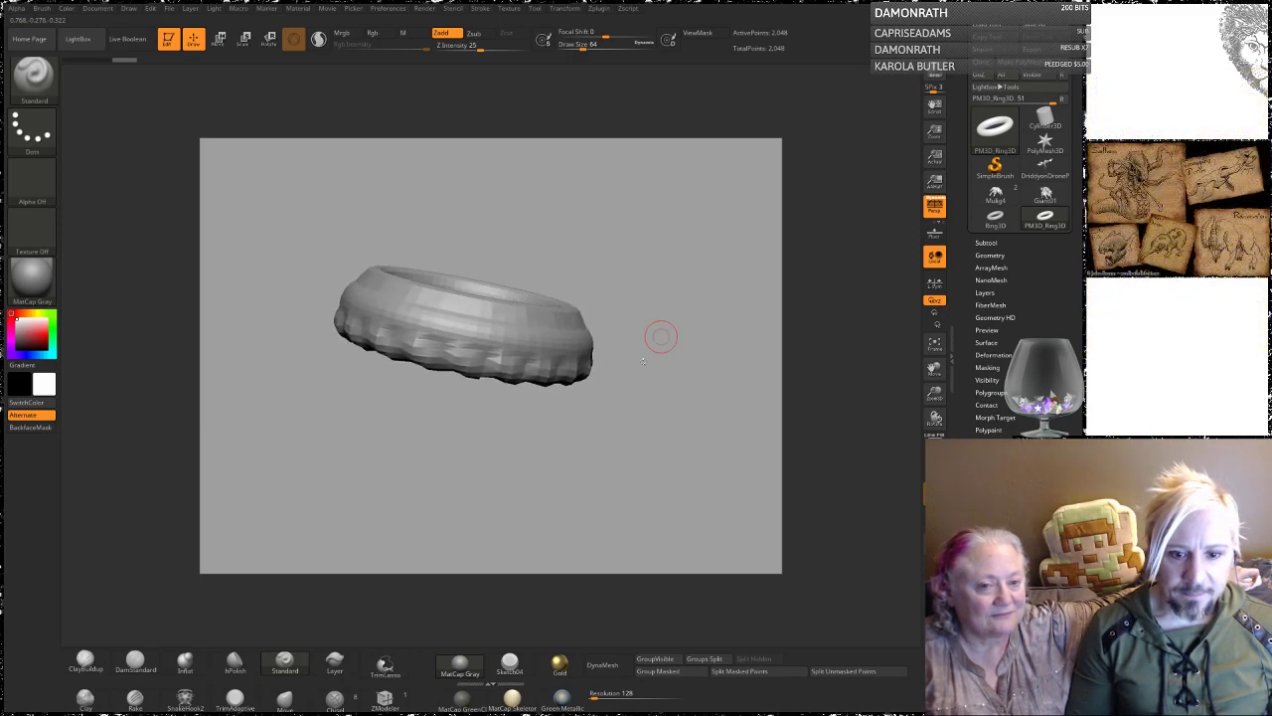
click(602, 664)
drag(663, 269, 653, 298)
Step: Set the Draw Size to 132 and reshape the ring's outer band with the Move brush
key(space)
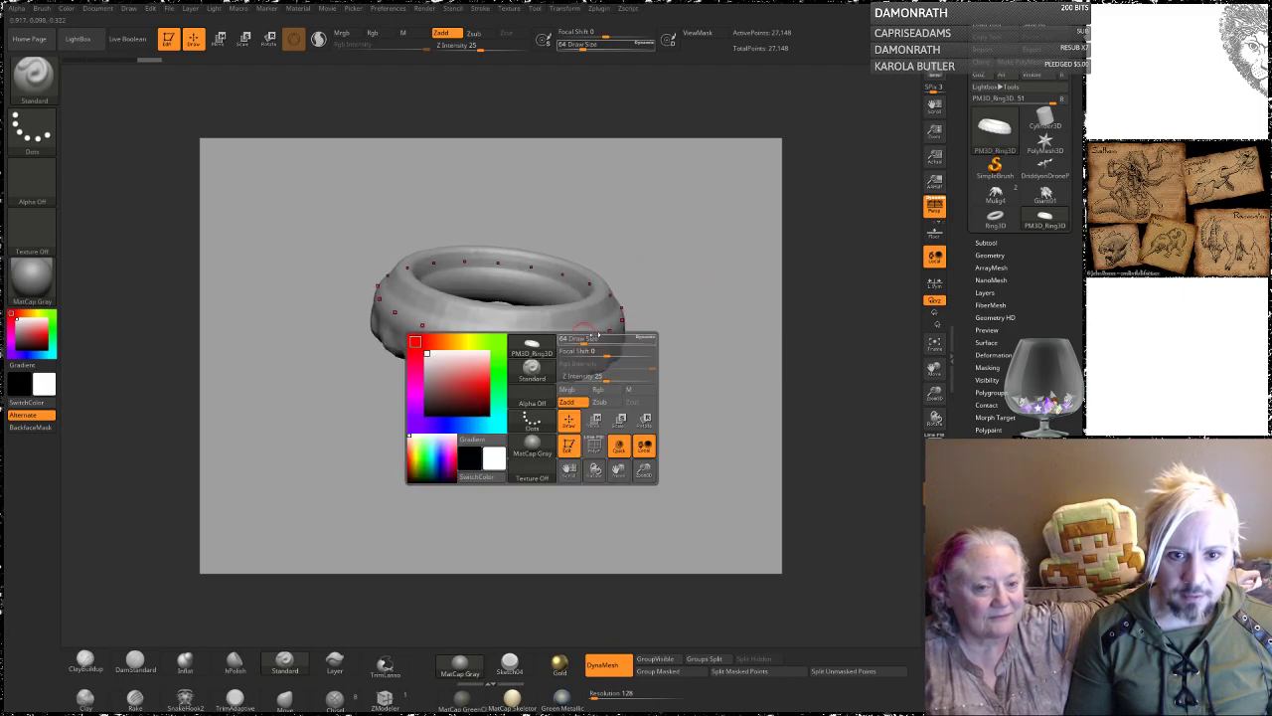
drag(584, 344, 594, 344)
mouse_move(660, 251)
mouse_down()
mouse_move(662, 265)
mouse_move(632, 254)
mouse_up()
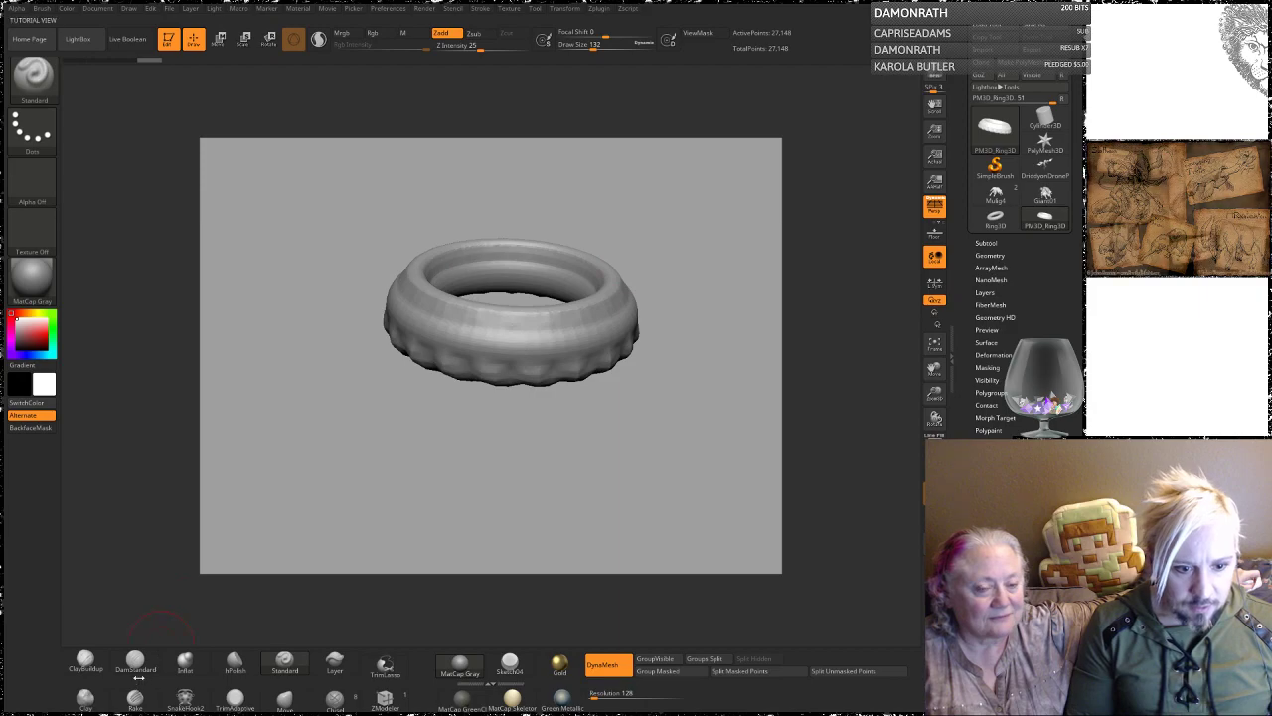
click(285, 699)
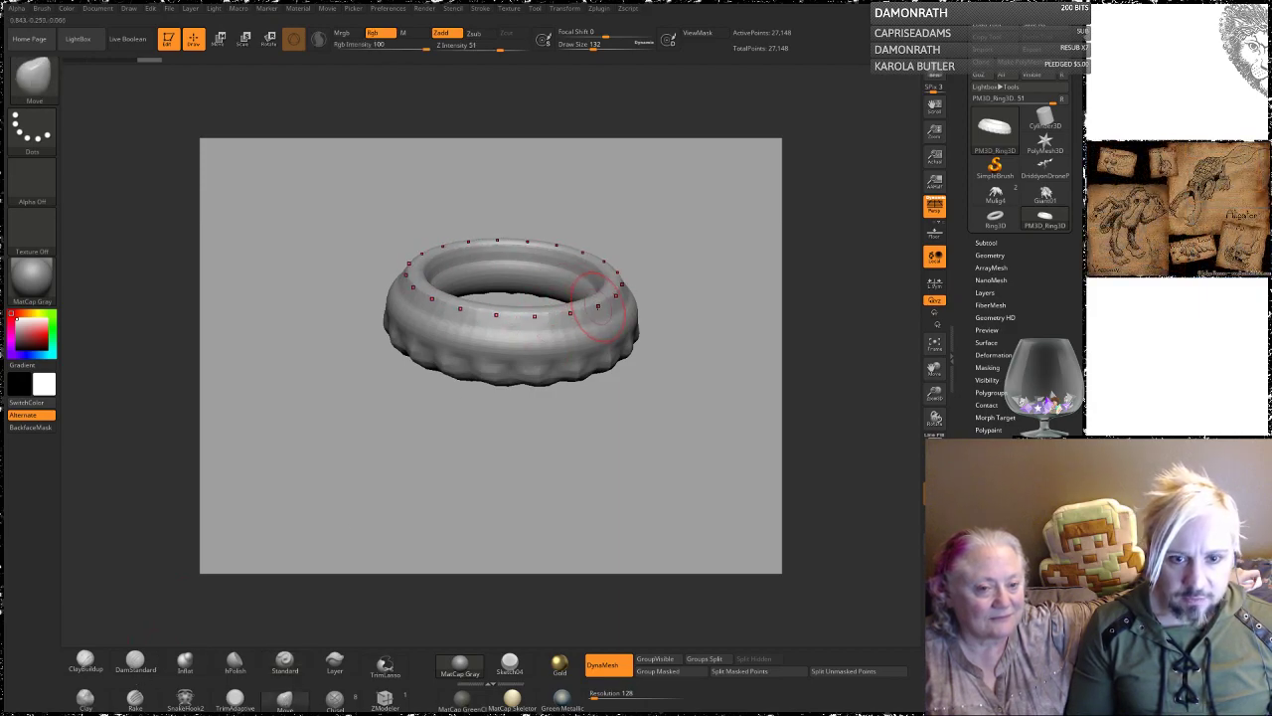
drag(619, 308, 632, 285)
mouse_move(608, 376)
mouse_down()
mouse_move(594, 359)
mouse_move(606, 320)
mouse_move(603, 340)
mouse_up()
Step: Smooth the ring's bumps and inner rim into a clean, rounded band
shift+drag(538, 262, 512, 255)
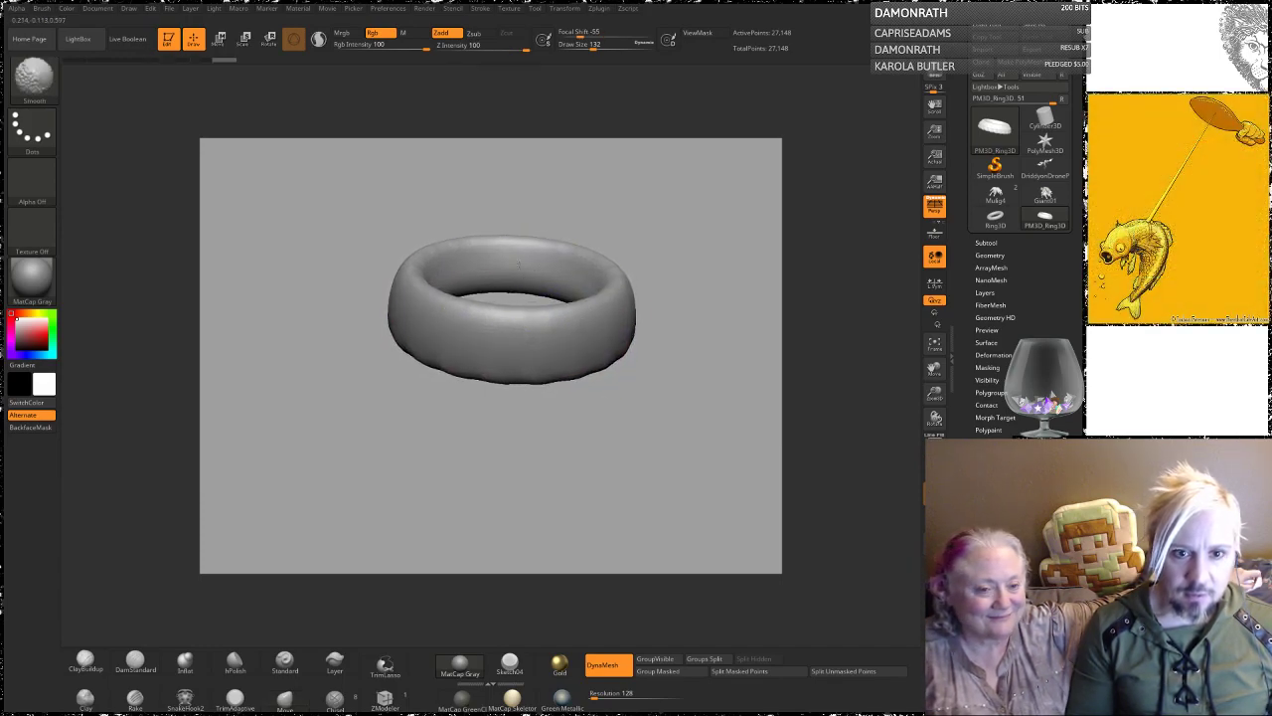
mouse_move(698, 215)
alt+mouse_down()
mouse_move(636, 258)
mouse_move(647, 198)
alt+mouse_up()
mouse_move(539, 221)
shift+mouse_down()
mouse_move(525, 256)
mouse_move(429, 235)
mouse_move(505, 263)
shift+mouse_up()
mouse_move(616, 187)
mouse_down()
mouse_move(611, 245)
mouse_move(609, 234)
mouse_up()
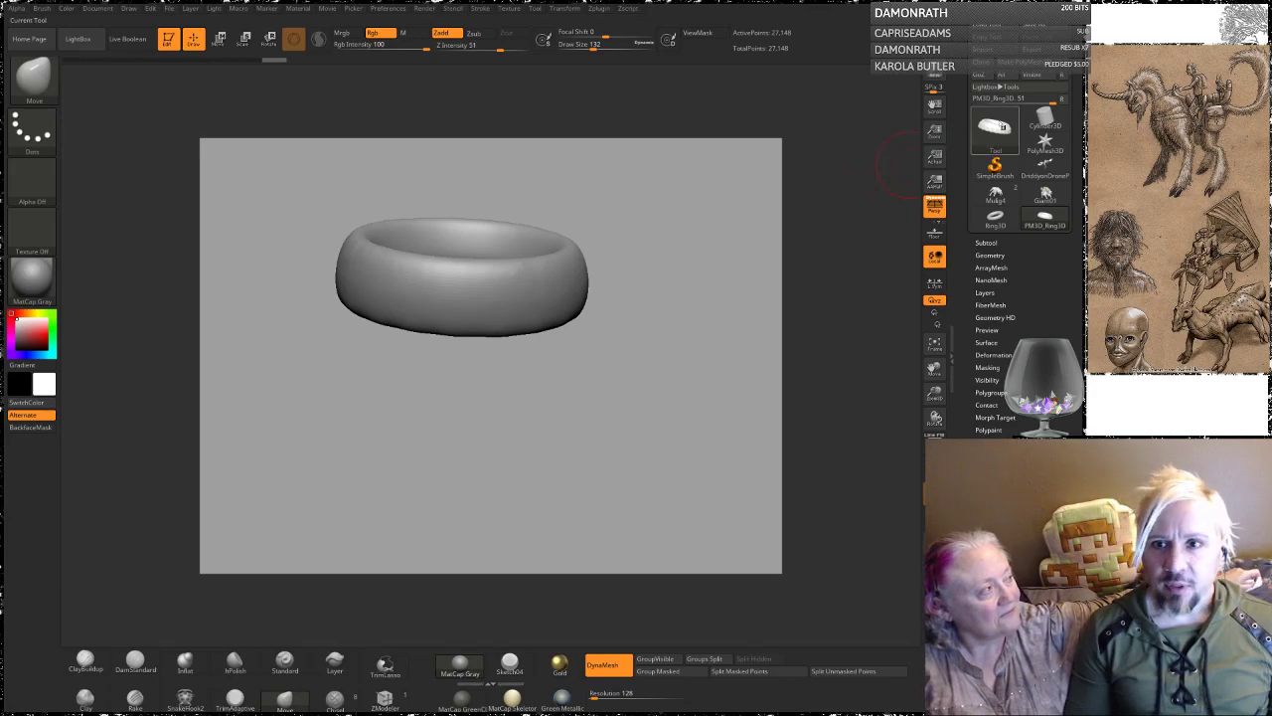
Step: Switch to the Helix3D primitive and lower its Coverage to a coil of about two turns
click(994, 126)
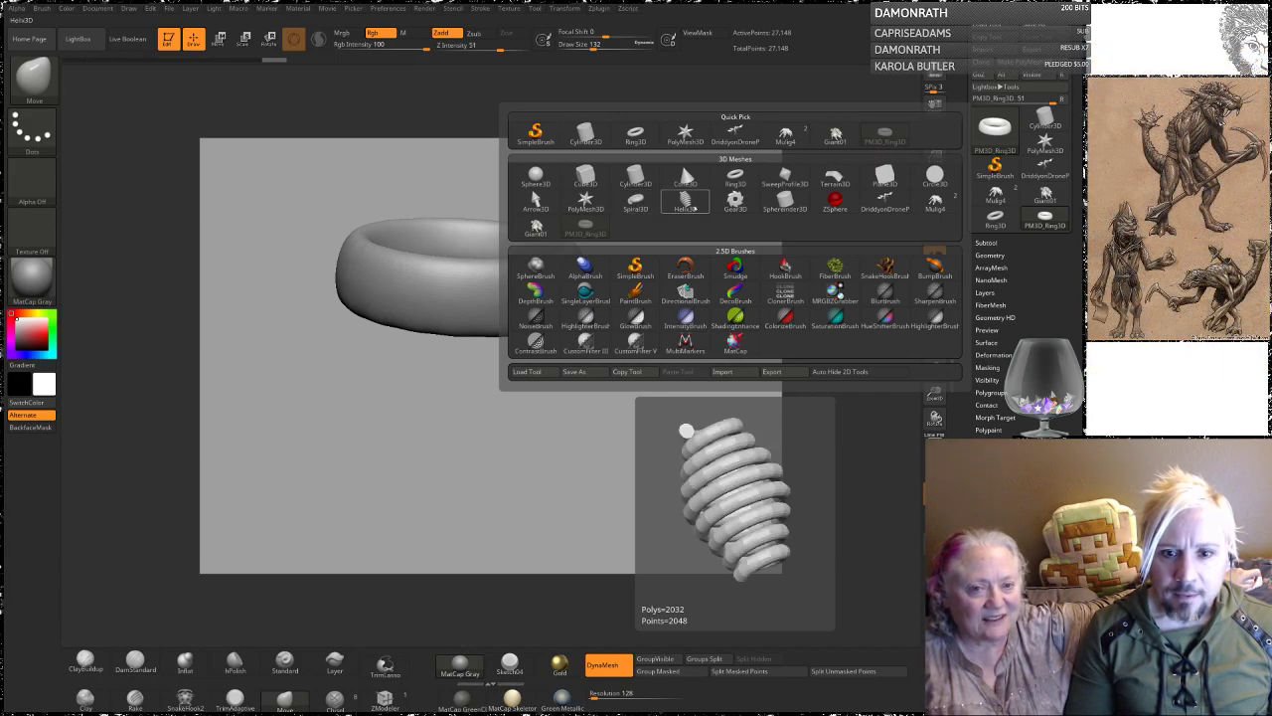
click(685, 202)
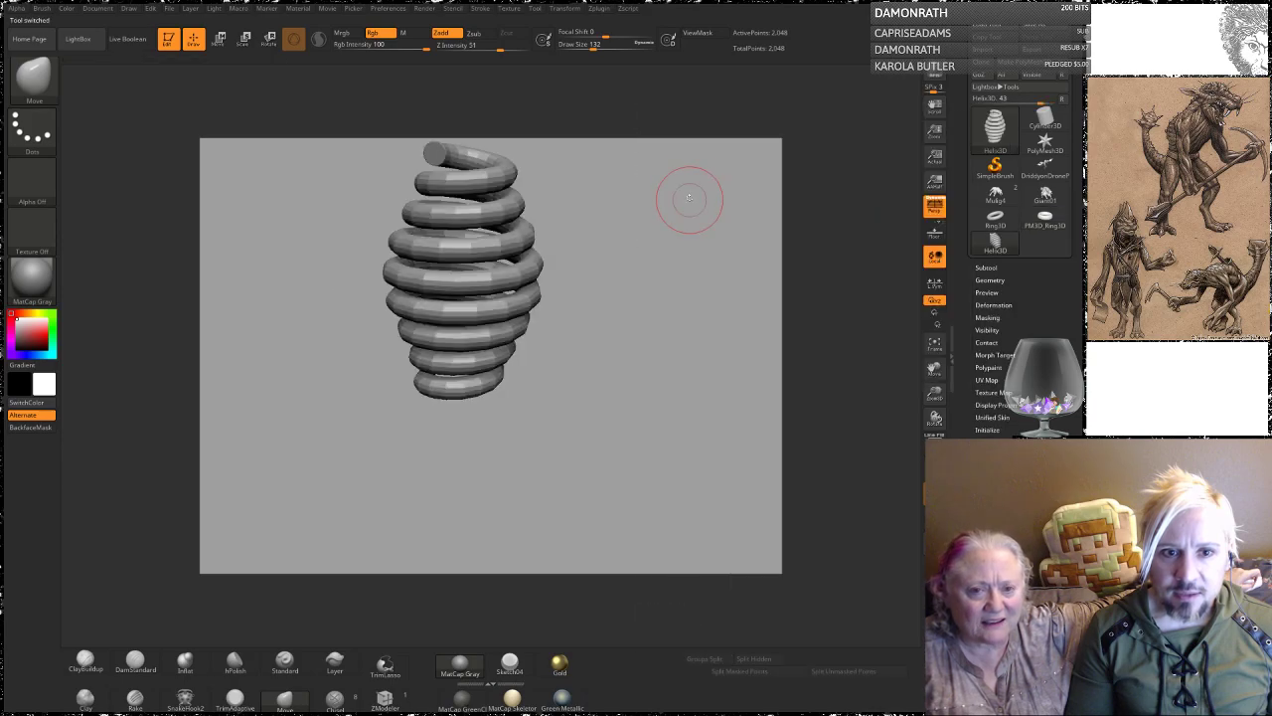
alt+drag(572, 224, 594, 282)
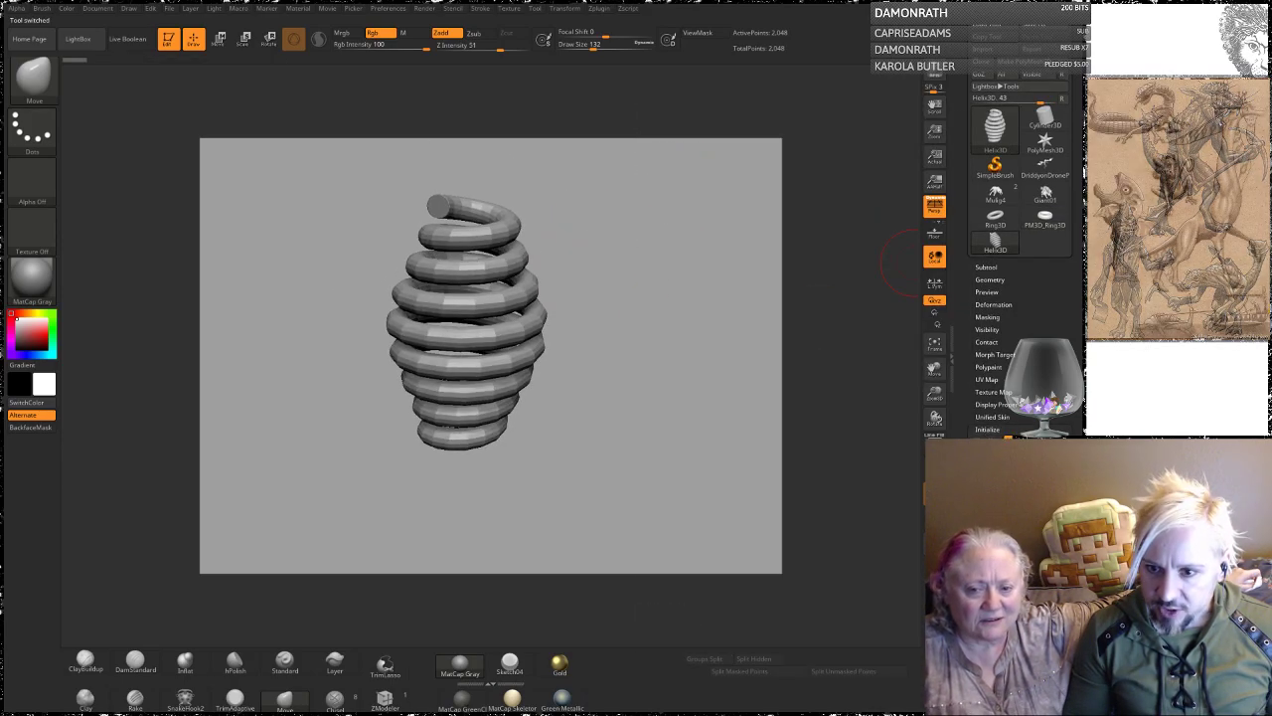
drag(1051, 460, 997, 459)
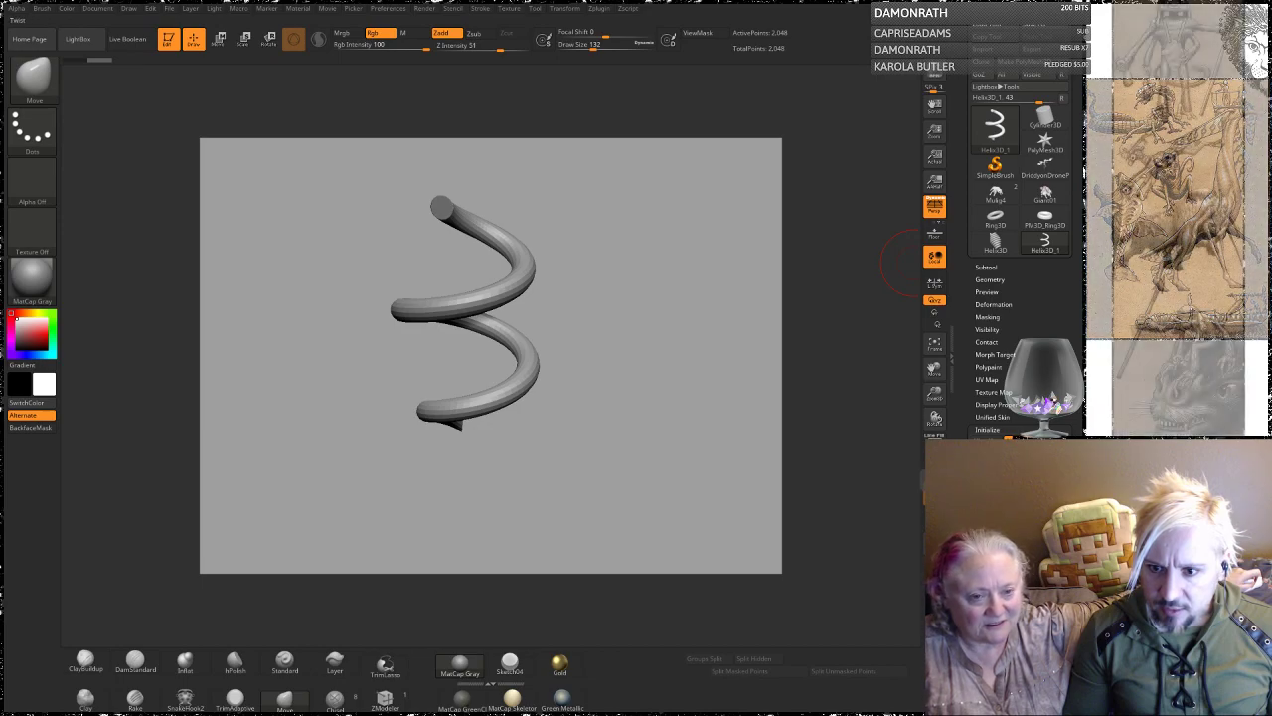
Step: Widen the helix slightly in its Initialize settings and set its Coverage to 1.5873
mouse_move(1022, 472)
mouse_down()
mouse_move(1040, 473)
mouse_move(1023, 472)
mouse_up()
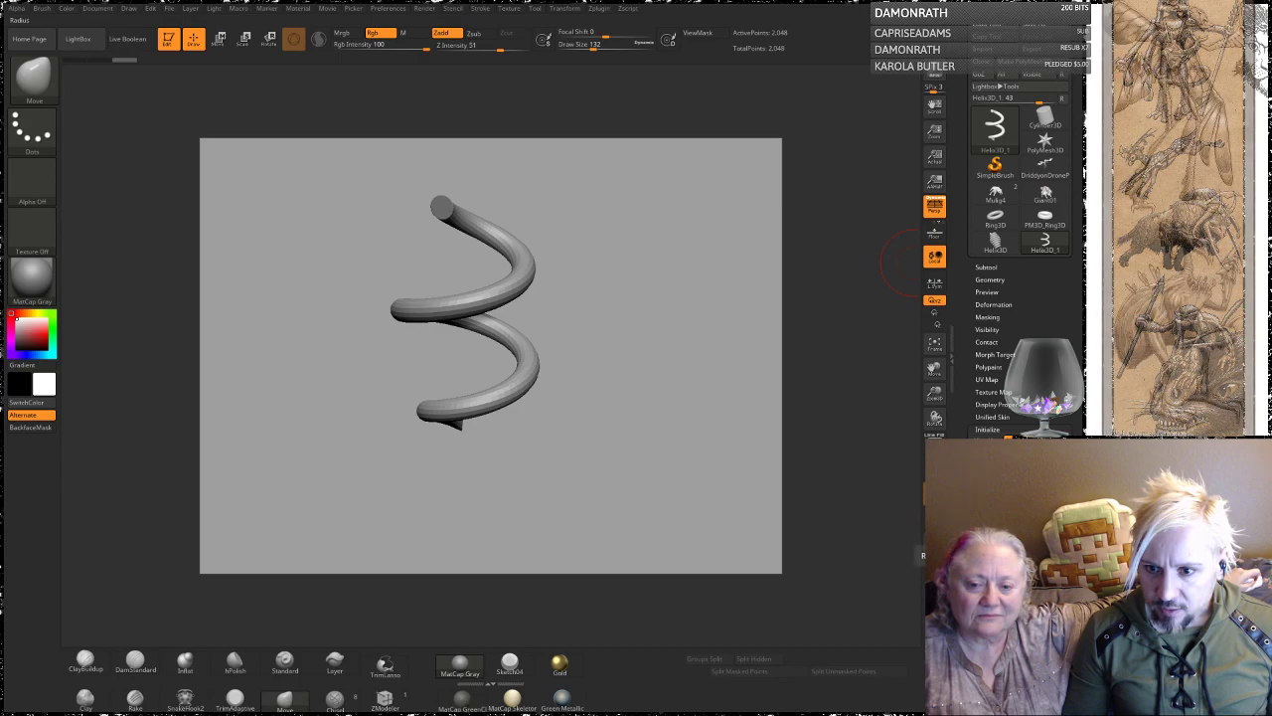
mouse_move(1022, 526)
mouse_down()
mouse_move(1021, 559)
mouse_move(1020, 540)
mouse_up()
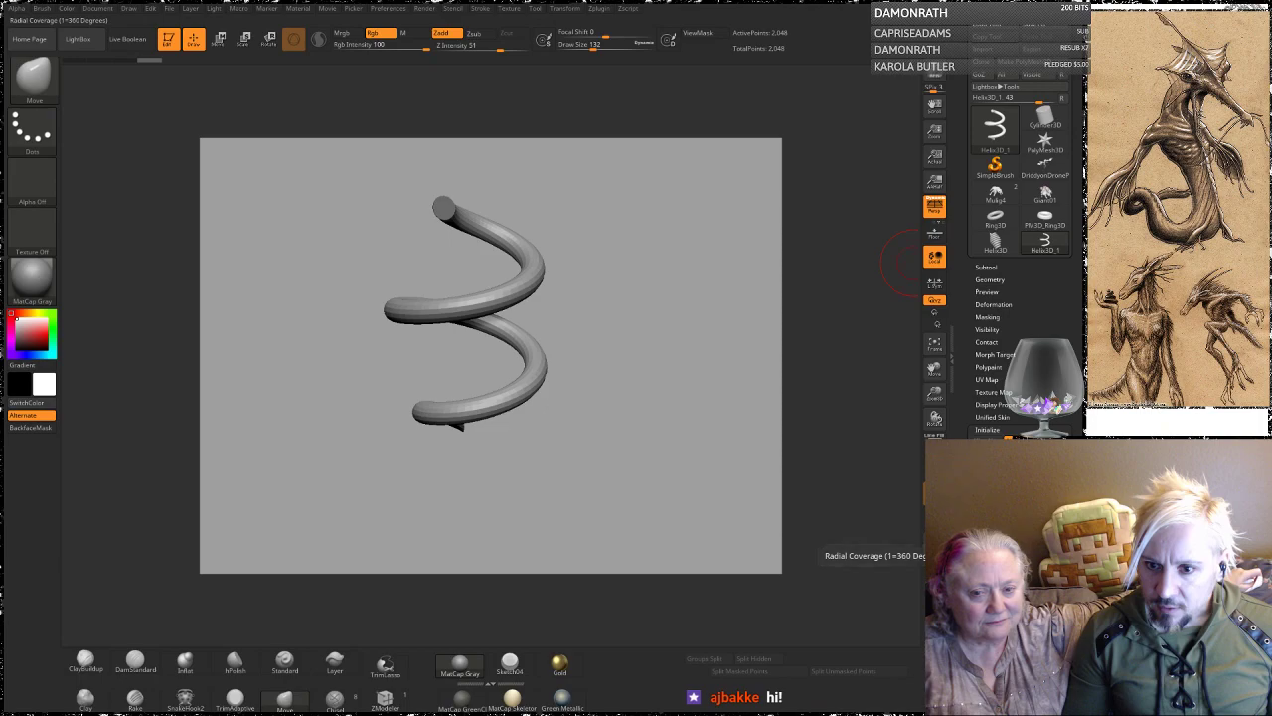
mouse_move(998, 545)
mouse_down()
mouse_move(1044, 545)
mouse_move(994, 545)
mouse_up()
drag(979, 454, 979, 453)
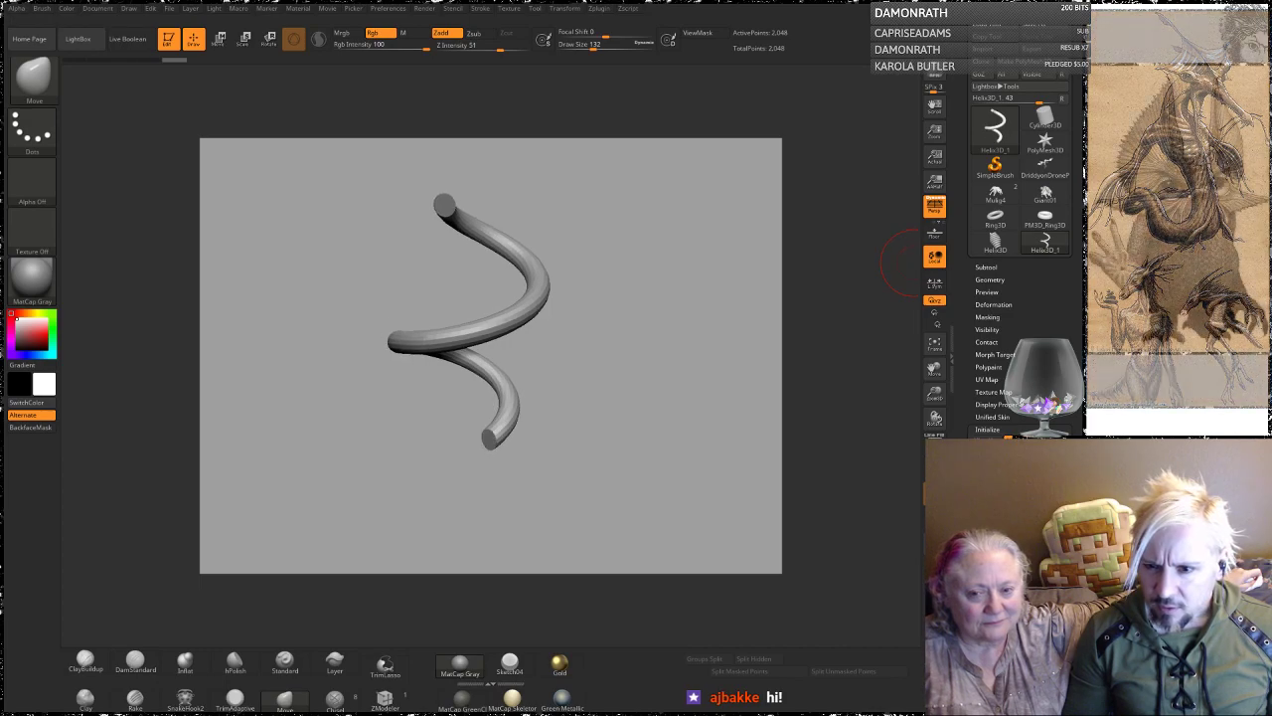
Step: Adjust the helix's two subdivision counts to give the tube a denser, smoother mesh
drag(1073, 510, 1074, 417)
scroll(1074, 417, down, 2)
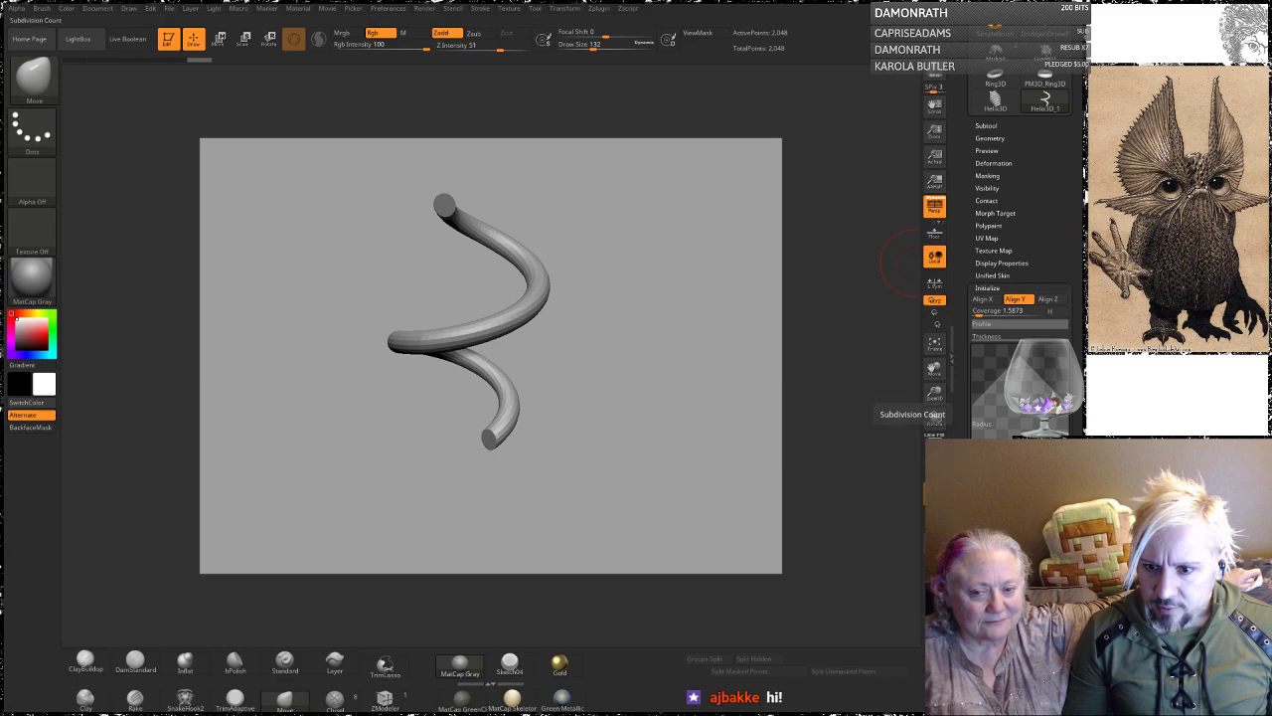
click(1004, 465)
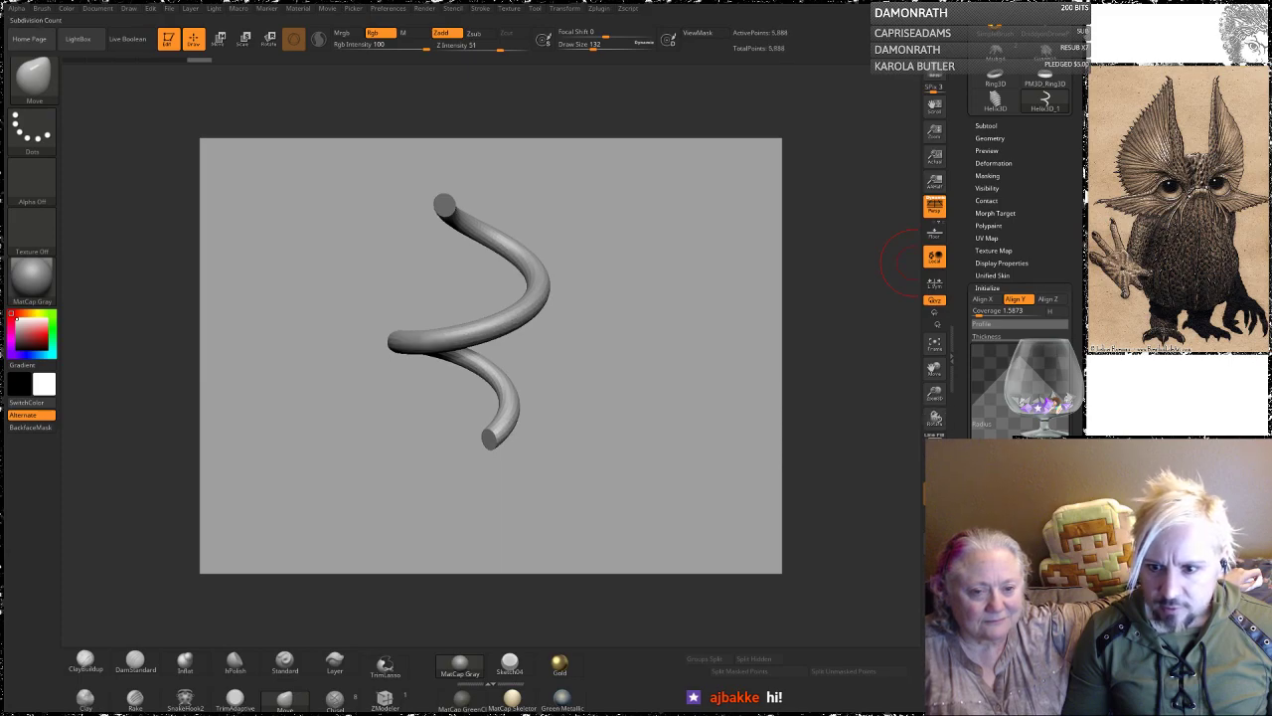
click(1039, 465)
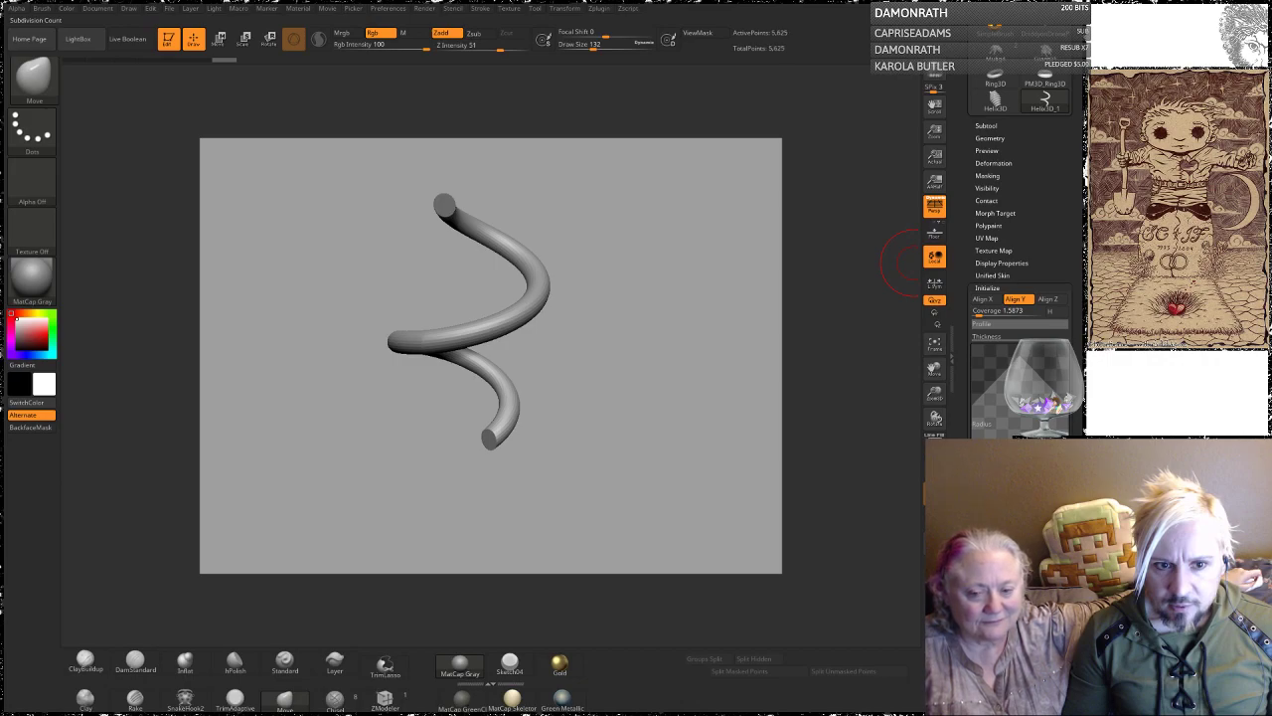
Step: Scale the helix down along its vertical axis with the gizmo to squash it into a nearly flat coil
drag(618, 307, 661, 316)
drag(661, 316, 594, 308)
key(w)
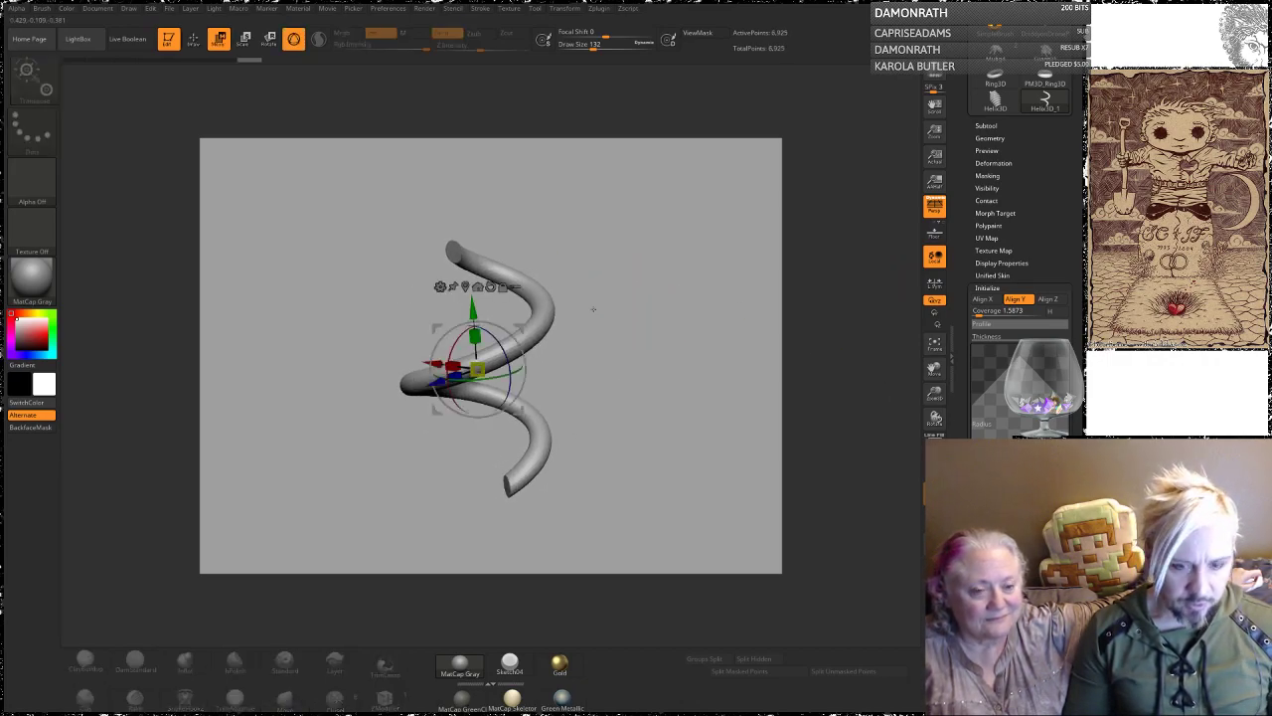
drag(475, 336, 484, 400)
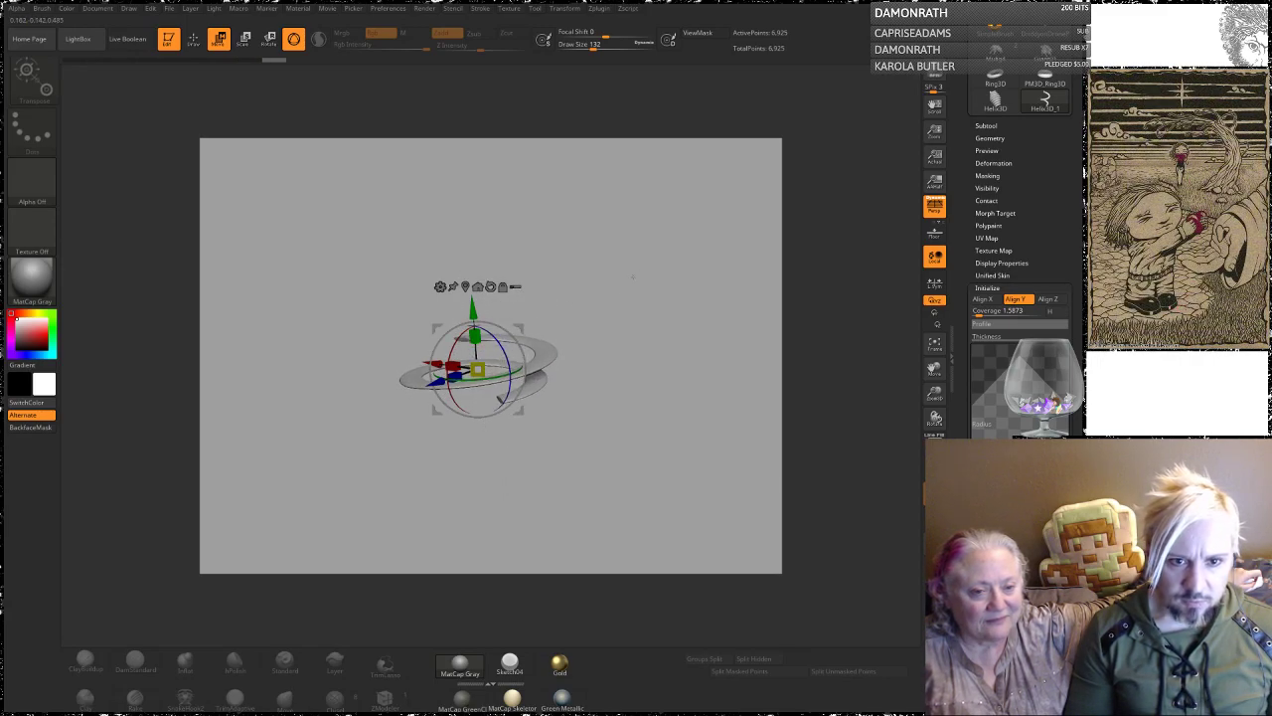
drag(633, 276, 652, 279)
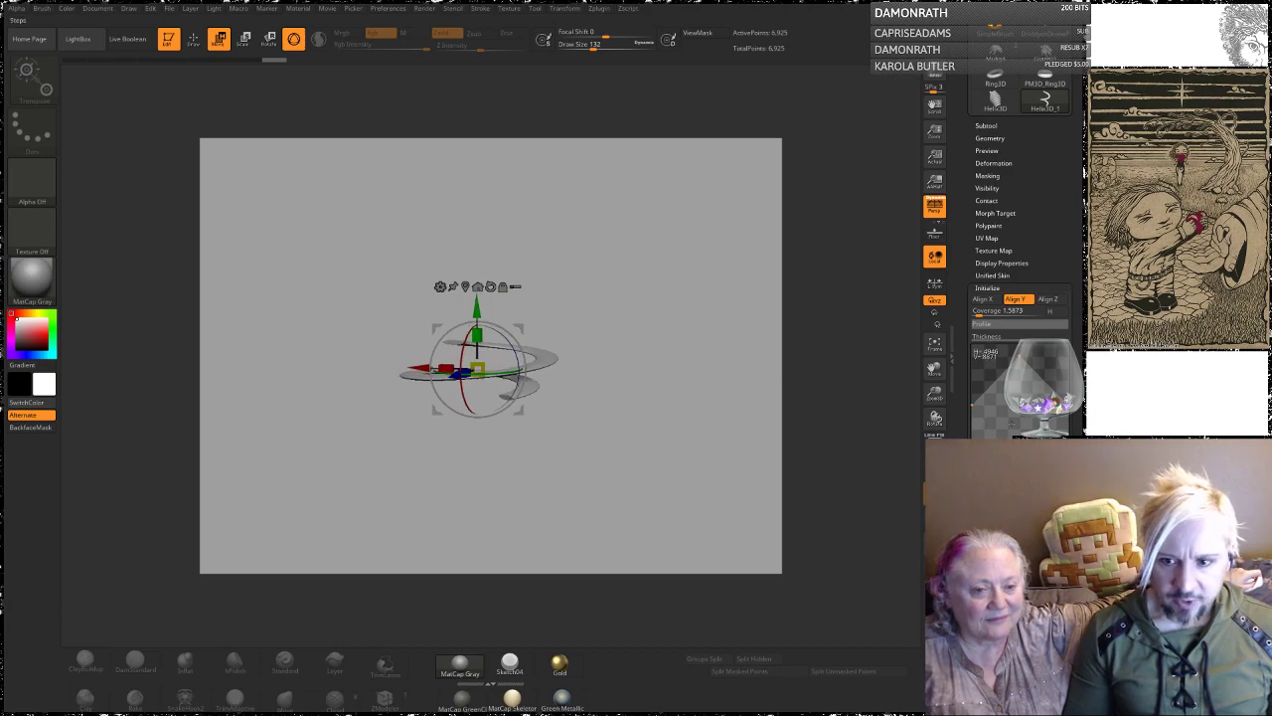
alt+drag(671, 301, 686, 358)
drag(701, 247, 684, 305)
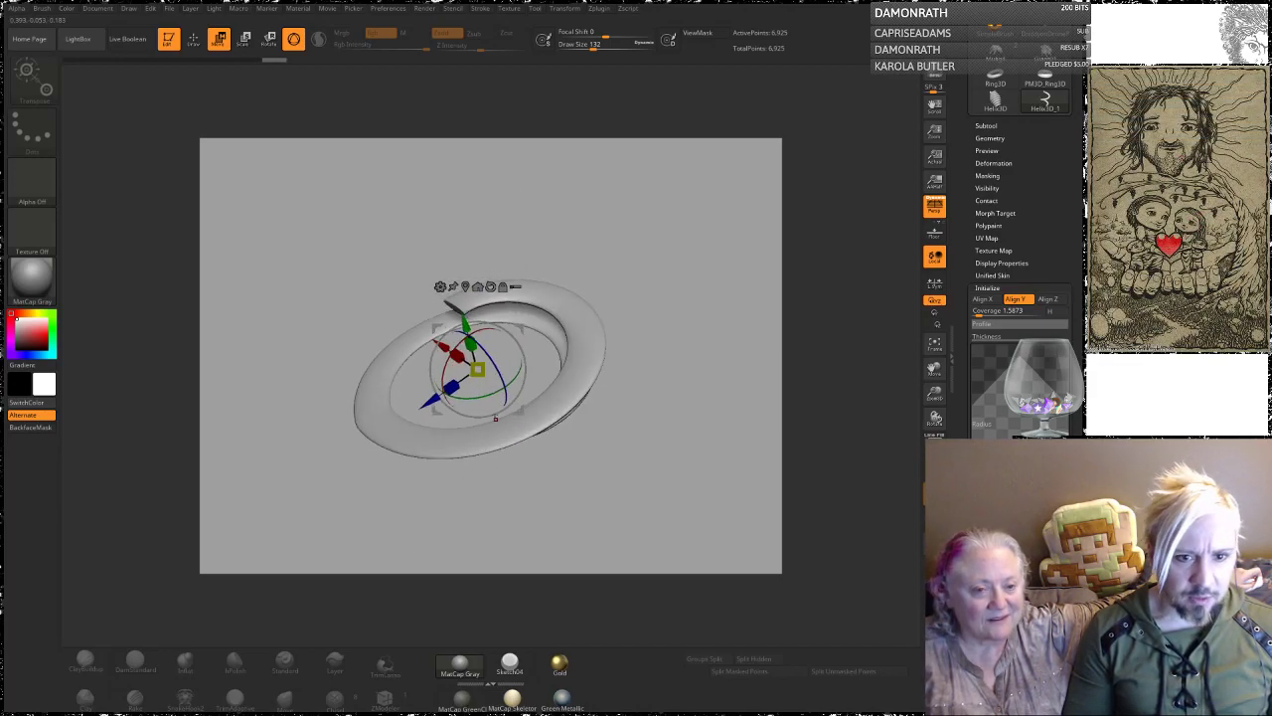
Step: Convert the flattened helix primitive into a sculptable PolyMesh3D
drag(1040, 161, 1041, 216)
scroll(1041, 217, up, 3)
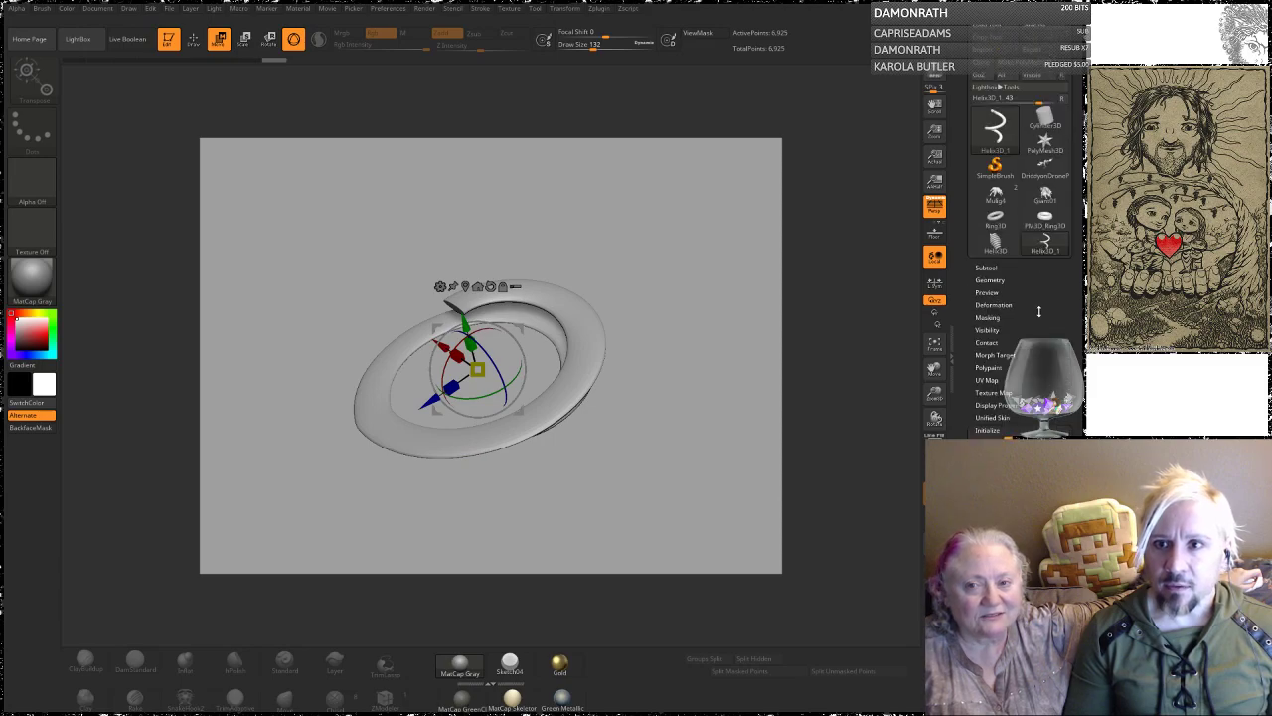
click(1023, 62)
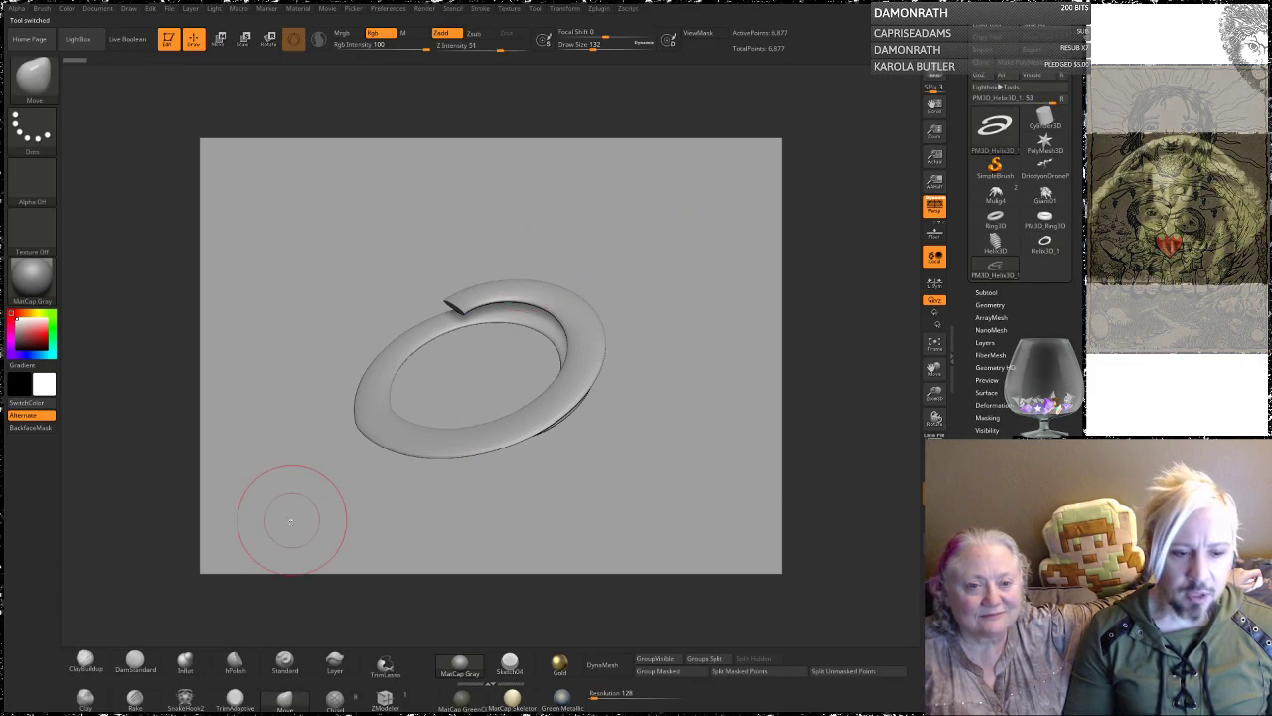
Step: Thicken the flattened coil along its loops with the Inflat brush until the tube is rounder
click(186, 663)
right_drag(523, 307, 512, 320)
mouse_move(492, 300)
mouse_down()
mouse_move(552, 300)
mouse_move(573, 382)
mouse_move(482, 449)
mouse_move(402, 455)
mouse_move(368, 390)
mouse_move(453, 308)
mouse_up()
drag(666, 263, 677, 171)
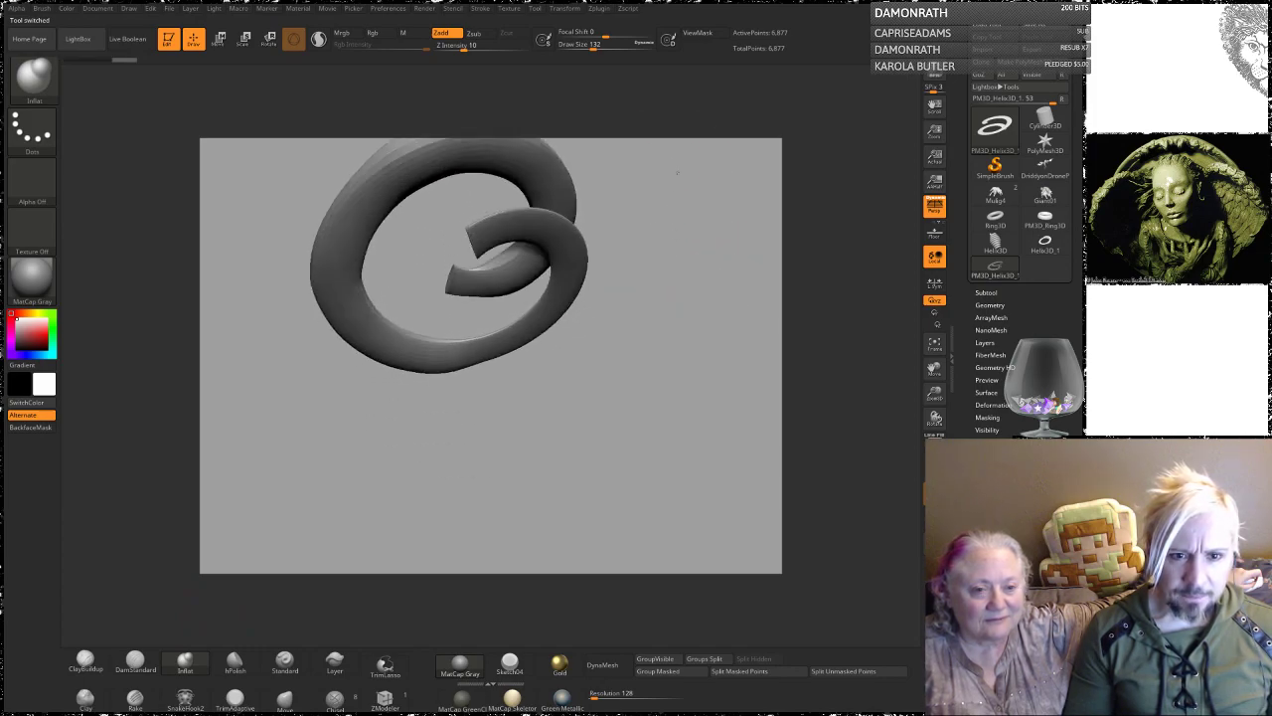
mouse_move(462, 355)
mouse_down()
mouse_move(535, 328)
mouse_move(563, 249)
mouse_move(487, 229)
mouse_up()
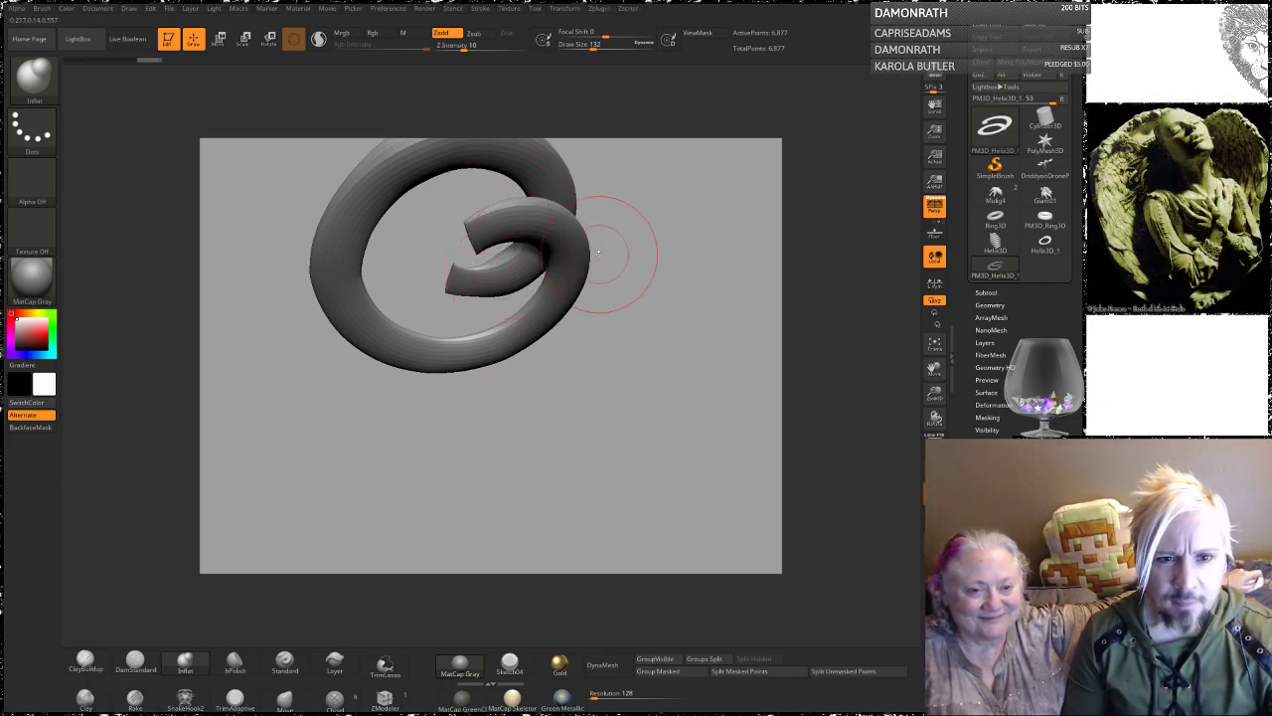
drag(681, 264, 682, 371)
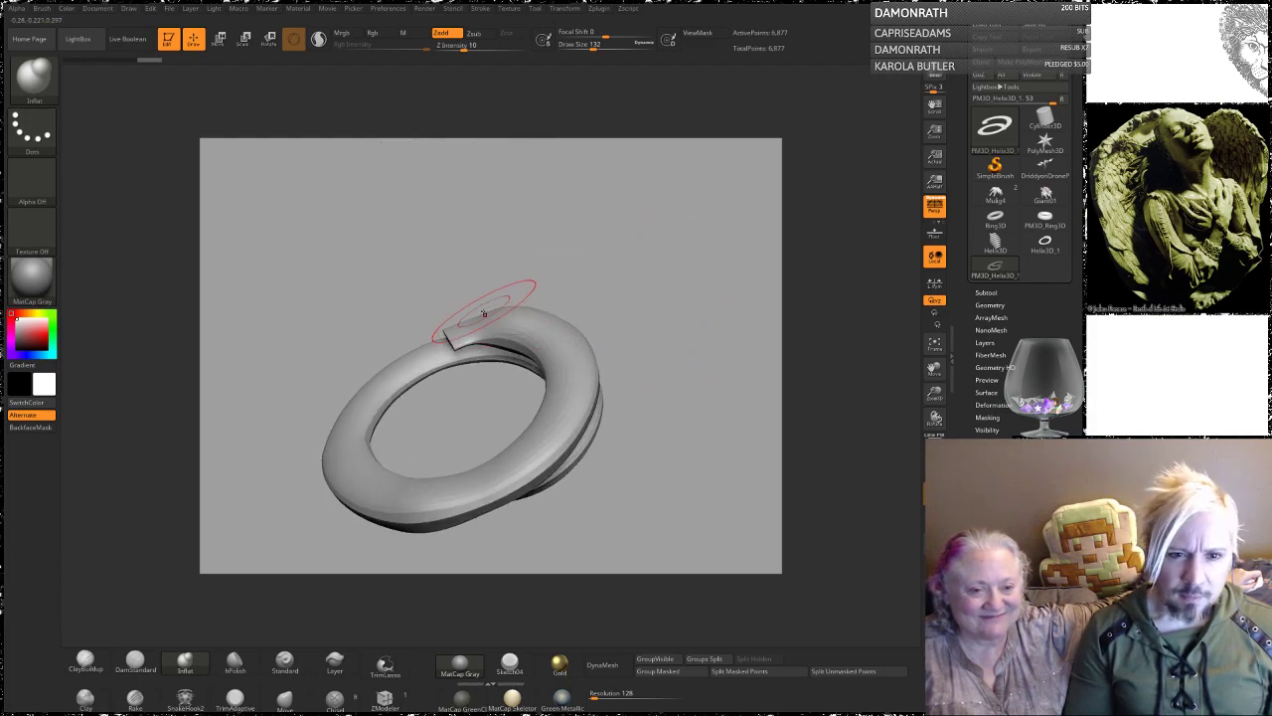
mouse_move(624, 280)
mouse_down()
mouse_move(636, 239)
mouse_move(685, 263)
mouse_move(656, 307)
mouse_move(644, 279)
mouse_up()
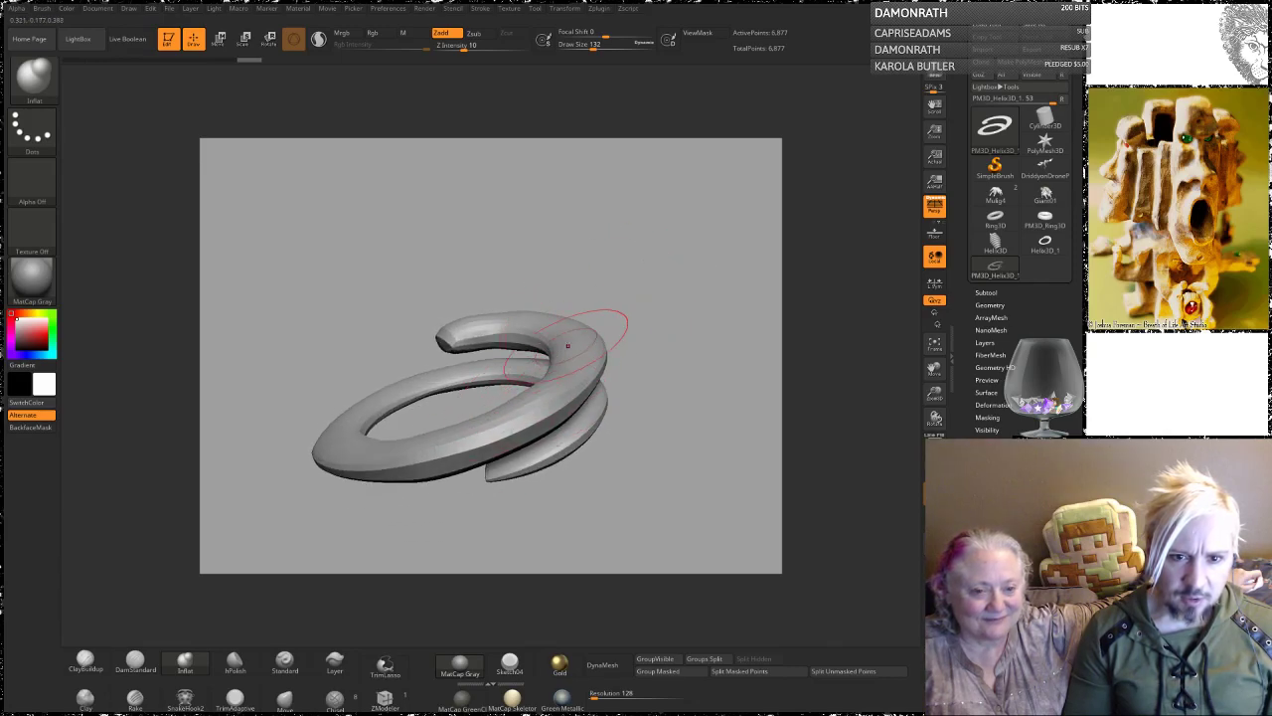
mouse_move(626, 264)
mouse_down()
mouse_move(581, 292)
mouse_move(598, 260)
mouse_move(633, 273)
mouse_move(586, 296)
mouse_up()
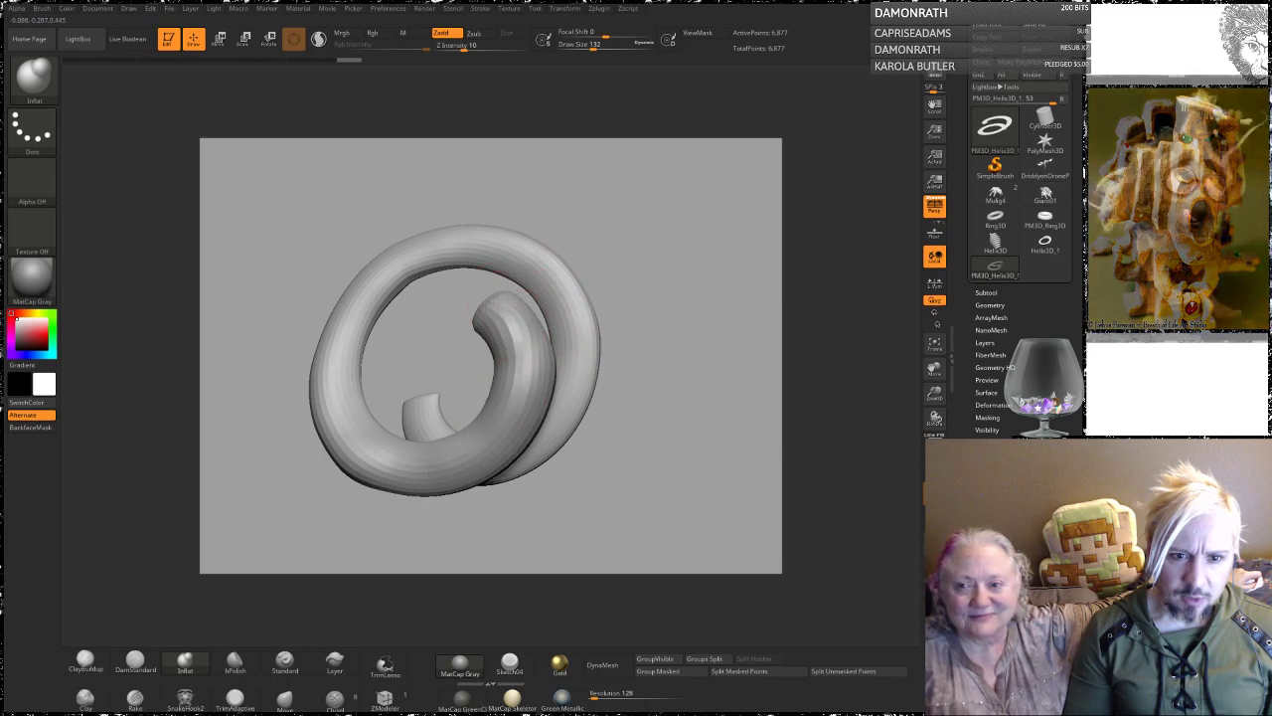
drag(695, 243, 655, 385)
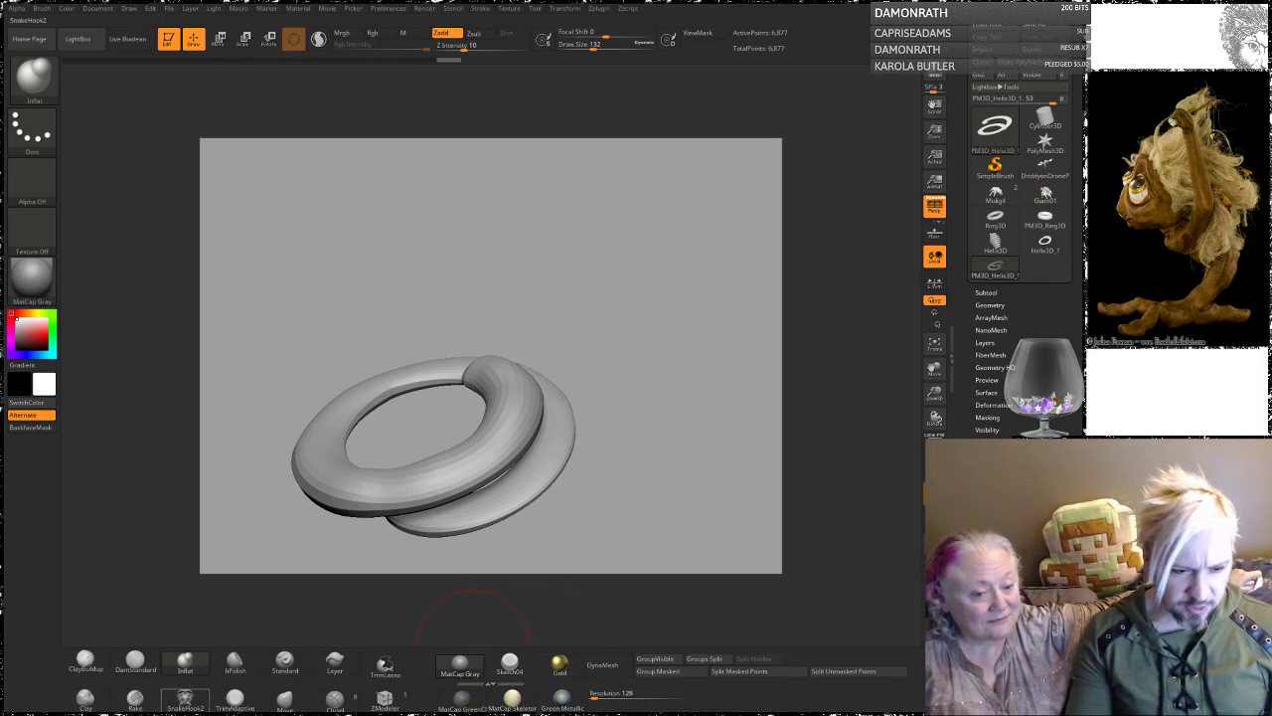
Step: Remesh the coil with DynaMesh at resolution 128 and raise the DynaMesh resolution setting to 288
mouse_move(94, 713)
click(117, 690)
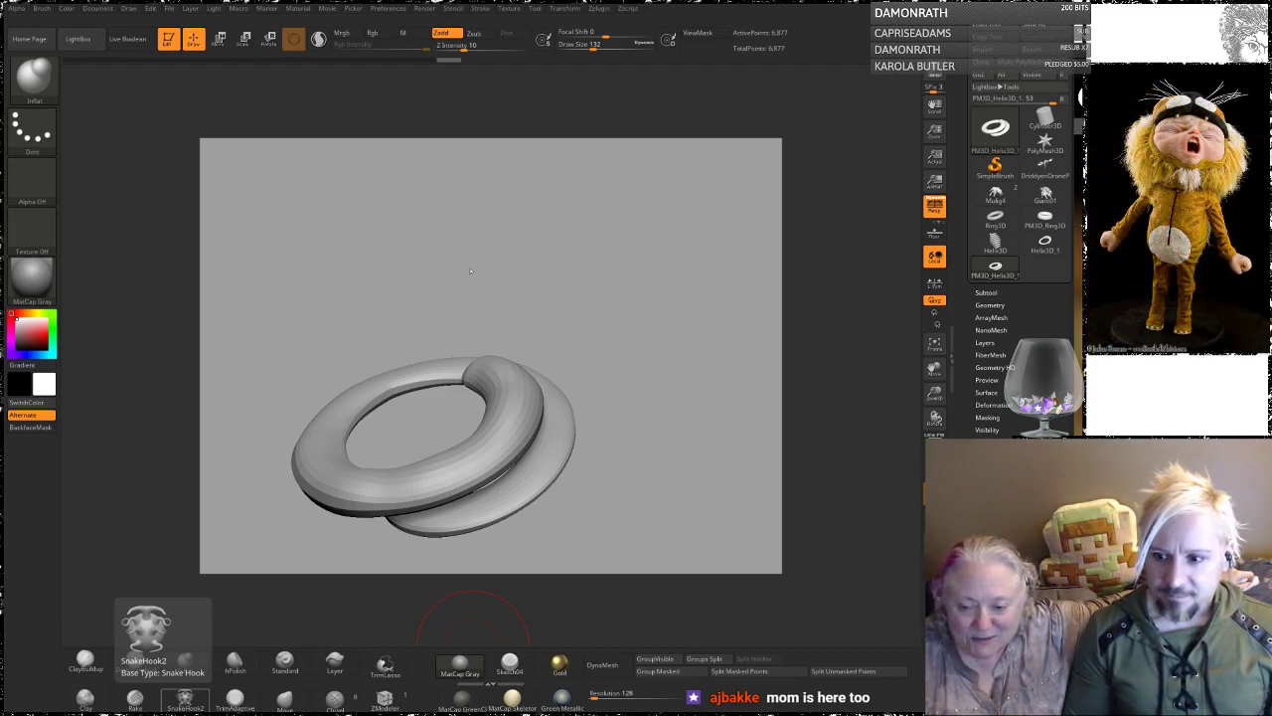
mouse_move(528, 279)
mouse_down()
mouse_move(543, 296)
mouse_move(577, 249)
mouse_move(630, 318)
mouse_up()
mouse_move(541, 236)
alt+mouse_down()
mouse_move(616, 288)
mouse_move(624, 315)
mouse_move(575, 182)
alt+mouse_up()
drag(649, 262, 646, 276)
mouse_move(613, 278)
mouse_down()
mouse_move(621, 286)
mouse_move(648, 260)
mouse_up()
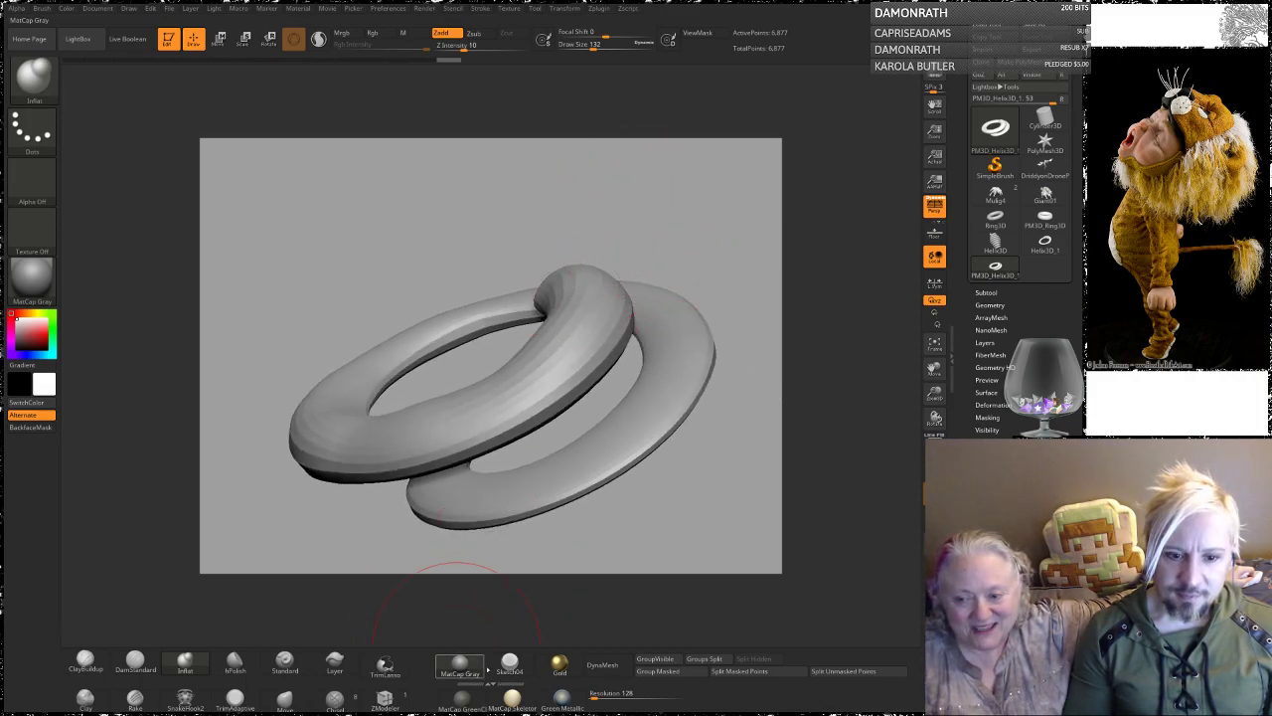
click(609, 667)
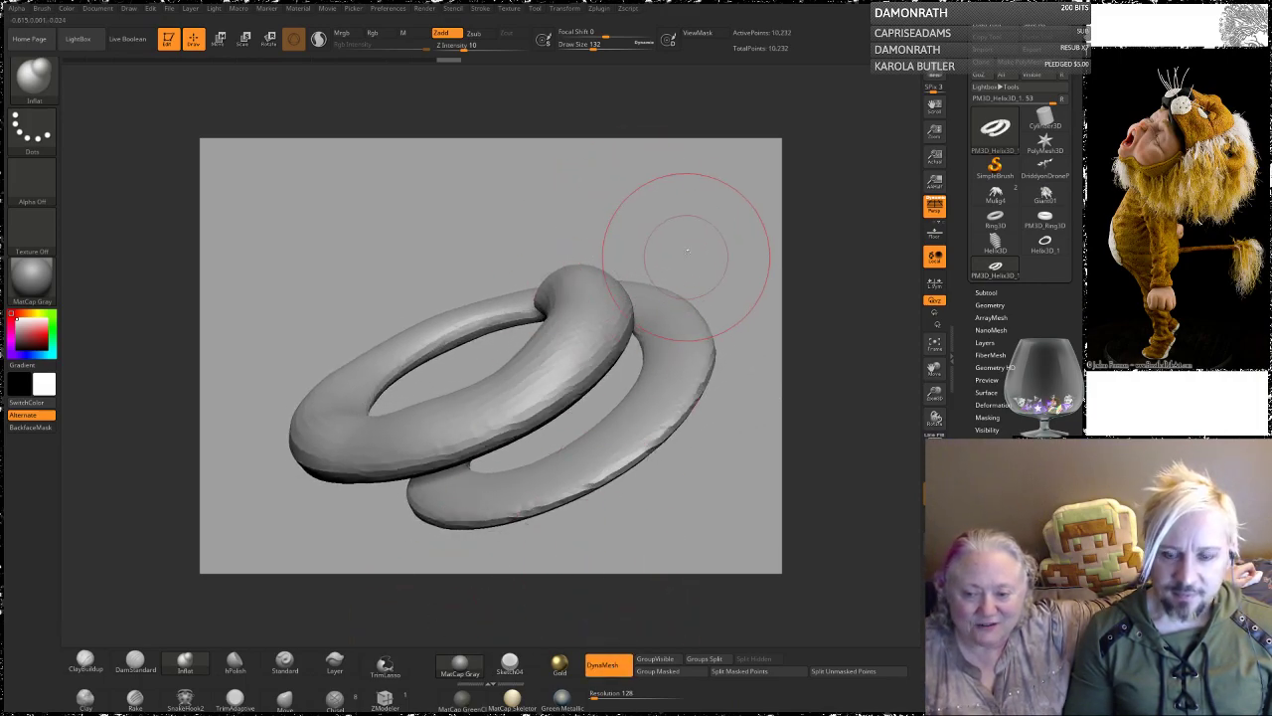
alt+drag(718, 264, 657, 316)
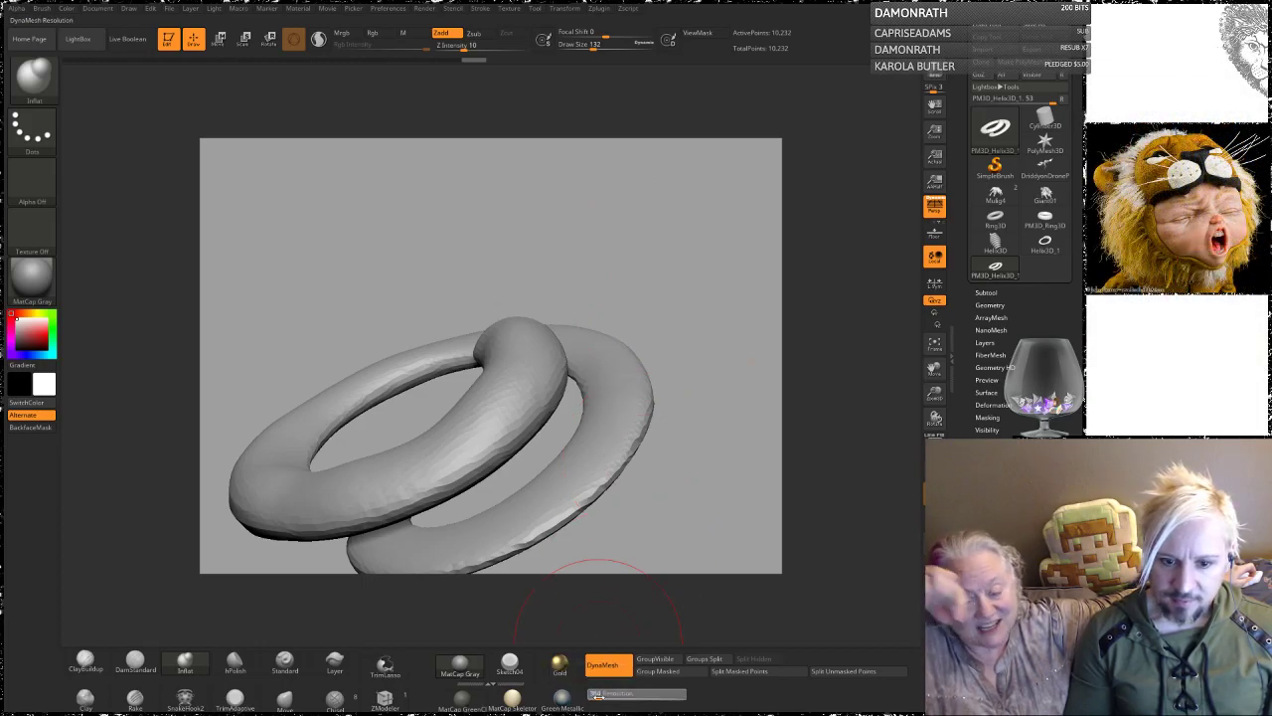
drag(594, 696, 593, 695)
drag(628, 250, 645, 282)
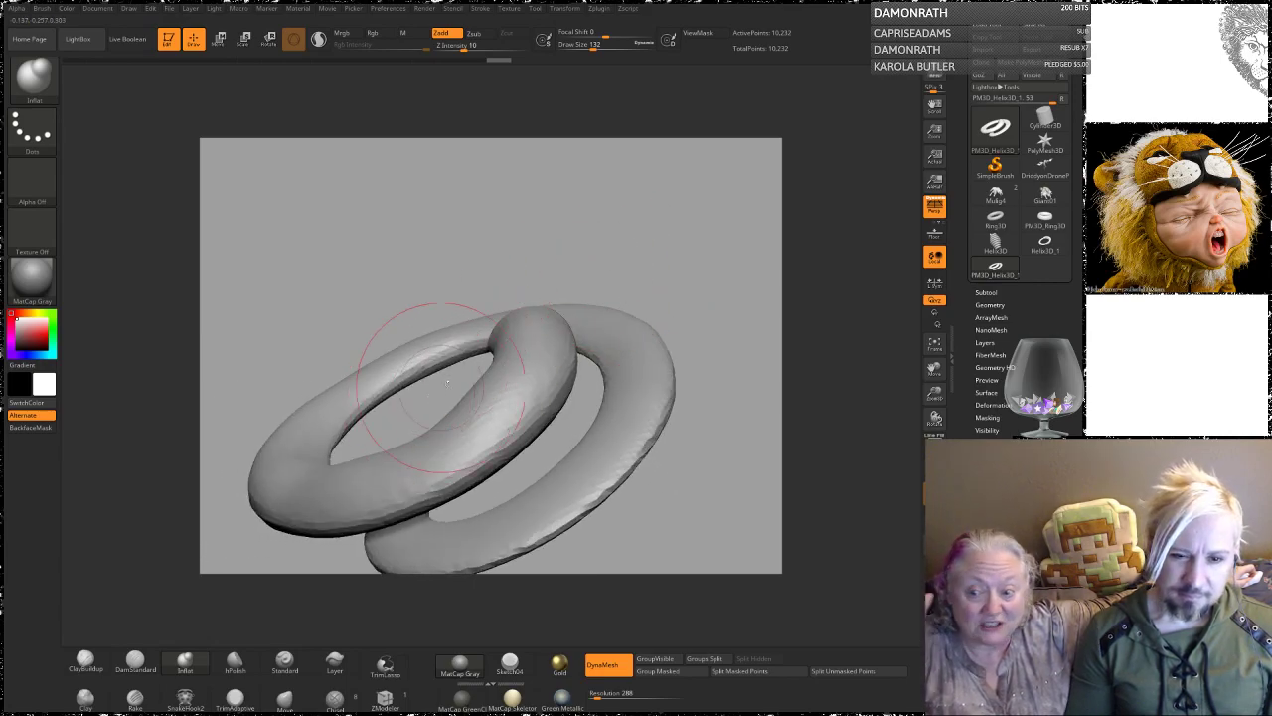
Step: Reduce the brush Draw Size to 65 and inflate the coil's tube further
key(space)
drag(450, 394, 437, 395)
mouse_move(566, 196)
mouse_down()
mouse_move(616, 261)
mouse_move(715, 197)
mouse_up()
drag(567, 326, 494, 425)
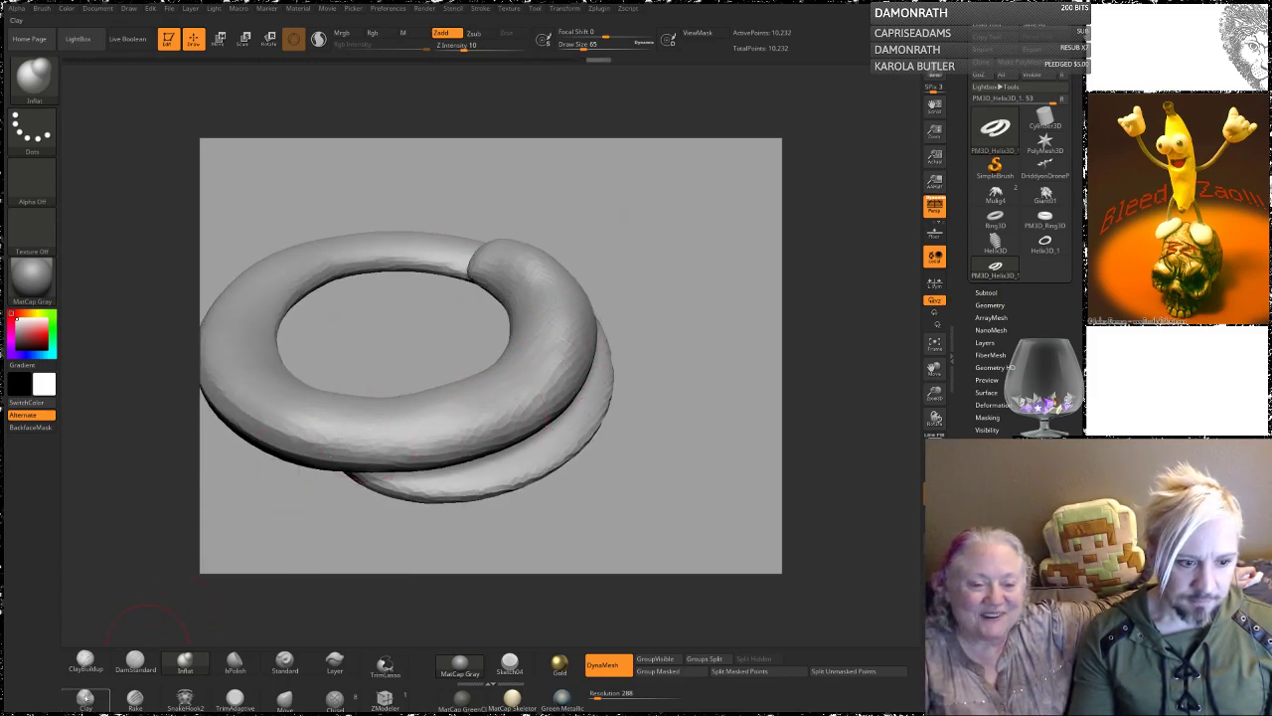
Step: Switch to File Explorer, open the chapter 20 frame illustration from the ScarredKing1 folder as reference, and return to ZBrush
click(141, 712)
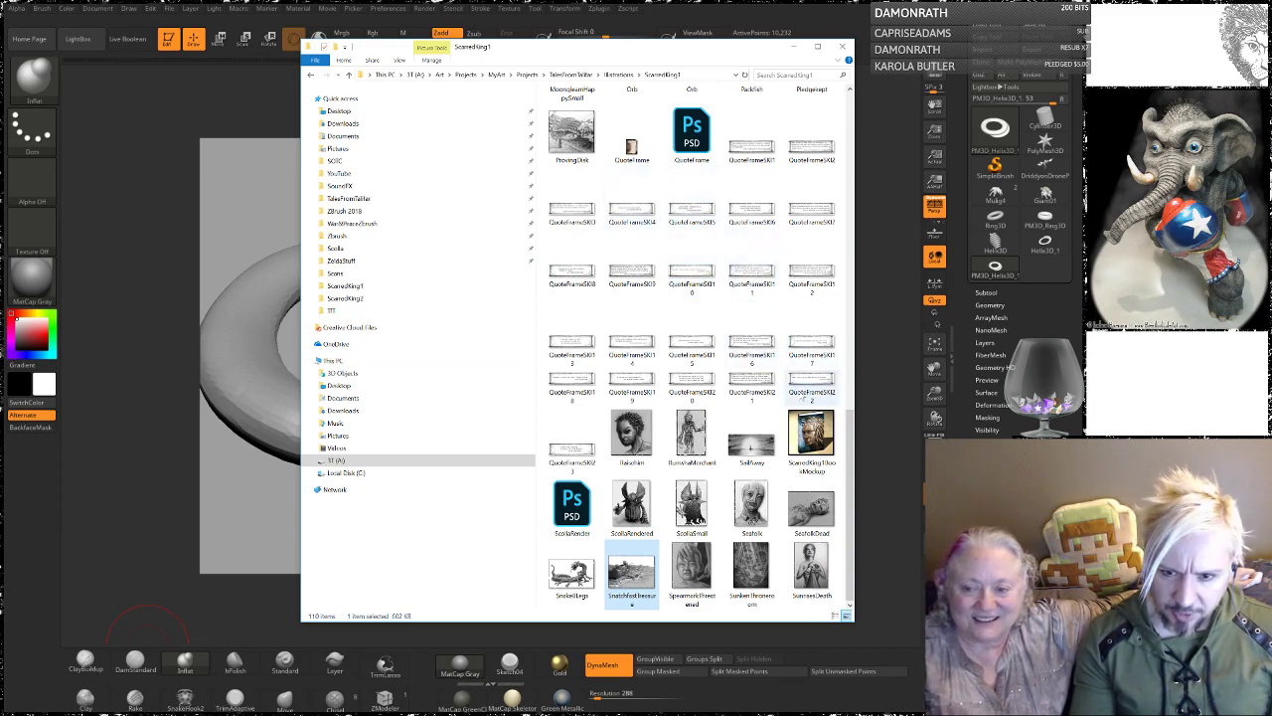
drag(850, 465, 824, 308)
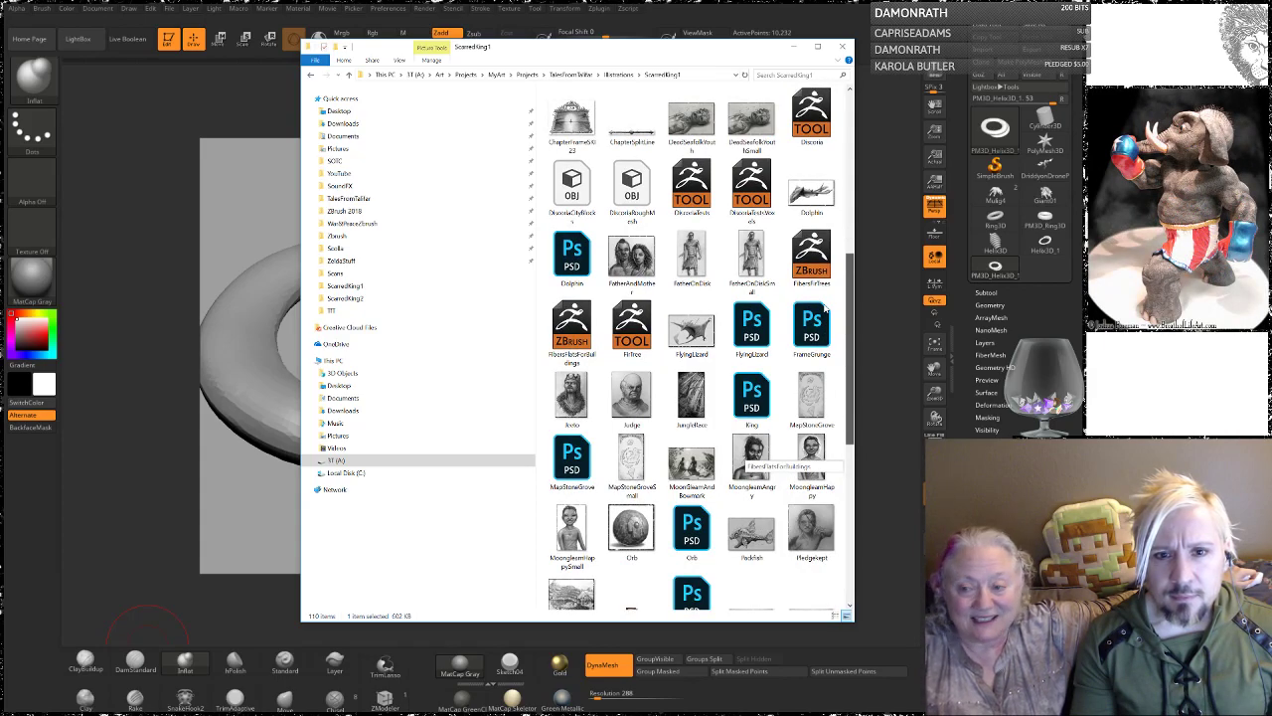
drag(824, 308, 838, 210)
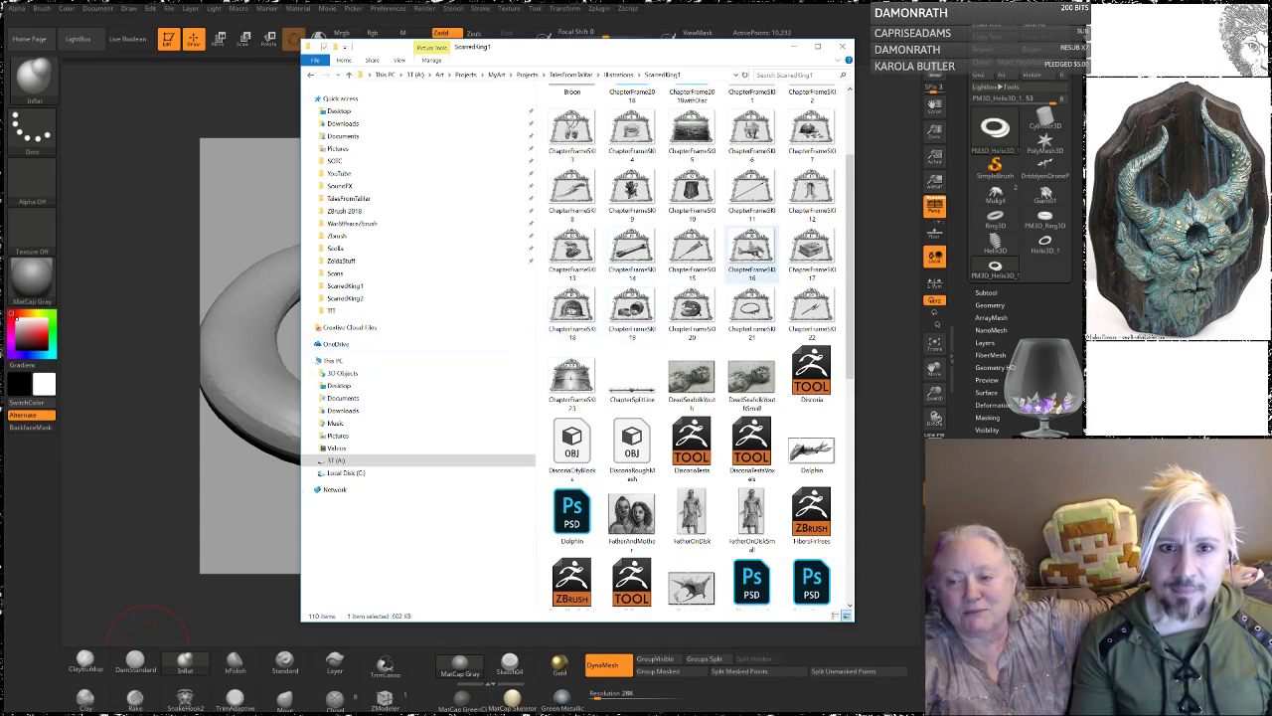
double_click(692, 307)
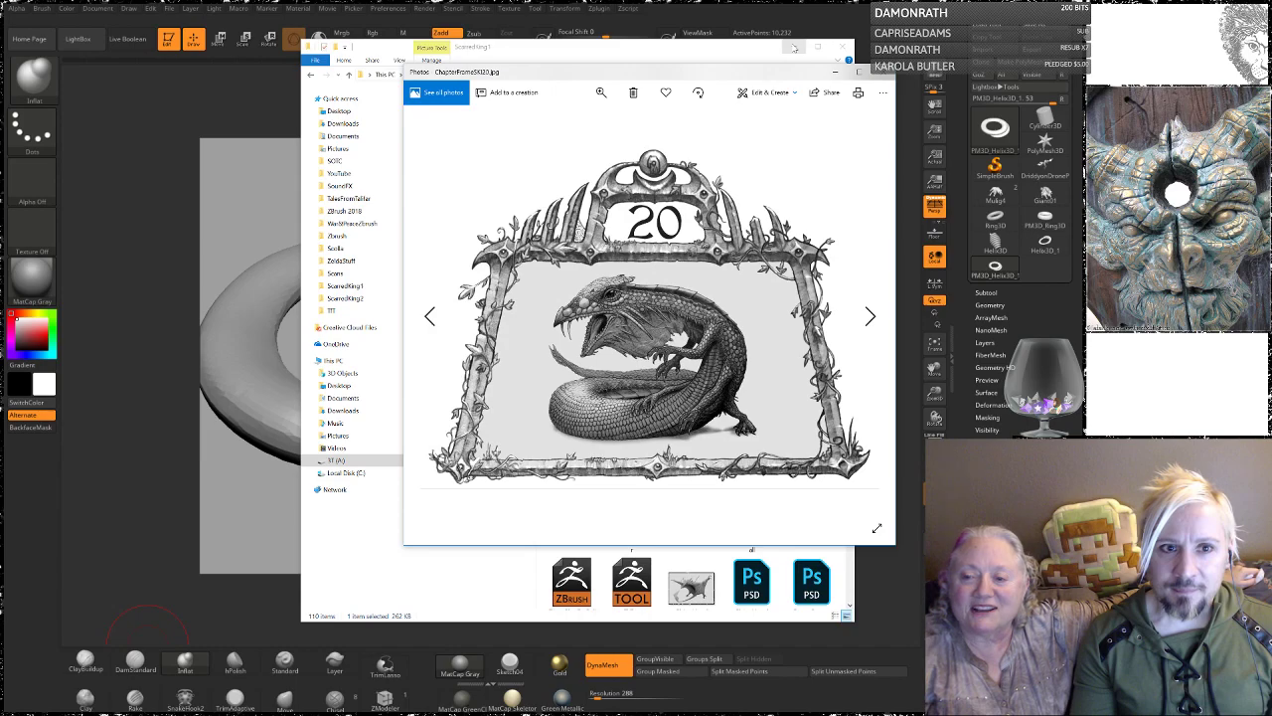
click(794, 48)
drag(780, 80, 0, 234)
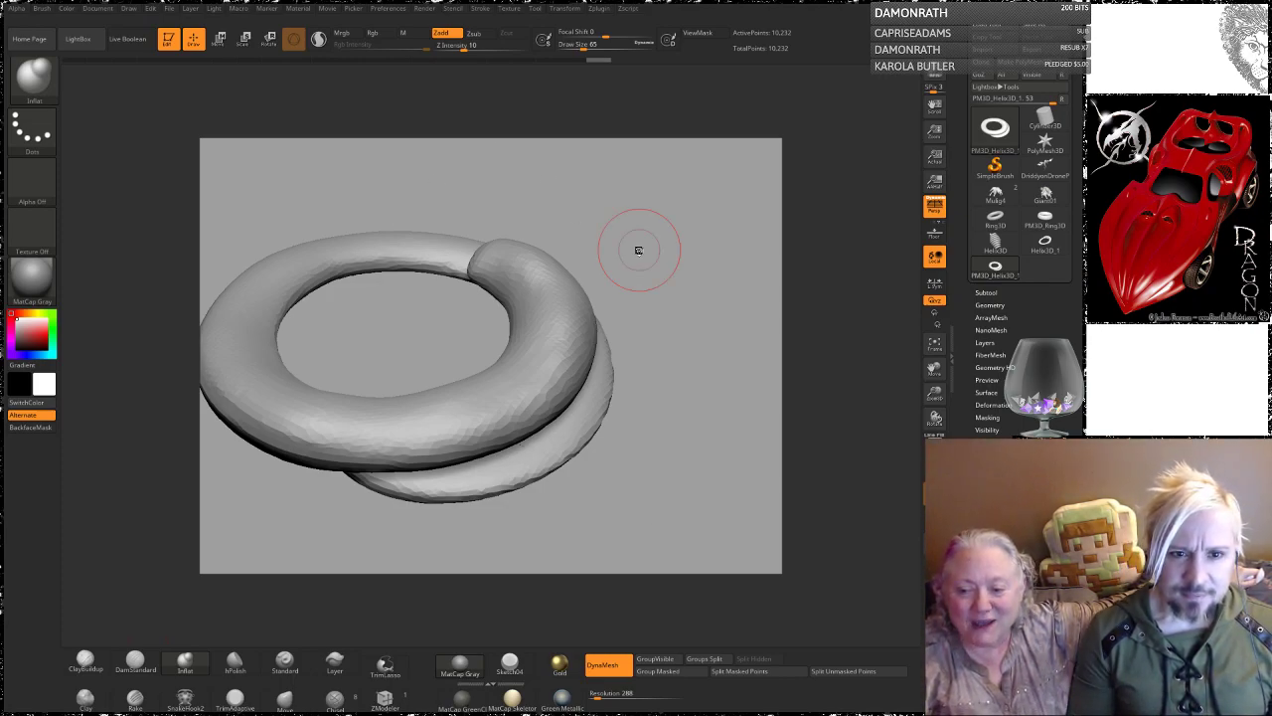
Step: Inflate the upper end of the coil to build up volume for the creature's head
drag(629, 216, 625, 256)
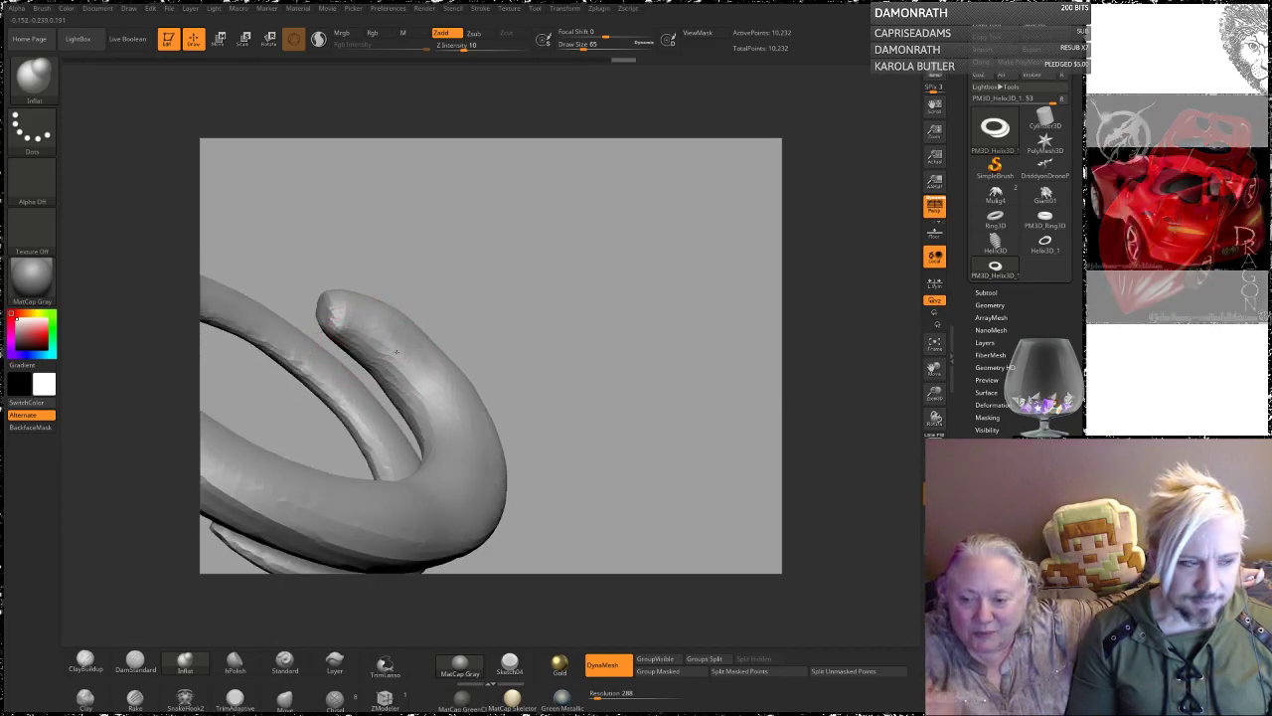
drag(401, 355, 382, 344)
mouse_move(481, 271)
mouse_down()
mouse_move(494, 269)
mouse_move(413, 216)
mouse_move(507, 251)
mouse_move(508, 321)
mouse_move(489, 320)
mouse_up()
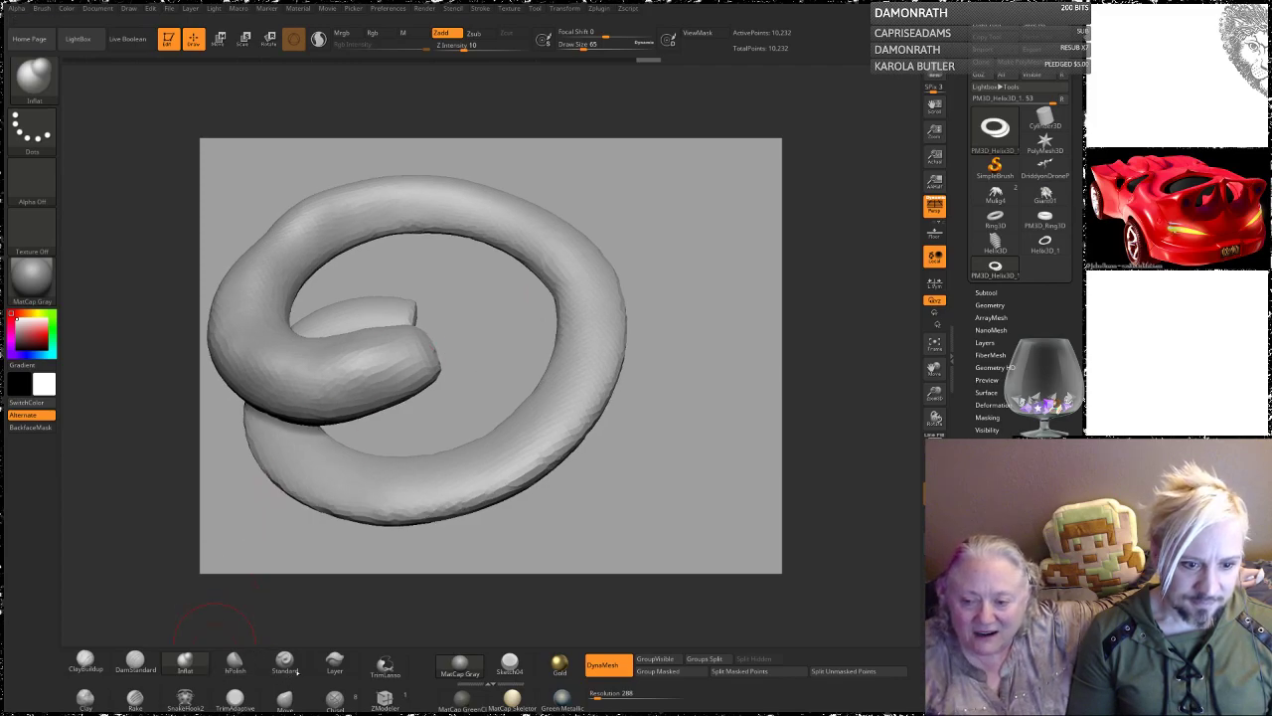
Step: Shape the coil's upper end into a rough snake head with DamStandard strokes, undoing the stray grooves on its tip
click(135, 661)
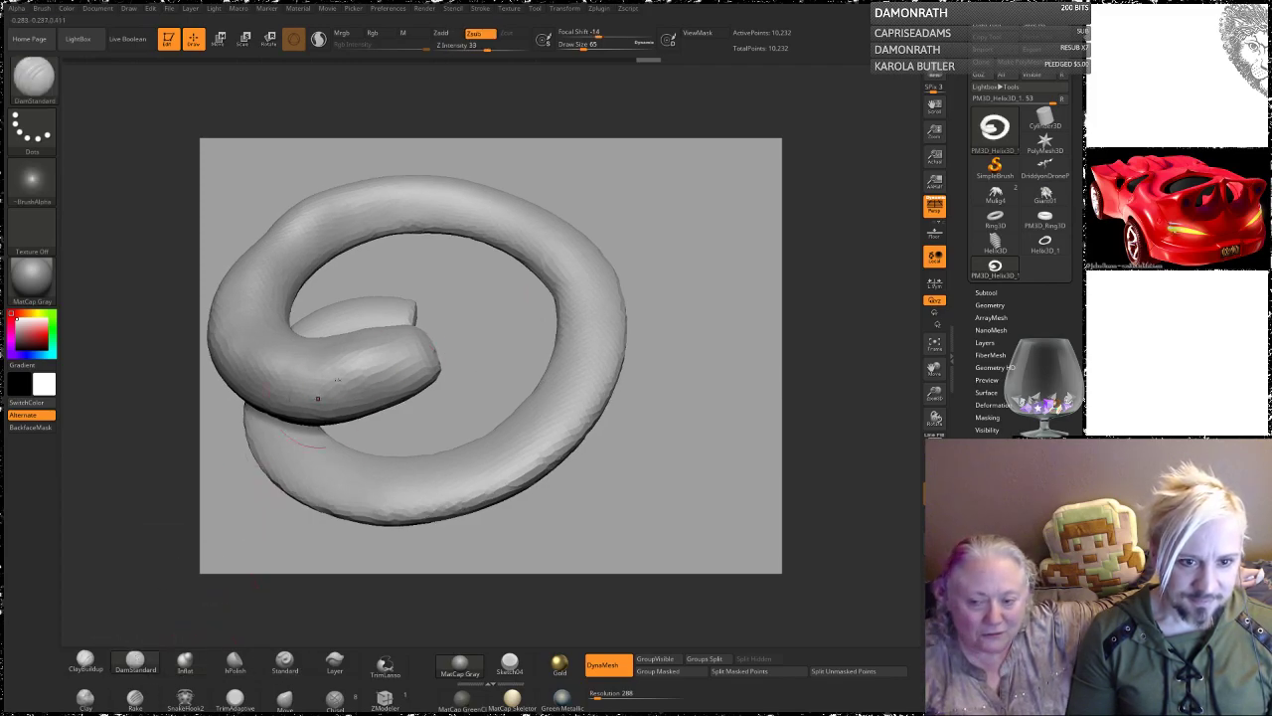
mouse_move(416, 365)
mouse_down()
mouse_move(380, 383)
mouse_move(263, 390)
mouse_up()
drag(440, 269, 443, 300)
alt+drag(487, 264, 518, 336)
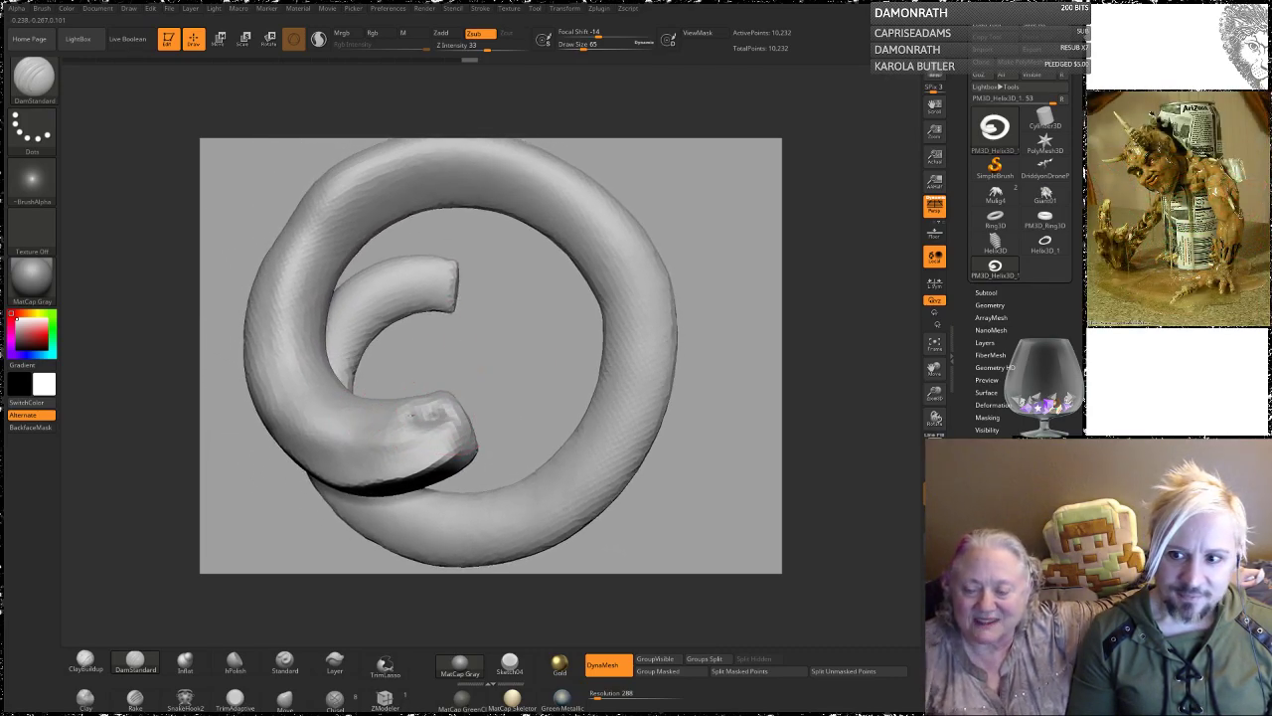
key(ctrl+z)
mouse_move(407, 363)
mouse_down()
mouse_move(415, 421)
mouse_move(310, 354)
mouse_up()
mouse_move(491, 326)
mouse_down()
mouse_move(499, 222)
mouse_move(473, 290)
mouse_up()
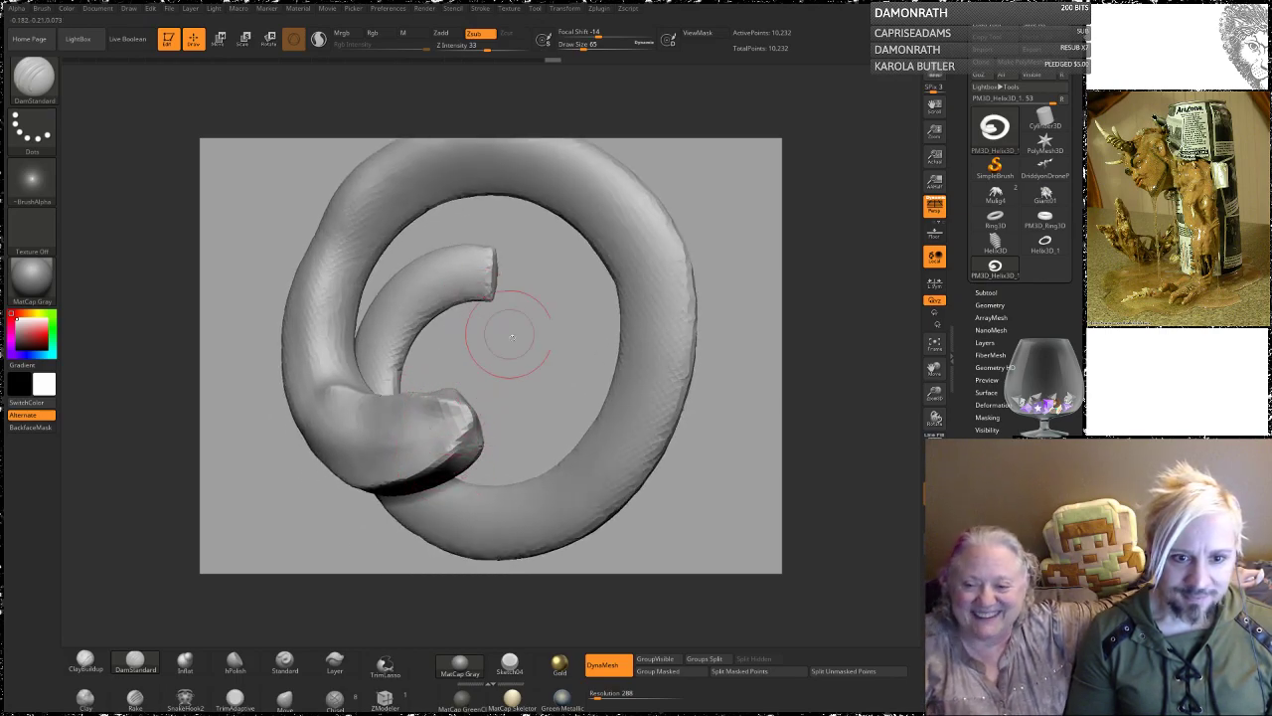
drag(530, 364, 568, 229)
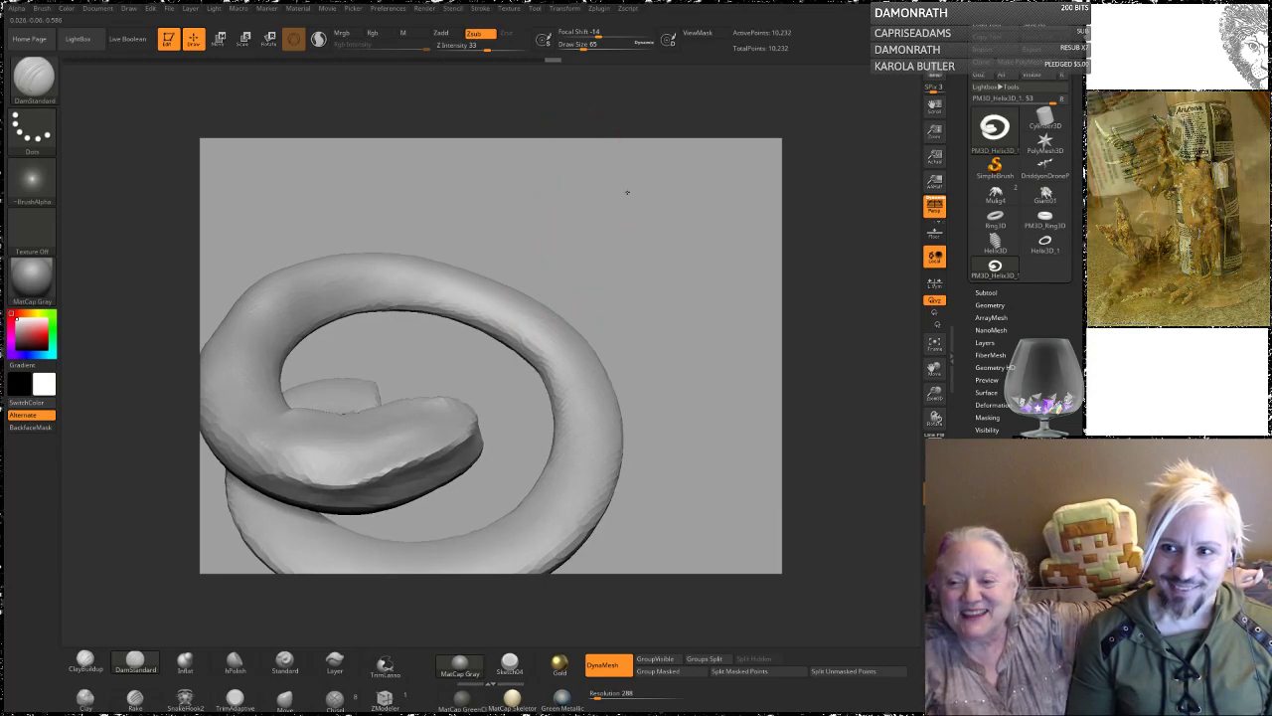
key(f)
drag(693, 236, 677, 189)
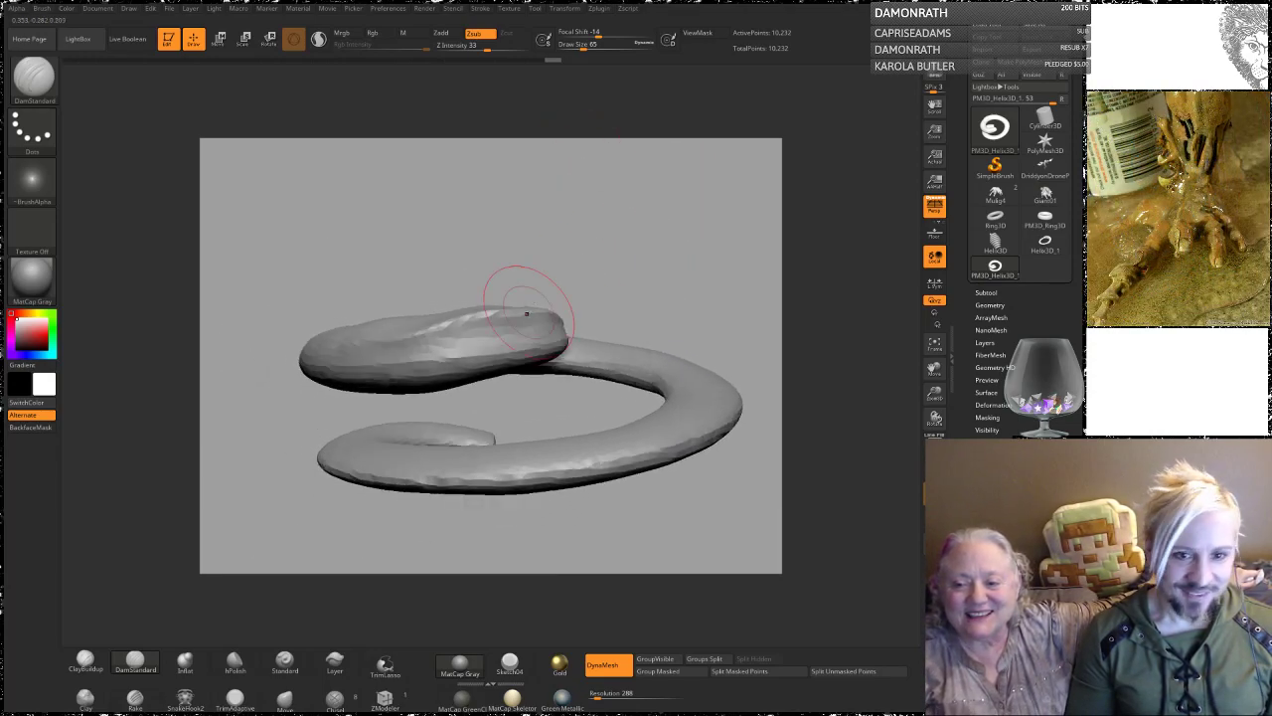
drag(641, 279, 634, 240)
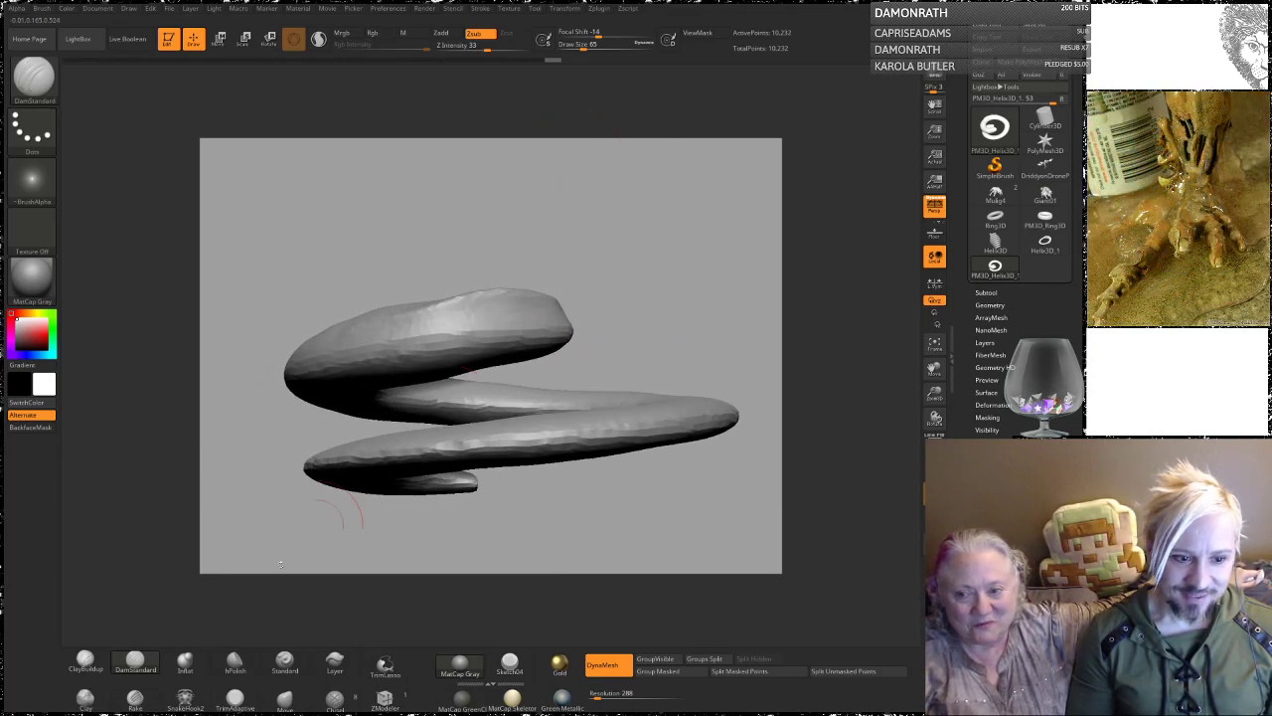
Step: Pull the underside of the head downward with the Move brush to form a rough jaw, undoing one unwanted pull
click(284, 699)
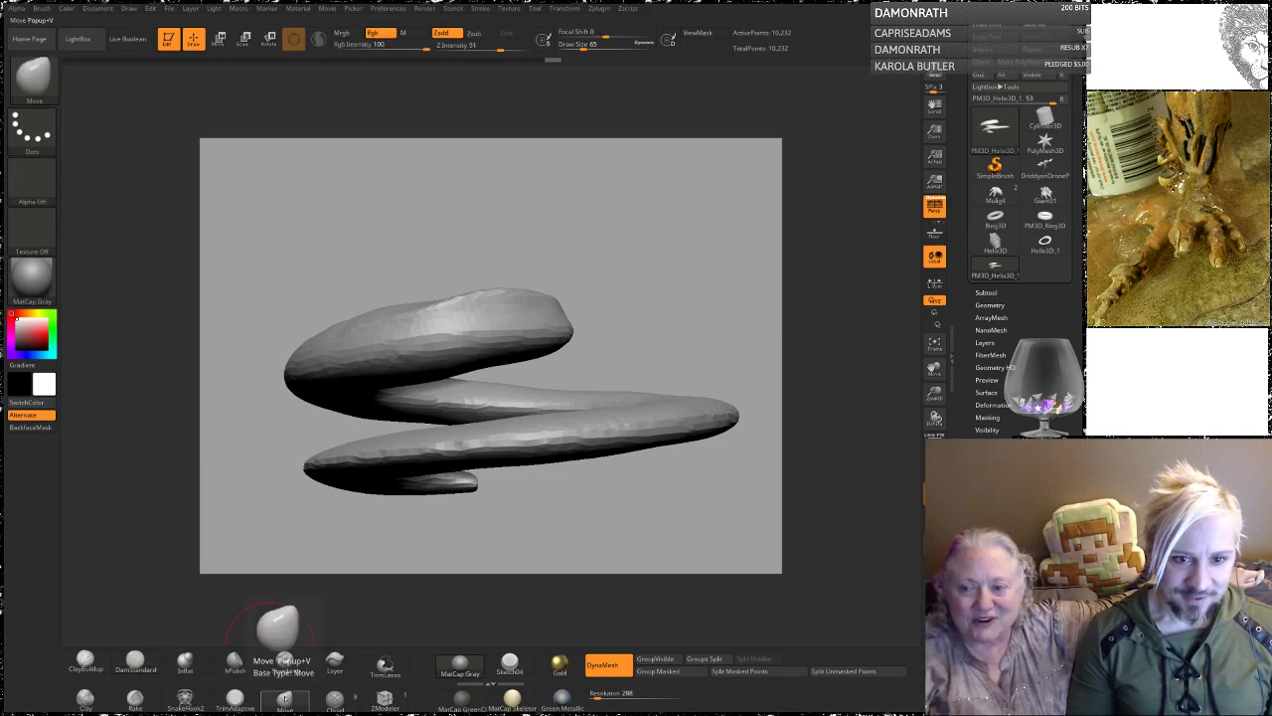
drag(487, 361, 546, 392)
drag(736, 222, 634, 270)
key(ctrl+z)
drag(510, 363, 510, 397)
drag(427, 368, 328, 374)
mouse_move(471, 368)
mouse_down()
mouse_move(442, 395)
mouse_move(427, 391)
mouse_up()
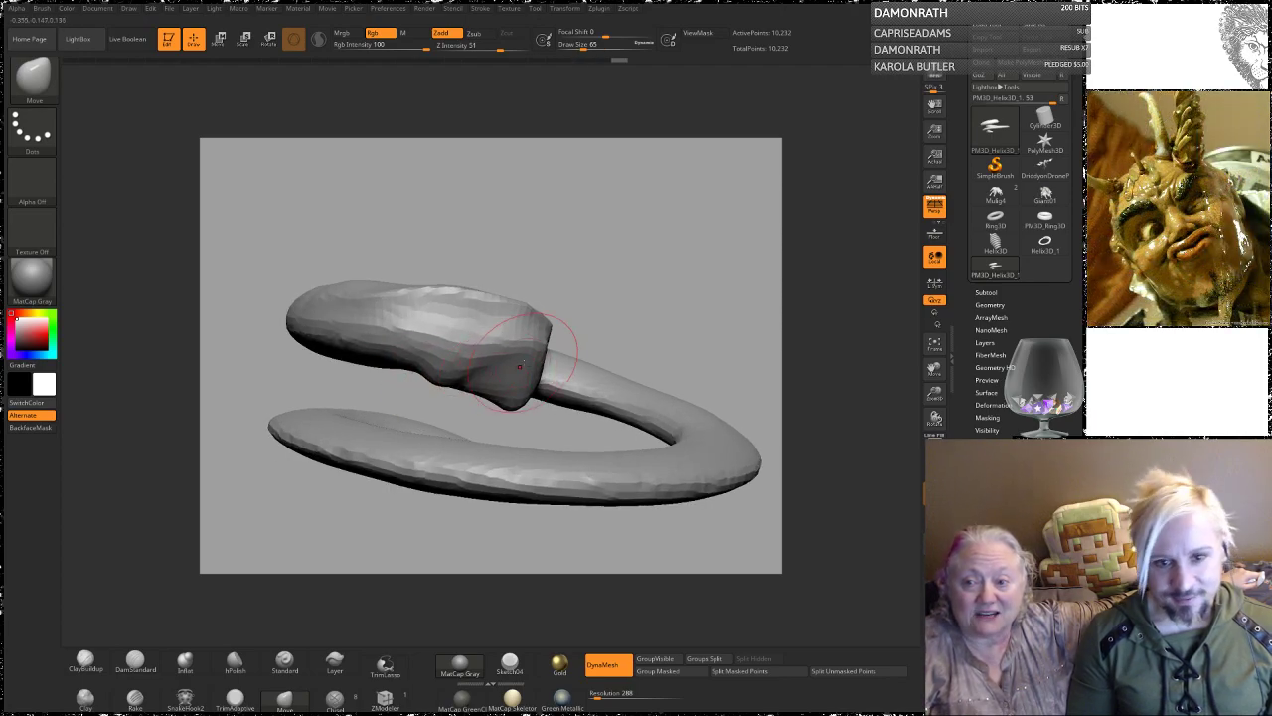
drag(540, 366, 464, 357)
drag(631, 223, 427, 243)
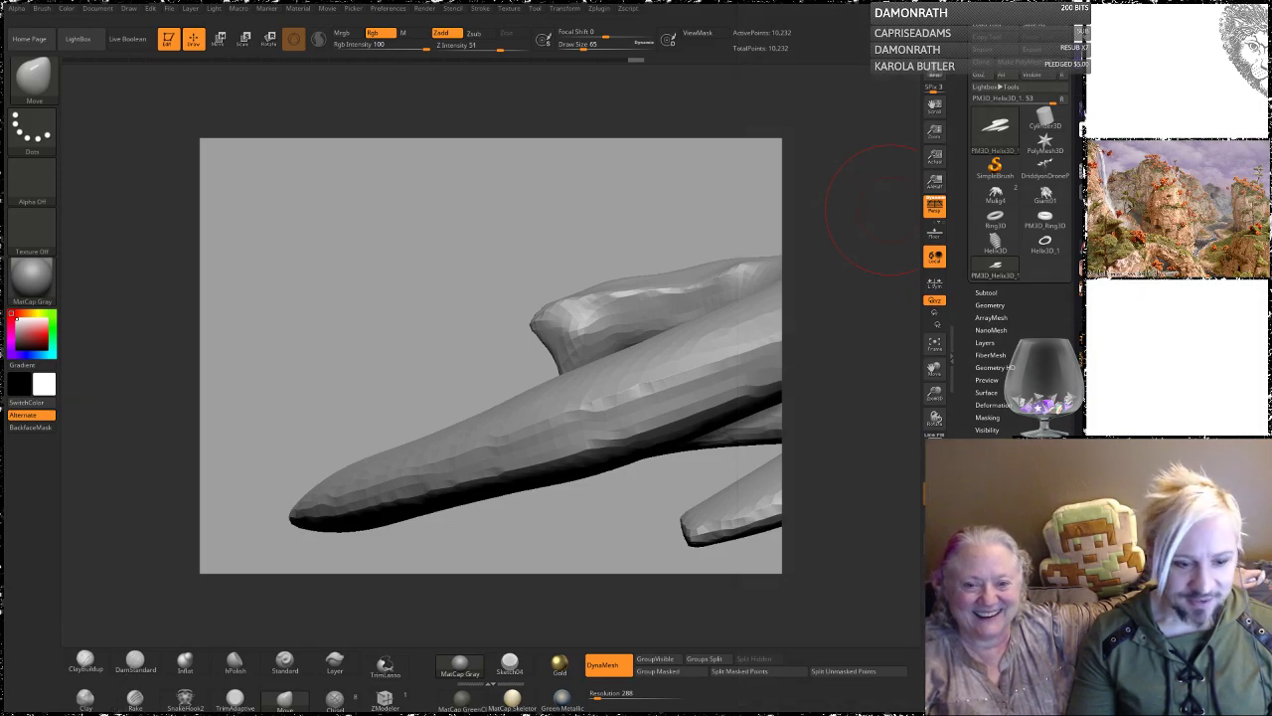
Step: Switch to the OBS streaming software window
click(441, 711)
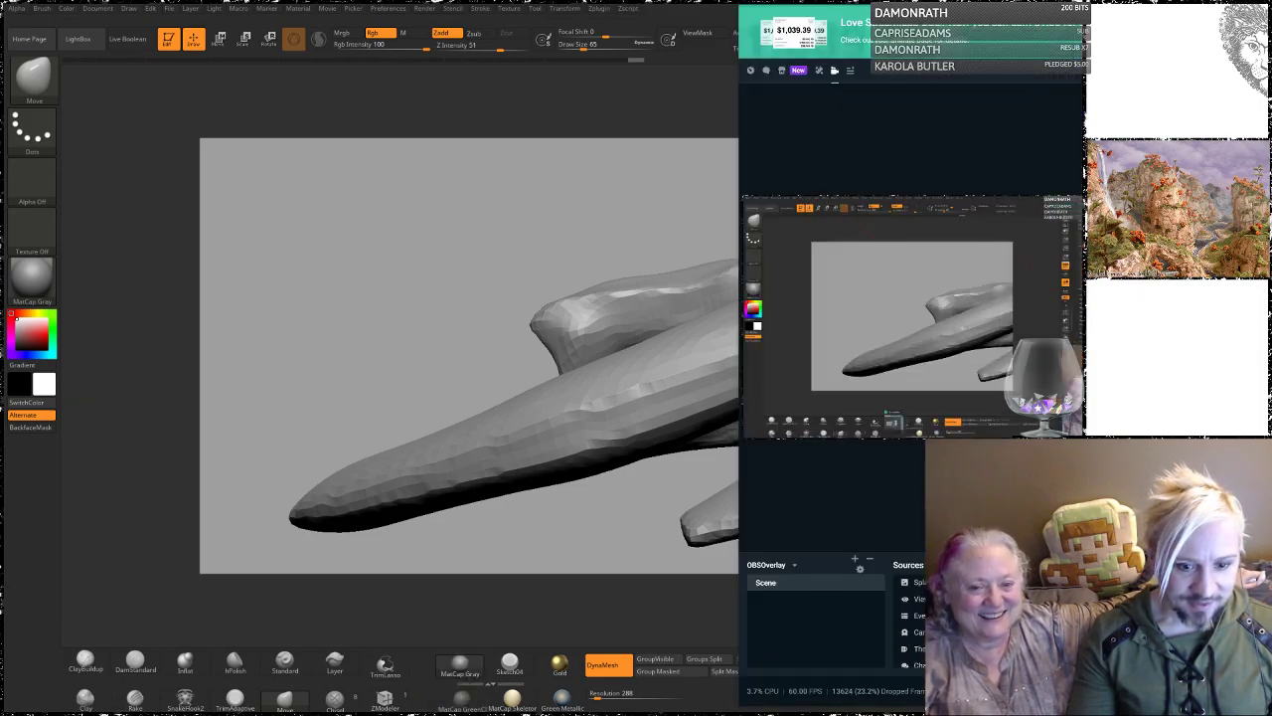
Step: Switch back to ZBrush and shape the snake's open mouth by pulling the upper and lower jaws apart with the Move brush
click(686, 7)
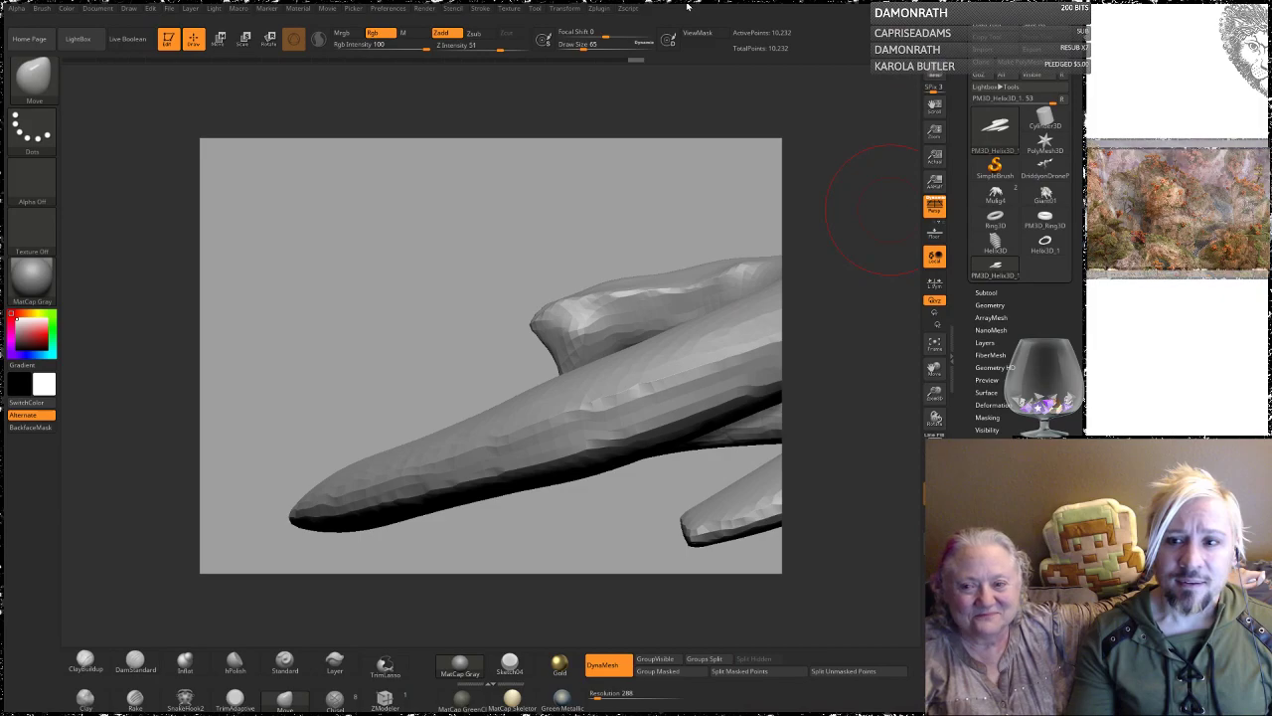
mouse_move(461, 302)
mouse_down()
mouse_move(473, 313)
mouse_move(422, 302)
mouse_up()
mouse_move(633, 361)
mouse_down()
mouse_move(641, 378)
mouse_move(599, 354)
mouse_move(615, 350)
mouse_move(586, 355)
mouse_up()
mouse_move(437, 343)
mouse_down()
mouse_move(557, 344)
mouse_move(535, 339)
mouse_up()
drag(661, 218, 537, 233)
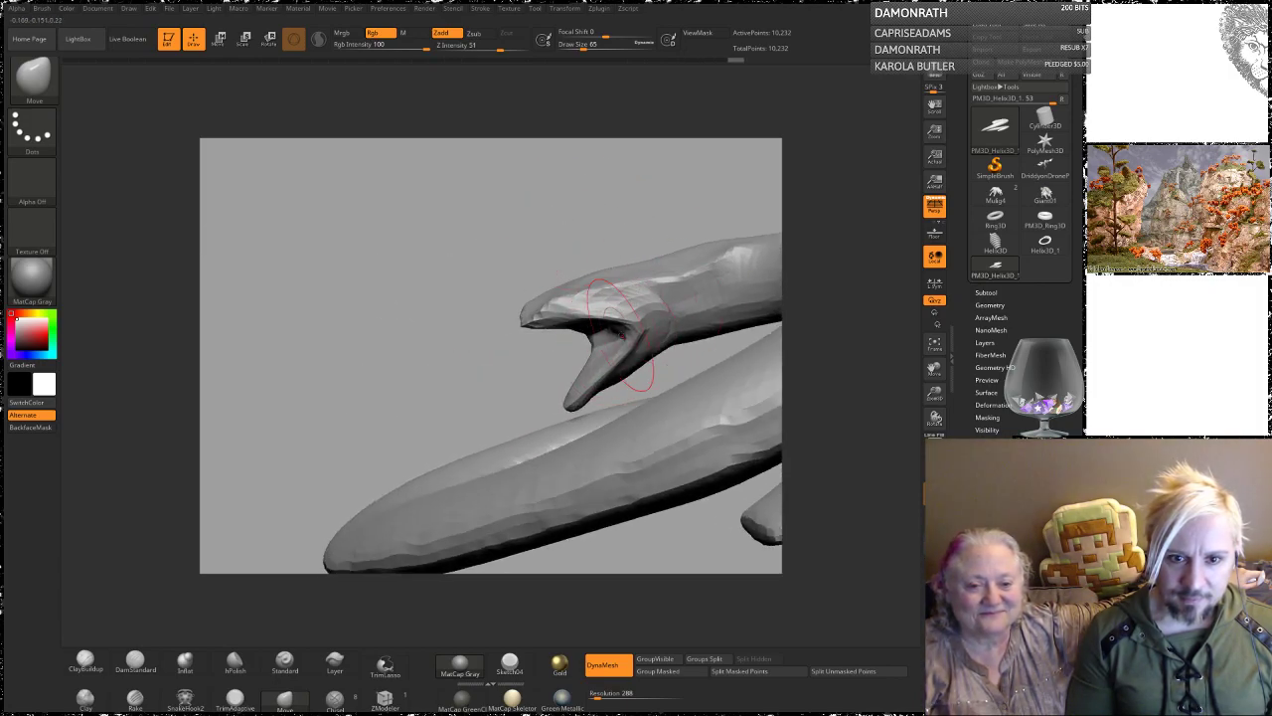
drag(600, 336, 621, 341)
mouse_move(432, 286)
mouse_down()
mouse_move(478, 299)
mouse_move(603, 208)
mouse_move(438, 217)
mouse_up()
drag(520, 198, 549, 194)
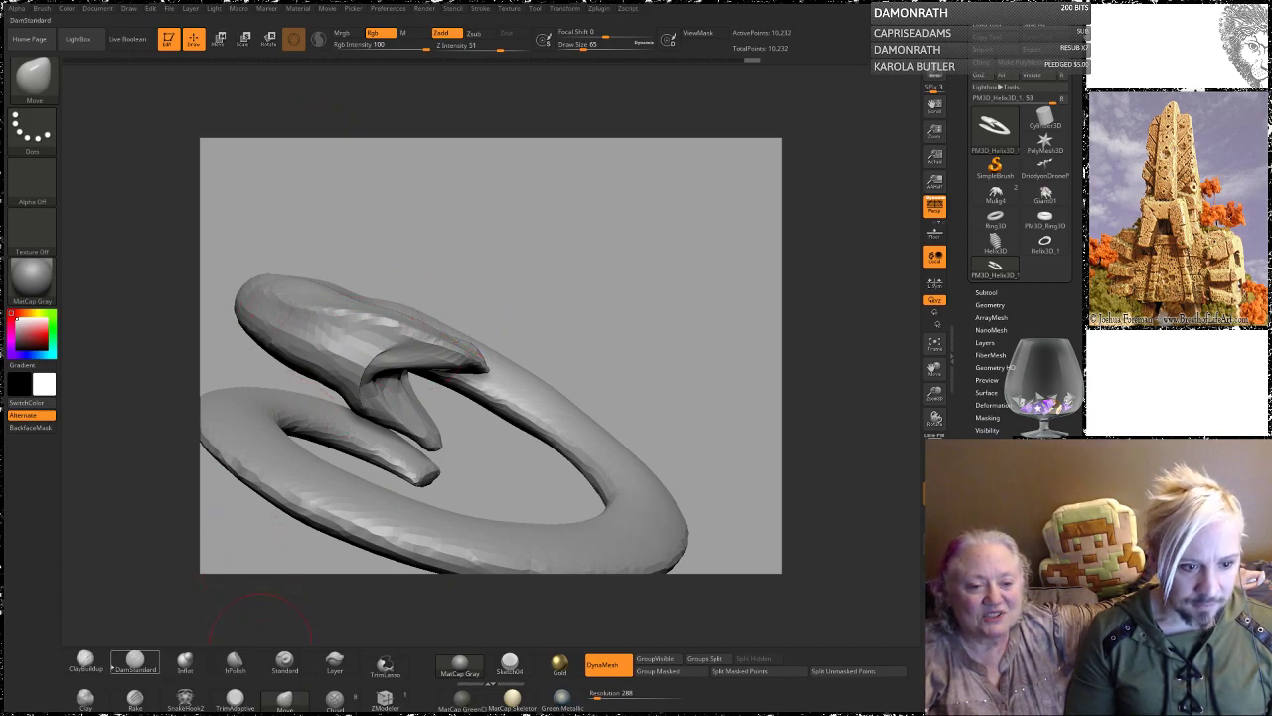
Step: Select the ClayBuildup brush and smooth the inside and corners of the mouth between the jaws
click(85, 659)
mouse_move(485, 194)
alt+mouse_down()
mouse_move(594, 229)
mouse_move(582, 174)
alt+mouse_up()
key(space)
mouse_move(497, 403)
mouse_down()
mouse_move(497, 416)
mouse_move(490, 374)
mouse_up()
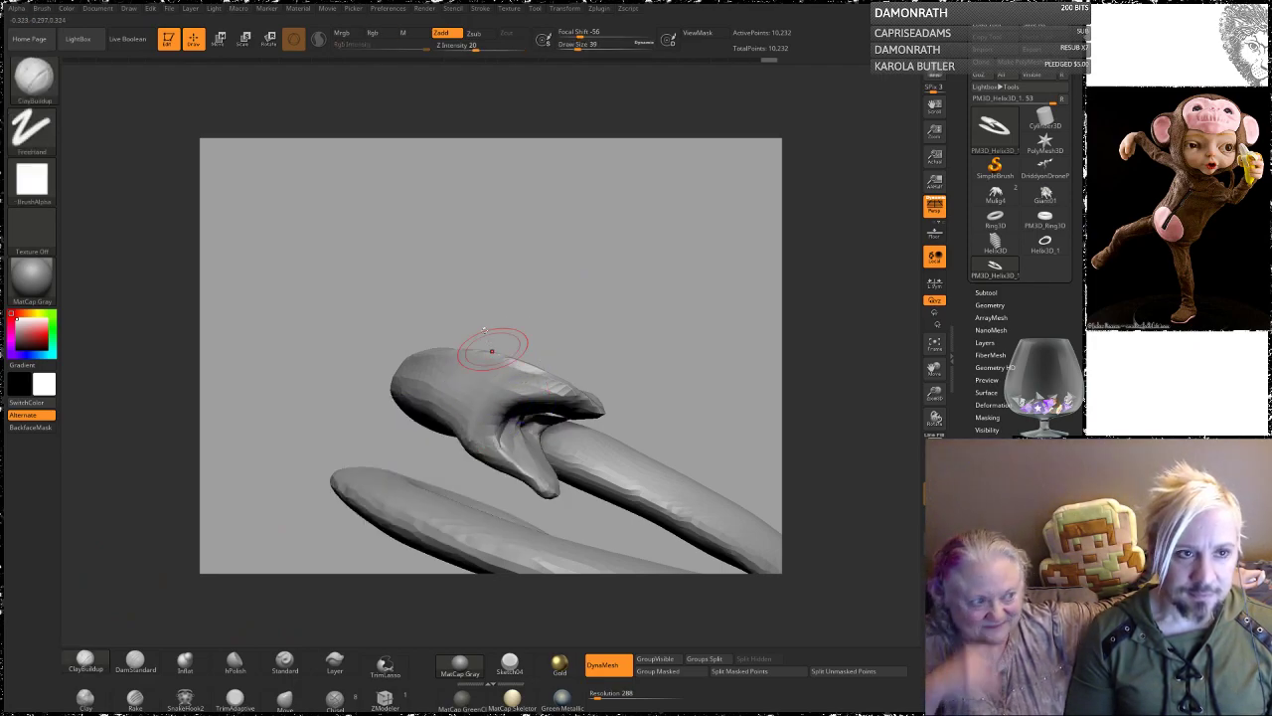
shift+drag(519, 422, 519, 426)
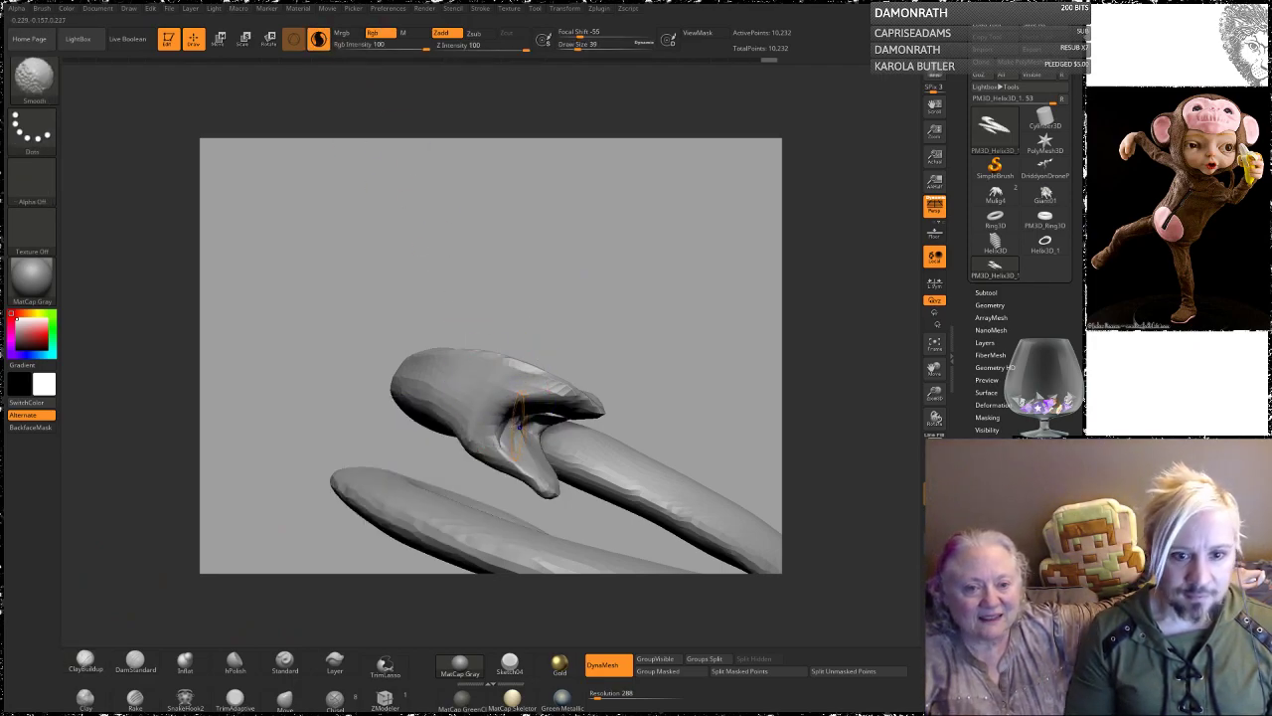
mouse_move(623, 319)
mouse_down()
mouse_move(541, 301)
mouse_move(572, 320)
mouse_up()
shift+drag(525, 431, 459, 402)
drag(408, 298, 441, 292)
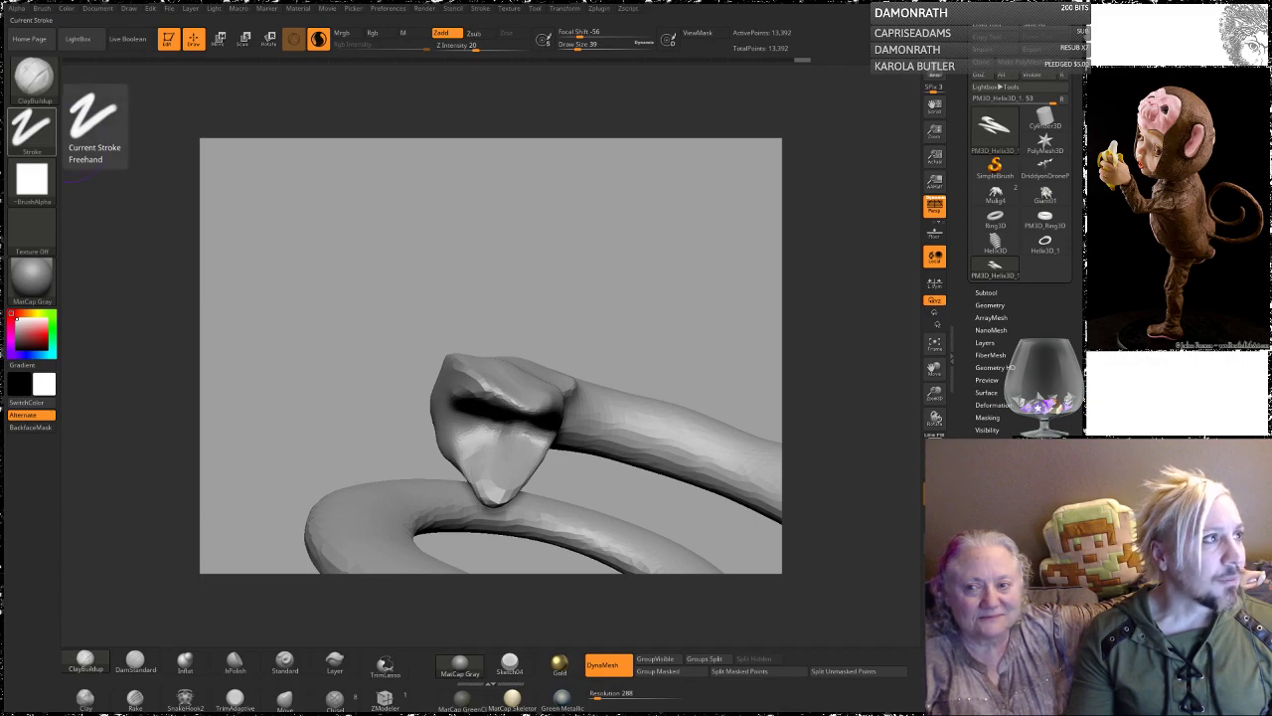
Step: Smooth the side of the snake's head along the edge of its upper jaw
drag(0, 171, 0, 100)
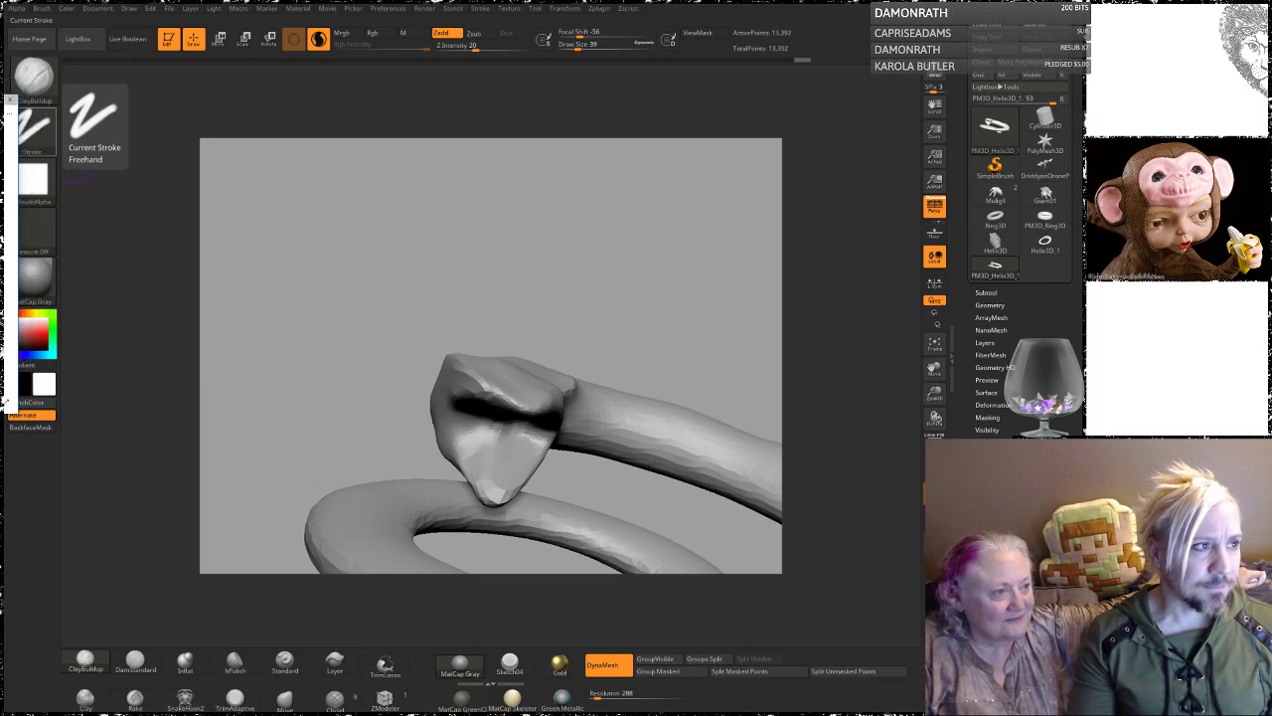
click(439, 282)
mouse_move(454, 244)
mouse_down()
mouse_move(419, 257)
mouse_move(453, 282)
mouse_up()
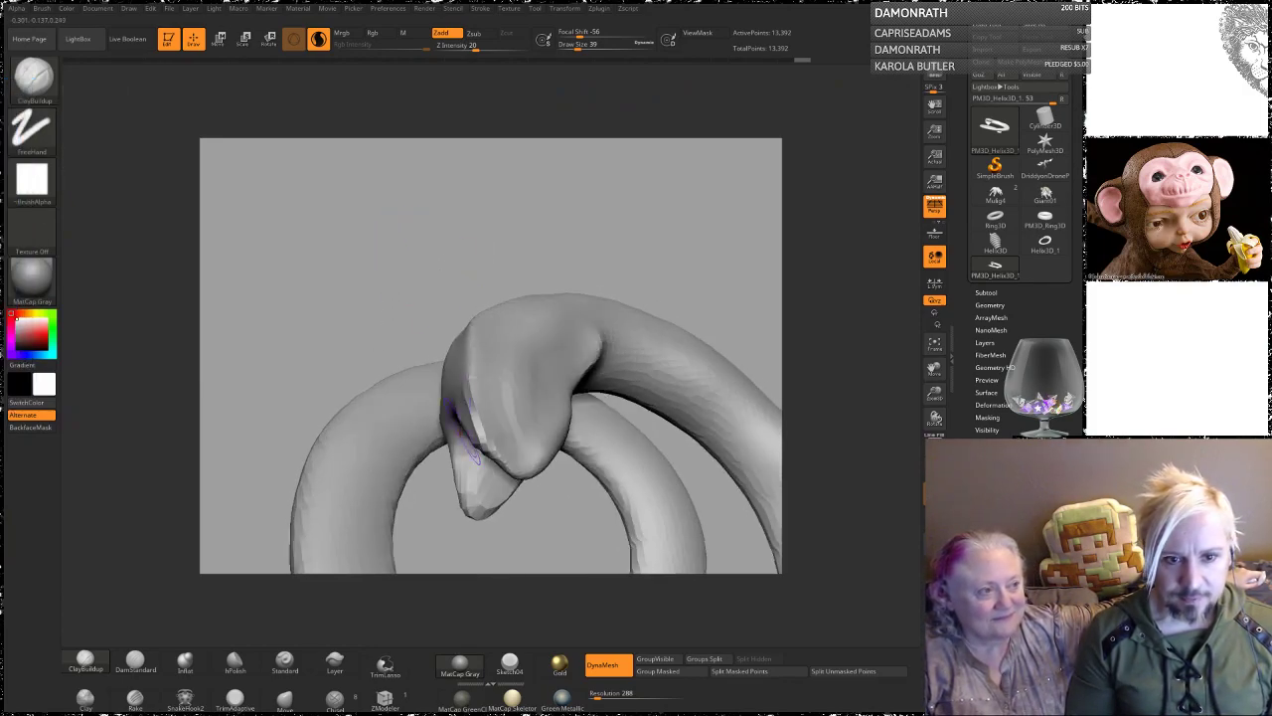
shift+drag(471, 397, 484, 445)
drag(586, 208, 517, 218)
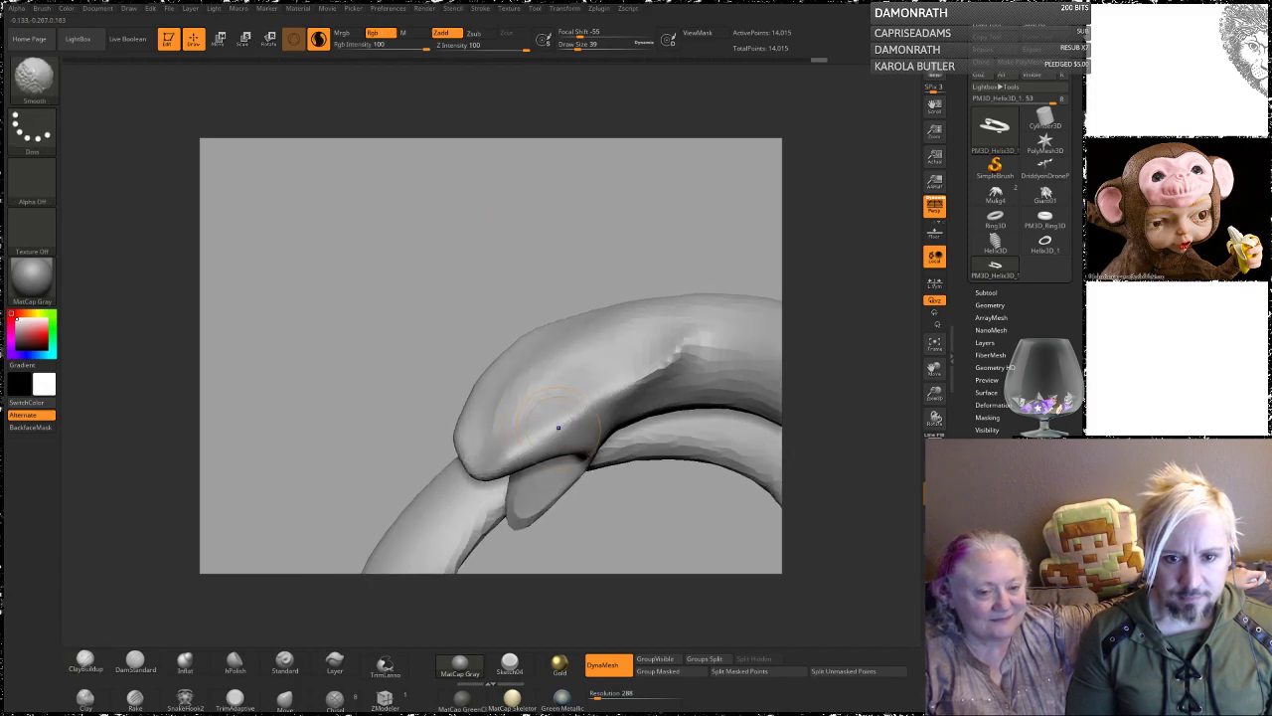
drag(386, 328, 497, 326)
mouse_move(537, 224)
mouse_down()
mouse_move(563, 235)
mouse_move(559, 262)
mouse_move(541, 263)
mouse_move(612, 249)
mouse_move(503, 287)
mouse_up()
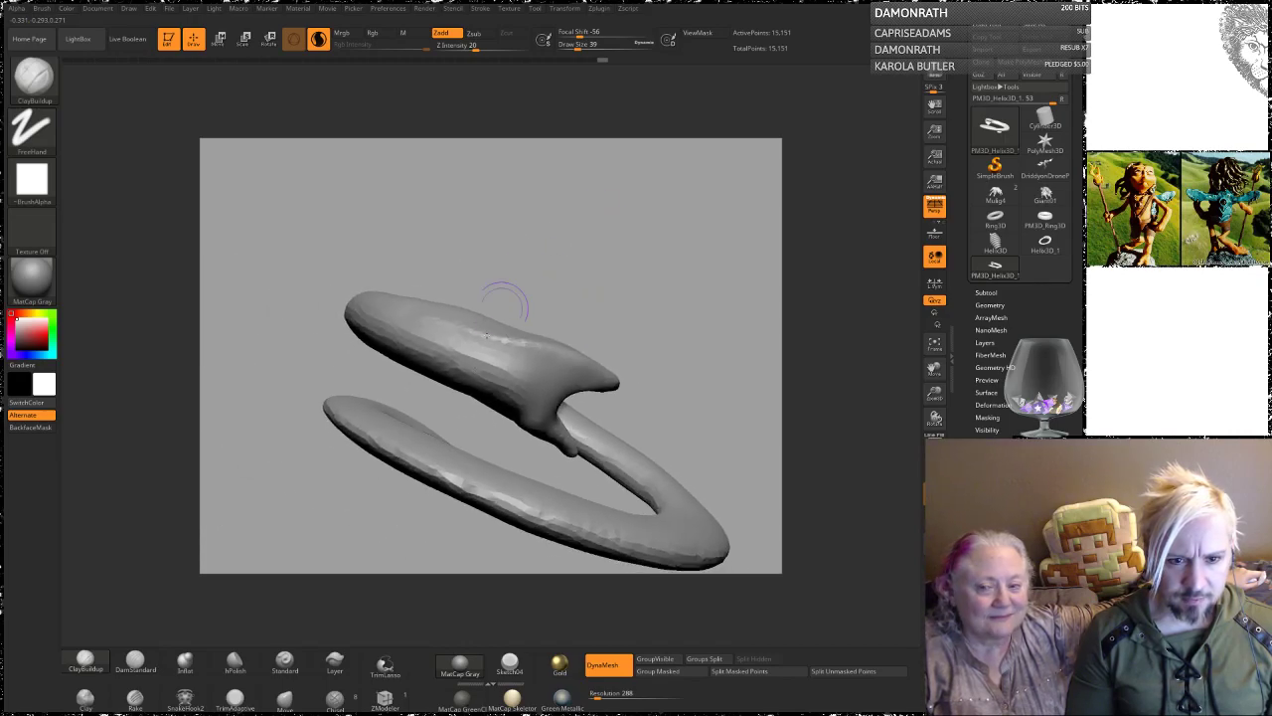
Step: Smooth the ridge on the neck just behind the snake's head
alt+drag(565, 223, 560, 266)
drag(580, 247, 567, 290)
shift+drag(427, 359, 460, 346)
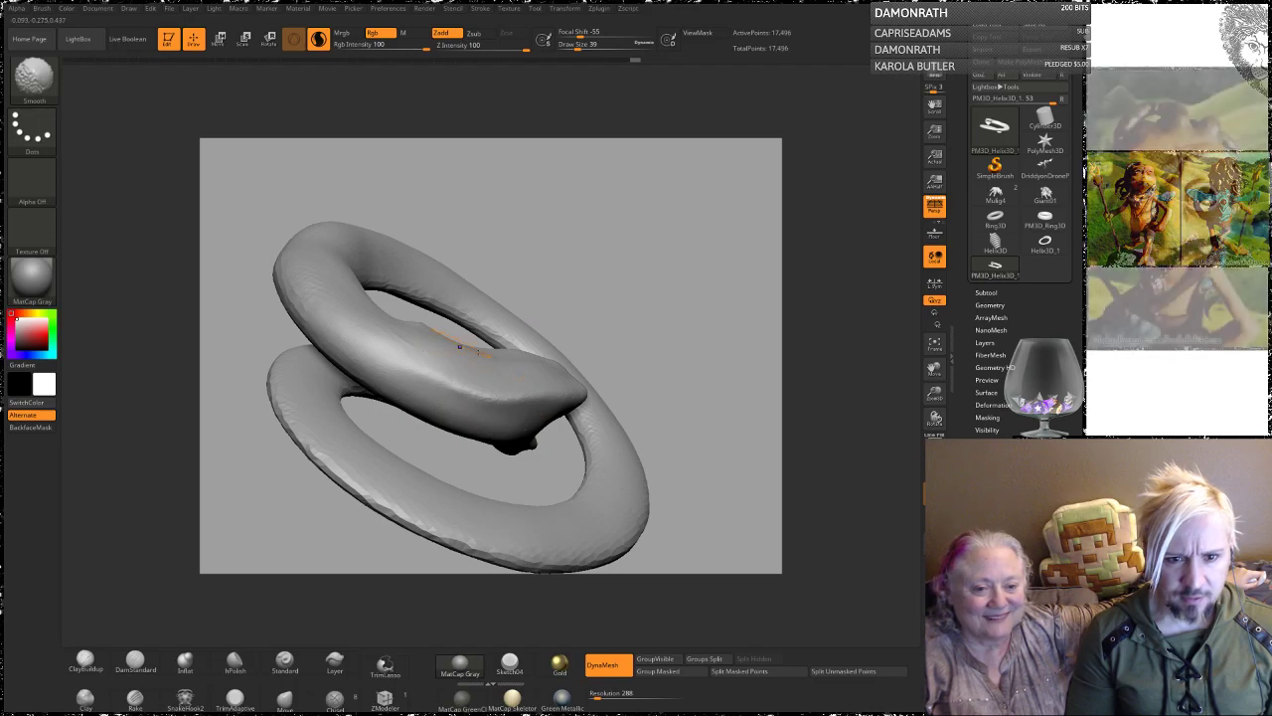
drag(617, 255, 604, 224)
mouse_move(609, 217)
mouse_down()
mouse_move(625, 213)
mouse_move(585, 214)
mouse_move(576, 228)
mouse_move(653, 265)
mouse_move(624, 256)
mouse_move(619, 224)
mouse_move(618, 235)
mouse_up()
Step: Pull up a small raised bump on each side of the head with the Move brush
click(285, 699)
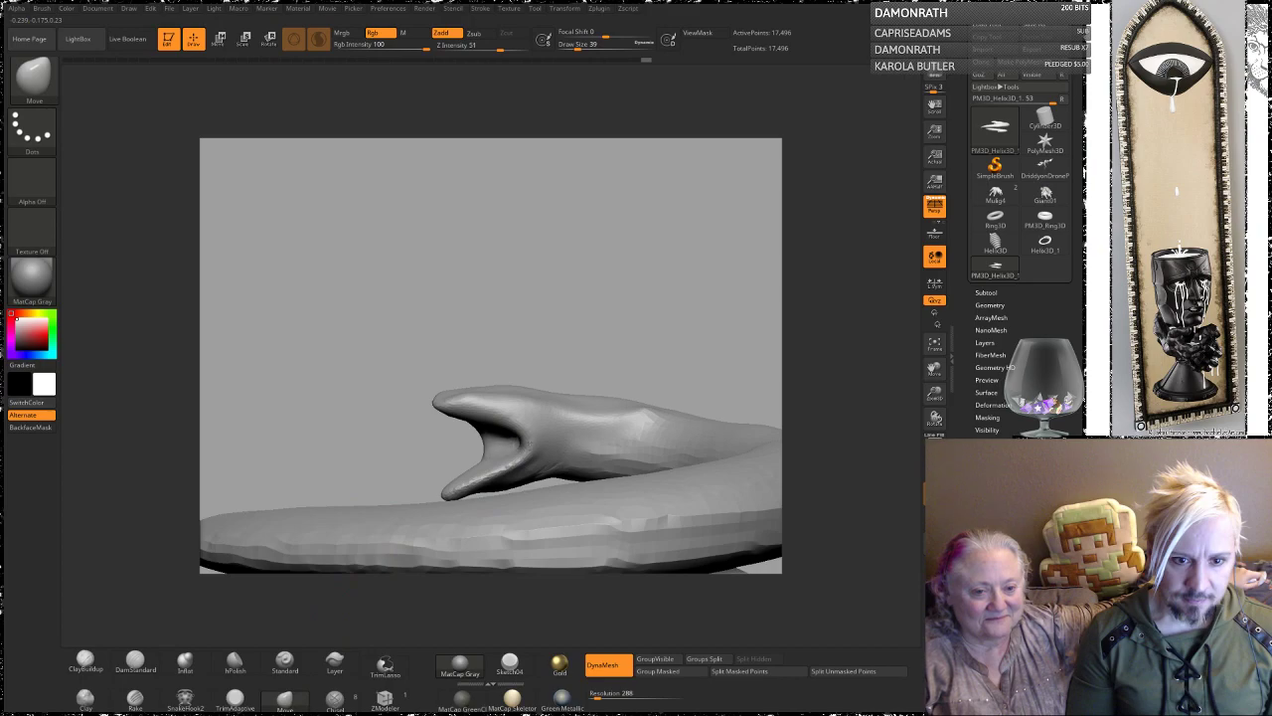
drag(518, 294, 558, 310)
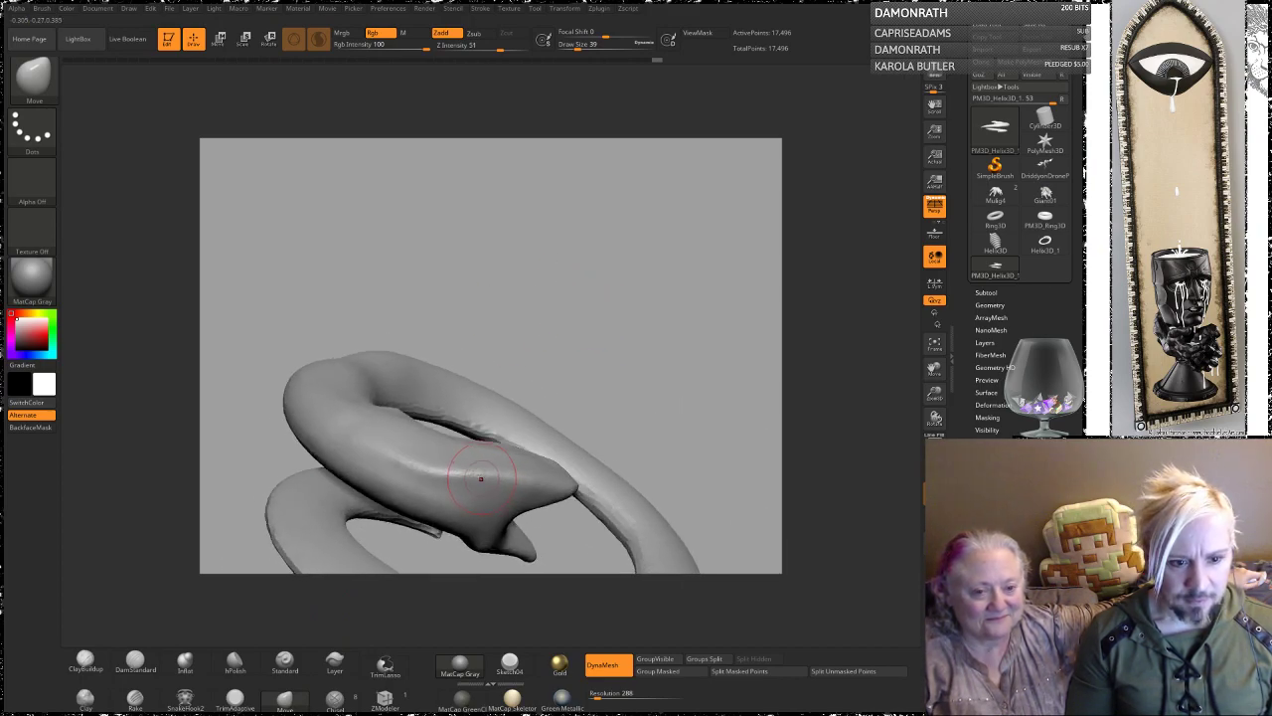
drag(476, 473, 470, 458)
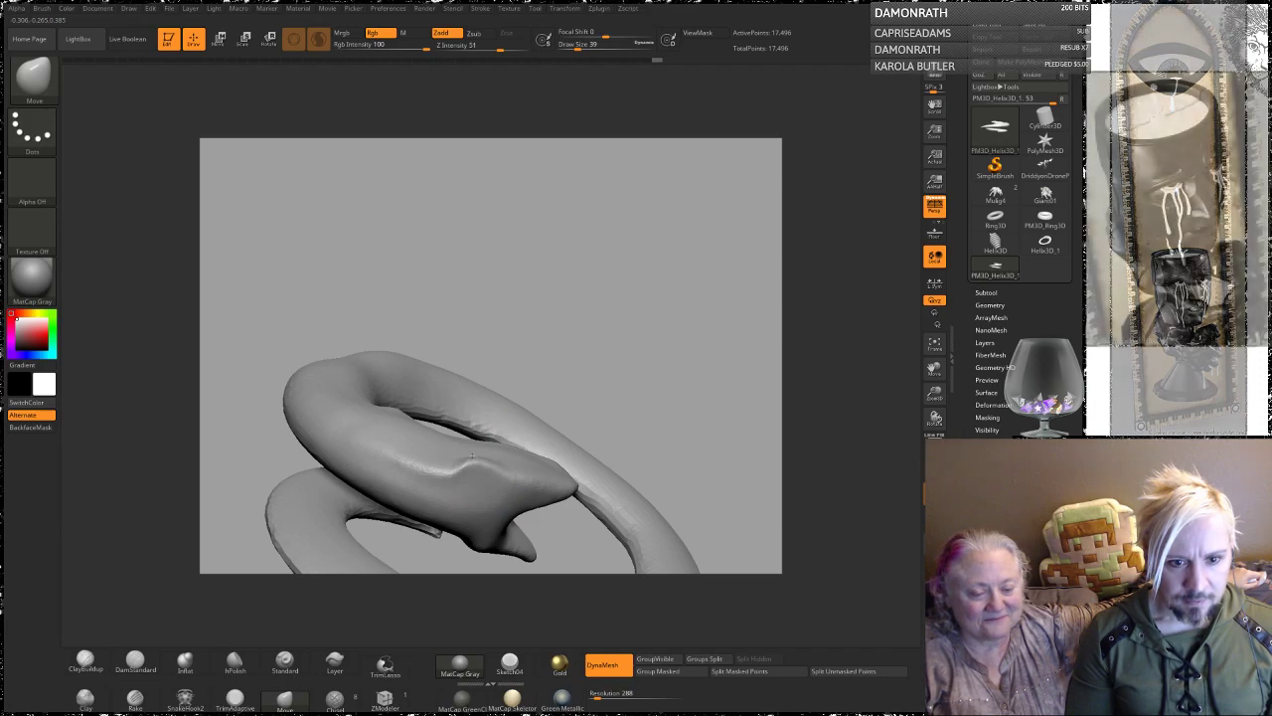
drag(607, 267, 561, 260)
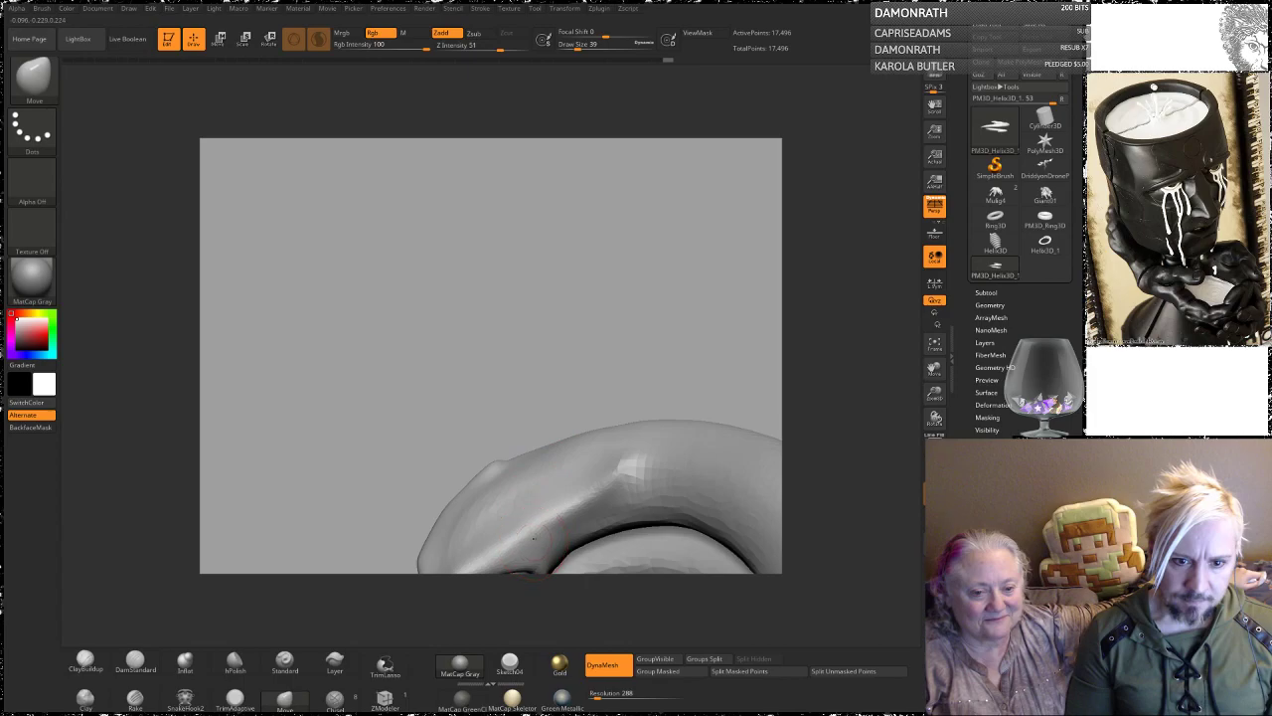
drag(524, 544, 536, 537)
alt+drag(561, 364, 546, 205)
drag(552, 247, 567, 232)
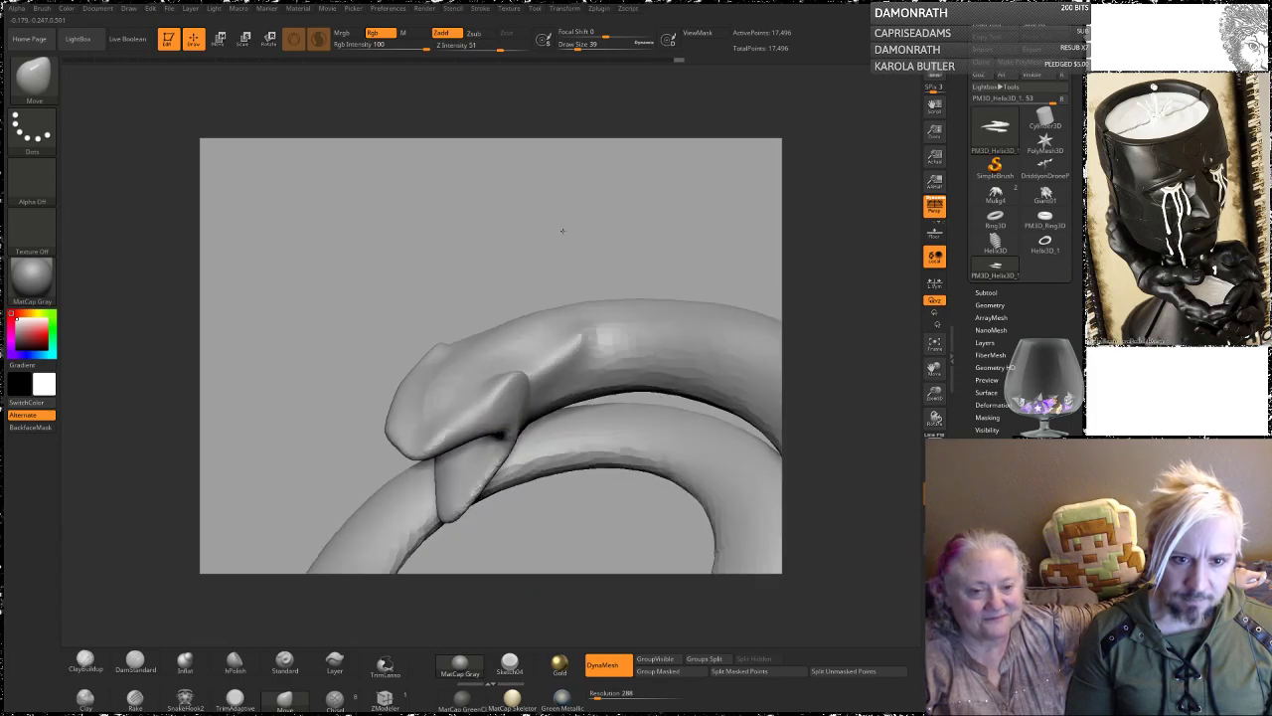
Step: Pull the back corners of the head upward into pointed horns and smooth their surface
drag(434, 354, 460, 289)
mouse_move(522, 378)
mouse_down()
mouse_move(535, 354)
mouse_move(501, 301)
mouse_up()
drag(500, 362, 518, 334)
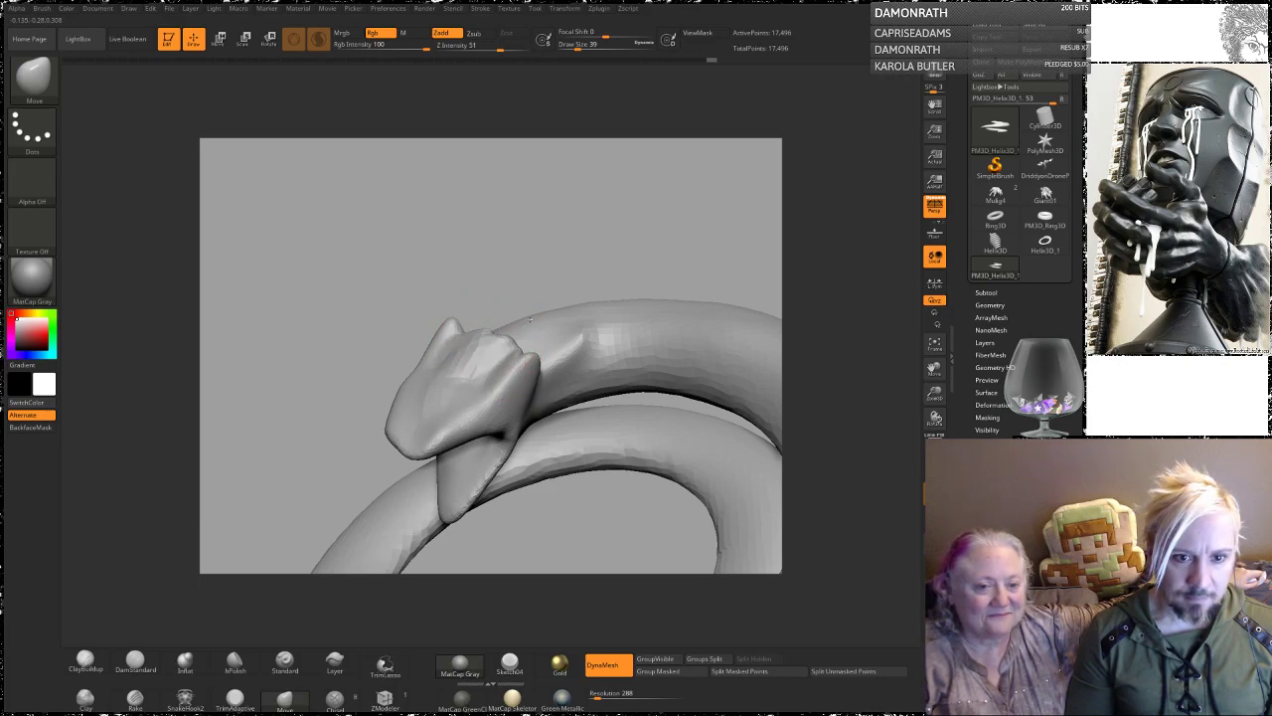
mouse_move(456, 239)
mouse_down()
mouse_move(548, 225)
mouse_move(549, 214)
mouse_move(558, 291)
mouse_up()
shift+drag(440, 350, 449, 372)
Step: Smooth the neck behind the horns and the faceted surface of the snake's coiled body
mouse_move(692, 288)
mouse_down()
mouse_move(684, 428)
mouse_move(666, 462)
mouse_up()
shift+drag(384, 364, 366, 368)
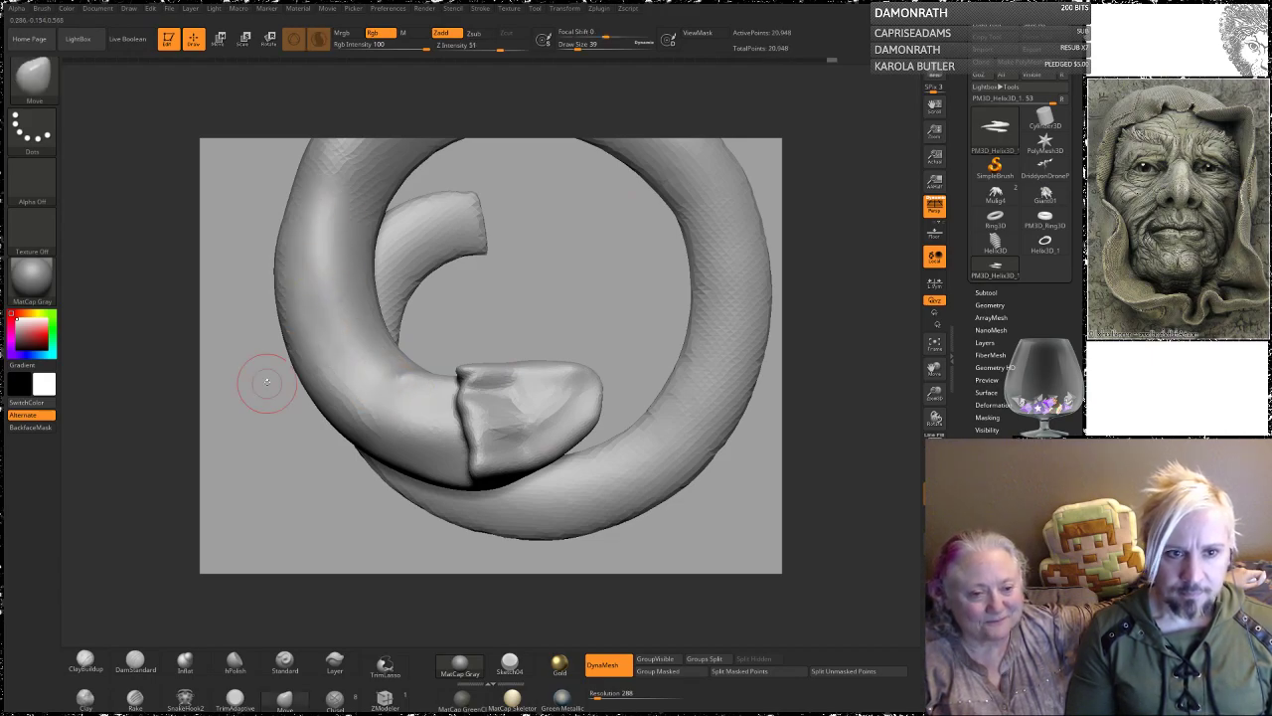
drag(268, 383, 312, 364)
shift+drag(463, 234, 454, 256)
mouse_move(525, 443)
alt+mouse_down()
mouse_move(557, 276)
mouse_move(547, 154)
mouse_move(547, 262)
mouse_move(596, 390)
alt+mouse_up()
mouse_move(586, 307)
shift+mouse_down()
mouse_move(489, 316)
mouse_move(602, 343)
shift+mouse_up()
drag(645, 259, 636, 171)
shift+drag(575, 350, 534, 365)
Step: Smooth the side of the snake from the base of the jaw back along the neck
mouse_move(647, 295)
mouse_down()
mouse_move(601, 306)
mouse_move(611, 250)
mouse_move(519, 254)
mouse_up()
drag(601, 248, 505, 346)
drag(288, 371, 452, 328)
alt+drag(457, 261, 543, 204)
drag(634, 194, 594, 227)
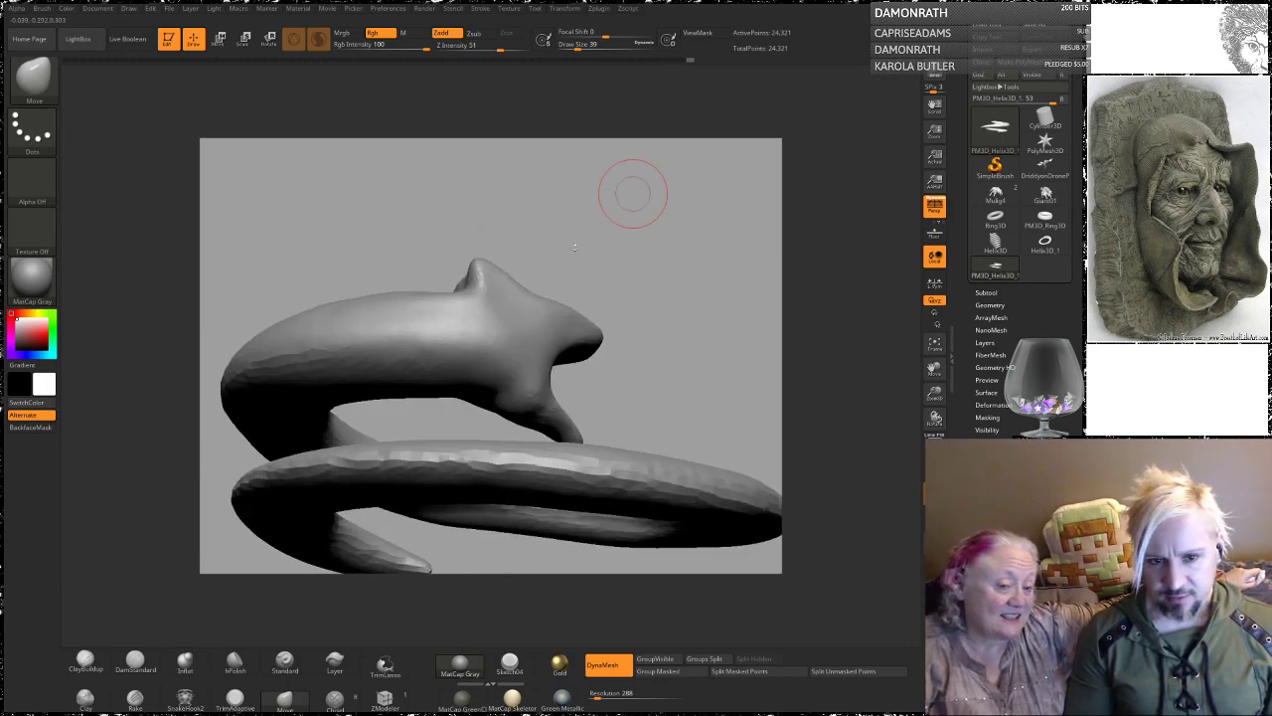
mouse_move(527, 386)
shift+mouse_down()
mouse_move(530, 398)
mouse_move(293, 354)
shift+mouse_up()
Step: Pull the two rear corners of the head farther outward with the Move brush to lengthen the horns
ctrl+drag(636, 203, 676, 243)
mouse_move(593, 193)
alt+mouse_down()
mouse_move(585, 226)
mouse_move(535, 269)
mouse_move(512, 333)
alt+mouse_up()
drag(483, 233, 422, 214)
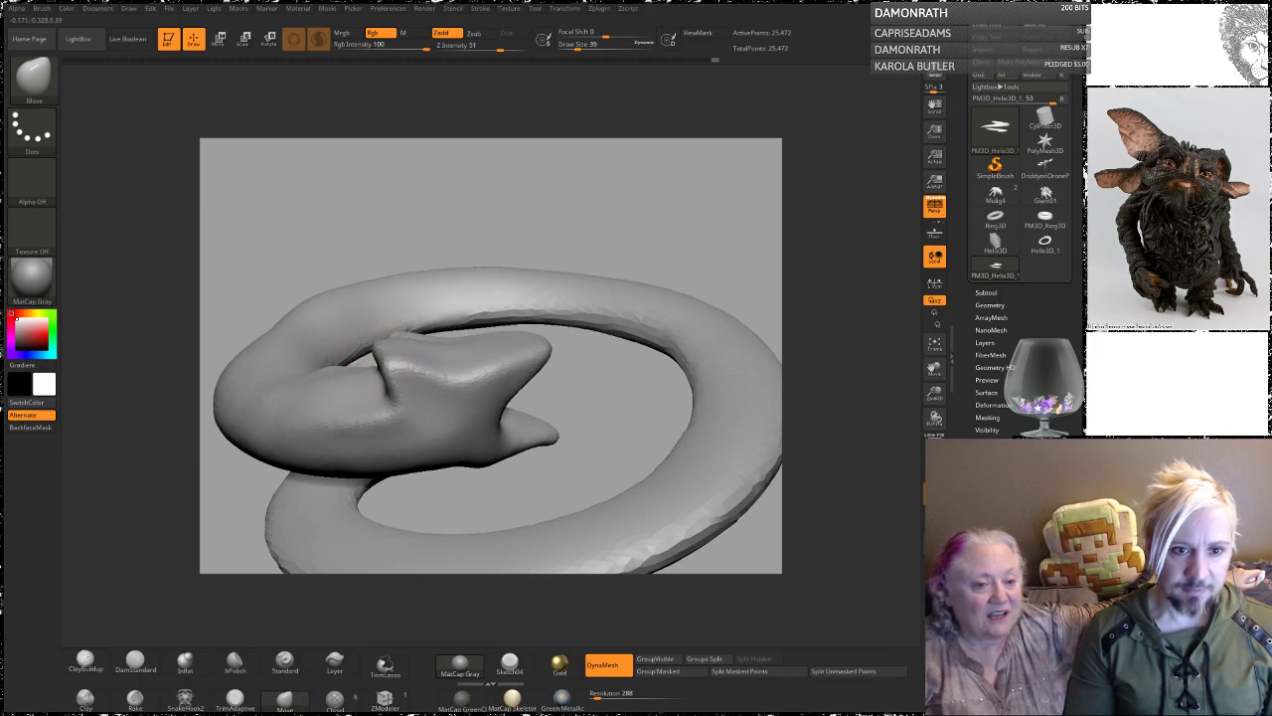
mouse_move(454, 180)
mouse_down()
mouse_move(441, 209)
mouse_move(454, 250)
mouse_up()
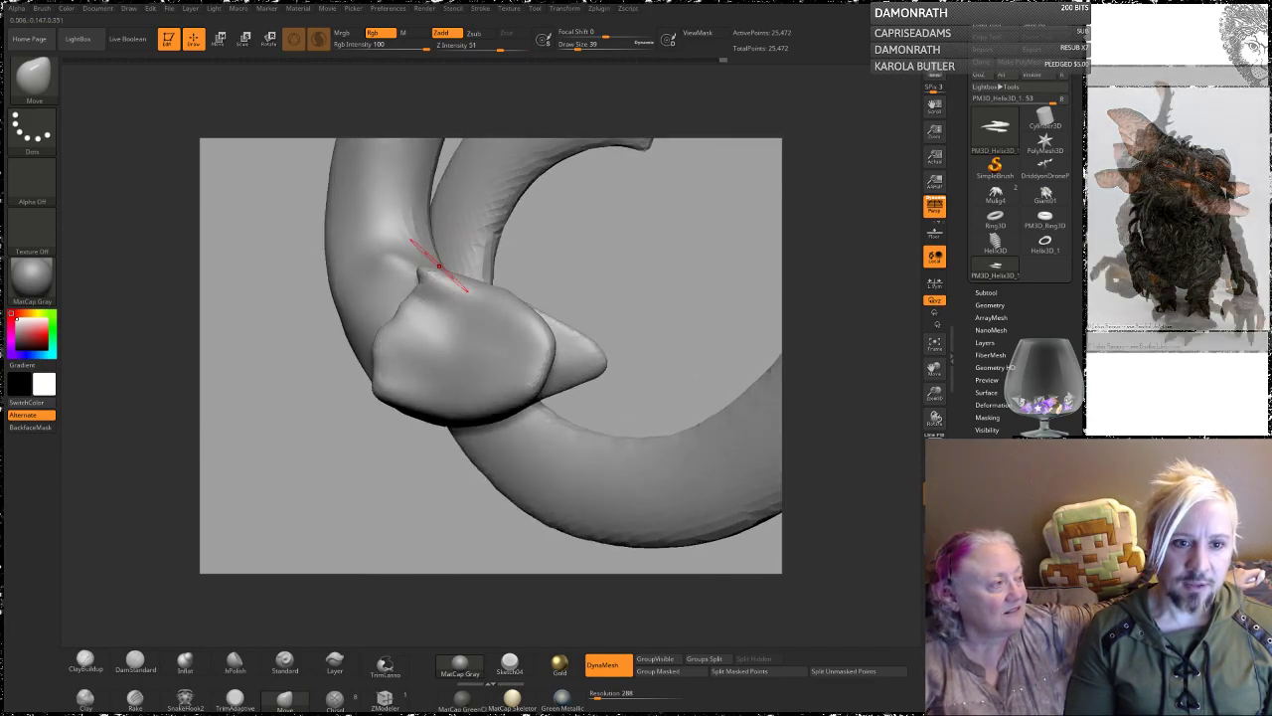
drag(412, 307, 419, 302)
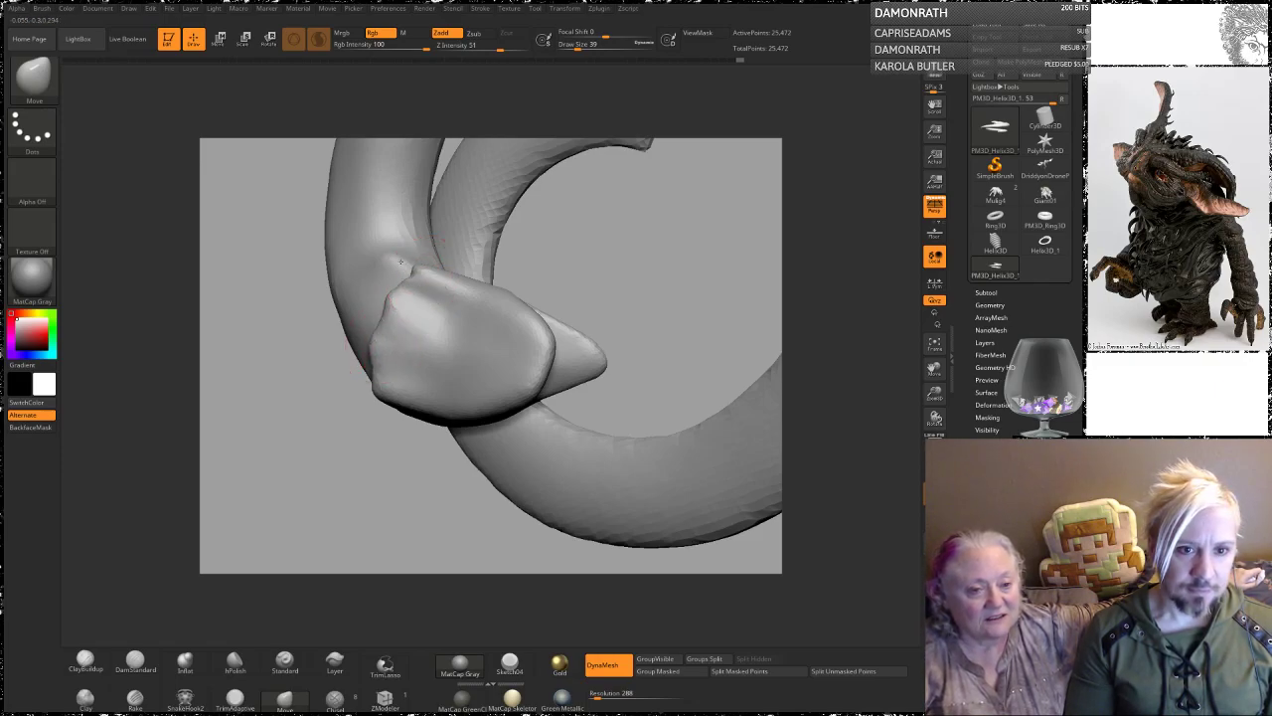
drag(380, 388, 353, 368)
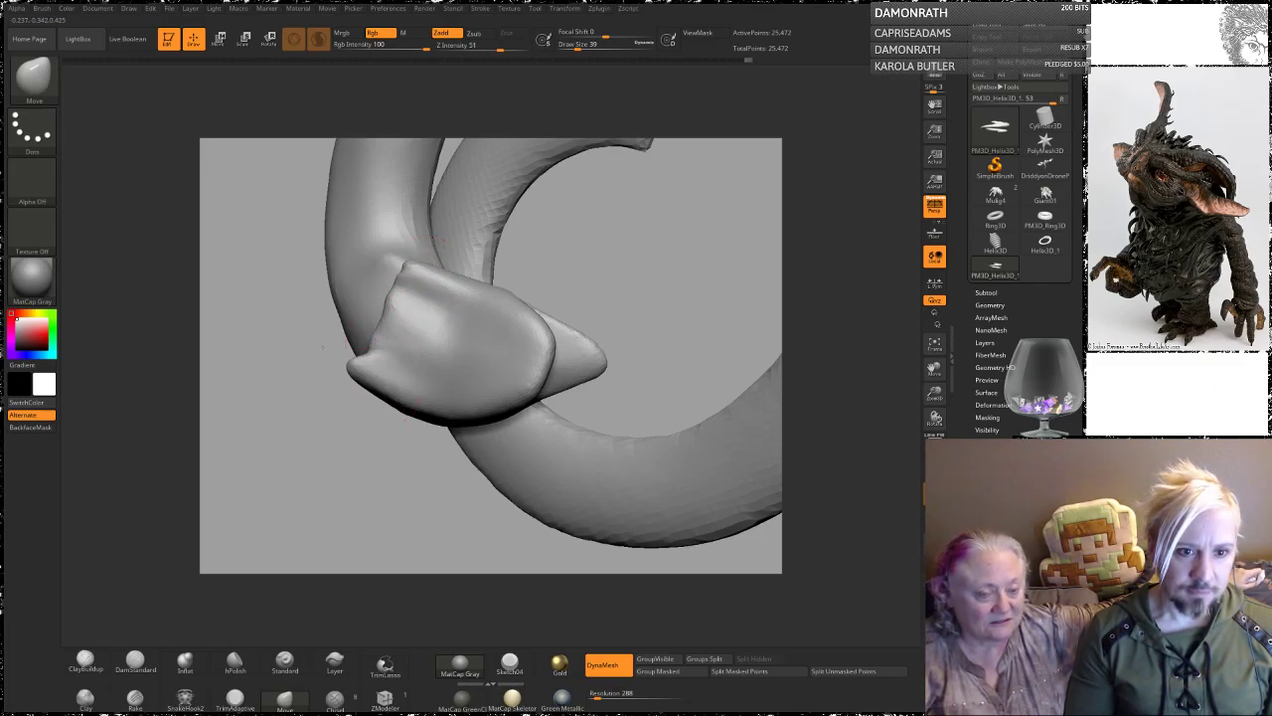
Step: Refine the shape of the snake's jaws and head profile with further Move brush pulls
mouse_move(578, 283)
mouse_down()
mouse_move(571, 204)
mouse_move(585, 280)
mouse_up()
mouse_move(577, 378)
mouse_down()
mouse_move(574, 393)
mouse_move(602, 396)
mouse_up()
drag(650, 332, 637, 276)
mouse_move(565, 393)
mouse_down()
mouse_move(558, 402)
mouse_move(594, 405)
mouse_up()
mouse_move(646, 324)
mouse_down()
mouse_move(676, 212)
mouse_move(652, 256)
mouse_up()
alt+drag(625, 205, 556, 279)
drag(488, 252, 538, 258)
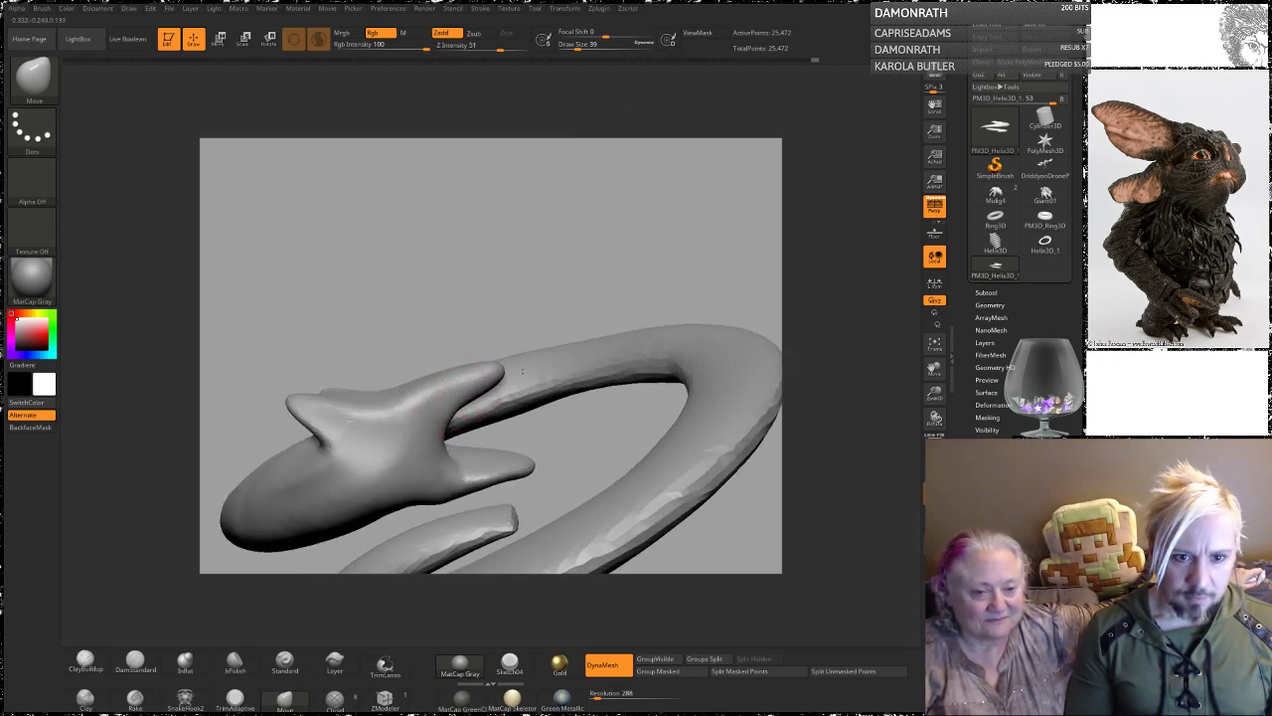
mouse_move(561, 253)
mouse_down()
mouse_move(392, 335)
mouse_move(425, 331)
mouse_up()
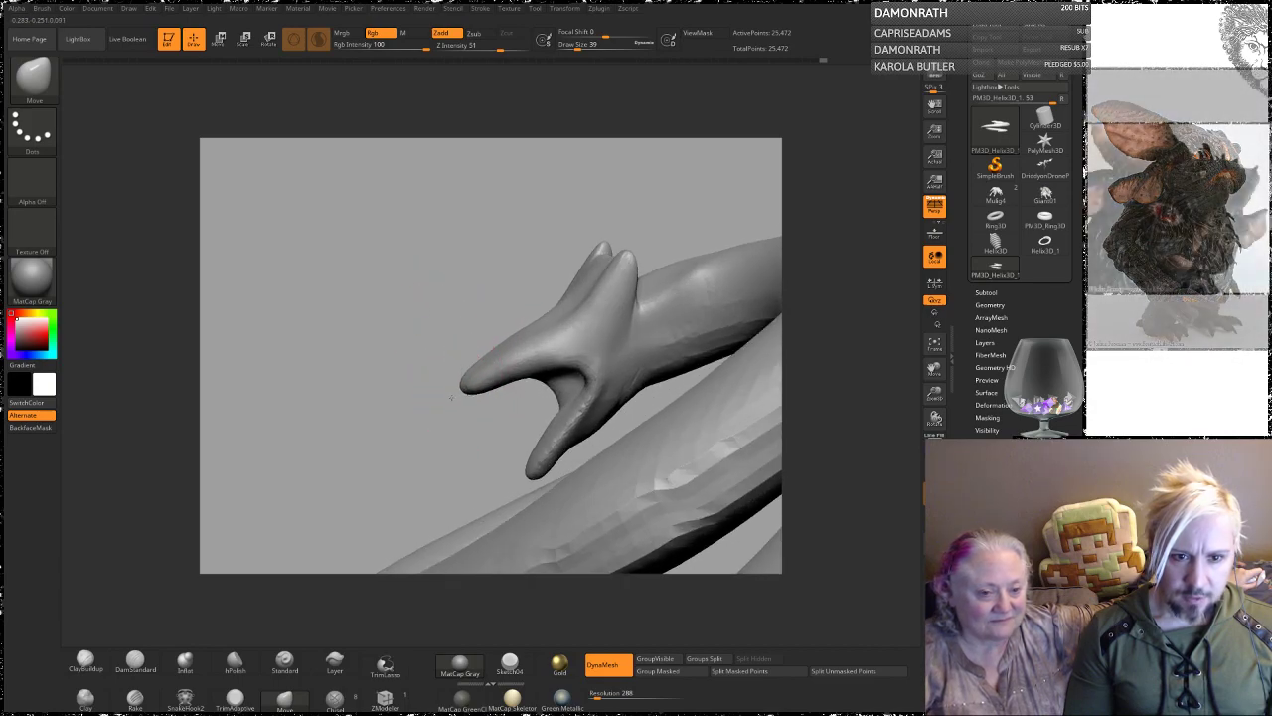
Step: Smooth the head around the jaws and the base of the horns
drag(416, 303, 462, 326)
right_drag(462, 326, 471, 341)
shift+drag(423, 412, 405, 397)
drag(471, 495, 422, 398)
mouse_move(568, 184)
mouse_down()
mouse_move(588, 184)
mouse_move(577, 181)
mouse_up()
shift+drag(390, 271, 412, 242)
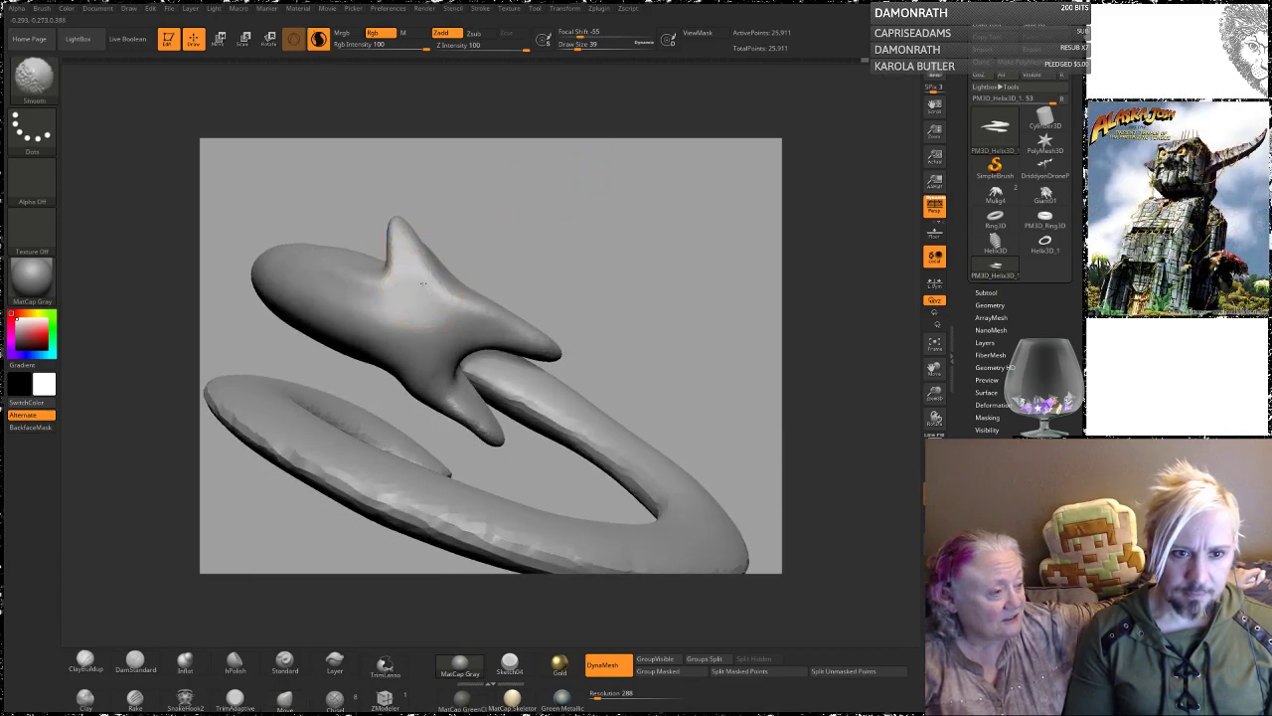
alt+drag(565, 253, 563, 266)
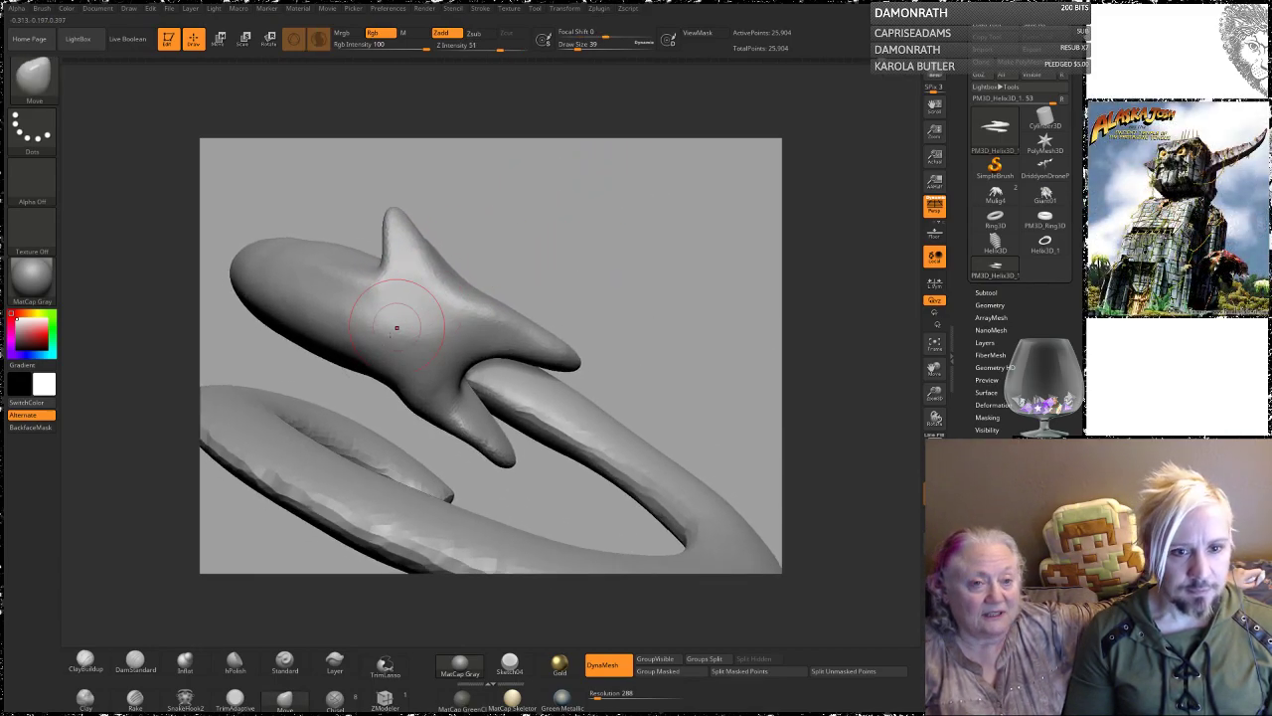
Step: Sculpt a round eye with surrounding lid folds and a brow ridge toward the horn, using ClayBuildup at draw size 16
click(86, 660)
right_click(470, 275)
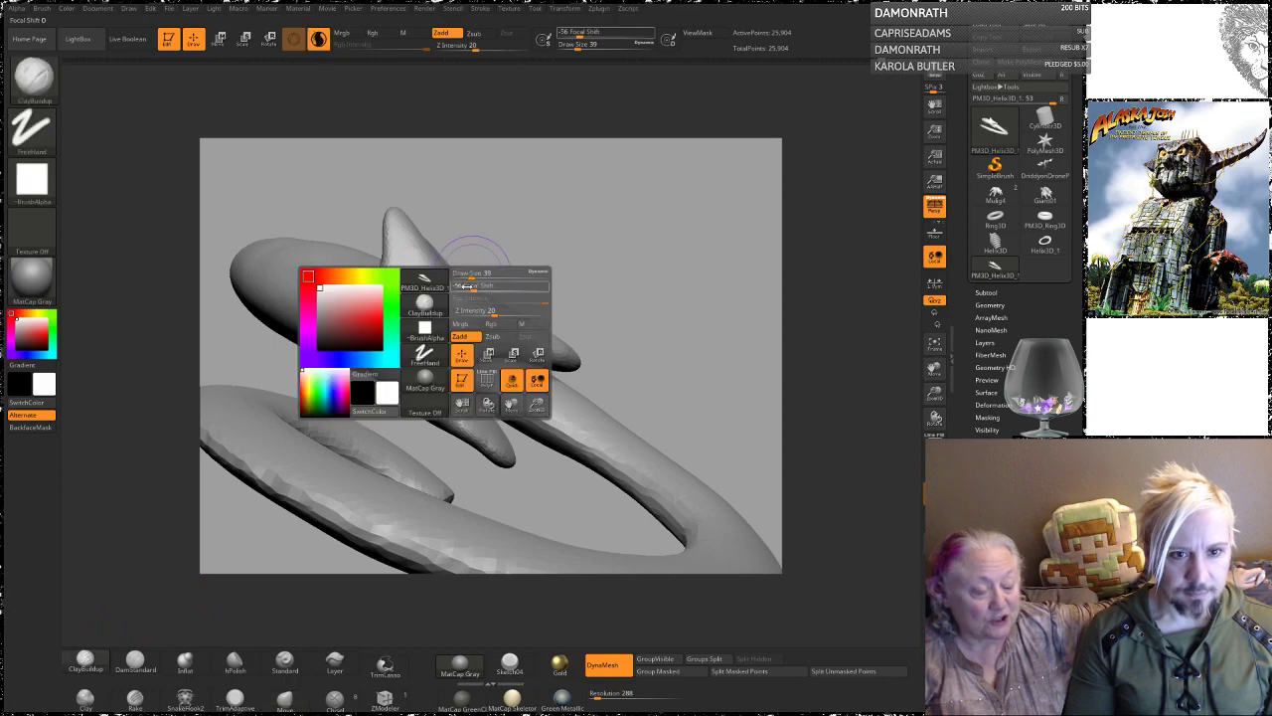
drag(470, 276, 435, 314)
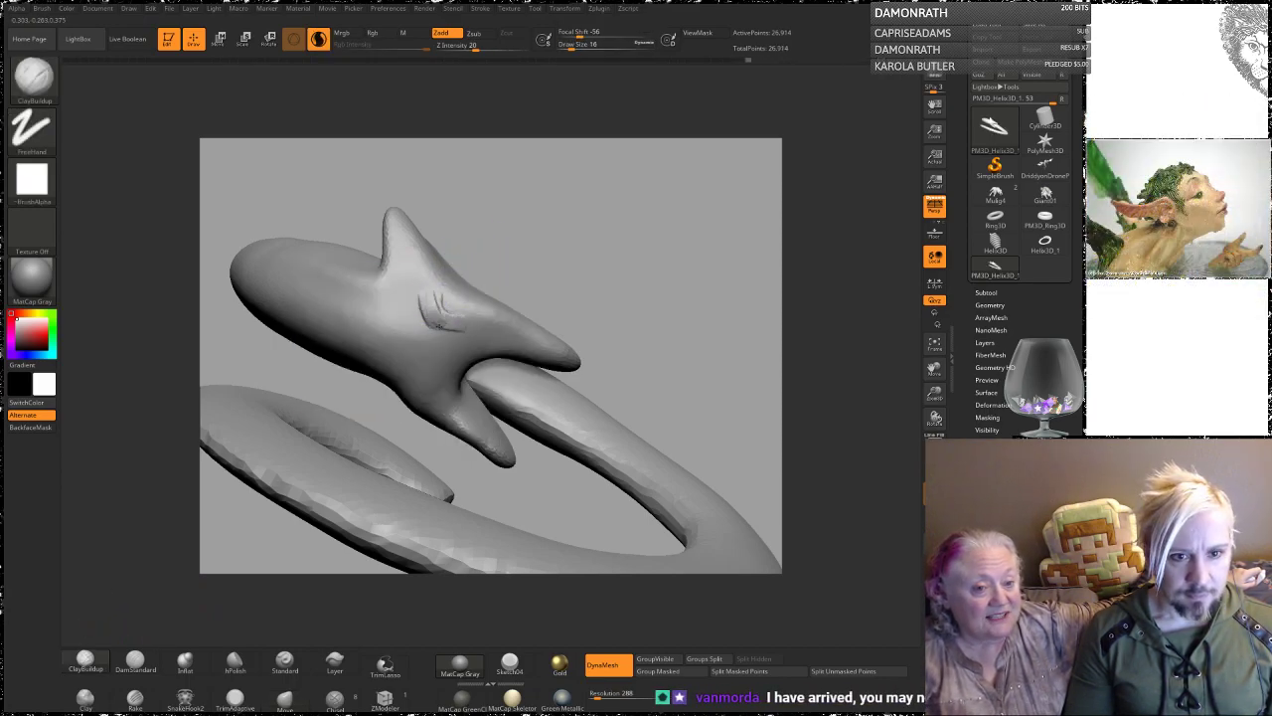
drag(433, 308, 433, 320)
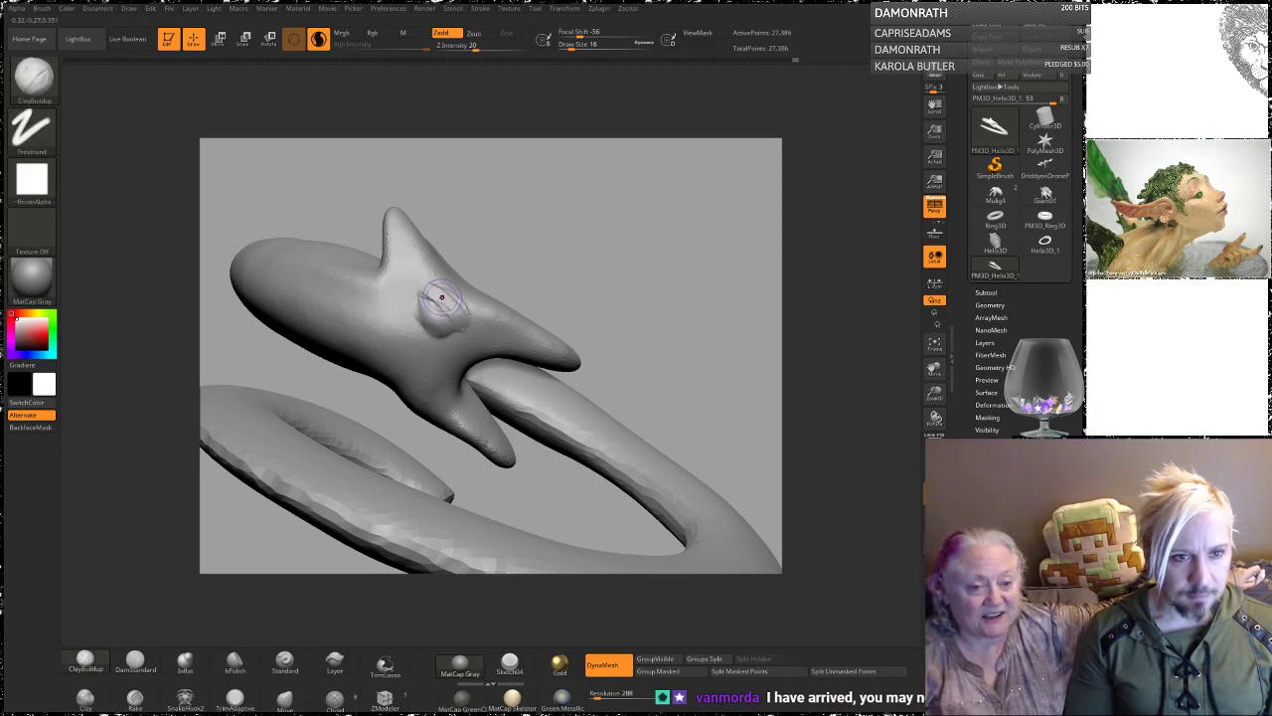
mouse_move(419, 296)
mouse_down()
mouse_move(409, 316)
mouse_move(429, 336)
mouse_up()
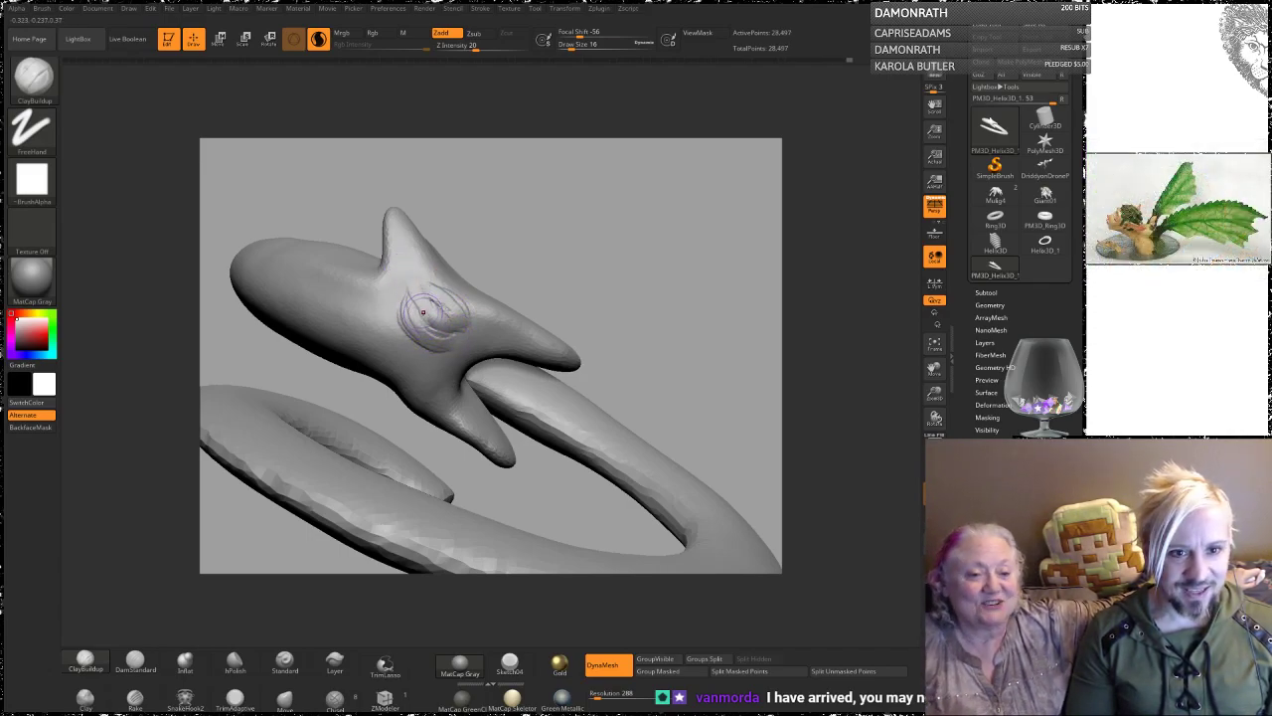
drag(392, 232, 430, 279)
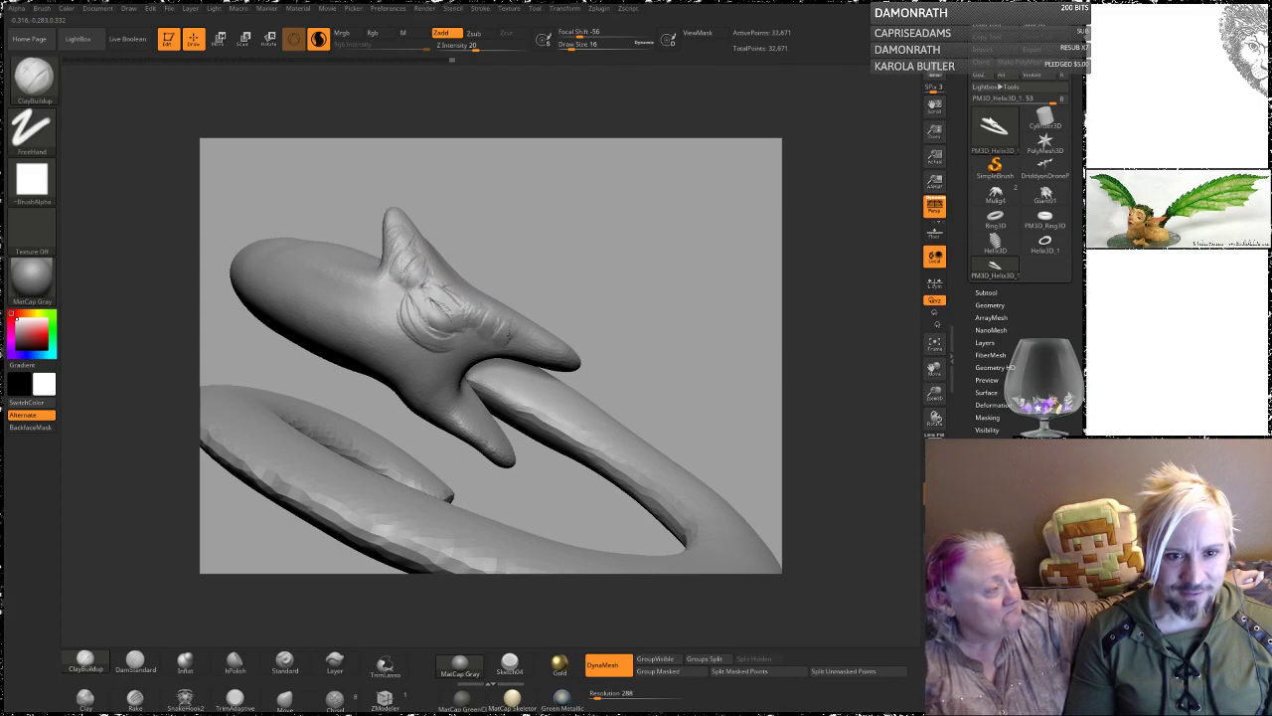
Step: Examine the snake's head and the whole coil from above, the front and the side
alt+drag(616, 294, 658, 203)
alt+drag(658, 203, 517, 342)
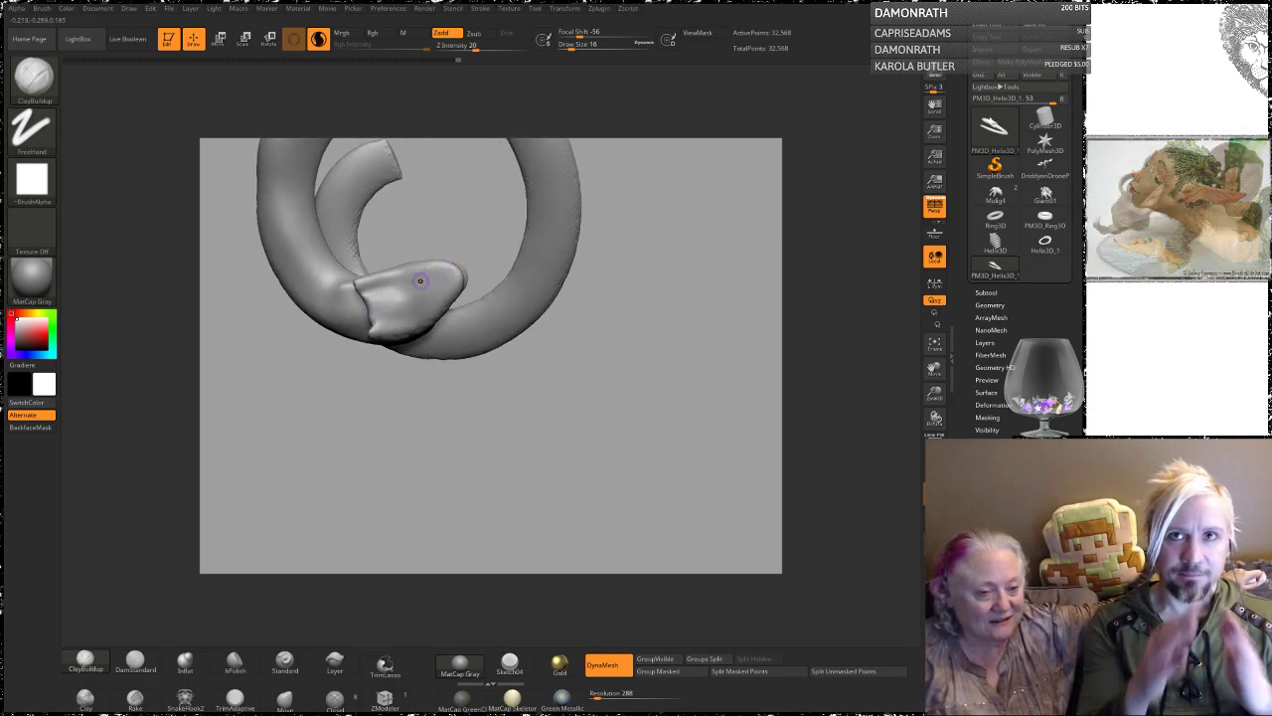
drag(447, 234, 416, 123)
drag(471, 173, 427, 336)
drag(345, 316, 438, 318)
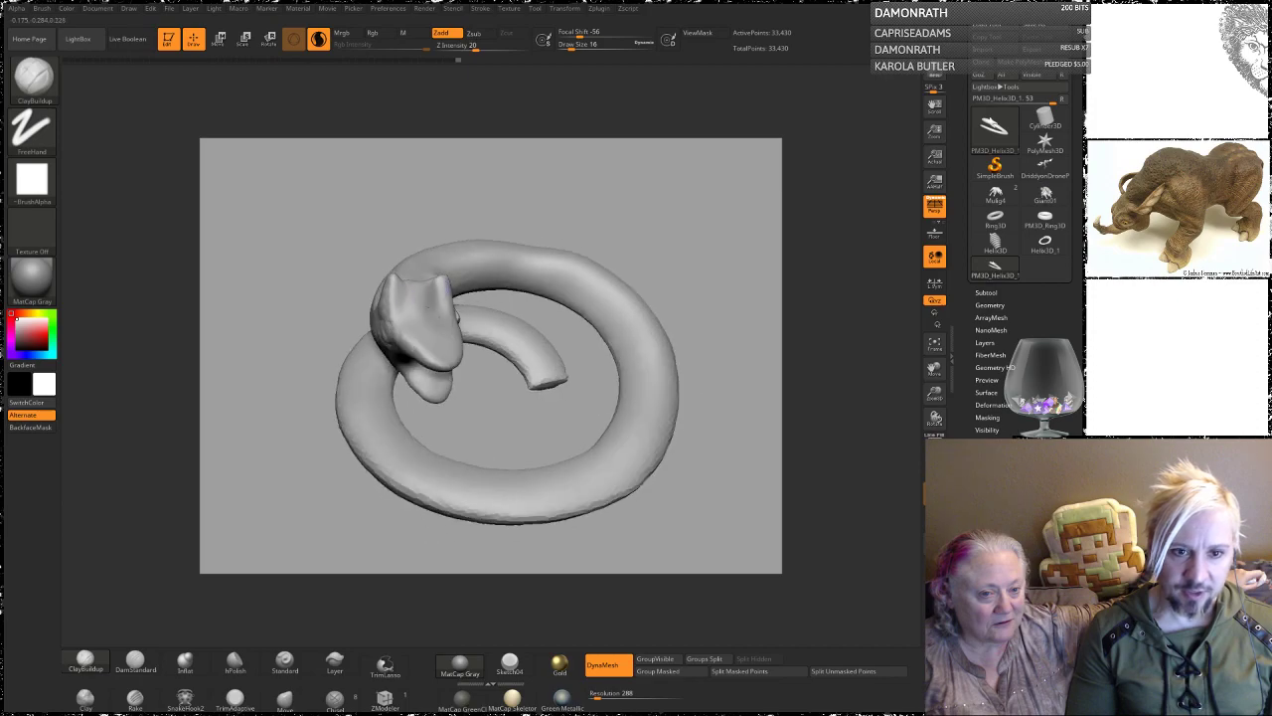
drag(522, 208, 560, 260)
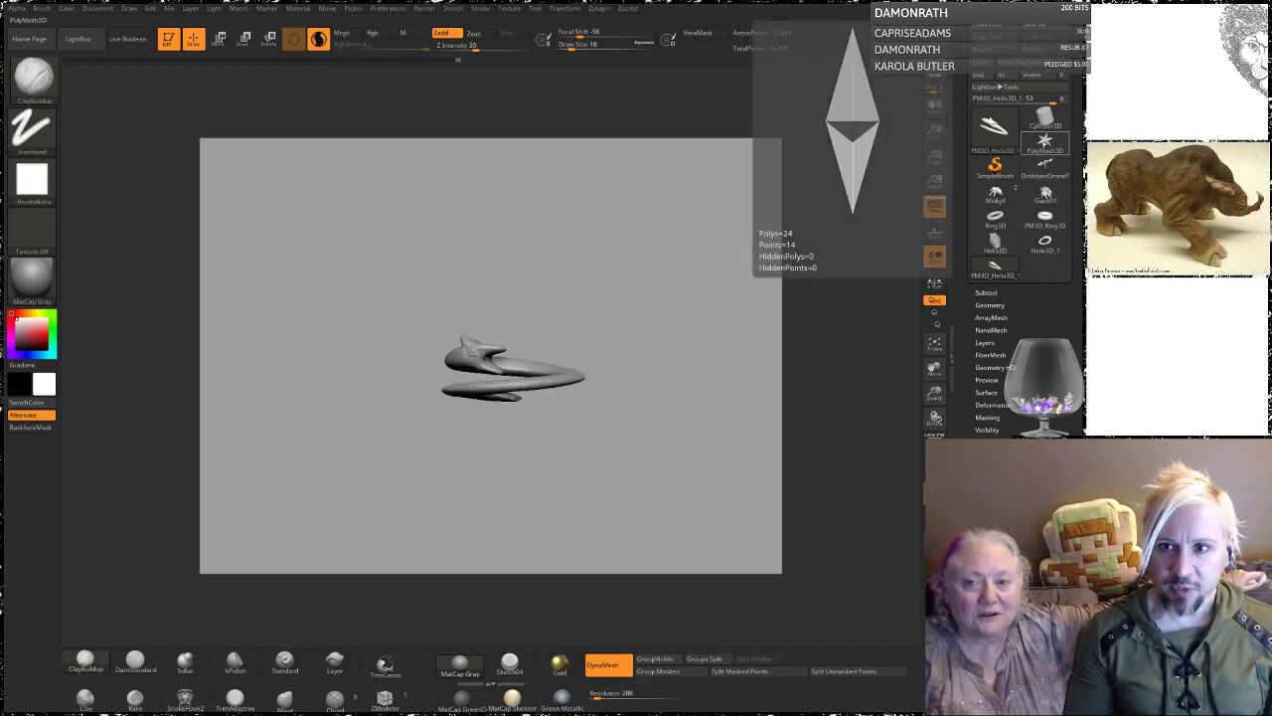
Step: Load a Cylinder3D primitive, enable local symmetry and convert the cylinder to a PolyMesh3D
click(1045, 144)
click(1034, 124)
drag(695, 296, 715, 377)
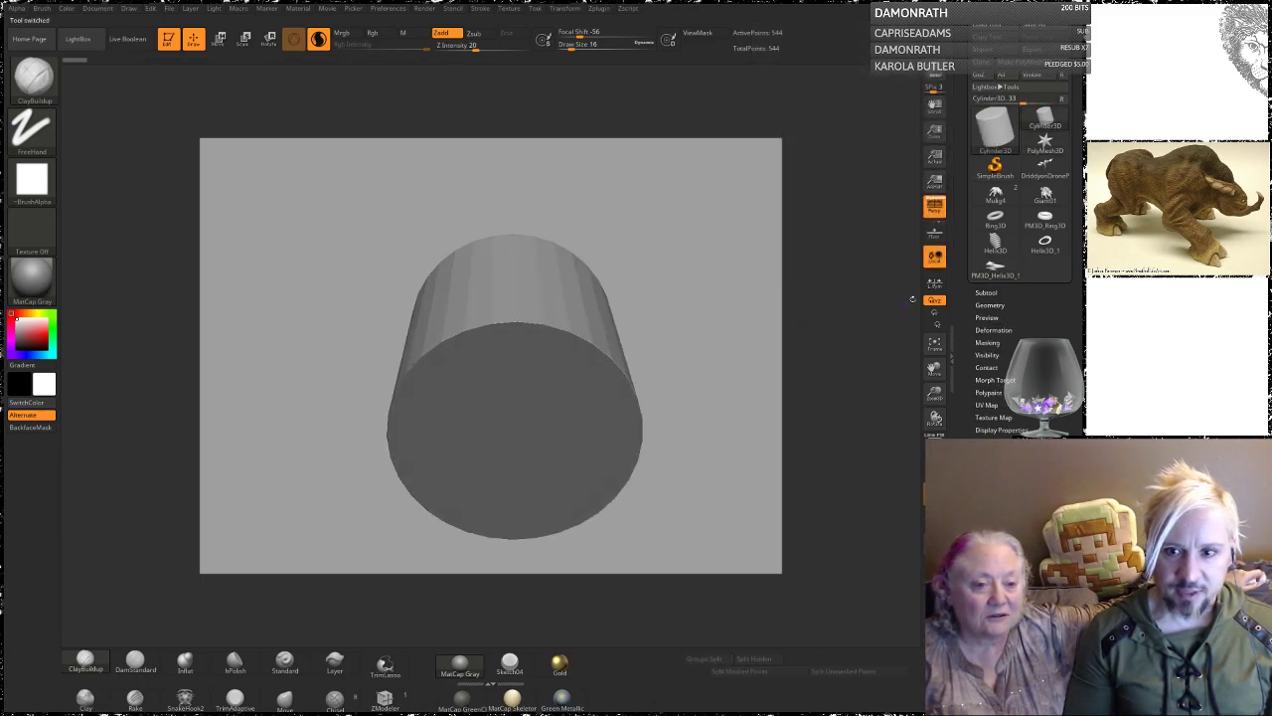
click(935, 286)
alt+drag(690, 327, 713, 264)
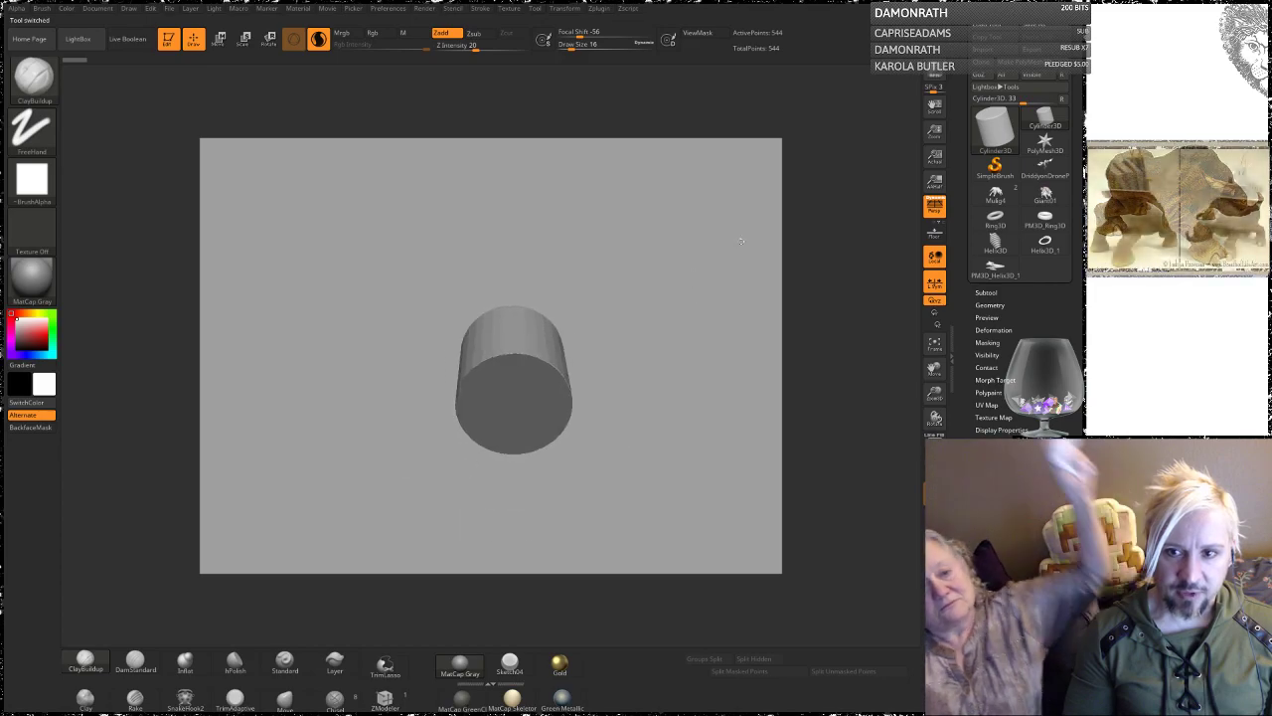
click(1030, 63)
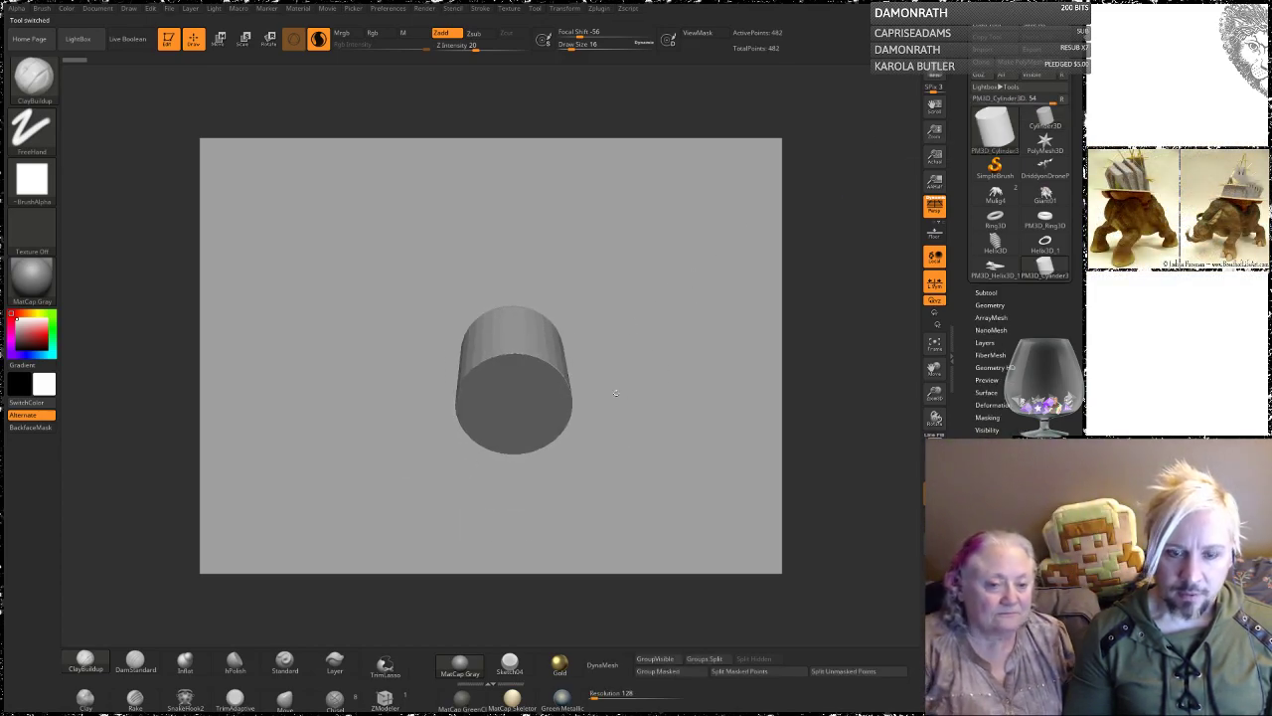
drag(651, 455, 653, 434)
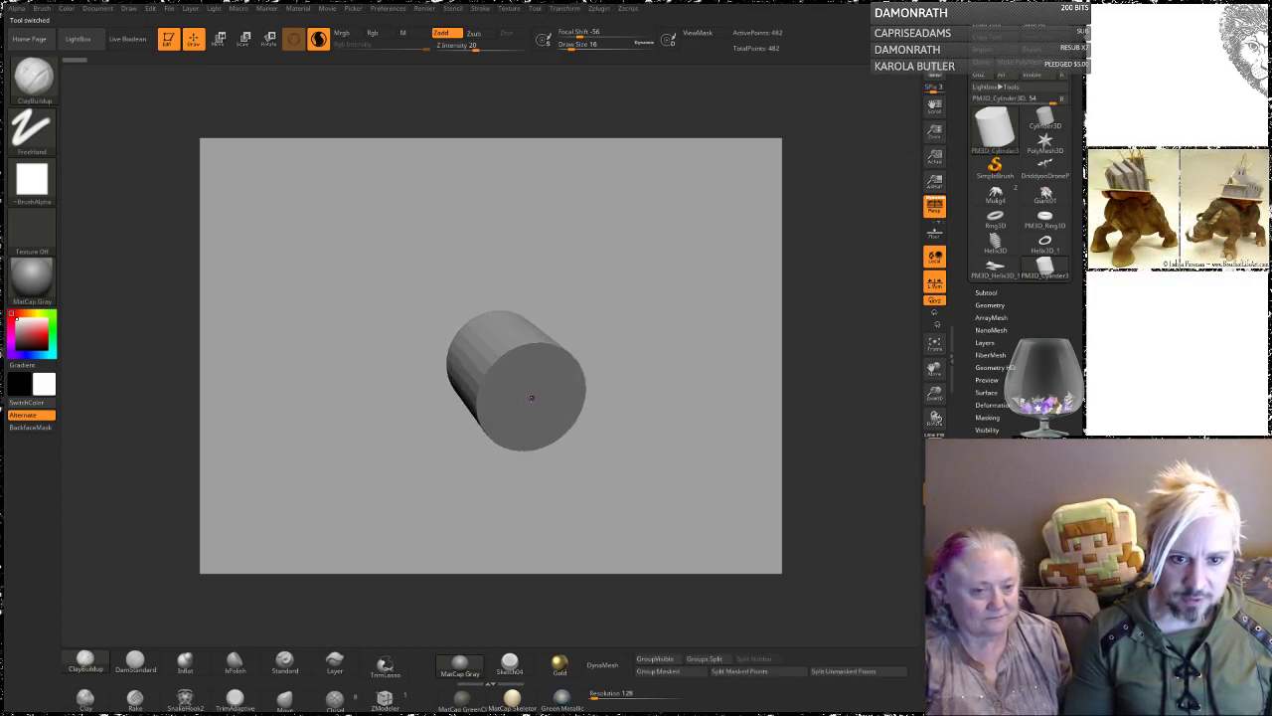
Step: Activate symmetry on the cylinder and convert it to a DynaMesh at resolution 128
click(568, 12)
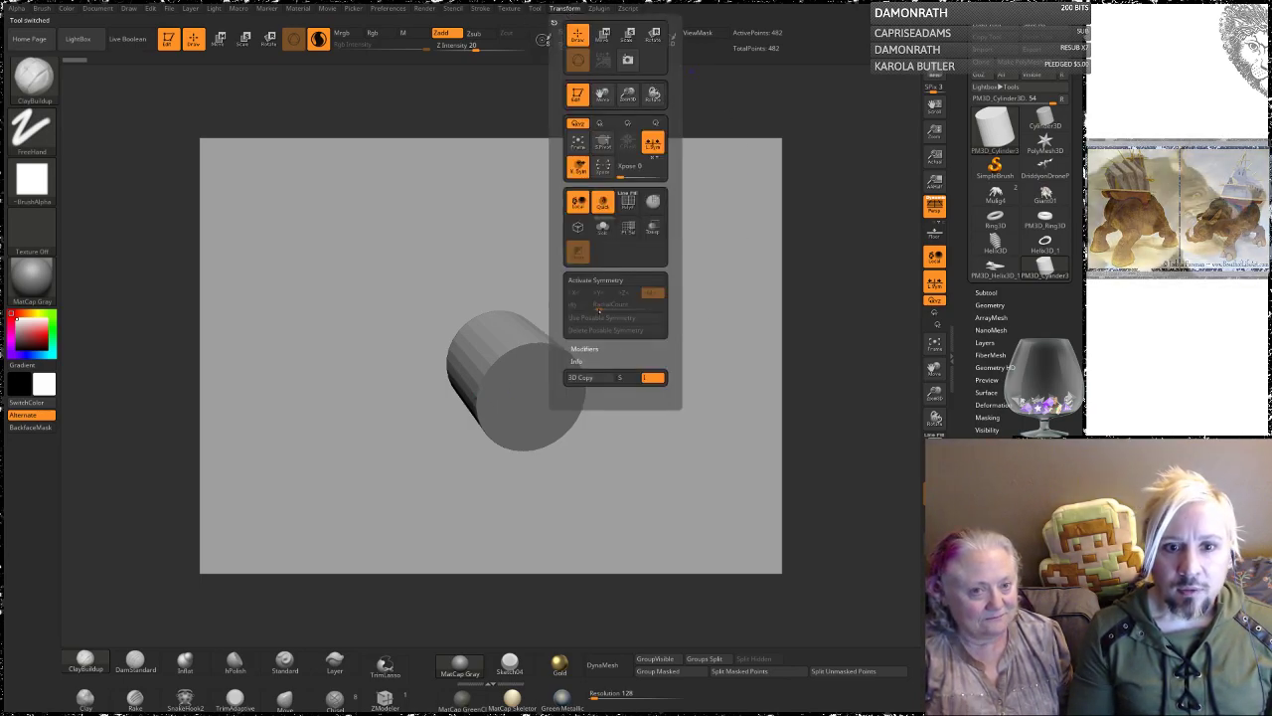
click(591, 282)
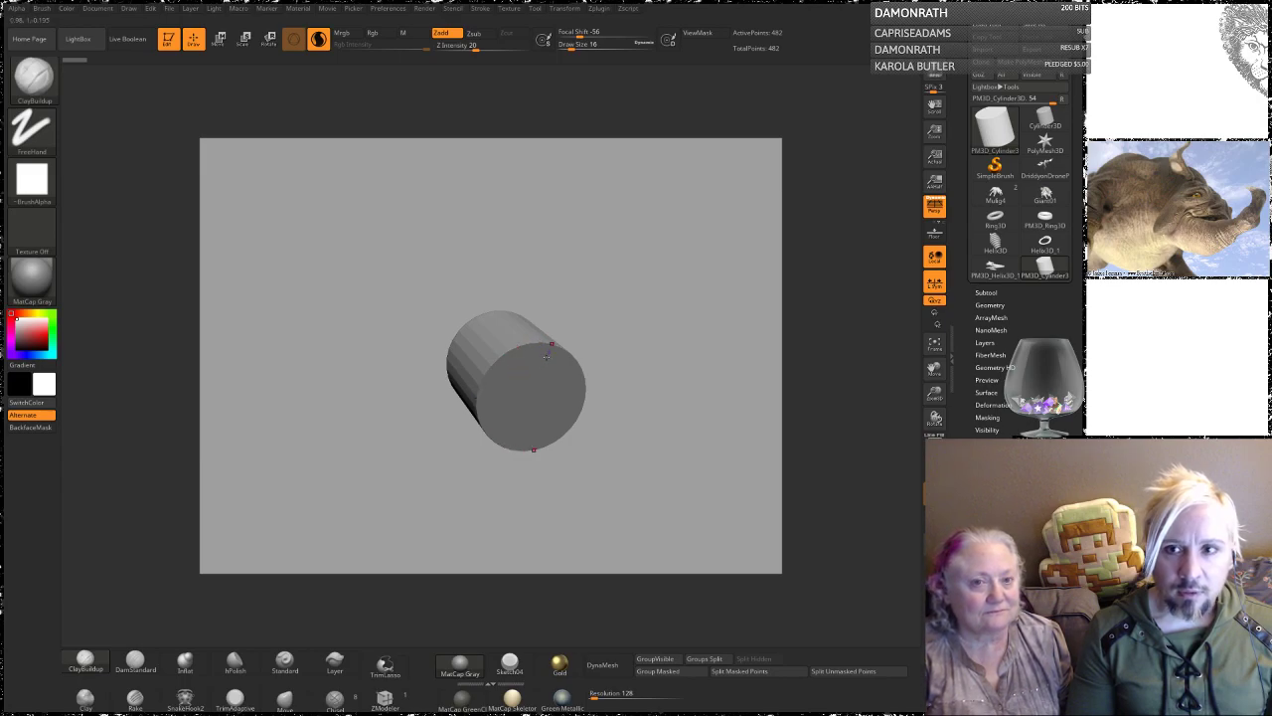
click(609, 669)
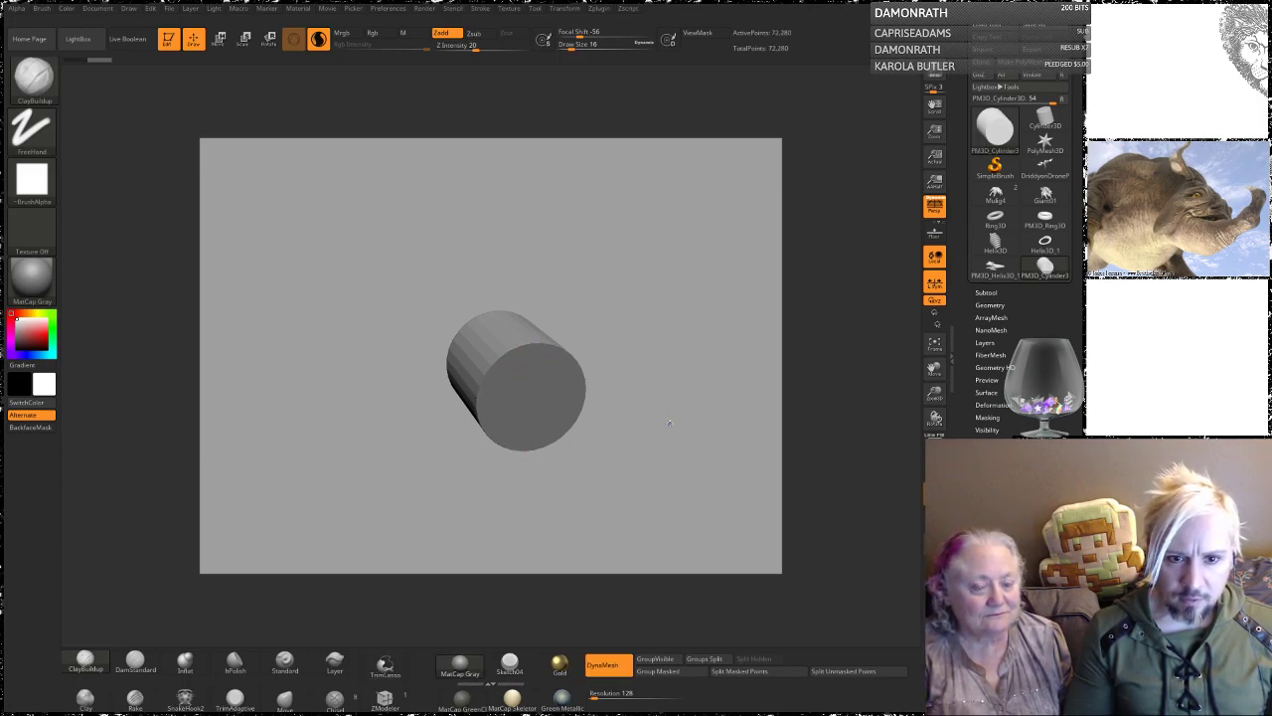
Step: Build up raised clay strips along the cylinder's side and end cap, using ClayBuildup at draw size 90
key(space)
drag(669, 405, 674, 403)
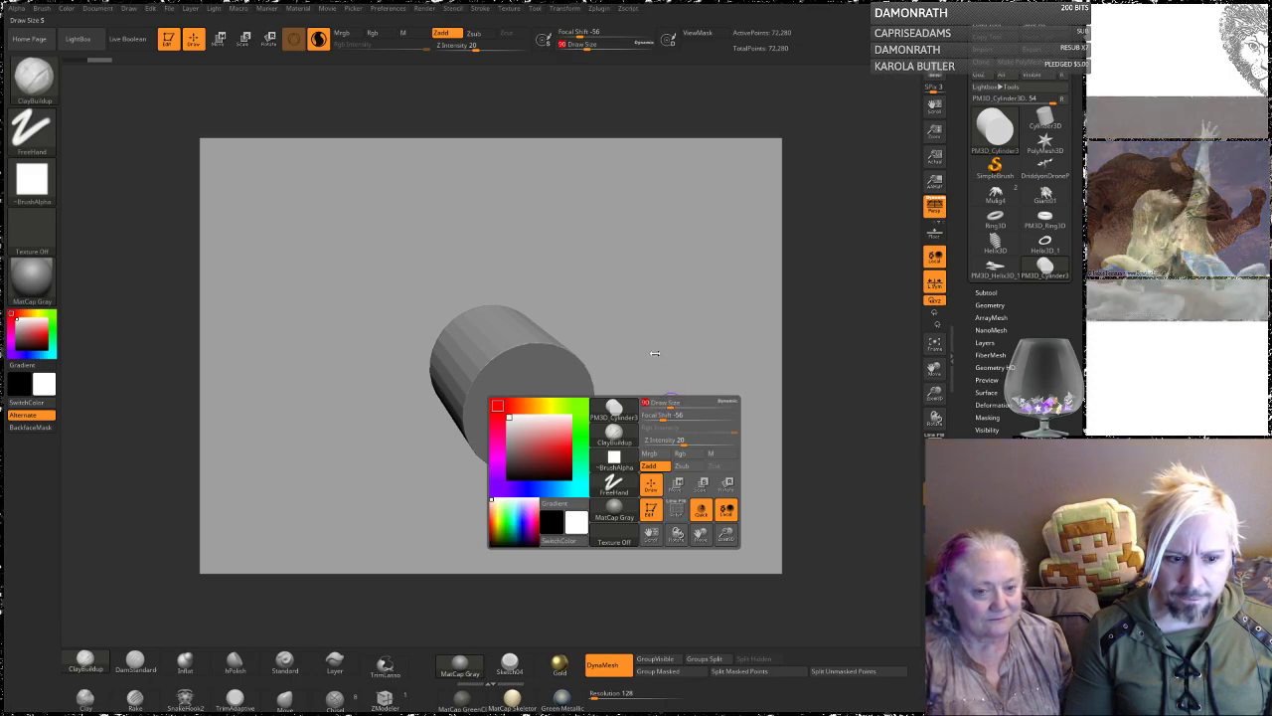
drag(655, 283, 647, 324)
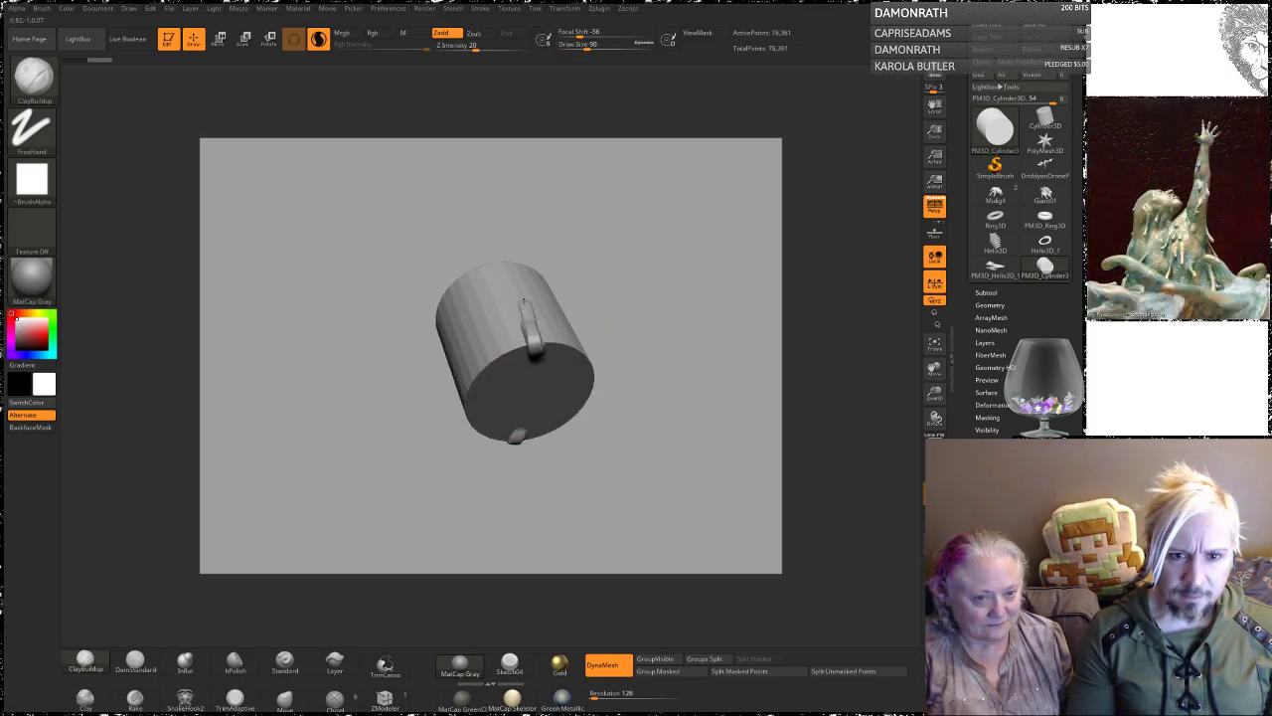
drag(645, 324, 559, 340)
mouse_move(567, 386)
mouse_down()
mouse_move(569, 418)
mouse_move(562, 358)
mouse_up()
drag(626, 210, 624, 295)
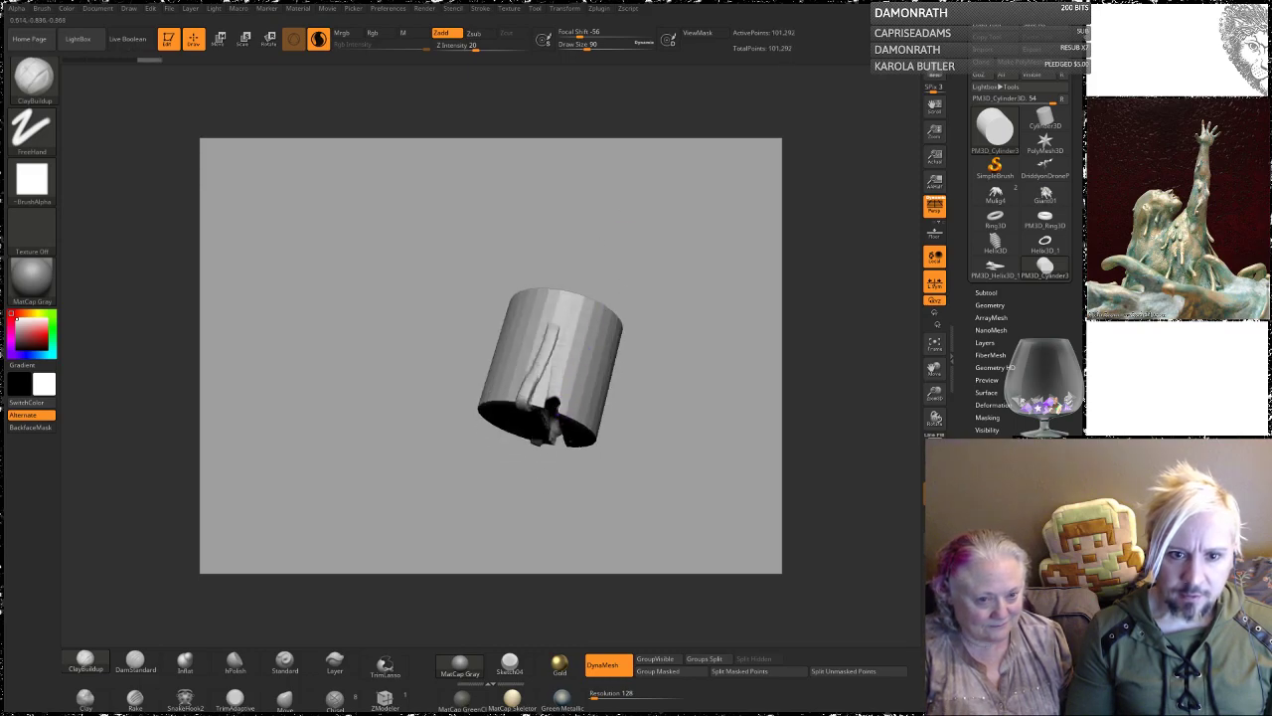
Step: Carve a deep mouth groove into the cylinder's side, running back from its front end
alt+drag(554, 408, 567, 350)
drag(648, 348, 656, 217)
mouse_move(684, 377)
alt+mouse_down()
mouse_move(648, 296)
mouse_move(646, 246)
alt+mouse_up()
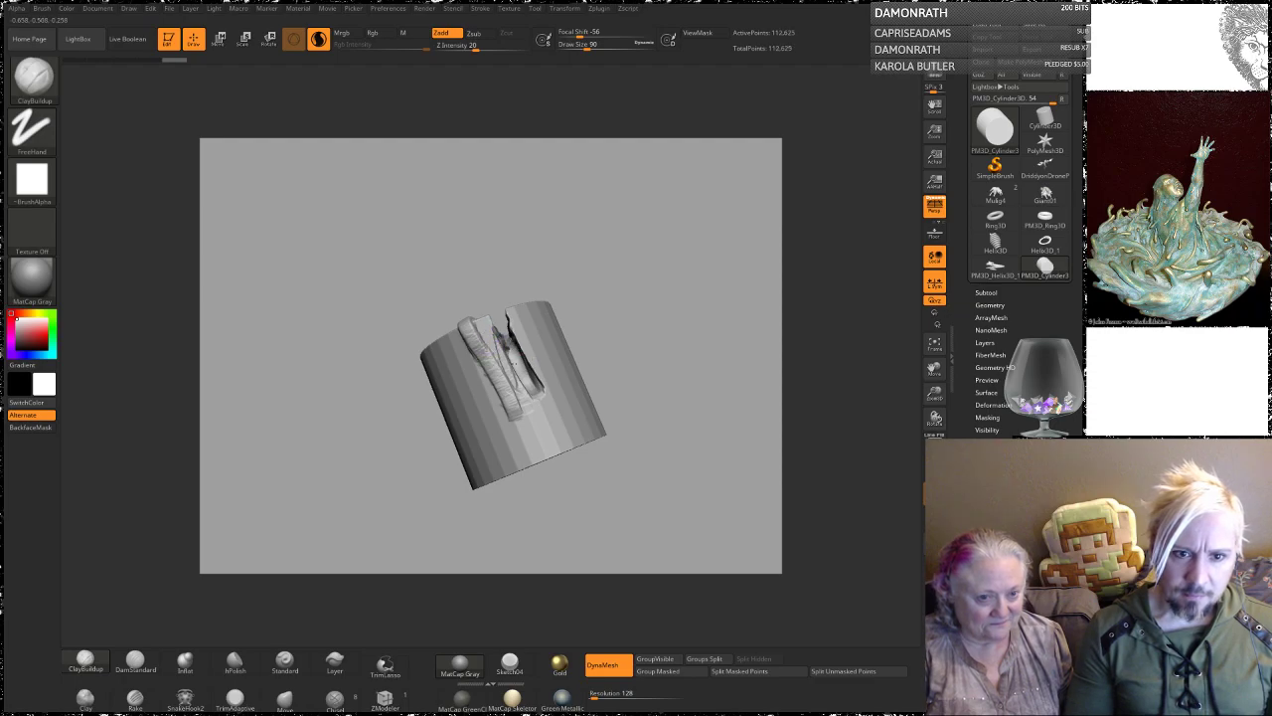
mouse_move(594, 215)
mouse_down()
mouse_move(589, 277)
mouse_move(589, 265)
mouse_up()
drag(590, 265, 631, 255)
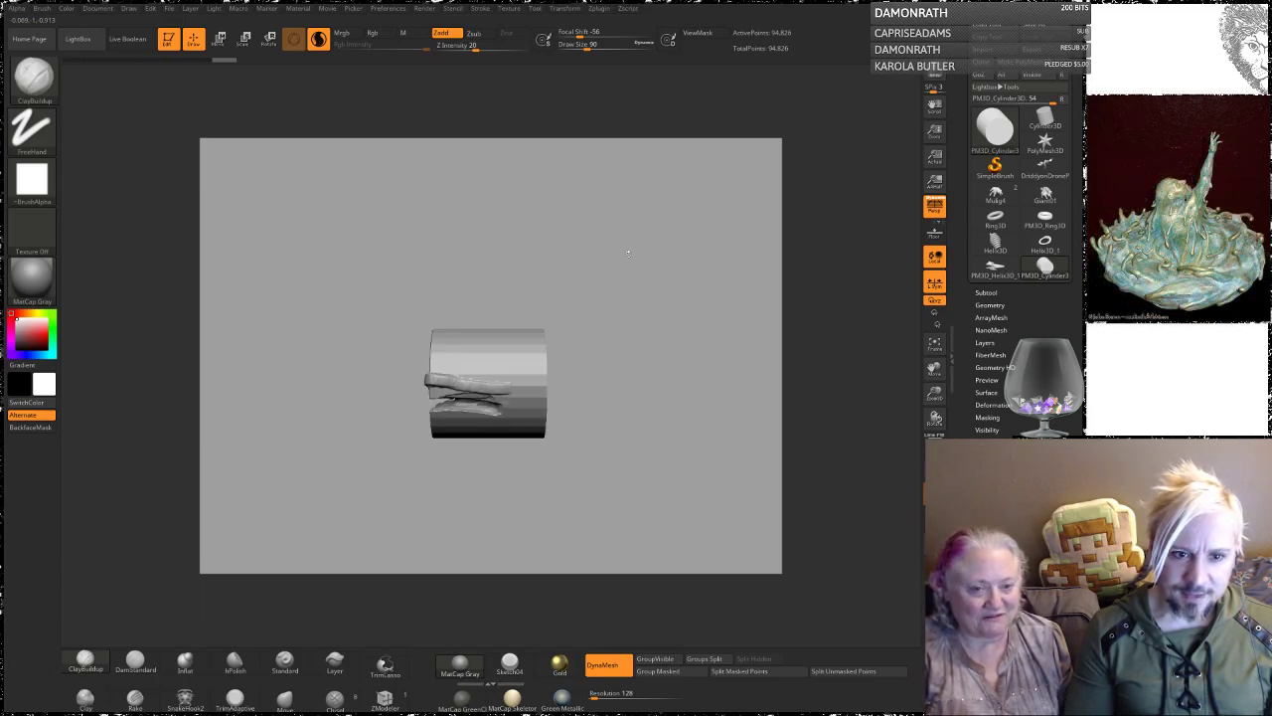
Step: Pull the cylinder's rear upper edge outward and its front end forward with the Move brush at draw size 318
key(space)
drag(514, 352, 534, 353)
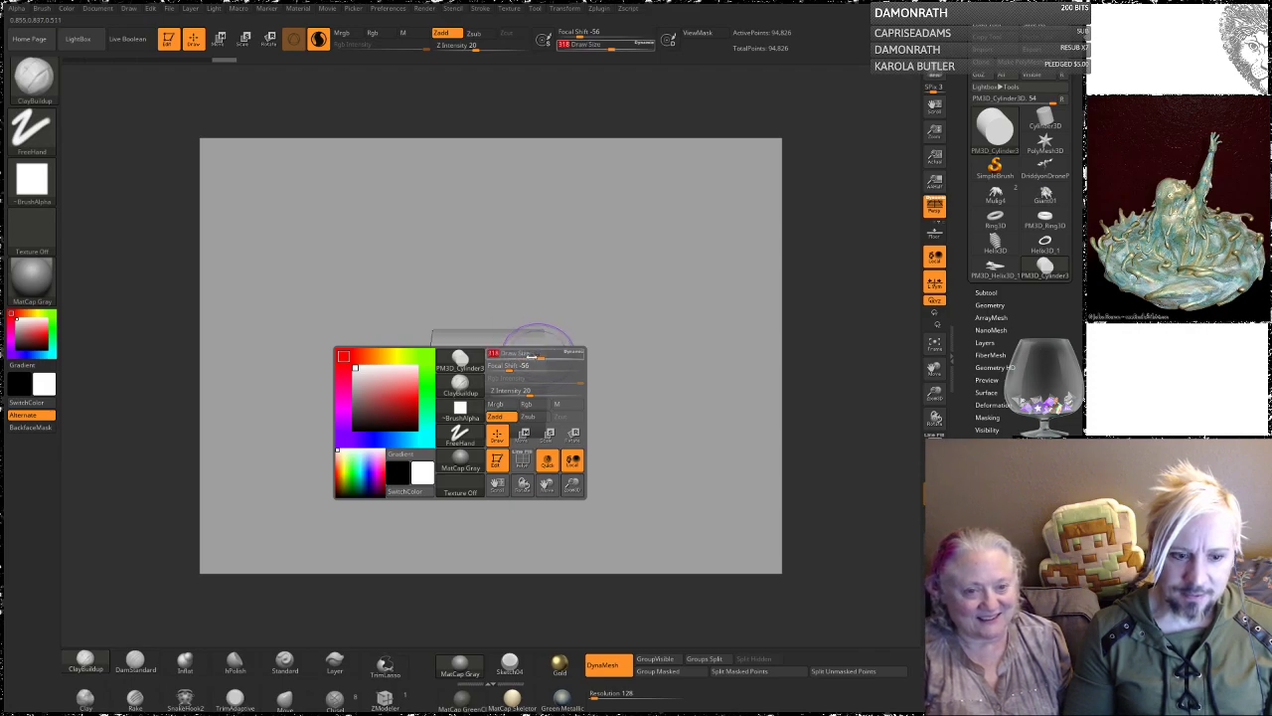
click(285, 699)
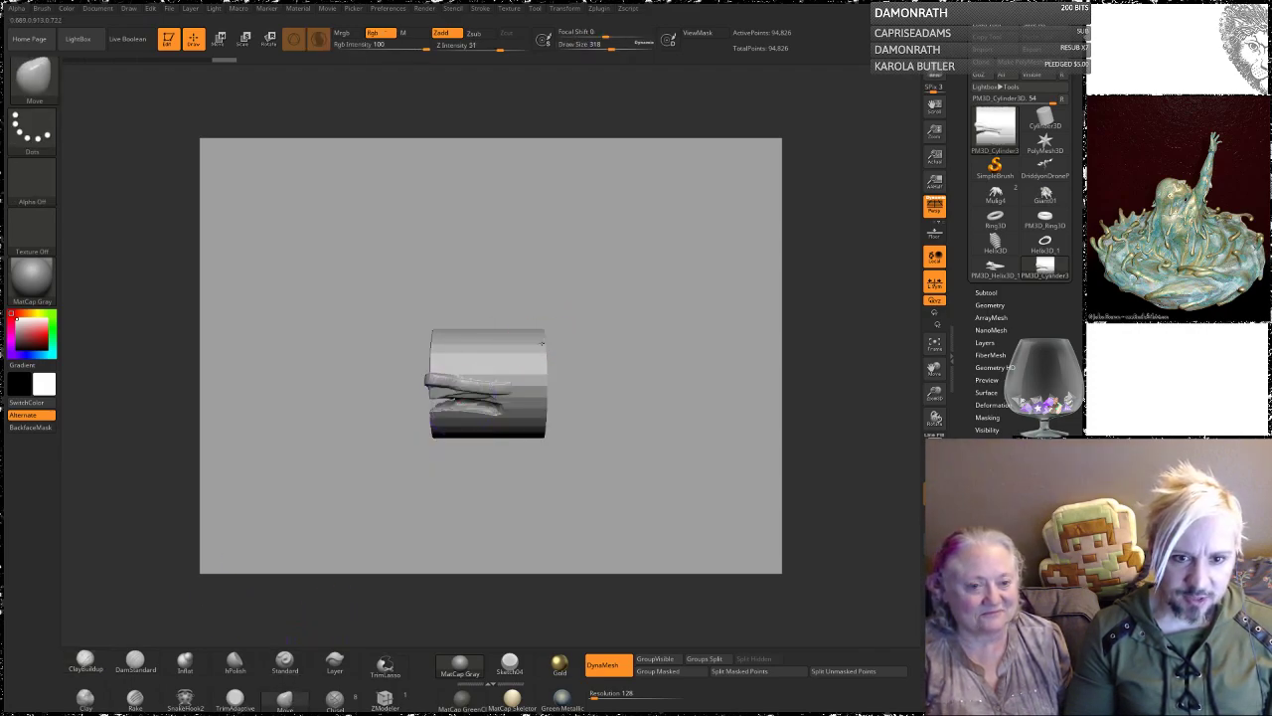
drag(603, 242, 618, 268)
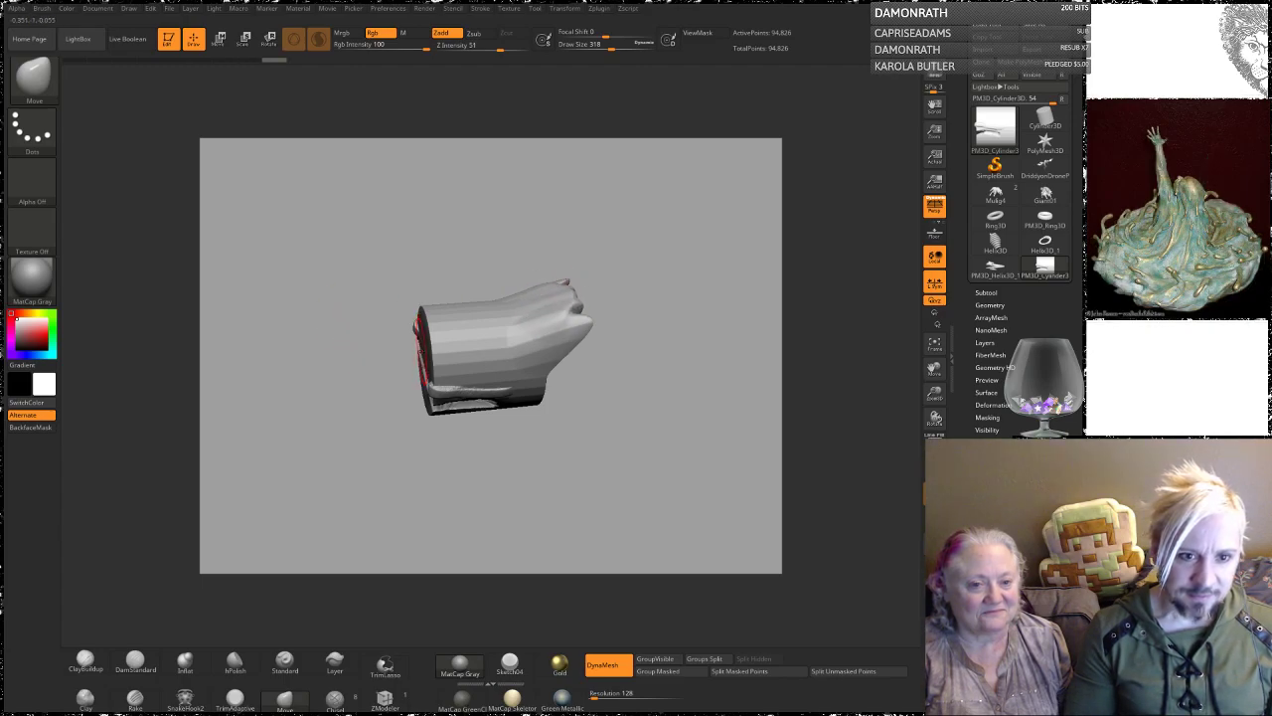
drag(423, 352, 361, 354)
Step: Smooth the rough head shape at the front and rear, and remesh it with DynaMesh
shift+drag(427, 326, 444, 358)
shift+drag(552, 345, 525, 329)
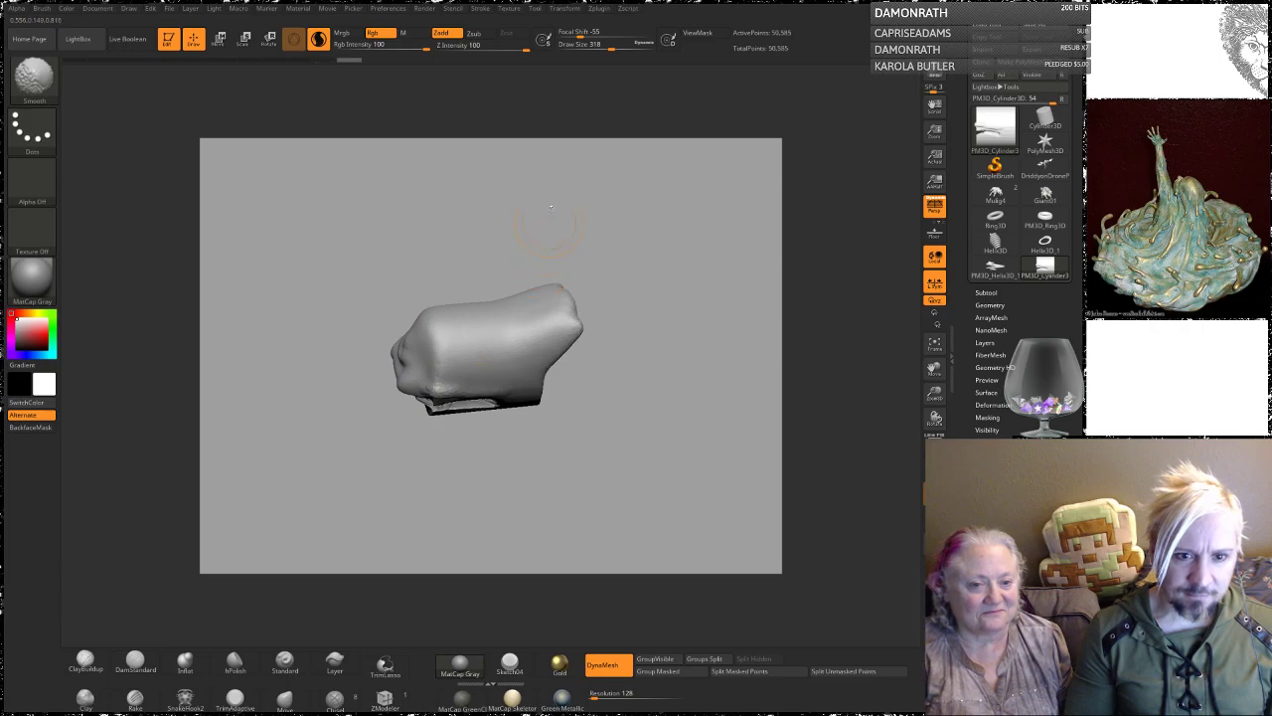
drag(550, 217, 560, 155)
ctrl+drag(616, 248, 656, 288)
mouse_move(422, 392)
shift+mouse_down()
mouse_move(527, 447)
mouse_move(428, 423)
mouse_move(540, 422)
mouse_move(480, 366)
mouse_move(426, 368)
shift+mouse_up()
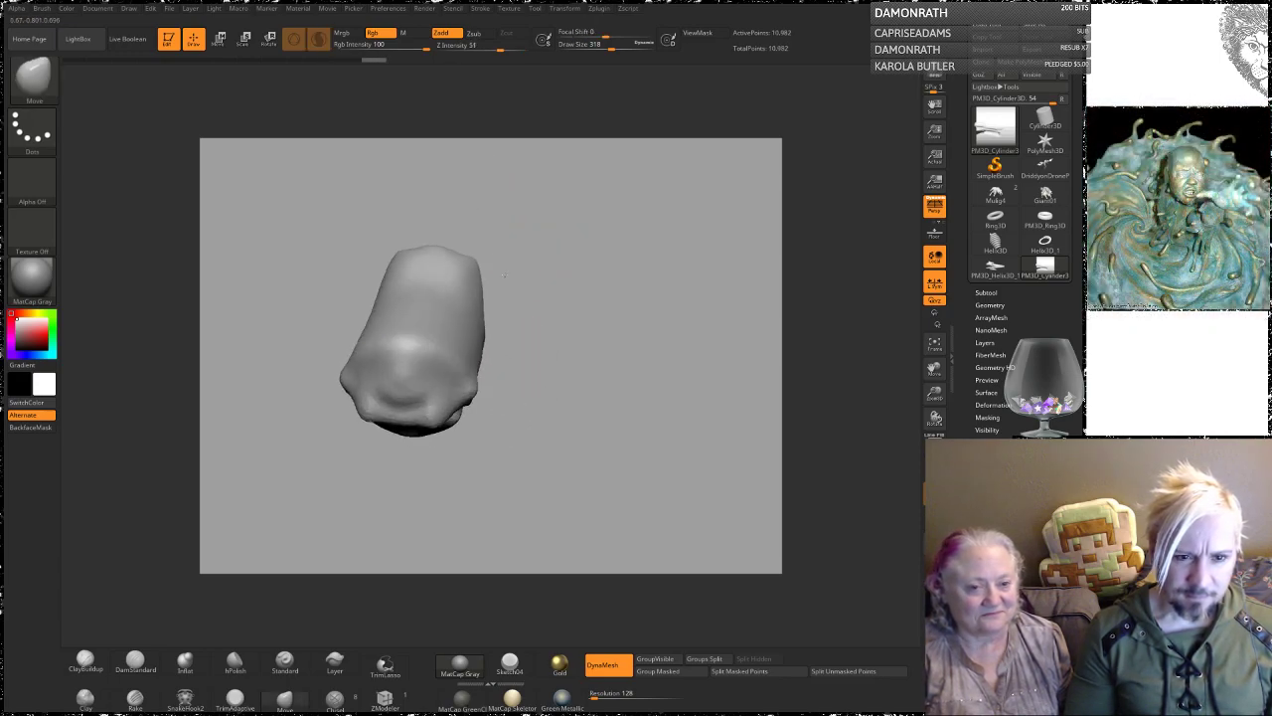
Step: Shape the upper jaw, snout and rear crest of the head with Move brush pulls
drag(504, 276, 511, 274)
mouse_move(469, 389)
mouse_down()
mouse_move(455, 392)
mouse_move(473, 364)
mouse_move(454, 371)
mouse_move(441, 328)
mouse_move(460, 302)
mouse_move(422, 335)
mouse_up()
mouse_move(533, 296)
mouse_down()
mouse_move(553, 210)
mouse_move(559, 248)
mouse_move(545, 225)
mouse_up()
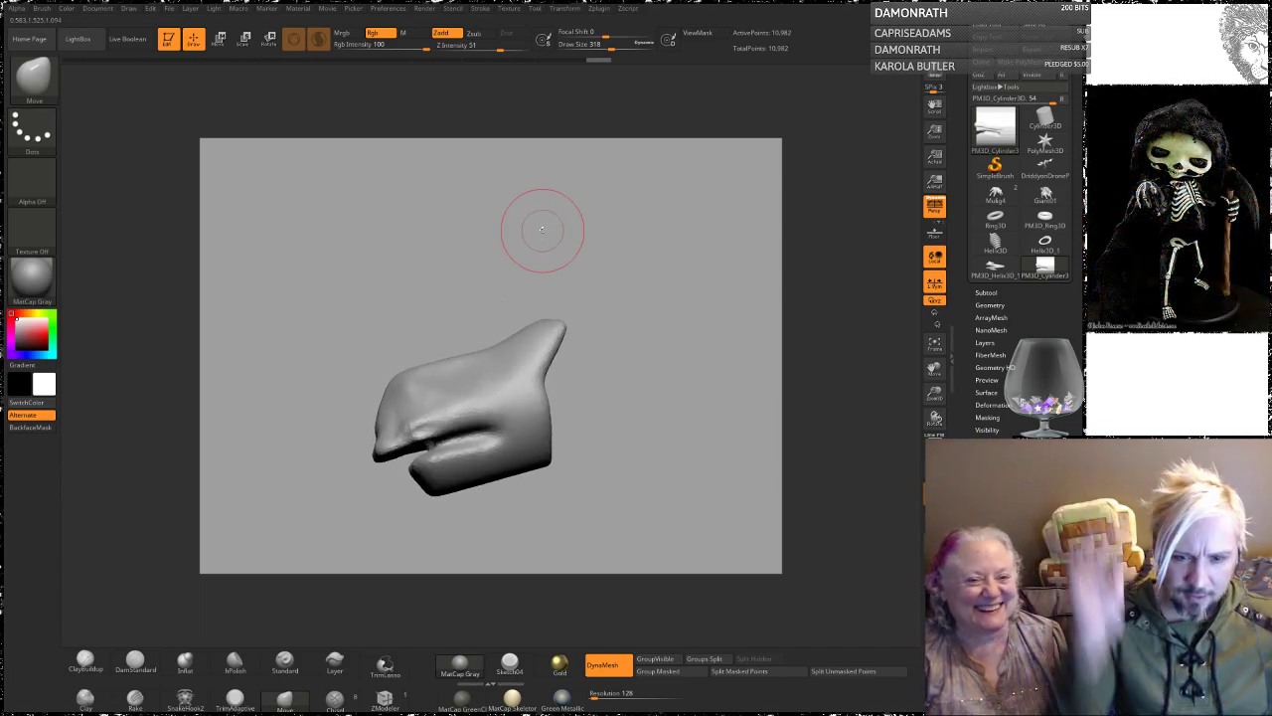
mouse_move(615, 334)
alt+mouse_down()
mouse_move(593, 318)
mouse_move(616, 301)
alt+mouse_up()
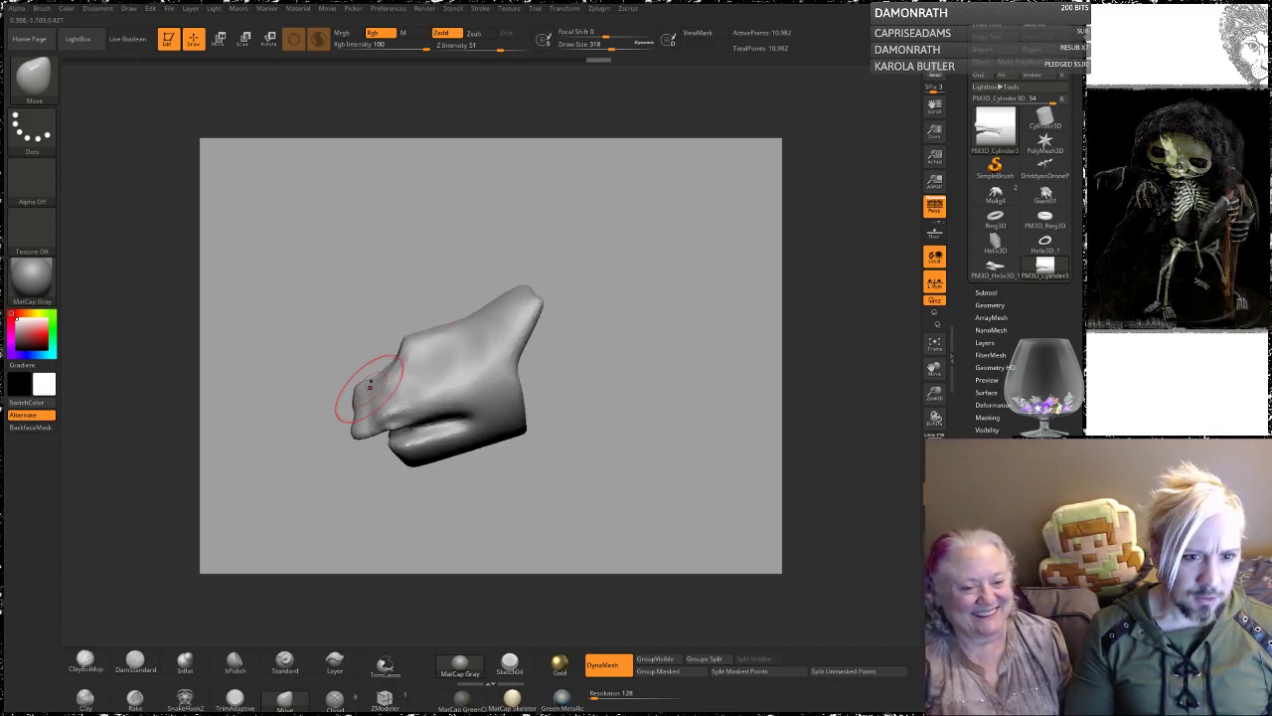
drag(387, 295, 426, 338)
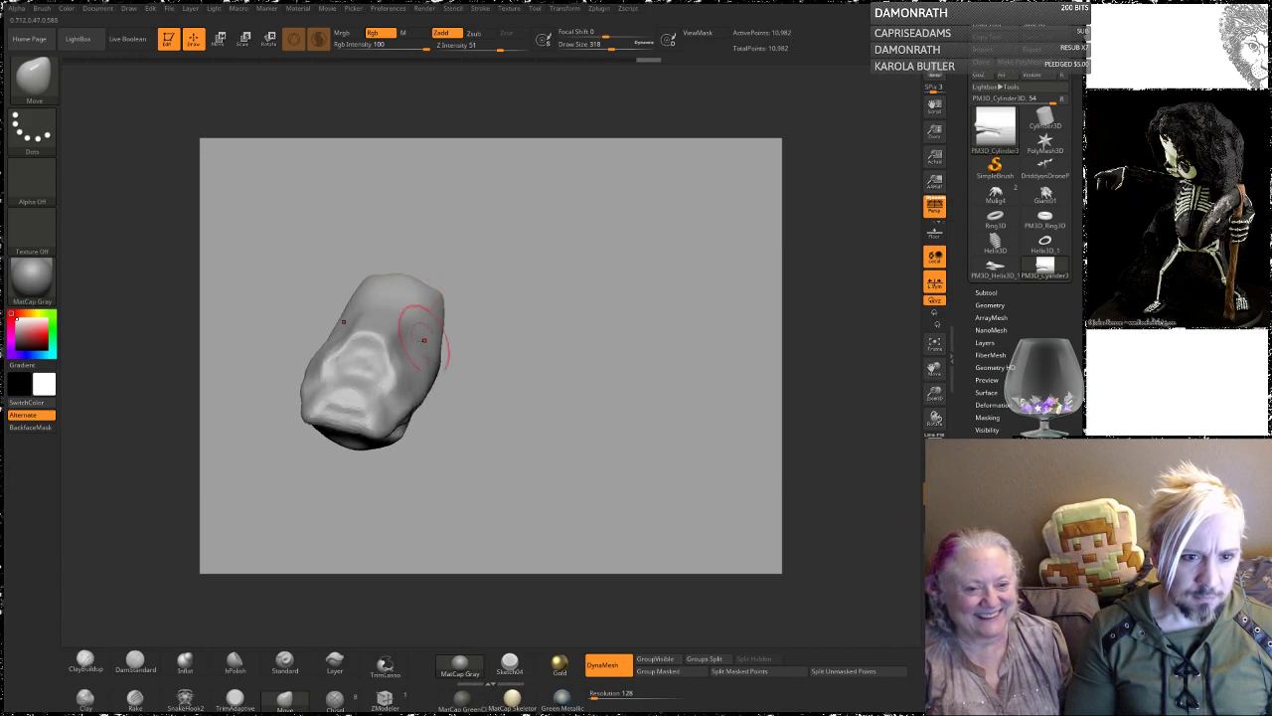
Step: Refine the snout and jaw profile with further Move pulls, undoing the last pull
drag(334, 374, 360, 363)
drag(477, 355, 447, 412)
drag(299, 492, 316, 532)
drag(348, 424, 335, 454)
drag(417, 477, 399, 314)
mouse_move(384, 454)
mouse_down()
mouse_move(357, 499)
mouse_move(352, 478)
mouse_up()
key(ctrl+z)
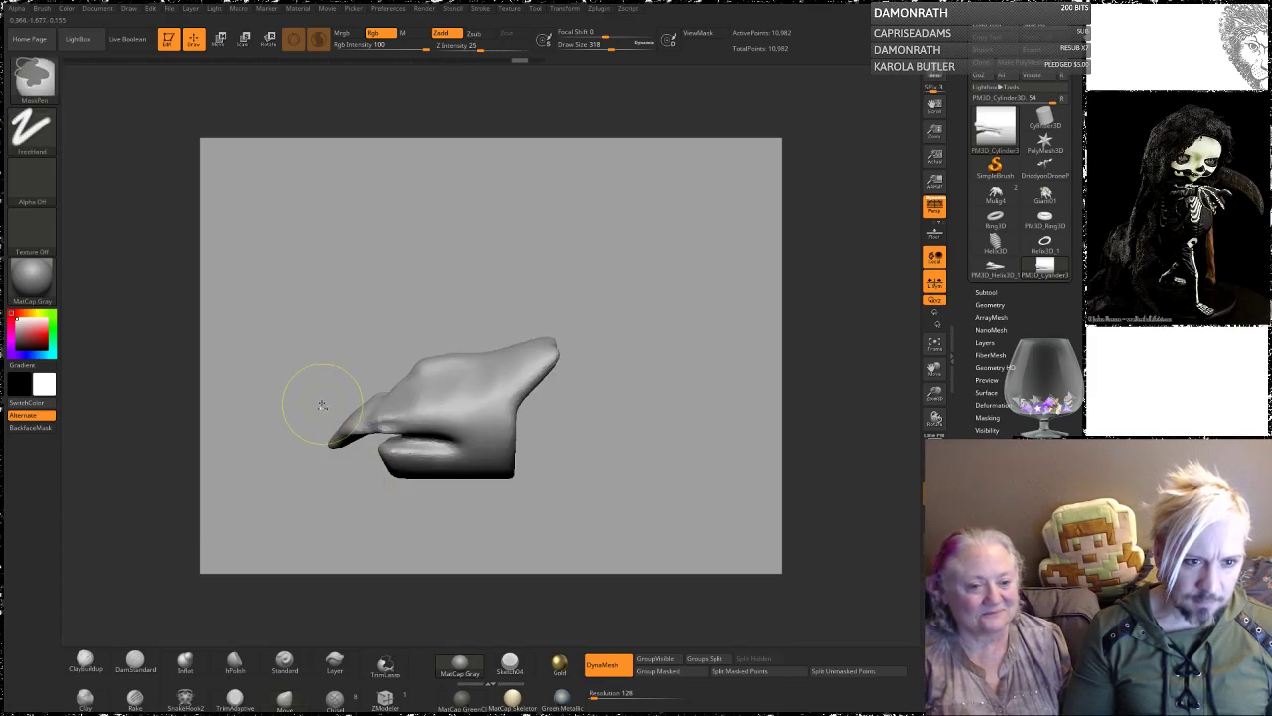
Step: Mask the upper jaw and front of the head with the MaskLasso brush and turn off perspective
ctrl+click(40, 80)
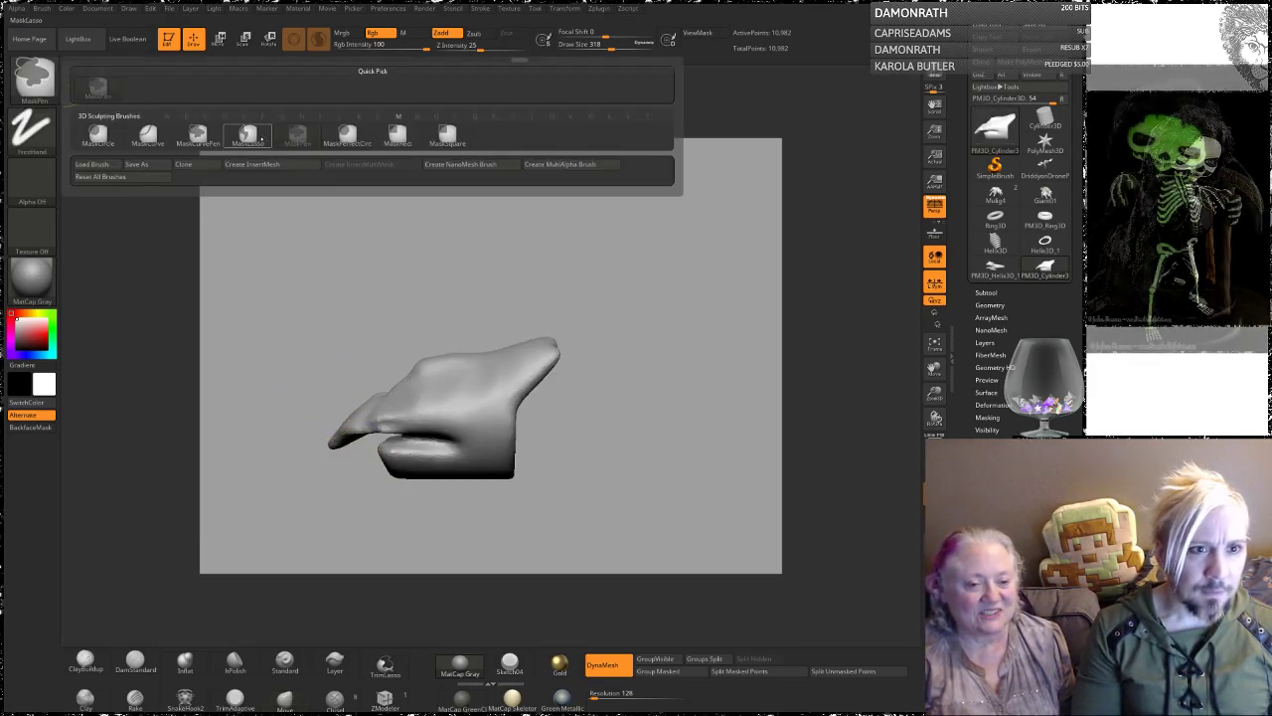
click(247, 134)
mouse_move(278, 457)
ctrl+mouse_down()
mouse_move(318, 479)
mouse_move(459, 351)
mouse_move(437, 276)
ctrl+mouse_up()
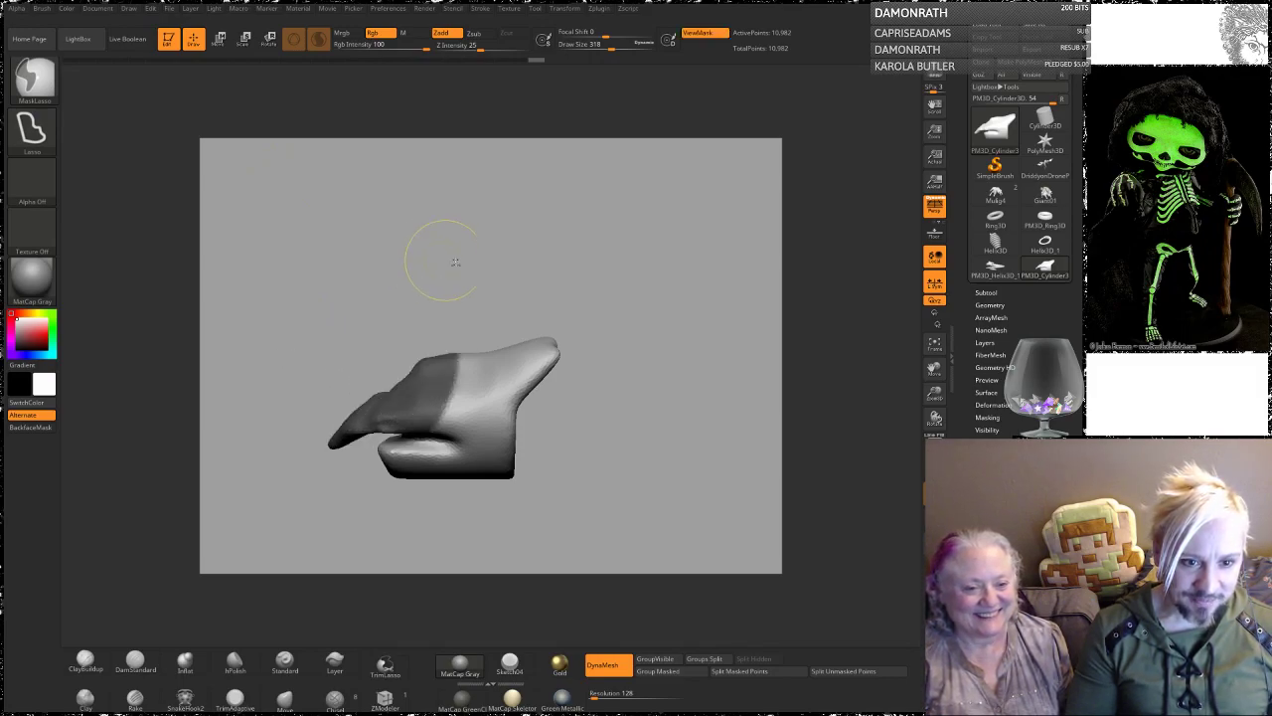
click(935, 207)
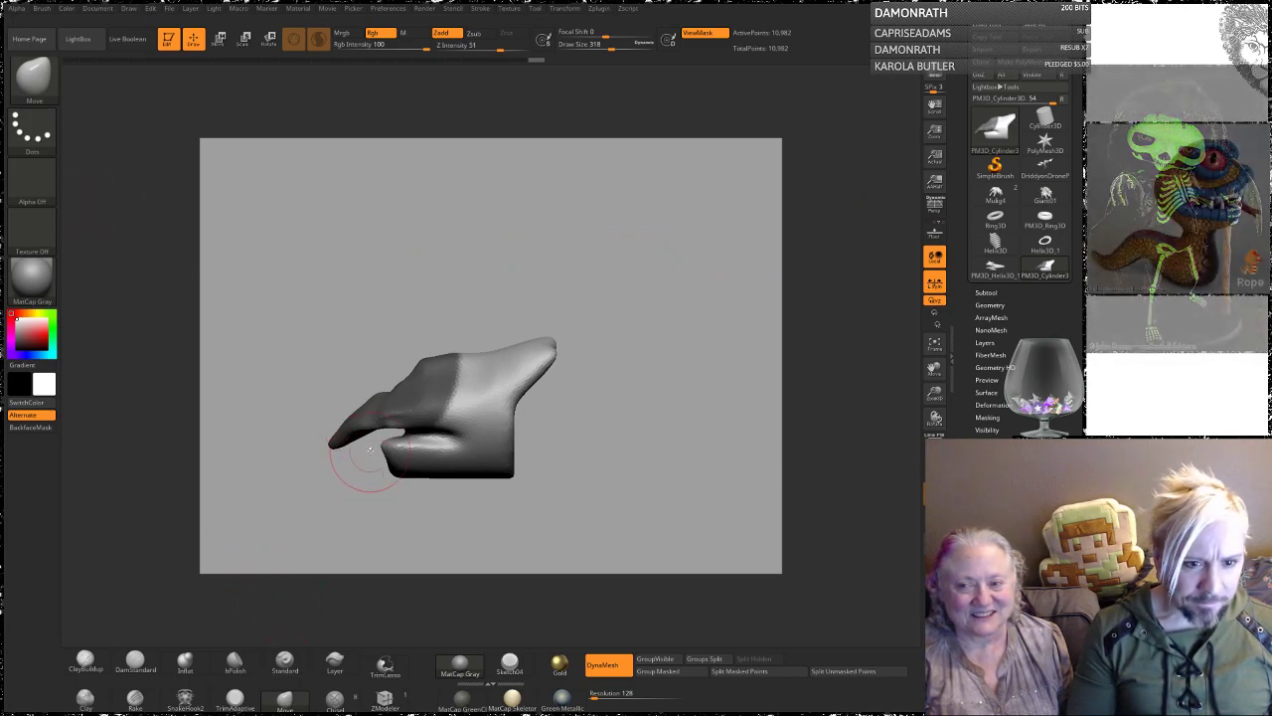
Step: Pull the unmasked lower jaw downward to open the mouth, using the Move brush at draw size 437
mouse_move(381, 460)
mouse_down()
mouse_move(357, 486)
mouse_move(397, 476)
mouse_move(389, 455)
mouse_move(457, 482)
mouse_move(487, 477)
mouse_up()
key(ctrl+z)
key(space)
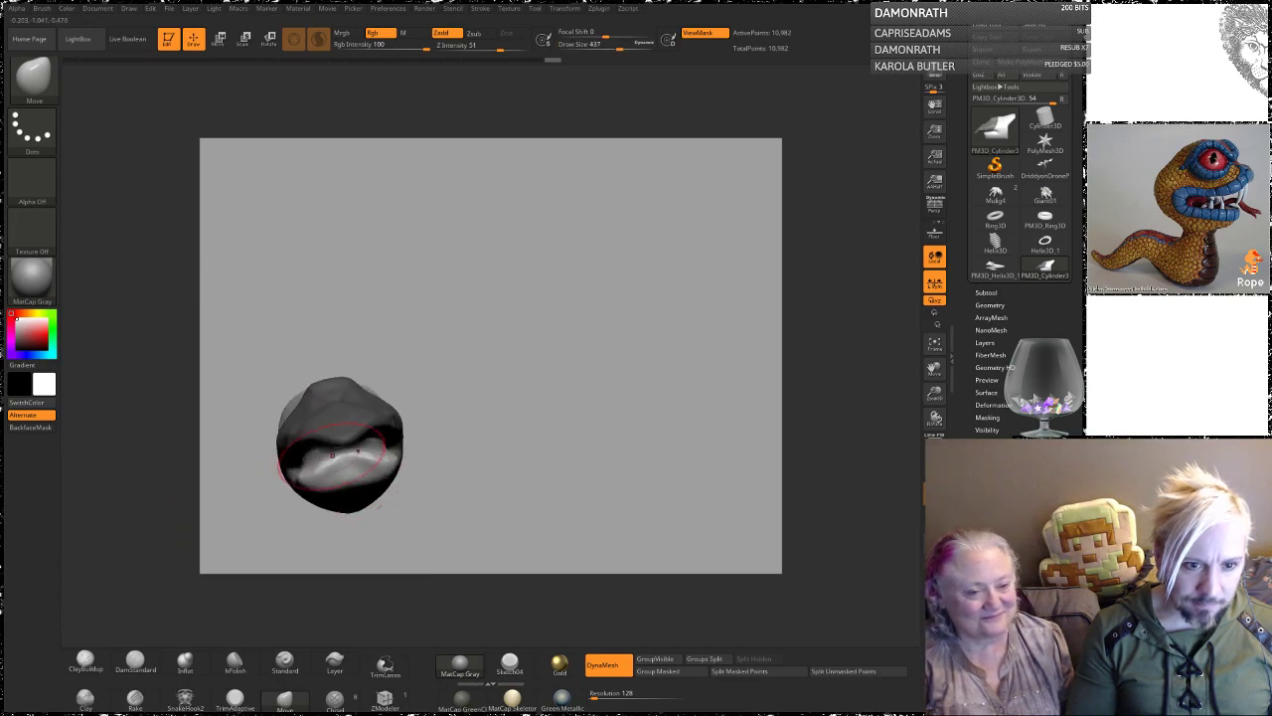
drag(343, 464, 353, 518)
mouse_move(452, 338)
mouse_down()
mouse_move(474, 292)
mouse_move(529, 282)
mouse_up()
drag(325, 358, 318, 379)
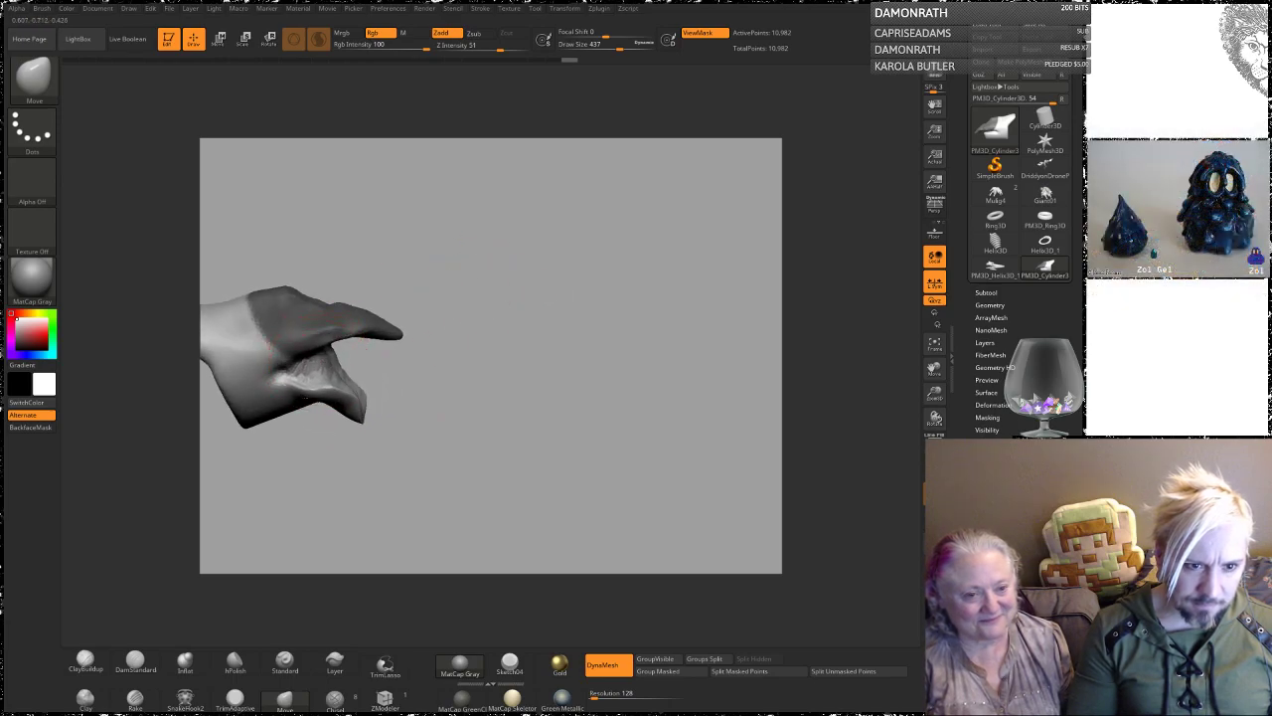
shift+drag(464, 283, 467, 274)
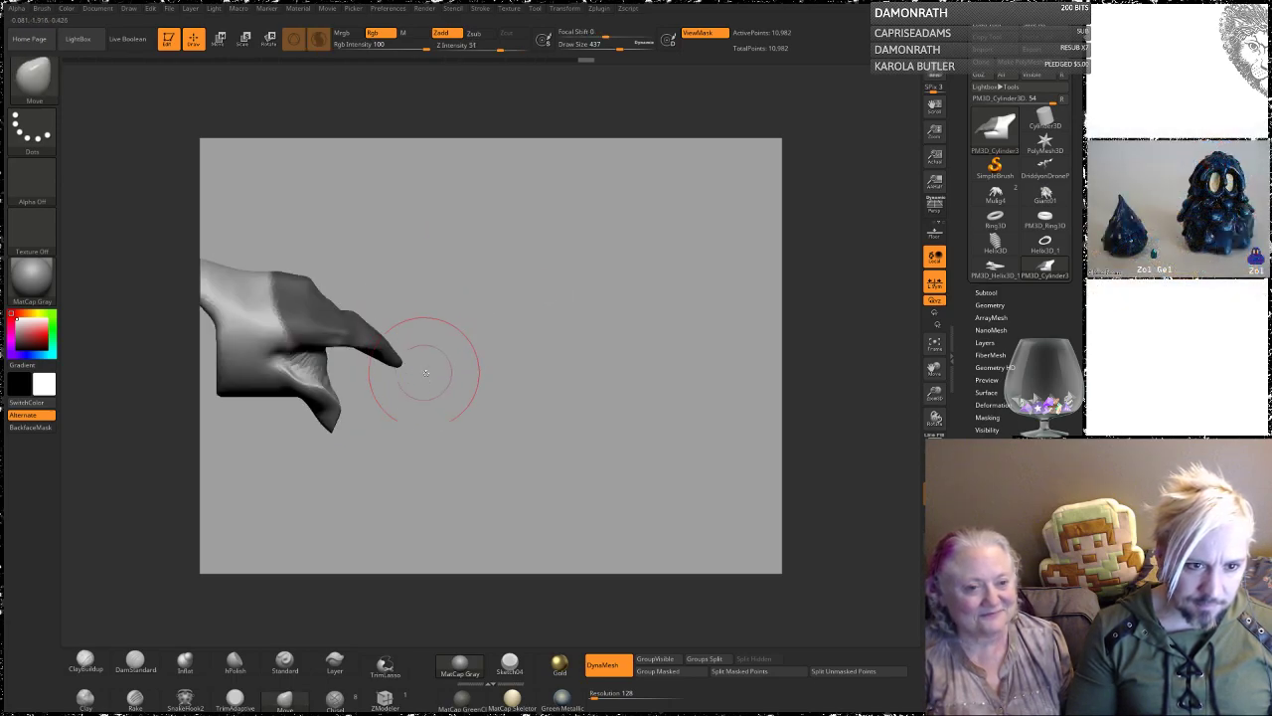
Step: Adjust the lasso mask around the open mouth and reshape the jaws with Move brush pulls
key(ctrl)
mouse_move(295, 369)
ctrl+alt+mouse_down()
mouse_move(309, 192)
mouse_move(459, 256)
ctrl+alt+mouse_up()
key(ctrl+z)
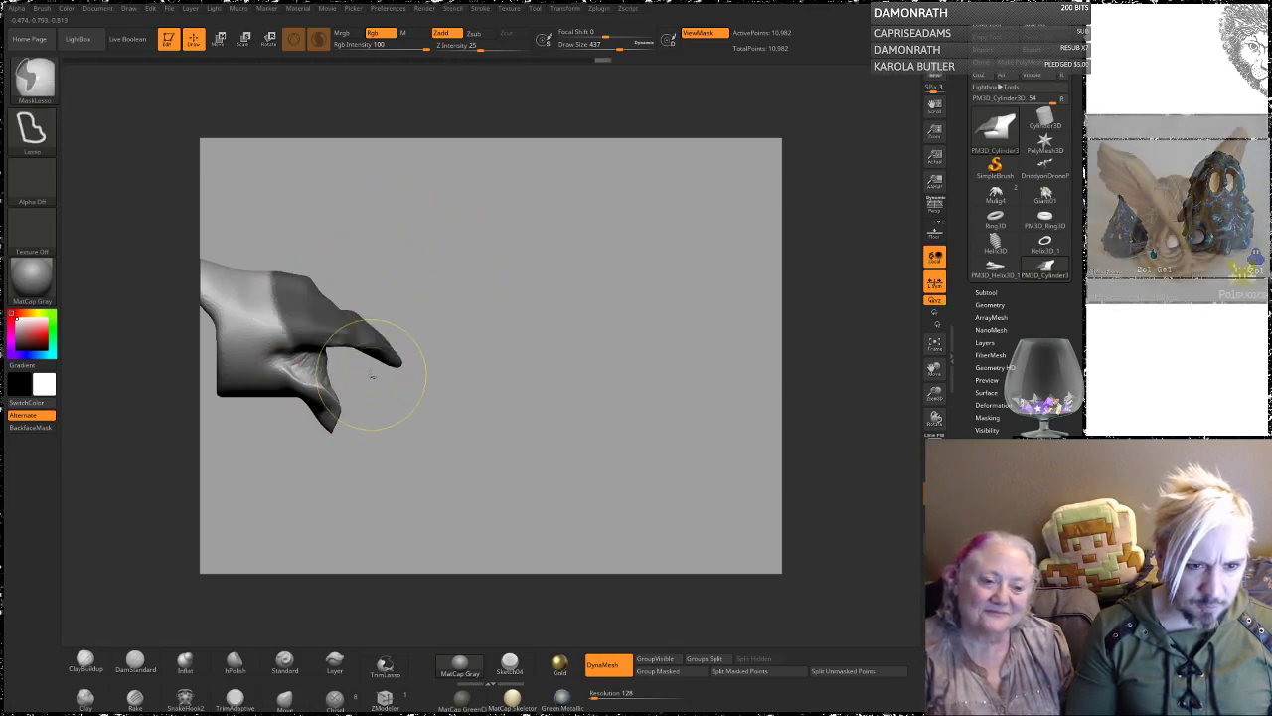
mouse_move(328, 349)
ctrl+alt+mouse_down()
mouse_move(211, 360)
mouse_move(366, 477)
ctrl+alt+mouse_up()
drag(320, 363, 296, 378)
drag(293, 480, 250, 511)
drag(299, 399, 286, 412)
mouse_move(367, 487)
mouse_down()
mouse_move(352, 514)
mouse_move(341, 496)
mouse_move(407, 514)
mouse_up()
Step: Clear the mask, then reshape and smooth the opened jaws with the draw size at 257
ctrl+drag(319, 494, 350, 525)
mouse_move(406, 434)
shift+mouse_down()
mouse_move(382, 409)
mouse_move(356, 415)
mouse_move(364, 434)
shift+mouse_up()
mouse_move(524, 328)
mouse_down()
mouse_move(488, 354)
mouse_move(491, 283)
mouse_move(541, 268)
mouse_move(518, 257)
mouse_up()
mouse_move(456, 467)
mouse_down()
mouse_move(460, 482)
mouse_move(441, 433)
mouse_up()
mouse_move(595, 286)
mouse_down()
mouse_move(553, 294)
mouse_move(595, 286)
mouse_up()
key(s)
shift+drag(483, 384, 439, 374)
shift+drag(438, 447, 435, 441)
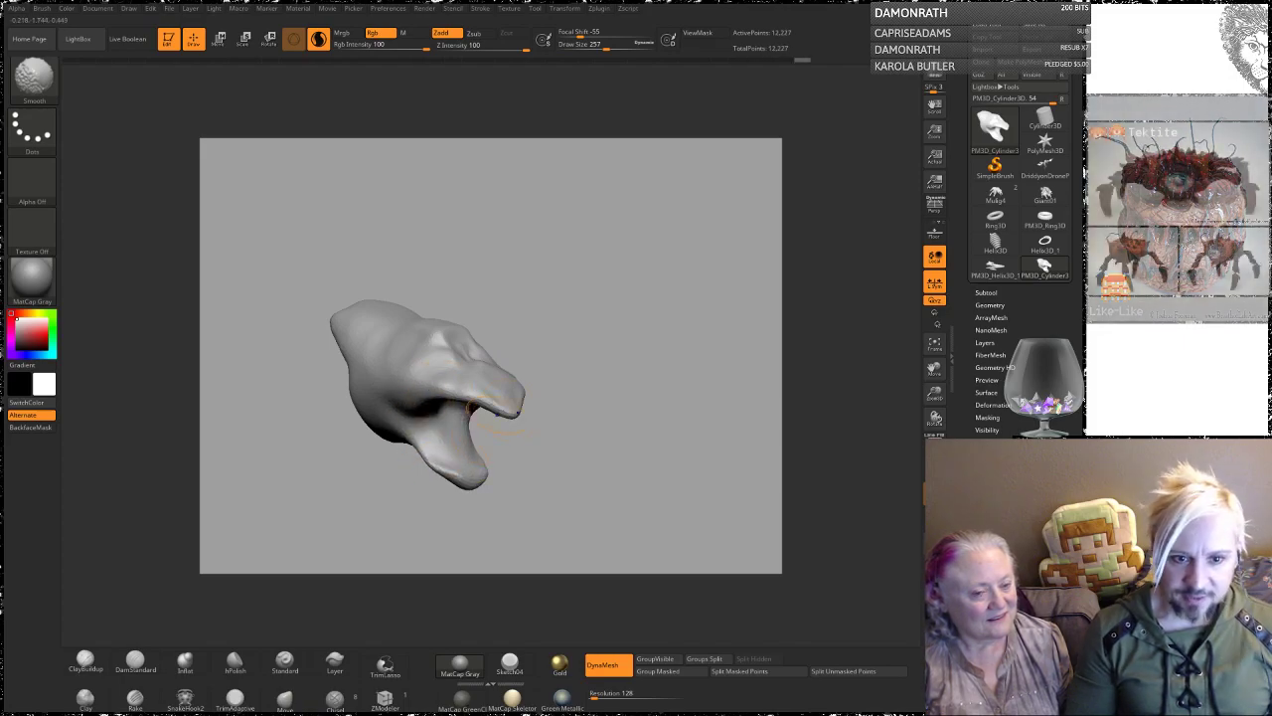
Step: Remesh the head with DynaMesh and smooth its side above the mouth
mouse_move(556, 249)
ctrl+mouse_down()
mouse_move(574, 245)
mouse_move(488, 264)
ctrl+mouse_up()
ctrl+drag(489, 271, 476, 283)
shift+drag(435, 375, 498, 364)
Step: Reshape the back of the head below the crest and lengthen the open jaws with the Move brush
mouse_move(593, 250)
mouse_down()
mouse_move(554, 242)
mouse_move(563, 245)
mouse_up()
mouse_move(659, 418)
mouse_down()
mouse_move(548, 364)
mouse_move(525, 392)
mouse_up()
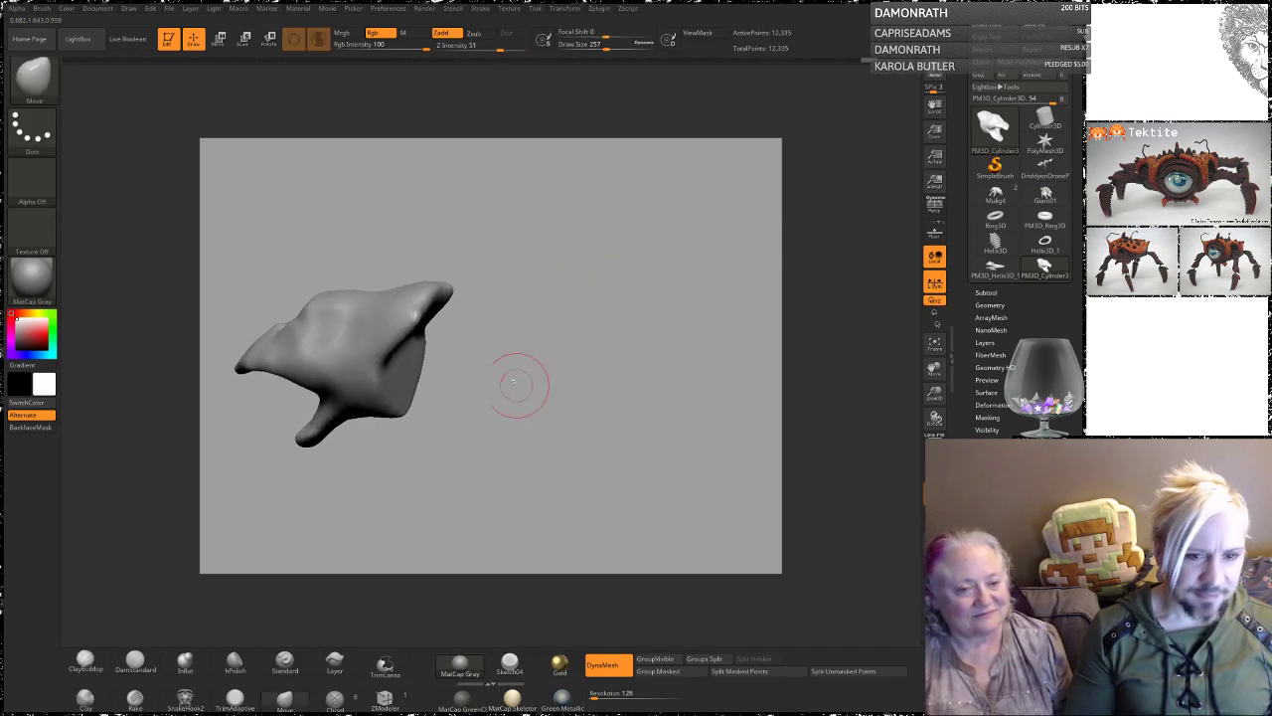
drag(403, 385, 394, 394)
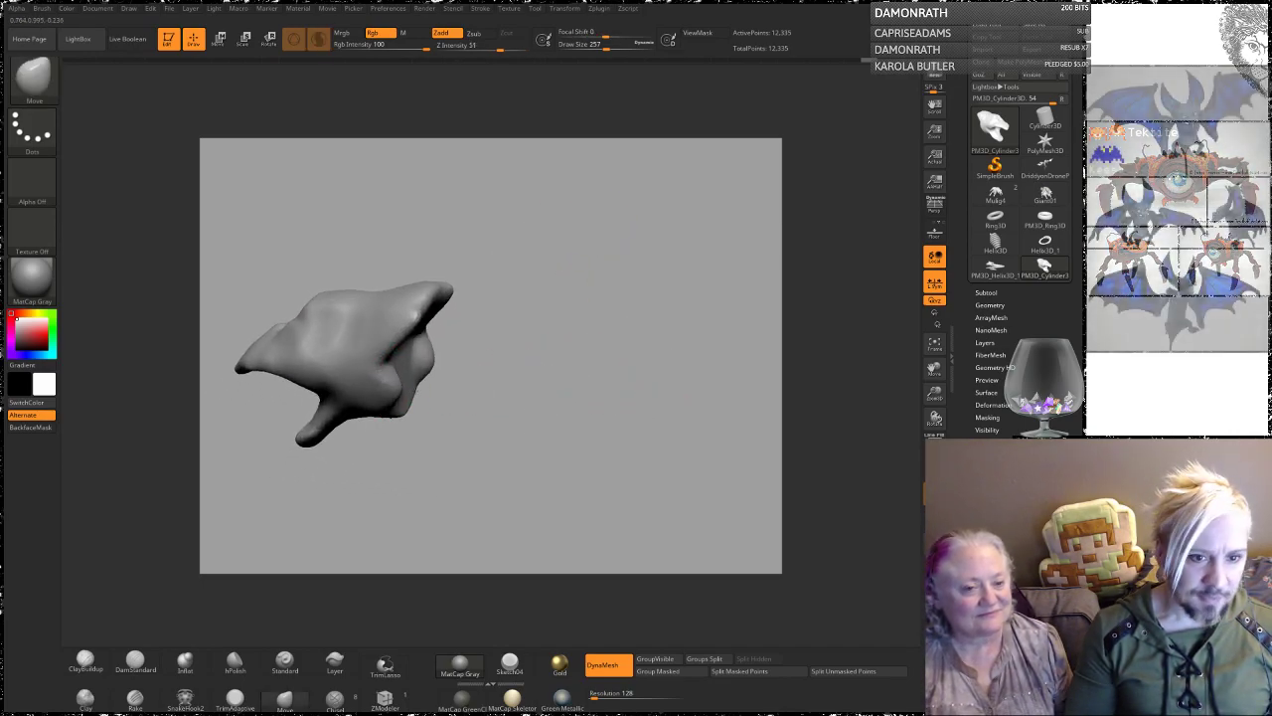
alt+drag(497, 383, 513, 324)
mouse_move(513, 324)
mouse_down()
mouse_move(490, 327)
mouse_move(537, 328)
mouse_up()
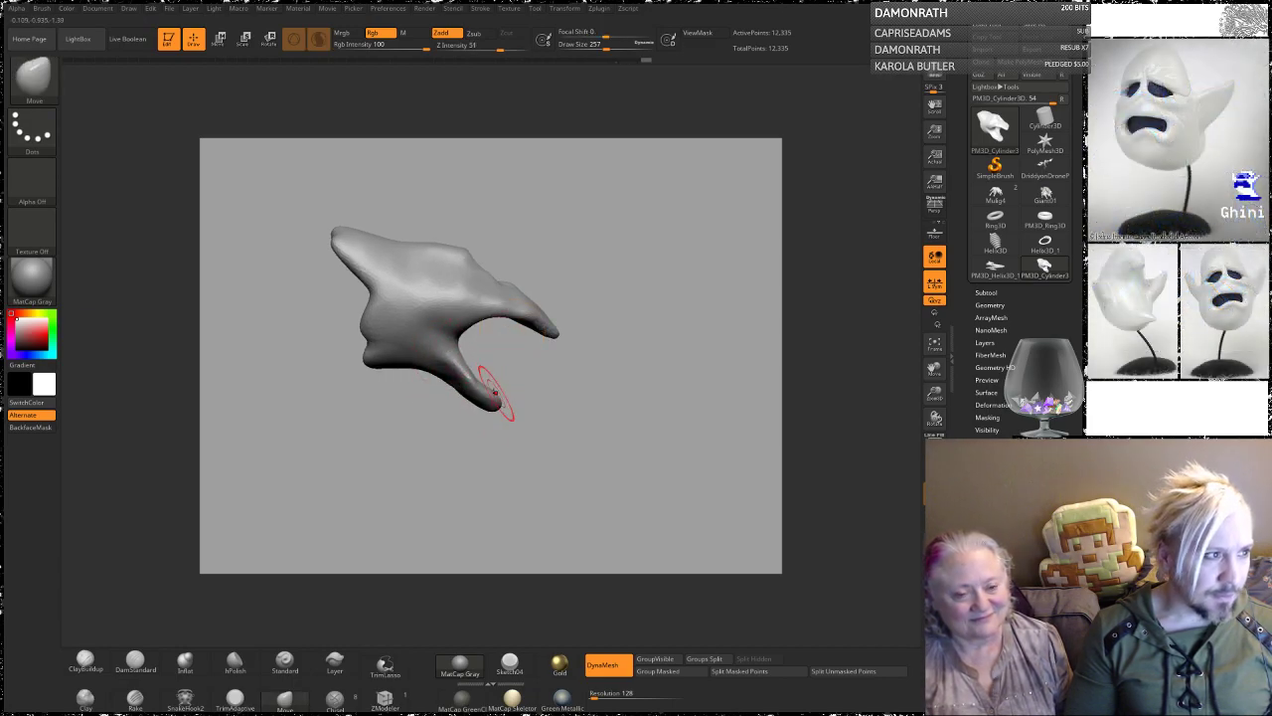
alt+drag(518, 367, 417, 410)
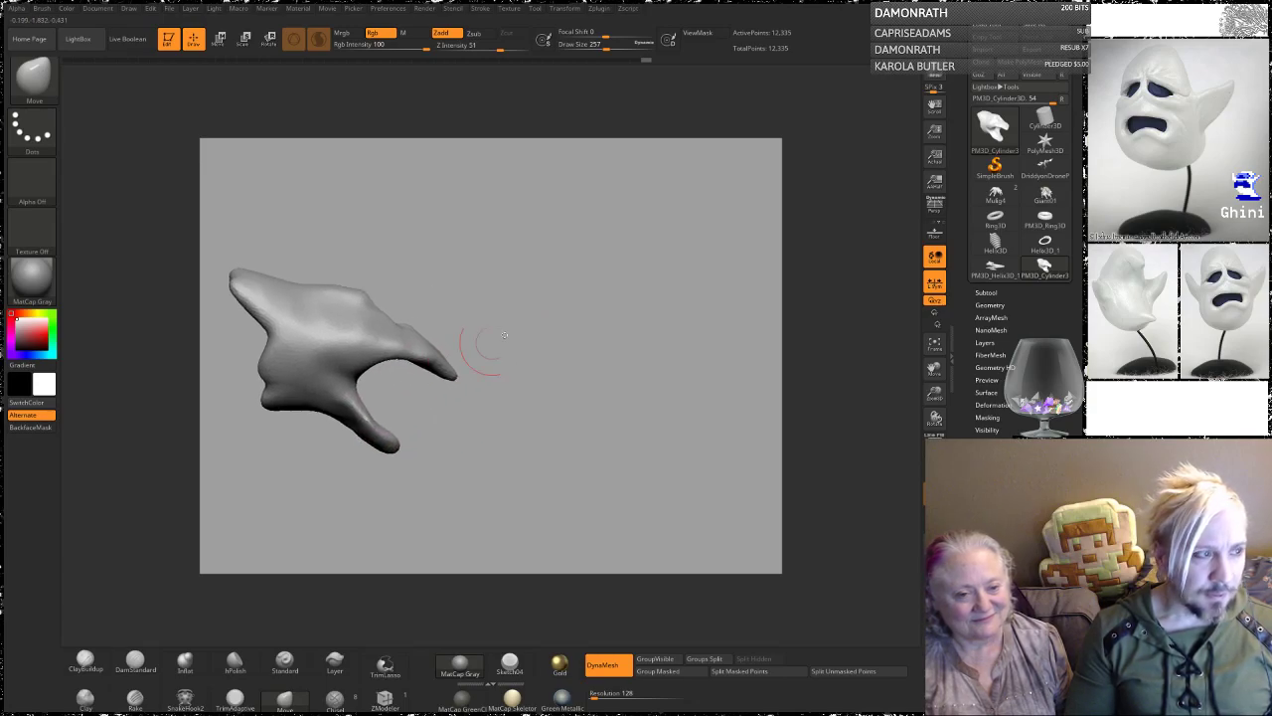
Step: Thicken the snout and upper jaw with the Inflat brush at draw size 257 and intensity 10
click(185, 662)
drag(495, 356, 463, 374)
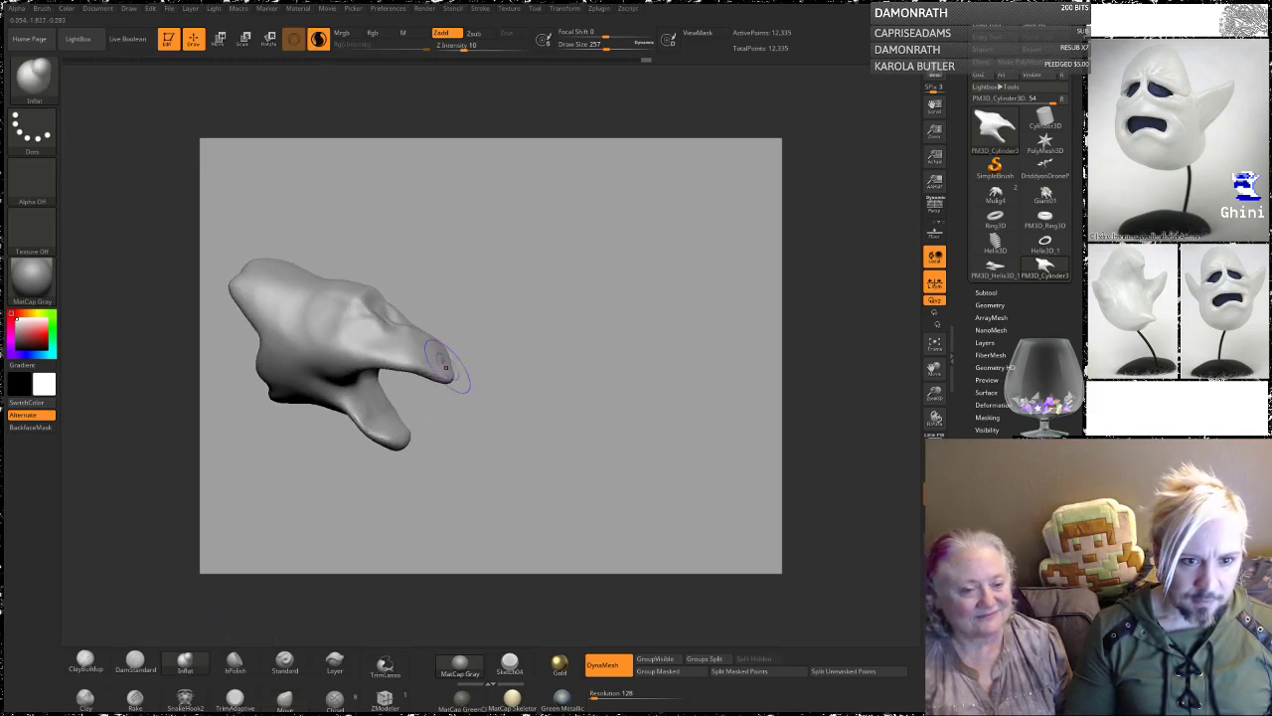
drag(362, 333, 418, 343)
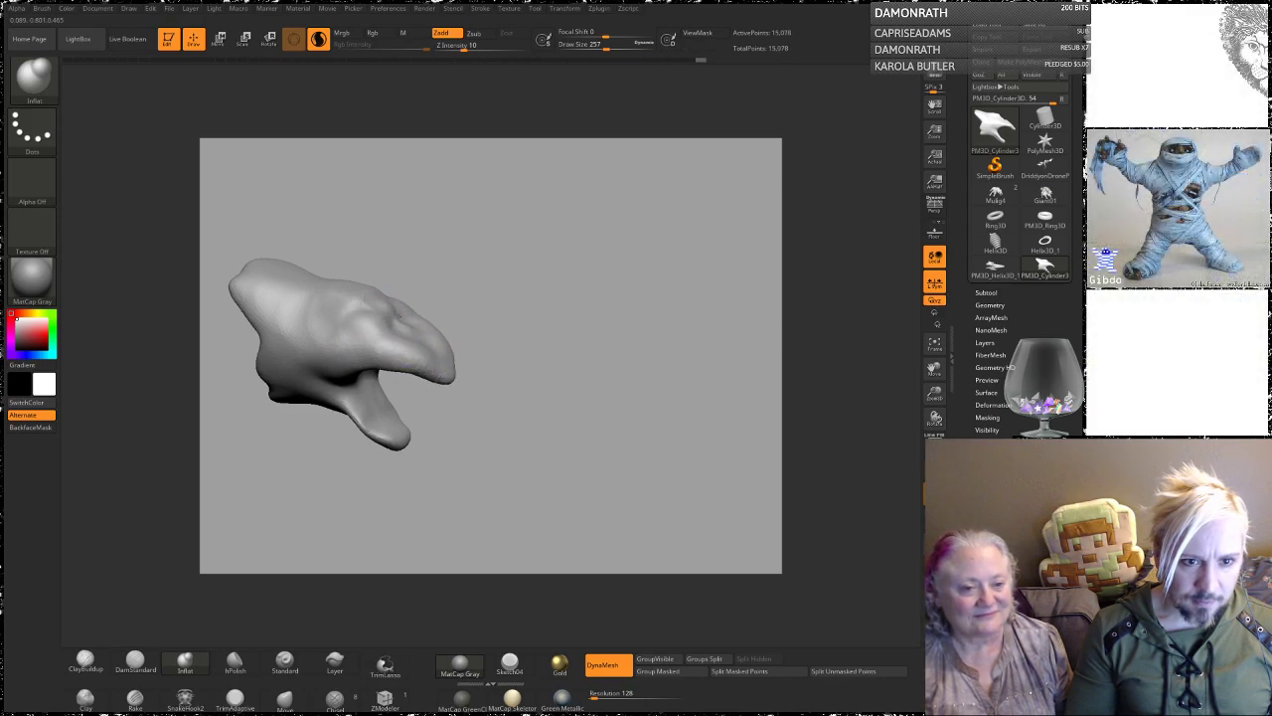
Step: Inflate the side of the head, then carve an eye-socket crease into it with the DamStandard brush at draw size 257
drag(323, 326, 306, 335)
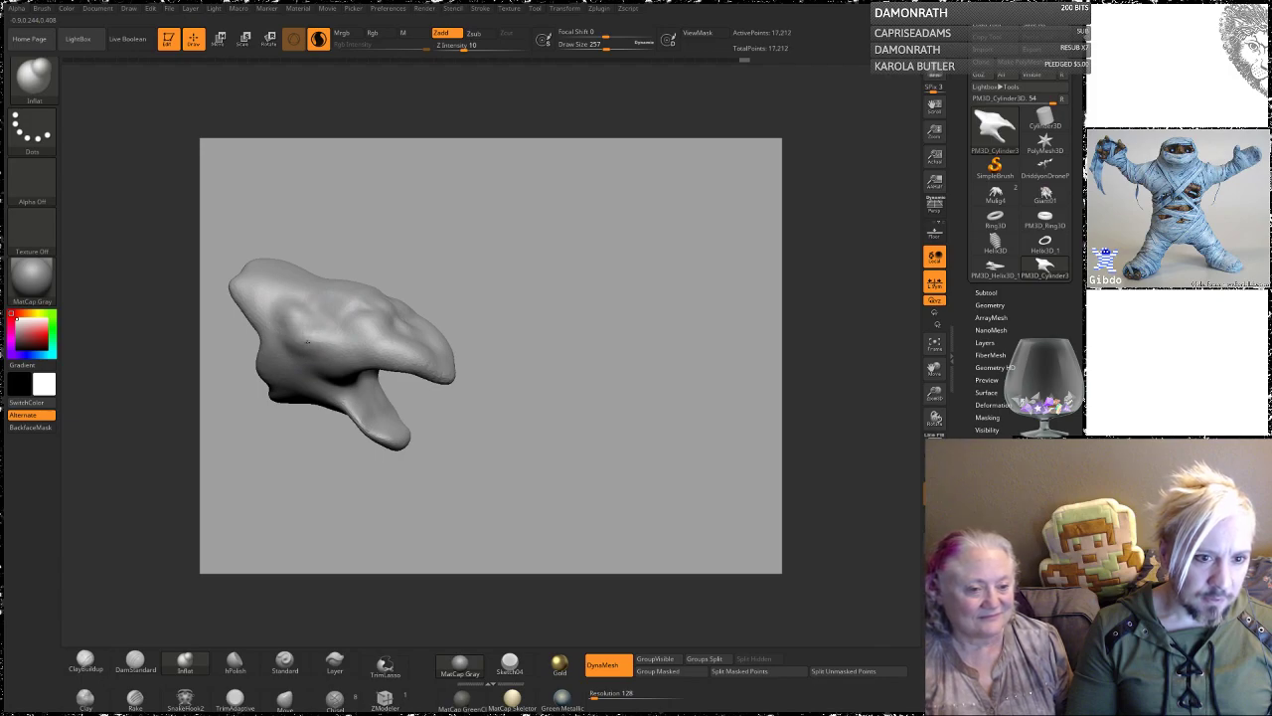
drag(444, 259, 494, 265)
click(135, 661)
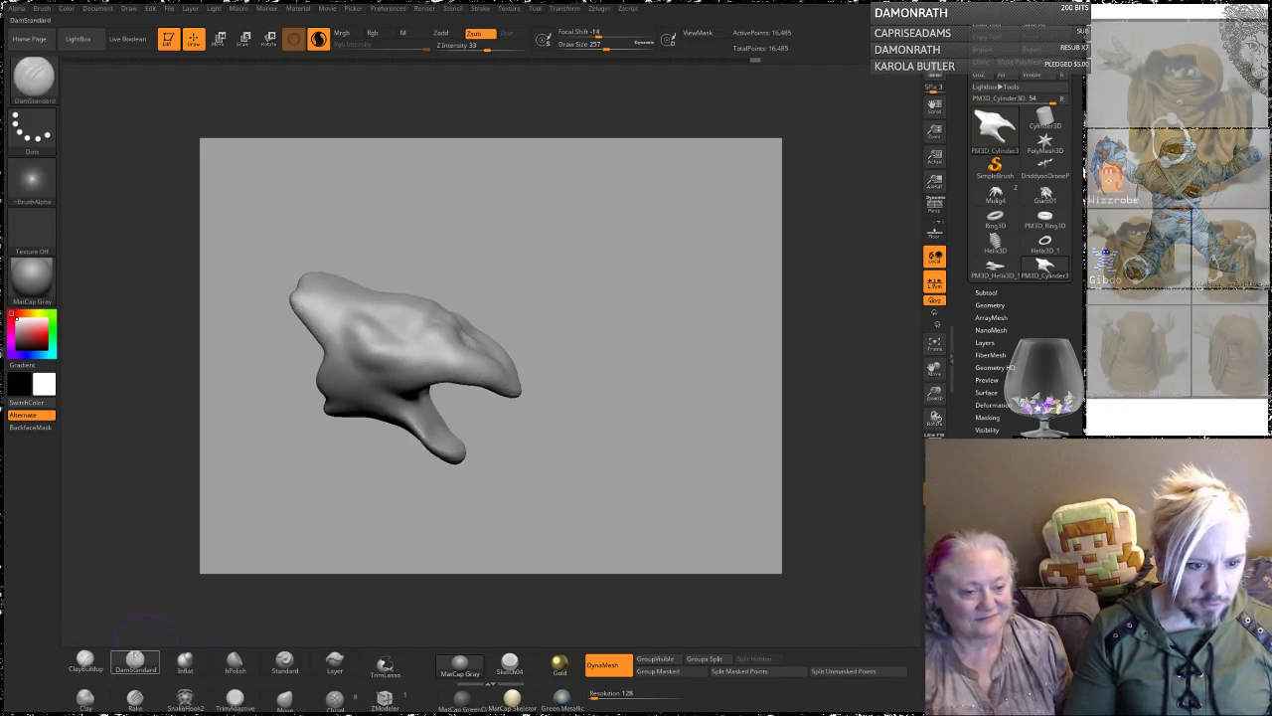
drag(336, 337, 365, 334)
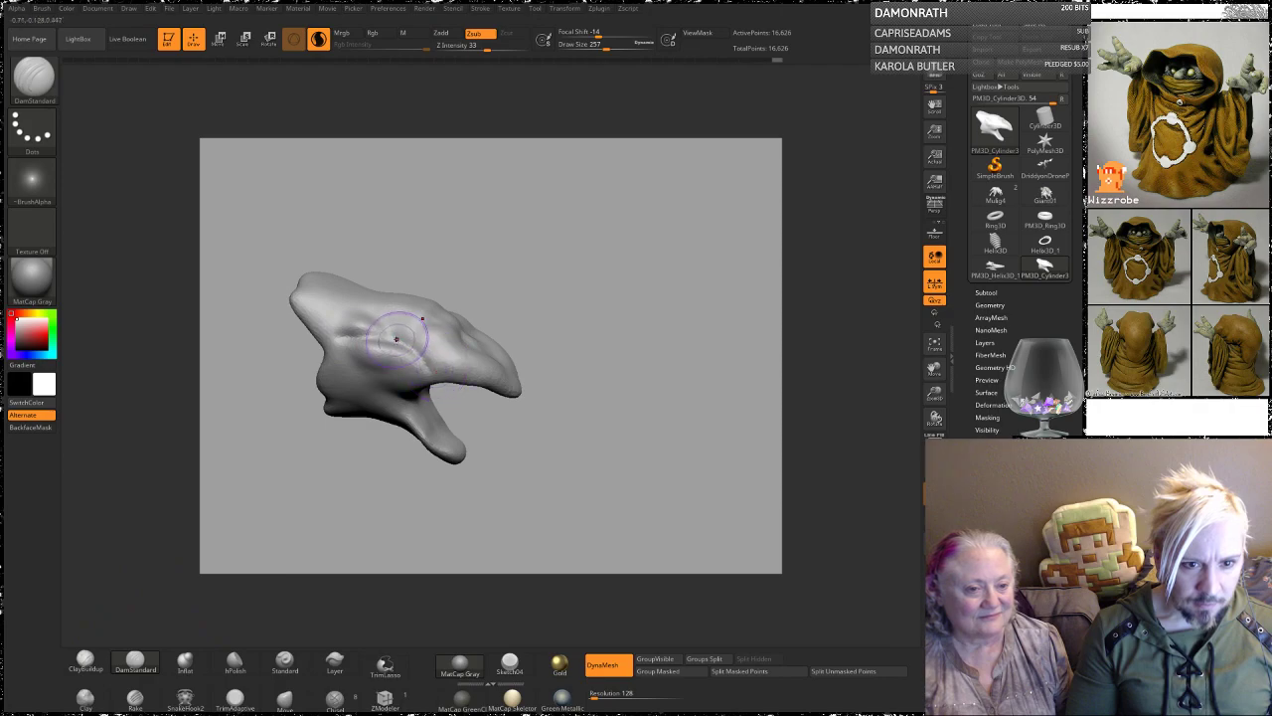
mouse_move(330, 320)
mouse_down()
mouse_move(411, 349)
mouse_move(425, 339)
mouse_up()
mouse_move(566, 333)
alt+mouse_down()
mouse_move(519, 290)
mouse_move(533, 255)
mouse_move(610, 299)
alt+mouse_up()
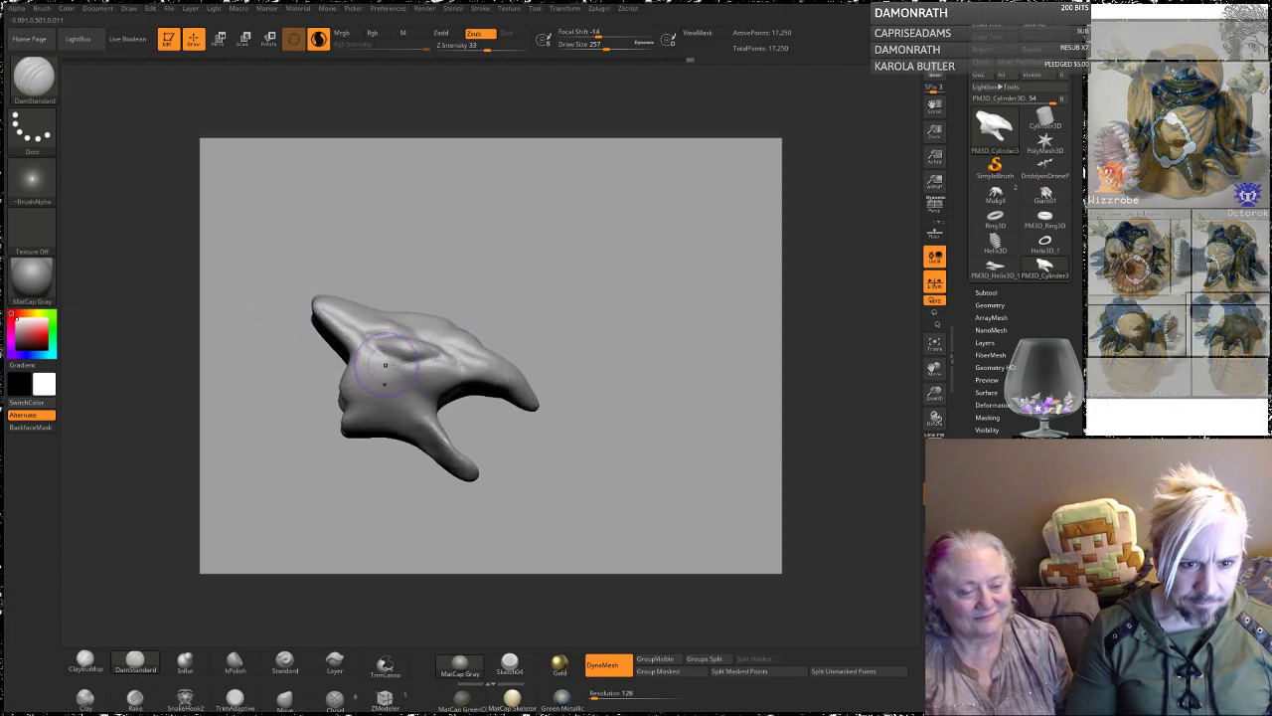
Step: Build up an eyeball and its surrounding lids on the side of the head with ClayBuildup at draw size 145
click(85, 660)
mouse_move(319, 472)
mouse_down()
mouse_move(314, 483)
mouse_move(332, 473)
mouse_up()
key(space)
mouse_move(387, 410)
mouse_down()
mouse_move(417, 380)
mouse_move(368, 358)
mouse_move(391, 349)
mouse_up()
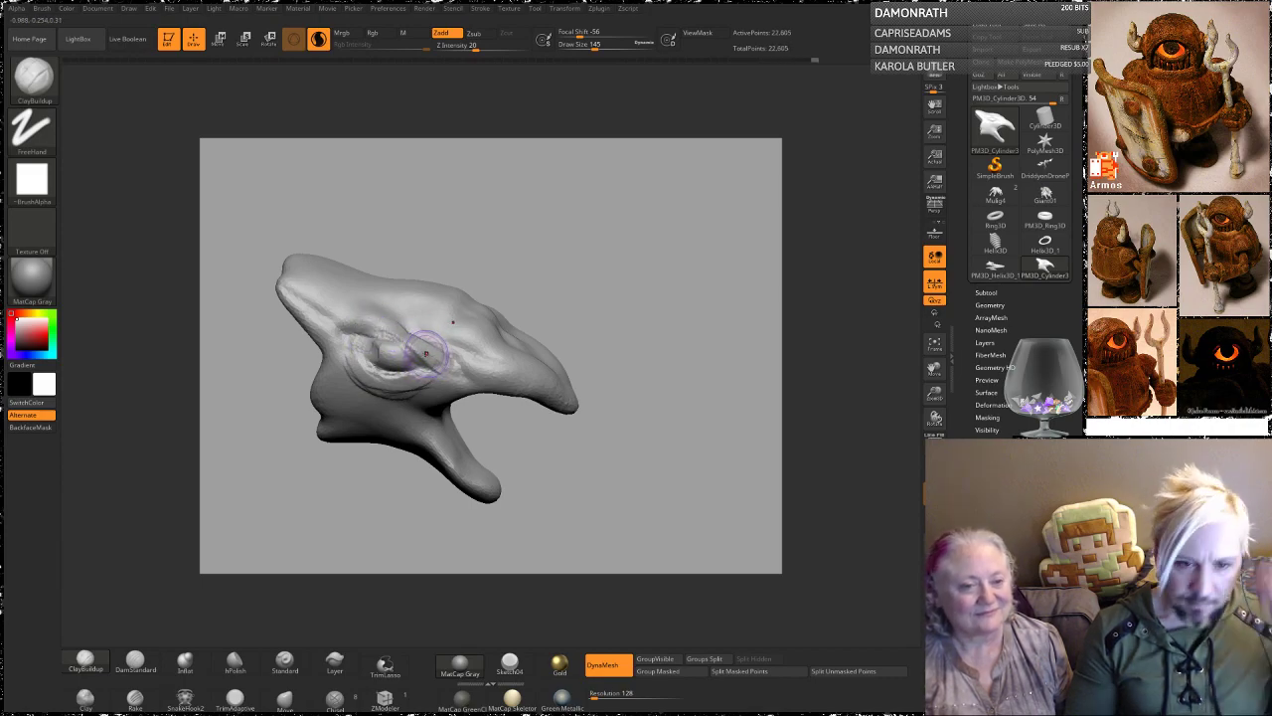
drag(394, 333, 430, 362)
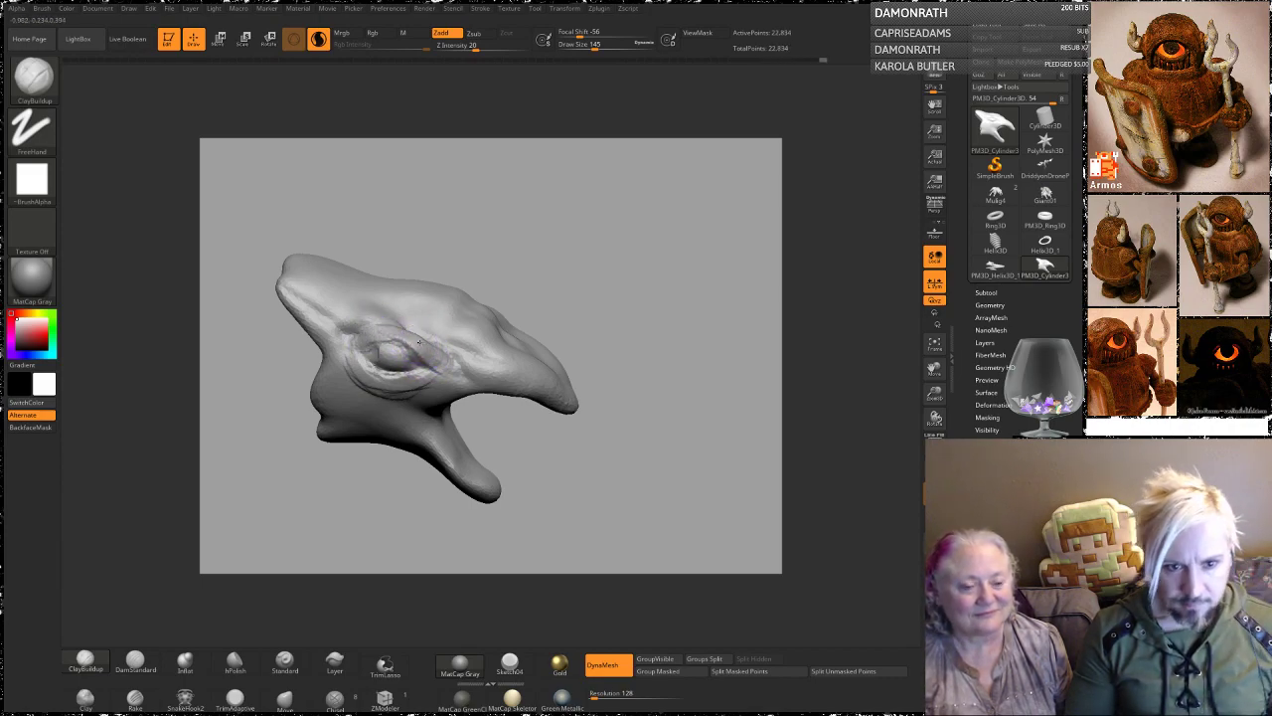
Step: Build a brow ridge above the eye and extend it back along the edge of the crest
drag(353, 333, 298, 296)
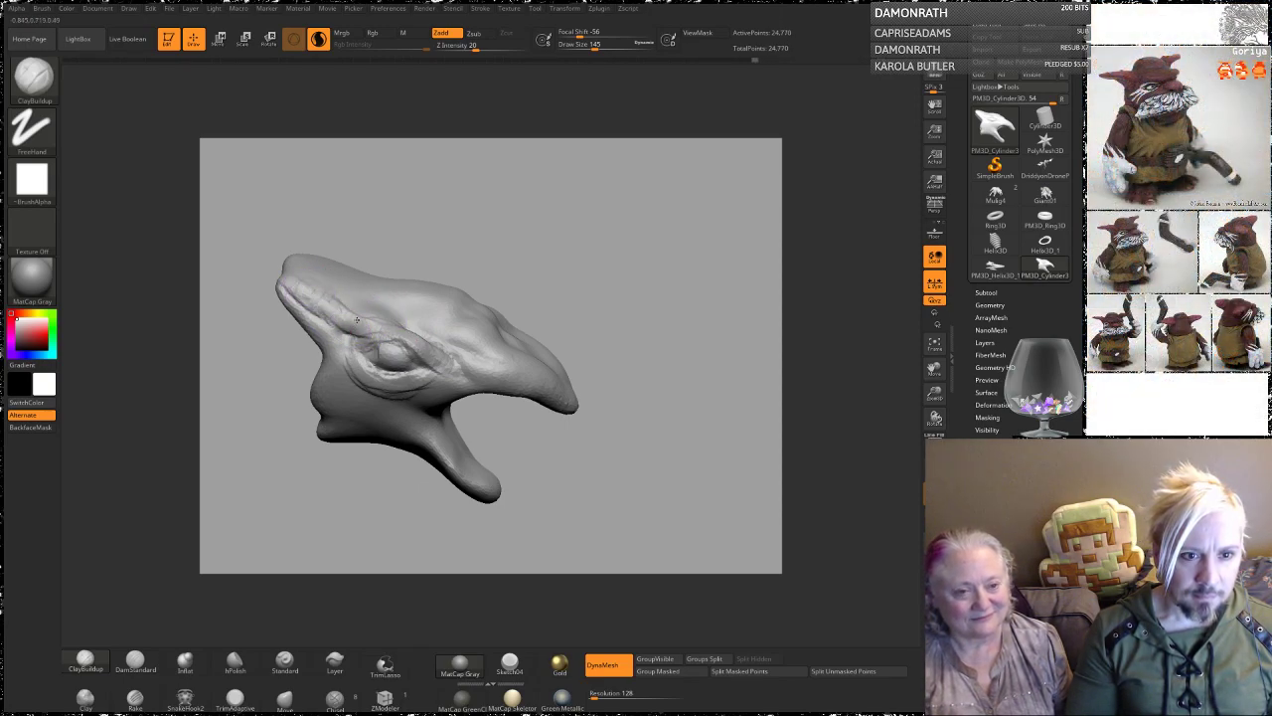
drag(526, 215, 534, 271)
drag(431, 340, 358, 307)
mouse_move(600, 248)
mouse_down()
mouse_move(597, 229)
mouse_move(581, 245)
mouse_move(455, 268)
mouse_up()
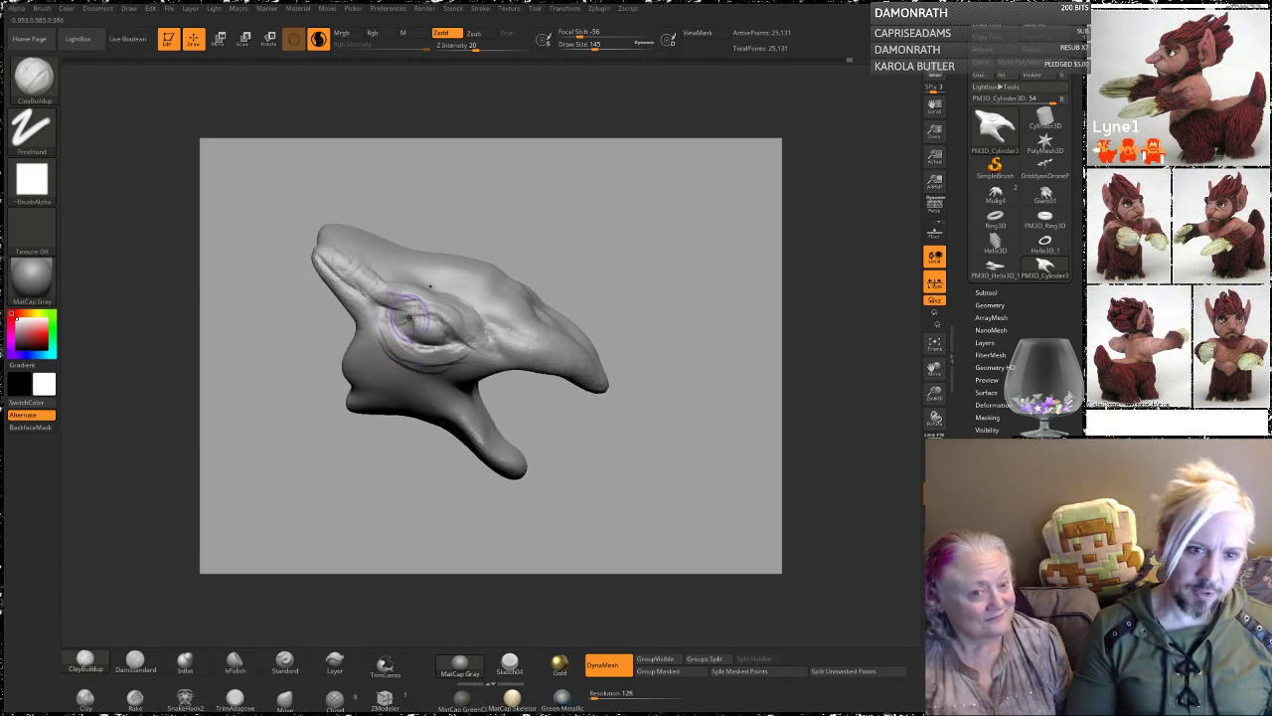
mouse_move(378, 298)
mouse_down()
mouse_move(320, 255)
mouse_move(335, 236)
mouse_up()
mouse_move(512, 231)
mouse_down()
mouse_move(537, 222)
mouse_move(566, 244)
mouse_up()
drag(567, 244, 544, 220)
alt+drag(588, 274, 529, 244)
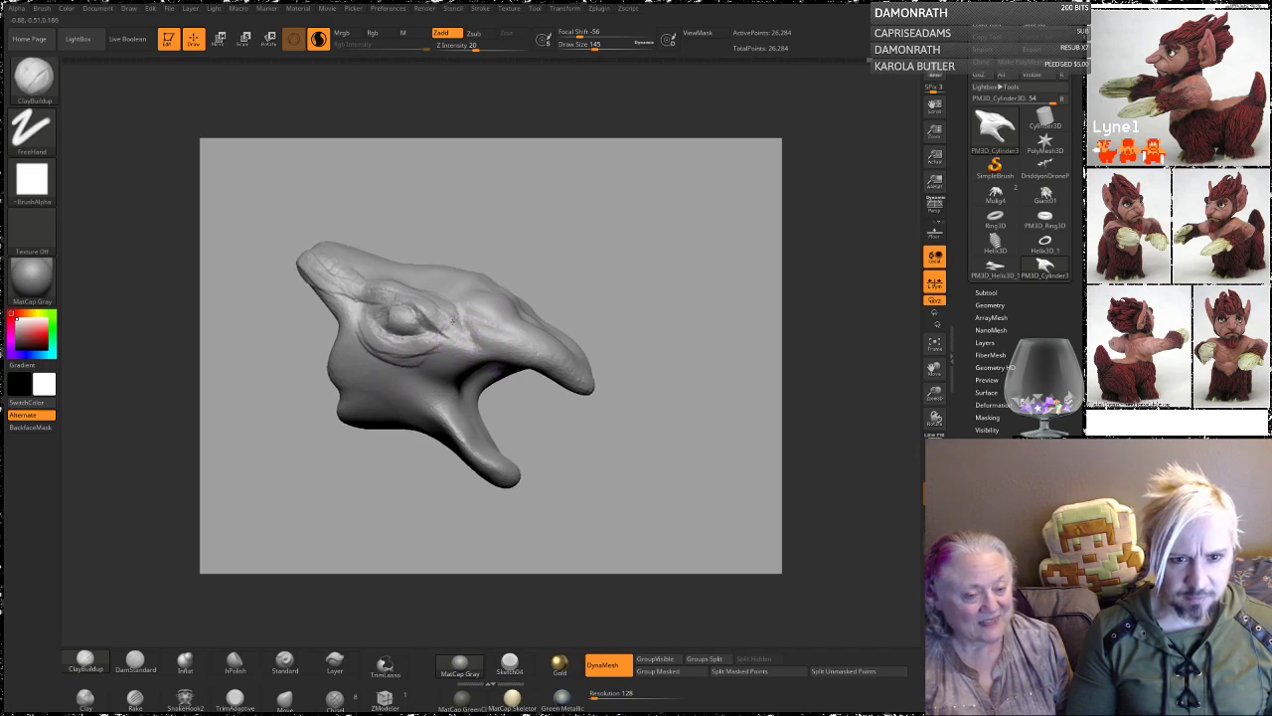
Step: Add clay strokes along the upper jaw's edge, the snout and the top of the head
drag(475, 322, 544, 362)
mouse_move(673, 270)
mouse_down()
mouse_move(591, 269)
mouse_move(511, 373)
mouse_move(538, 351)
mouse_move(536, 369)
mouse_up()
mouse_move(625, 253)
mouse_down()
mouse_move(653, 256)
mouse_move(641, 284)
mouse_up()
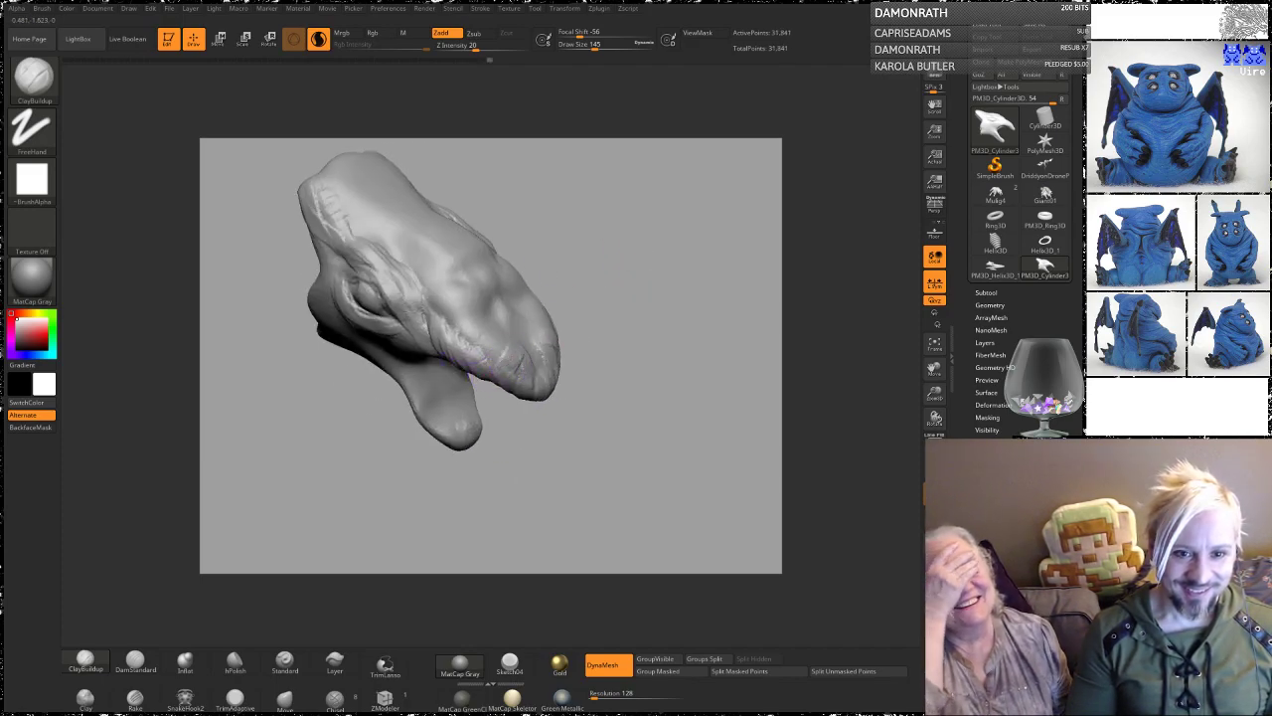
mouse_move(485, 355)
mouse_down()
mouse_move(487, 318)
mouse_move(383, 248)
mouse_move(347, 196)
mouse_up()
mouse_move(516, 182)
mouse_down()
mouse_move(494, 238)
mouse_move(501, 229)
mouse_up()
drag(391, 330, 451, 372)
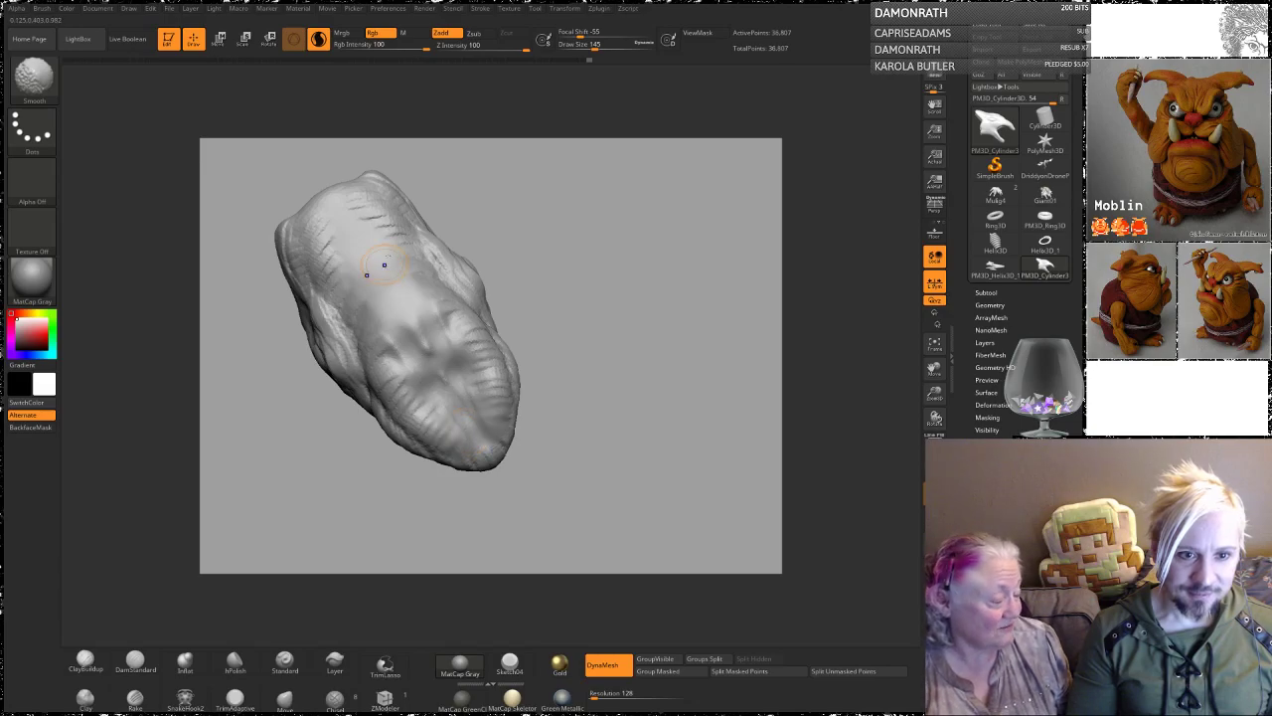
Step: Remesh the head with DynaMesh and smooth the clay strokes on the crest and around the eye
alt+drag(497, 219, 530, 245)
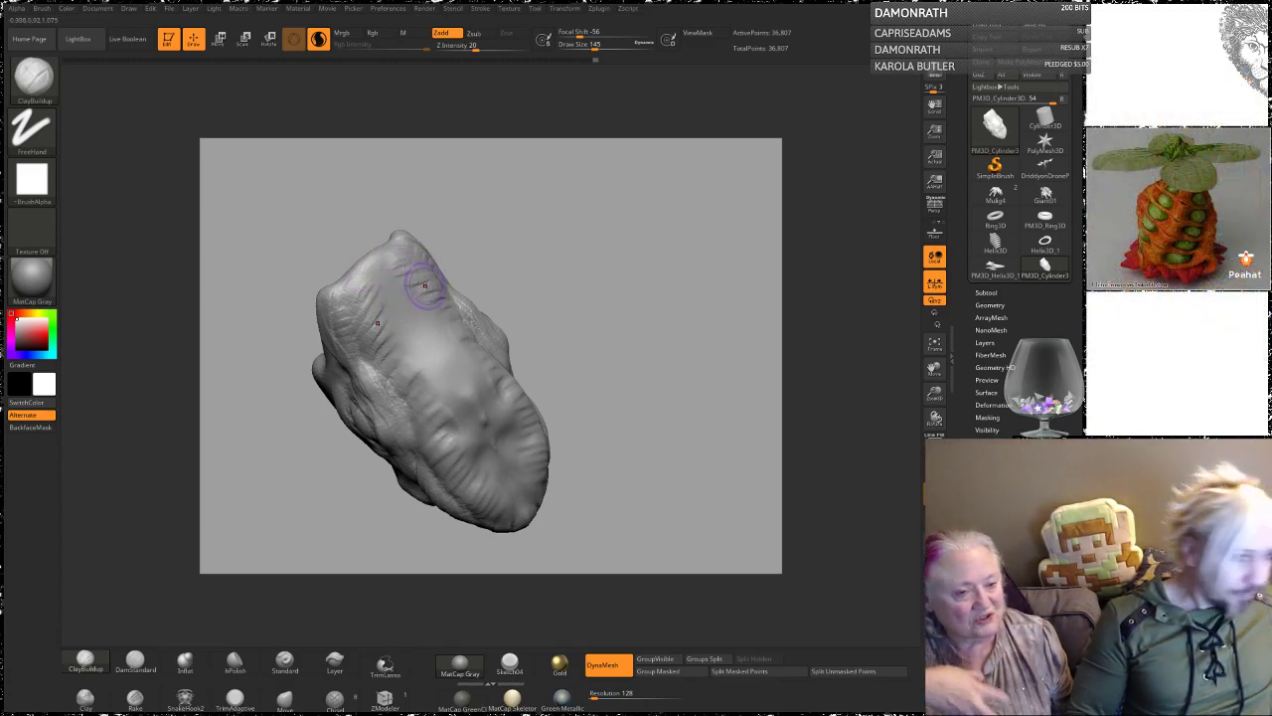
mouse_move(513, 244)
alt+mouse_down()
mouse_move(508, 265)
mouse_move(517, 244)
alt+mouse_up()
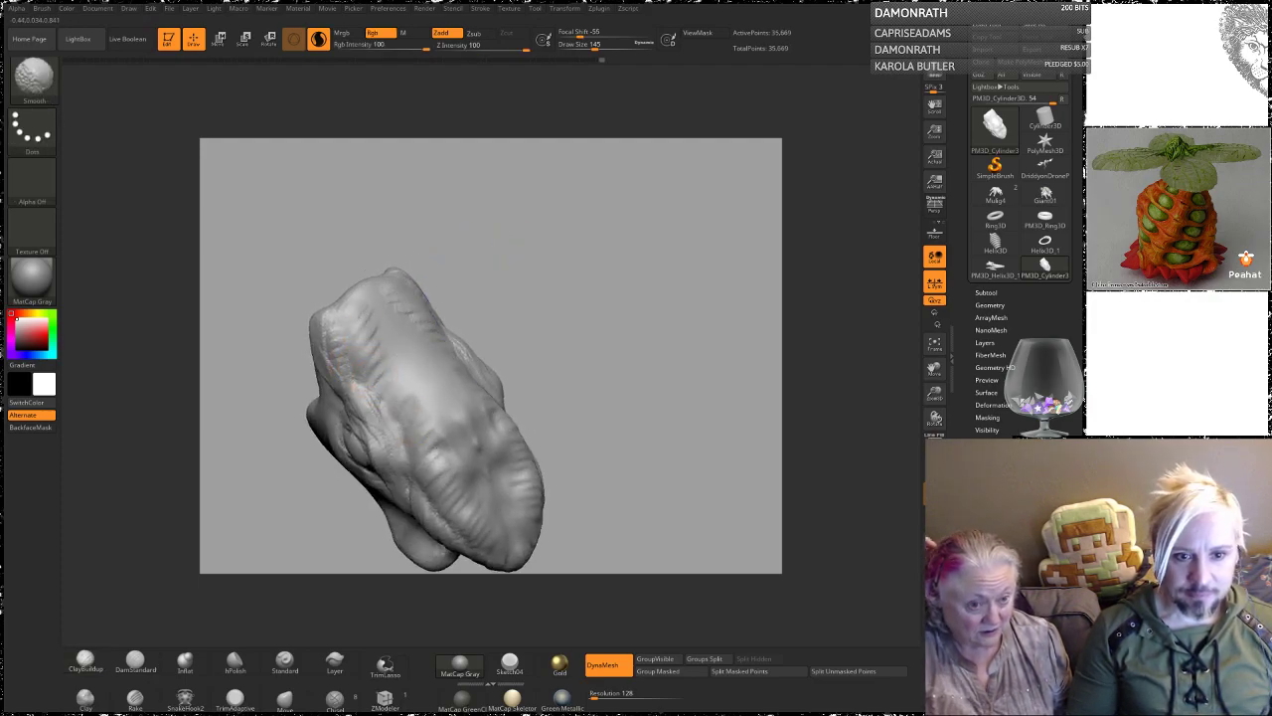
ctrl+drag(552, 217, 641, 221)
mouse_move(527, 278)
alt+mouse_down()
mouse_move(525, 199)
mouse_move(571, 266)
mouse_move(548, 243)
alt+mouse_up()
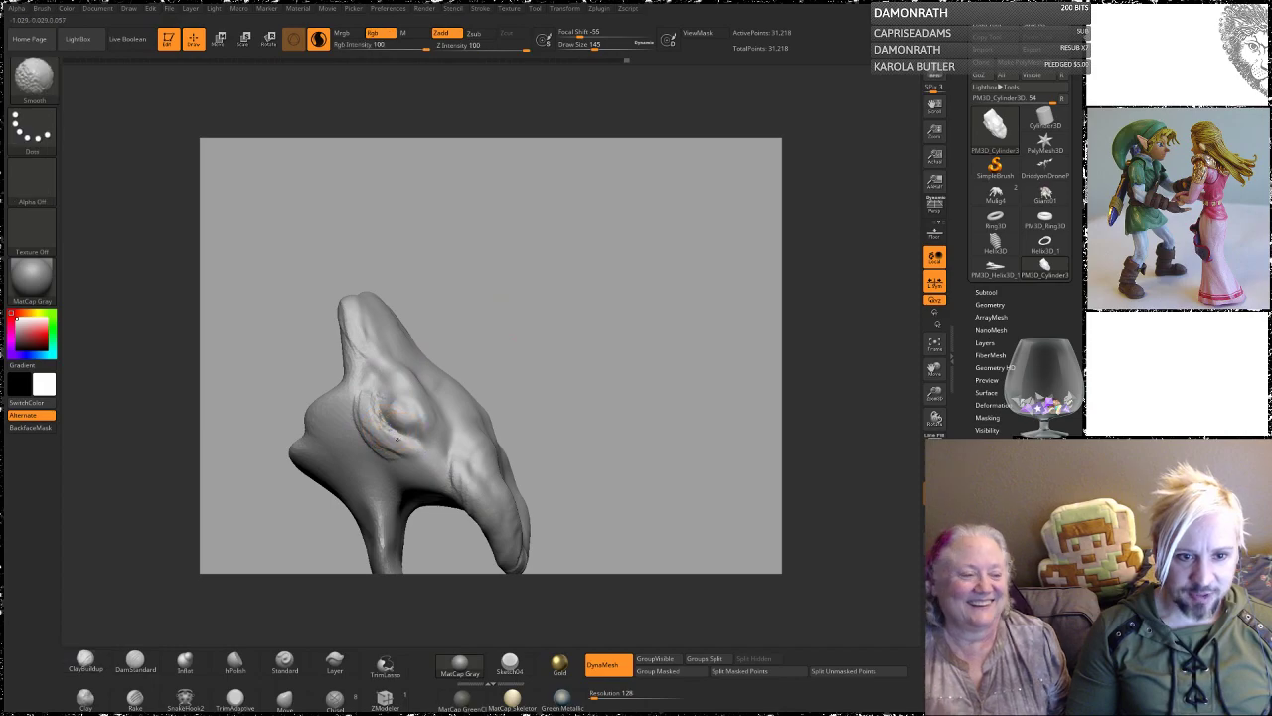
drag(522, 318, 403, 350)
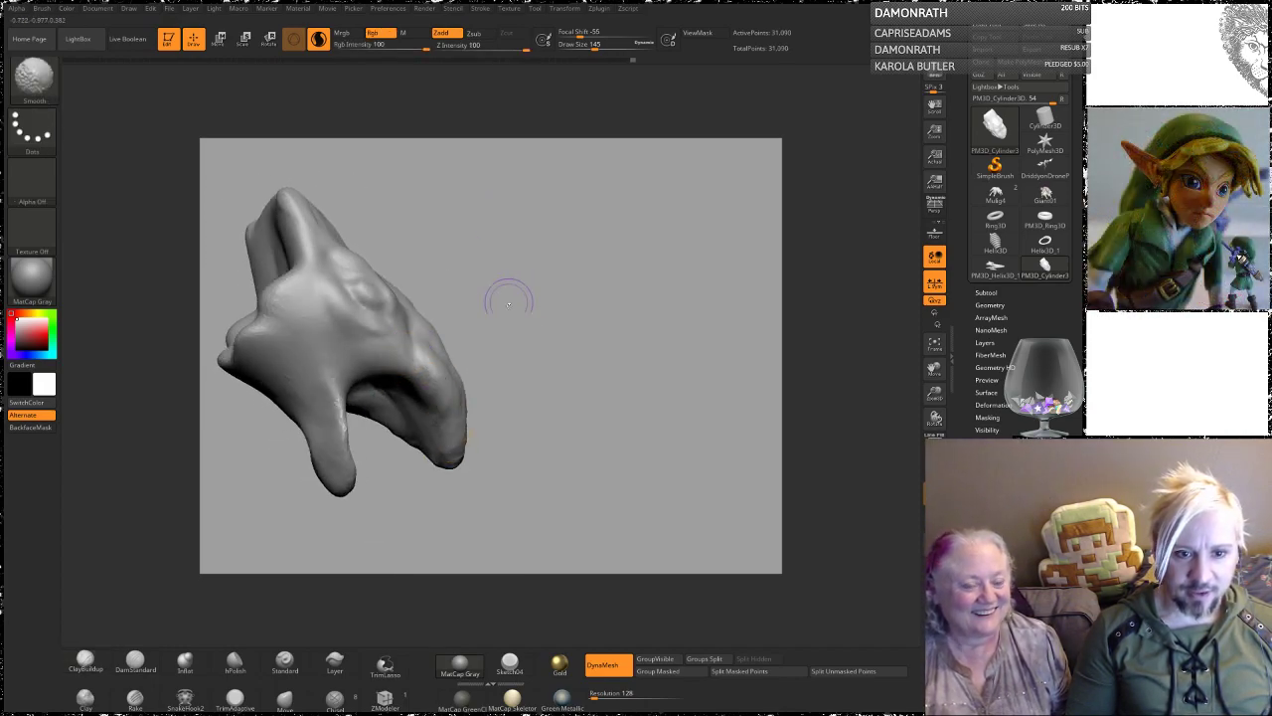
alt+drag(507, 293, 536, 302)
Step: Build up folds across the throat, the underside of the lower jaw and the cheek with ClayBuildup
drag(280, 451, 269, 418)
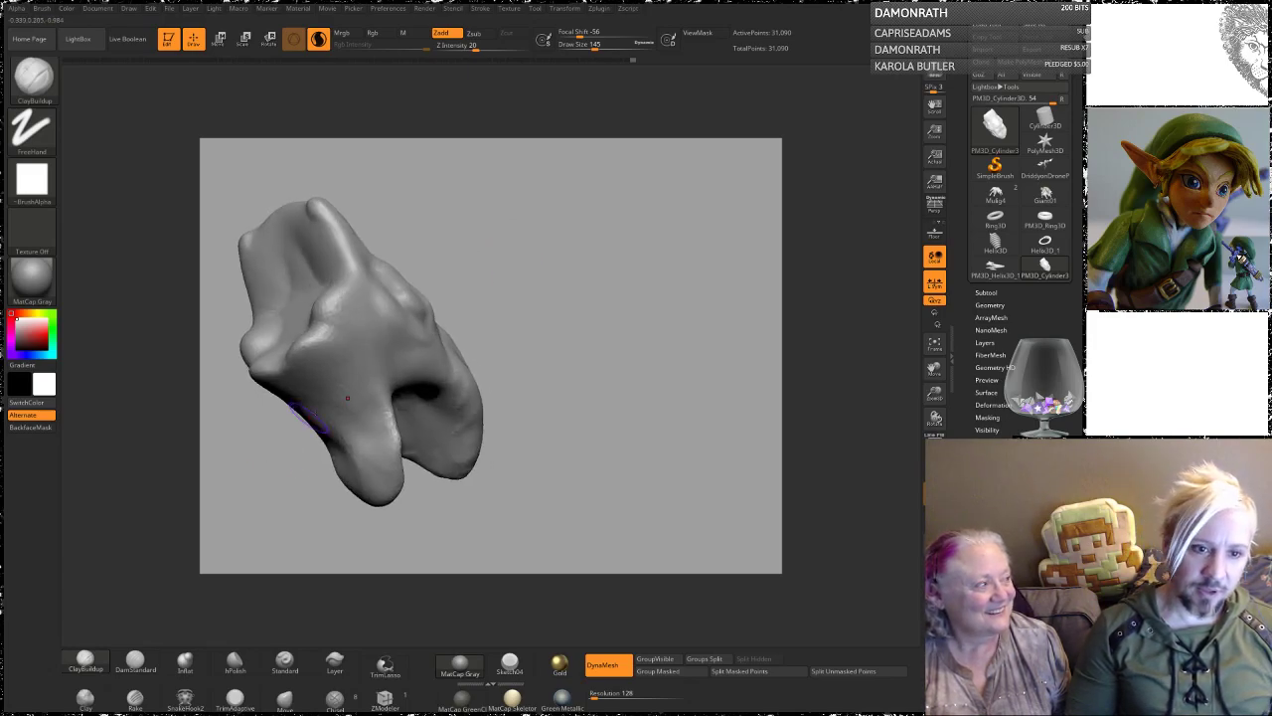
drag(367, 409, 378, 476)
drag(372, 385, 317, 341)
drag(459, 261, 446, 249)
drag(345, 319, 387, 357)
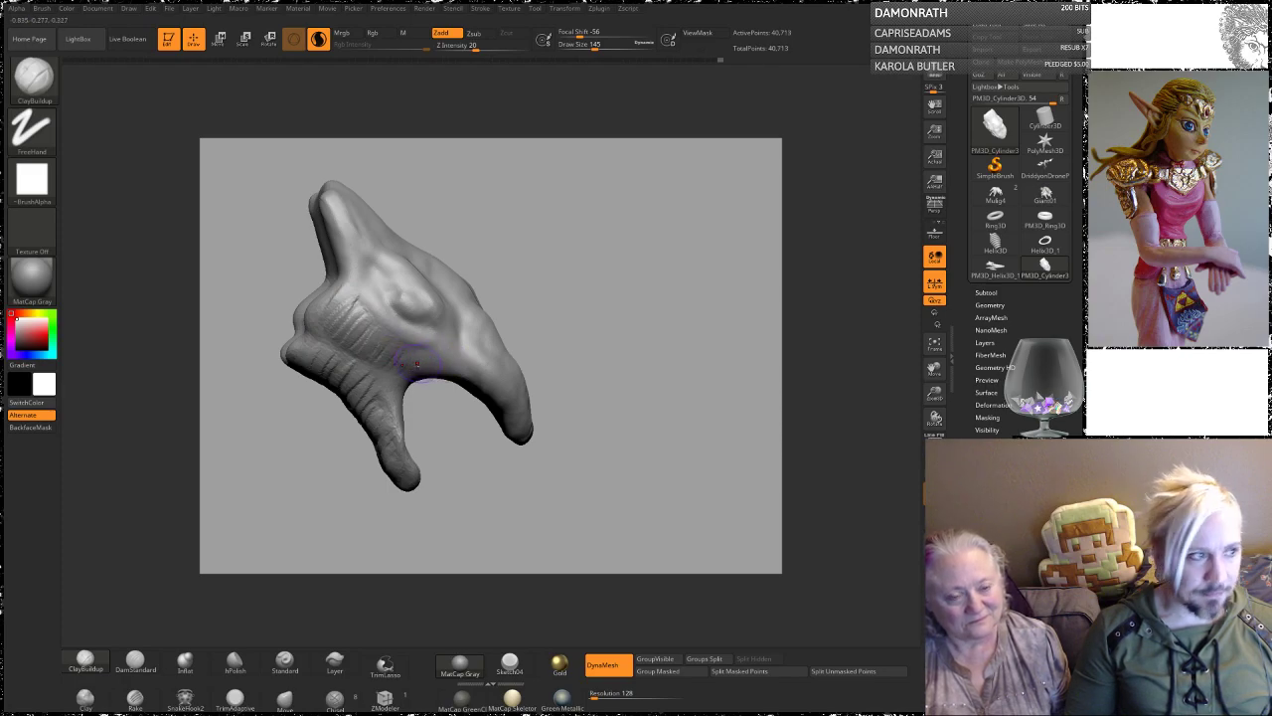
Step: Build up clay inside the open mouth at the back of the jaws
mouse_move(468, 512)
mouse_down()
mouse_move(438, 460)
mouse_move(437, 403)
mouse_move(461, 431)
mouse_move(447, 430)
mouse_move(455, 416)
mouse_up()
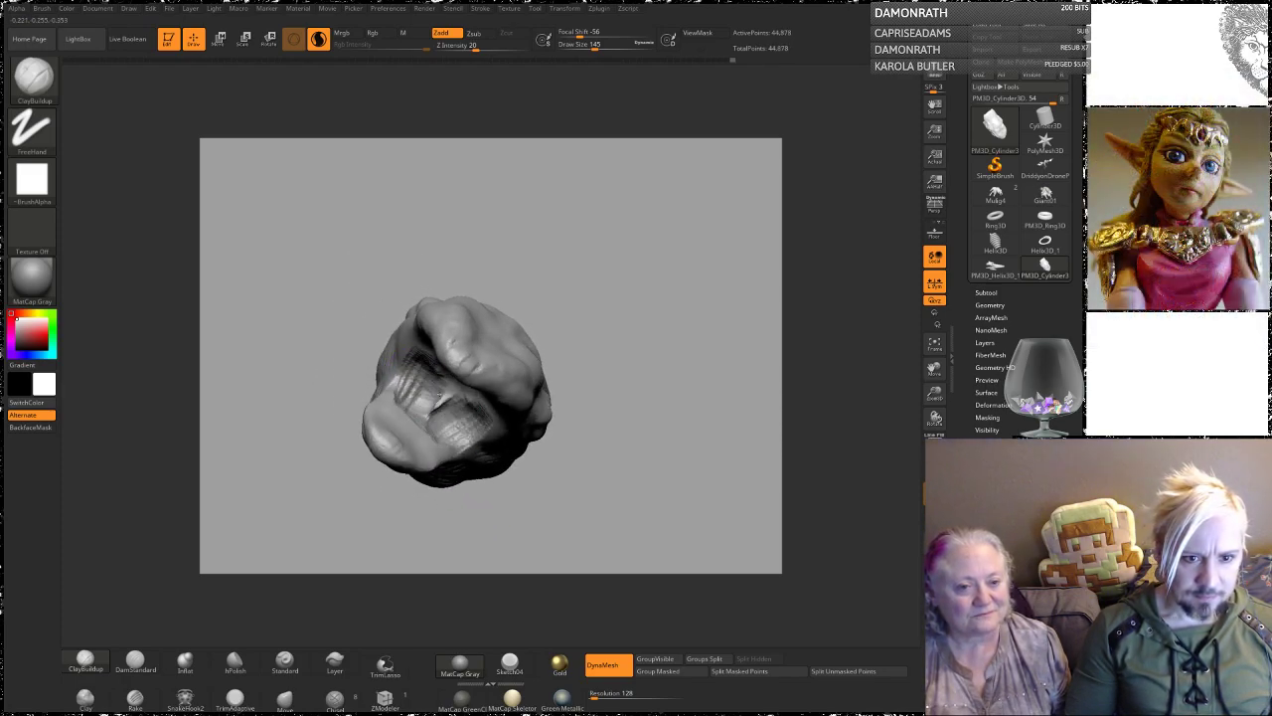
mouse_move(582, 259)
mouse_down()
mouse_move(571, 212)
mouse_move(589, 209)
mouse_up()
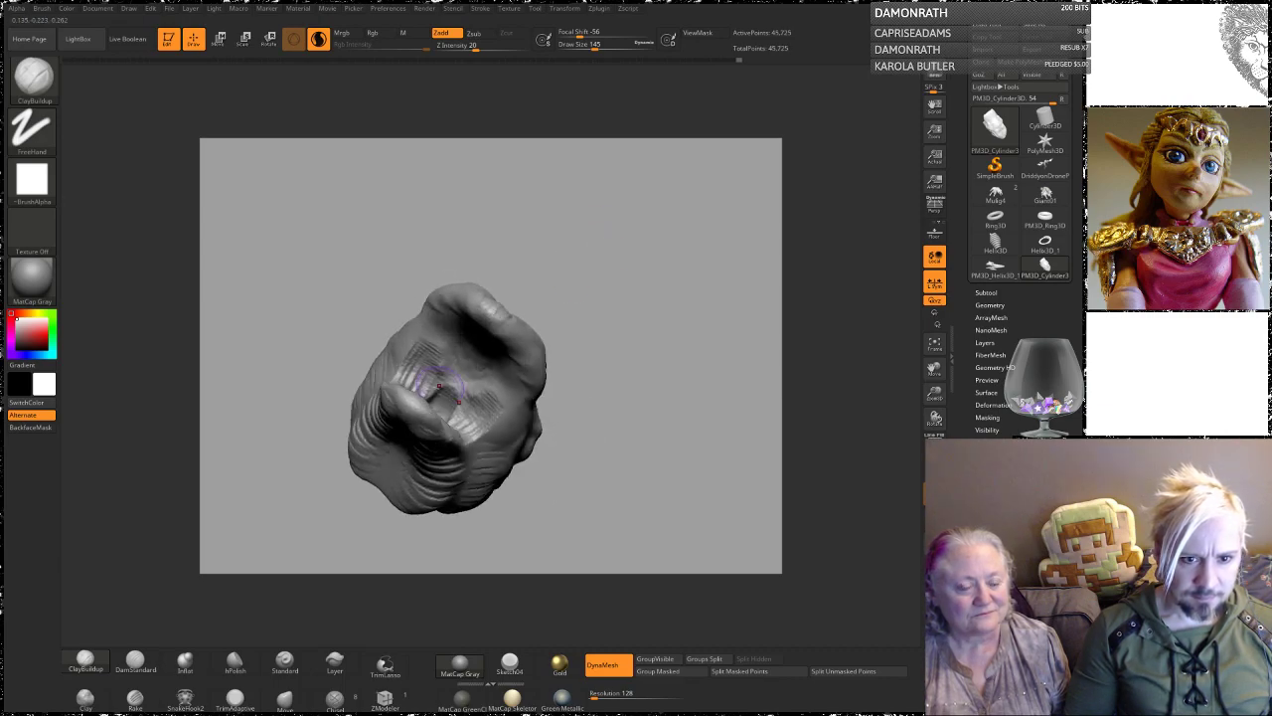
mouse_move(453, 372)
mouse_down()
mouse_move(467, 378)
mouse_move(468, 346)
mouse_up()
mouse_move(557, 225)
mouse_down()
mouse_move(580, 287)
mouse_move(559, 282)
mouse_up()
Step: Smooth the inside of the mouth and the surface of the lower jaw
shift+drag(462, 366, 428, 378)
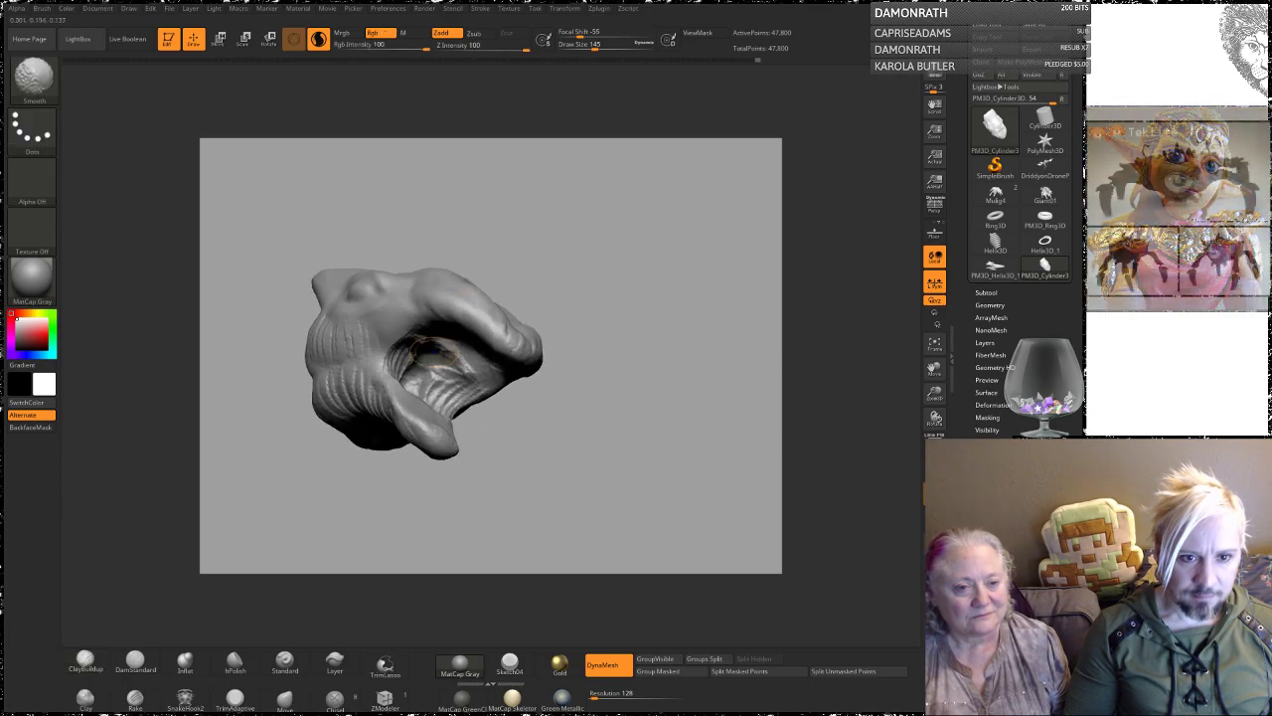
mouse_move(586, 234)
mouse_down()
mouse_move(522, 239)
mouse_move(511, 260)
mouse_up()
shift+drag(417, 394, 397, 401)
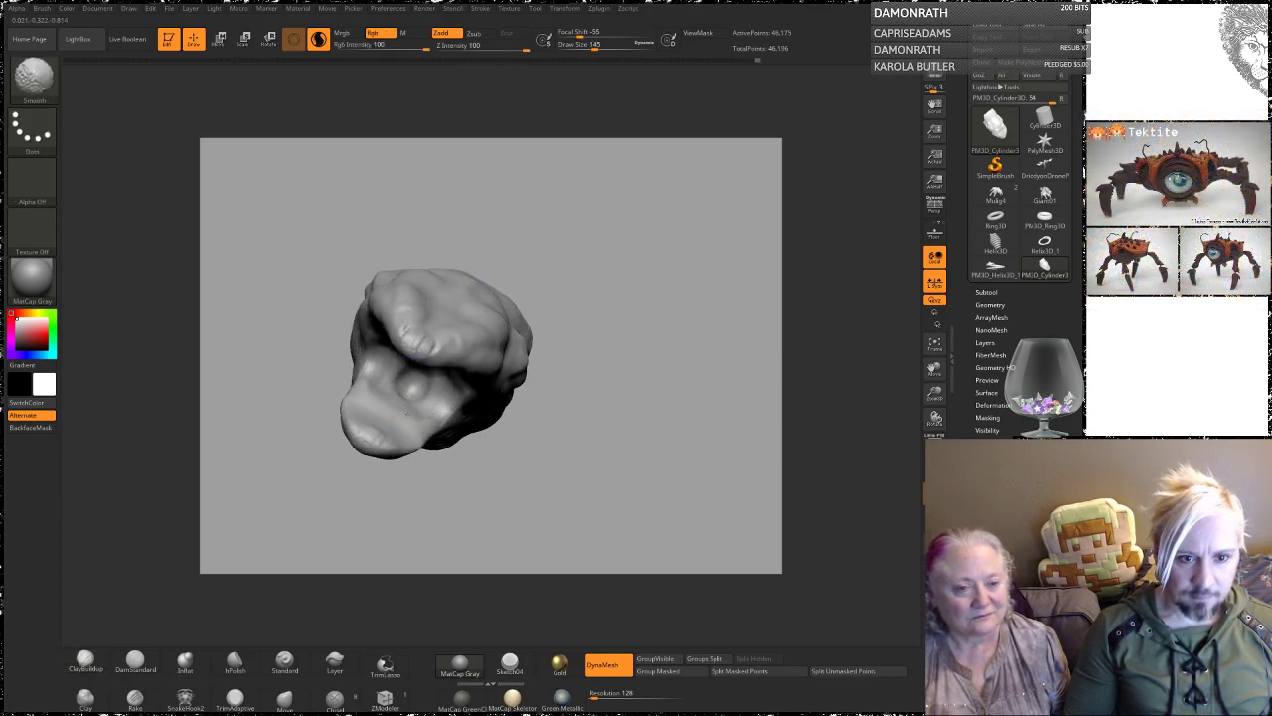
drag(593, 275, 534, 262)
shift+drag(406, 418, 406, 441)
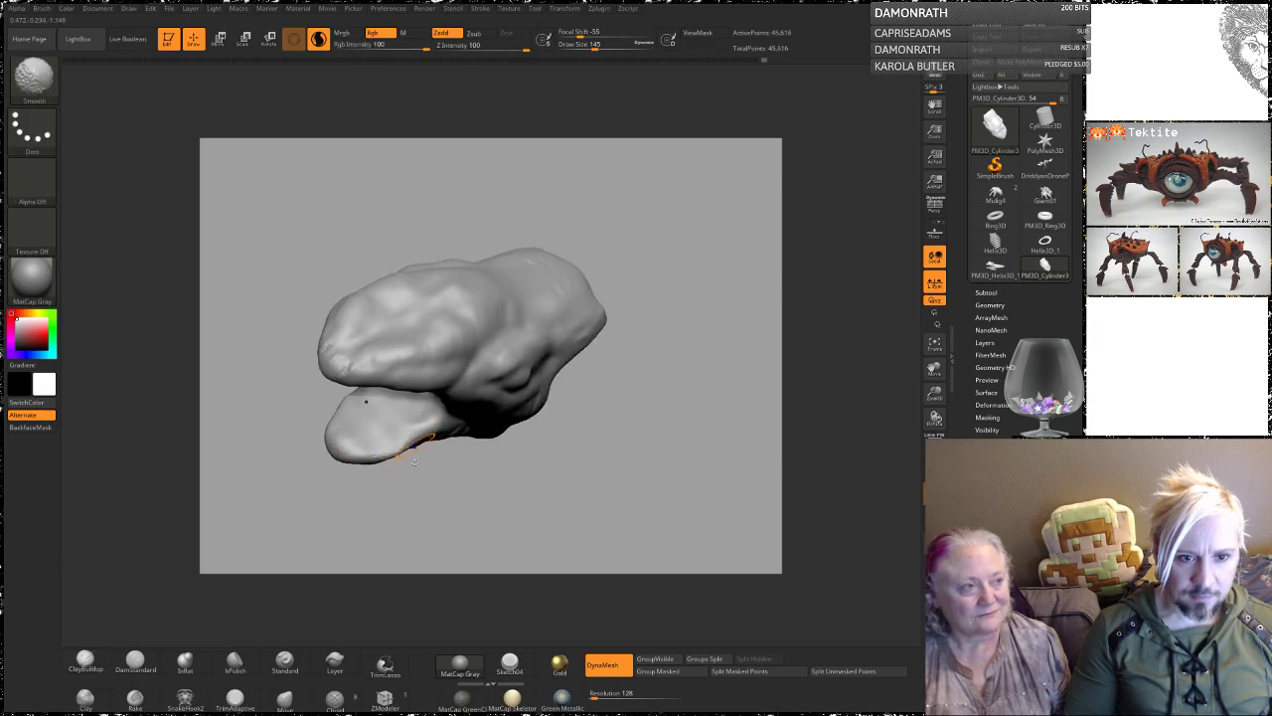
Step: Build up the rim of the lower jaw, the corner of the mouth and the upper lip with ClayBuildup
alt+drag(434, 495, 411, 474)
drag(395, 415, 453, 398)
mouse_move(386, 482)
mouse_down()
mouse_move(388, 443)
mouse_move(363, 469)
mouse_up()
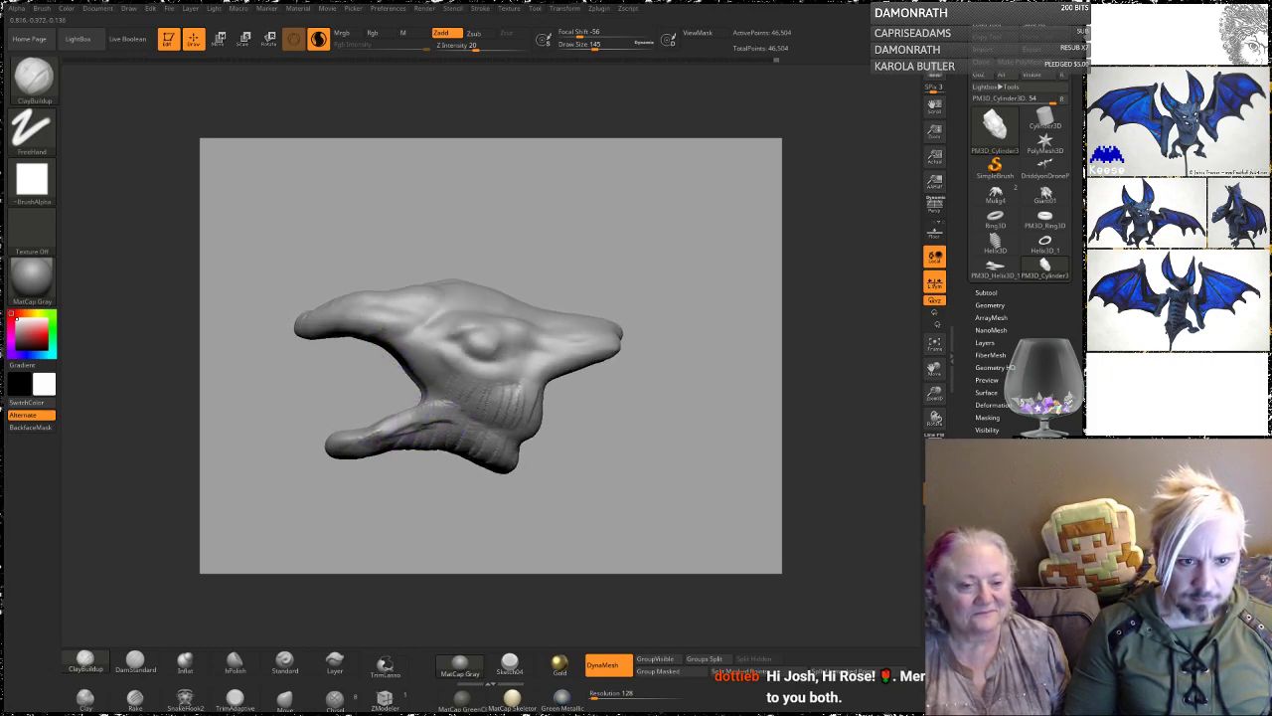
mouse_move(327, 251)
alt+mouse_down()
mouse_move(400, 278)
mouse_move(398, 263)
alt+mouse_up()
mouse_move(448, 367)
mouse_down()
mouse_move(411, 360)
mouse_move(439, 347)
mouse_move(472, 362)
mouse_up()
mouse_move(424, 258)
mouse_down()
mouse_move(390, 384)
mouse_move(359, 350)
mouse_up()
mouse_move(362, 242)
mouse_down()
mouse_move(397, 343)
mouse_move(342, 335)
mouse_up()
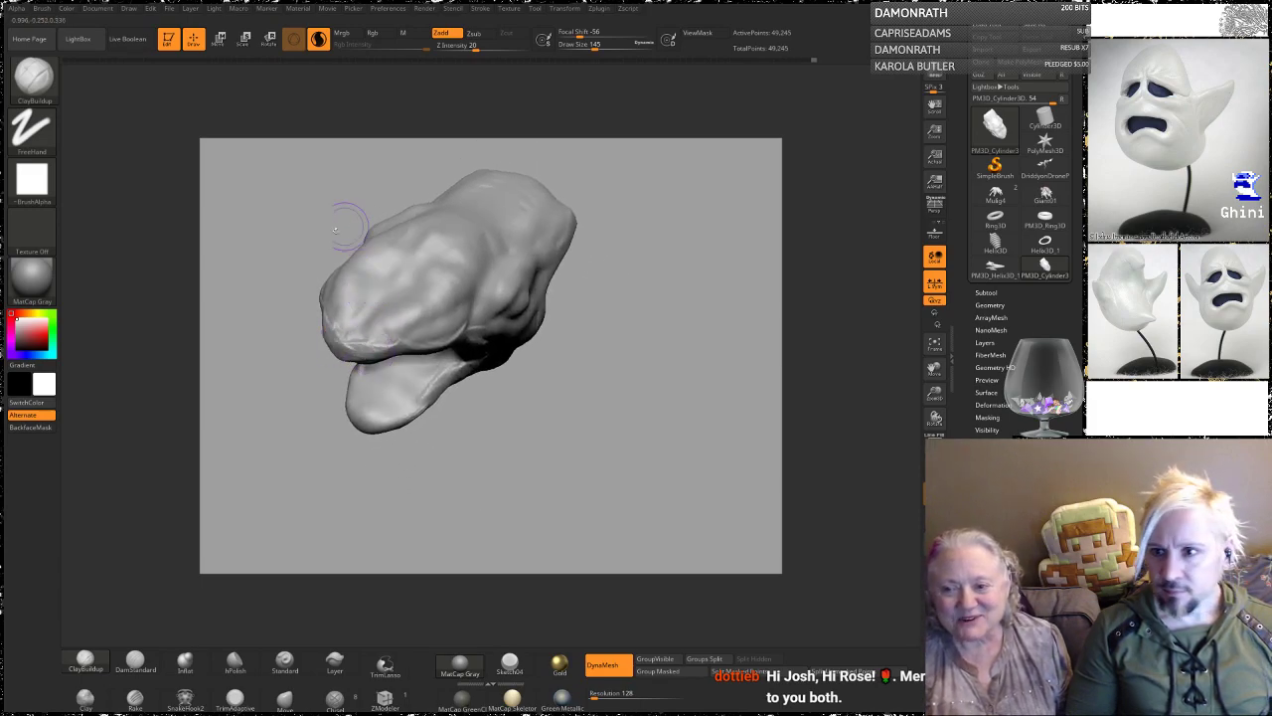
Step: Reshape the front of the snout with the Move brush at draw size 234
alt+drag(321, 169, 371, 174)
drag(313, 255, 326, 243)
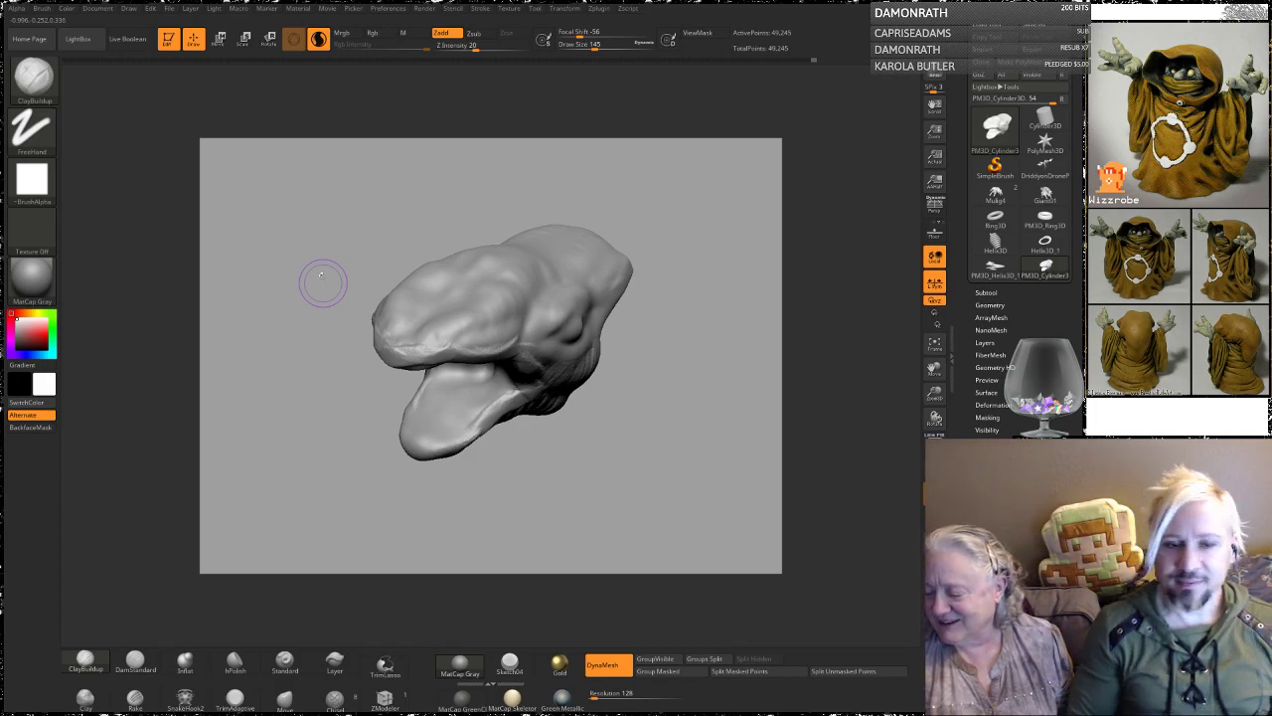
mouse_move(311, 359)
alt+mouse_down()
mouse_move(335, 381)
mouse_move(313, 373)
mouse_move(306, 410)
alt+mouse_up()
click(285, 697)
key(space)
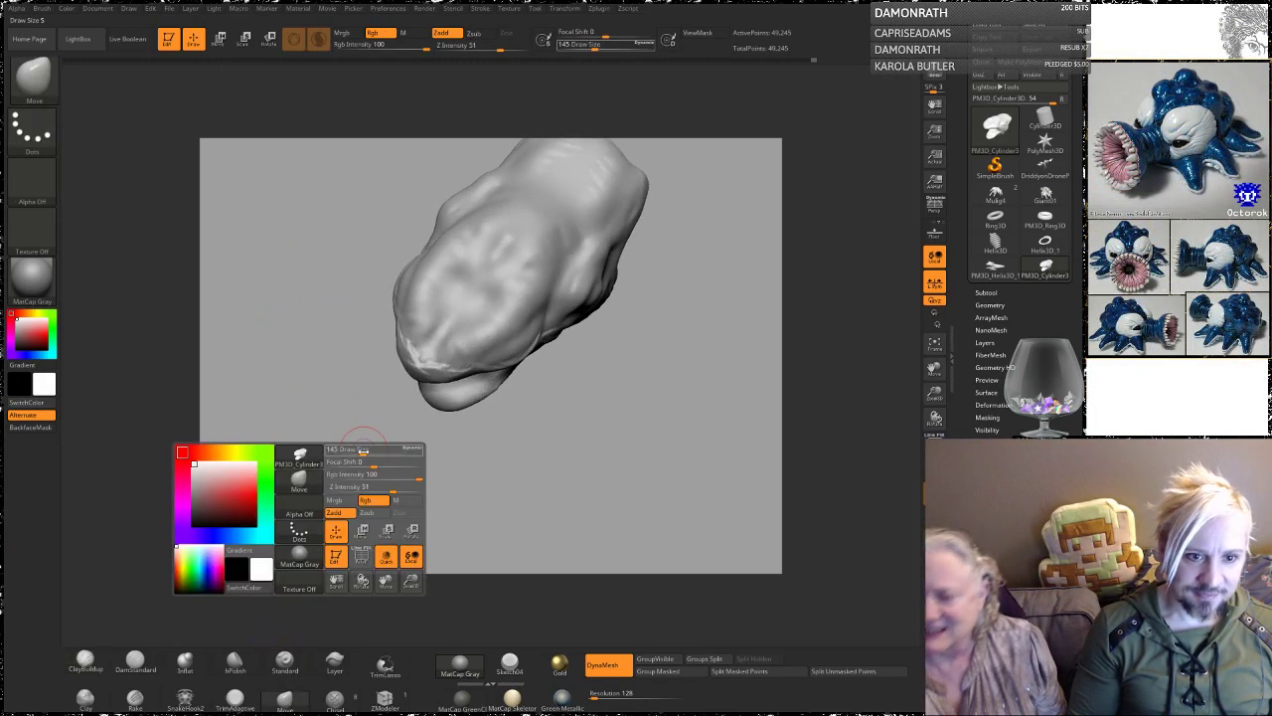
drag(362, 452, 372, 453)
mouse_move(415, 374)
mouse_down()
mouse_move(355, 420)
mouse_move(361, 402)
mouse_up()
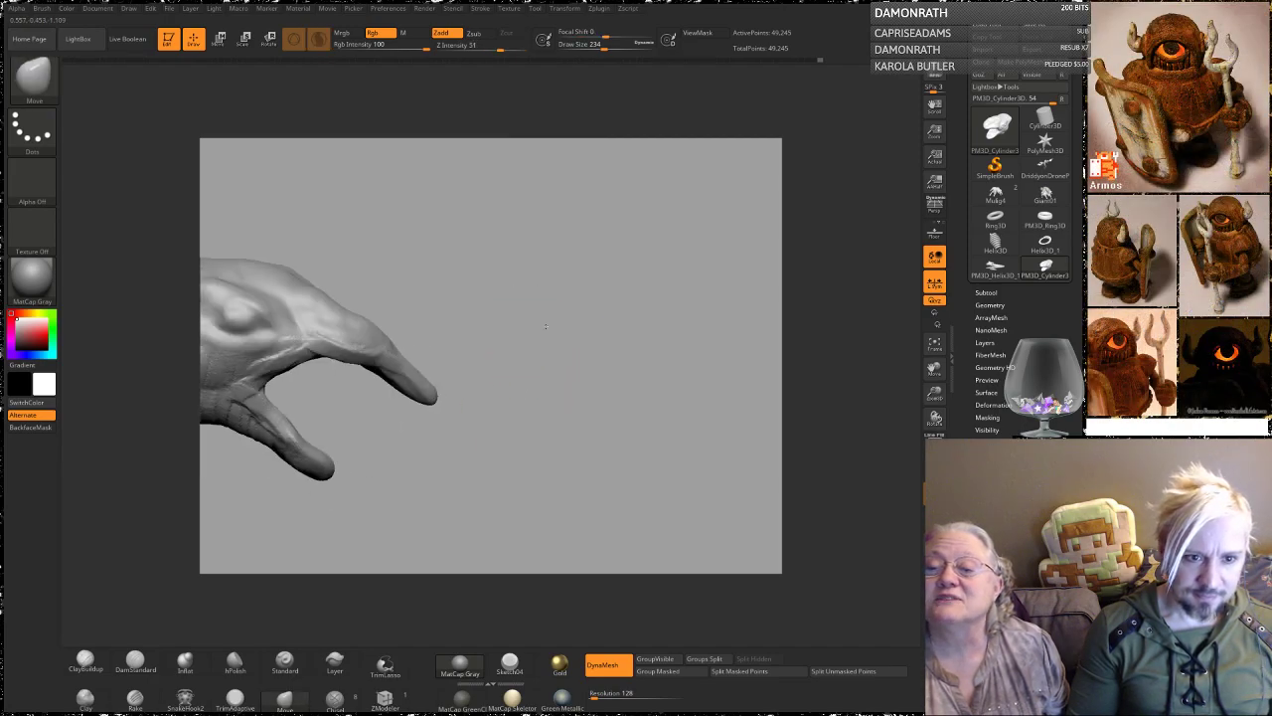
Step: Reshape the upper jaw with the Move brush at draw size 437
drag(545, 326, 623, 280)
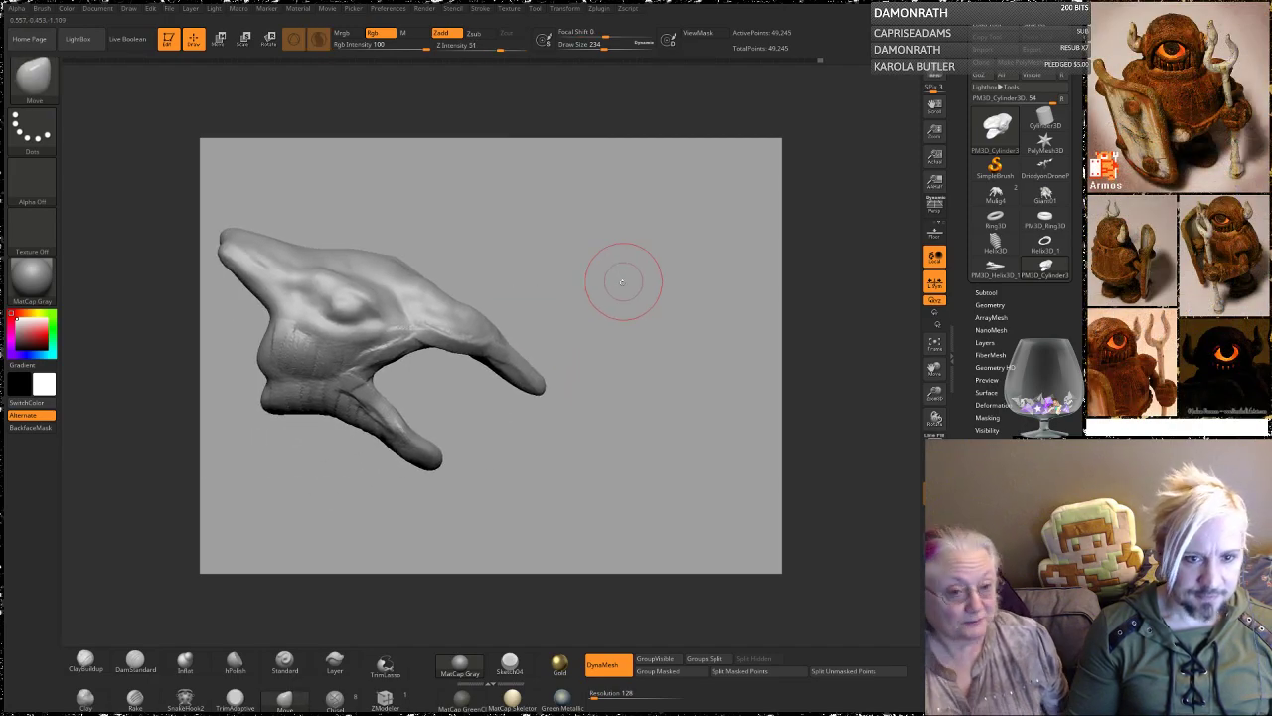
key(space)
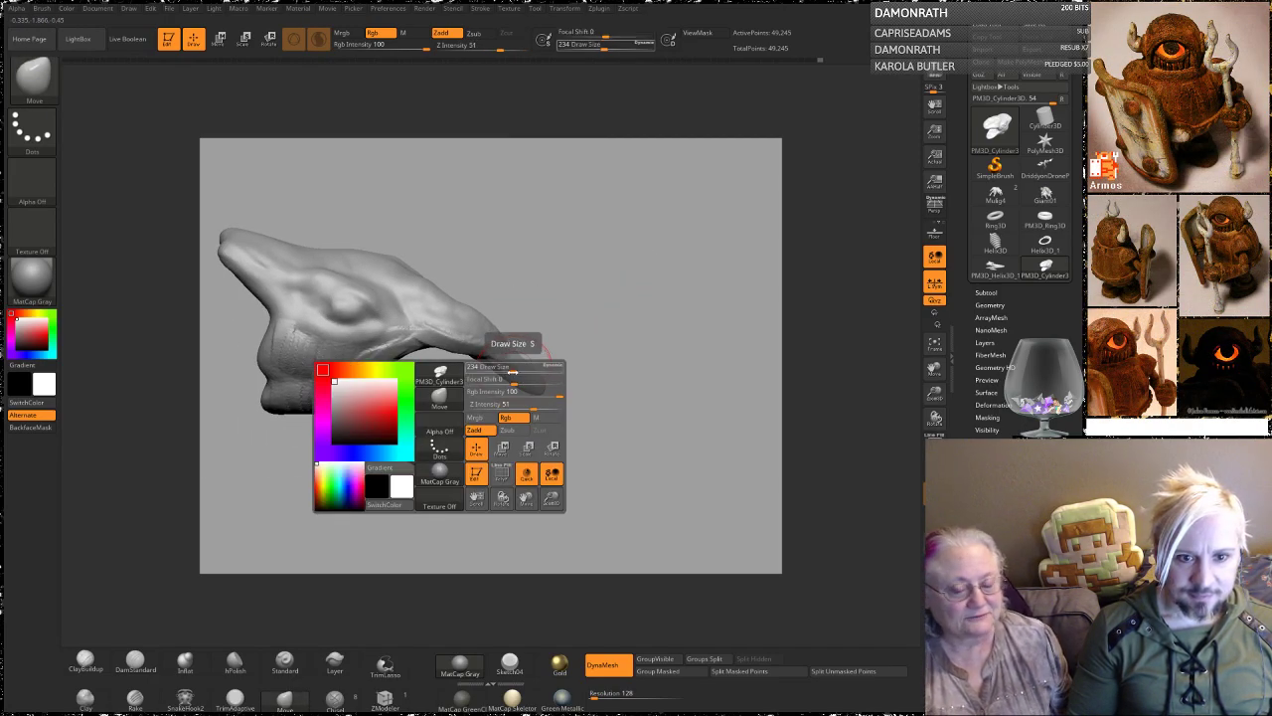
key(space)
drag(518, 367, 538, 362)
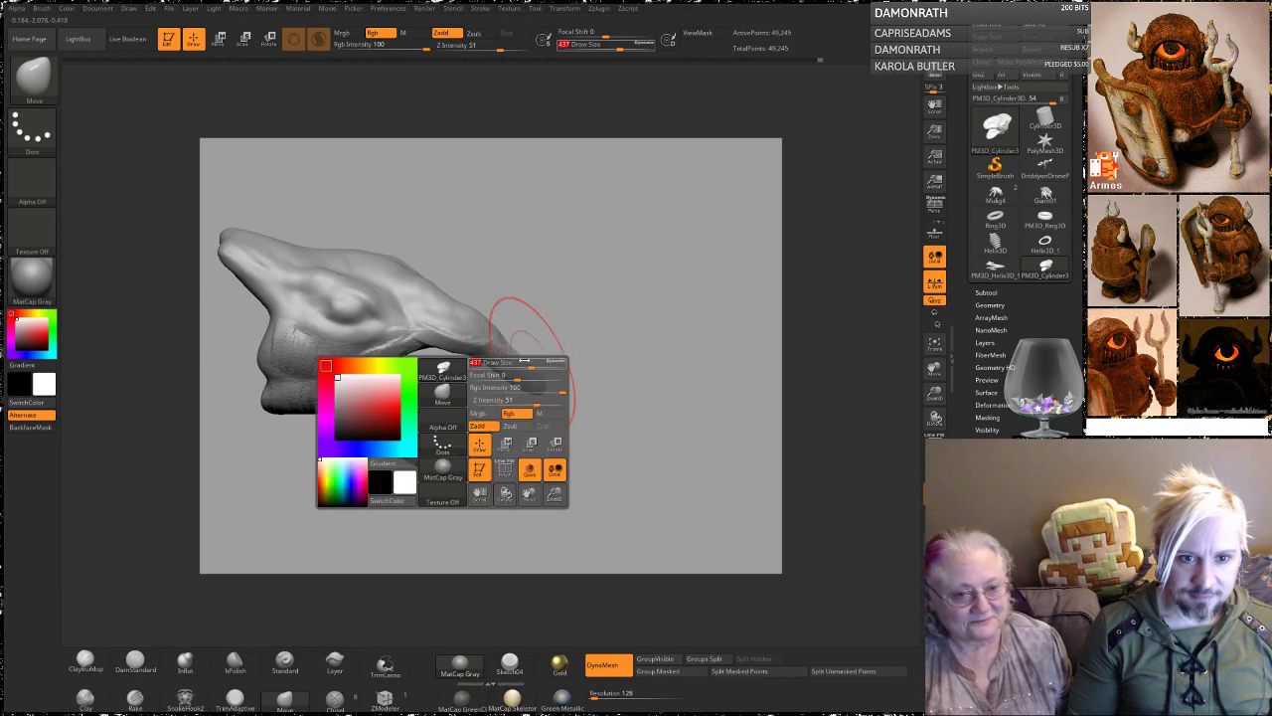
drag(560, 306, 575, 276)
drag(449, 343, 437, 355)
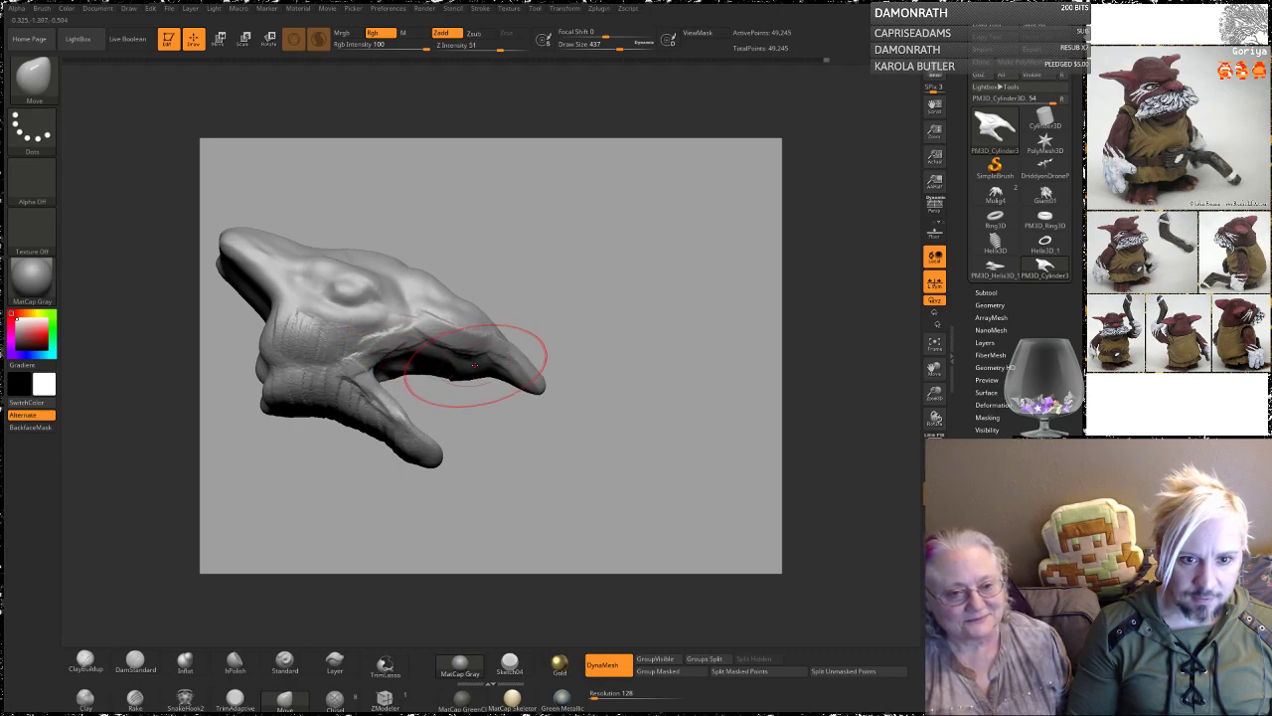
Step: Adjust the shape of the snout and lower jaw with the Move brush at draw size 351
key(space)
drag(554, 402, 486, 376)
drag(582, 286, 577, 327)
mouse_move(605, 268)
alt+mouse_down()
mouse_move(539, 259)
mouse_move(553, 276)
alt+mouse_up()
mouse_move(451, 448)
mouse_down()
mouse_move(447, 390)
mouse_move(393, 375)
mouse_up()
drag(537, 267, 537, 360)
alt+drag(495, 254, 617, 294)
Step: Remesh the head with DynaMesh and smooth both jaws and the area around the eye
ctrl+drag(617, 295, 527, 208)
ctrl+drag(567, 288, 596, 313)
mouse_move(542, 368)
shift+mouse_down()
mouse_move(497, 373)
mouse_move(468, 346)
shift+mouse_up()
mouse_move(365, 402)
shift+mouse_down()
mouse_move(384, 468)
mouse_move(437, 452)
shift+mouse_up()
mouse_move(487, 284)
alt+mouse_down()
mouse_move(477, 355)
mouse_move(556, 298)
alt+mouse_up()
drag(562, 288, 559, 326)
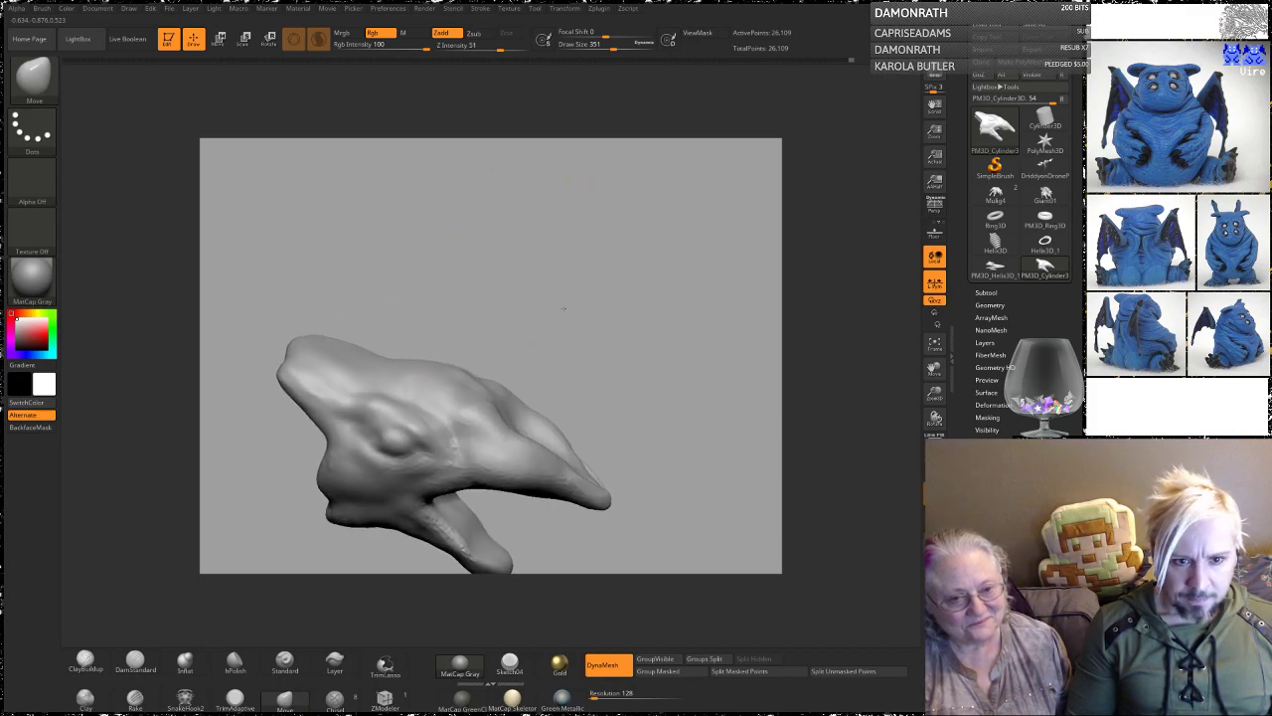
ctrl+drag(552, 298, 571, 316)
shift+drag(444, 405, 439, 427)
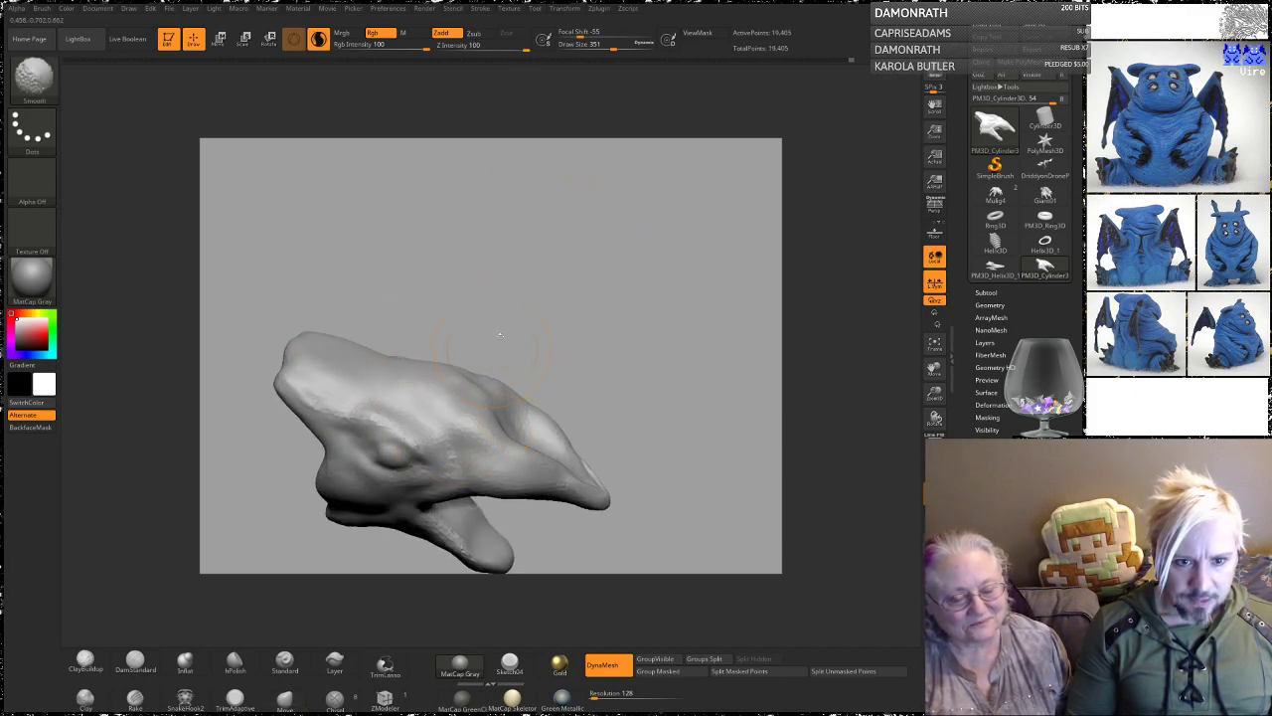
Step: Smooth the top of the snout at draw size 140
drag(625, 307, 586, 306)
key(space)
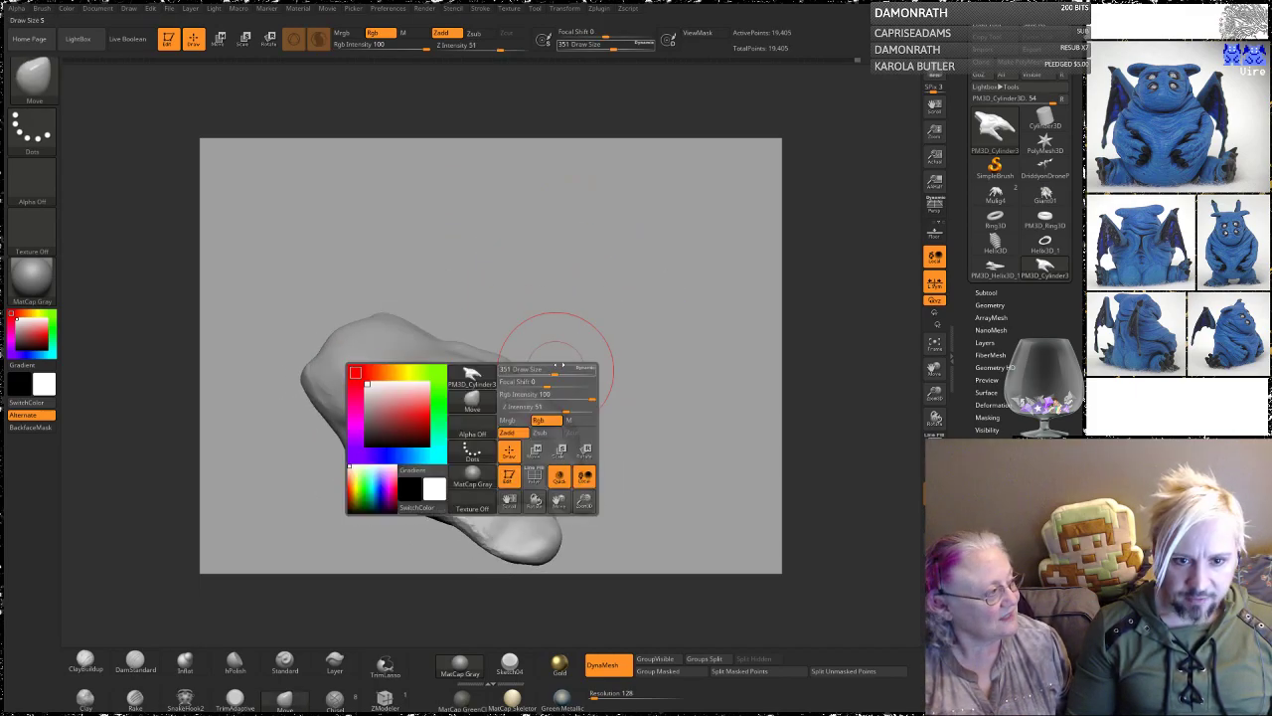
drag(556, 369, 539, 370)
mouse_move(522, 420)
shift+mouse_down()
mouse_move(494, 439)
mouse_move(494, 423)
shift+mouse_up()
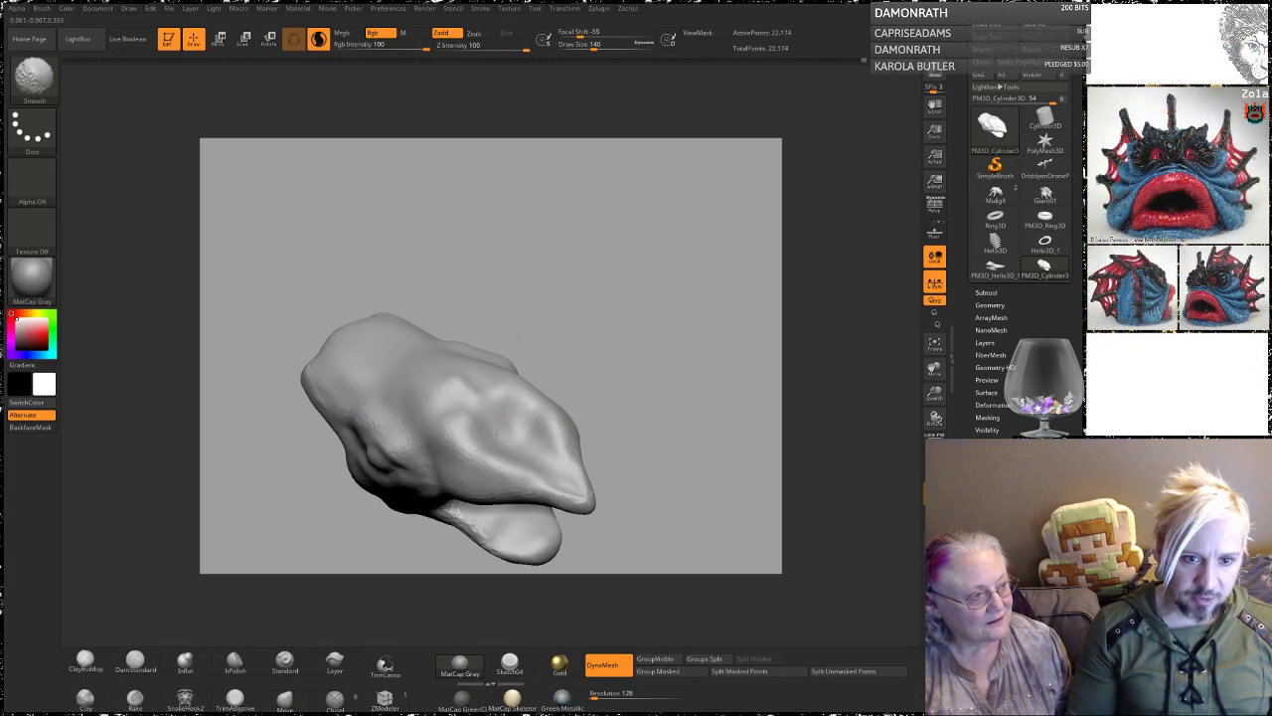
Step: Adjust the snout's top with the Move brush, then build up its side with ClayBuildup at draw size 140
mouse_move(593, 280)
mouse_down()
mouse_move(627, 239)
mouse_move(594, 288)
mouse_up()
alt+drag(594, 288, 535, 251)
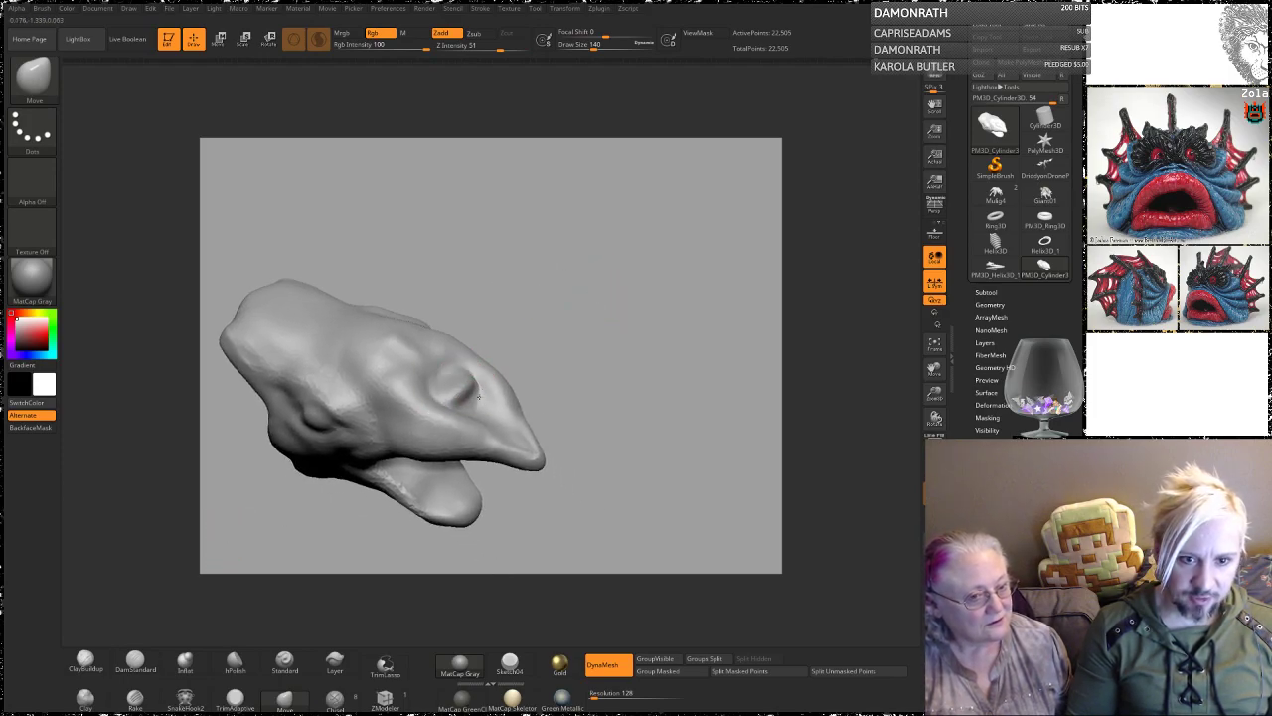
drag(491, 396, 498, 405)
click(97, 658)
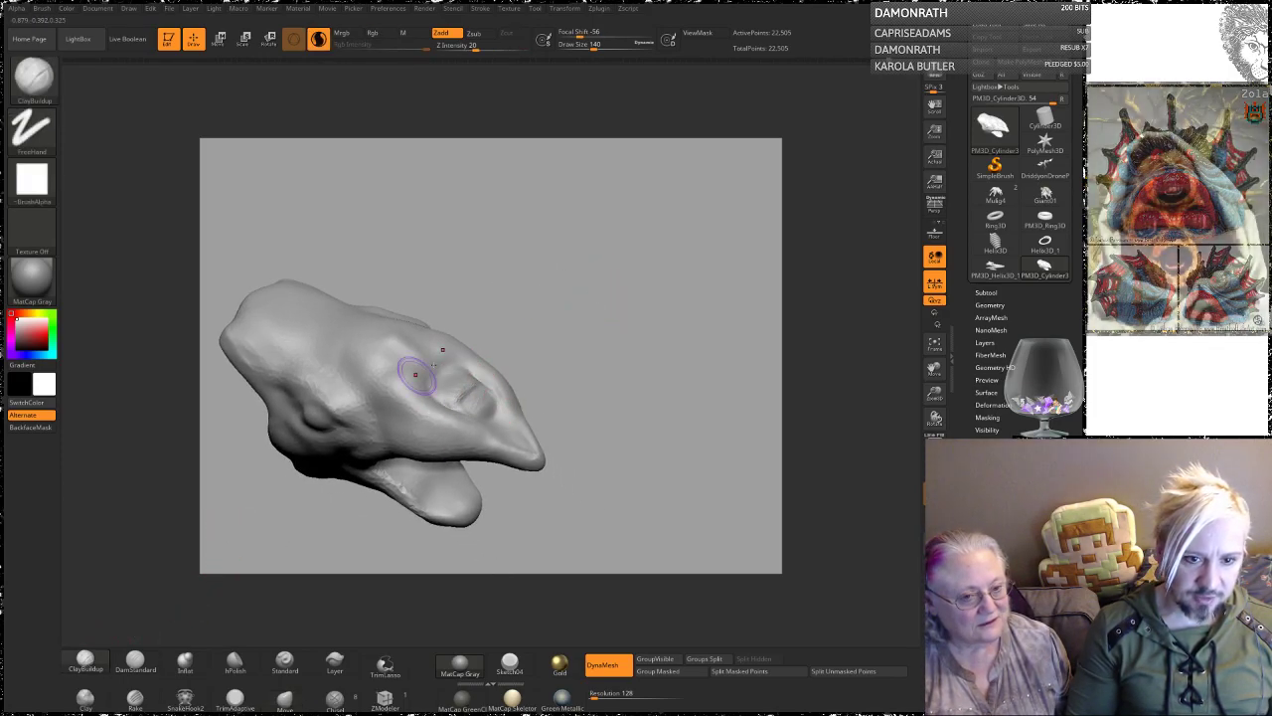
mouse_move(448, 407)
mouse_down()
mouse_move(412, 396)
mouse_move(381, 359)
mouse_up()
mouse_move(560, 314)
mouse_down()
mouse_move(575, 310)
mouse_move(574, 291)
mouse_move(555, 310)
mouse_up()
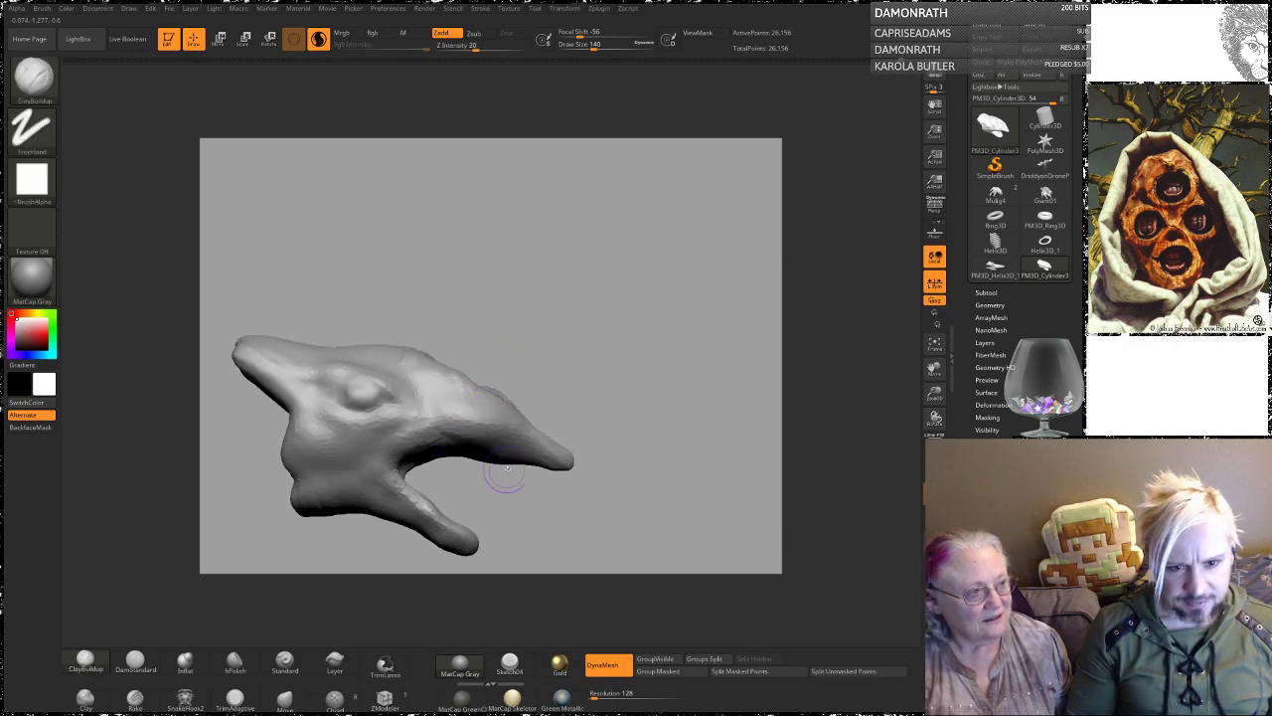
Step: Build up the side and edge of the upper jaw with the ClayBuildup brush at draw size 234
key(space)
mouse_move(507, 474)
mouse_down()
mouse_move(520, 474)
mouse_move(509, 475)
mouse_up()
mouse_move(513, 428)
mouse_down()
mouse_move(473, 435)
mouse_move(458, 409)
mouse_move(504, 421)
mouse_move(427, 439)
mouse_up()
mouse_move(540, 278)
mouse_down()
mouse_move(513, 309)
mouse_move(567, 337)
mouse_move(592, 299)
mouse_up()
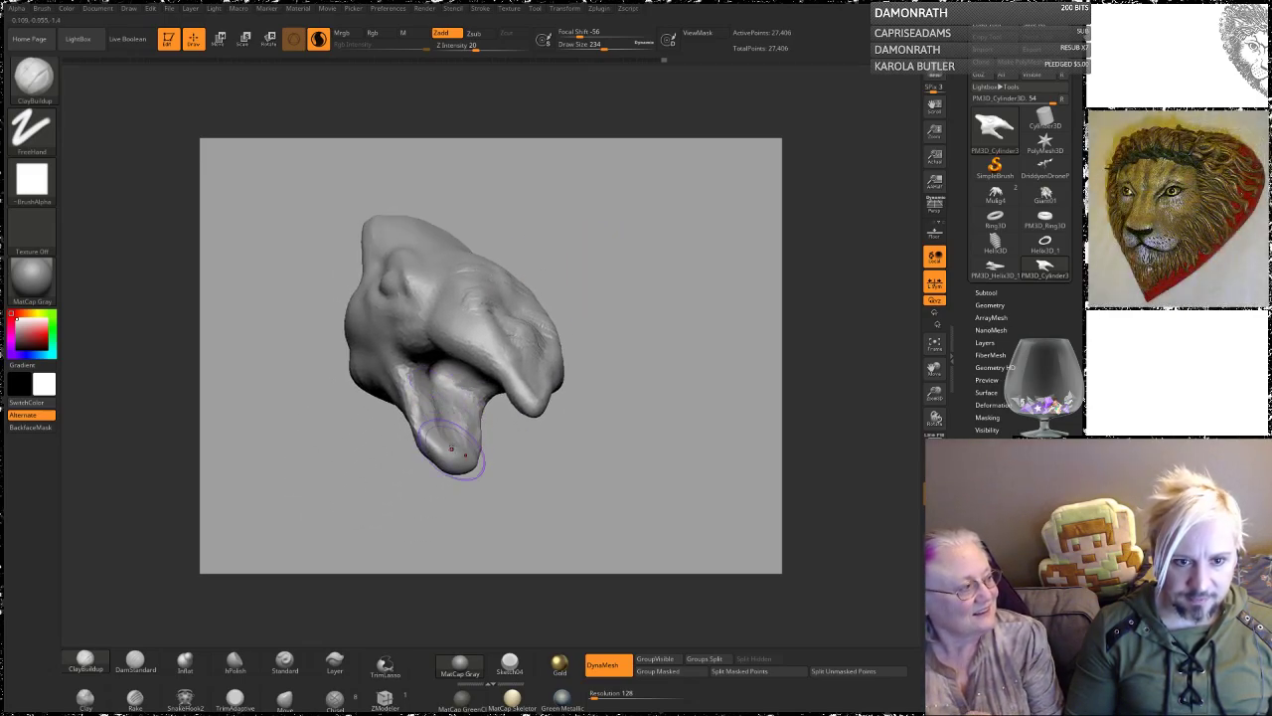
drag(609, 223, 644, 231)
Step: Build up the corner of the mouth and the lower jaw with the ClayBuildup brush
mouse_move(518, 343)
mouse_down()
mouse_move(471, 332)
mouse_move(477, 314)
mouse_move(423, 341)
mouse_move(407, 328)
mouse_move(392, 347)
mouse_up()
mouse_move(432, 396)
mouse_down()
mouse_move(451, 439)
mouse_move(506, 395)
mouse_up()
mouse_move(394, 376)
mouse_down()
mouse_move(437, 427)
mouse_move(417, 446)
mouse_move(444, 445)
mouse_up()
mouse_move(502, 206)
mouse_down()
mouse_move(472, 269)
mouse_move(604, 228)
mouse_move(556, 270)
mouse_up()
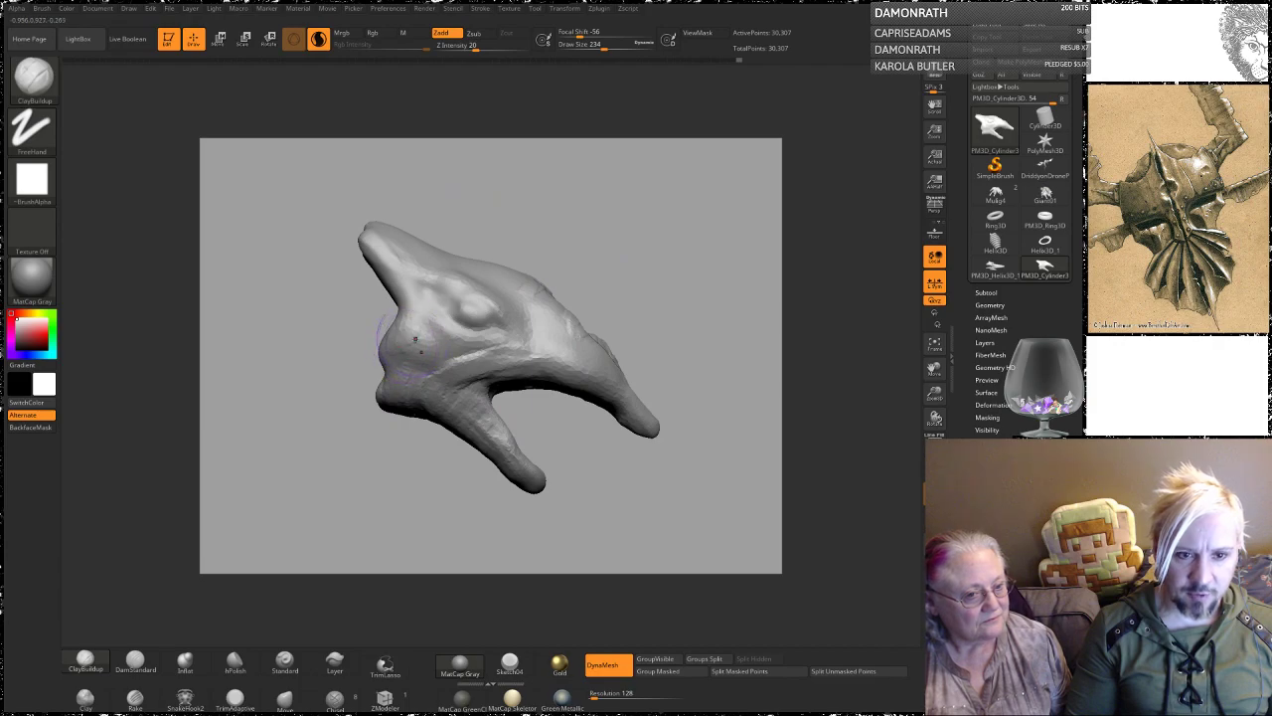
Step: Build up the cheek and the brow ridge around the eye with the ClayBuildup brush
drag(397, 373, 509, 343)
mouse_move(450, 290)
mouse_down()
mouse_move(379, 256)
mouse_move(425, 303)
mouse_up()
alt+drag(557, 197, 511, 255)
mouse_move(398, 319)
mouse_down()
mouse_move(422, 316)
mouse_move(449, 342)
mouse_up()
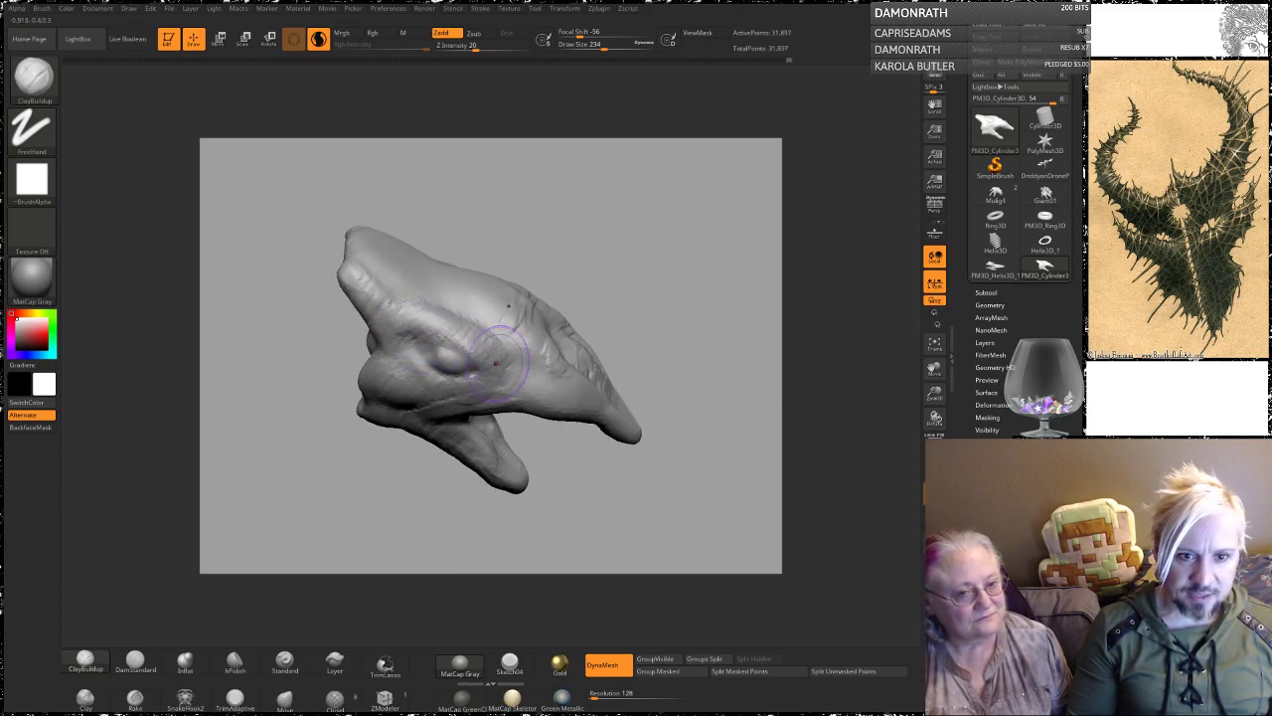
drag(558, 203, 533, 241)
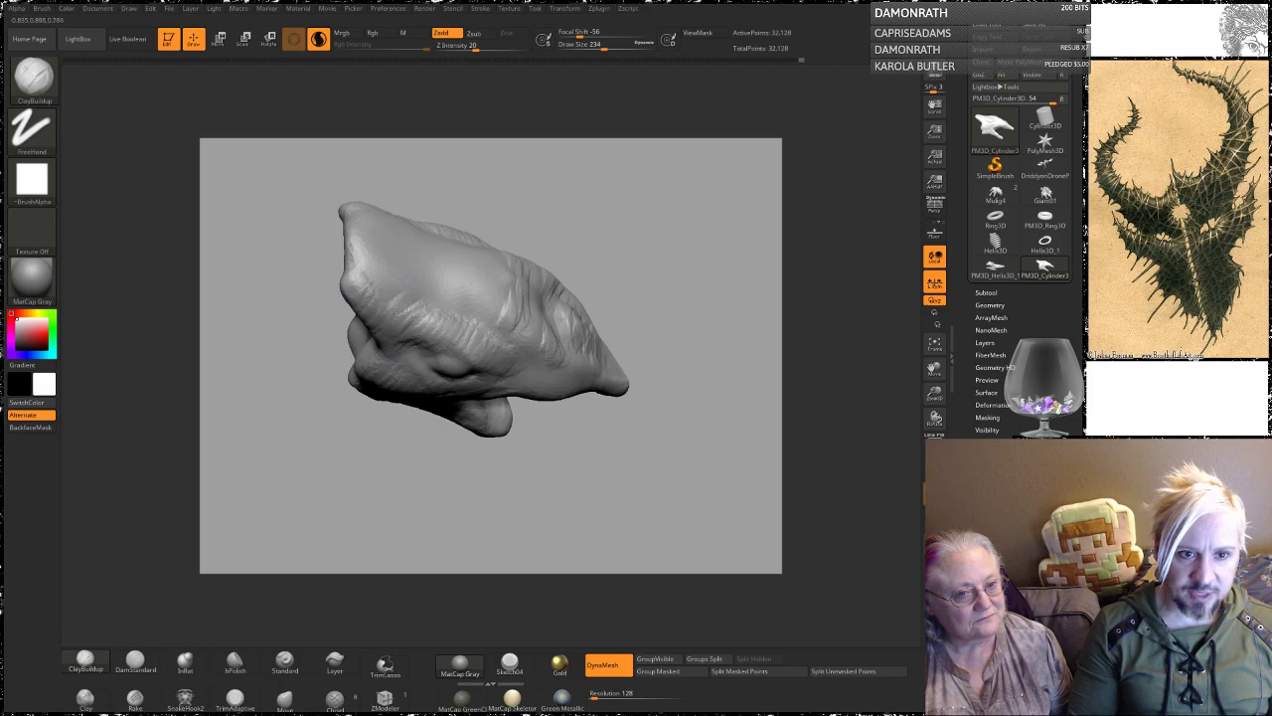
Step: Smooth the side and top of the snout and remesh the head with DynaMesh
mouse_move(605, 171)
alt+mouse_down()
mouse_move(571, 207)
mouse_move(584, 262)
alt+mouse_up()
shift+drag(502, 323, 627, 362)
ctrl+drag(745, 221, 684, 285)
mouse_move(686, 260)
alt+mouse_down()
mouse_move(599, 211)
mouse_move(650, 193)
mouse_move(476, 285)
alt+mouse_up()
alt+drag(569, 267, 520, 254)
Step: Build up long ridges on the snout's top and sides with ClayBuildup, then remesh the head with DynaMesh
drag(527, 233, 502, 329)
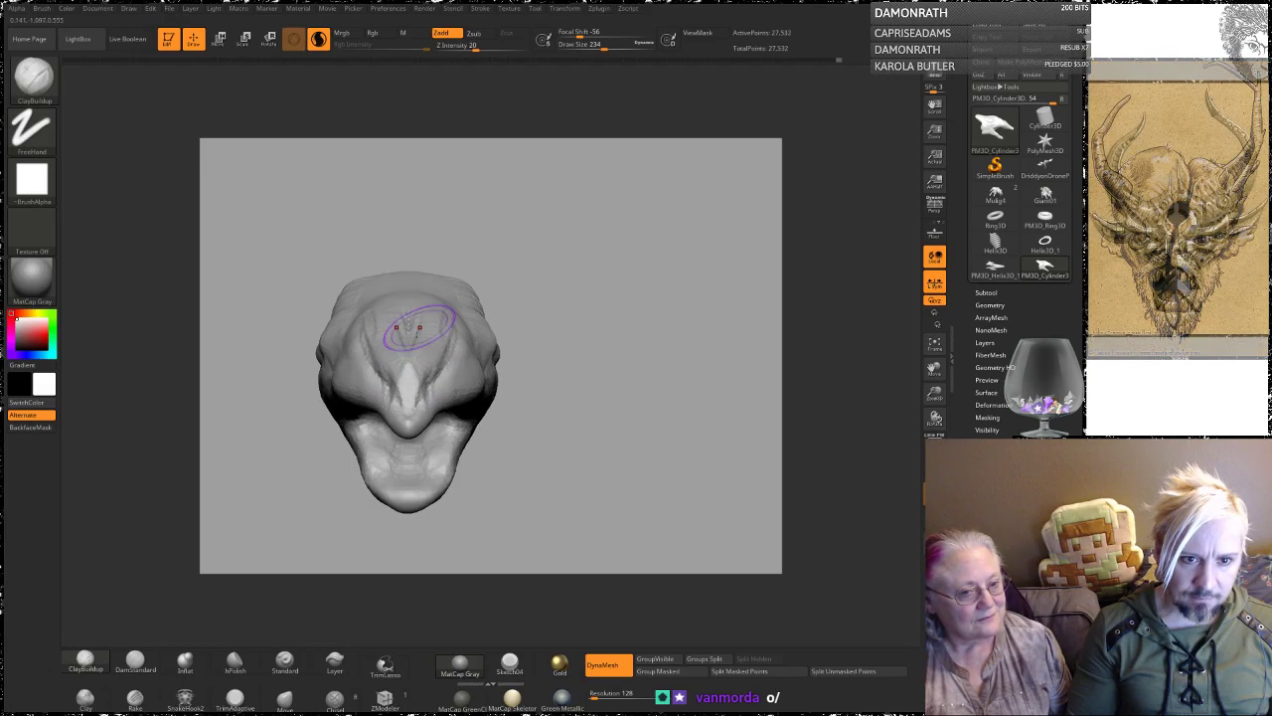
mouse_move(442, 267)
mouse_down()
mouse_move(537, 196)
mouse_move(512, 149)
mouse_move(409, 342)
mouse_move(449, 257)
mouse_up()
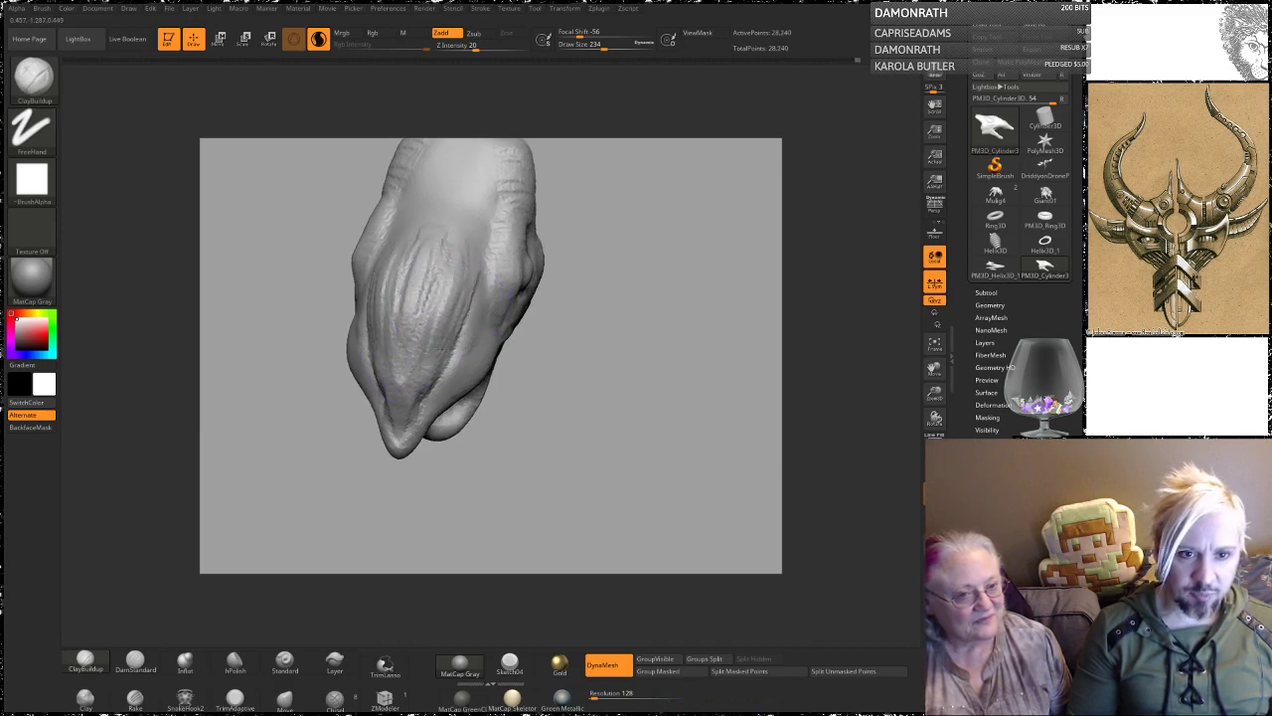
mouse_move(611, 194)
alt+mouse_down()
mouse_move(586, 286)
mouse_move(502, 290)
mouse_move(439, 378)
alt+mouse_up()
mouse_move(485, 314)
mouse_down()
mouse_move(458, 366)
mouse_move(470, 367)
mouse_up()
mouse_move(493, 343)
mouse_down()
mouse_move(487, 296)
mouse_move(531, 254)
mouse_up()
mouse_move(611, 216)
mouse_down()
mouse_move(670, 176)
mouse_move(560, 233)
mouse_up()
mouse_move(559, 233)
mouse_down()
mouse_move(633, 250)
mouse_move(553, 228)
mouse_move(573, 311)
mouse_up()
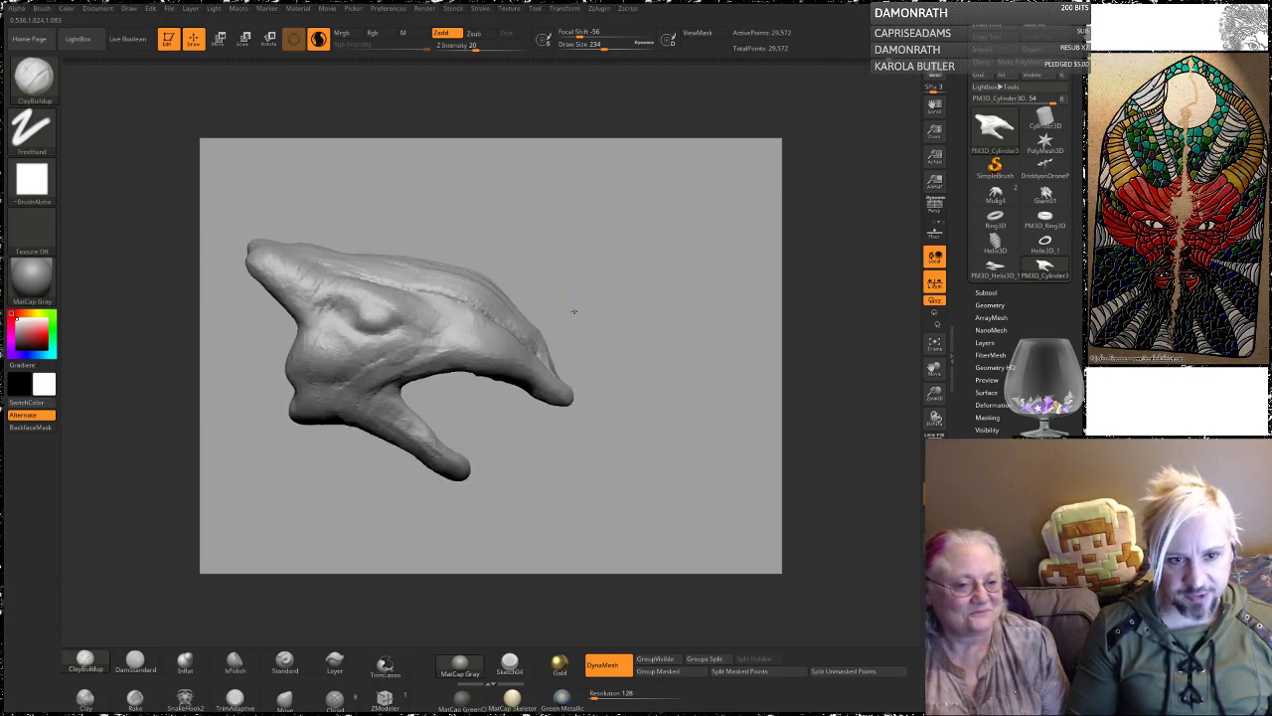
mouse_move(471, 327)
mouse_down()
mouse_move(496, 352)
mouse_move(538, 358)
mouse_up()
ctrl+drag(602, 283, 579, 252)
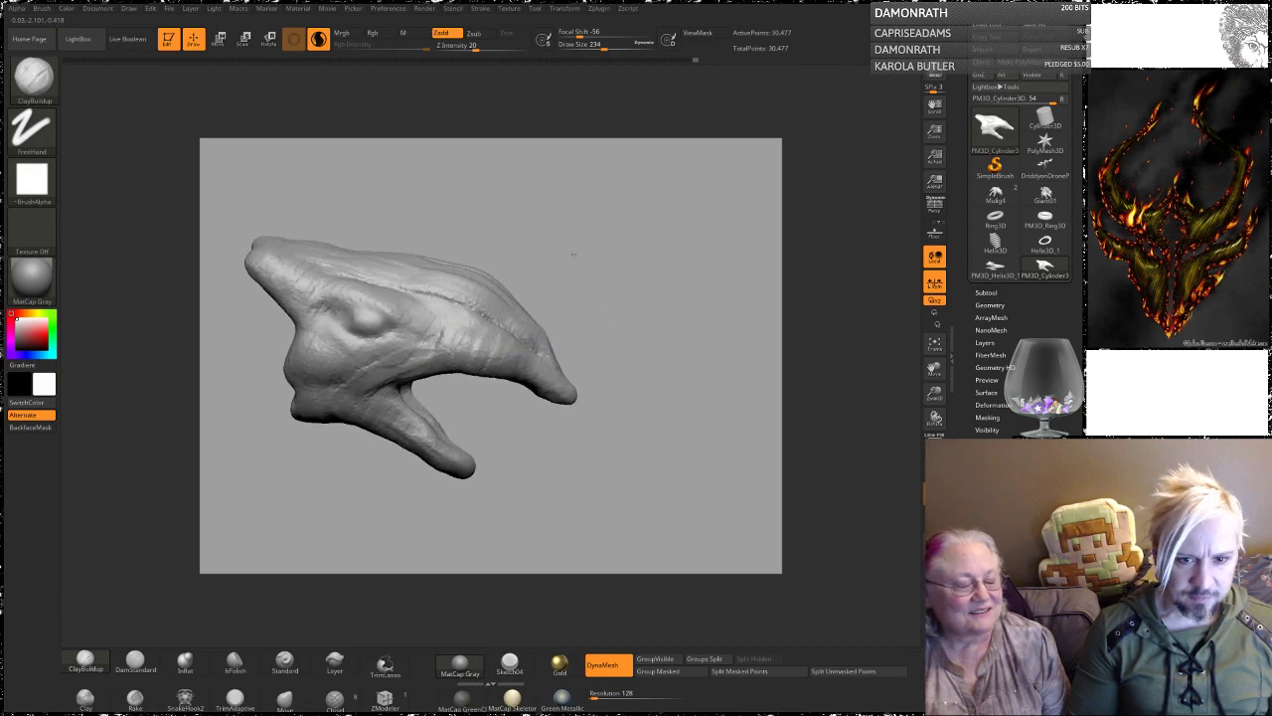
Step: Pull the tip of the upper jaw down into a hooked beak with the Move brush, then smooth the mouth area
click(285, 698)
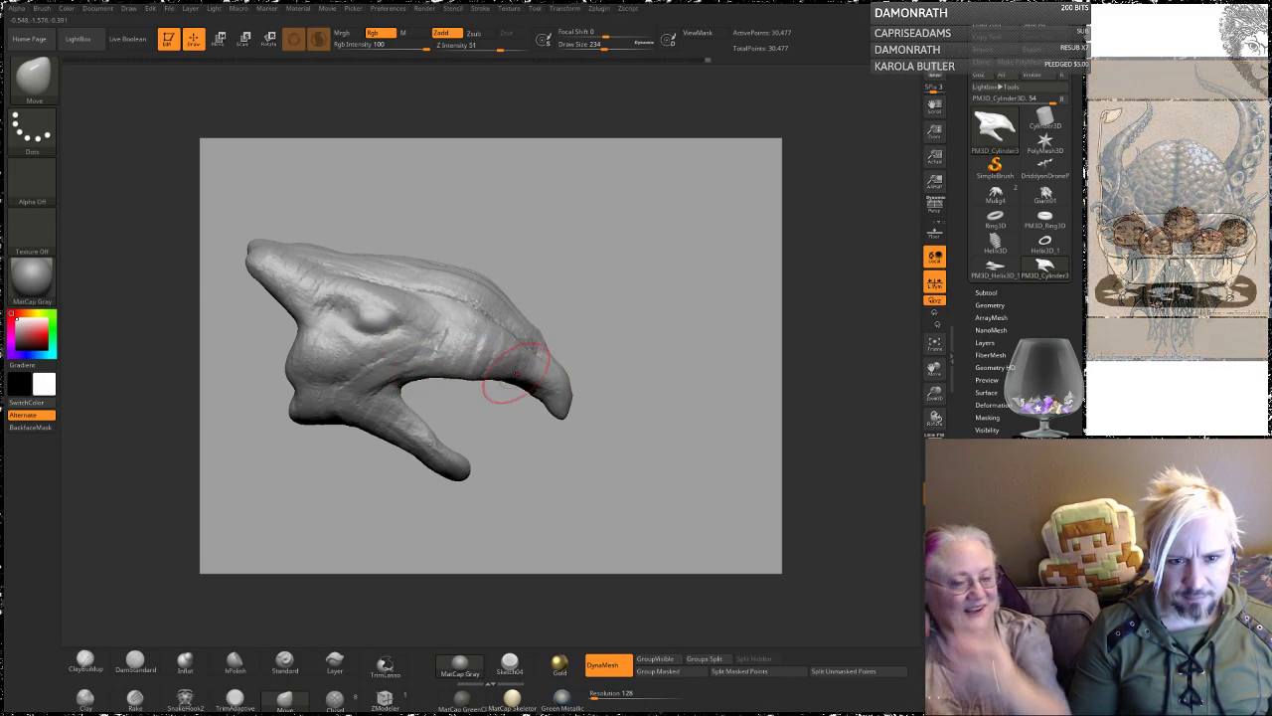
mouse_move(591, 264)
mouse_down()
mouse_move(447, 262)
mouse_move(595, 253)
mouse_move(560, 261)
mouse_up()
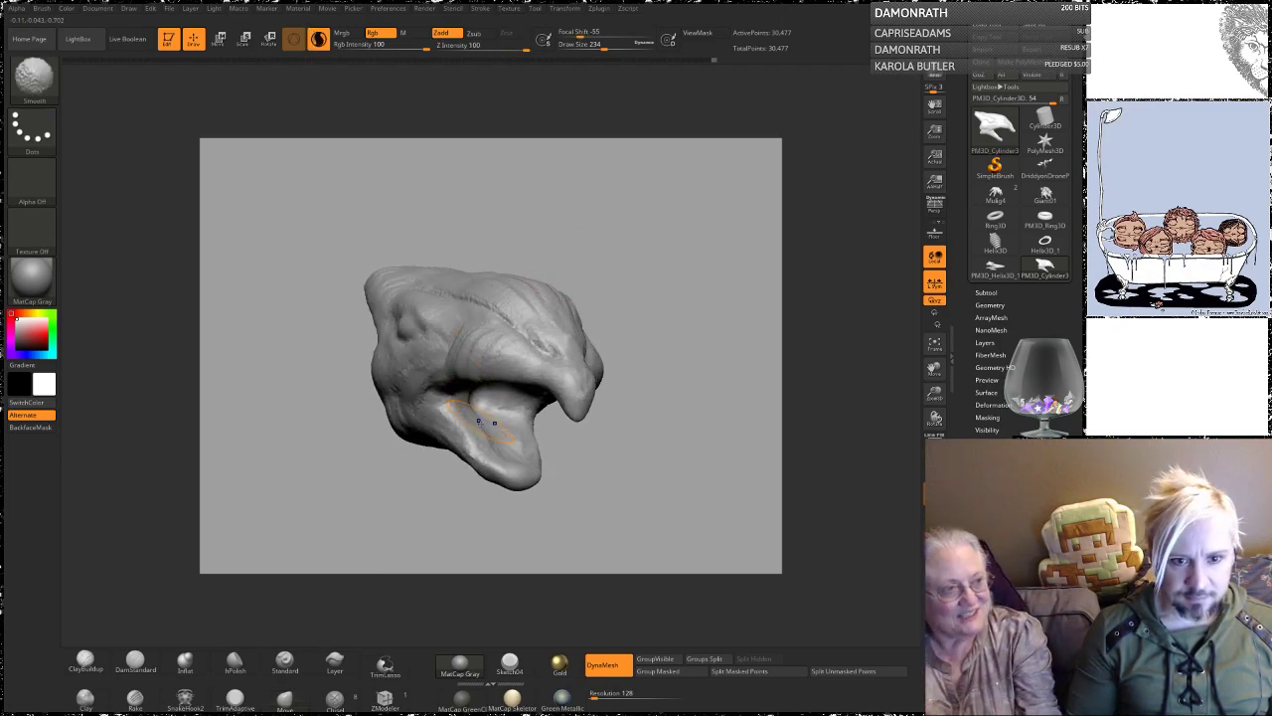
mouse_move(383, 469)
alt+mouse_down()
mouse_move(440, 493)
mouse_move(417, 474)
alt+mouse_up()
shift+drag(599, 373, 567, 371)
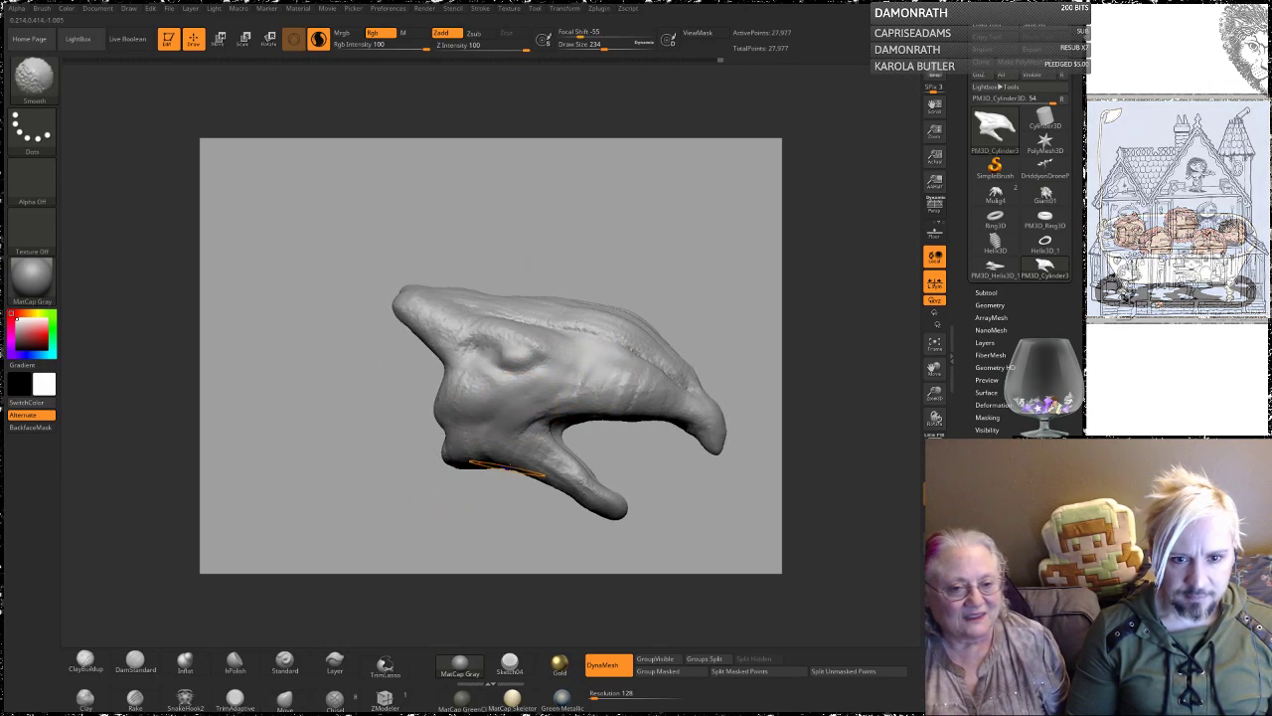
ctrl+drag(452, 492, 471, 499)
Step: Smooth the side of the upper jaw and the ridges on top of the snout
alt+drag(471, 500, 357, 469)
drag(552, 256, 553, 190)
shift+drag(479, 368, 548, 360)
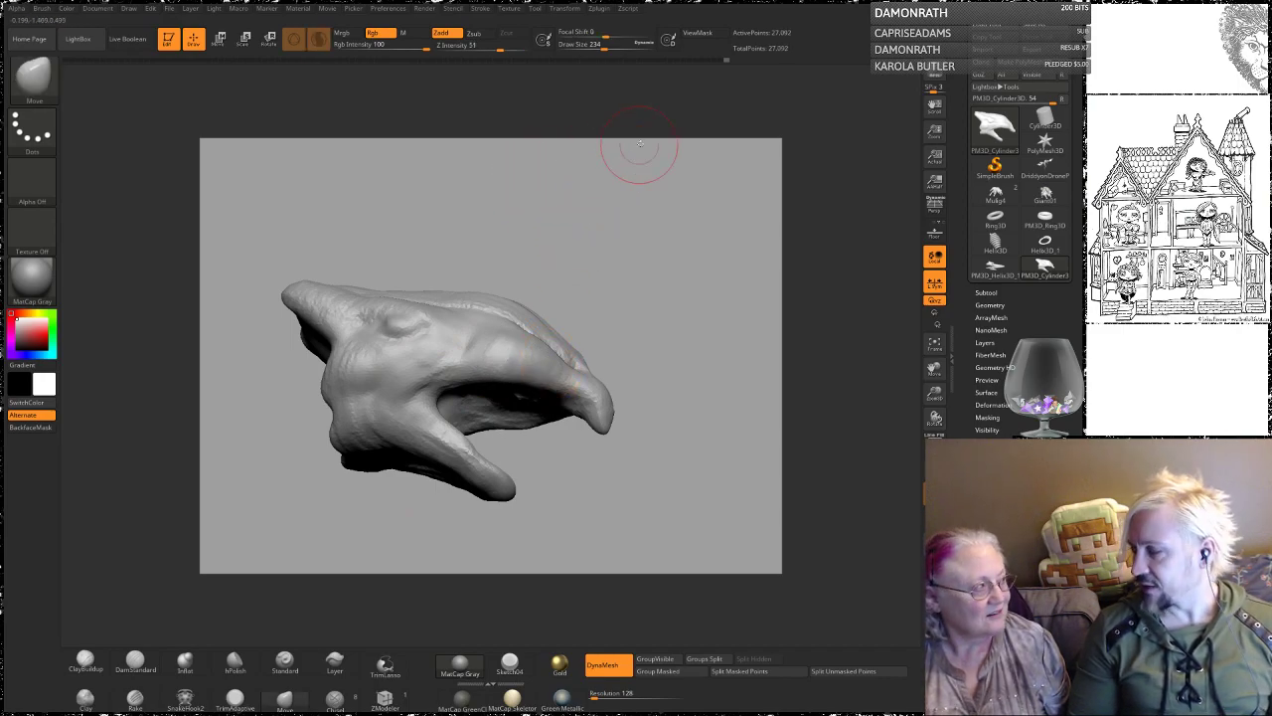
mouse_move(665, 218)
ctrl+mouse_down()
mouse_move(641, 227)
mouse_move(616, 306)
ctrl+mouse_up()
shift+drag(569, 391, 503, 294)
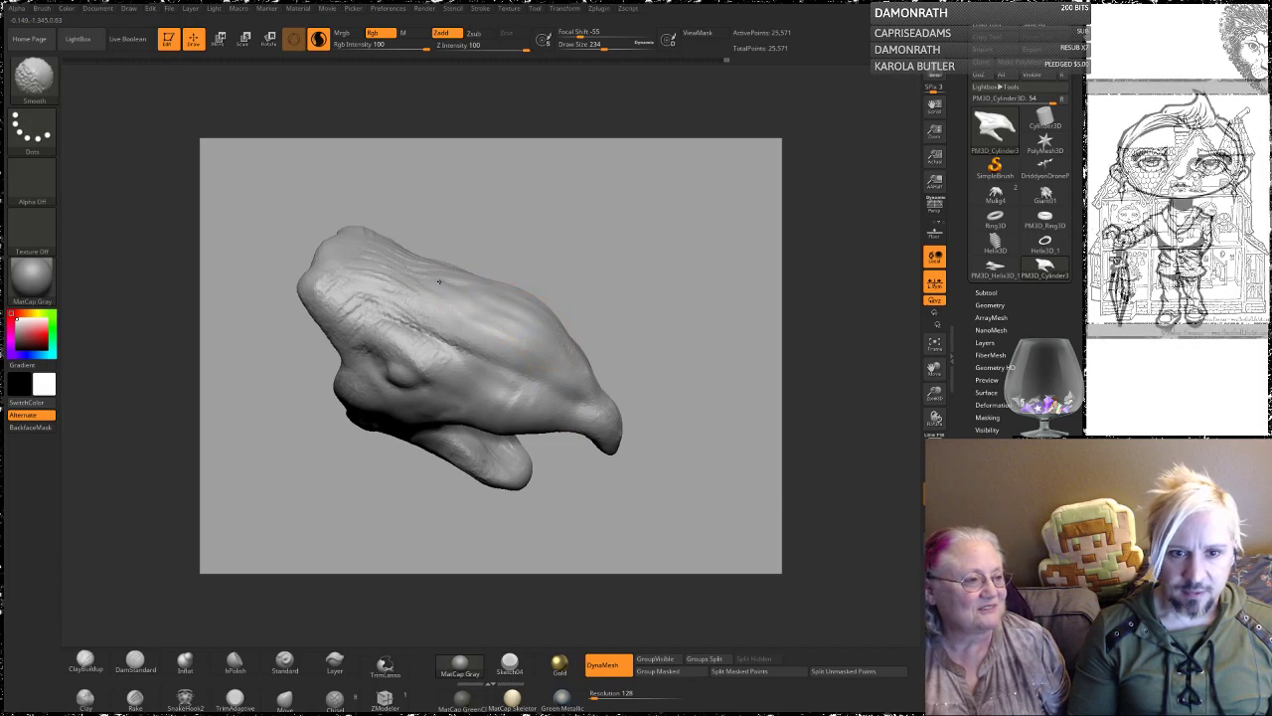
Step: Smooth the brow, the back of the head and the surface around the eye
drag(514, 213, 568, 249)
shift+drag(487, 382, 463, 344)
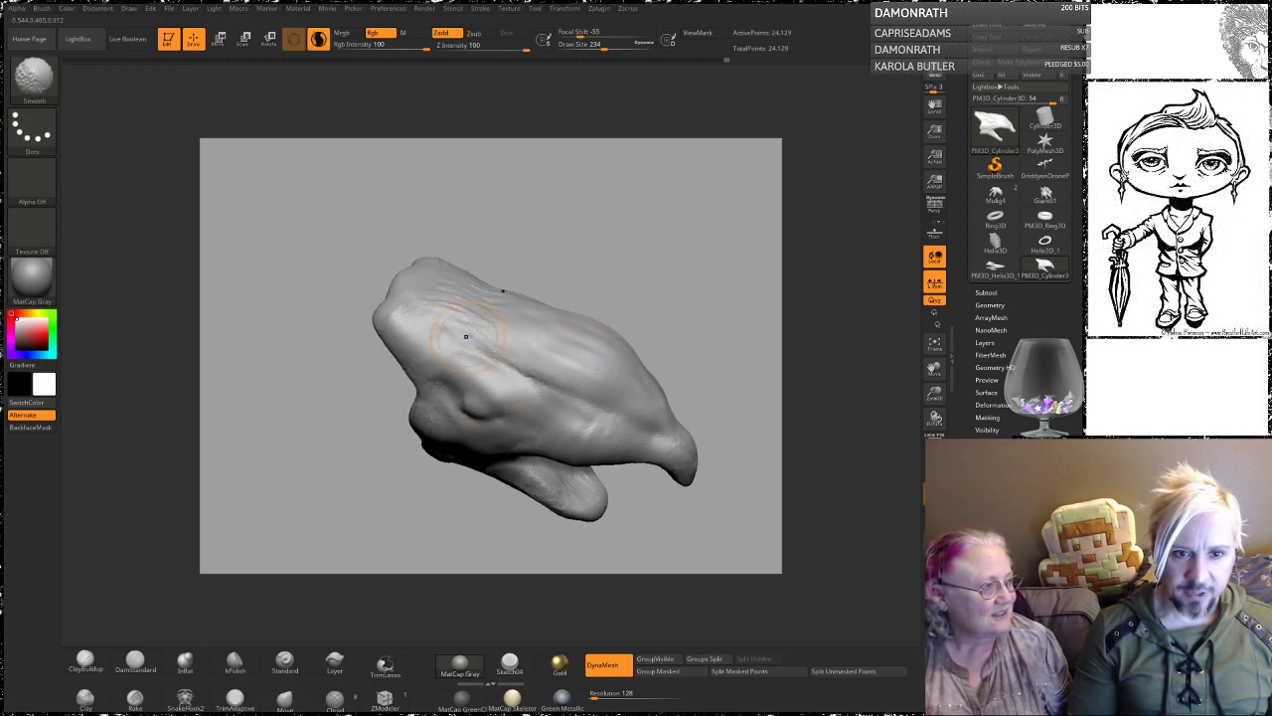
mouse_move(622, 225)
mouse_down()
mouse_move(639, 220)
mouse_move(640, 187)
mouse_up()
shift+drag(447, 357, 476, 364)
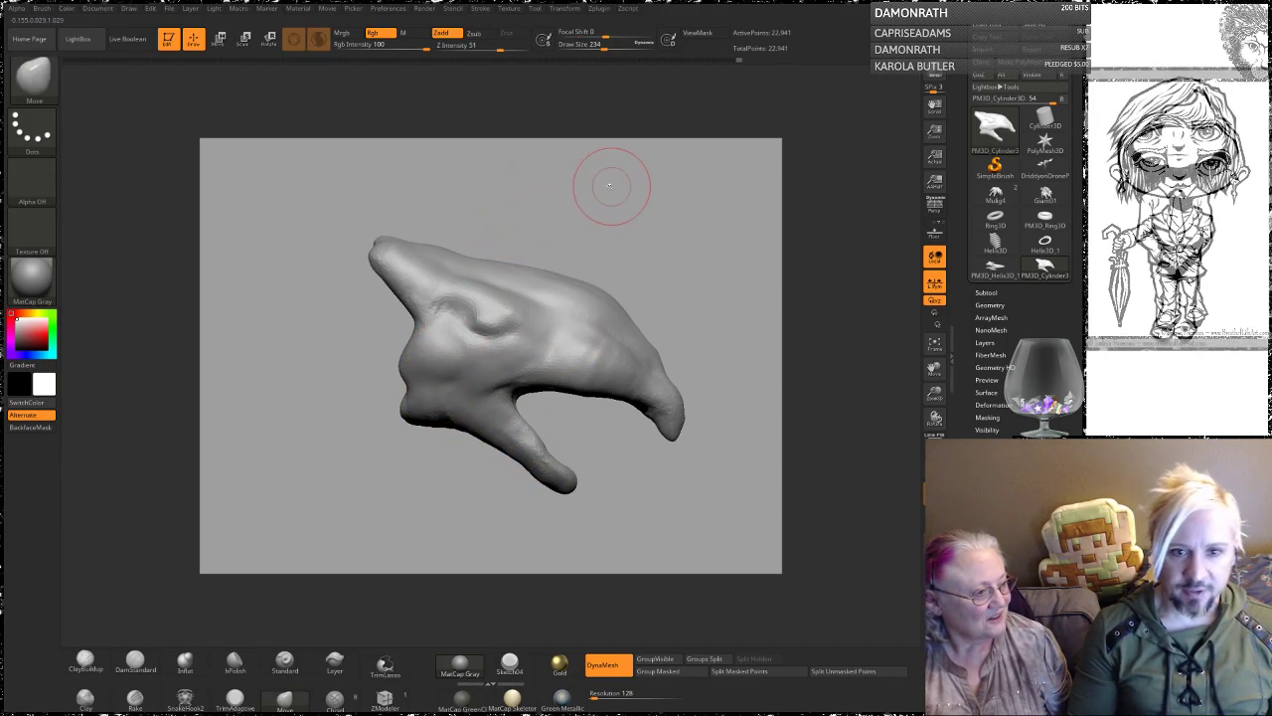
alt+drag(616, 182, 618, 237)
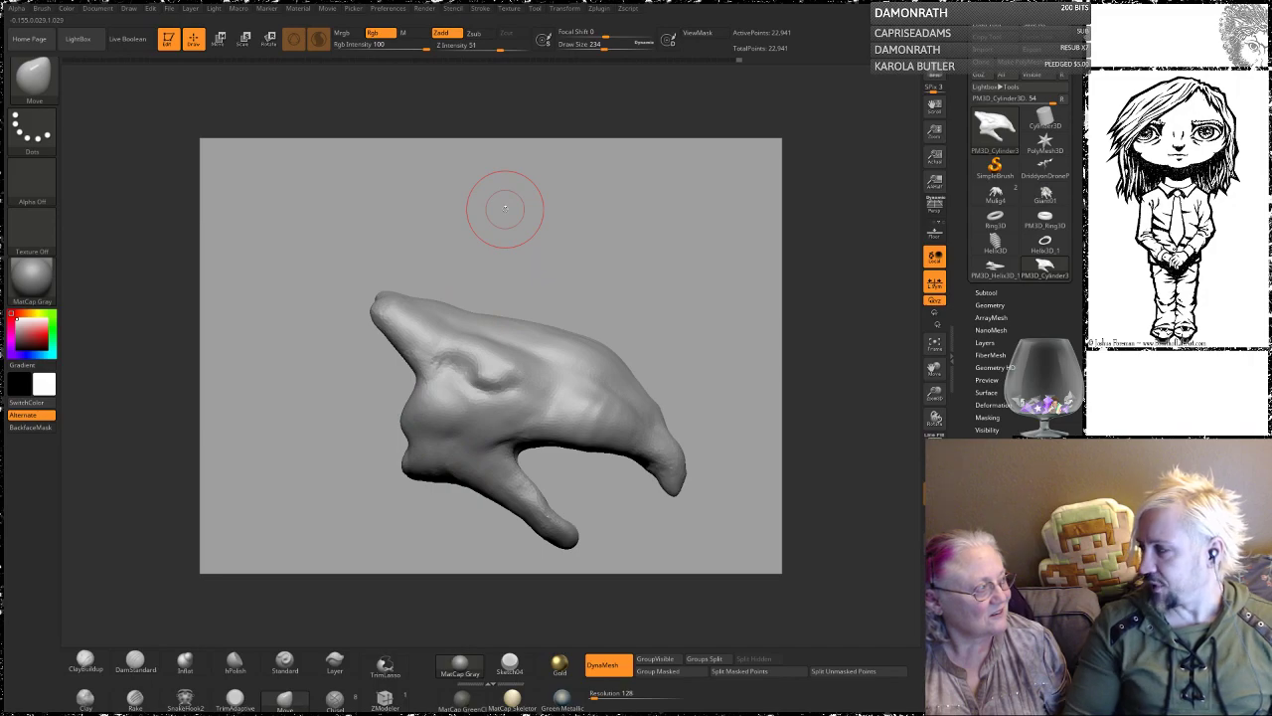
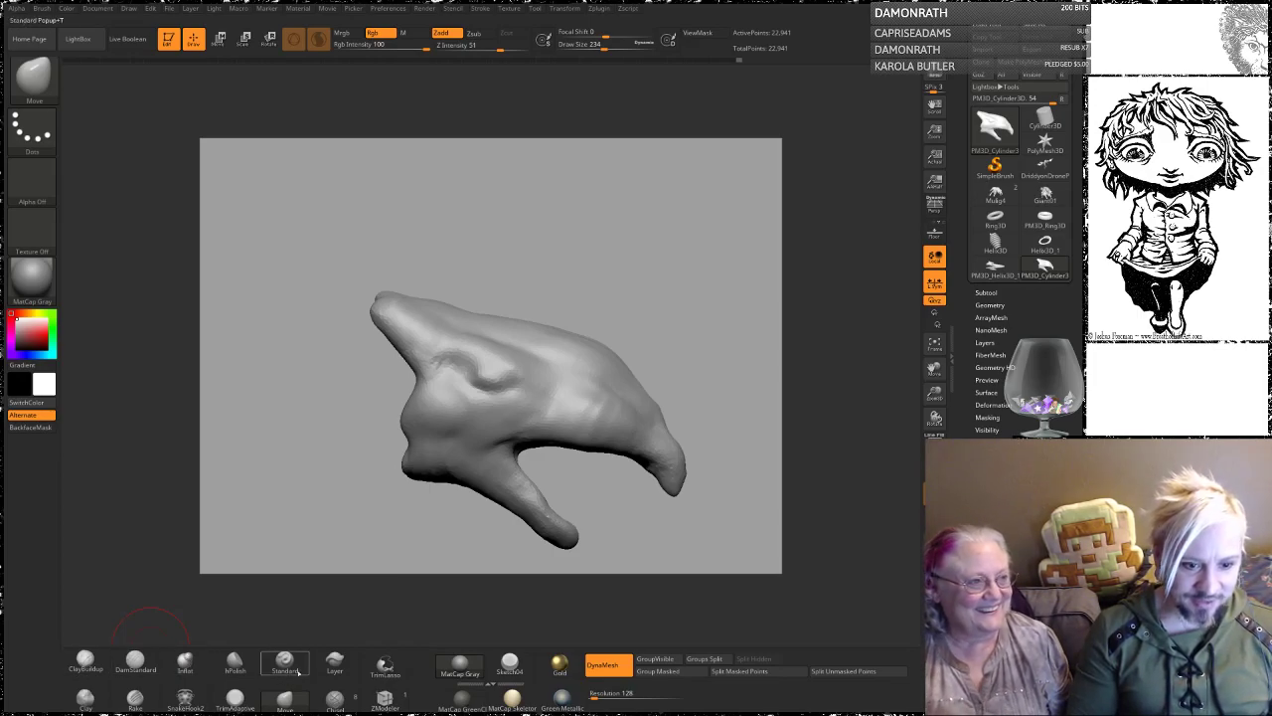
Step: Carve a brow crease above the eye, from the back crest forward onto the snout, with the DamStandard brush
click(136, 660)
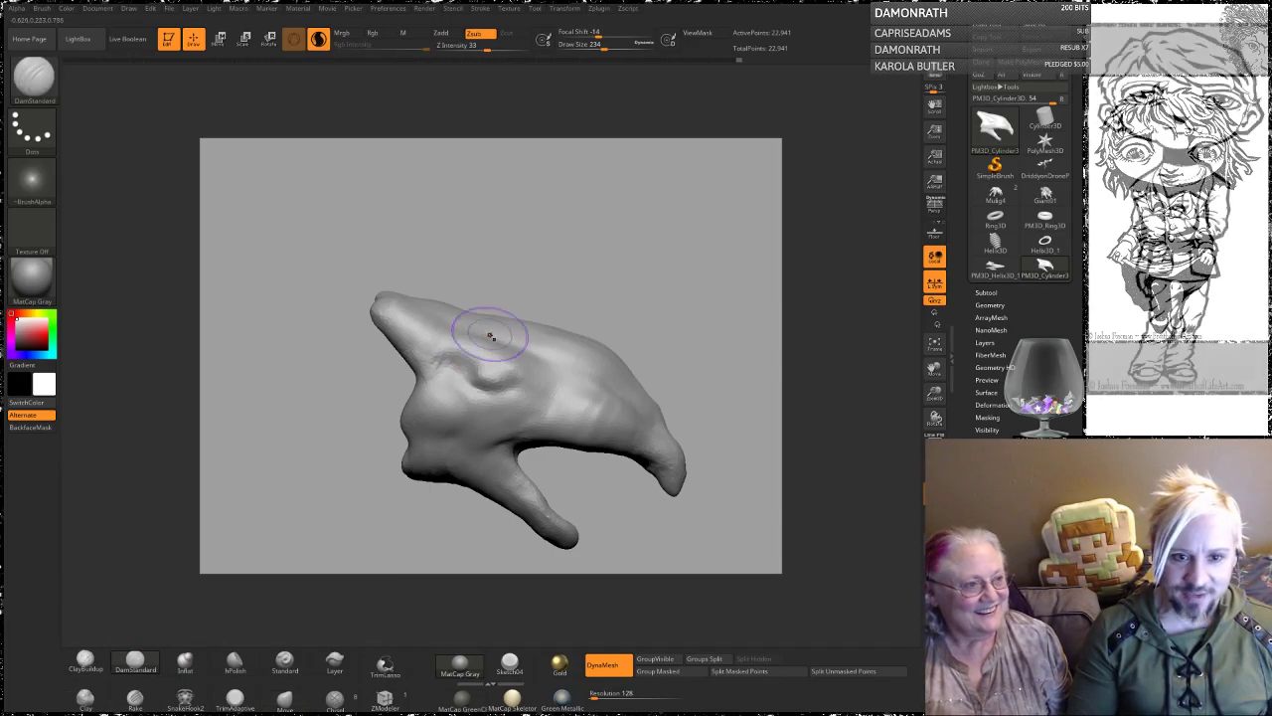
mouse_move(489, 357)
mouse_down()
mouse_move(539, 389)
mouse_move(485, 354)
mouse_move(457, 364)
mouse_move(497, 359)
mouse_up()
drag(531, 205, 531, 234)
mouse_move(485, 348)
mouse_down()
mouse_move(431, 342)
mouse_move(375, 296)
mouse_up()
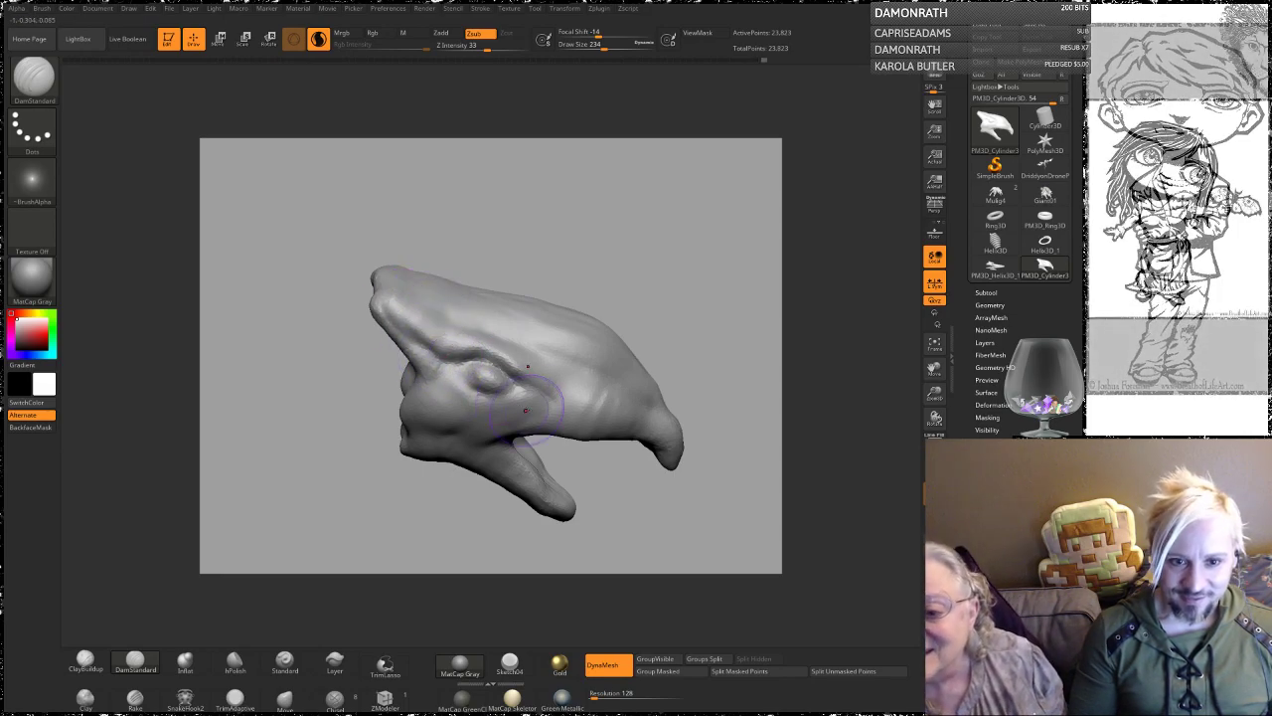
drag(577, 407, 581, 405)
mouse_move(644, 312)
mouse_down()
mouse_move(669, 305)
mouse_move(676, 325)
mouse_up()
alt+drag(693, 276, 665, 252)
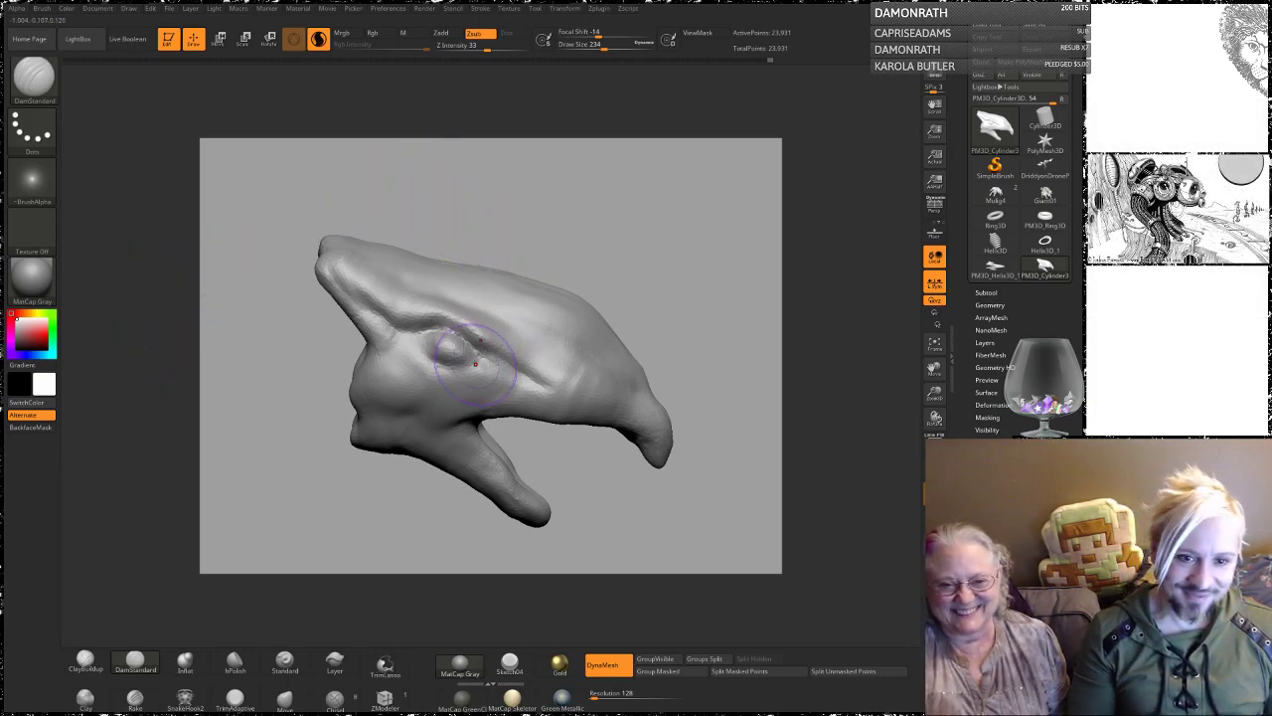
Step: Carve a fold beneath the eye and extend the crease along the side of the snout with DamStandard
mouse_move(455, 371)
mouse_down()
mouse_move(433, 344)
mouse_move(465, 343)
mouse_move(410, 345)
mouse_up()
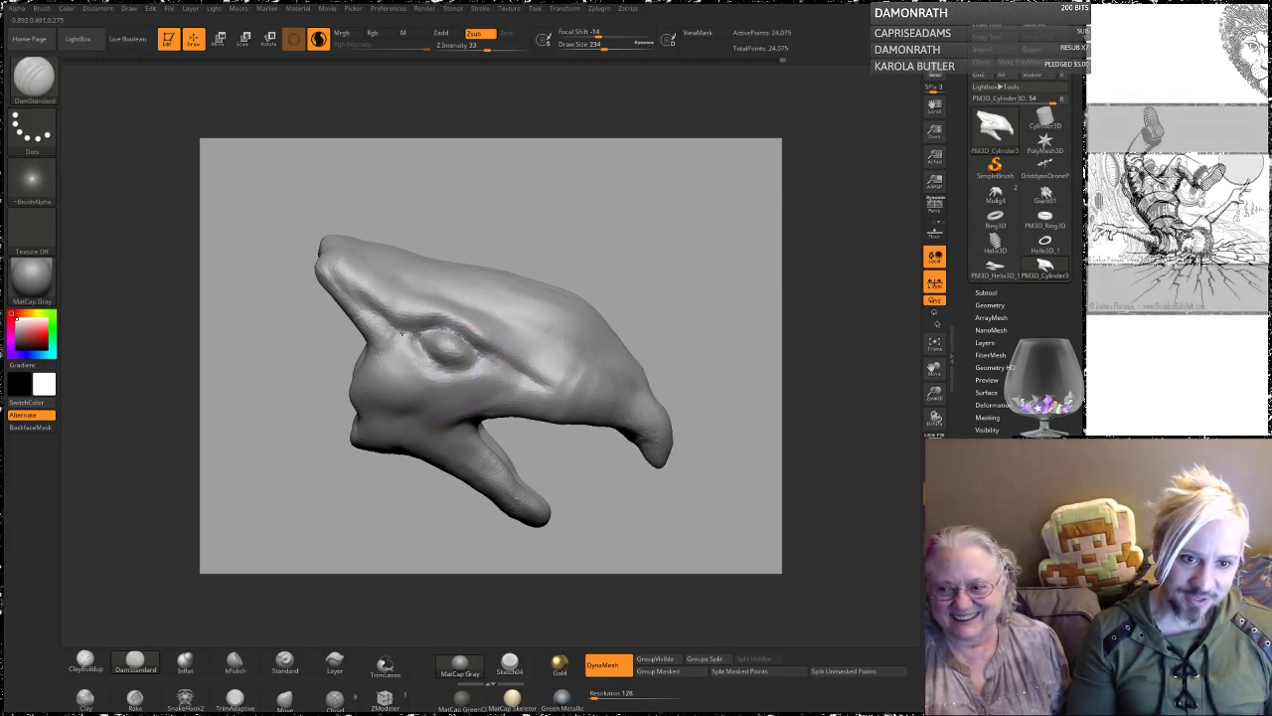
mouse_move(483, 362)
mouse_down()
mouse_move(564, 390)
mouse_move(578, 380)
mouse_up()
alt+drag(625, 263, 594, 238)
Step: Carve creases at the corner of the mouth and along the inner edge of the lower jaw with DamStandard
drag(419, 389, 394, 396)
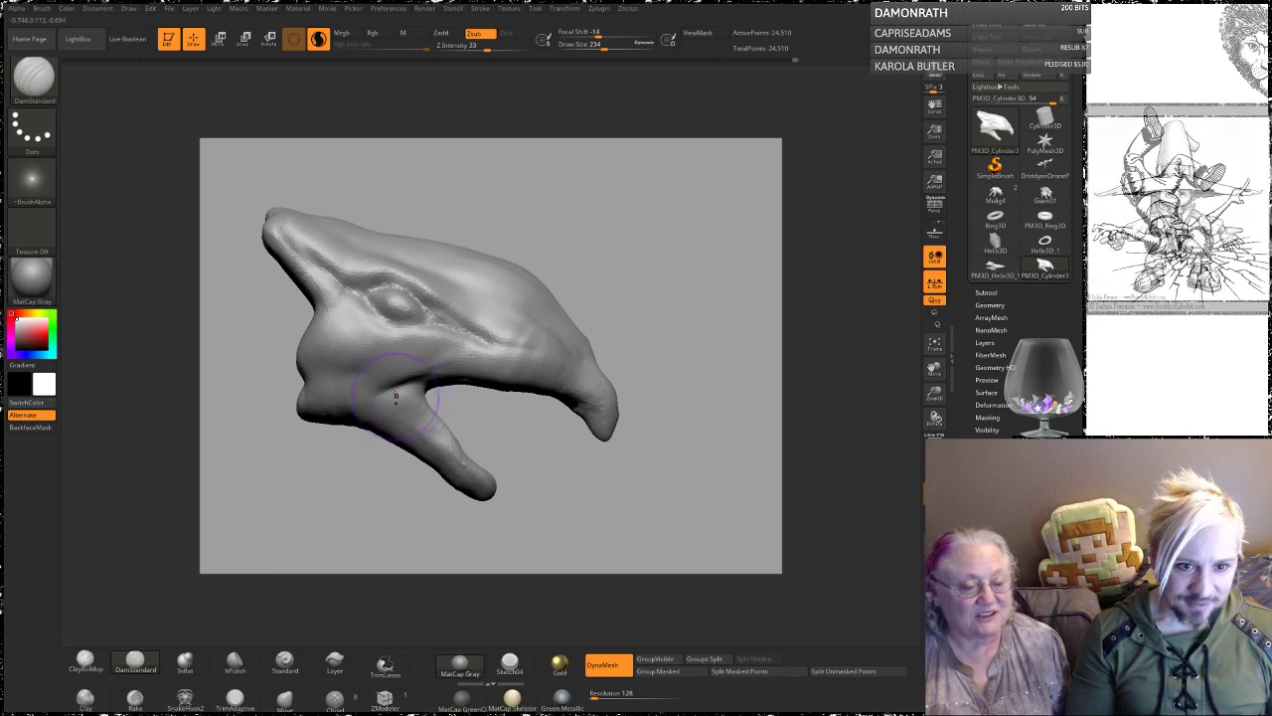
mouse_move(525, 434)
mouse_down()
mouse_move(457, 425)
mouse_move(453, 445)
mouse_move(487, 474)
mouse_up()
mouse_move(616, 504)
alt+mouse_down()
mouse_move(570, 443)
mouse_move(467, 452)
mouse_move(476, 437)
mouse_move(466, 436)
alt+mouse_up()
drag(314, 446, 341, 424)
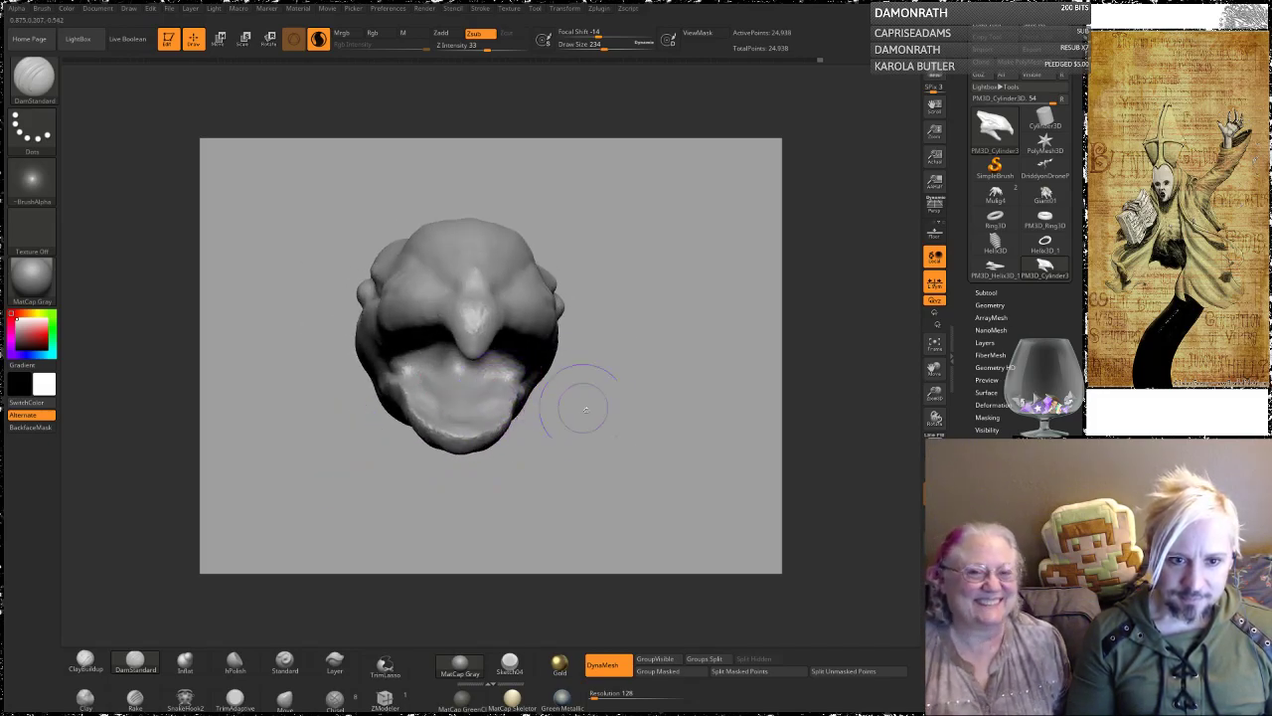
drag(578, 402, 589, 330)
drag(604, 197, 545, 323)
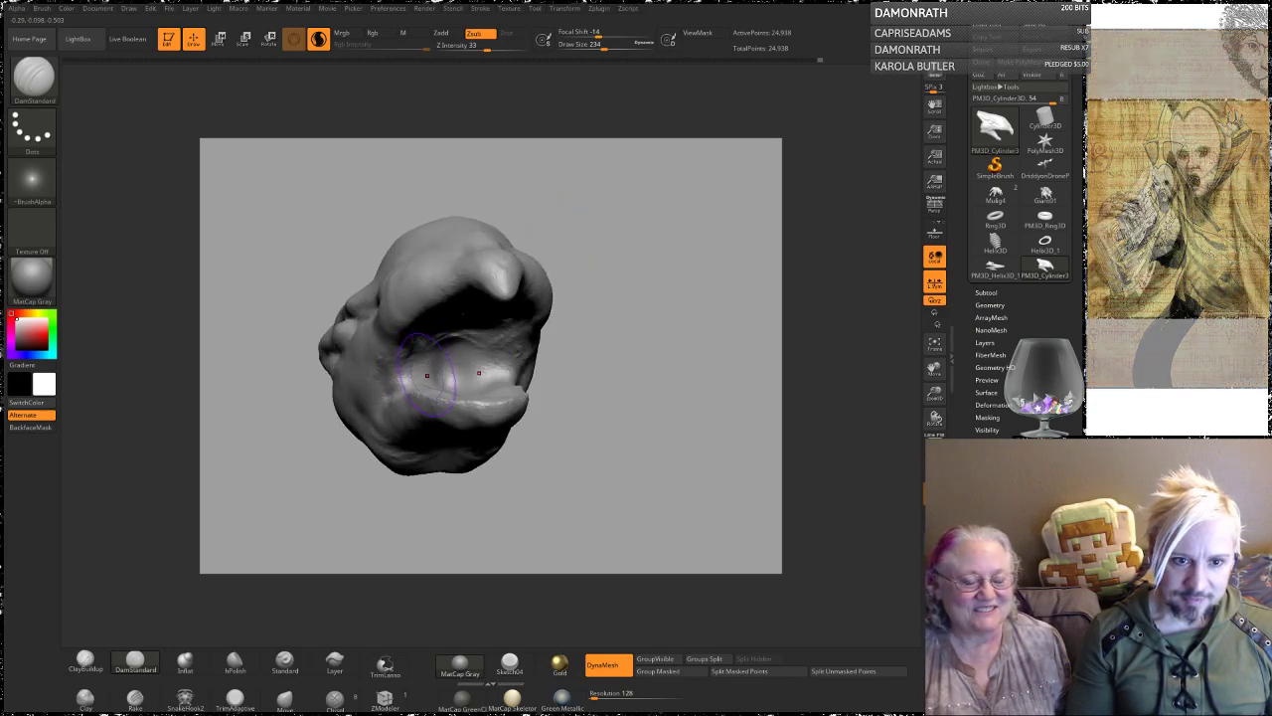
drag(424, 376, 437, 342)
Step: Carve the inner edges of the upper jaw and the back corners of the mouth with DamStandard
drag(582, 245, 568, 214)
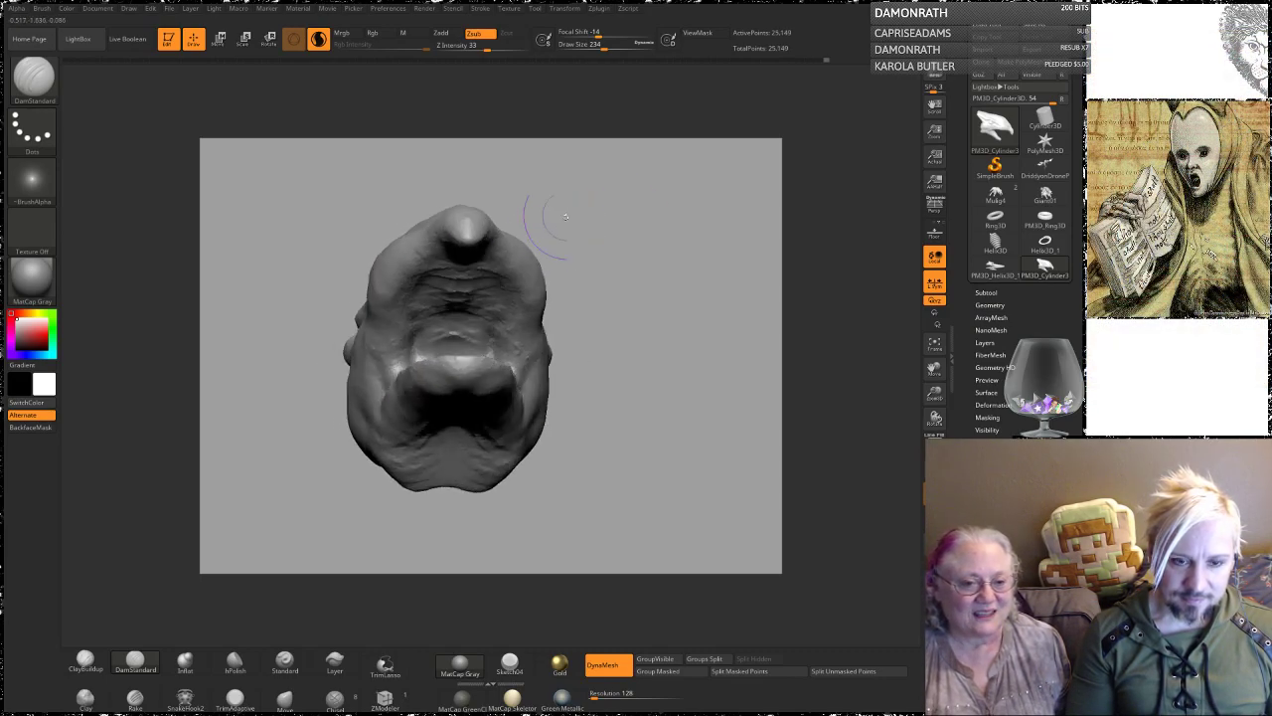
drag(409, 341, 434, 270)
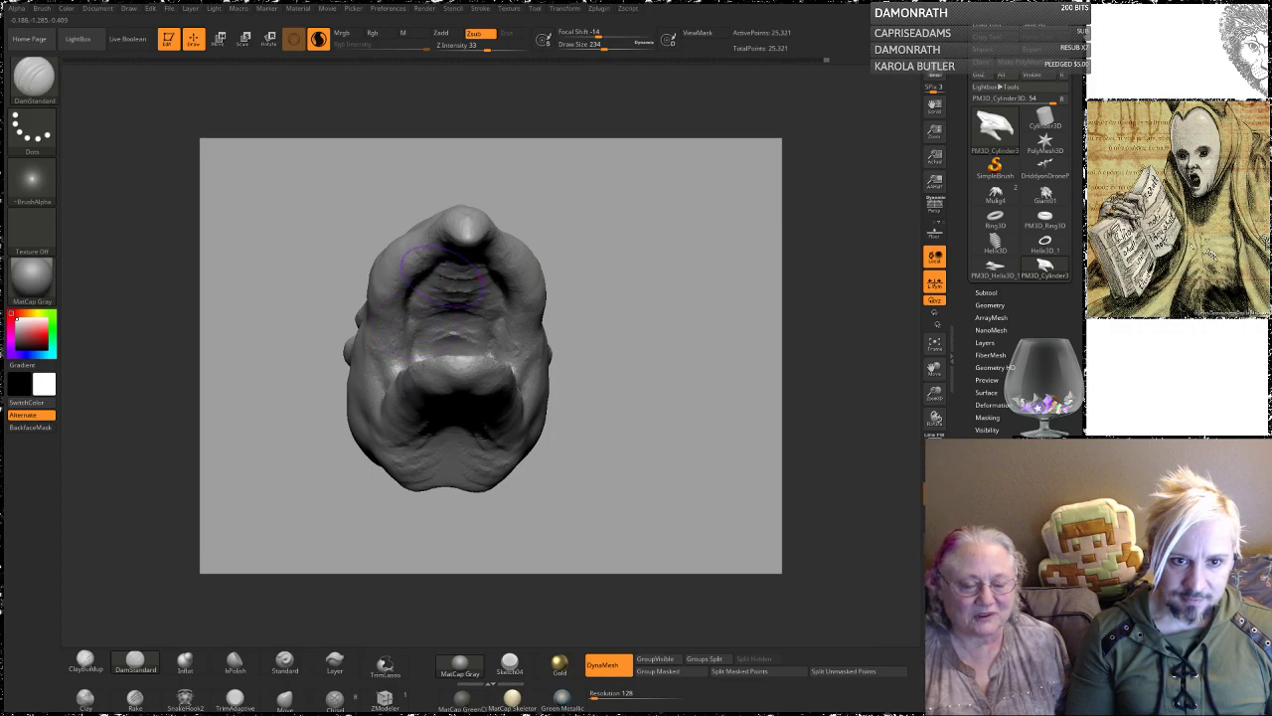
drag(583, 161, 571, 199)
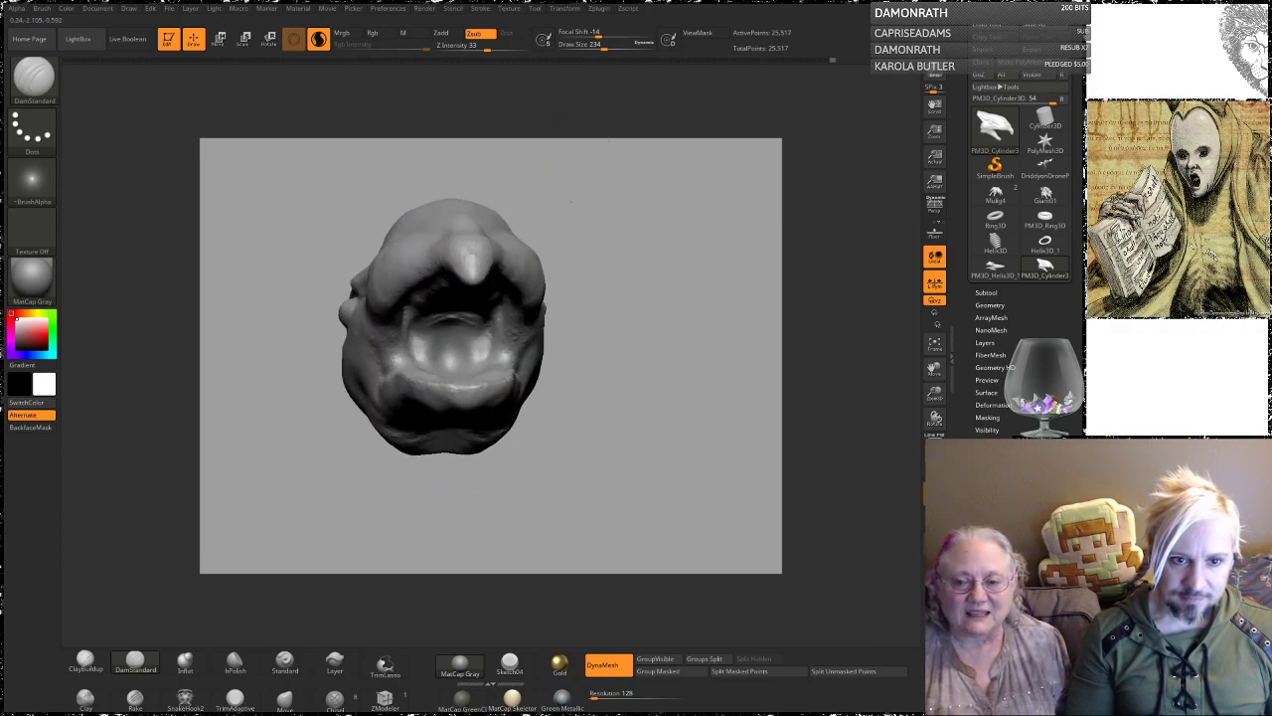
drag(491, 348, 505, 313)
drag(614, 205, 601, 183)
Step: Smooth the inside of the mouth and the inner surface of the lower jaw
shift+drag(478, 300, 493, 318)
mouse_move(630, 197)
alt+mouse_down()
mouse_move(612, 179)
mouse_move(625, 227)
mouse_move(591, 237)
alt+mouse_up()
key(shift)
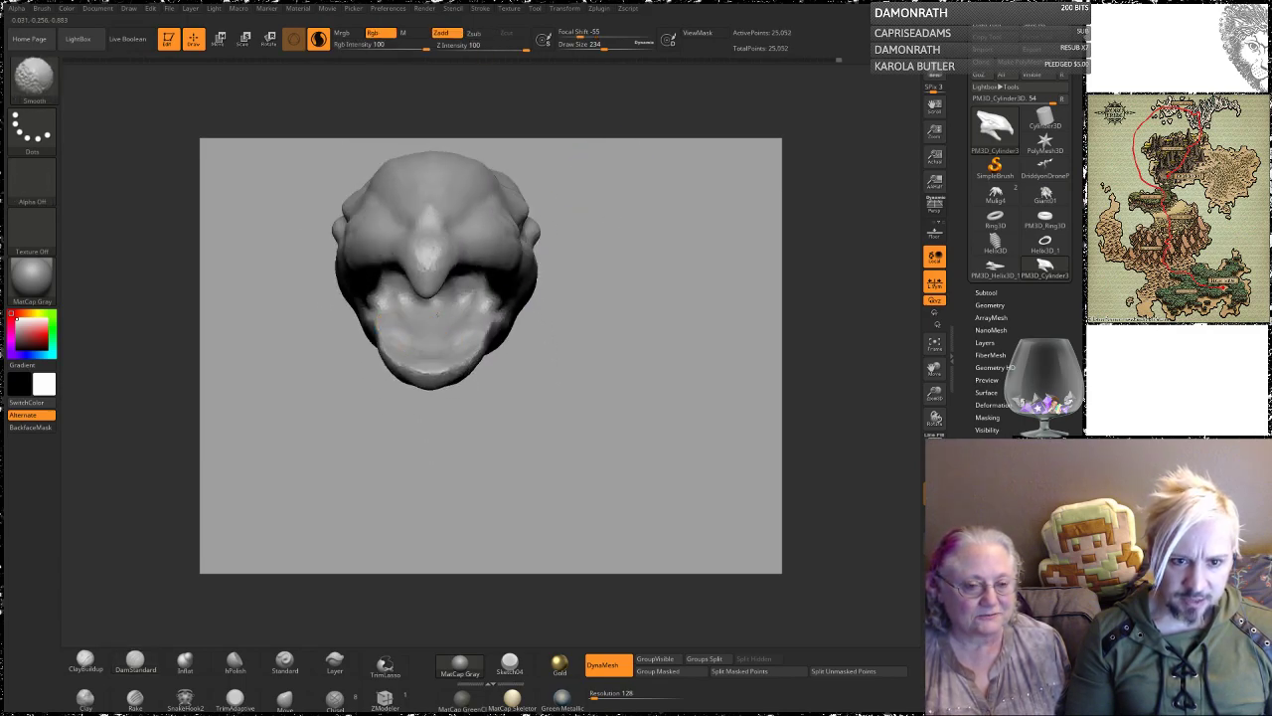
mouse_move(334, 404)
alt+mouse_down()
mouse_move(393, 443)
mouse_move(441, 422)
alt+mouse_up()
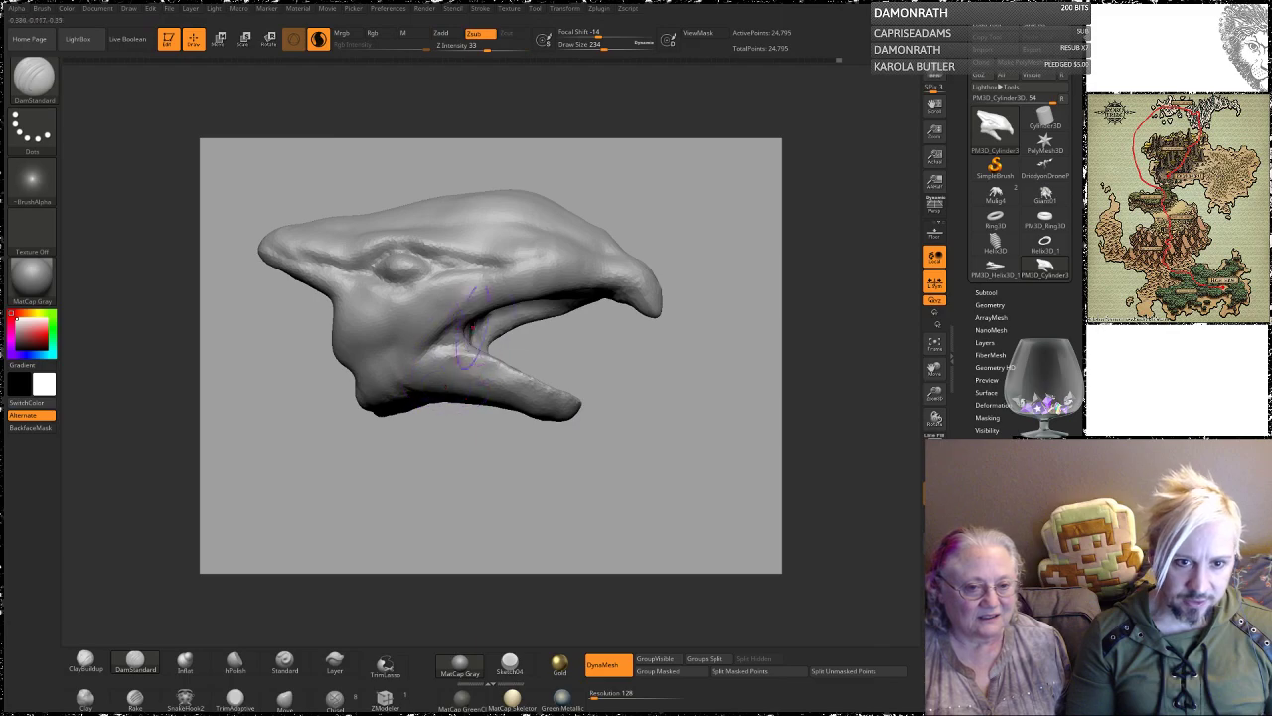
Step: Carve a lip crease from the corner of the mouth along the upper jaw with DamStandard
alt+drag(687, 190, 630, 183)
drag(631, 183, 639, 112)
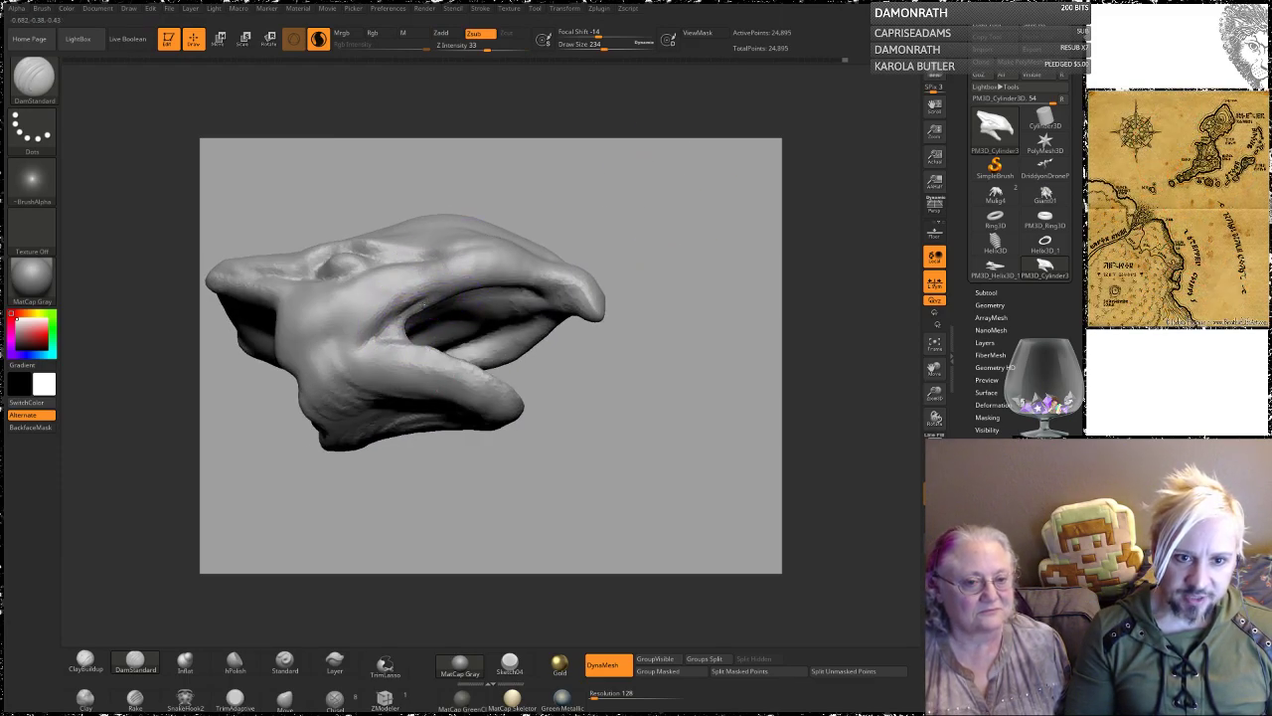
drag(421, 295, 547, 284)
mouse_move(621, 197)
mouse_down()
mouse_move(619, 256)
mouse_move(613, 216)
mouse_move(594, 198)
mouse_move(623, 218)
mouse_move(596, 198)
mouse_up()
drag(595, 198, 560, 221)
Step: Refine the eyelid creases around the eye with the DamStandard brush
drag(404, 280, 369, 250)
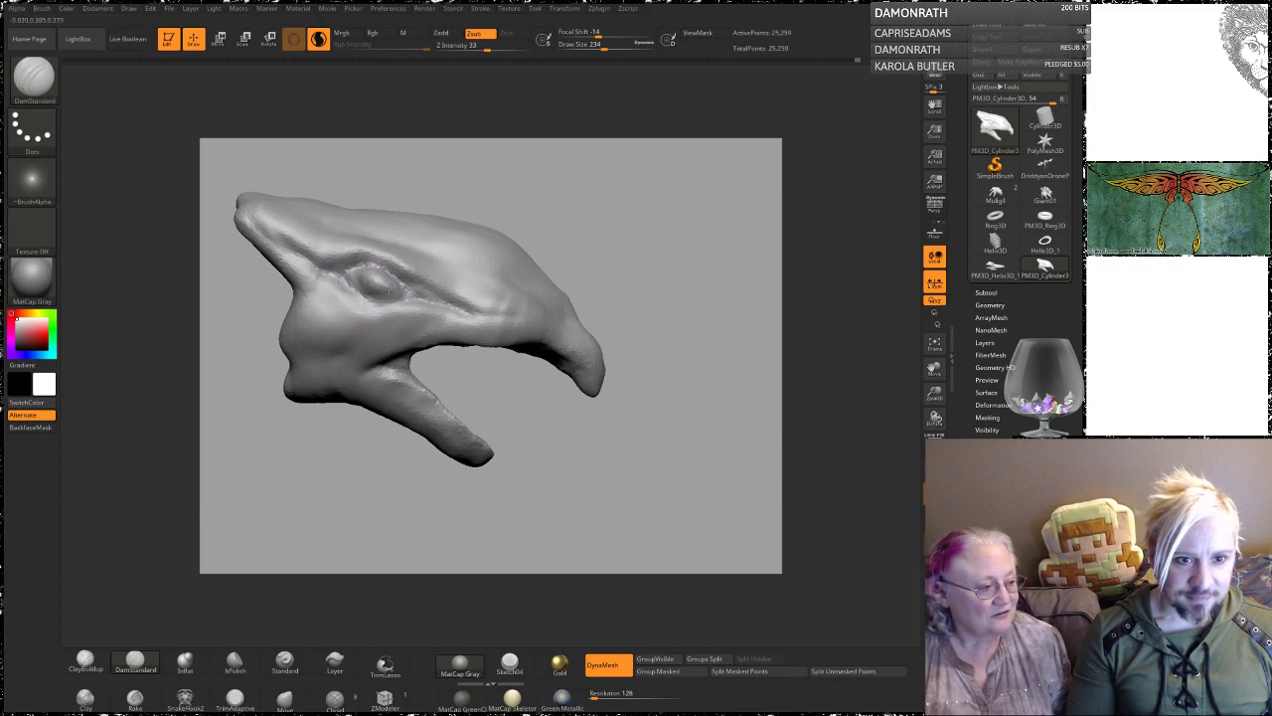
mouse_move(397, 288)
mouse_down()
mouse_move(377, 273)
mouse_move(390, 272)
mouse_up()
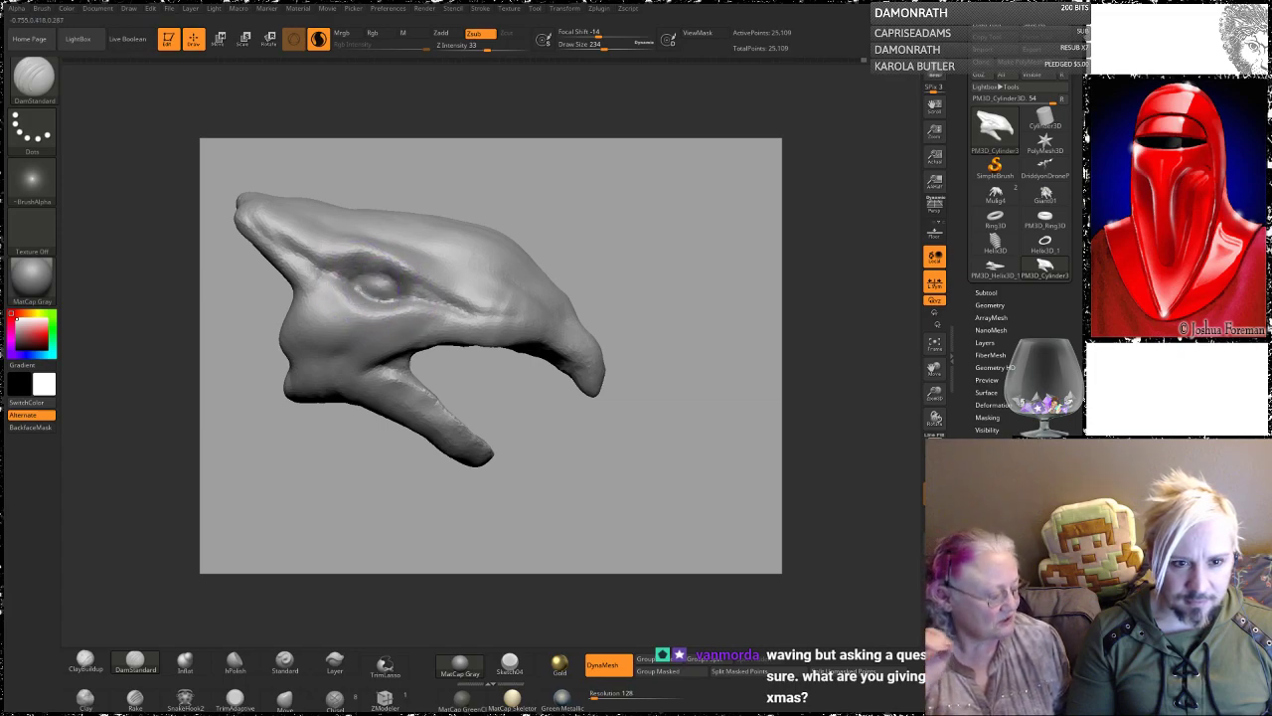
Step: Carve creases below the eye, across the cheek and into the lower jaw with the DamStandard brush
drag(440, 302, 470, 310)
mouse_move(599, 225)
mouse_down()
mouse_move(583, 241)
mouse_move(515, 249)
mouse_up()
drag(425, 319, 344, 339)
alt+drag(595, 195, 545, 271)
mouse_move(542, 245)
mouse_down()
mouse_move(564, 219)
mouse_move(557, 154)
mouse_up()
drag(406, 395, 376, 369)
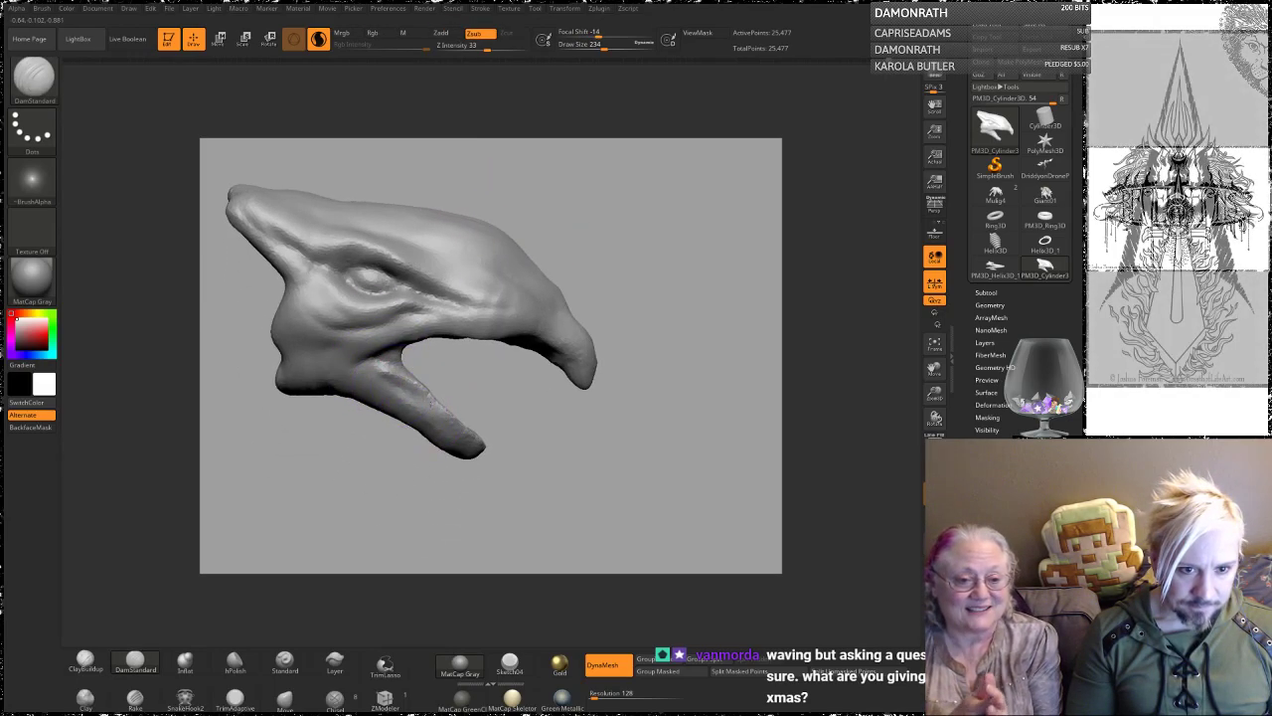
Step: Define the rim and outer side of the lower jaw with DamStandard strokes
alt+drag(500, 391, 482, 324)
drag(483, 324, 430, 336)
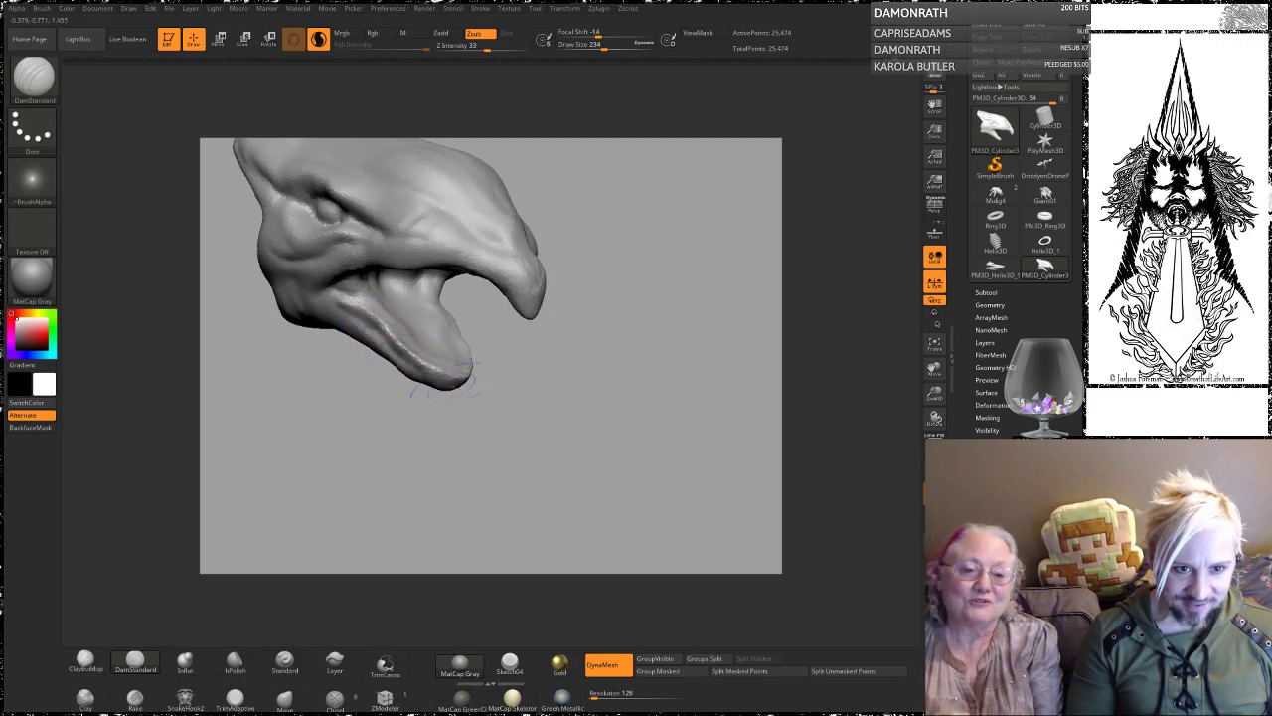
drag(469, 449, 430, 380)
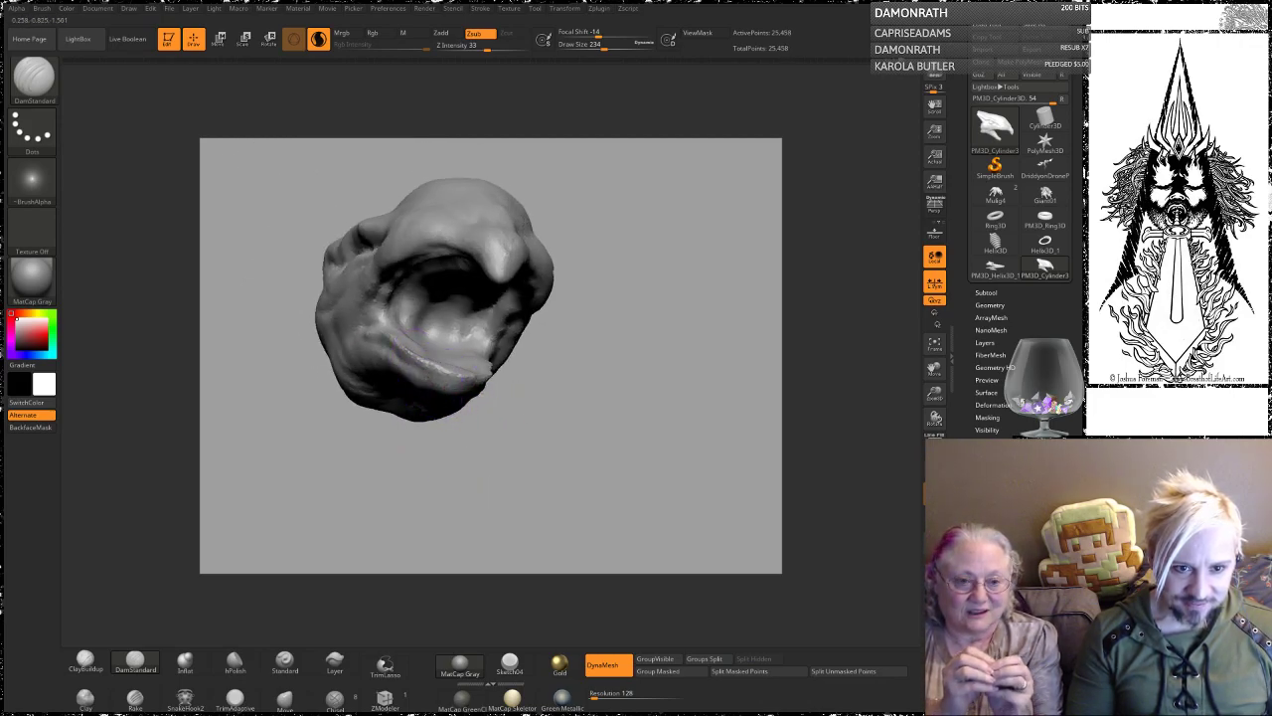
mouse_move(606, 259)
mouse_down()
mouse_move(696, 283)
mouse_move(704, 306)
mouse_up()
alt+drag(520, 375, 566, 373)
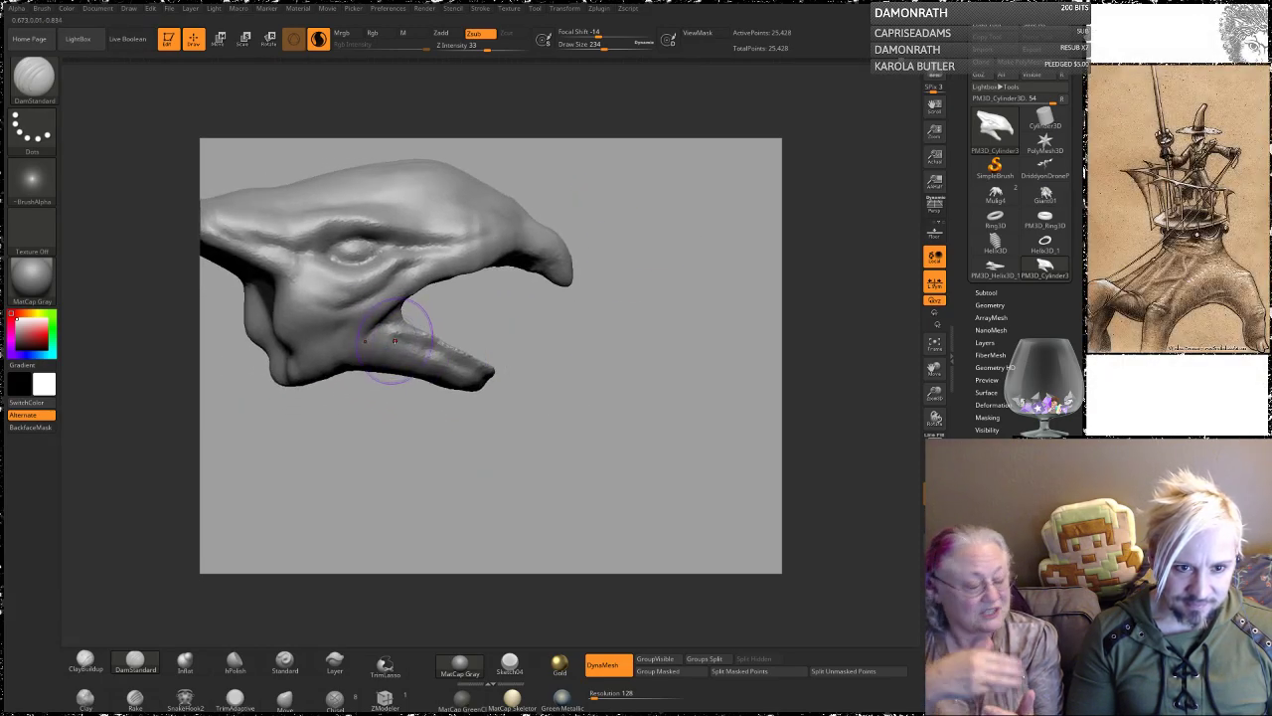
mouse_move(335, 427)
alt+mouse_down()
mouse_move(361, 458)
mouse_move(354, 421)
alt+mouse_up()
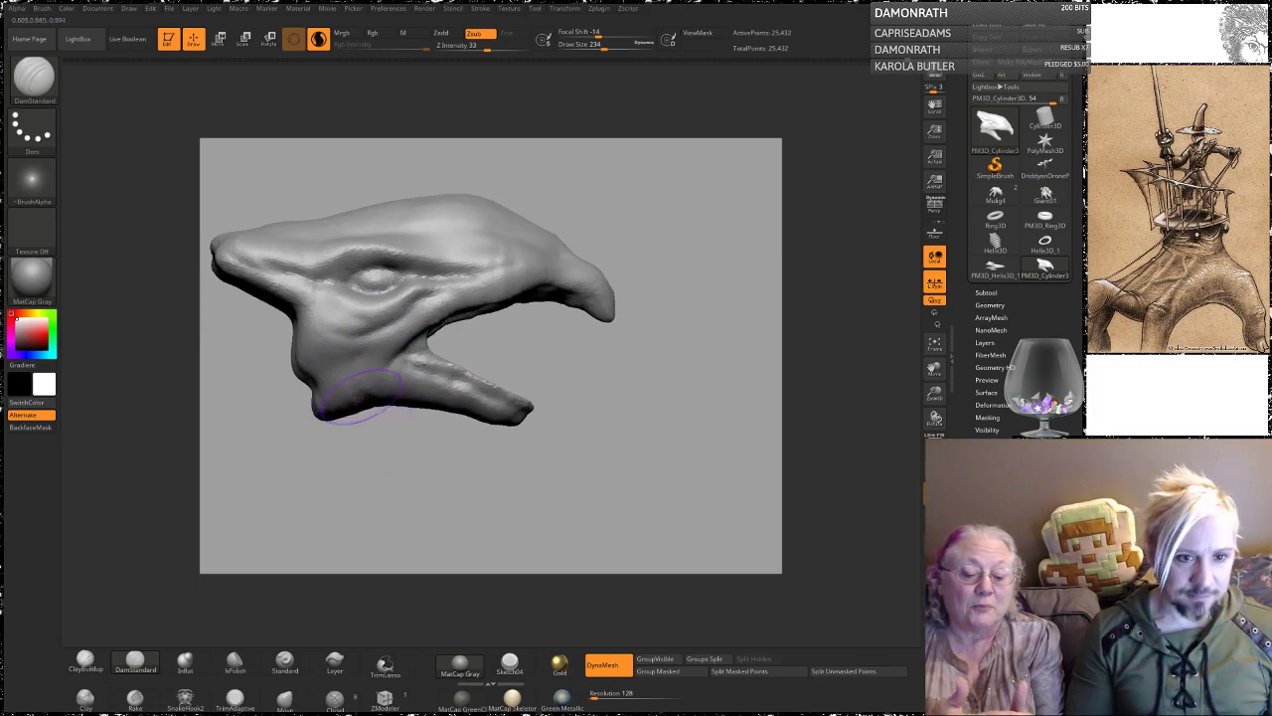
alt+drag(306, 471, 375, 435)
drag(315, 352, 313, 389)
mouse_move(325, 346)
alt+mouse_down()
mouse_move(314, 401)
mouse_move(333, 354)
alt+mouse_up()
Step: Build up the brow ridge above the eye with the ClayBuildup brush at draw size 145
click(91, 661)
key(space)
mouse_move(438, 287)
mouse_down()
mouse_move(426, 286)
mouse_move(515, 291)
mouse_move(447, 283)
mouse_move(365, 298)
mouse_up()
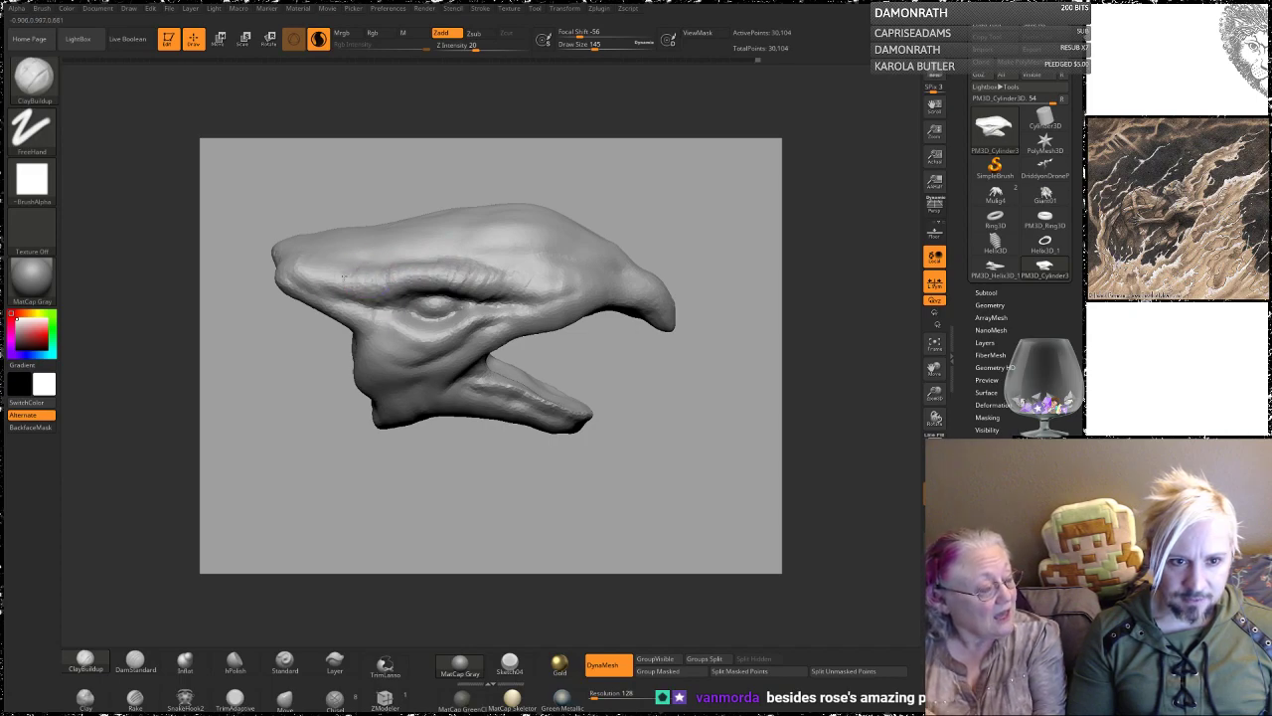
mouse_move(579, 156)
alt+mouse_down()
mouse_move(497, 199)
mouse_move(520, 179)
alt+mouse_up()
mouse_move(417, 331)
mouse_down()
mouse_move(429, 309)
mouse_move(471, 310)
mouse_up()
alt+drag(542, 209, 531, 261)
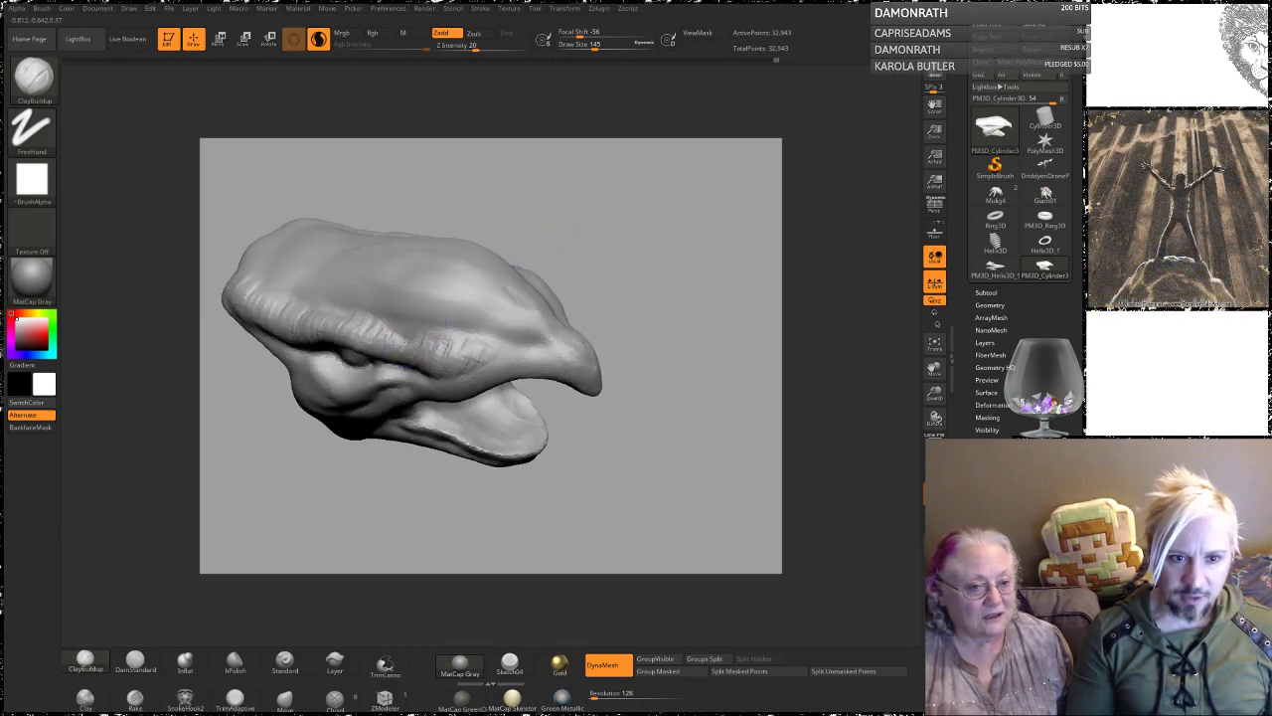
drag(500, 341, 499, 346)
mouse_move(441, 312)
mouse_down()
mouse_move(449, 341)
mouse_move(509, 328)
mouse_up()
Step: Layer ribbed ClayBuildup strokes across the crown and over the pointed back corners of the head
mouse_move(434, 286)
mouse_down()
mouse_move(431, 324)
mouse_move(320, 277)
mouse_move(275, 283)
mouse_move(265, 263)
mouse_up()
mouse_move(405, 168)
alt+mouse_down()
mouse_move(494, 165)
mouse_move(481, 227)
alt+mouse_up()
mouse_move(388, 321)
mouse_down()
mouse_move(359, 291)
mouse_move(332, 288)
mouse_move(329, 307)
mouse_move(310, 298)
mouse_up()
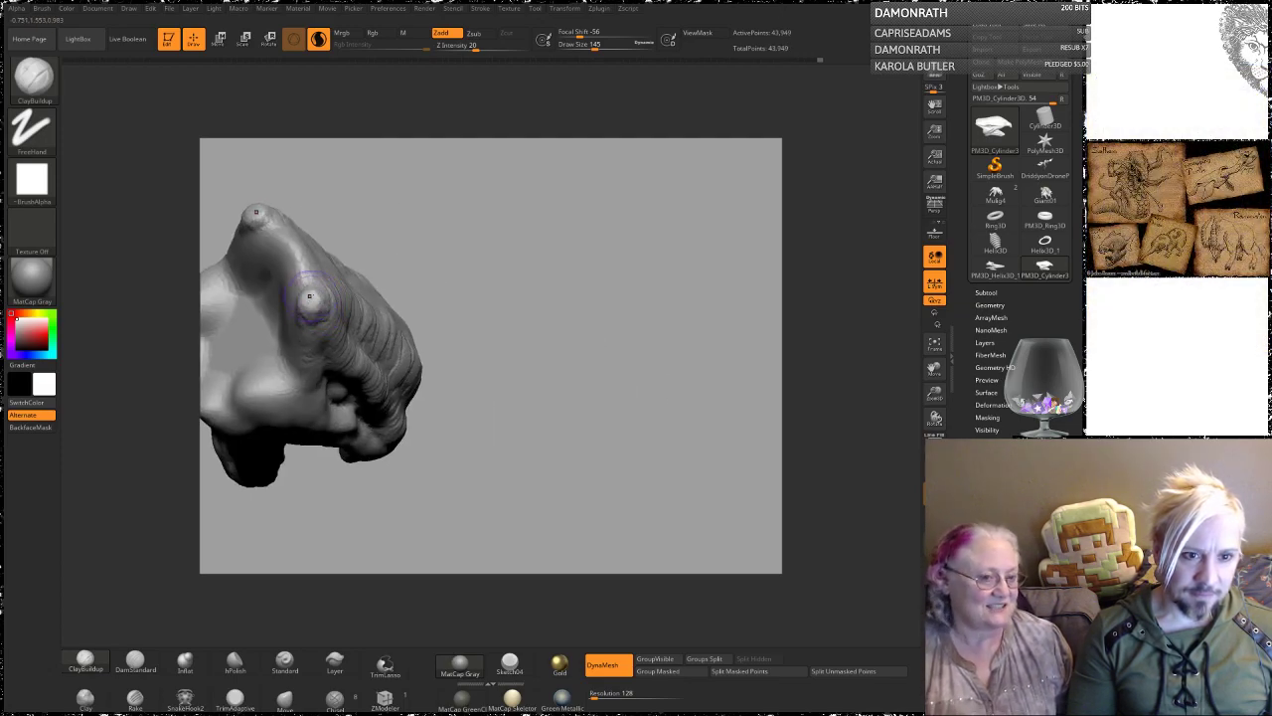
mouse_move(389, 201)
mouse_down()
mouse_move(398, 166)
mouse_move(370, 185)
mouse_move(383, 177)
mouse_up()
drag(319, 303, 314, 294)
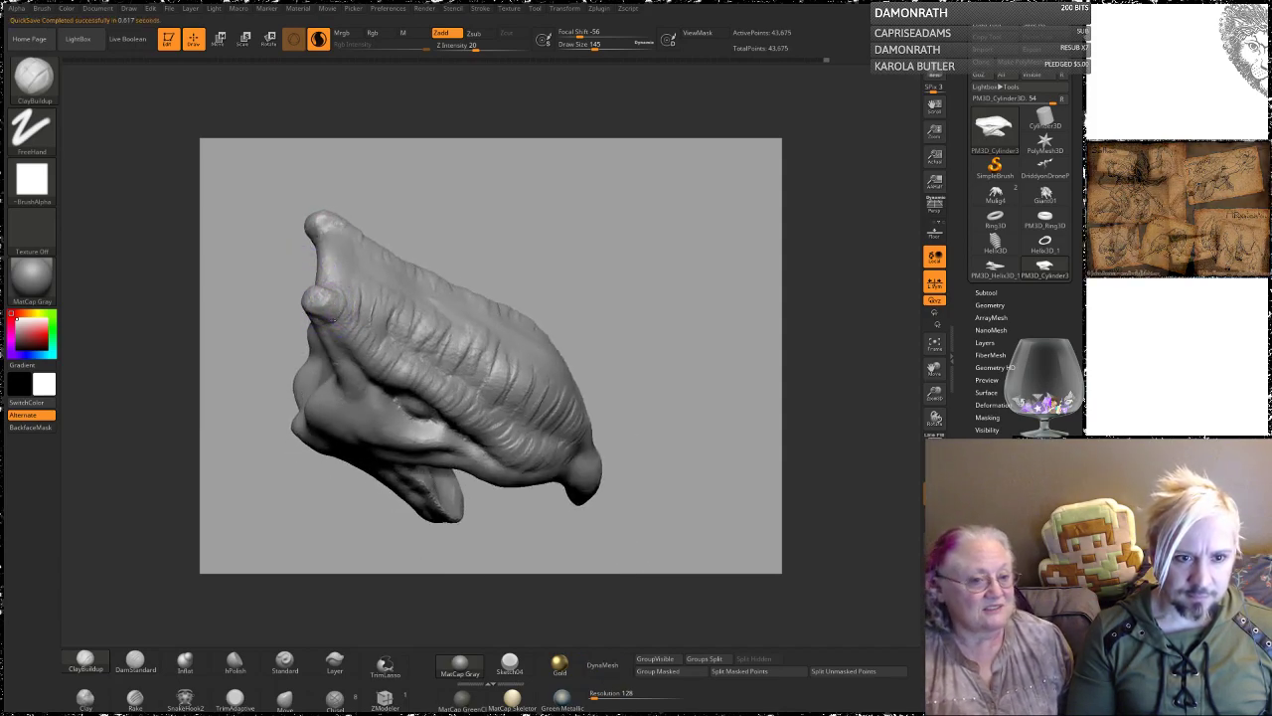
drag(340, 316, 394, 378)
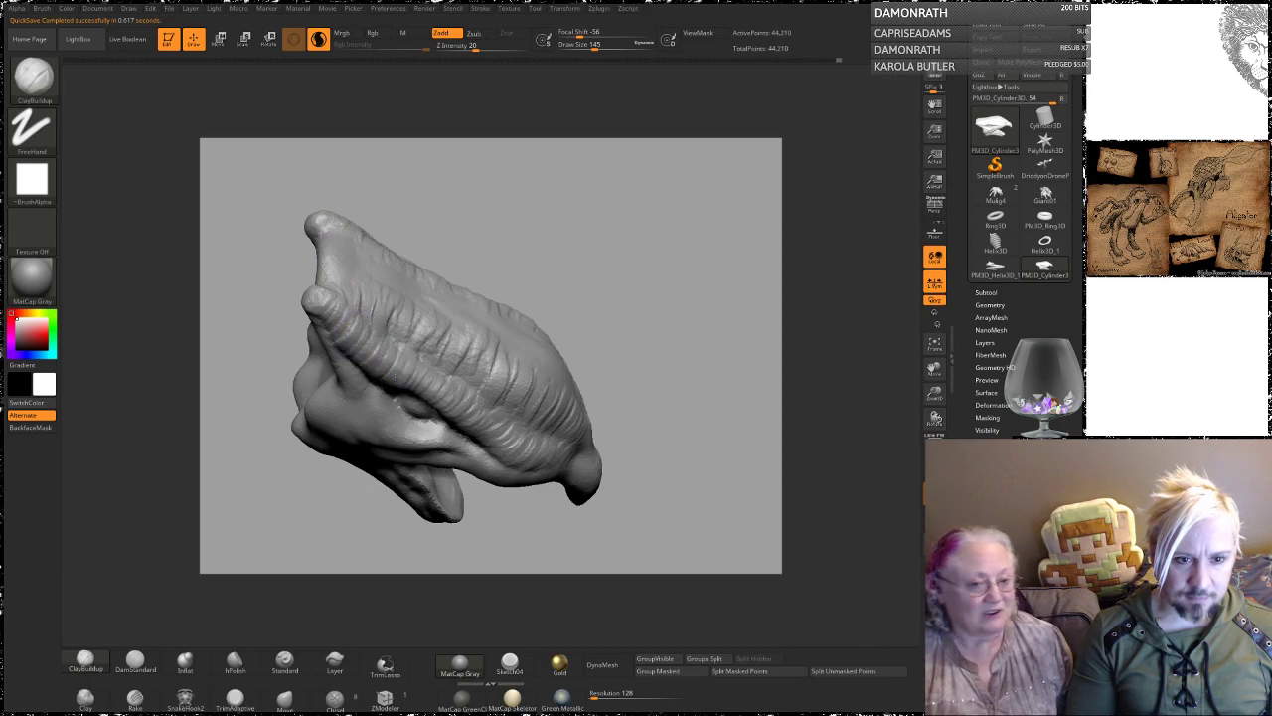
drag(493, 173, 527, 284)
mouse_move(551, 338)
mouse_down()
mouse_move(523, 349)
mouse_move(526, 336)
mouse_move(594, 377)
mouse_up()
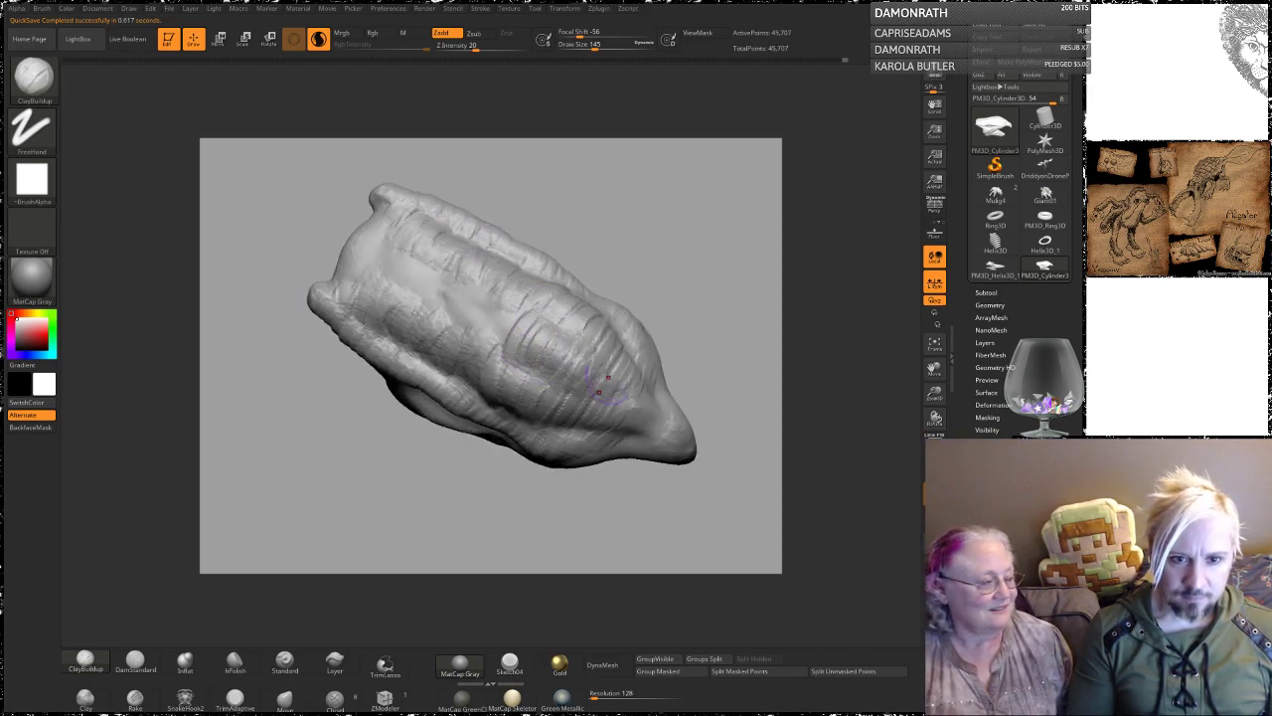
Step: Add ribbed clay strokes over the top of the head and down the sides of the upper beak
drag(507, 338, 376, 256)
alt+drag(665, 212, 588, 161)
mouse_move(574, 314)
alt+mouse_down()
mouse_move(597, 237)
mouse_move(637, 215)
alt+mouse_up()
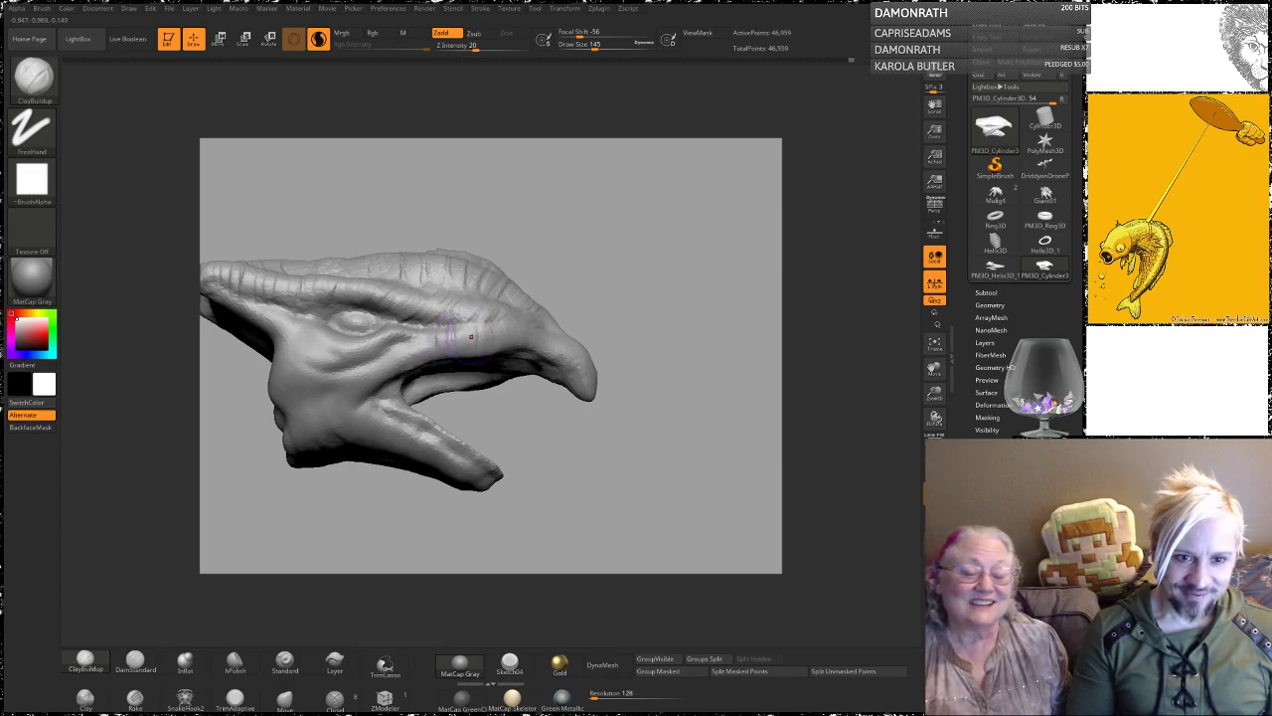
mouse_move(646, 273)
mouse_down()
mouse_move(563, 359)
mouse_move(585, 350)
mouse_up()
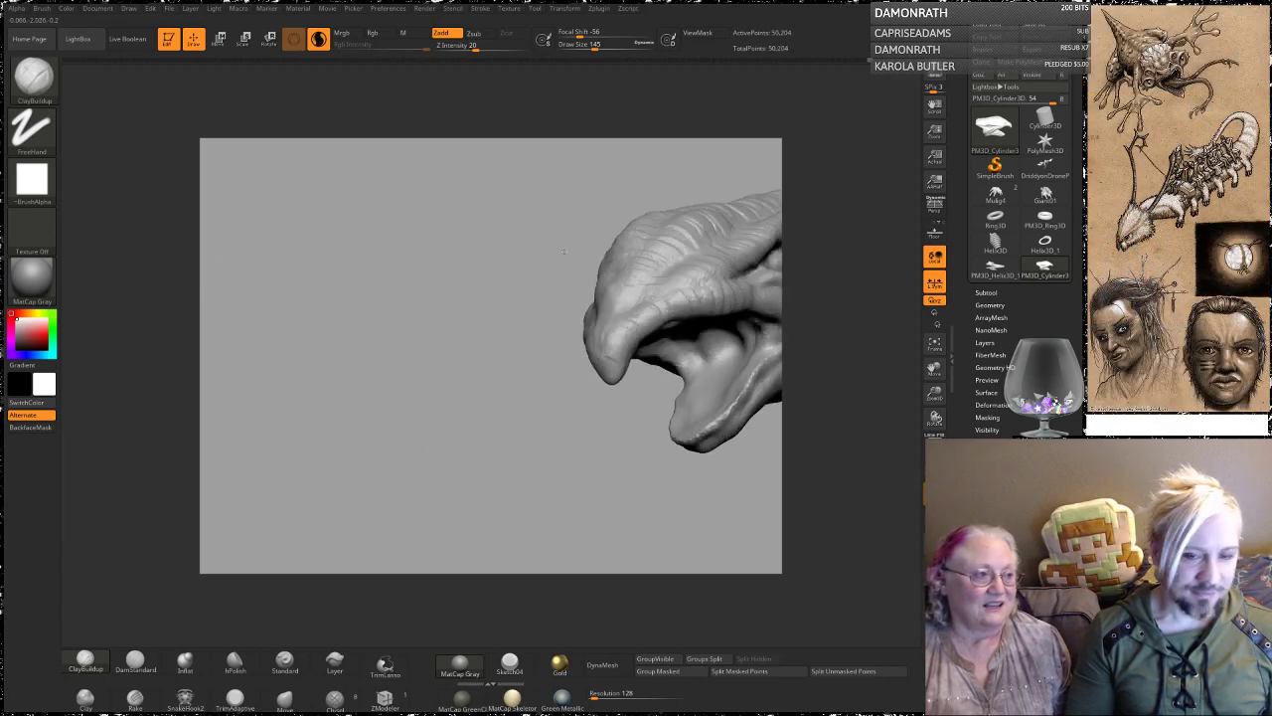
Step: Build up ribbed clay strokes along the lower jaw and the upper lip with ClayBuildup
drag(564, 251, 726, 298)
mouse_move(559, 316)
mouse_down()
mouse_move(540, 298)
mouse_move(569, 307)
mouse_move(581, 331)
mouse_move(653, 265)
mouse_move(647, 232)
mouse_move(559, 298)
mouse_up()
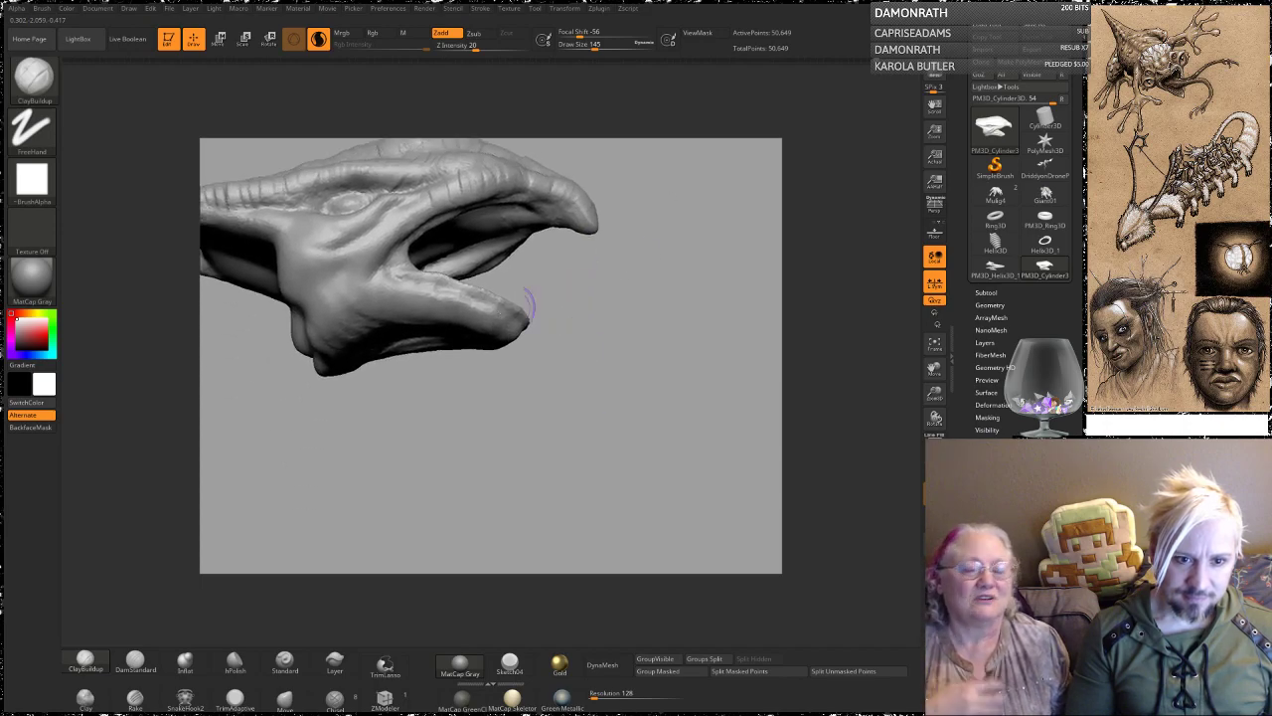
drag(437, 326, 459, 318)
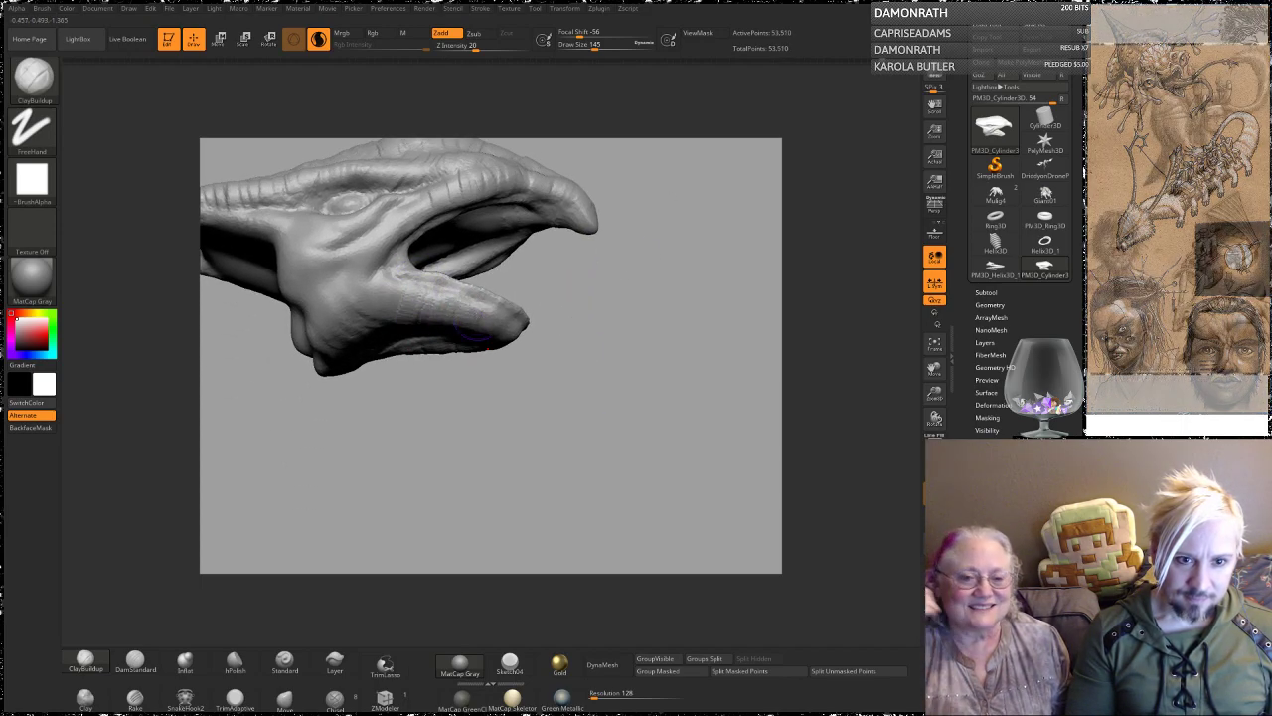
drag(604, 286, 624, 295)
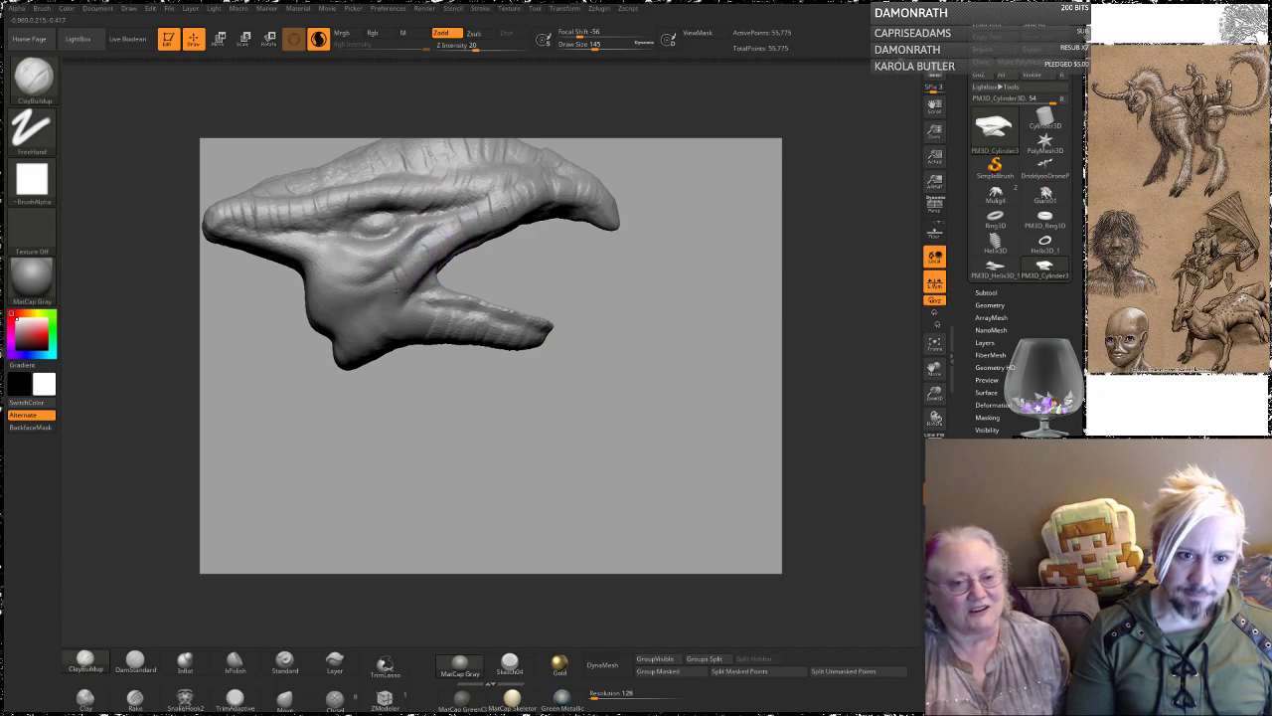
Step: Cover the cheek, the area behind the eye and the back of the jaw with ribbed clay strokes
mouse_move(346, 298)
mouse_down()
mouse_move(345, 268)
mouse_move(374, 276)
mouse_move(421, 238)
mouse_up()
mouse_move(593, 263)
alt+mouse_down()
mouse_move(615, 279)
mouse_move(620, 251)
alt+mouse_up()
mouse_move(330, 249)
mouse_down()
mouse_move(342, 265)
mouse_move(323, 262)
mouse_up()
mouse_move(303, 242)
mouse_down()
mouse_move(312, 257)
mouse_move(295, 262)
mouse_up()
drag(256, 235, 264, 250)
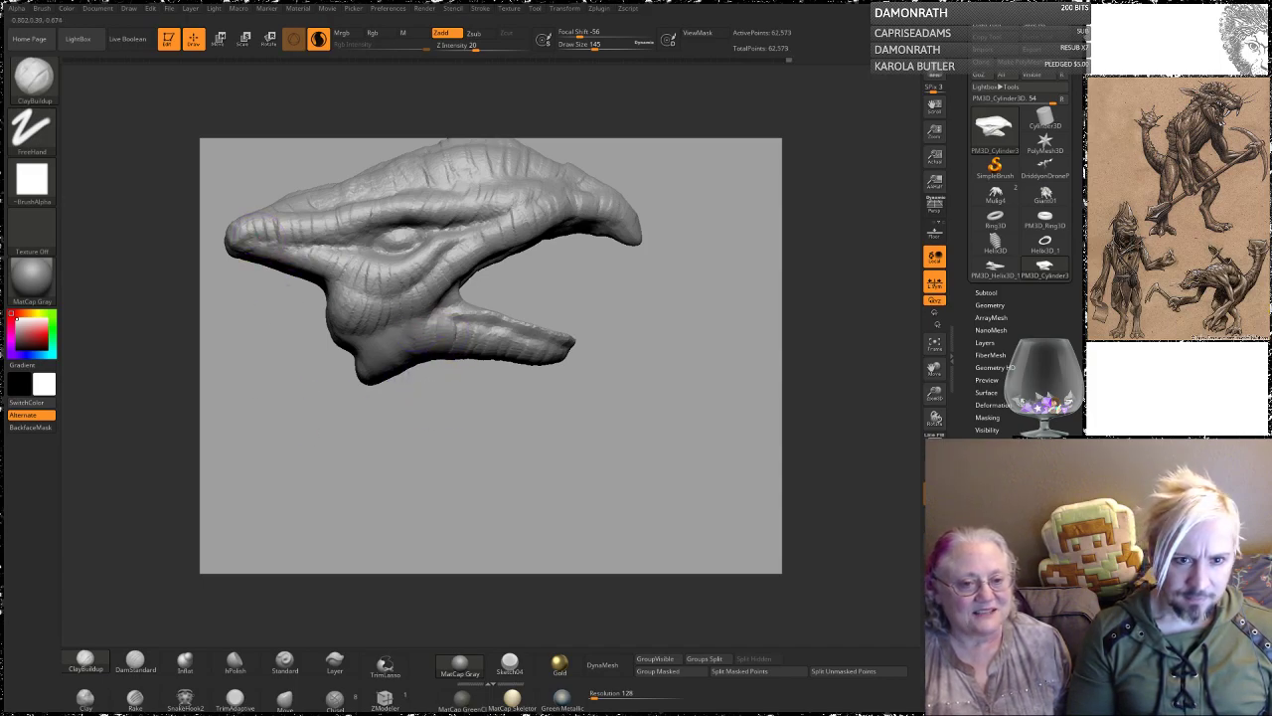
drag(369, 379, 379, 389)
mouse_move(413, 422)
alt+mouse_down()
mouse_move(364, 464)
mouse_move(361, 428)
mouse_move(279, 393)
mouse_move(320, 390)
alt+mouse_up()
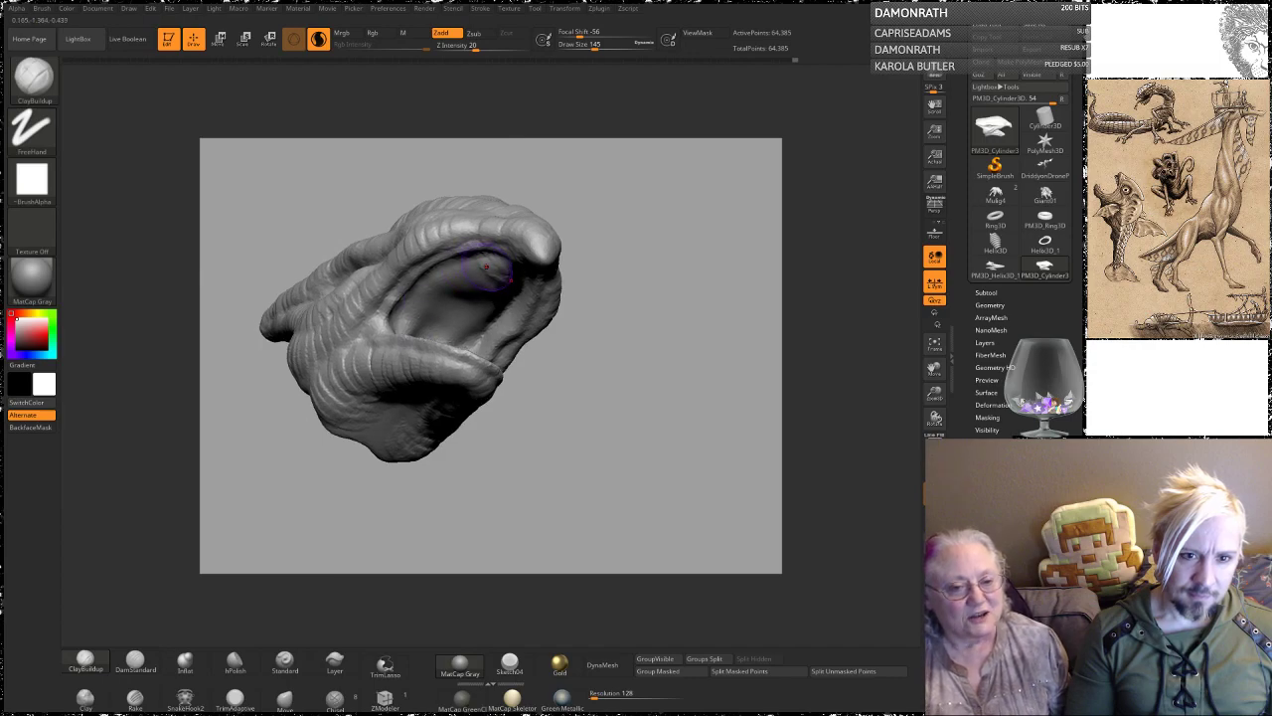
Step: Build clay ridges across the roof of the mouth with ClayBuildup
drag(476, 261, 499, 301)
drag(424, 286, 463, 312)
drag(650, 193, 652, 221)
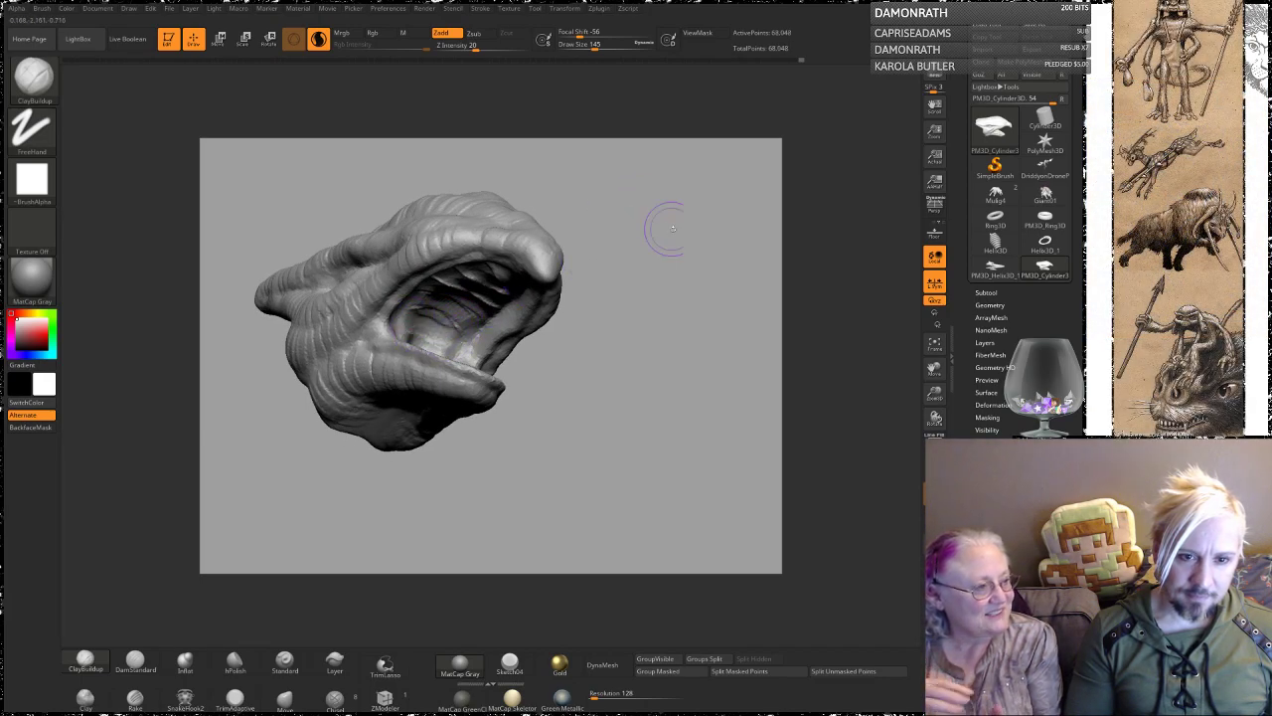
drag(669, 227, 666, 164)
drag(500, 236, 500, 278)
drag(652, 189, 630, 229)
Step: Smooth the ridges on the roof of the mouth and rework them with clay strokes
shift+drag(469, 284, 434, 296)
mouse_move(636, 227)
mouse_down()
mouse_move(620, 252)
mouse_move(604, 233)
mouse_up()
drag(397, 320, 447, 303)
drag(622, 221, 612, 255)
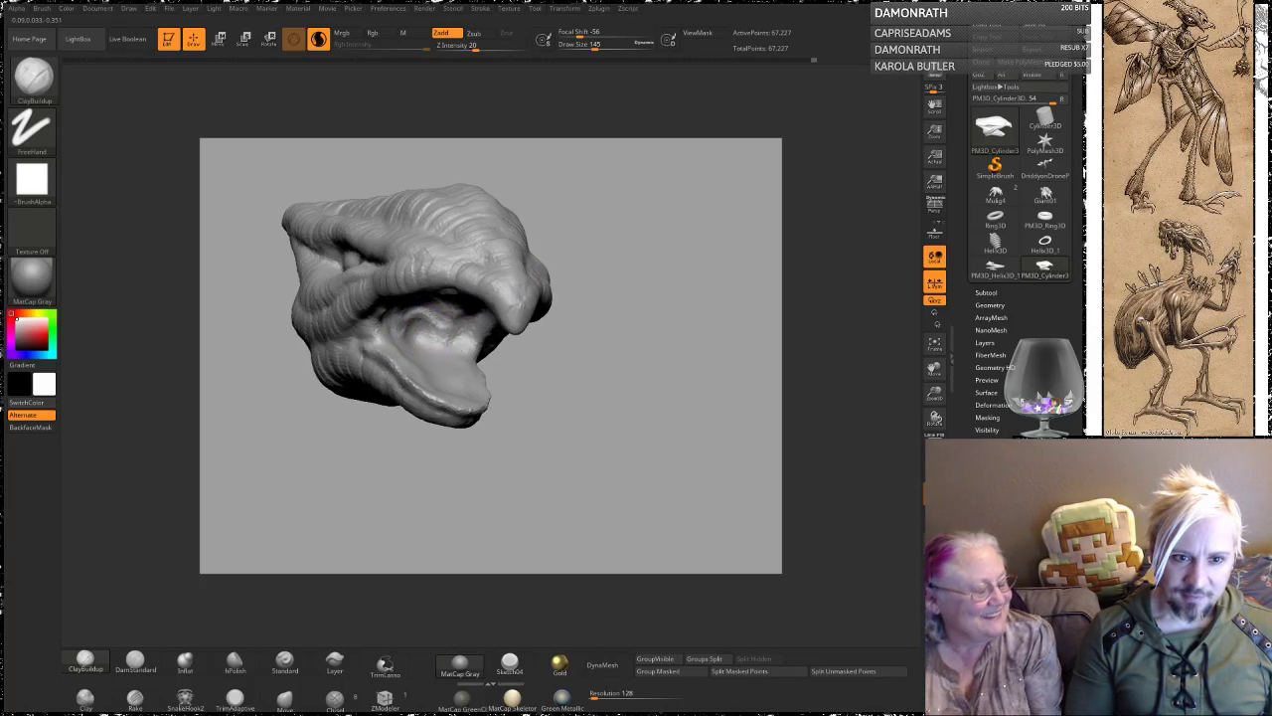
drag(430, 320, 422, 326)
mouse_move(618, 304)
mouse_down()
mouse_move(557, 307)
mouse_move(582, 305)
mouse_up()
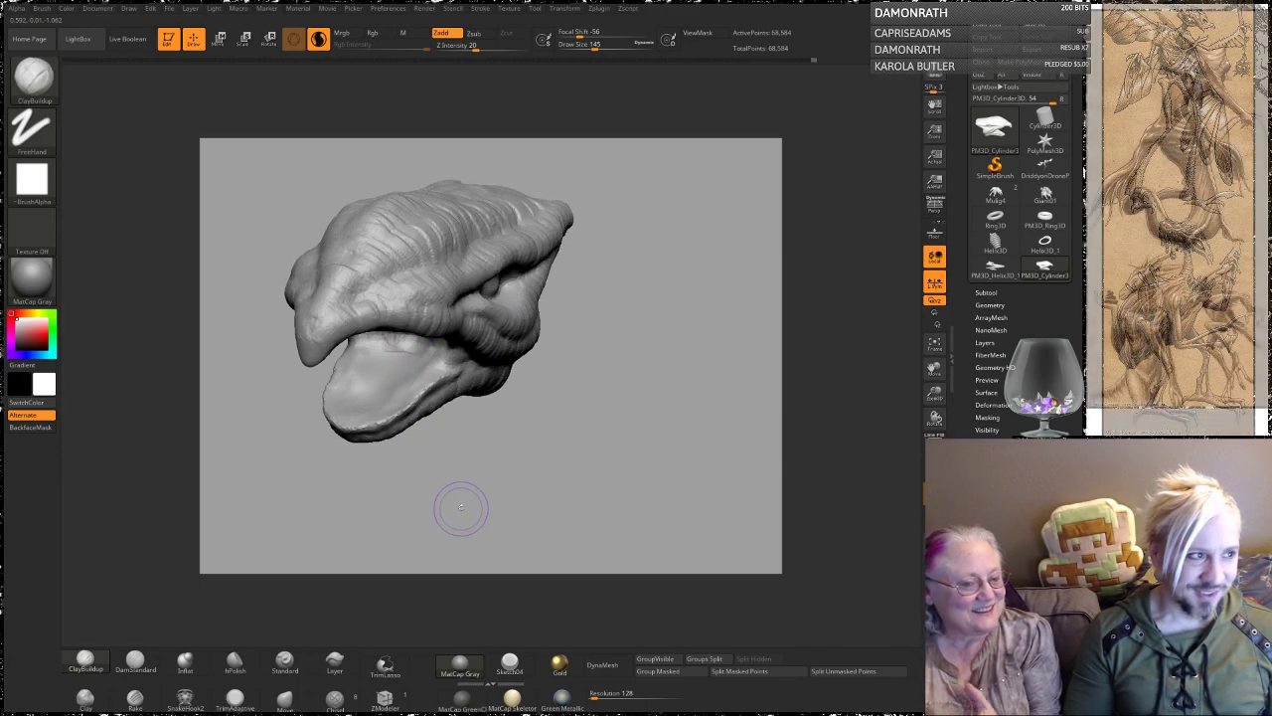
Step: Sculpt a raised tongue along the middle of the lower jaw's floor with ClayBuildup
drag(458, 511, 491, 521)
drag(482, 431, 449, 445)
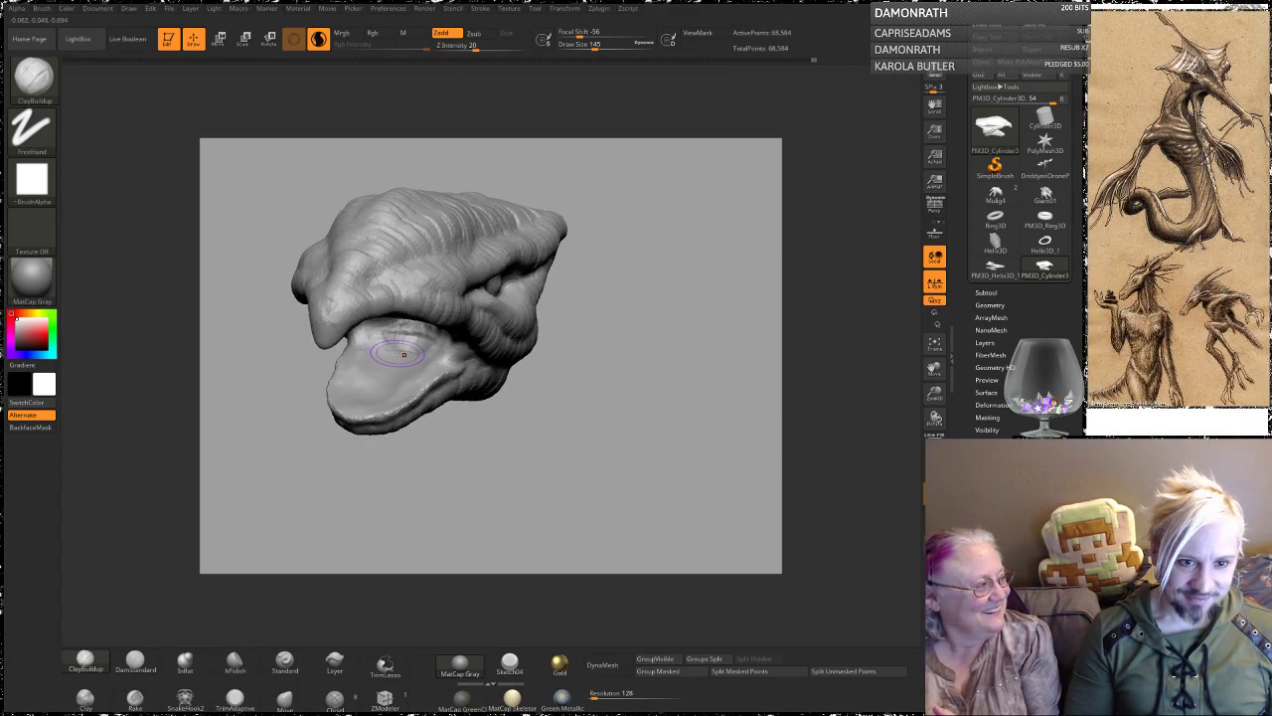
mouse_move(402, 347)
mouse_down()
mouse_move(368, 384)
mouse_move(394, 381)
mouse_move(374, 387)
mouse_up()
drag(373, 467, 597, 403)
mouse_move(375, 401)
mouse_down()
mouse_move(364, 488)
mouse_move(384, 514)
mouse_move(361, 514)
mouse_up()
drag(447, 390, 461, 427)
mouse_move(529, 460)
mouse_down()
mouse_move(505, 439)
mouse_move(530, 443)
mouse_up()
drag(452, 422, 482, 419)
mouse_move(517, 444)
mouse_down()
mouse_move(447, 421)
mouse_move(450, 433)
mouse_move(436, 388)
mouse_up()
drag(606, 377, 588, 282)
drag(433, 449, 419, 440)
mouse_move(596, 292)
mouse_down()
mouse_move(545, 336)
mouse_move(563, 408)
mouse_up()
Step: Build a gum ridge with small tooth bumps inside the lower jaw's rim, using ClayBuildup at draw size 87
key(space)
drag(492, 460, 490, 467)
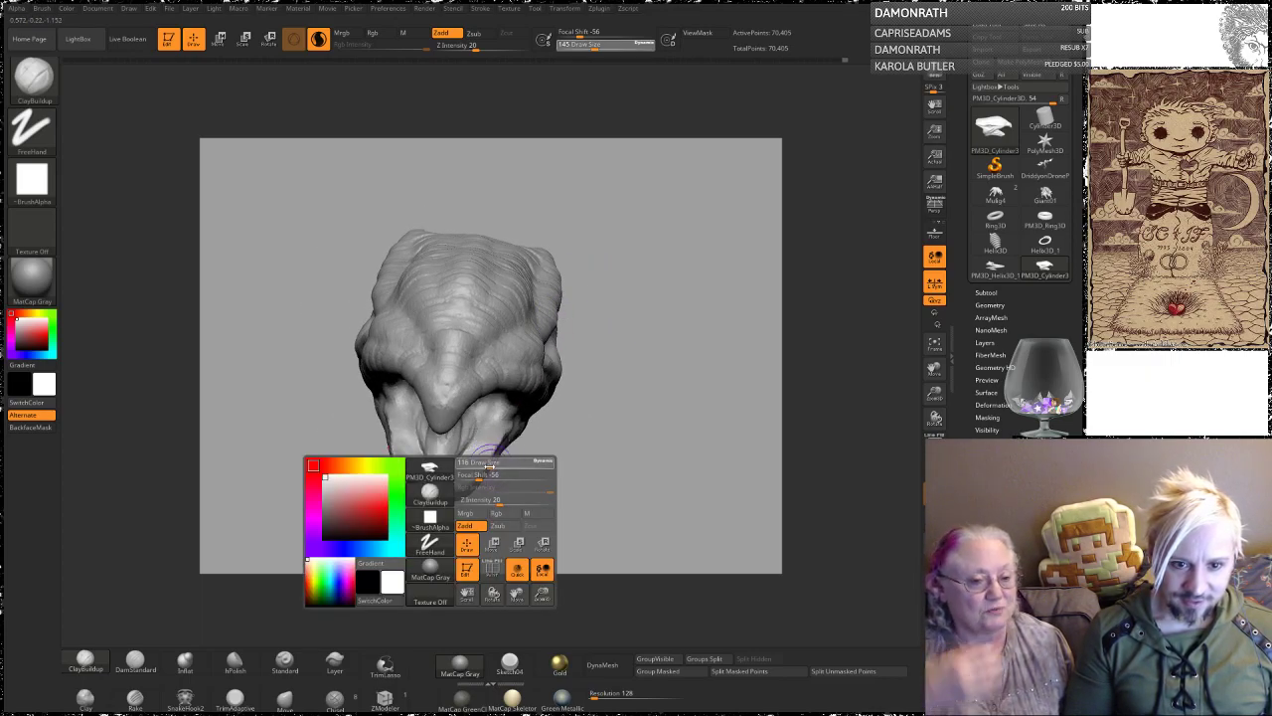
drag(576, 437, 552, 487)
drag(487, 453, 465, 467)
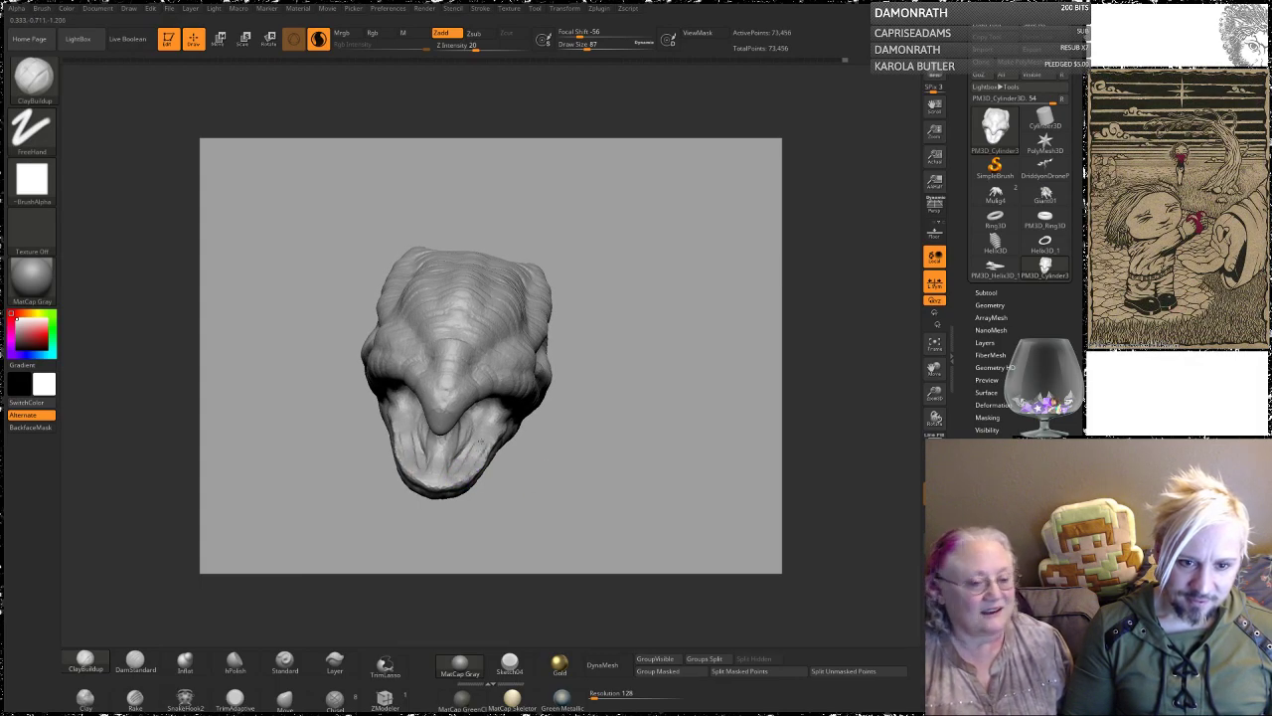
drag(479, 429, 478, 443)
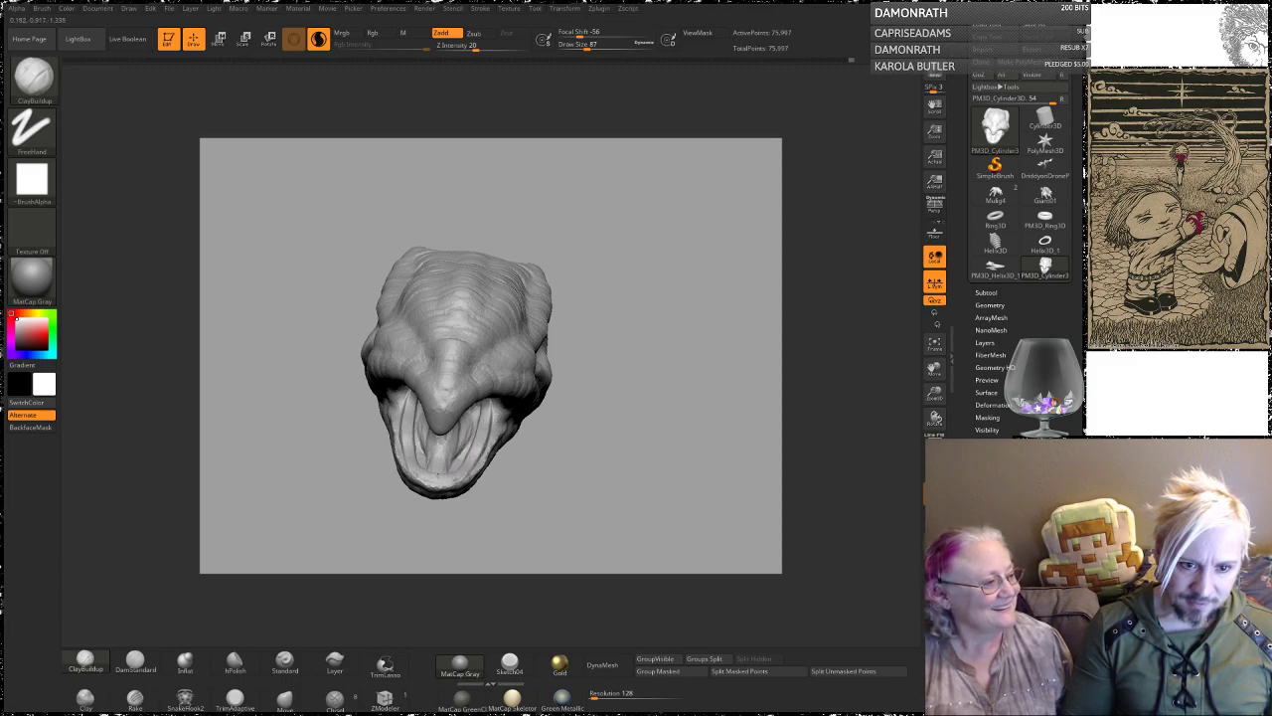
mouse_move(418, 461)
mouse_down()
mouse_move(421, 471)
mouse_move(406, 460)
mouse_up()
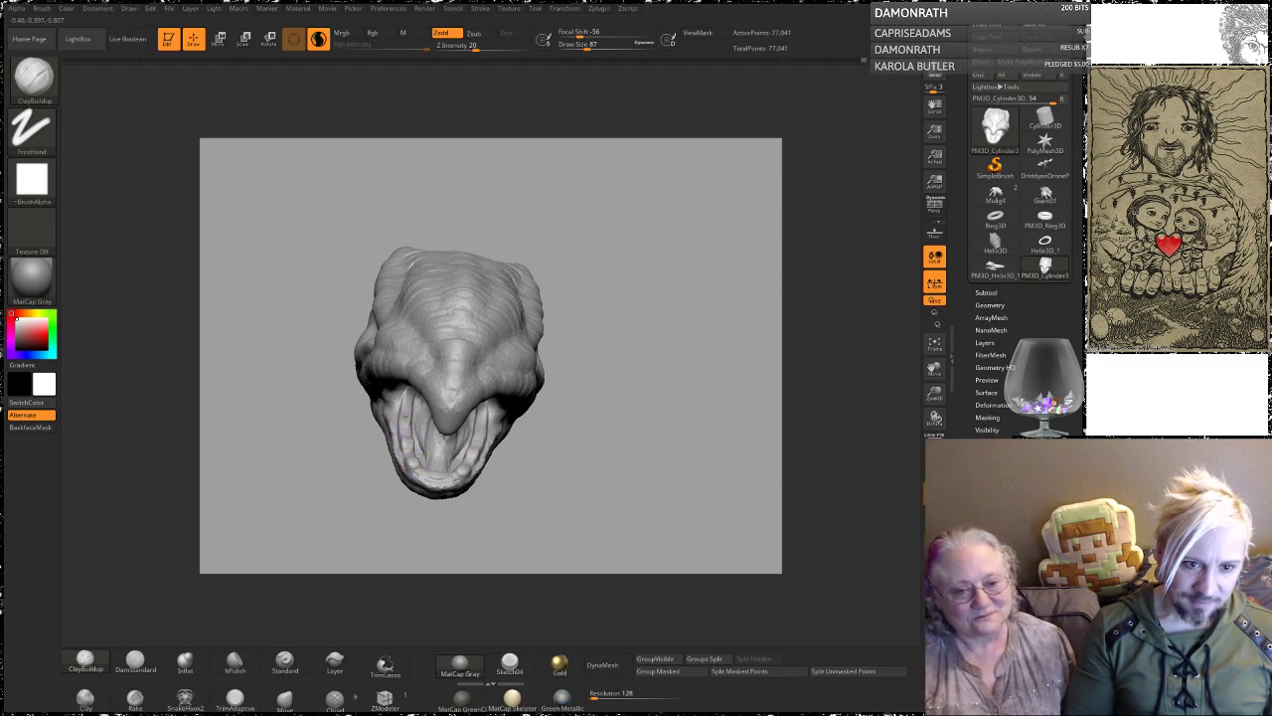
drag(404, 398, 409, 408)
Step: Add a row of small tooth bumps along the inner edge of the upper jaw
mouse_move(638, 362)
mouse_down()
mouse_move(622, 274)
mouse_move(604, 256)
mouse_up()
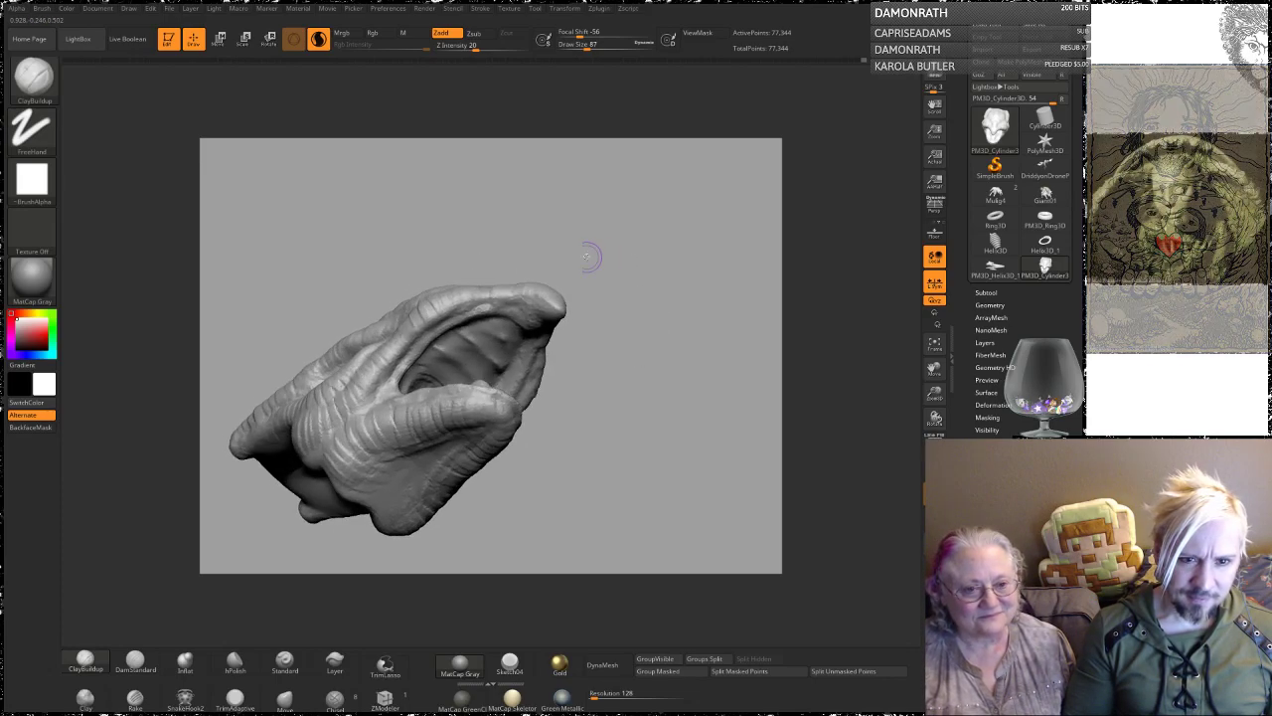
mouse_move(457, 338)
mouse_down()
mouse_move(431, 350)
mouse_move(475, 317)
mouse_up()
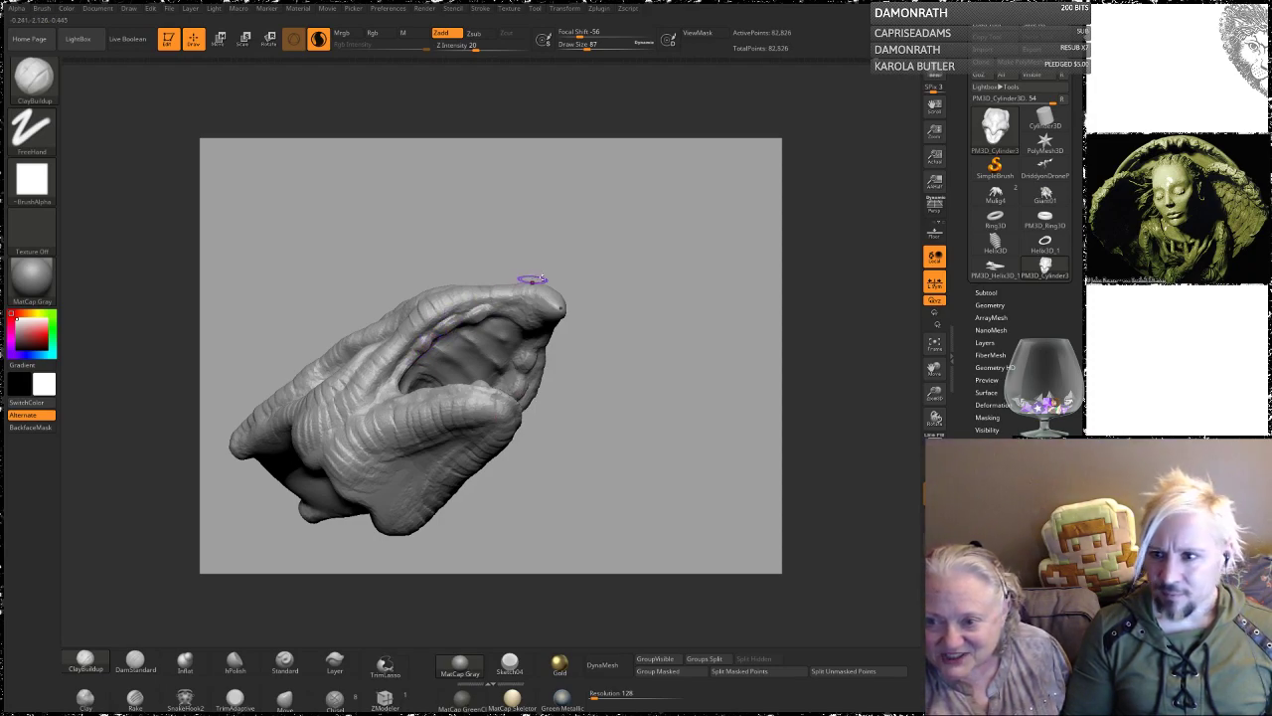
drag(640, 239, 547, 344)
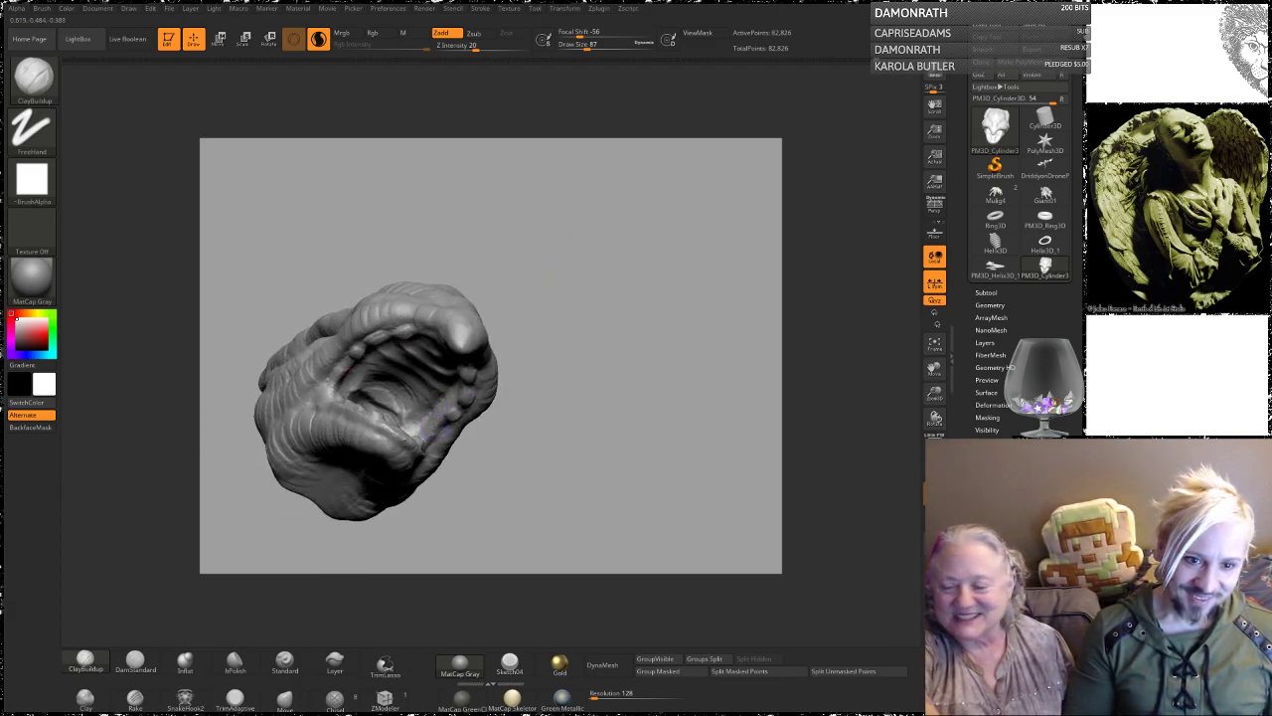
drag(433, 424, 430, 431)
drag(529, 310, 558, 300)
mouse_move(485, 362)
mouse_down()
mouse_move(481, 340)
mouse_move(467, 343)
mouse_up()
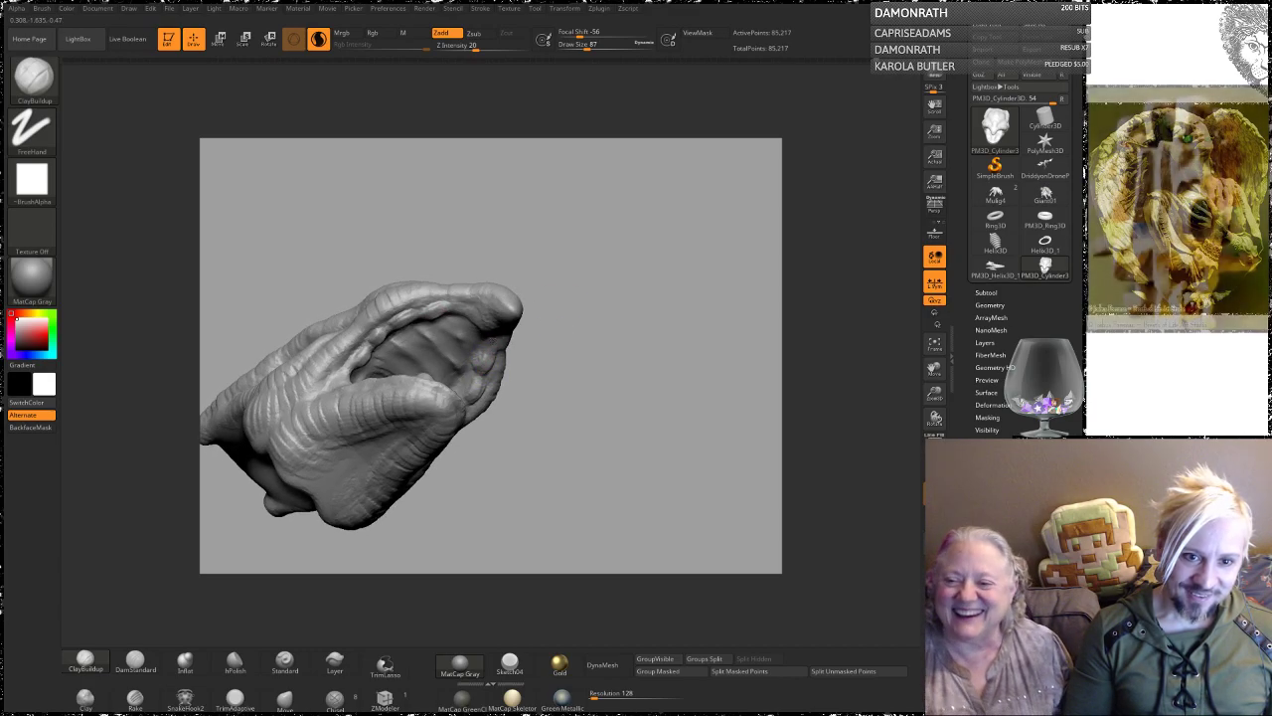
drag(584, 233, 594, 298)
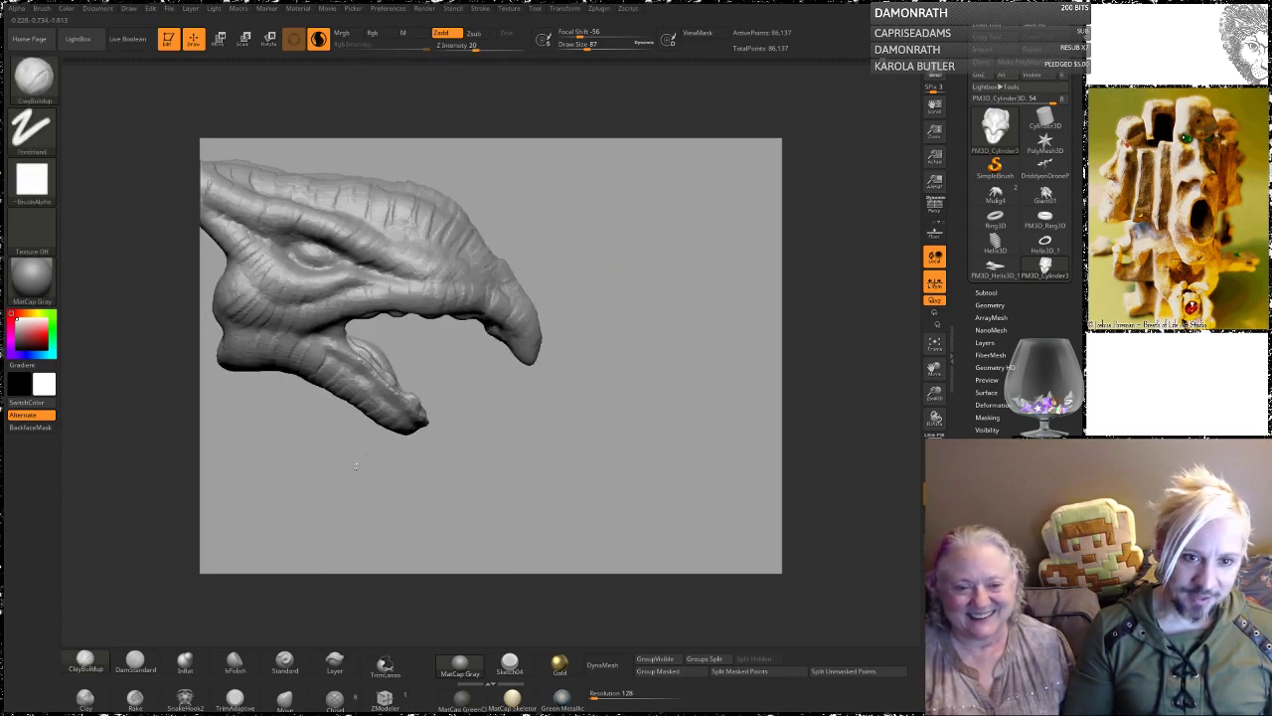
Step: Switch to the Move brush and set its draw size to 108
click(285, 697)
key(space)
drag(450, 398, 460, 395)
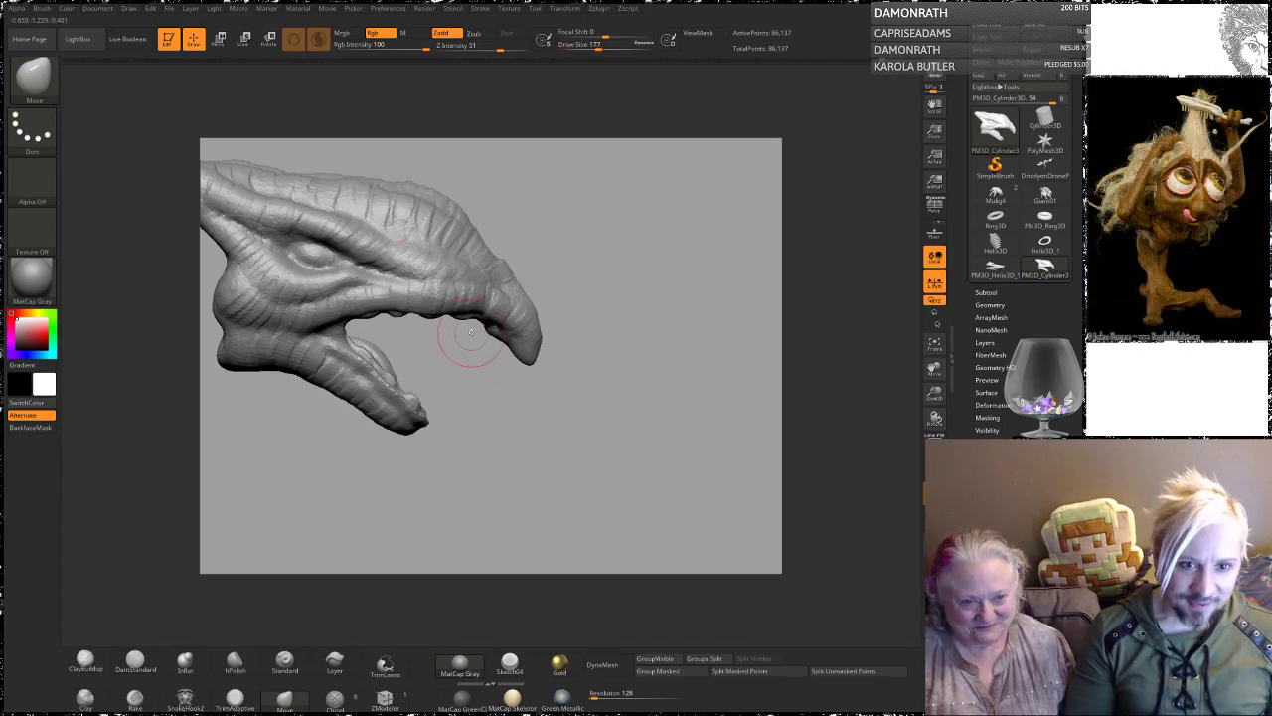
mouse_move(466, 344)
mouse_down()
mouse_move(437, 310)
mouse_move(459, 297)
mouse_up()
key(space)
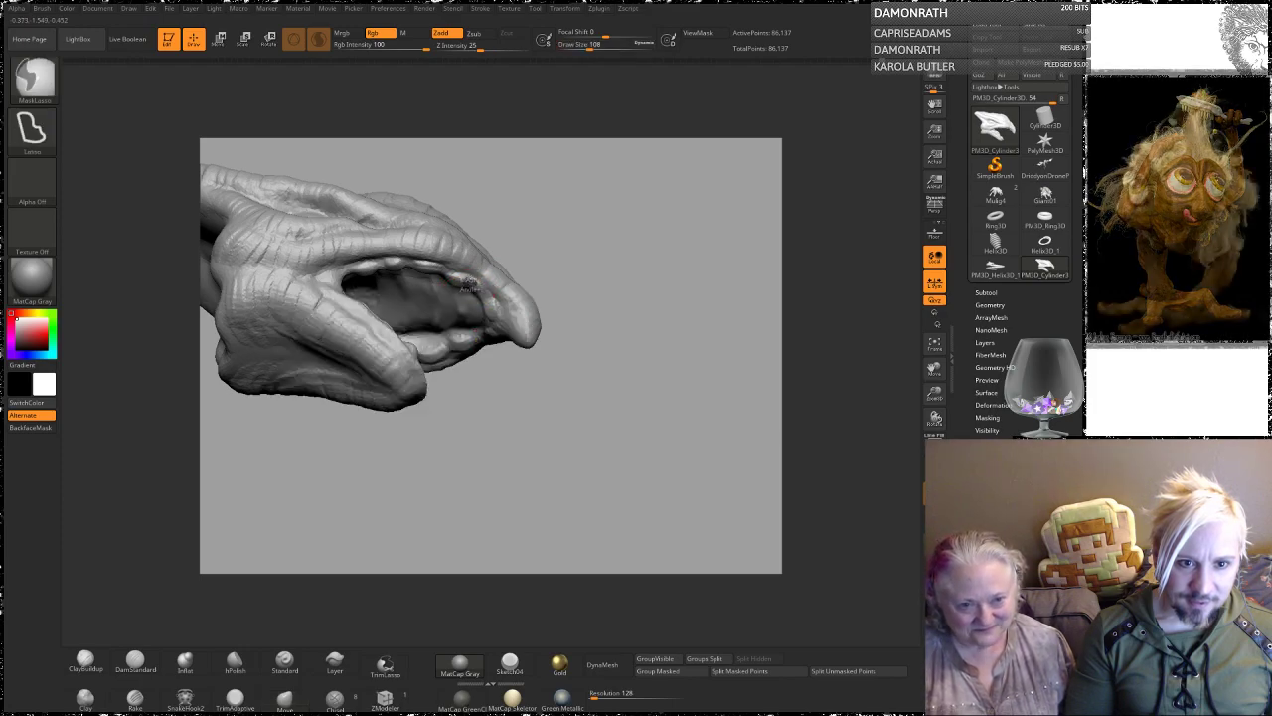
Step: Mask a fang base on the upper jaw's inner rim near the beak tip with MaskPen, and invert the mask
key(ctrl+h)
drag(568, 256, 567, 192)
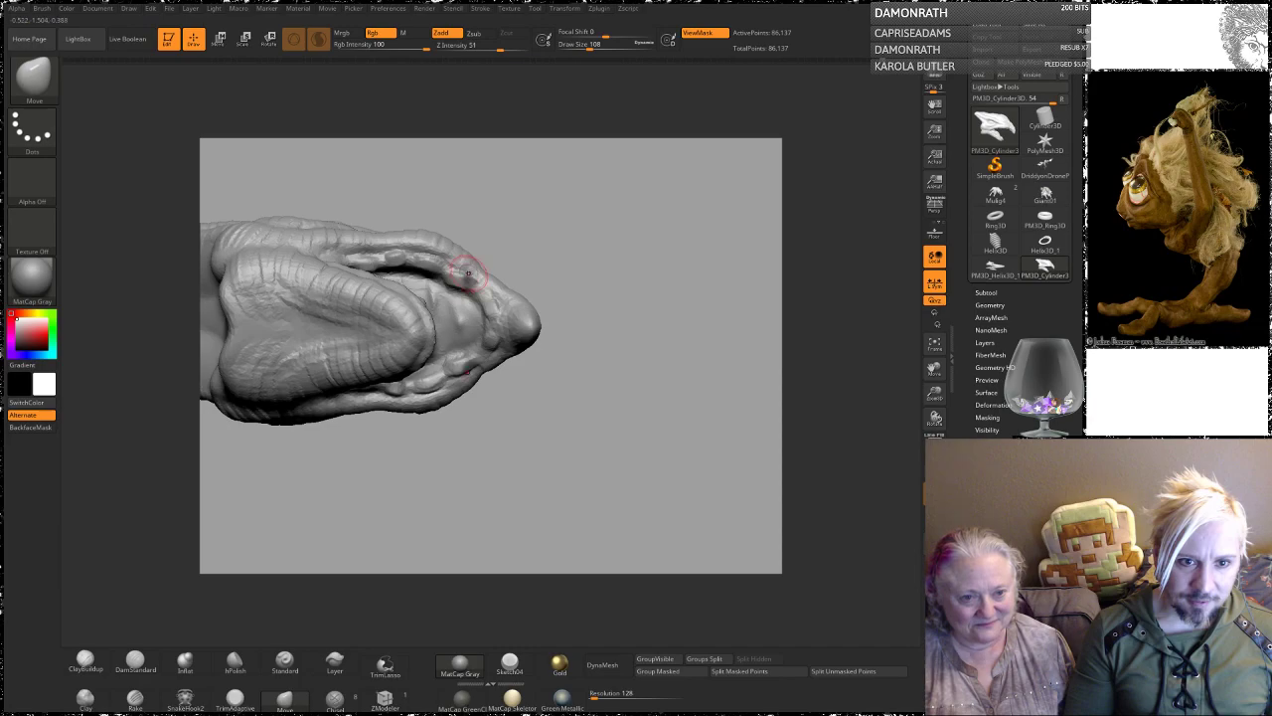
key(ctrl+h)
ctrl+click(35, 80)
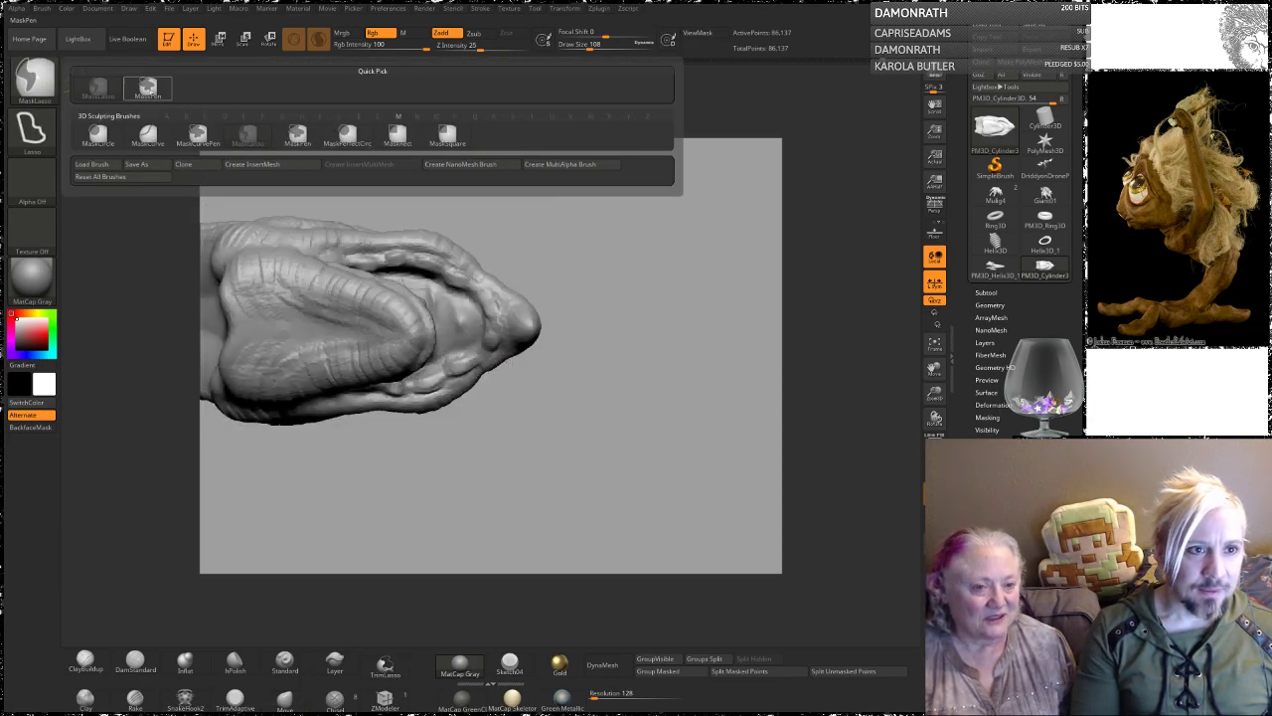
click(147, 88)
ctrl+drag(434, 263, 485, 288)
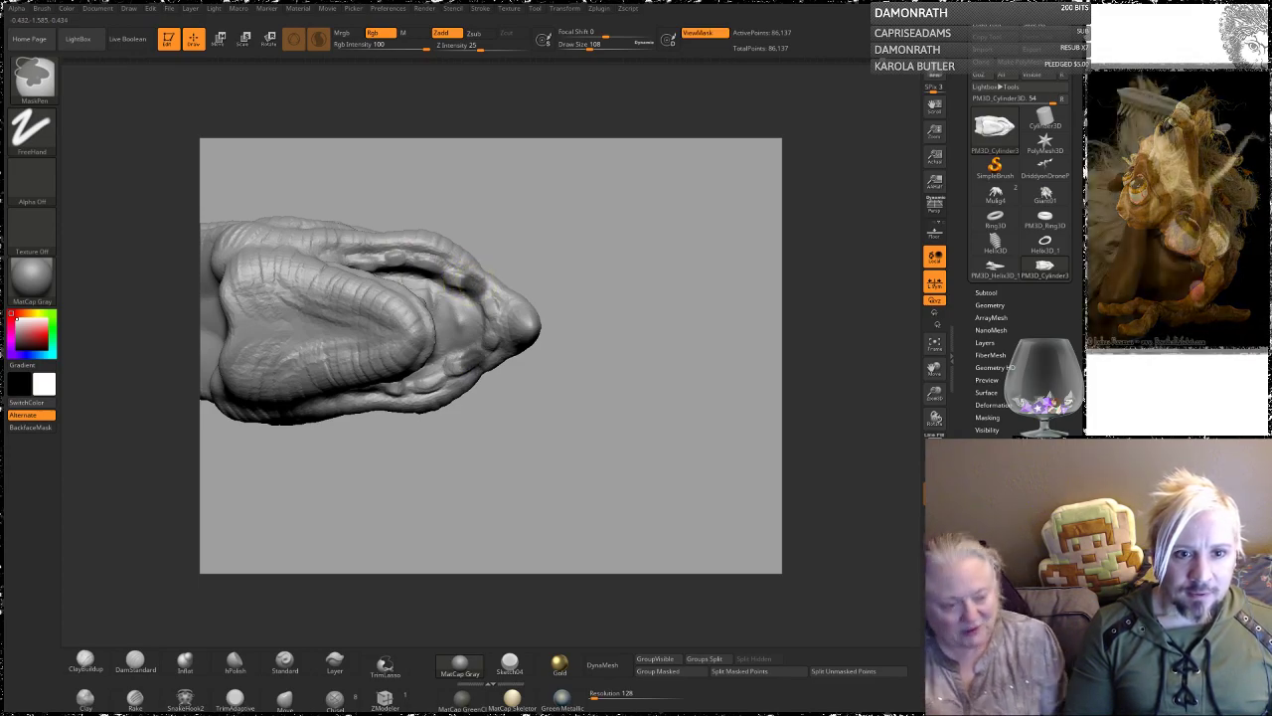
drag(537, 226, 533, 245)
ctrl+click(564, 236)
Step: Pull a pair of long curved fangs down from the unmasked spots with the Move brush, and smooth them
mouse_move(620, 242)
mouse_down()
mouse_move(616, 268)
mouse_move(612, 252)
mouse_move(598, 273)
mouse_up()
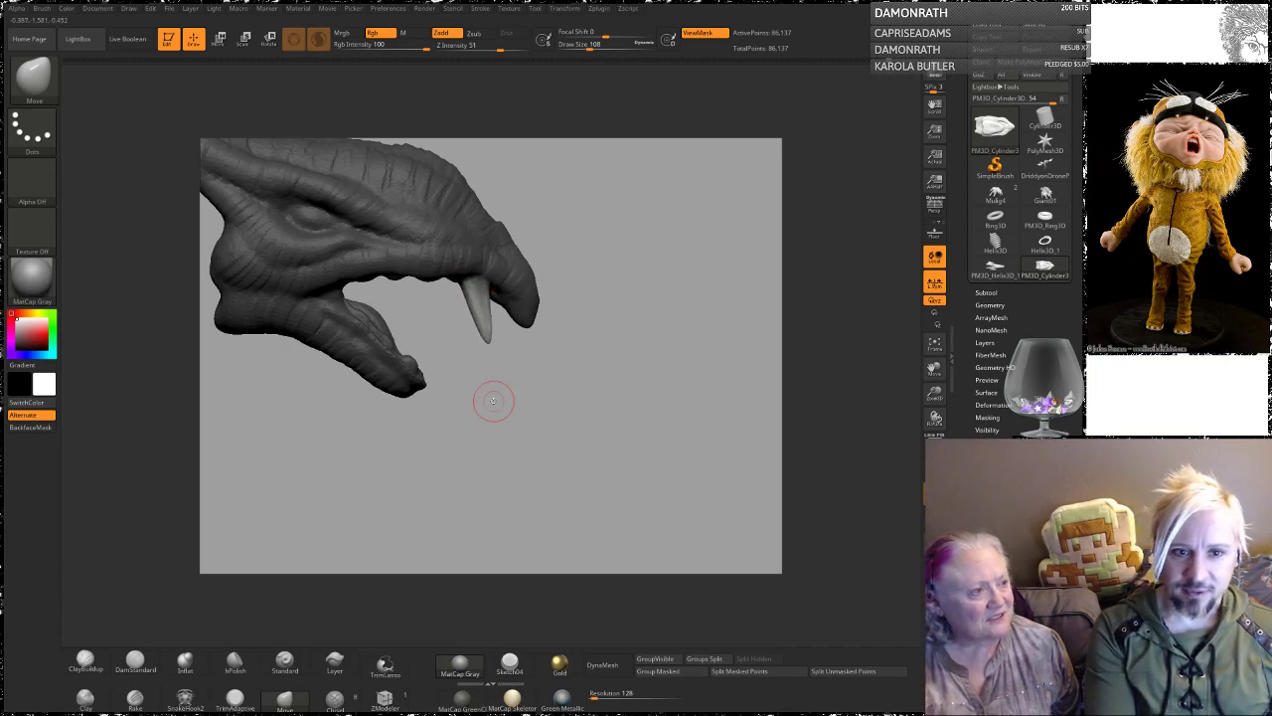
drag(556, 373, 502, 322)
drag(411, 461, 373, 427)
key(space)
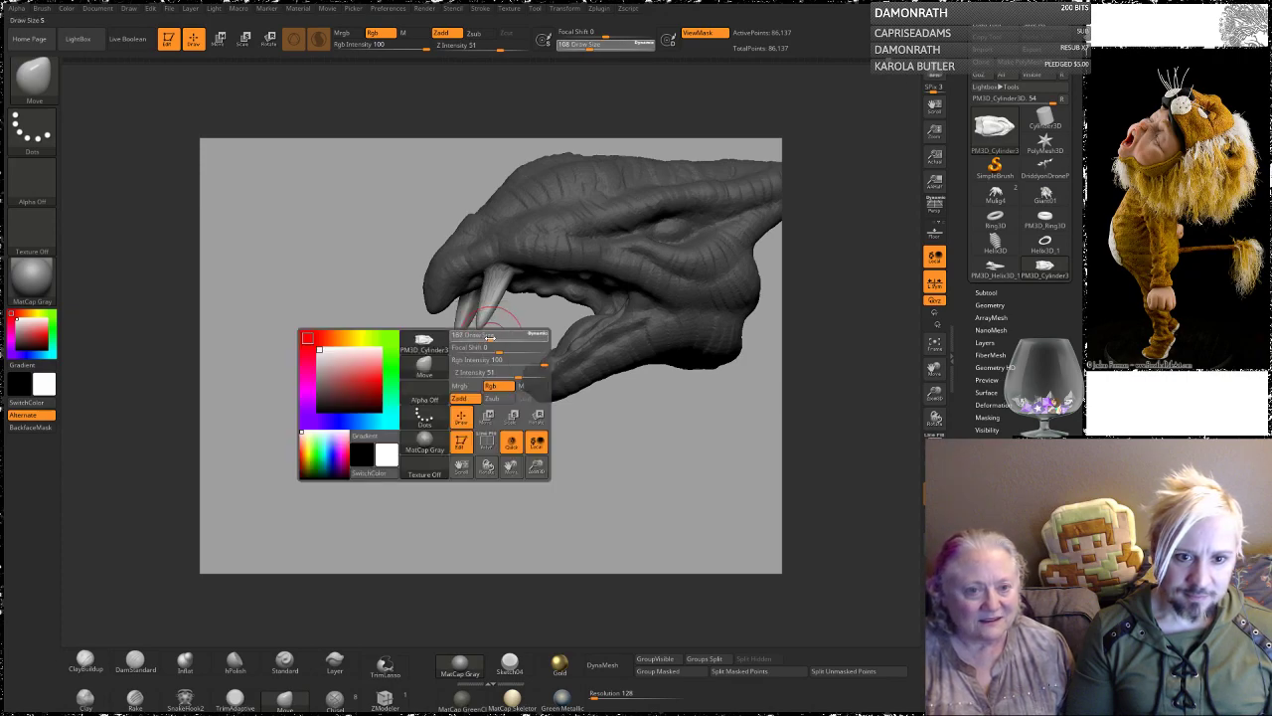
drag(473, 405, 460, 395)
mouse_move(465, 342)
mouse_down()
mouse_move(478, 350)
mouse_move(478, 320)
mouse_move(478, 338)
mouse_move(541, 360)
mouse_move(594, 340)
mouse_move(616, 275)
mouse_move(592, 277)
mouse_up()
shift+drag(481, 306, 496, 344)
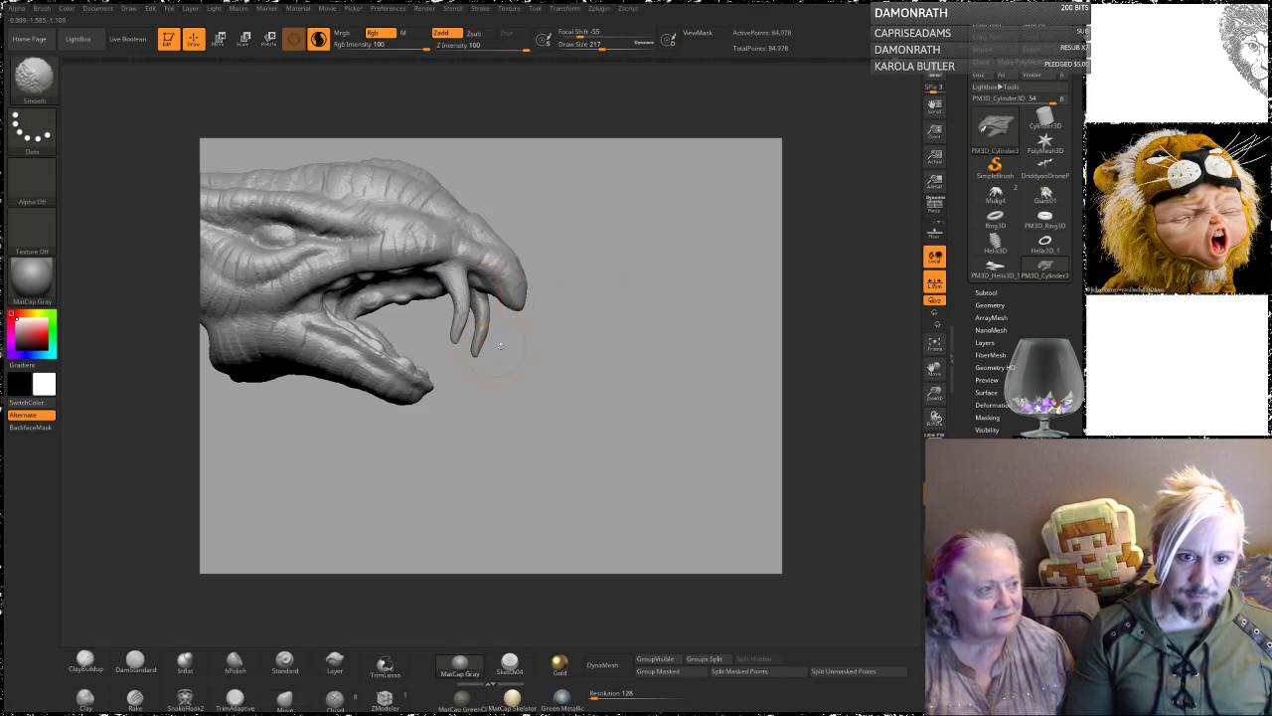
Step: Set the Move brush's draw size to 136 and reshape the skin folds around the eye
mouse_move(560, 415)
alt+mouse_down()
mouse_move(552, 262)
mouse_move(588, 290)
mouse_move(557, 305)
mouse_move(567, 206)
mouse_move(653, 244)
mouse_move(629, 266)
alt+mouse_up()
key(space)
drag(348, 312, 339, 323)
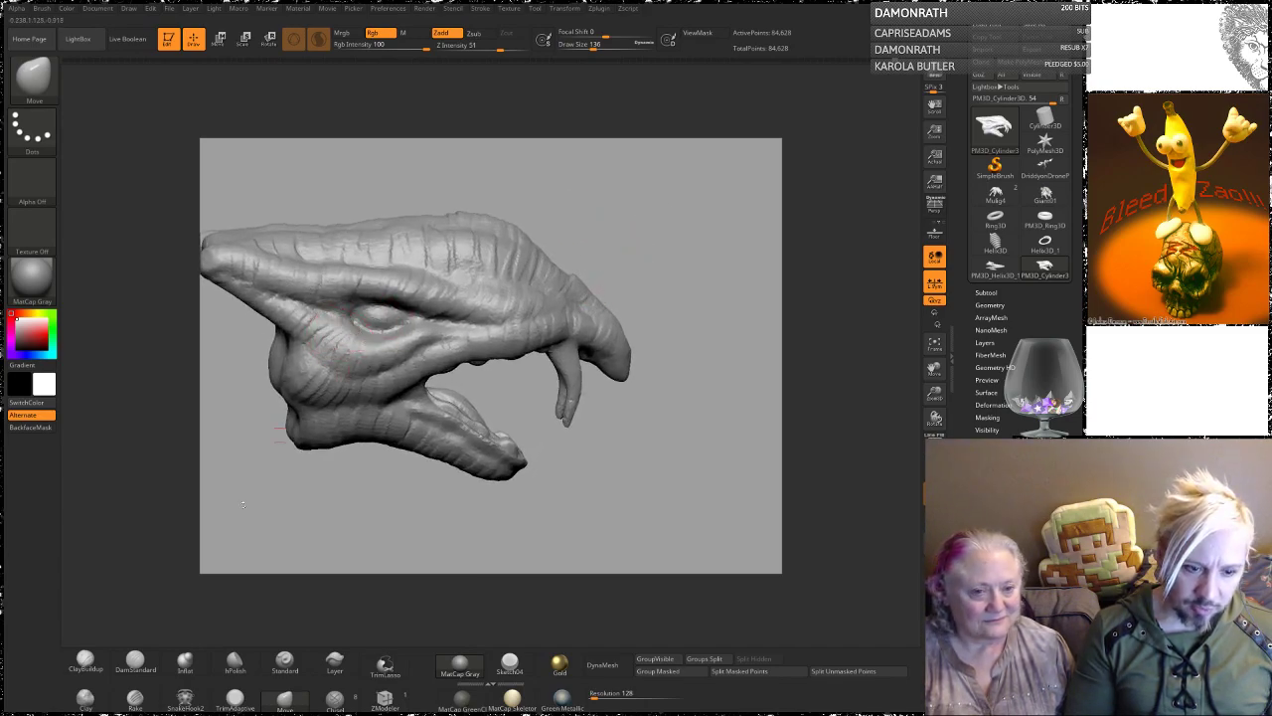
Step: Carve deeper creases around the eye and along the fold beneath the brow with the DamStandard brush
click(136, 662)
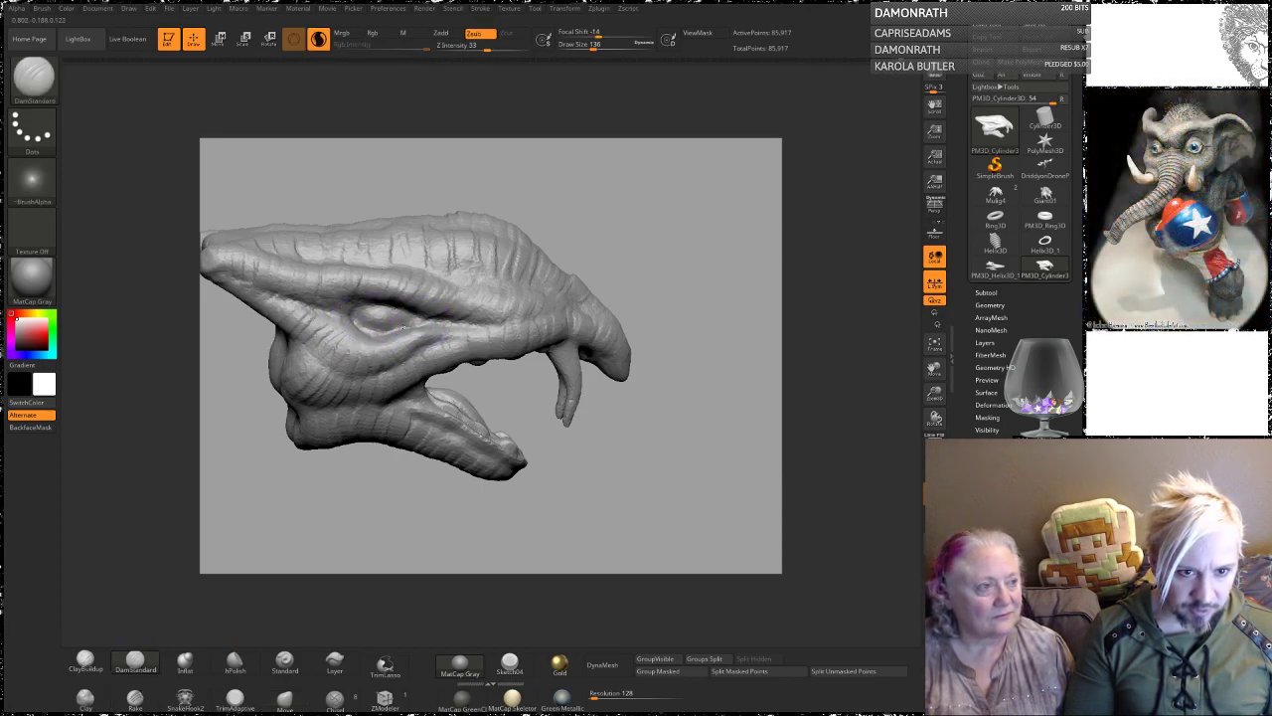
drag(350, 310, 376, 302)
mouse_move(290, 300)
mouse_down()
mouse_move(355, 325)
mouse_move(520, 319)
mouse_up()
drag(685, 263, 624, 274)
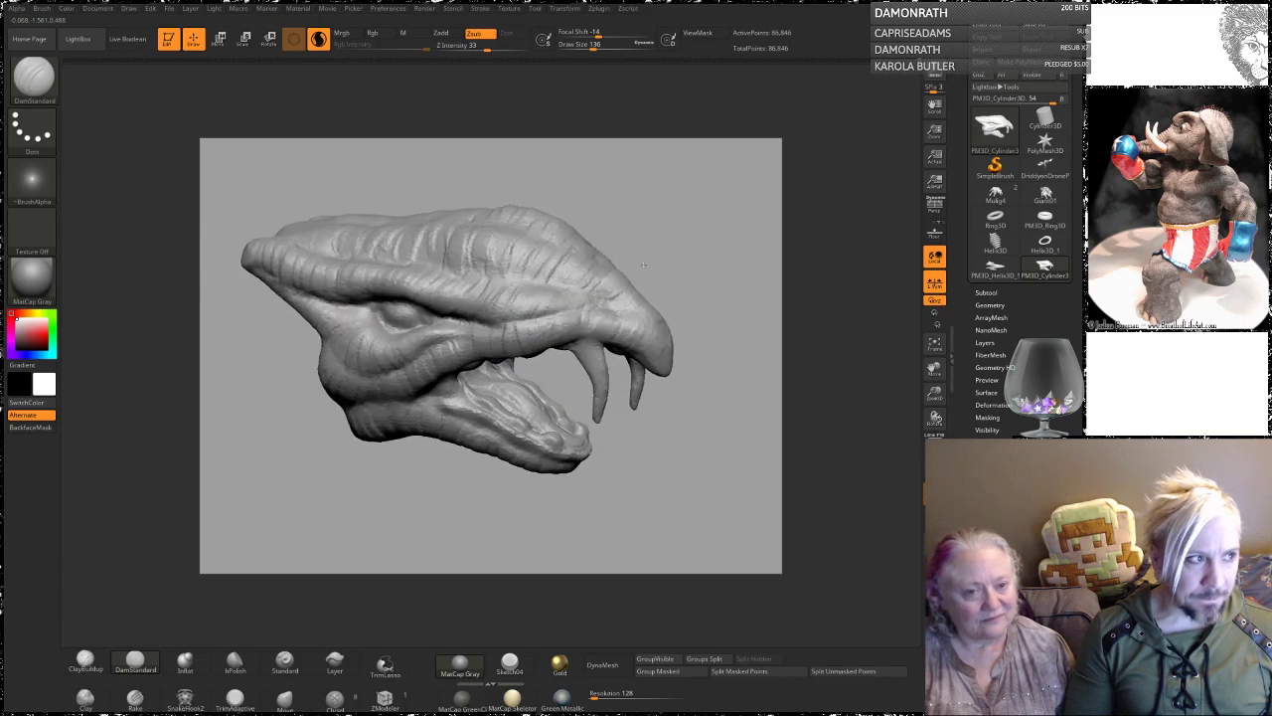
Step: Carve creases along the snout, brow ridge and cheek with DamStandard
drag(573, 307, 503, 310)
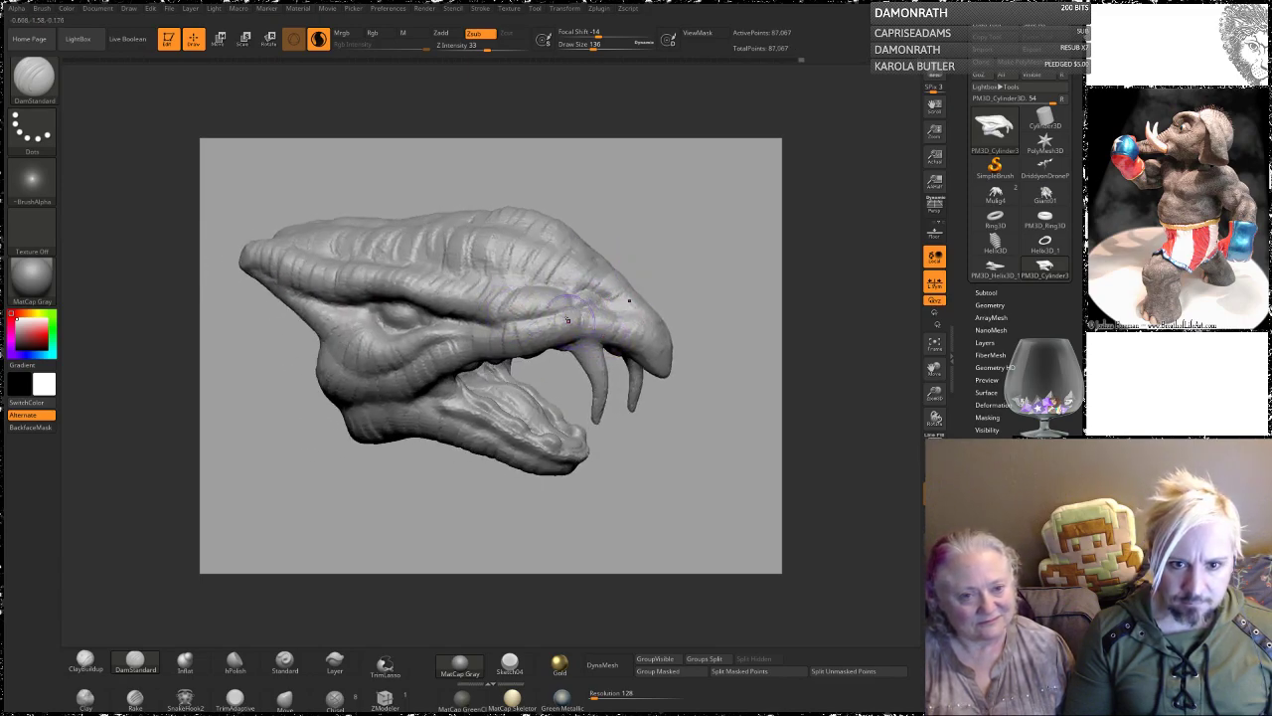
drag(596, 244, 666, 248)
mouse_move(510, 302)
mouse_down()
mouse_move(518, 289)
mouse_move(509, 303)
mouse_move(470, 287)
mouse_move(467, 307)
mouse_move(416, 265)
mouse_up()
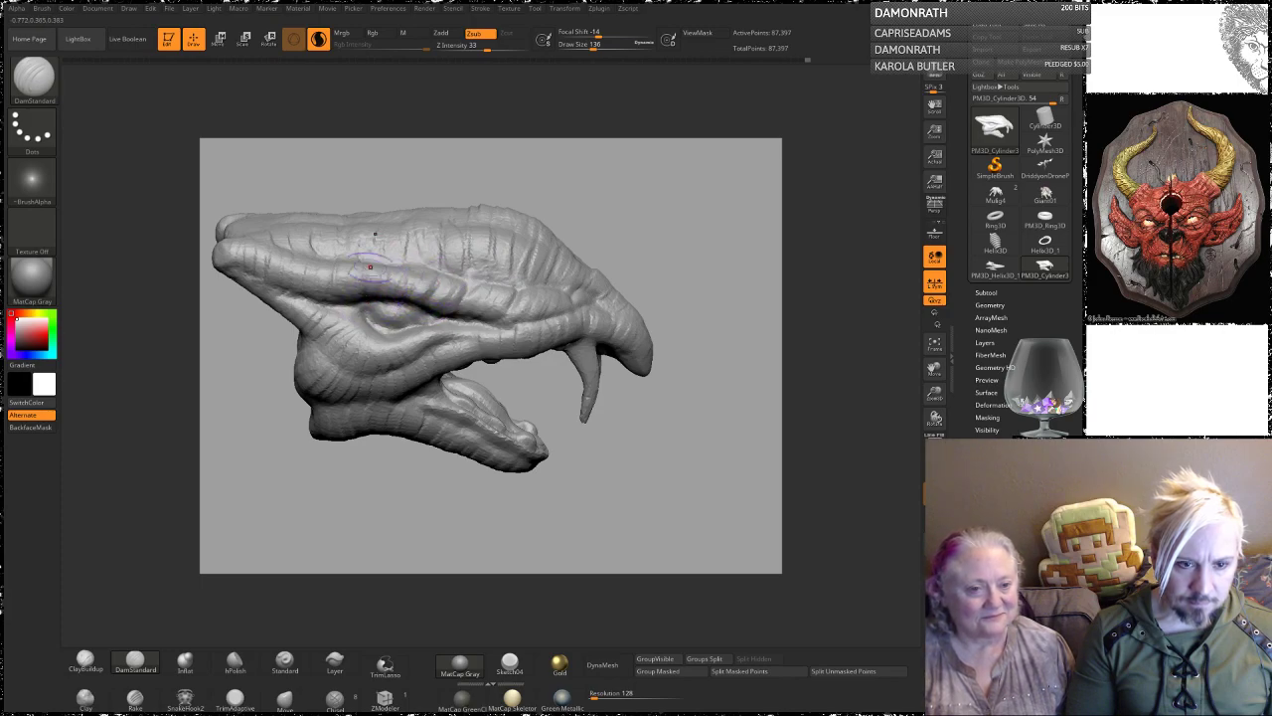
drag(362, 317, 424, 350)
alt+drag(604, 492, 583, 423)
drag(583, 422, 526, 404)
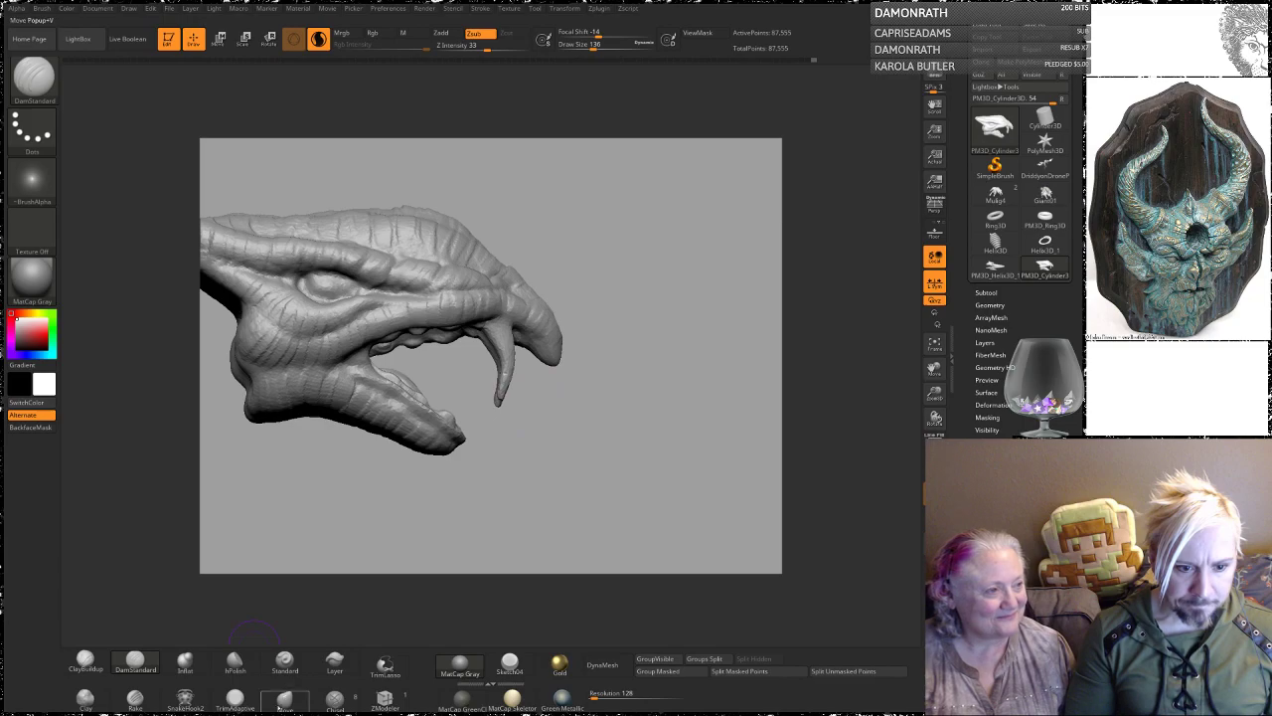
Step: Adjust the front of the lower jaw slightly with the Move brush
click(286, 700)
drag(425, 513, 428, 499)
drag(429, 445, 427, 432)
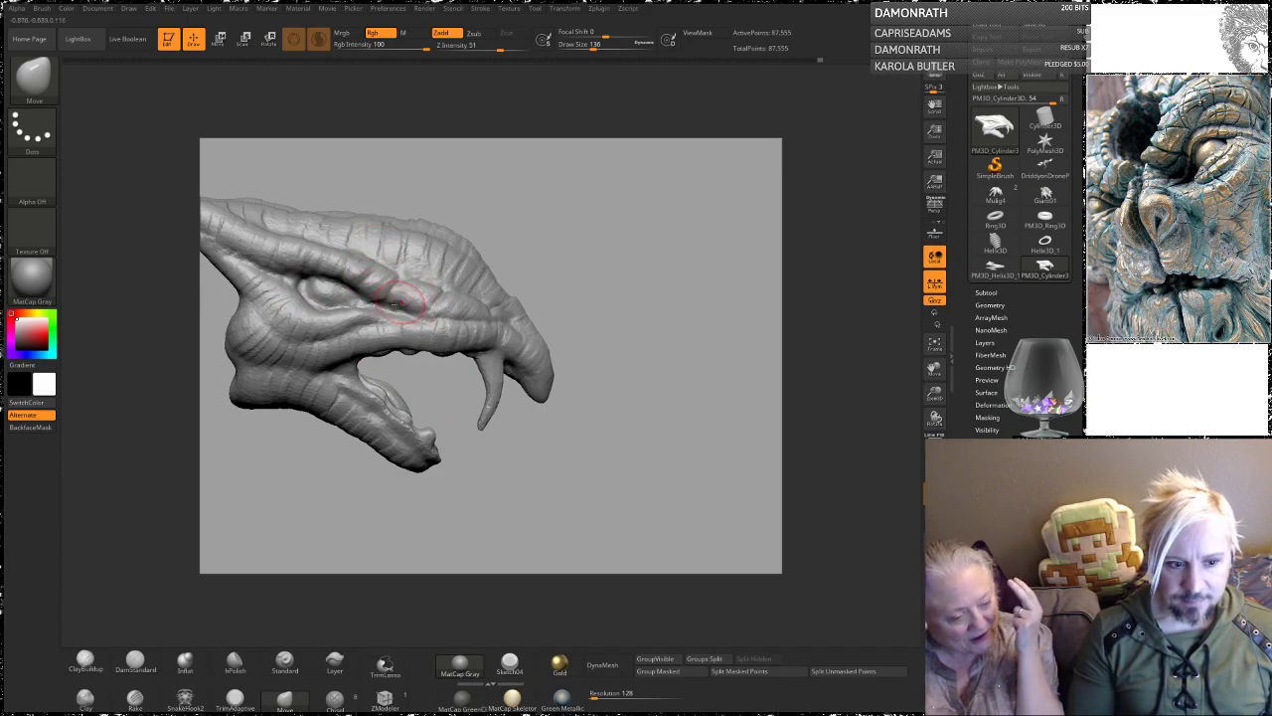
Step: Carve creases between the eye and the beak and around the nostril with DamStandard, and remesh the head
click(137, 663)
drag(421, 310, 390, 320)
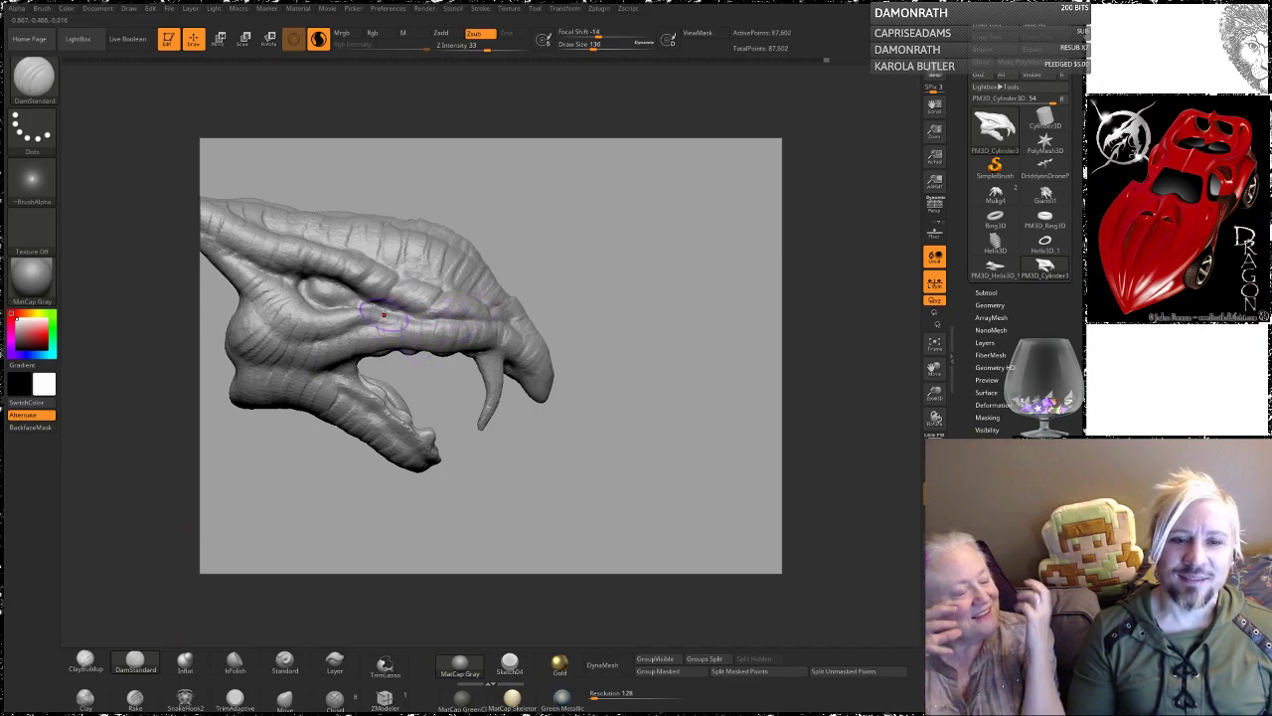
drag(629, 227, 548, 294)
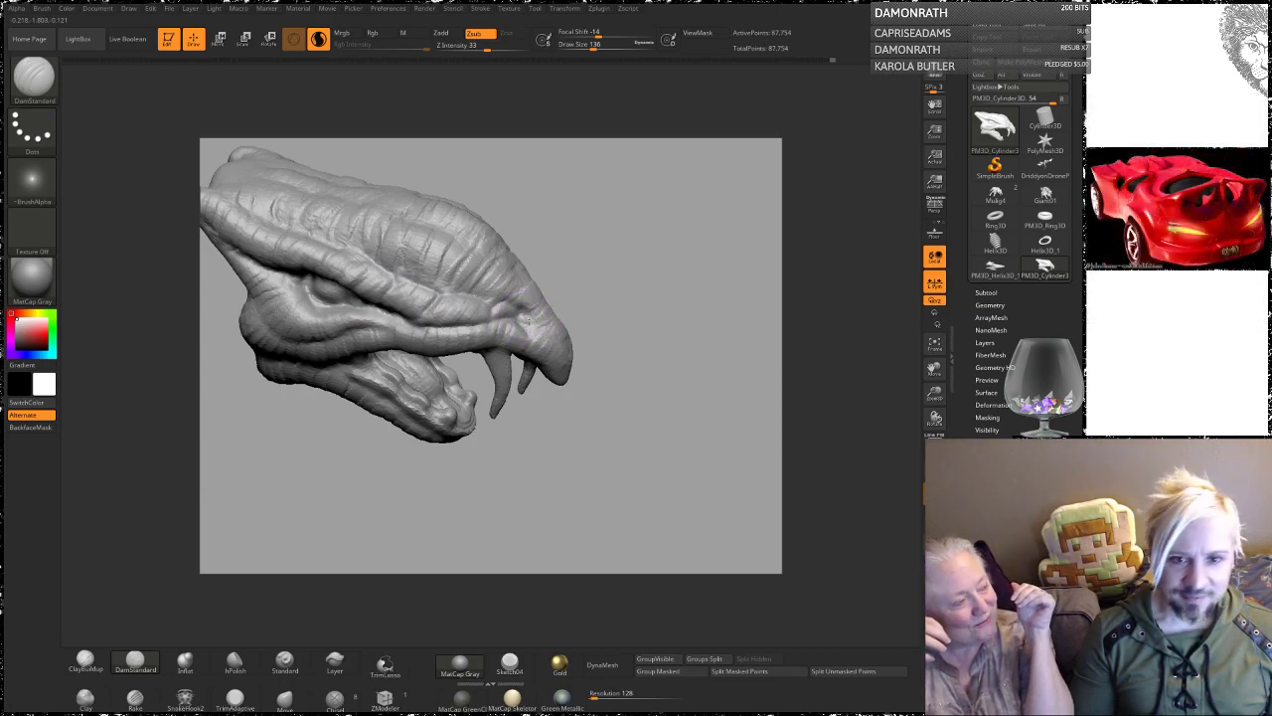
drag(543, 330, 556, 353)
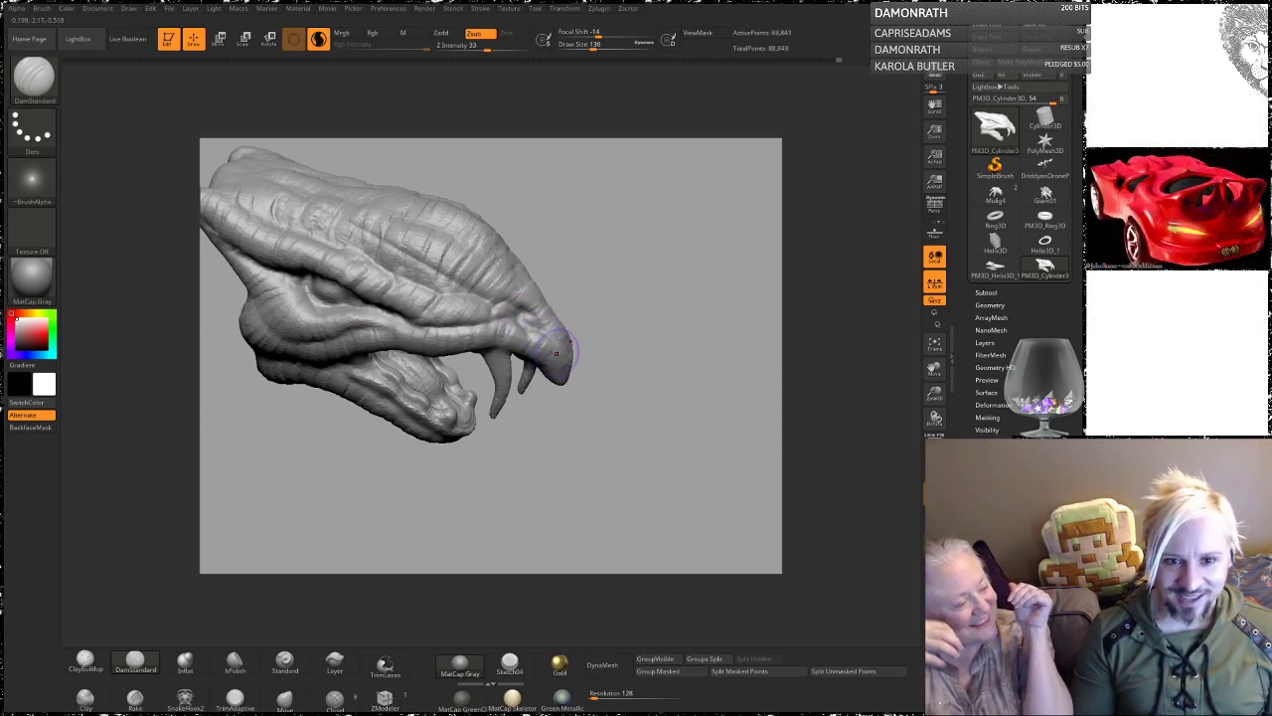
key(ctrl)
mouse_move(557, 171)
ctrl+mouse_down()
mouse_move(566, 237)
mouse_move(626, 308)
ctrl+mouse_up()
Step: Carve a row of curved wrinkles across the top of the skull with DamStandard
drag(327, 284, 363, 279)
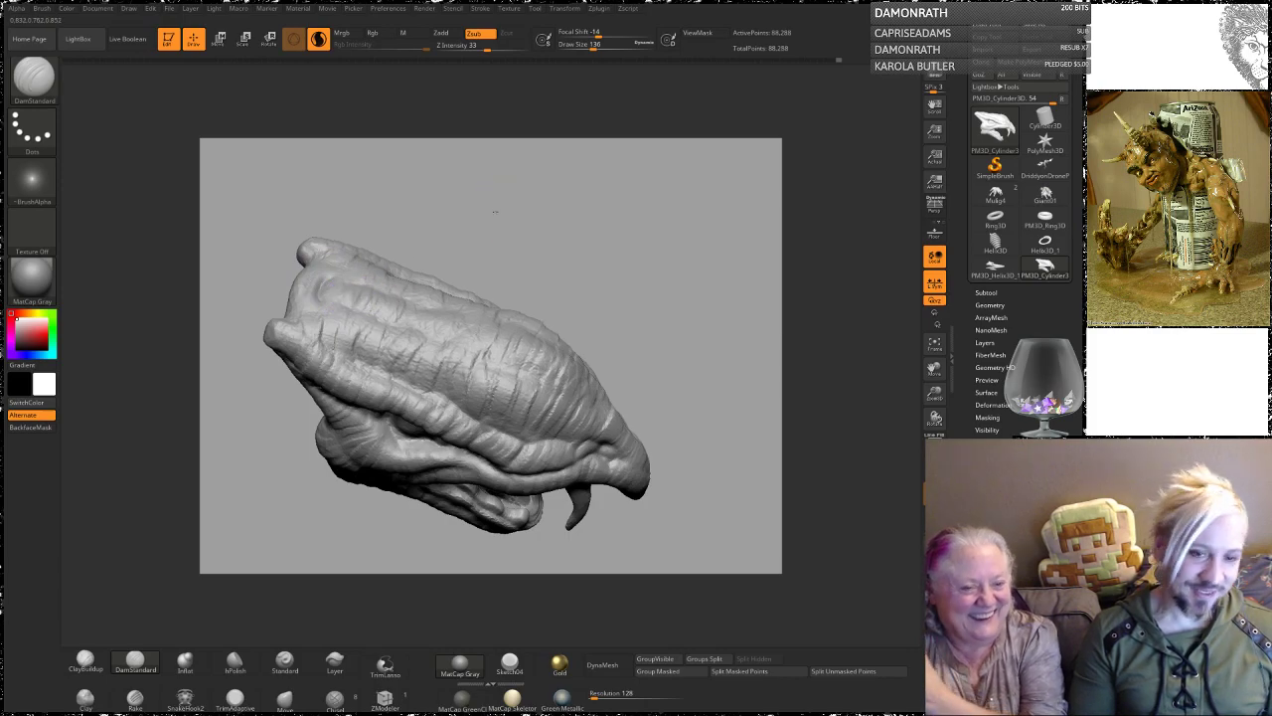
drag(374, 222, 461, 254)
mouse_move(389, 292)
mouse_down()
mouse_move(396, 313)
mouse_move(479, 348)
mouse_move(503, 382)
mouse_move(545, 334)
mouse_move(565, 394)
mouse_move(609, 388)
mouse_up()
mouse_move(579, 274)
shift+mouse_down()
mouse_move(554, 369)
mouse_move(562, 385)
shift+mouse_up()
mouse_move(391, 278)
mouse_down()
mouse_move(336, 231)
mouse_move(394, 285)
mouse_move(408, 281)
mouse_up()
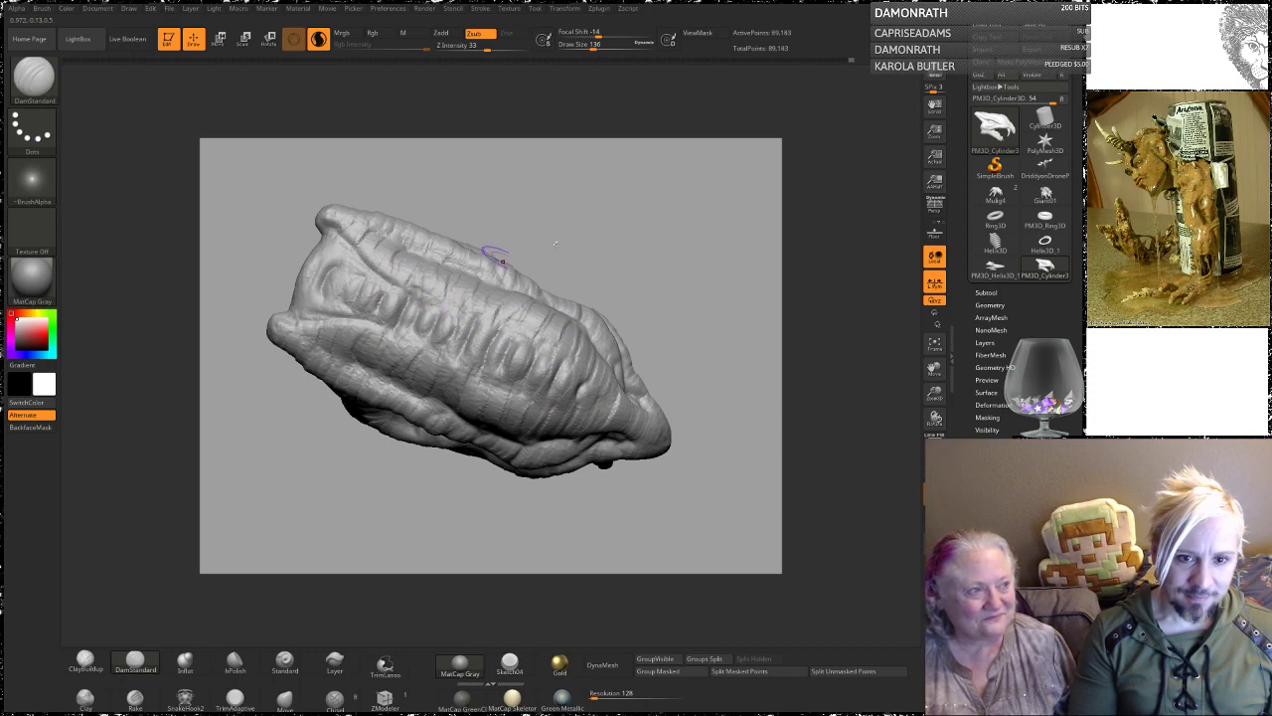
drag(701, 290, 690, 187)
mouse_move(687, 237)
alt+mouse_down()
mouse_move(701, 241)
mouse_move(679, 204)
alt+mouse_up()
shift+drag(651, 260, 639, 296)
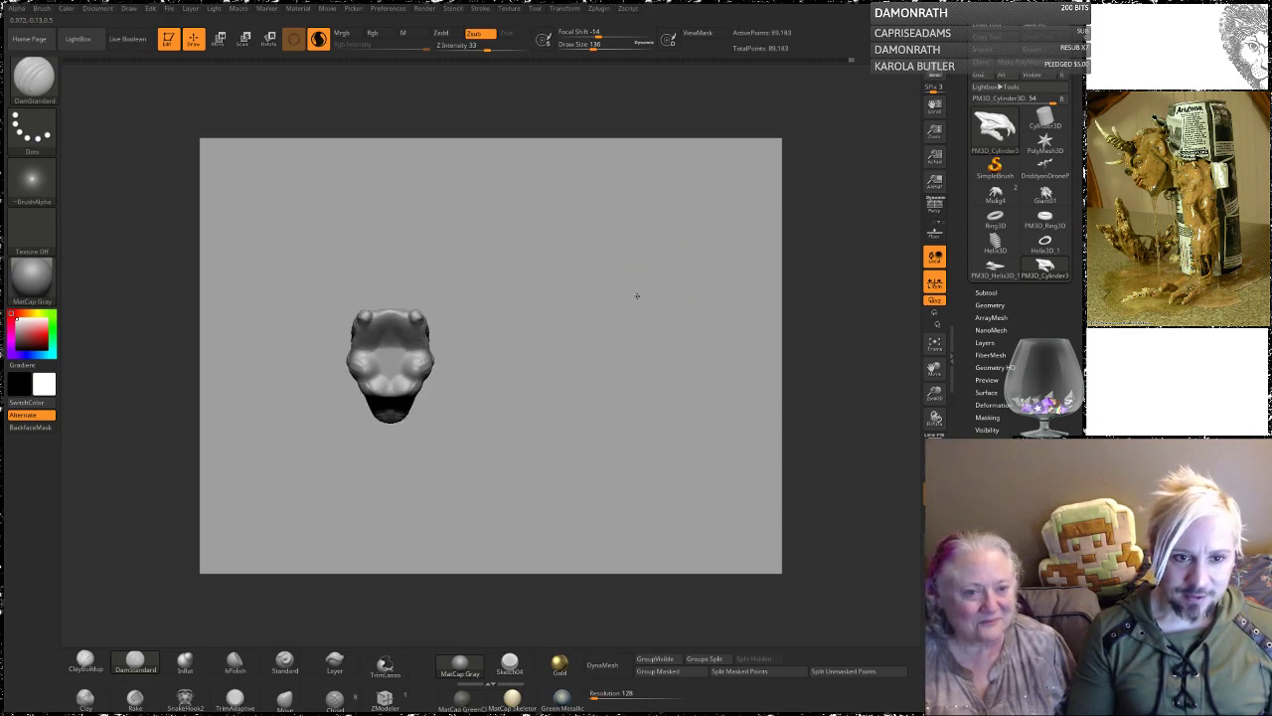
drag(602, 343, 562, 326)
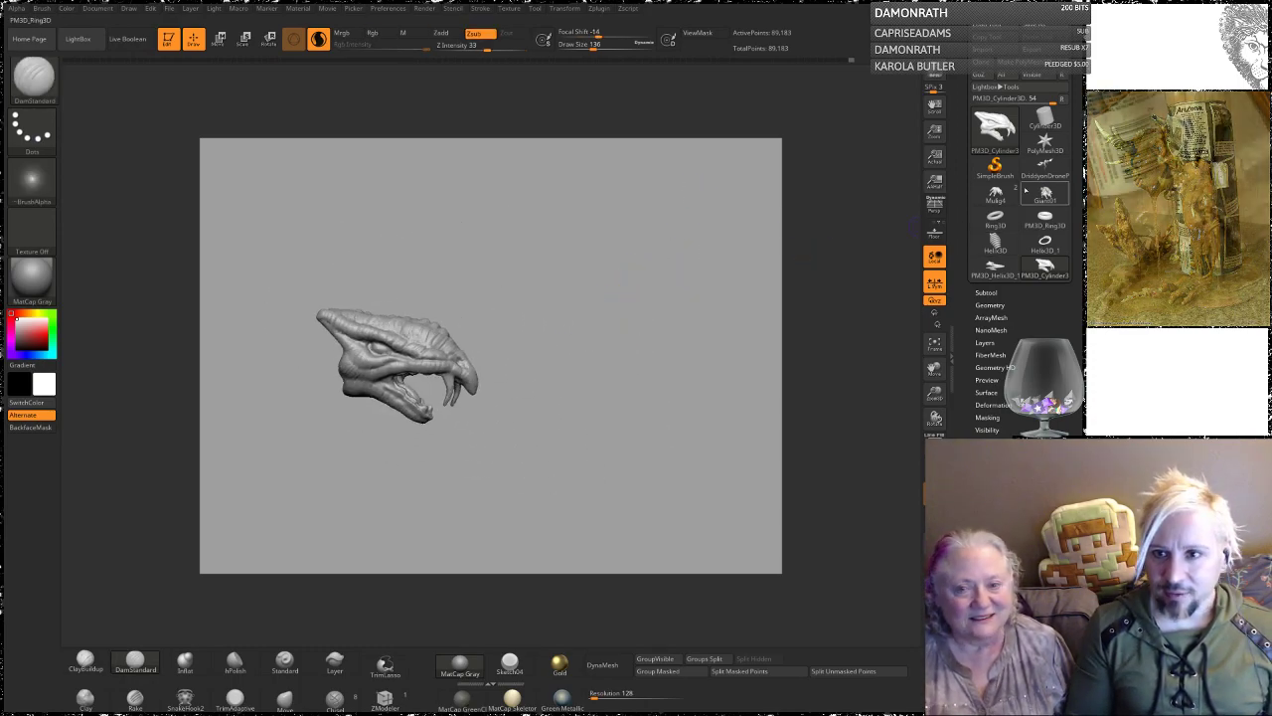
mouse_move(1049, 139)
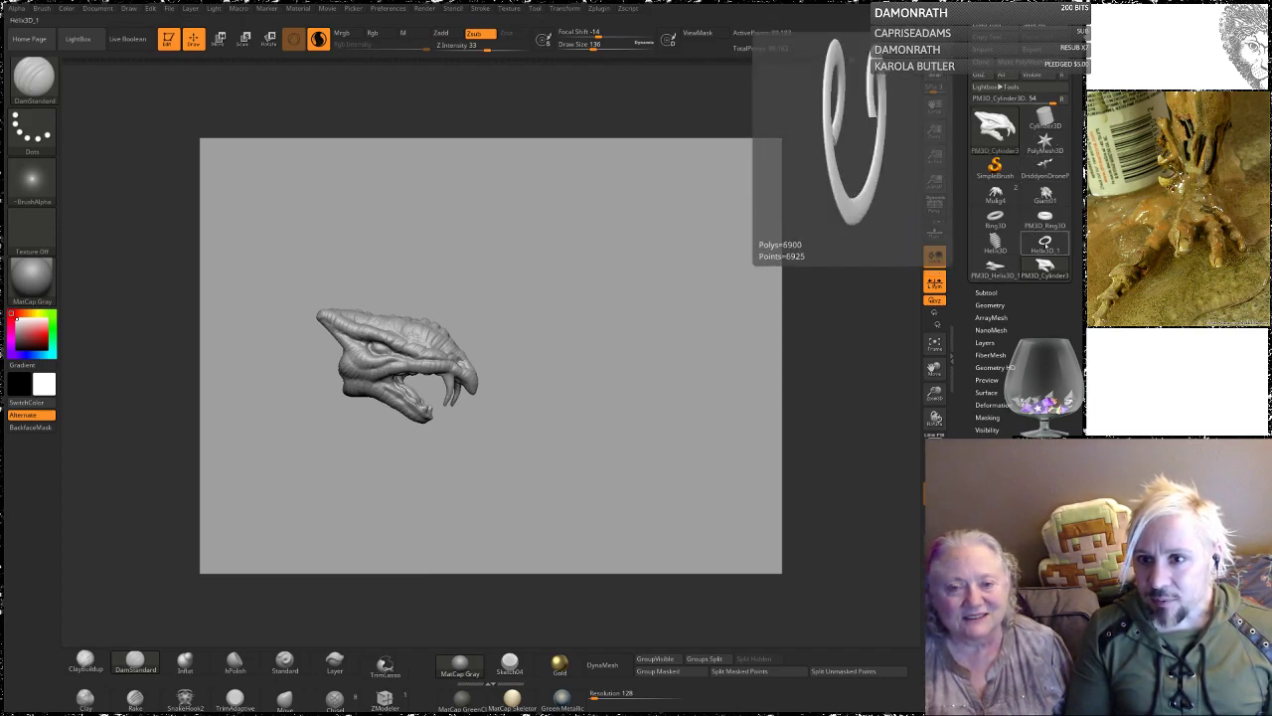
click(995, 267)
alt+drag(599, 376, 641, 259)
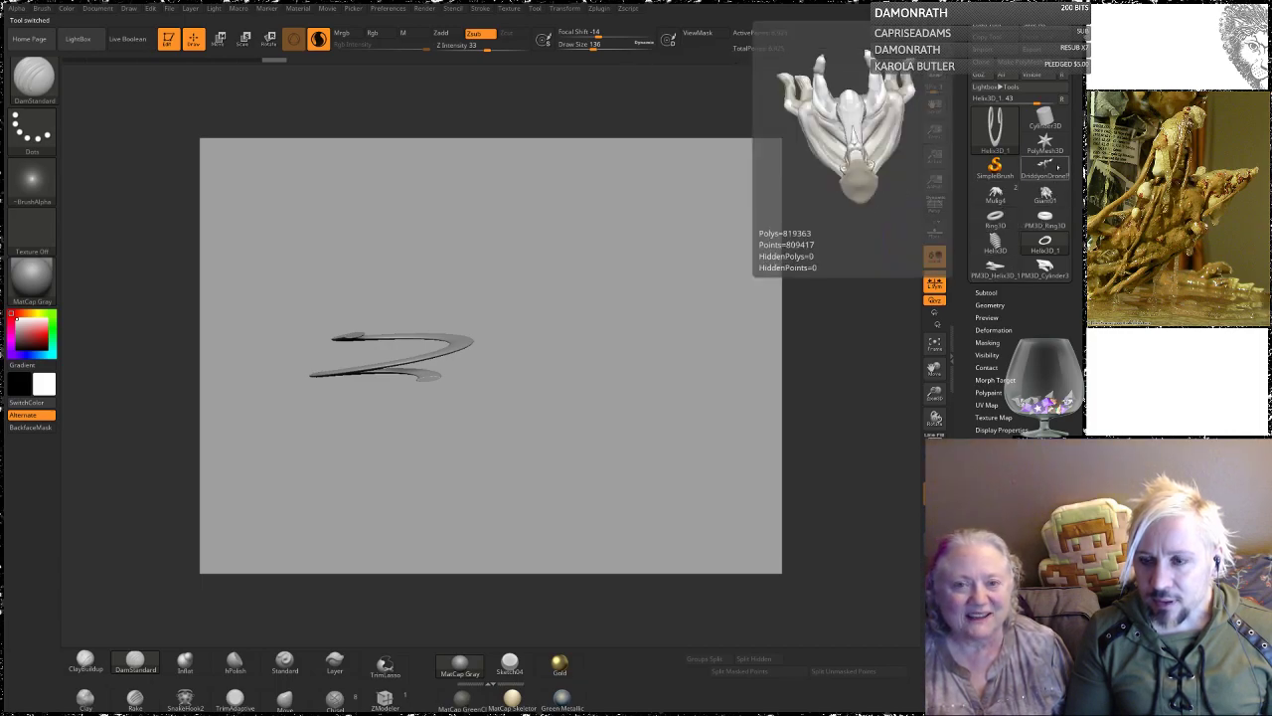
click(1046, 142)
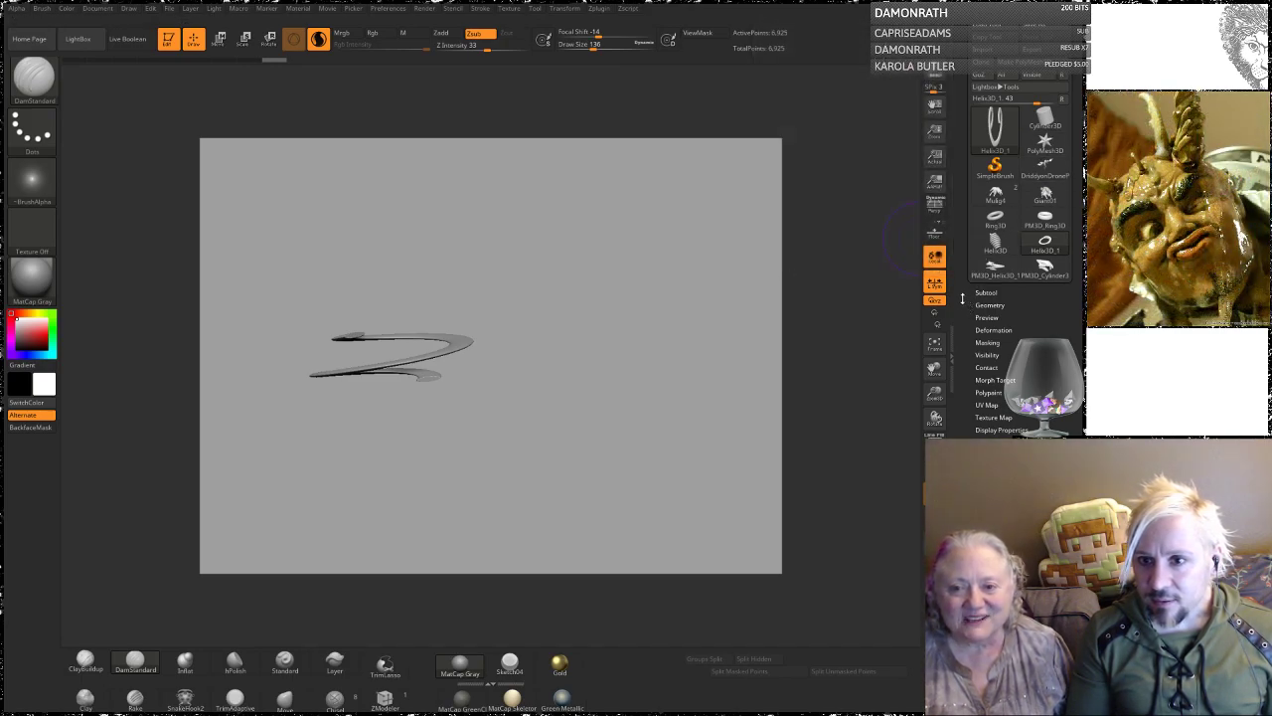
mouse_move(1042, 275)
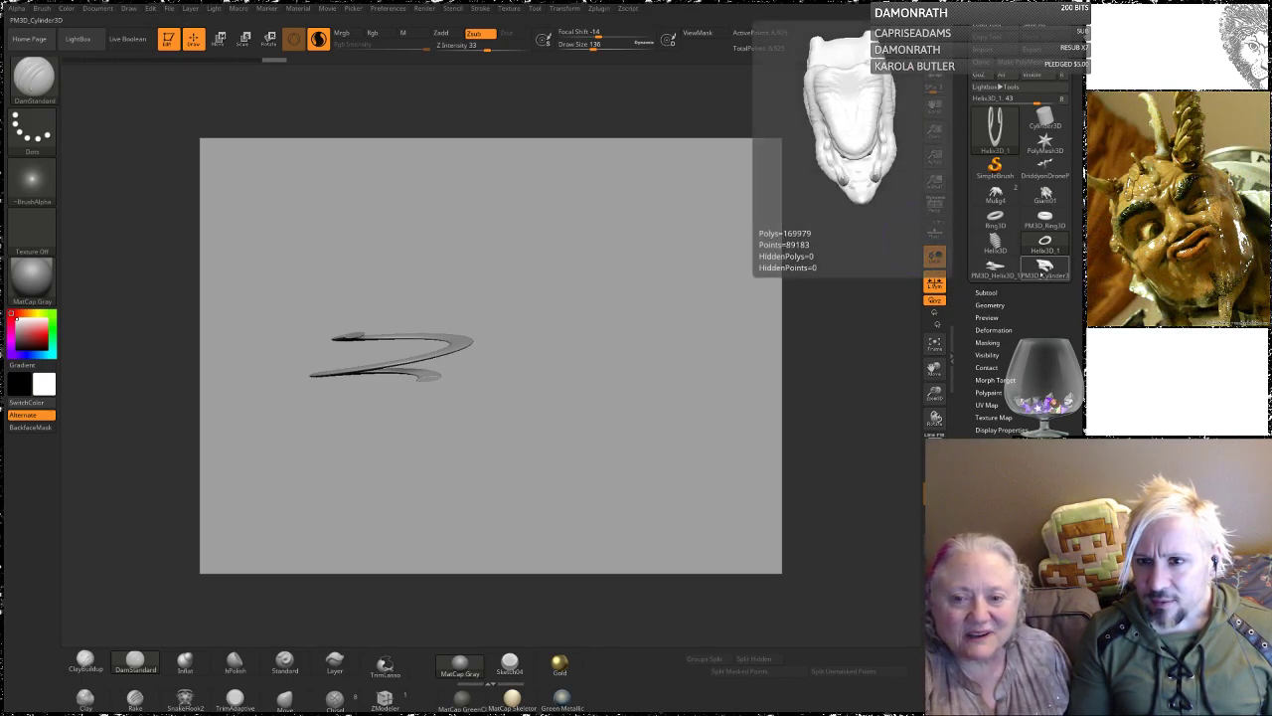
Step: Load the PM3D_Helix3D_1 tool and append the PM3D_Cylinder3D head to it as a subtool
click(995, 268)
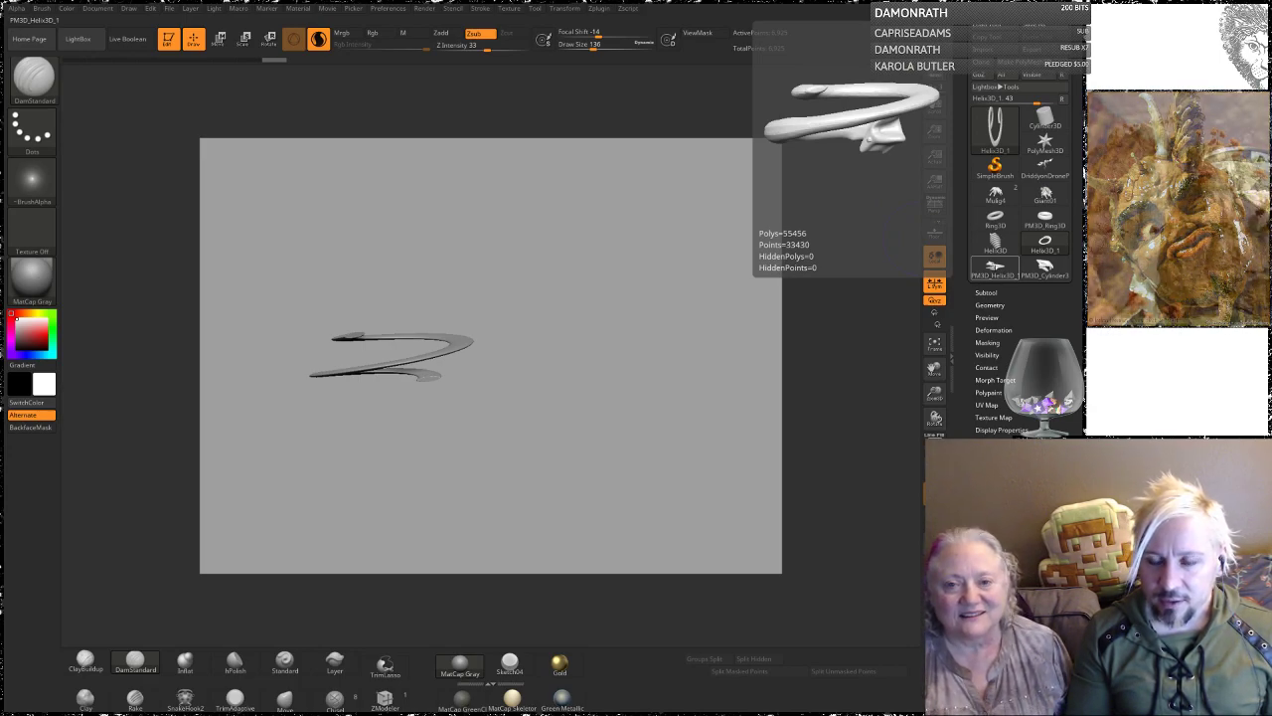
click(995, 268)
click(987, 291)
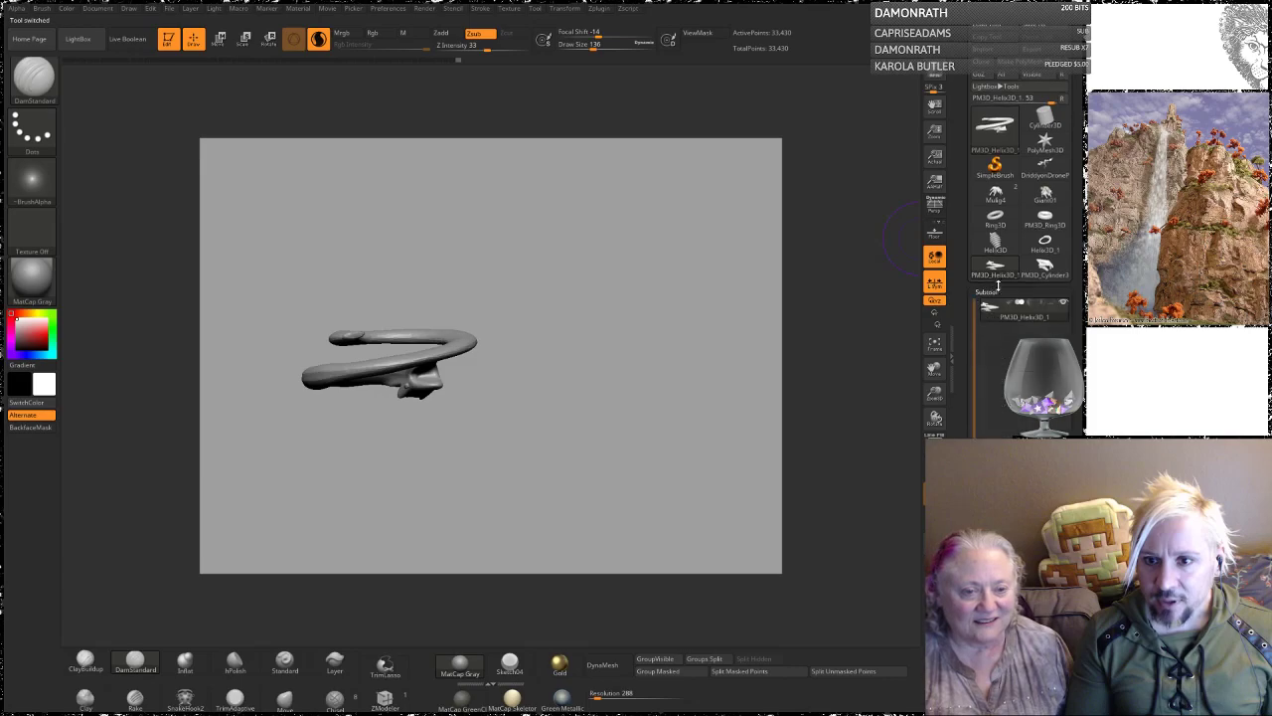
click(1044, 528)
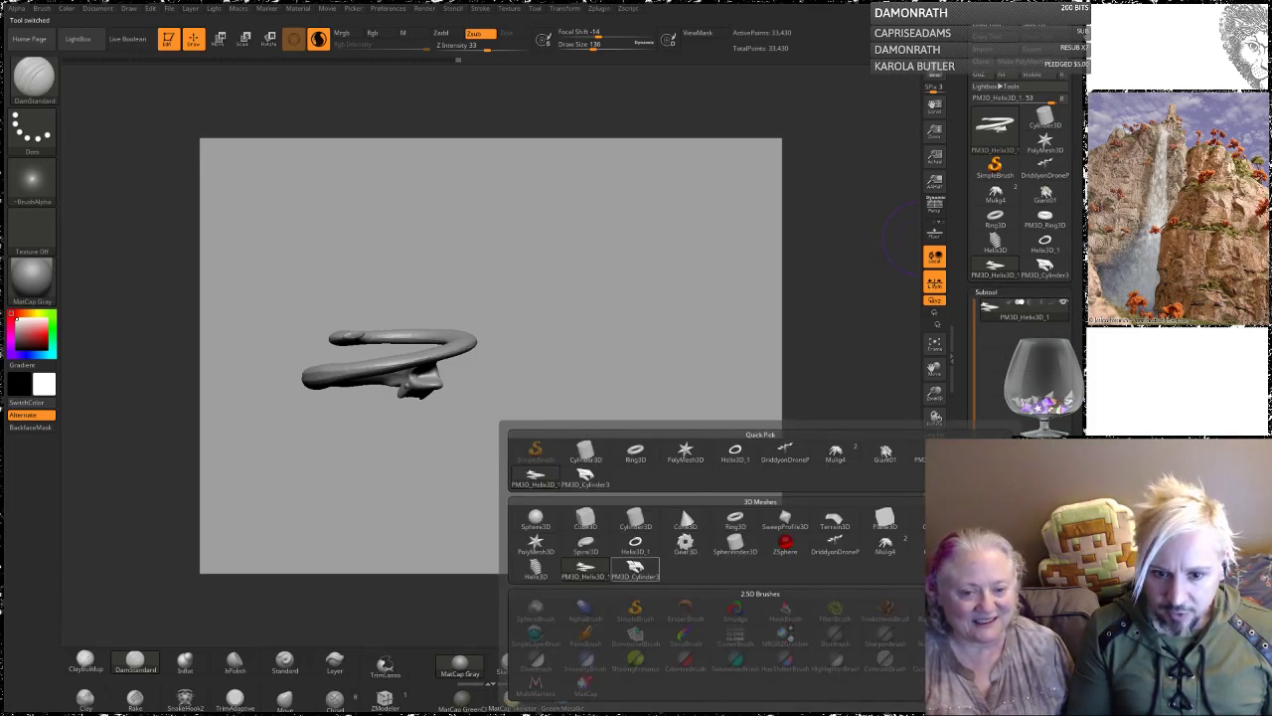
click(635, 569)
mouse_move(614, 444)
mouse_down()
mouse_move(676, 270)
mouse_move(719, 352)
mouse_move(699, 352)
mouse_move(603, 239)
mouse_move(655, 272)
mouse_move(641, 295)
mouse_up()
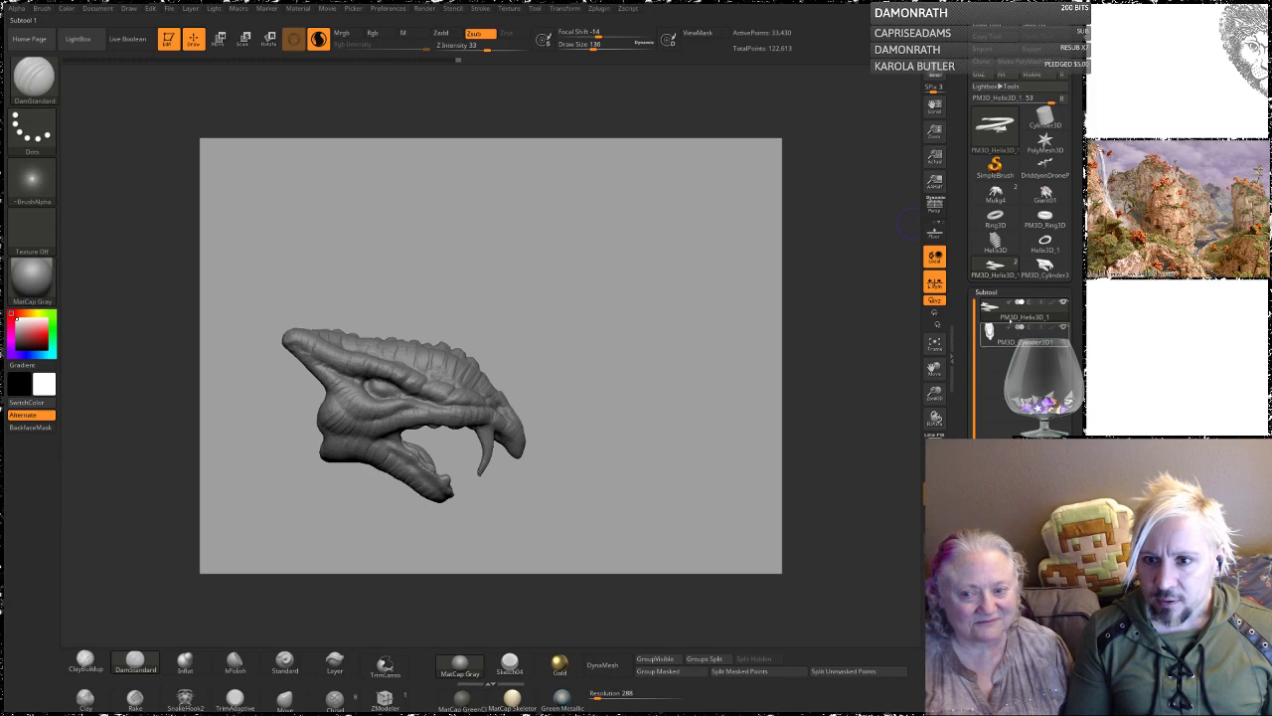
Step: Select the helix subtool and scale it up until its coils surround the head
click(1010, 315)
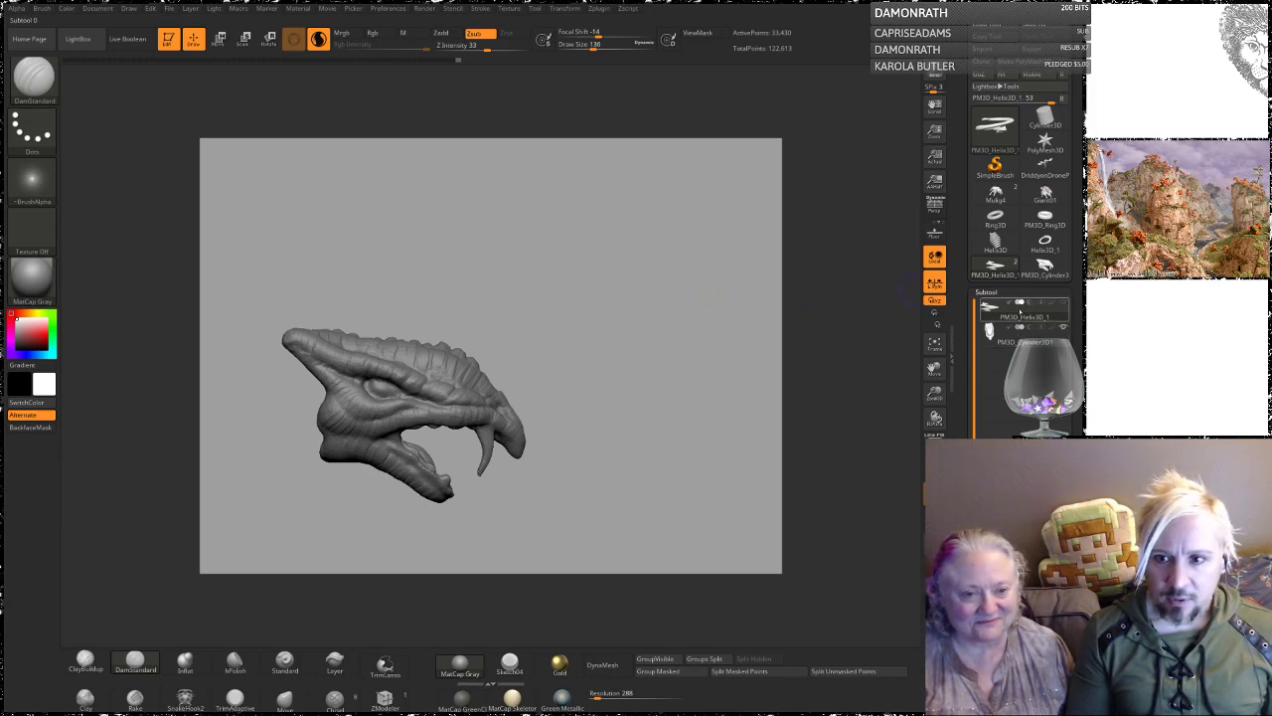
key(e)
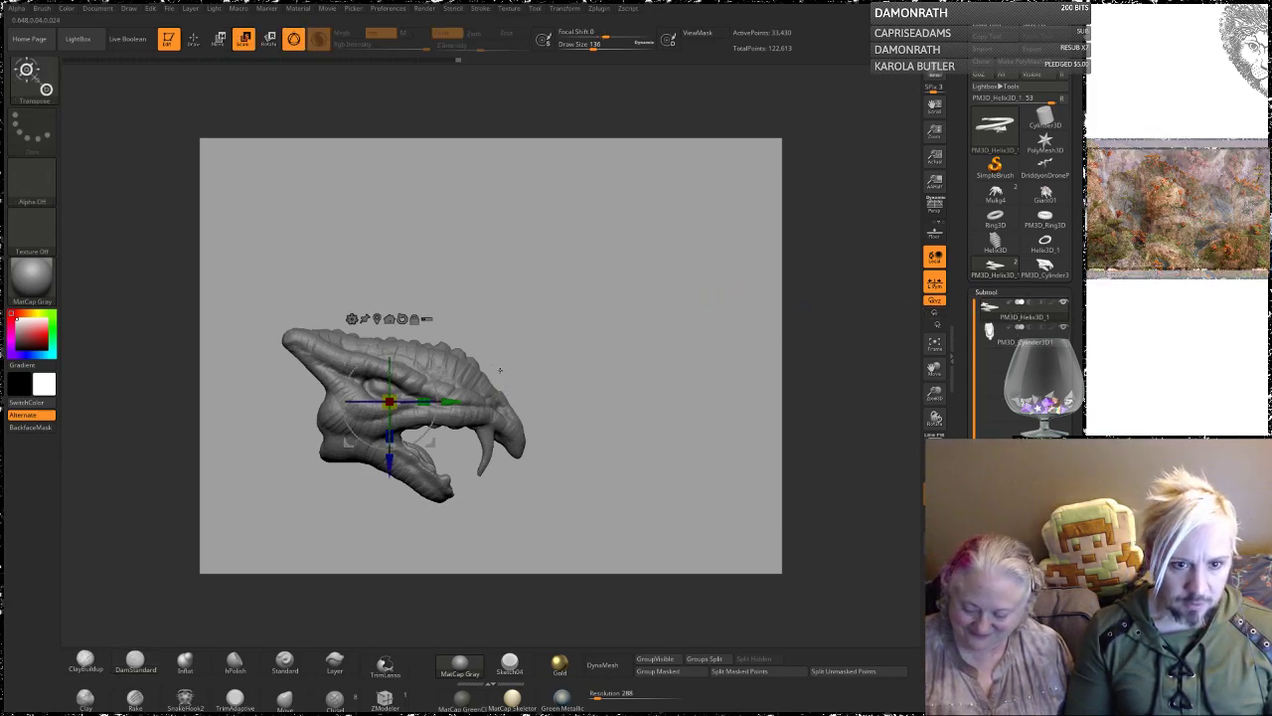
drag(394, 397, 560, 331)
alt+drag(584, 402, 572, 266)
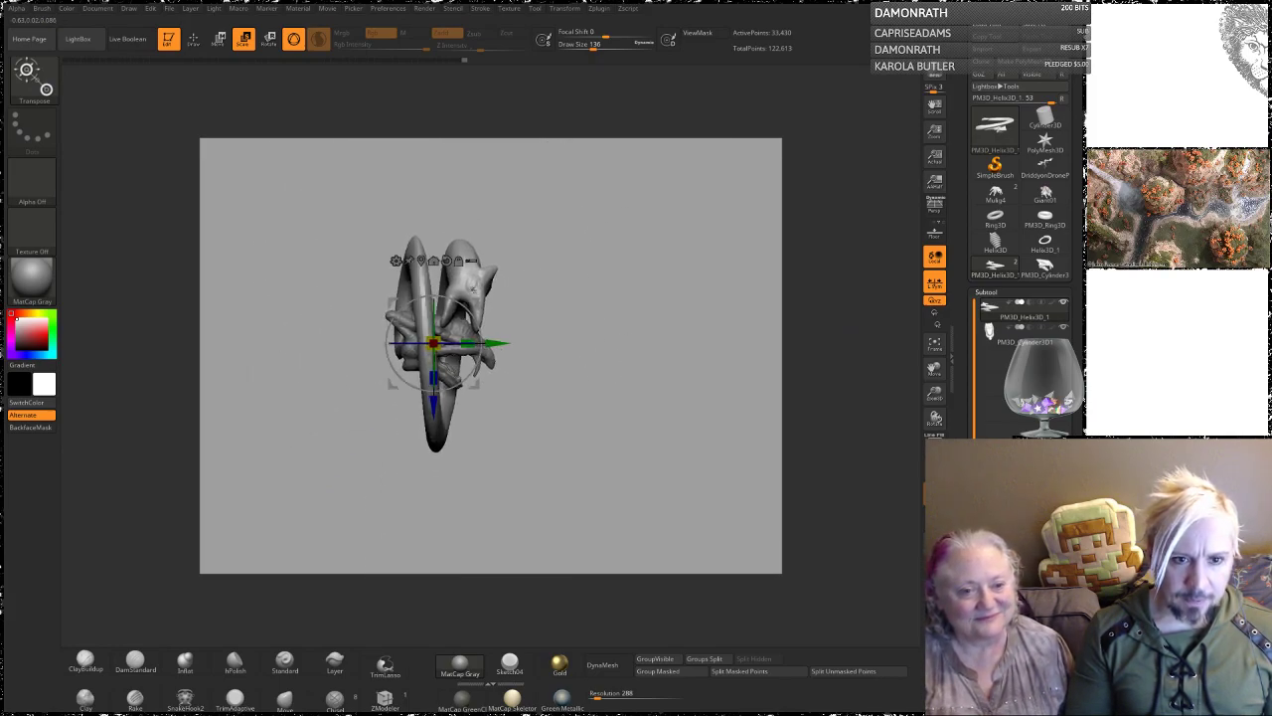
shift+drag(470, 311, 414, 300)
drag(536, 248, 617, 233)
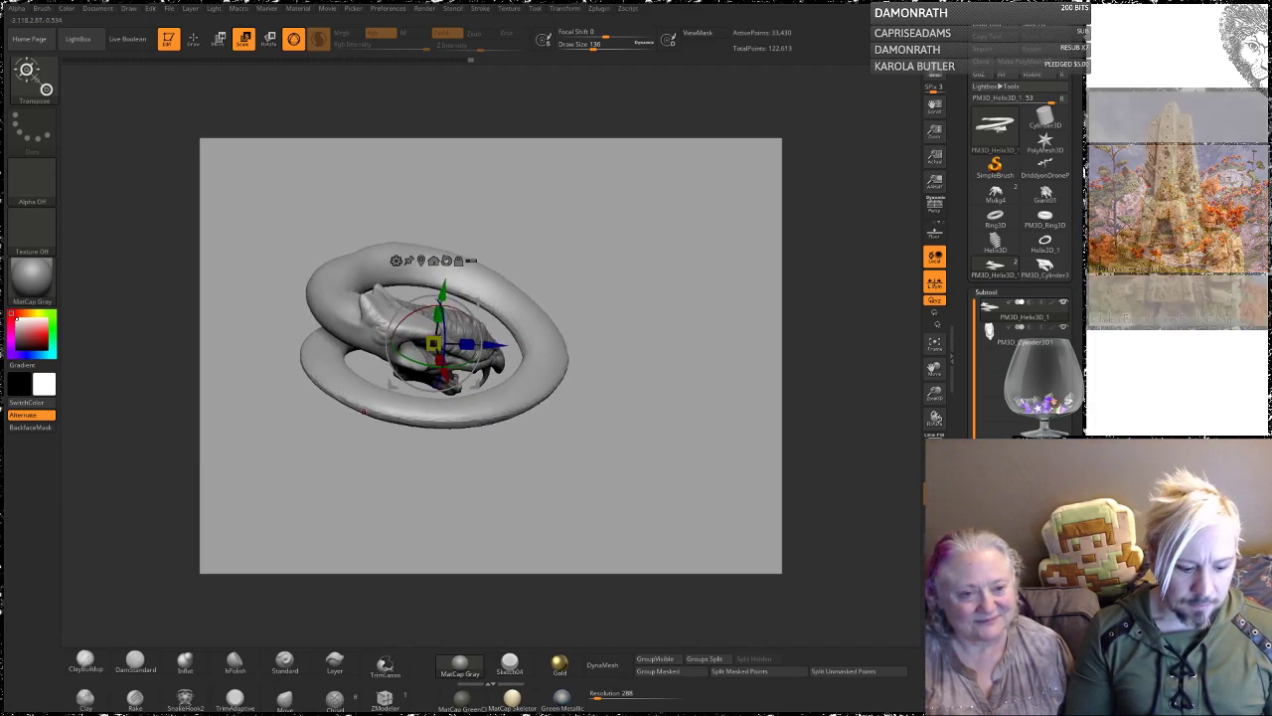
Step: Activate ClayBuildup at draw size 856 and smooth the coil's upper end beside the head
key(q)
click(84, 660)
key(space)
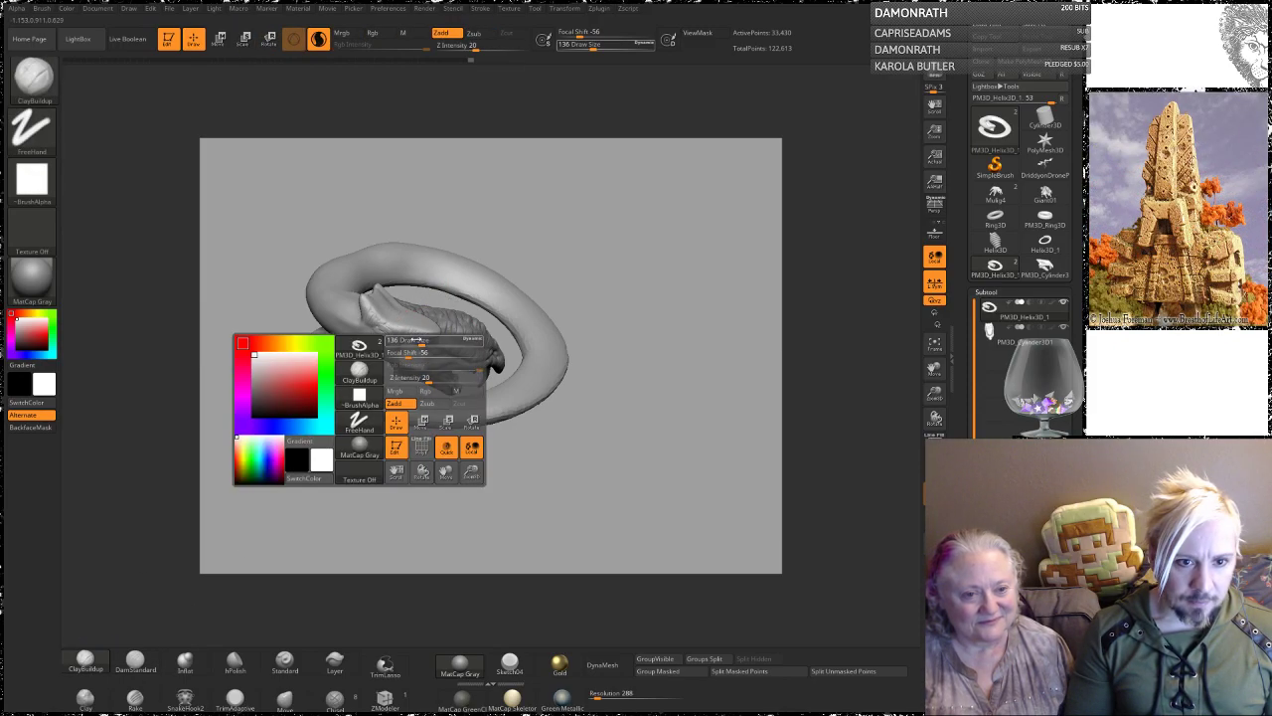
drag(453, 341, 475, 342)
drag(576, 230, 552, 237)
mouse_move(354, 332)
shift+mouse_down()
mouse_move(370, 322)
mouse_move(350, 324)
shift+mouse_up()
mouse_move(572, 185)
mouse_down()
mouse_move(593, 179)
mouse_move(562, 186)
mouse_up()
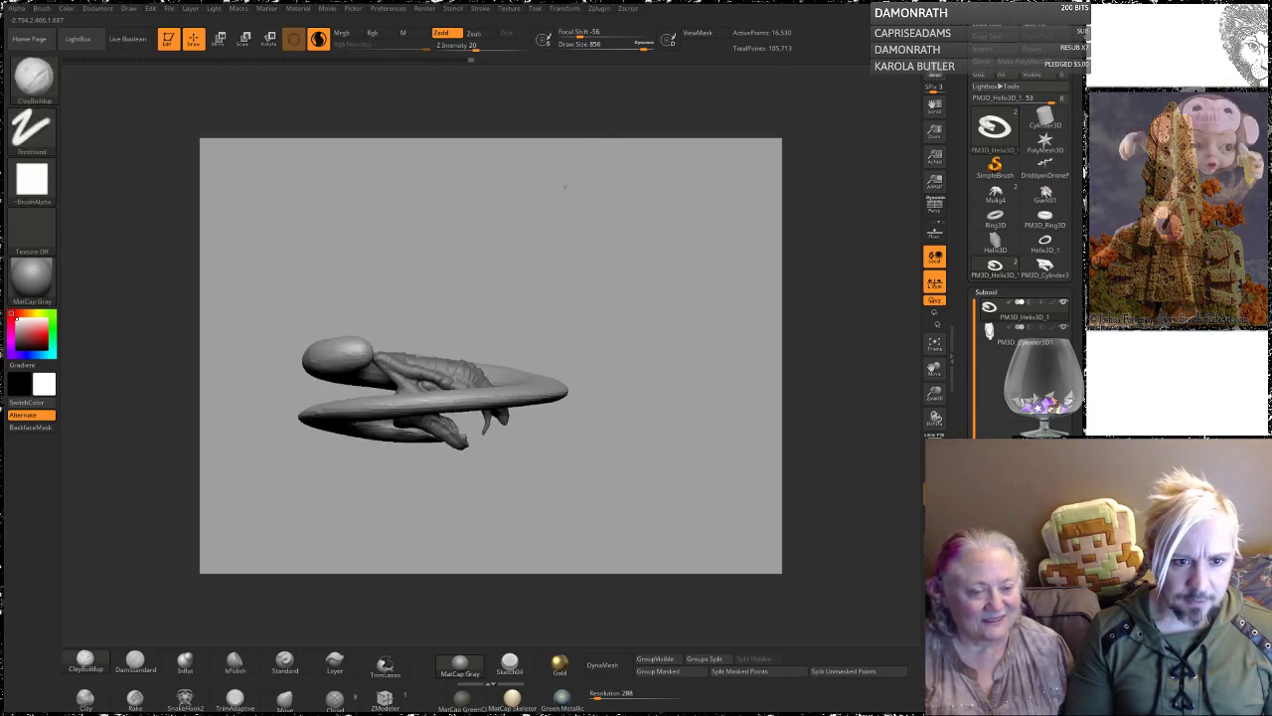
Step: Select the head subtool and move it up and across onto the coil's upper end
click(1016, 336)
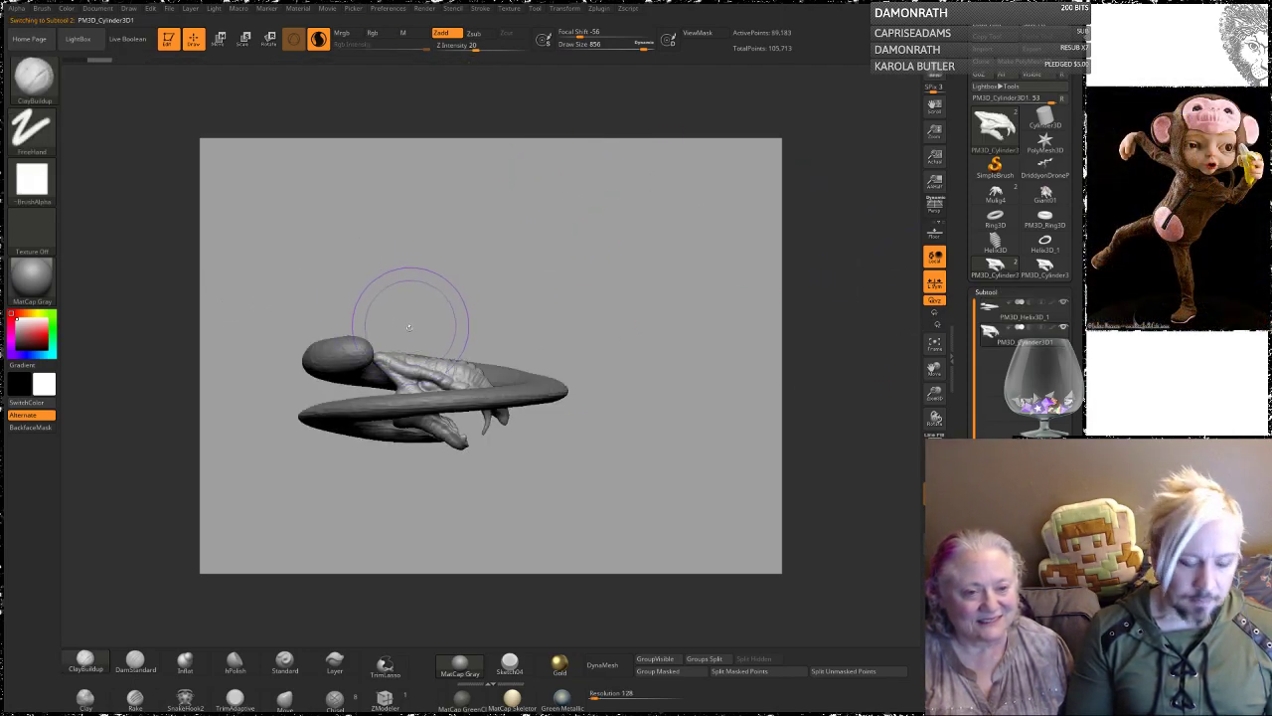
key(w)
drag(432, 456, 432, 407)
drag(571, 239, 551, 319)
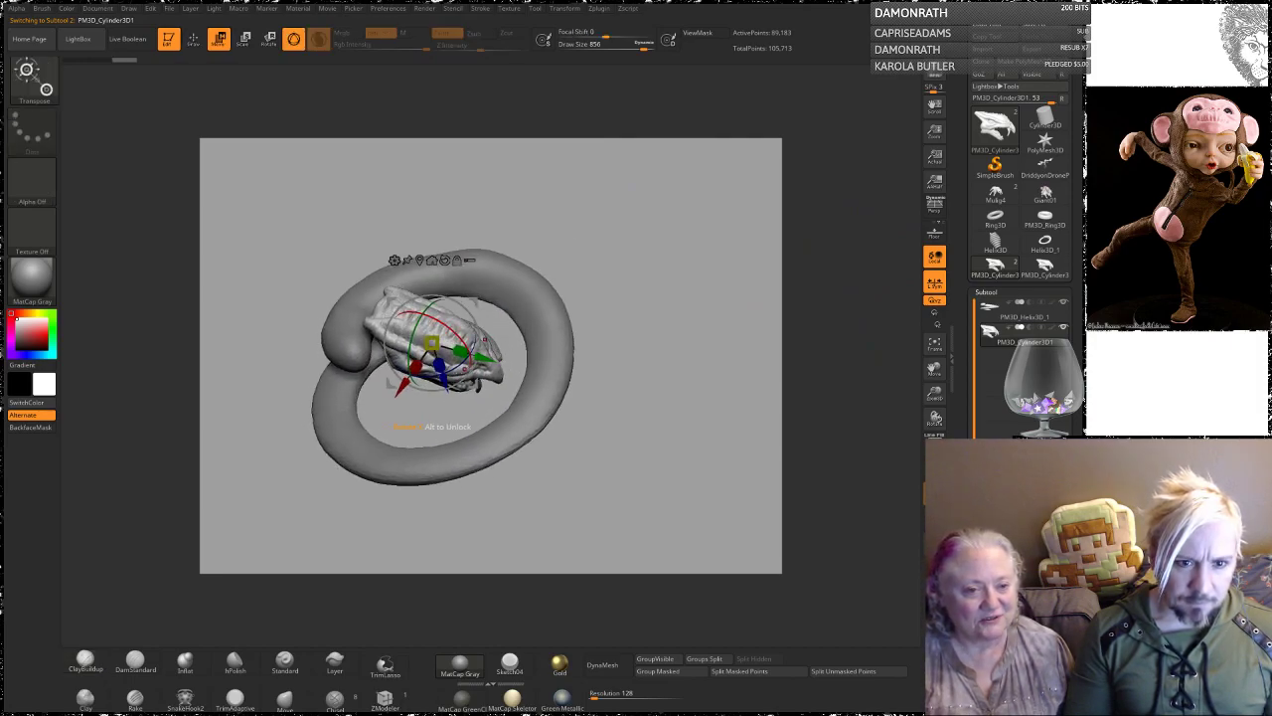
drag(401, 387, 375, 424)
drag(457, 395, 420, 384)
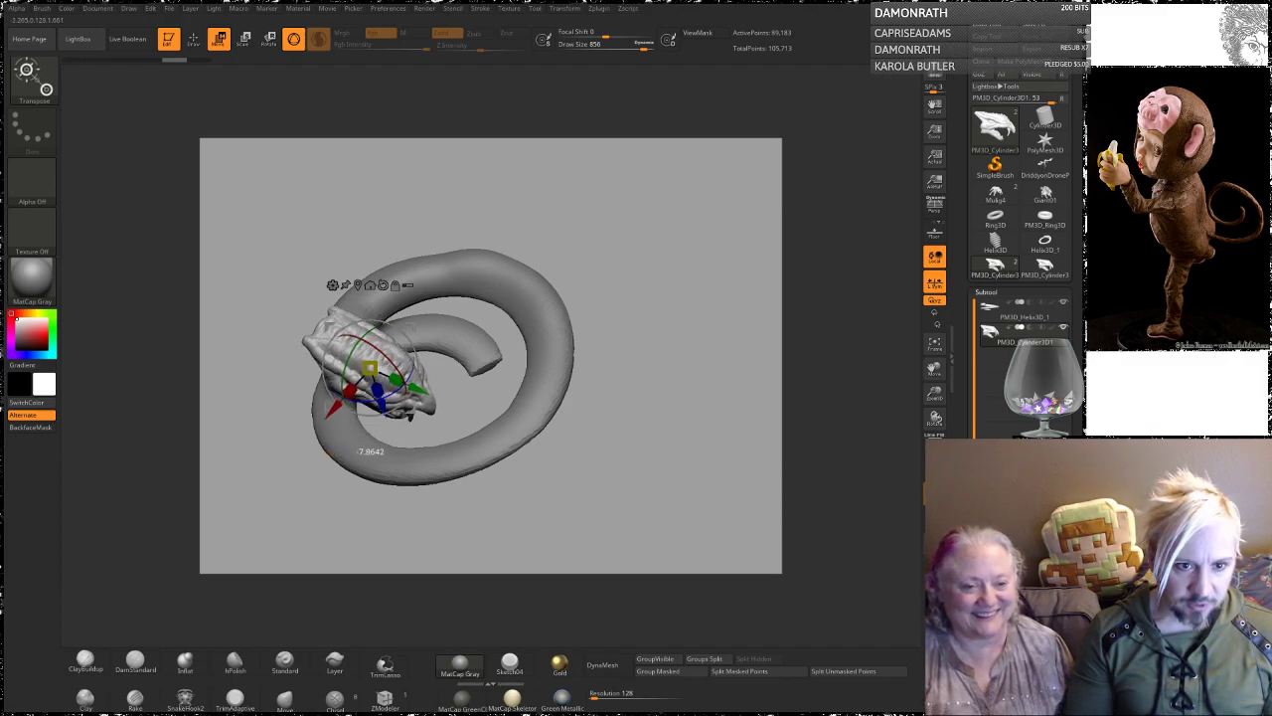
Step: Fine-tune the head's position from several angles so the coil's end meets the back of the skull
drag(551, 208, 560, 323)
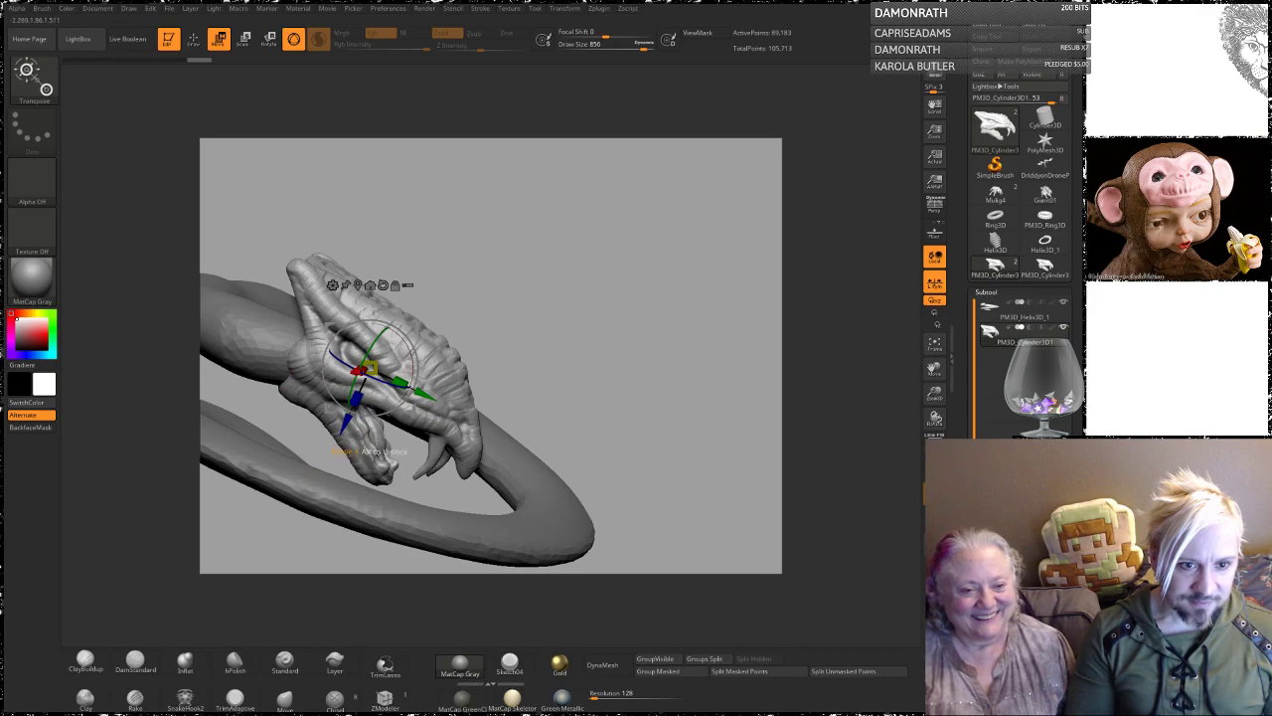
drag(358, 371, 335, 376)
drag(467, 288, 523, 246)
drag(386, 375, 339, 374)
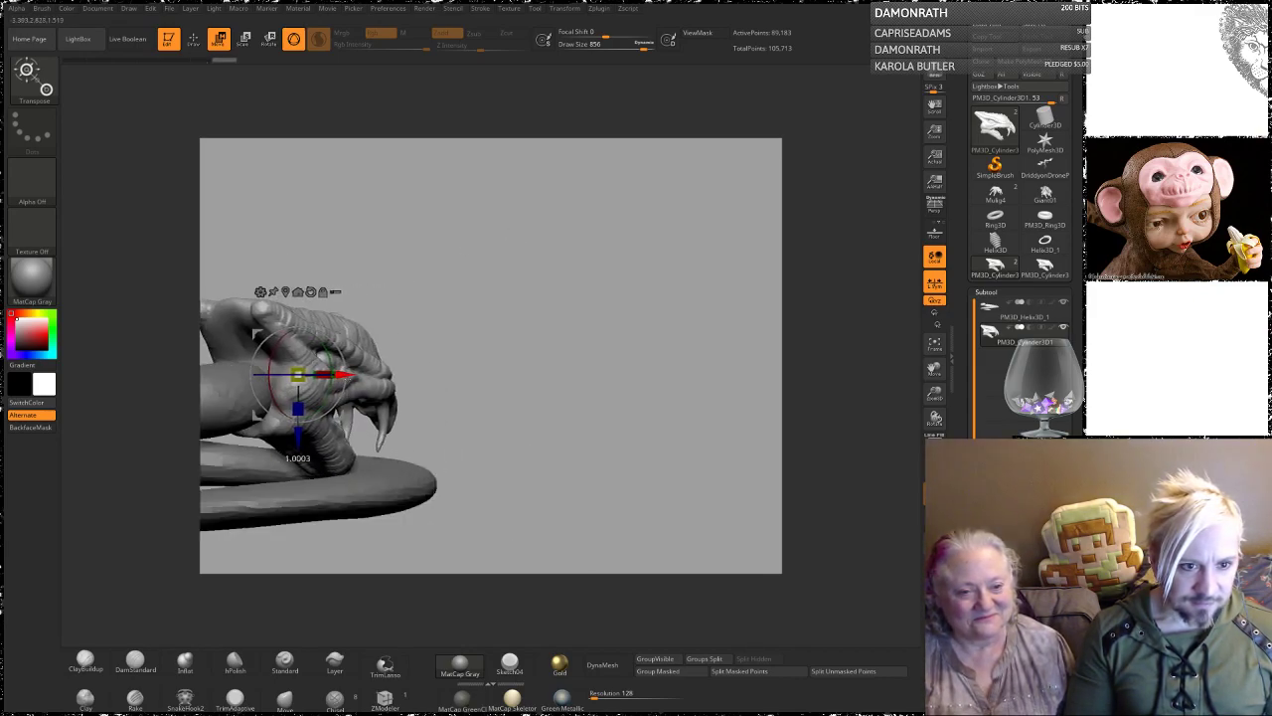
drag(451, 295, 414, 300)
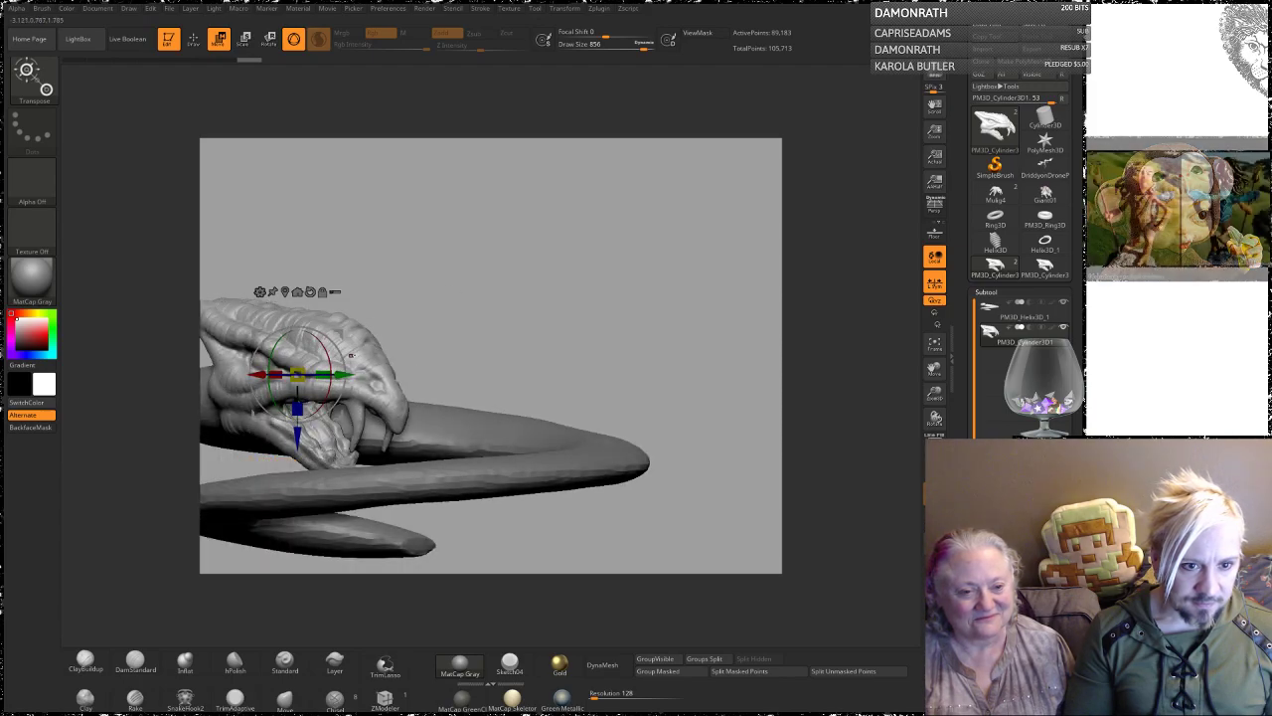
Step: Move the snake head back along its length toward the body and check its fit against the coil from above and the side
drag(344, 375, 314, 375)
drag(382, 297, 497, 299)
drag(498, 250, 543, 336)
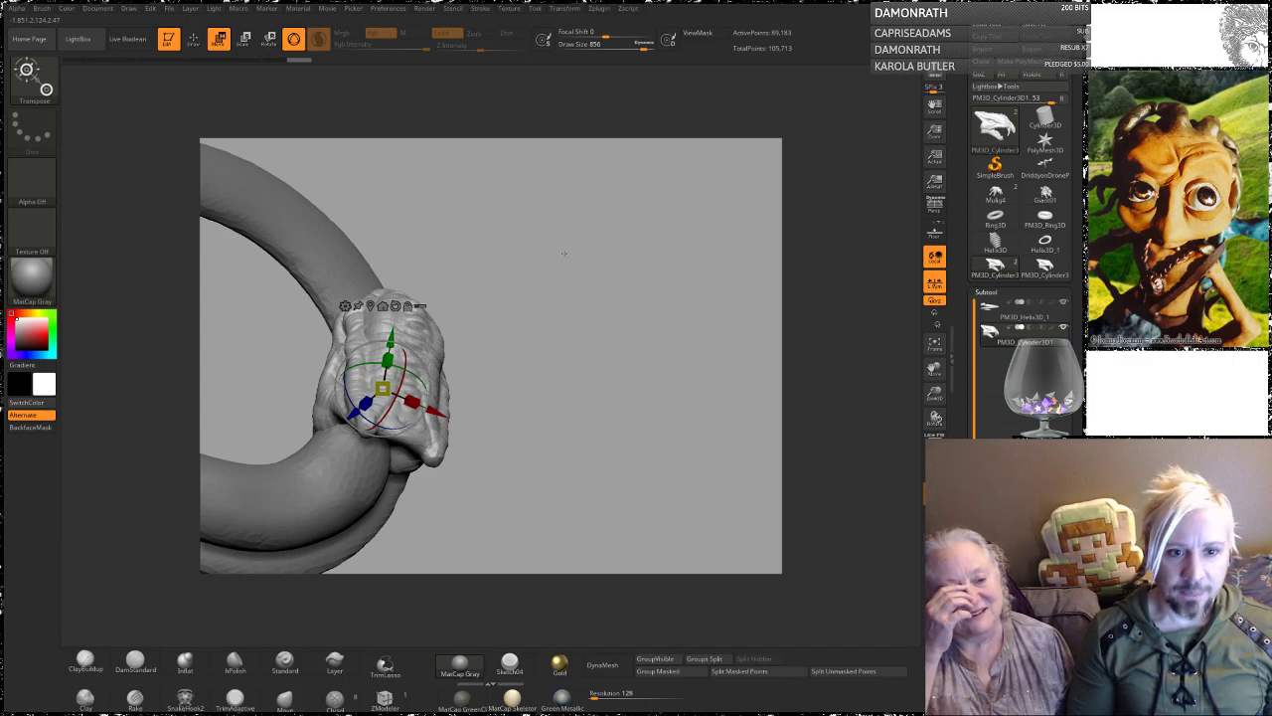
drag(590, 314, 569, 209)
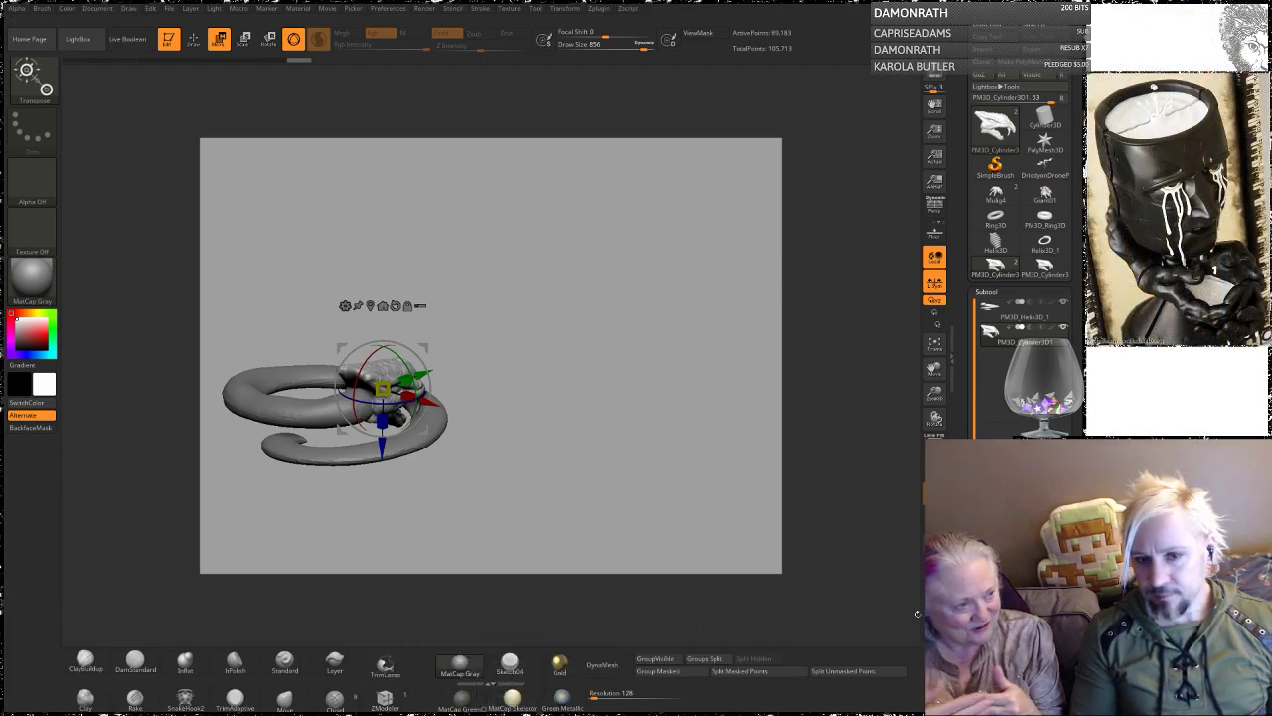
drag(334, 292, 358, 327)
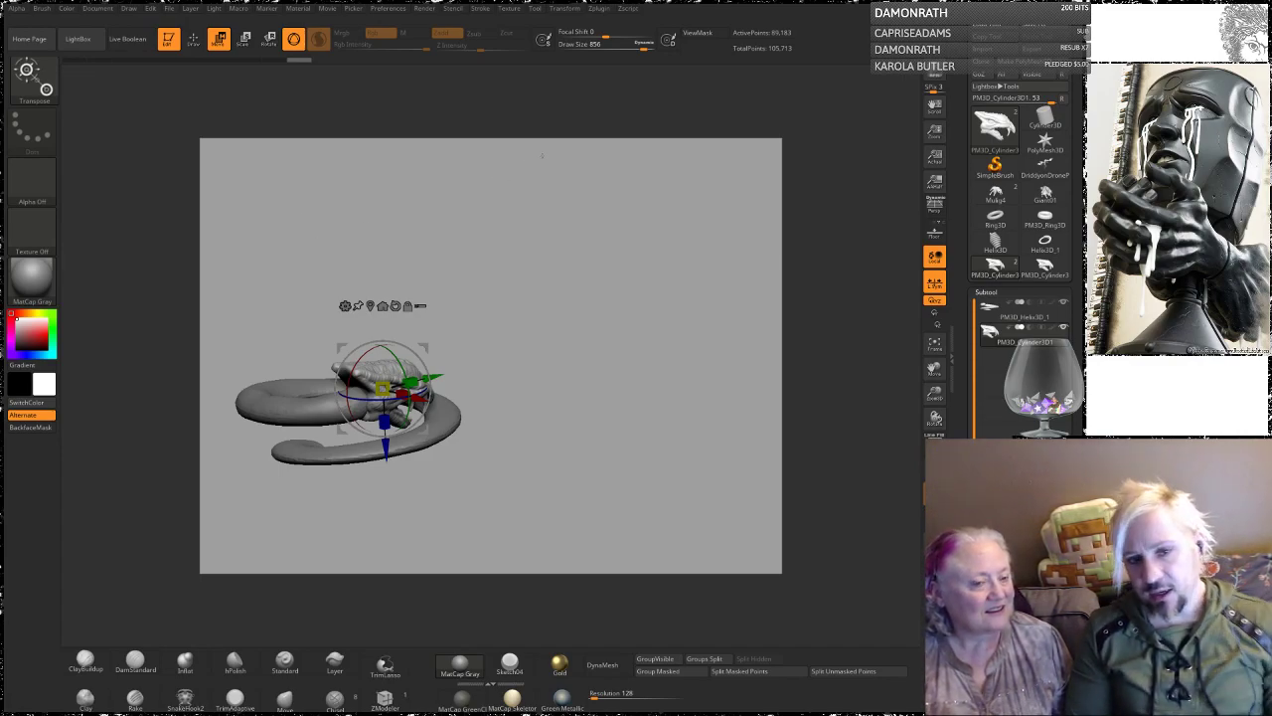
drag(545, 173, 640, 177)
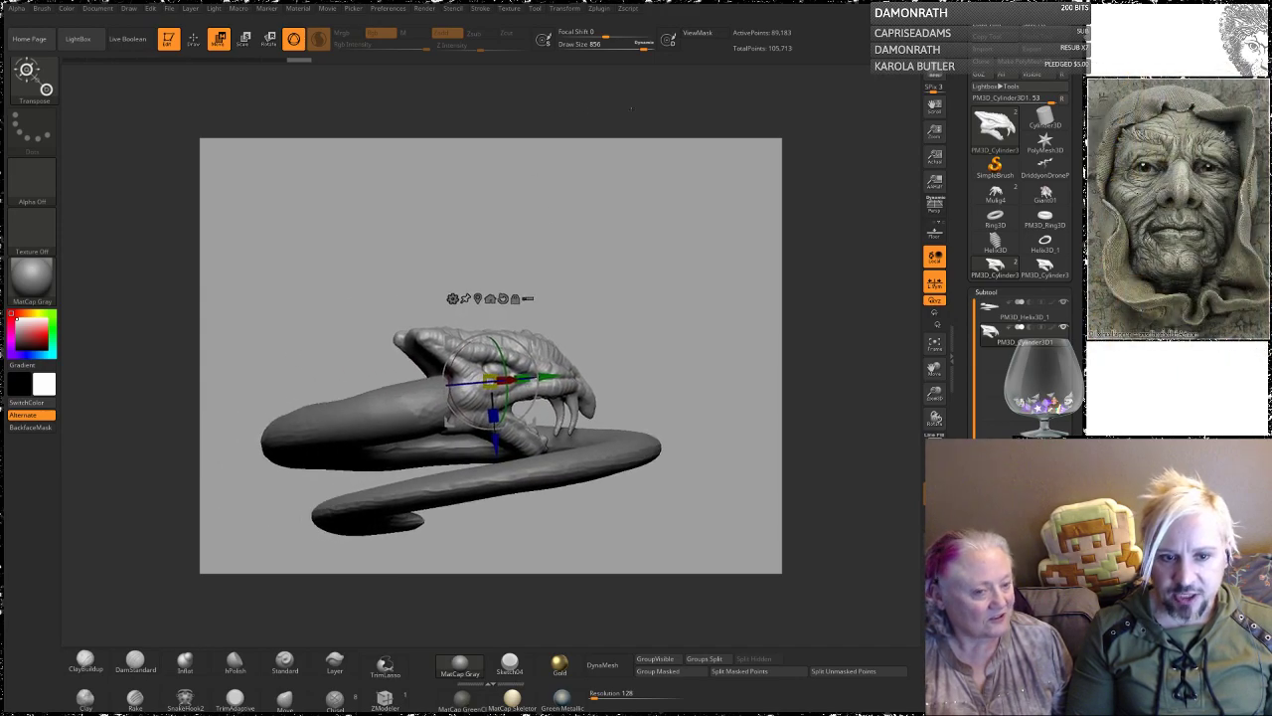
alt+drag(631, 108, 630, 106)
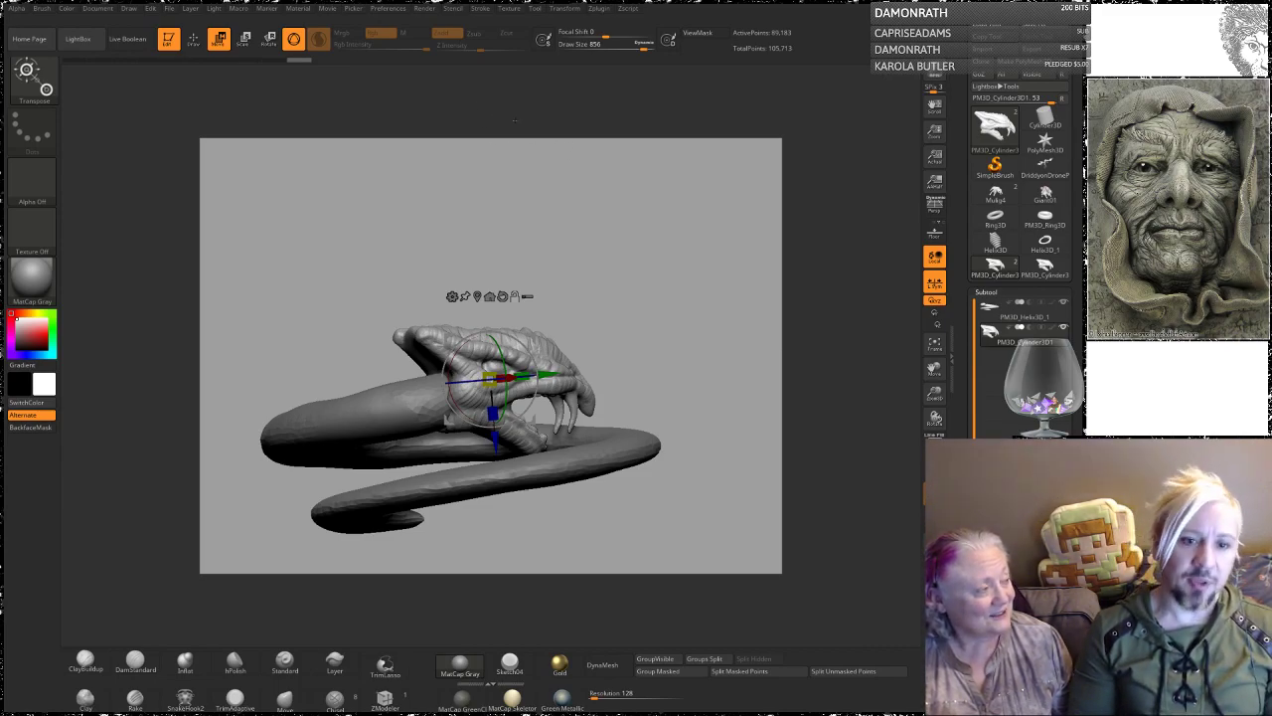
alt+drag(441, 199, 474, 208)
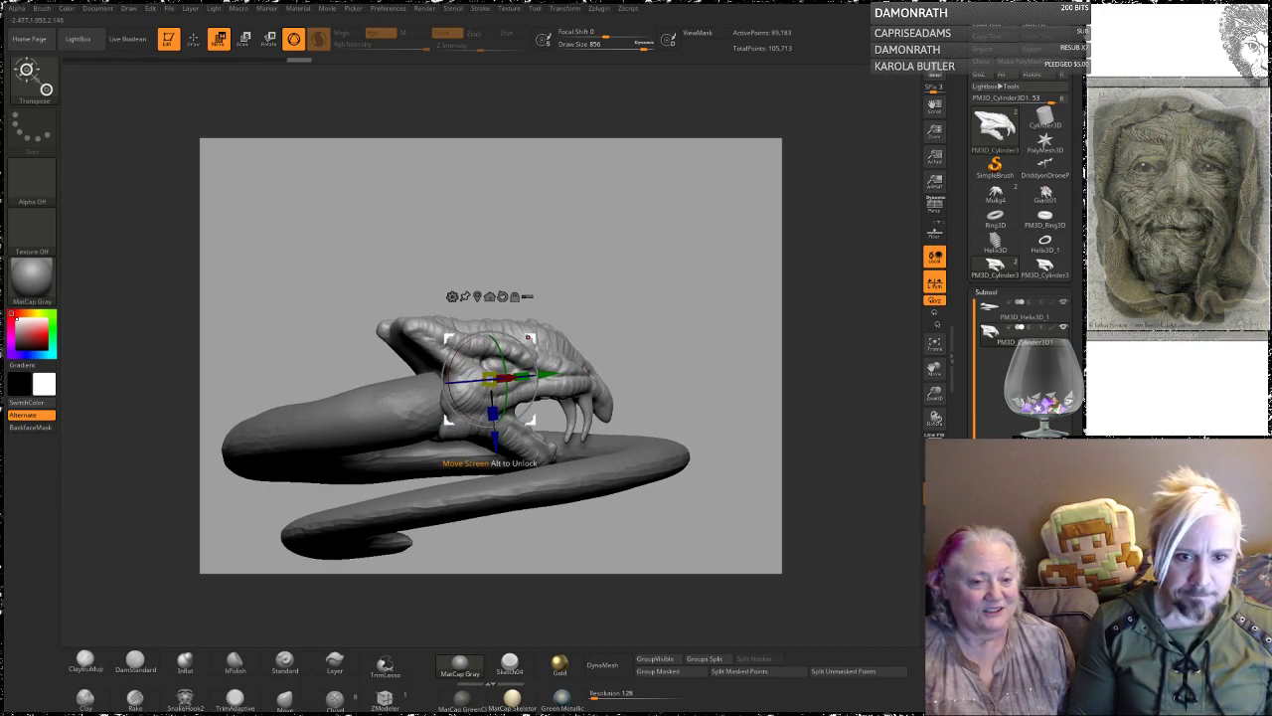
Step: Scale the snake head down slightly and rotate it by about 17 degrees so the snout tilts upward
drag(489, 379, 481, 387)
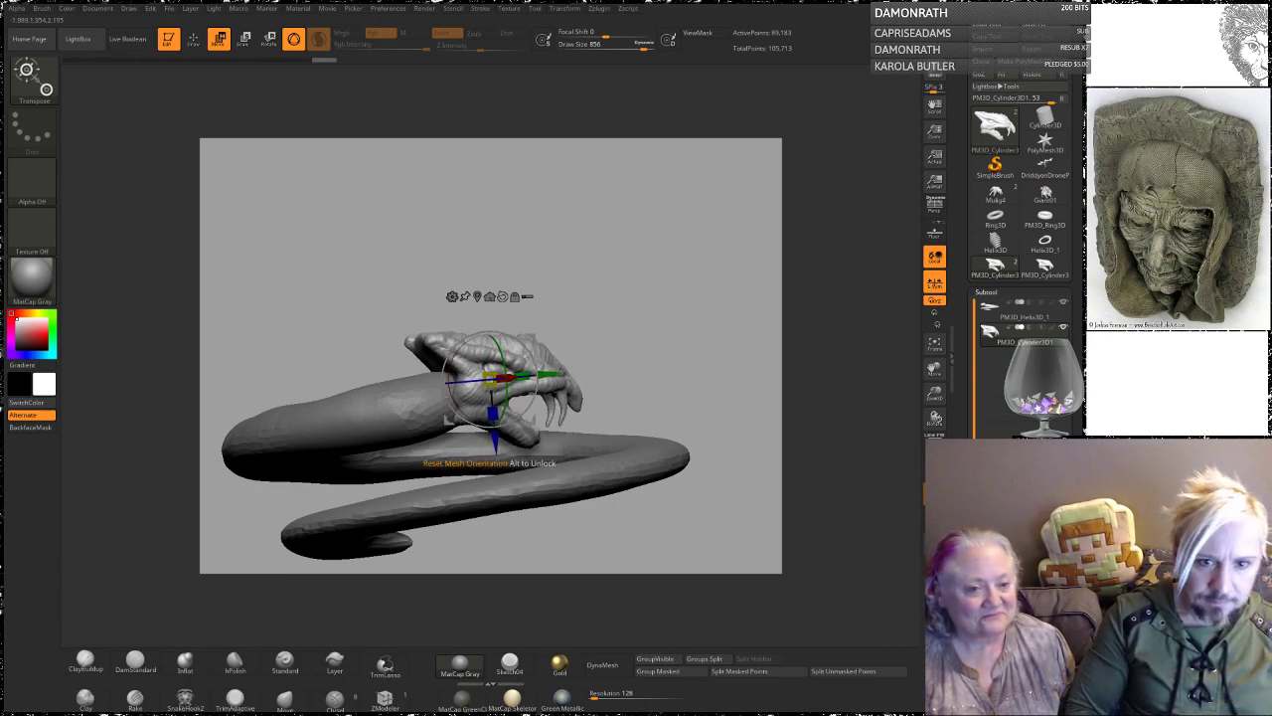
drag(463, 346, 460, 349)
drag(494, 448, 500, 448)
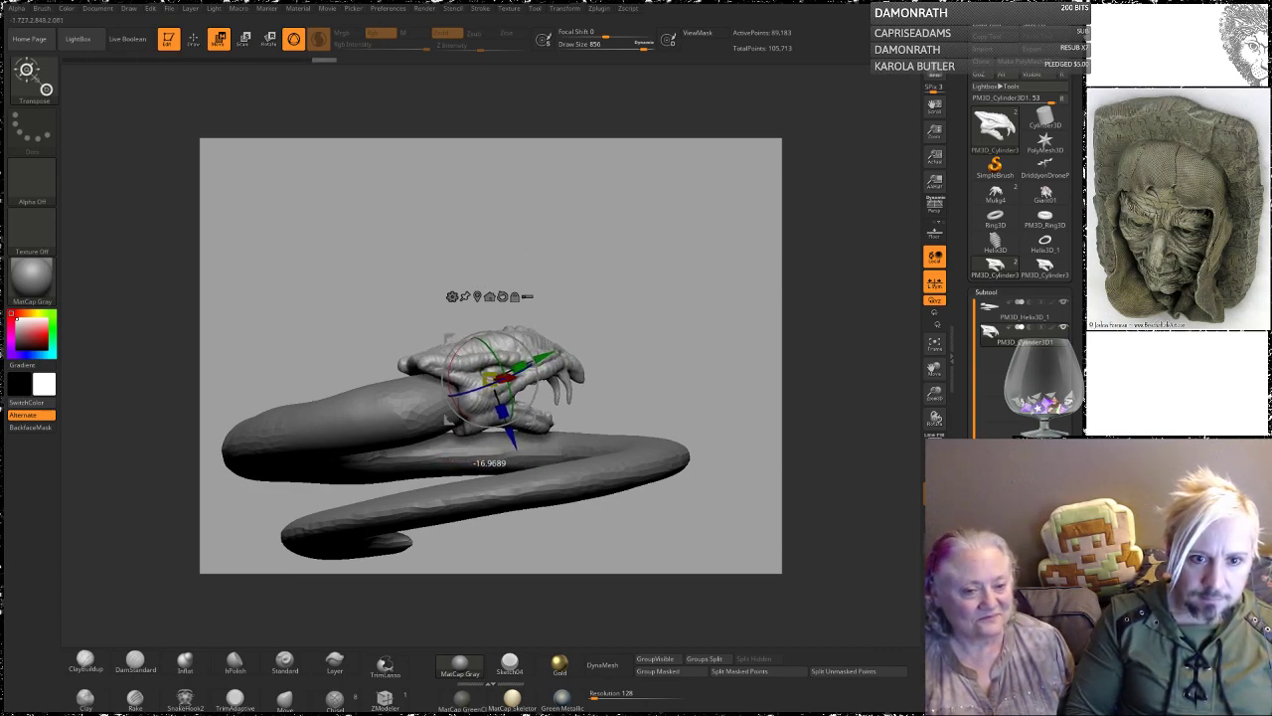
Step: Slide the snake head slightly back so it sits farther onto the thick end of the body
mouse_move(553, 247)
mouse_down()
mouse_move(607, 322)
mouse_move(547, 252)
mouse_up()
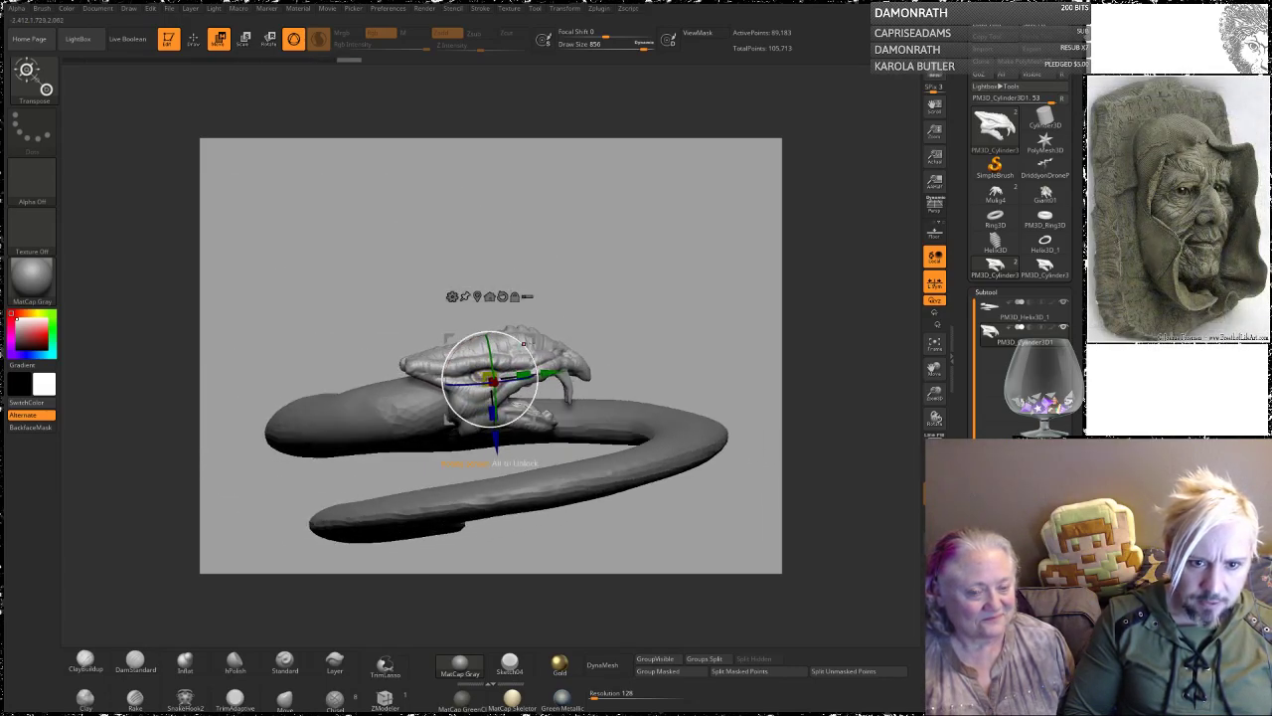
drag(557, 368, 545, 369)
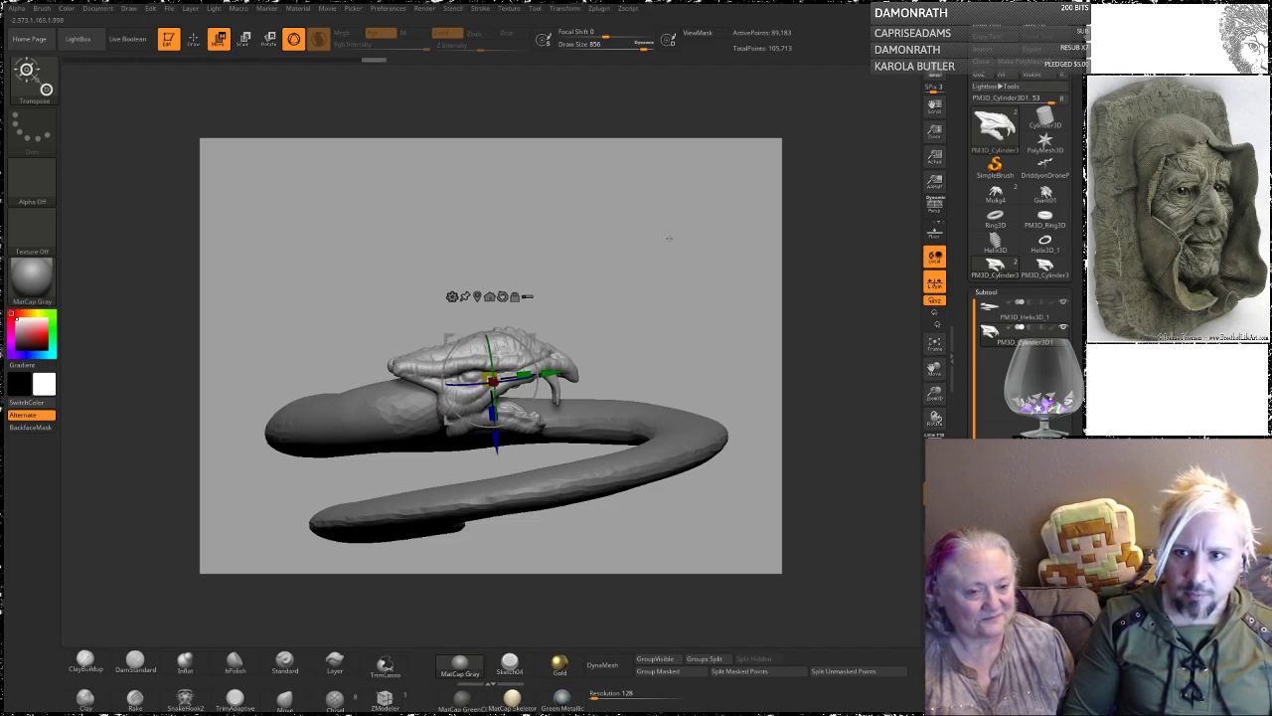
alt+drag(724, 180, 694, 210)
Step: Start saving the tool to disk and browse to the Common folder beside the Majismontem folder
click(1036, 30)
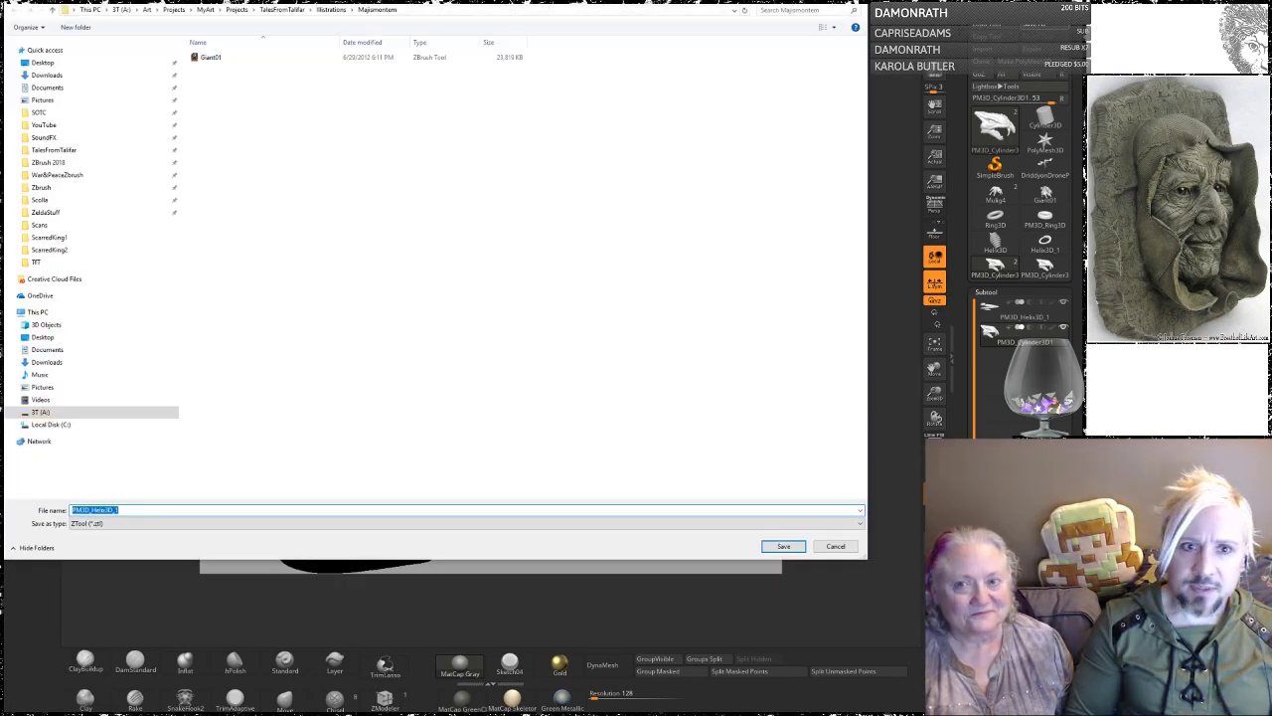
click(333, 10)
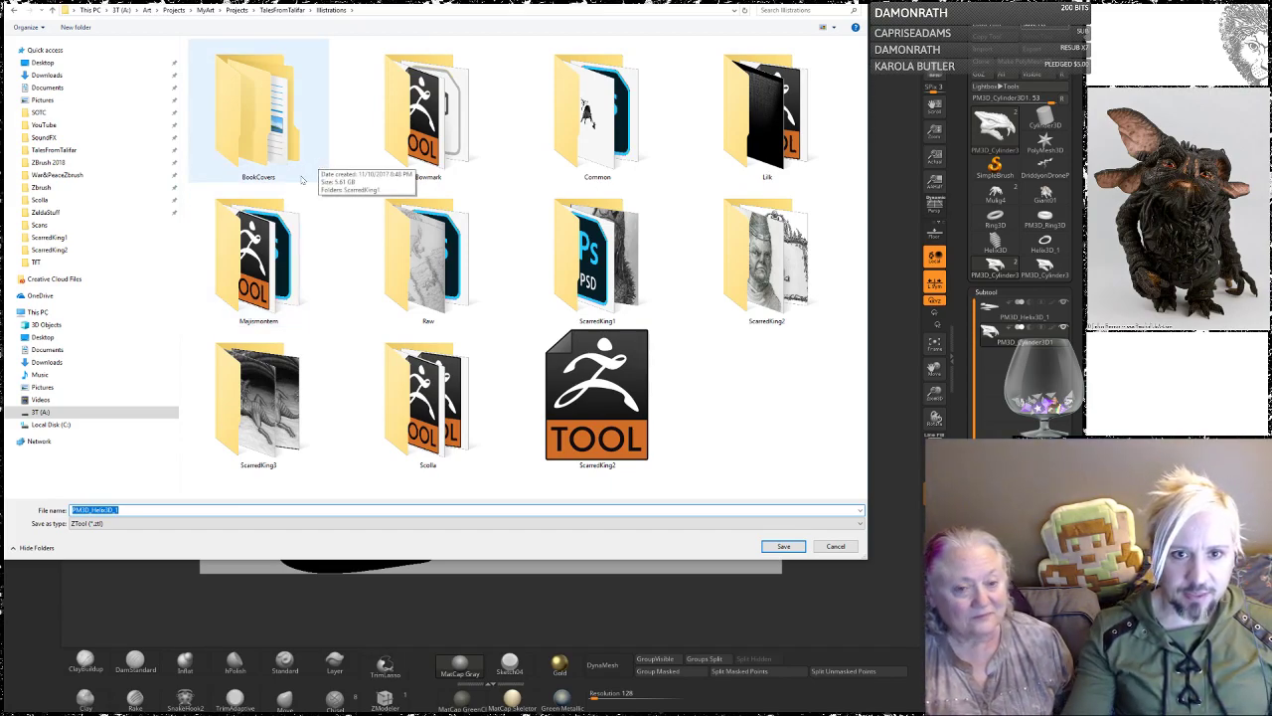
double_click(574, 78)
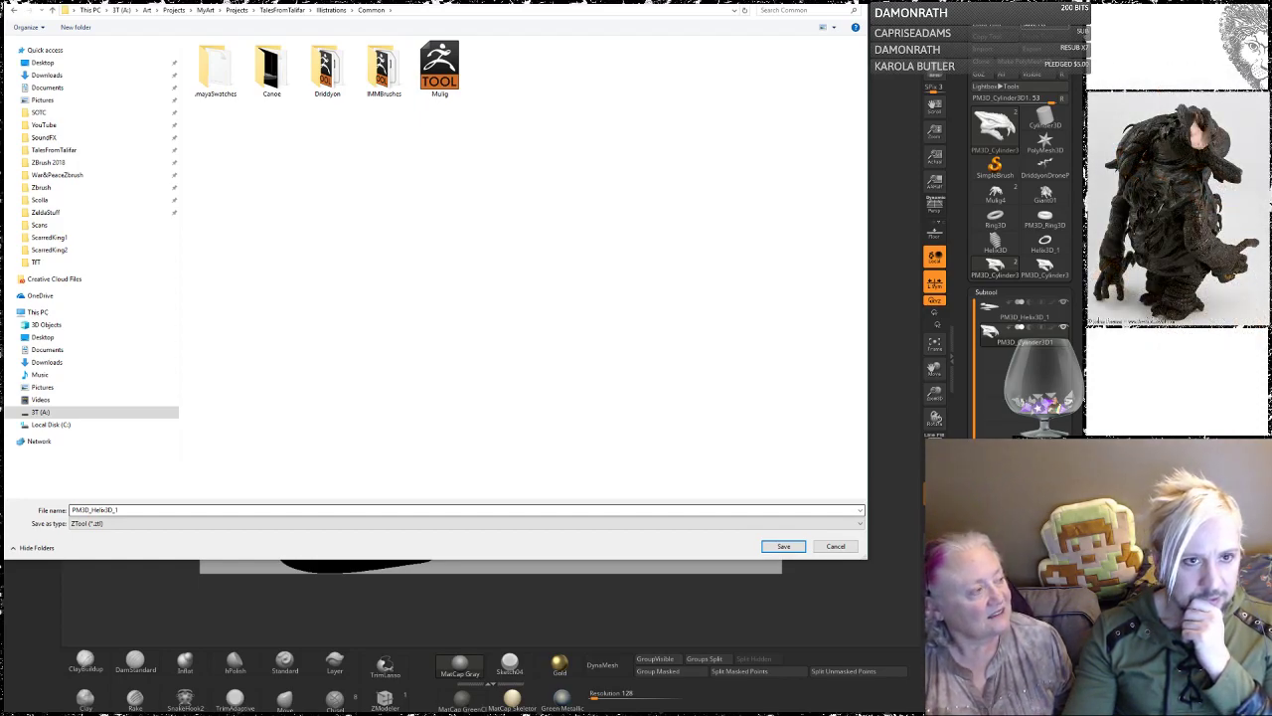
Step: Create a new folder named OddsAndEnds inside the Common folder
click(96, 27)
text(OddN)
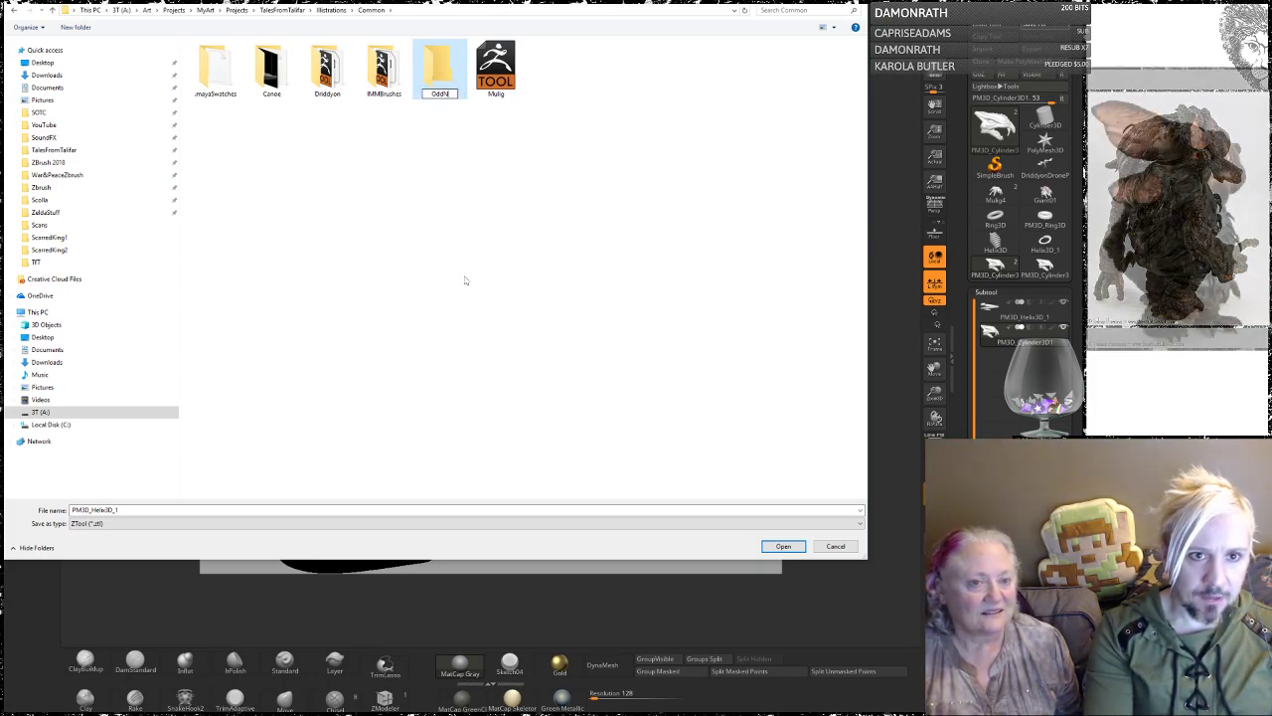
text(erds)
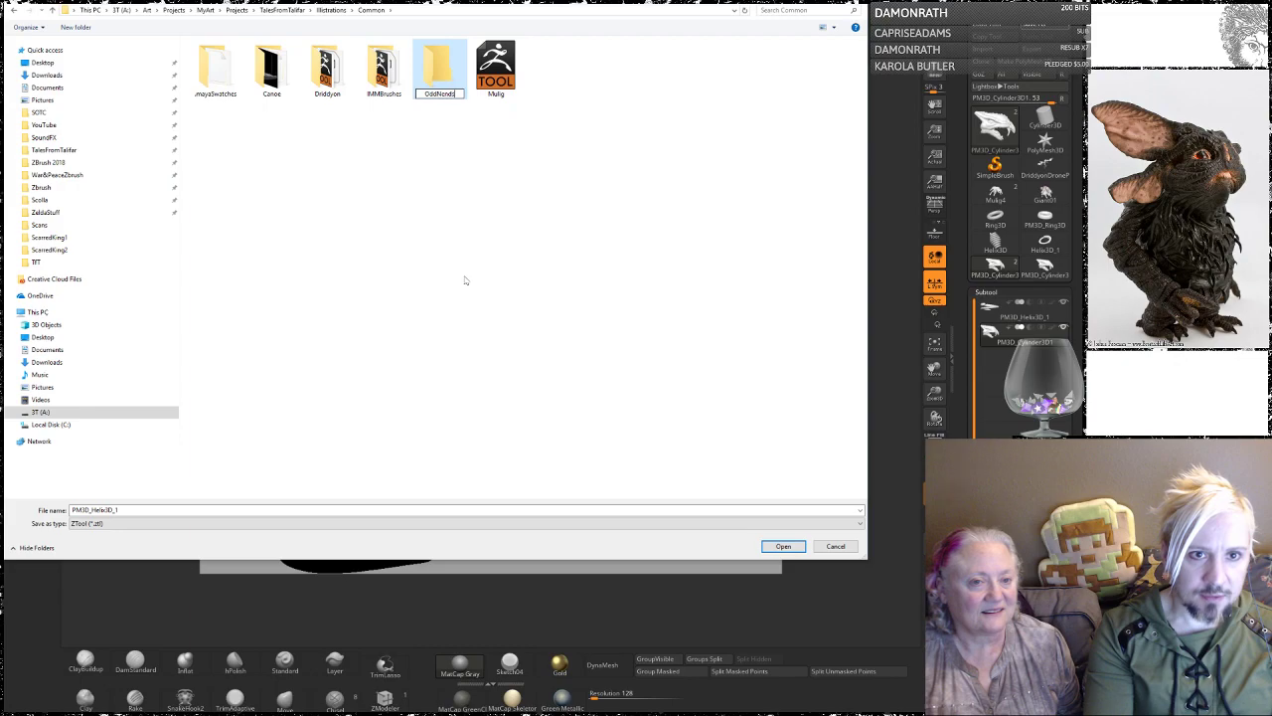
key(BackSpace)
key(BackSpace)
key(BackSpace)
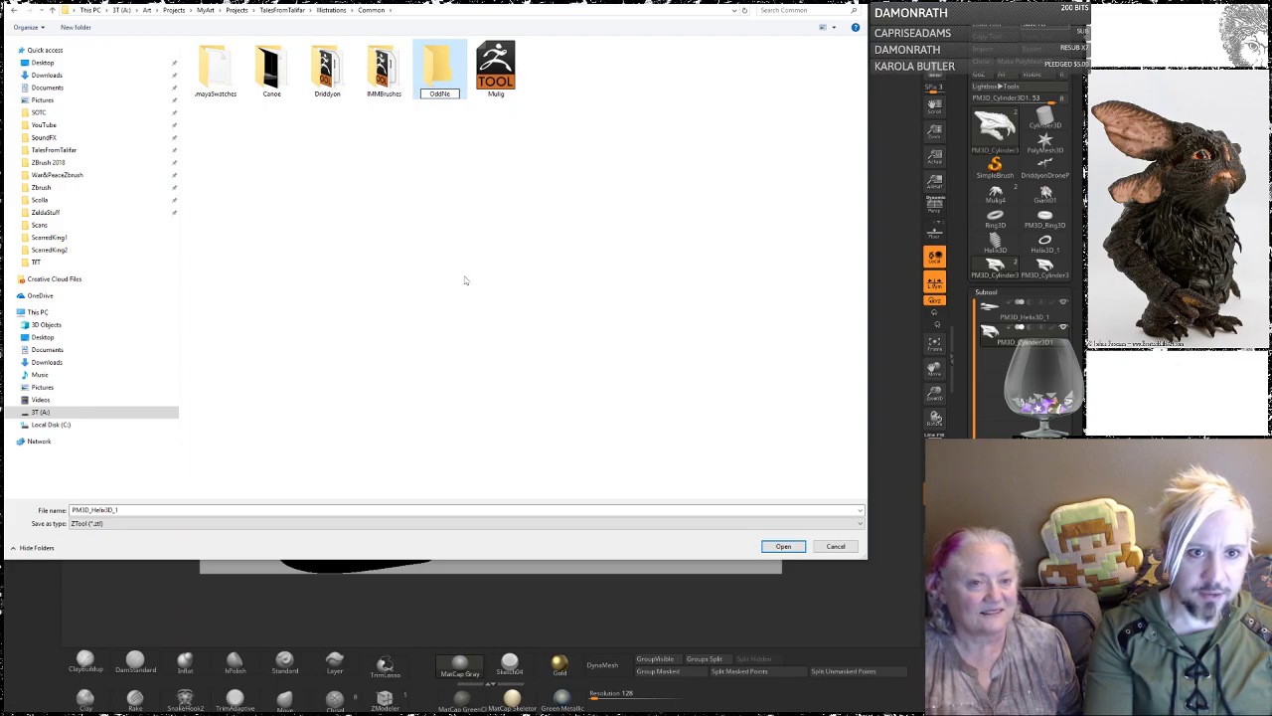
key(BackSpace)
text(sN)
key(BackSpace)
text(And)
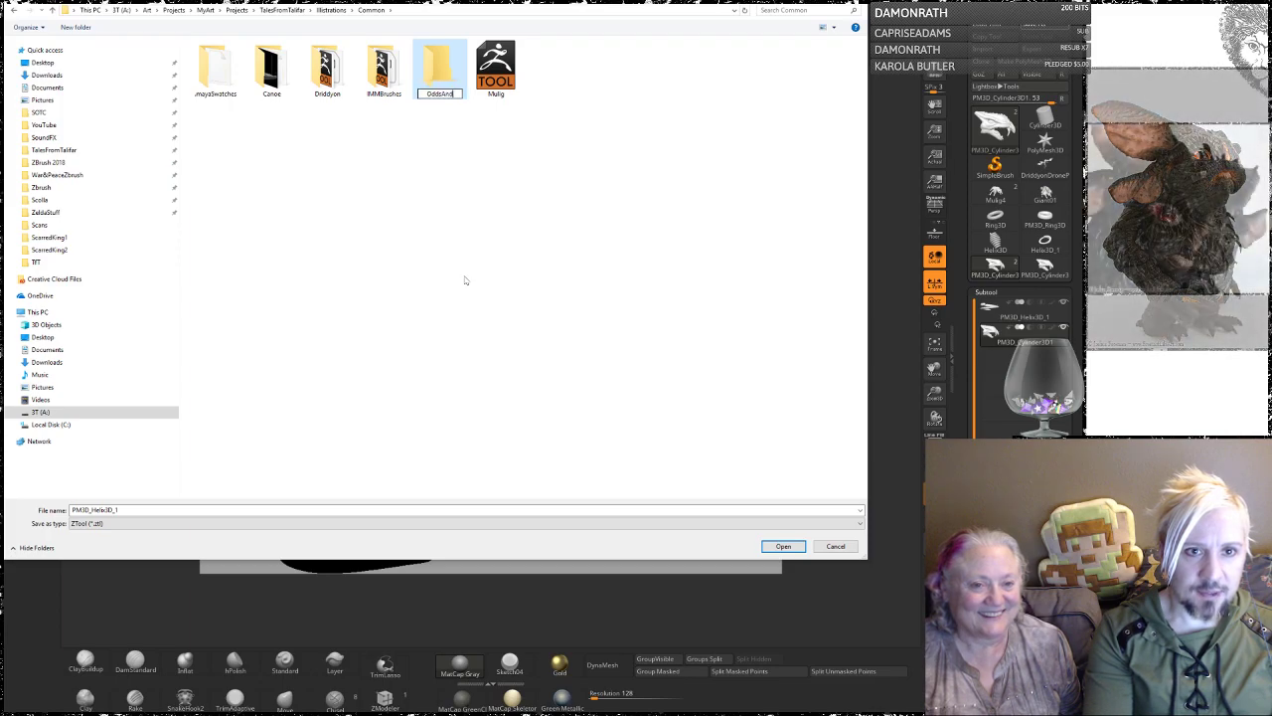
text(Ends)
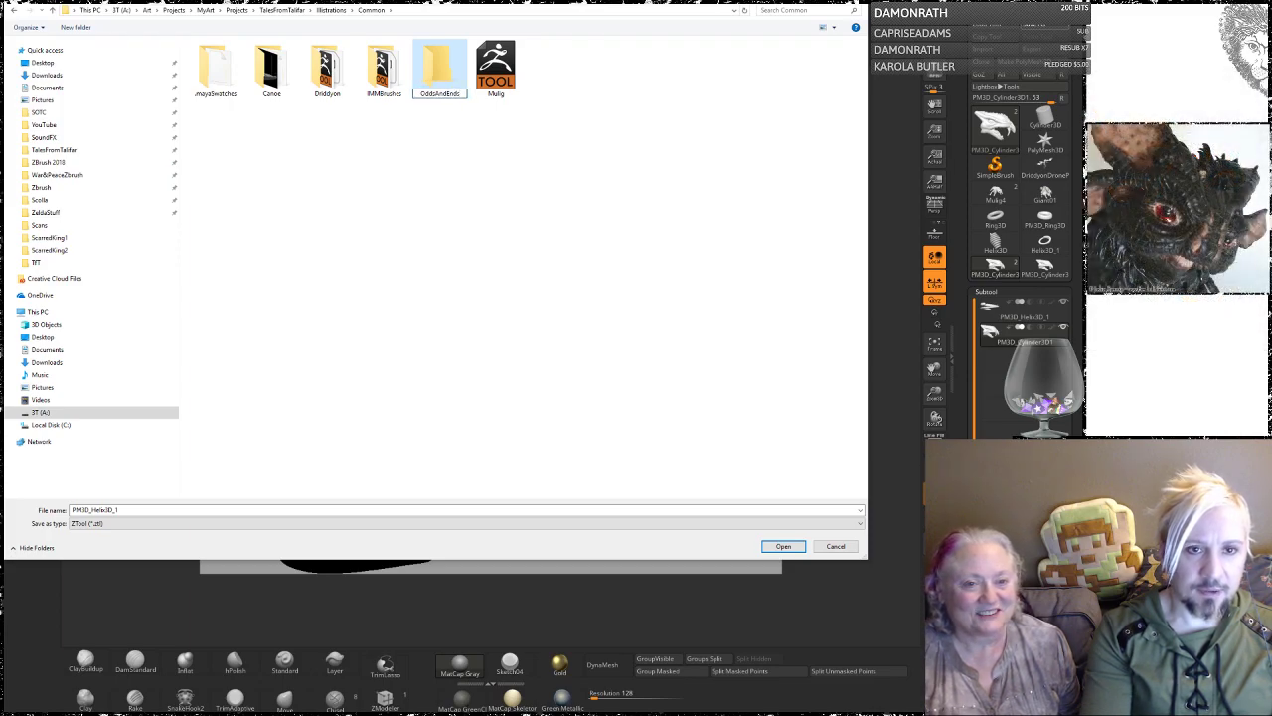
key(Return)
Step: Save the tool as SnakeRing in the OddsAndEnds folder
double_click(446, 69)
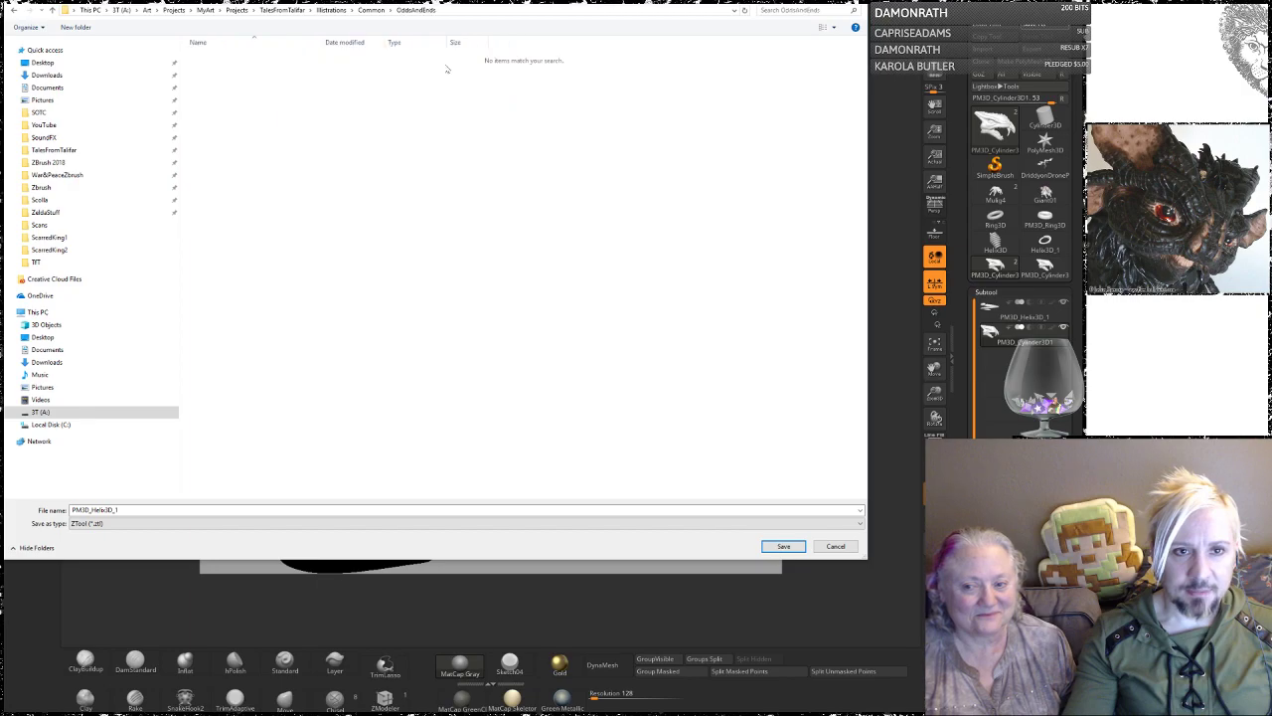
click(85, 510)
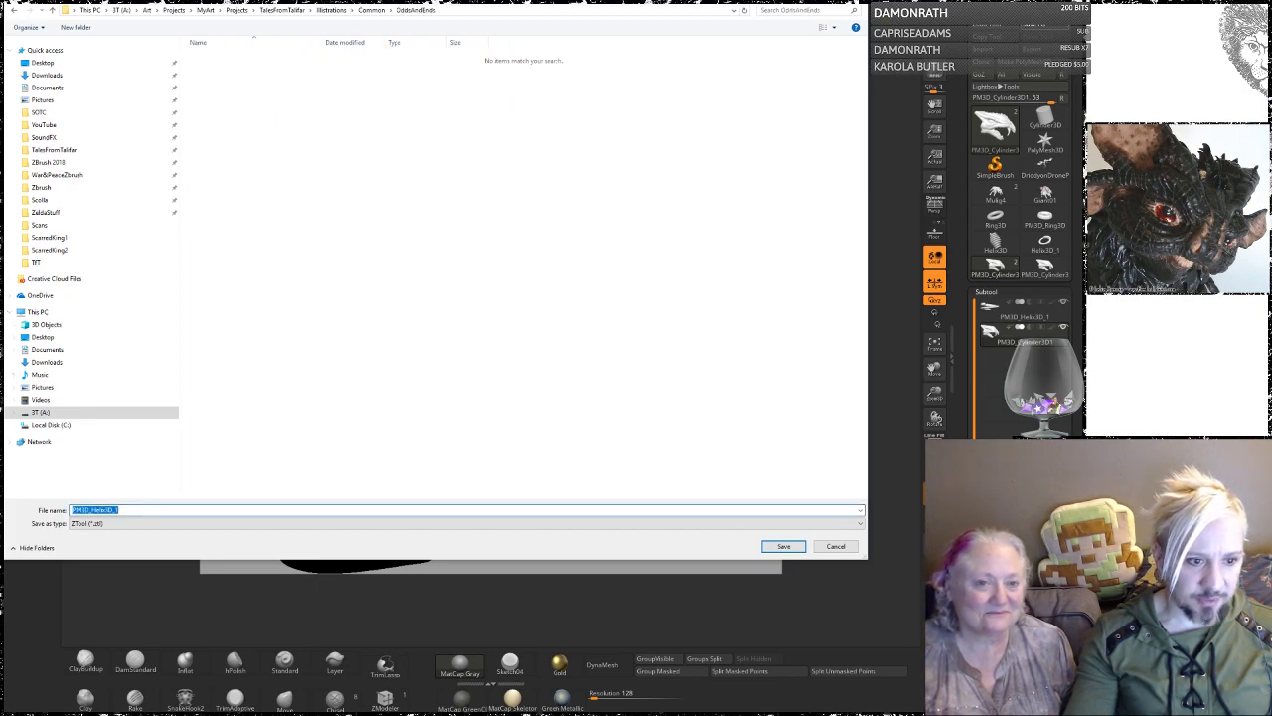
text(SnakeRing)
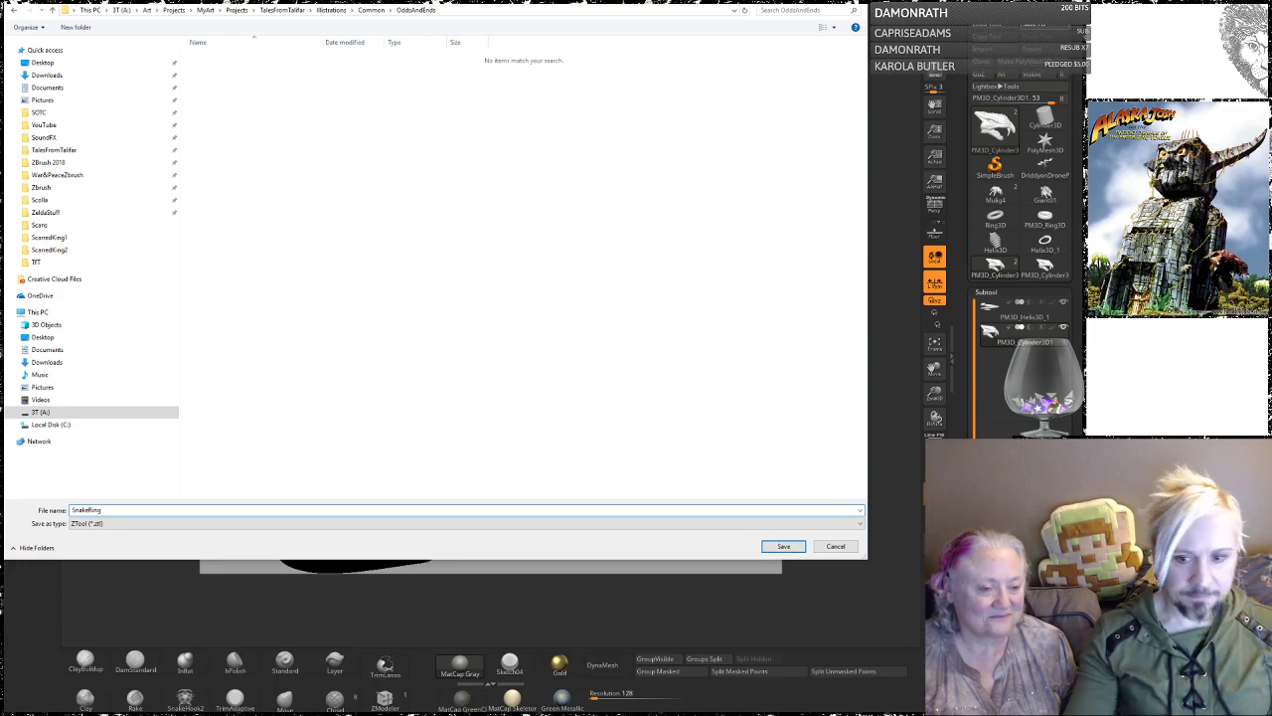
click(783, 546)
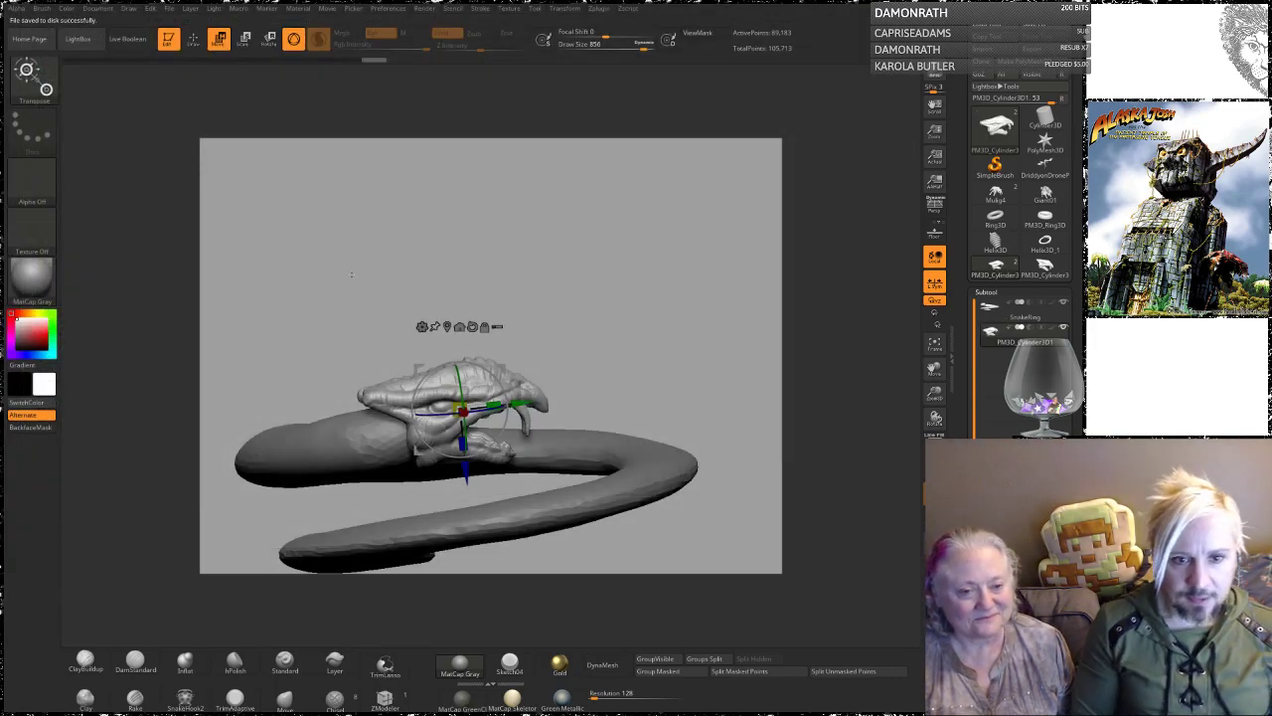
Step: Make the SnakeRing body the active subtool instead of the snake head
alt+drag(572, 262, 659, 164)
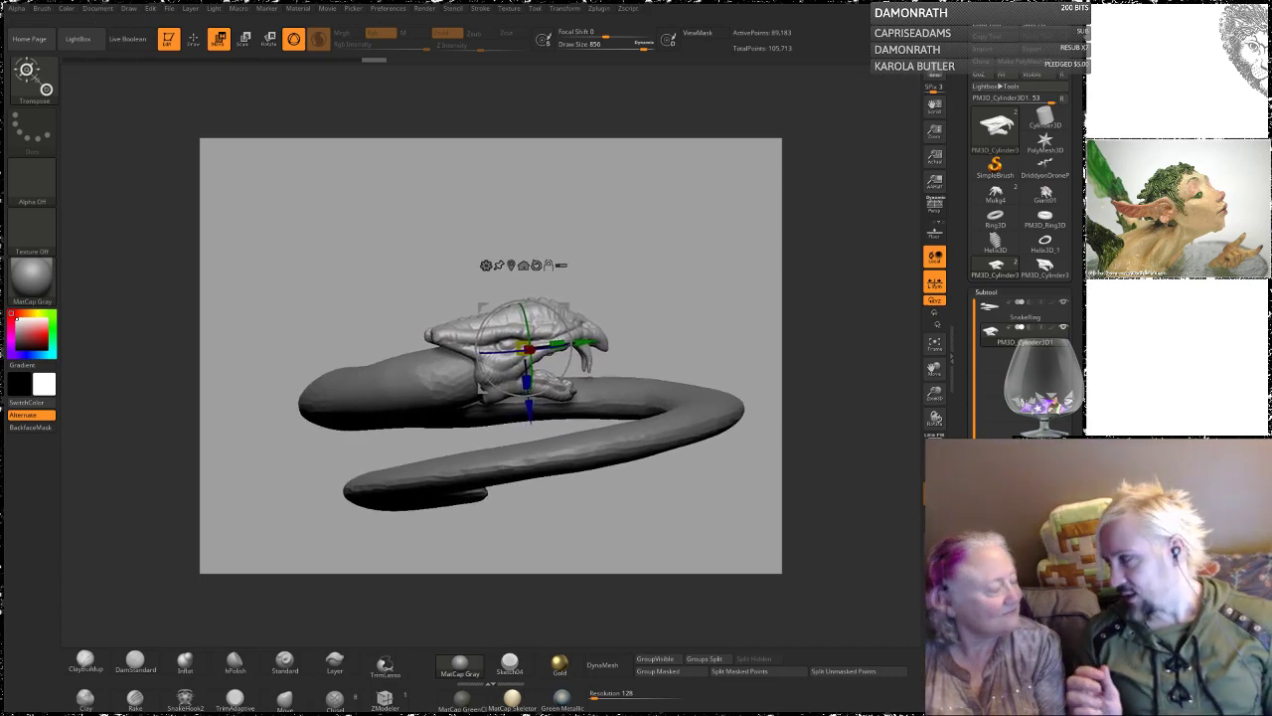
mouse_move(348, 202)
mouse_down()
mouse_move(369, 197)
mouse_move(357, 188)
mouse_up()
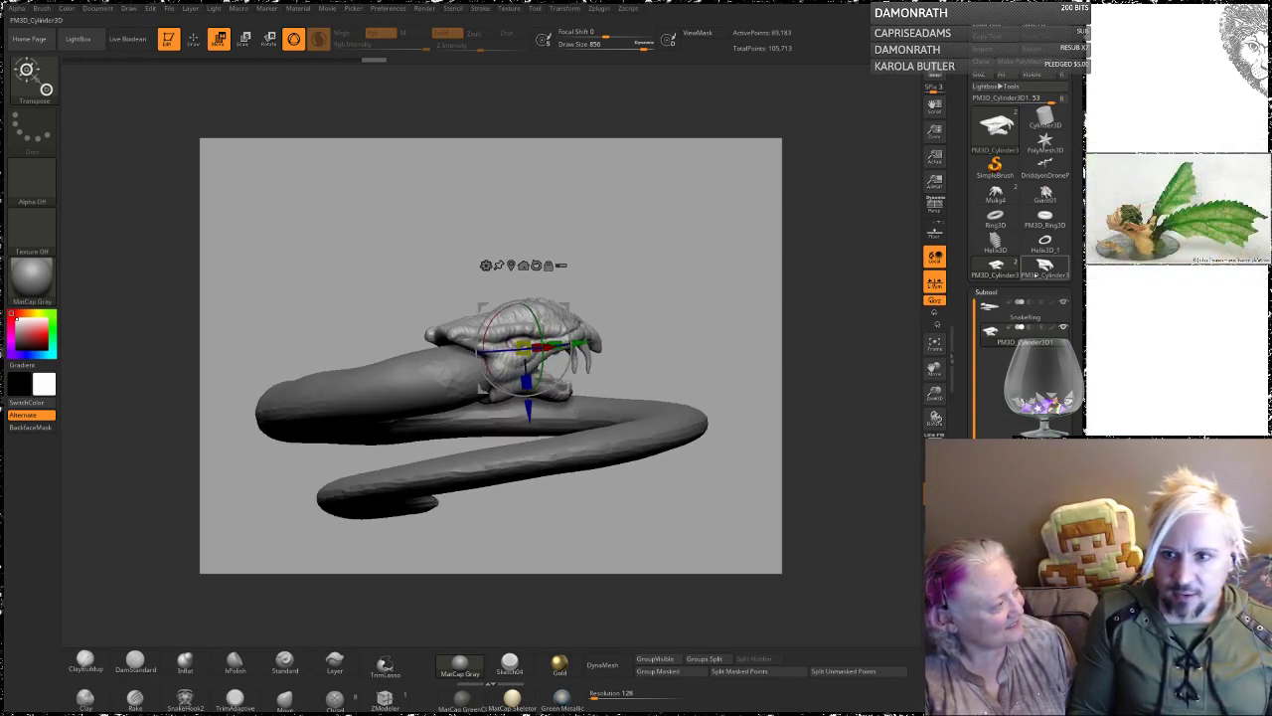
click(1003, 312)
alt+drag(366, 286, 358, 257)
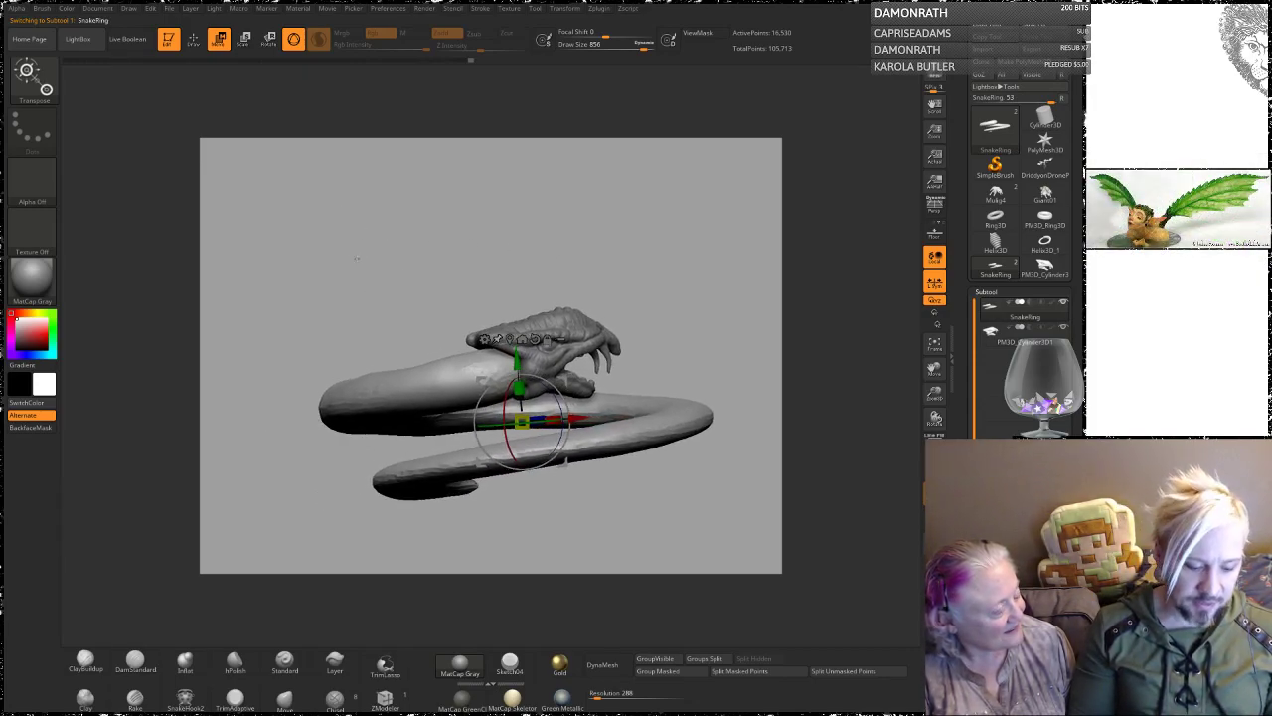
drag(459, 237, 429, 212)
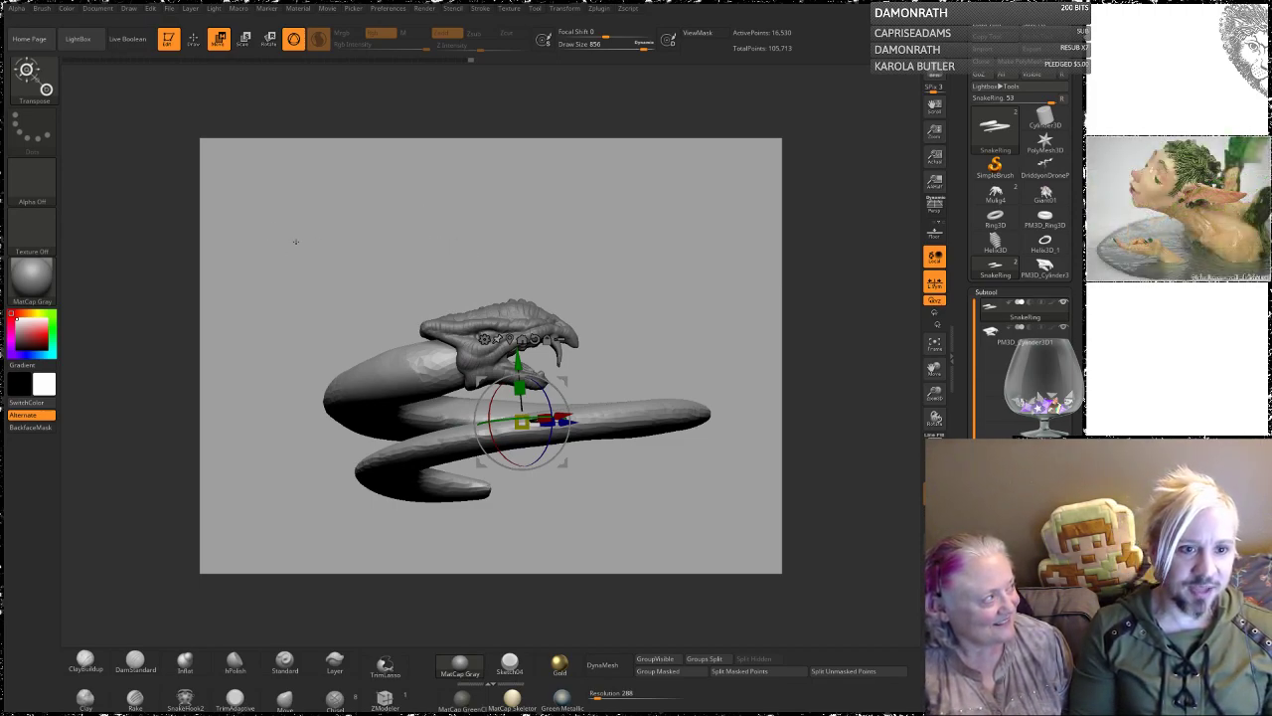
Step: Switch to Draw mode and remesh the coiled body with DynaMesh
key(q)
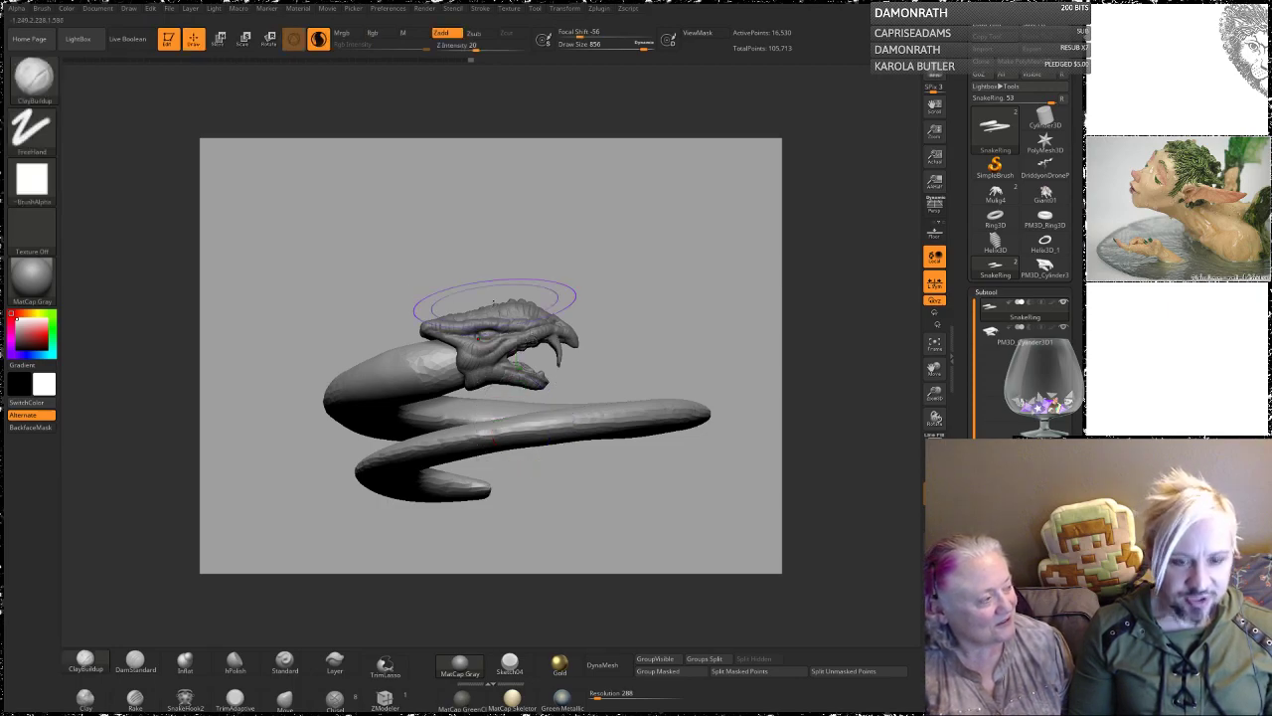
drag(403, 254, 413, 242)
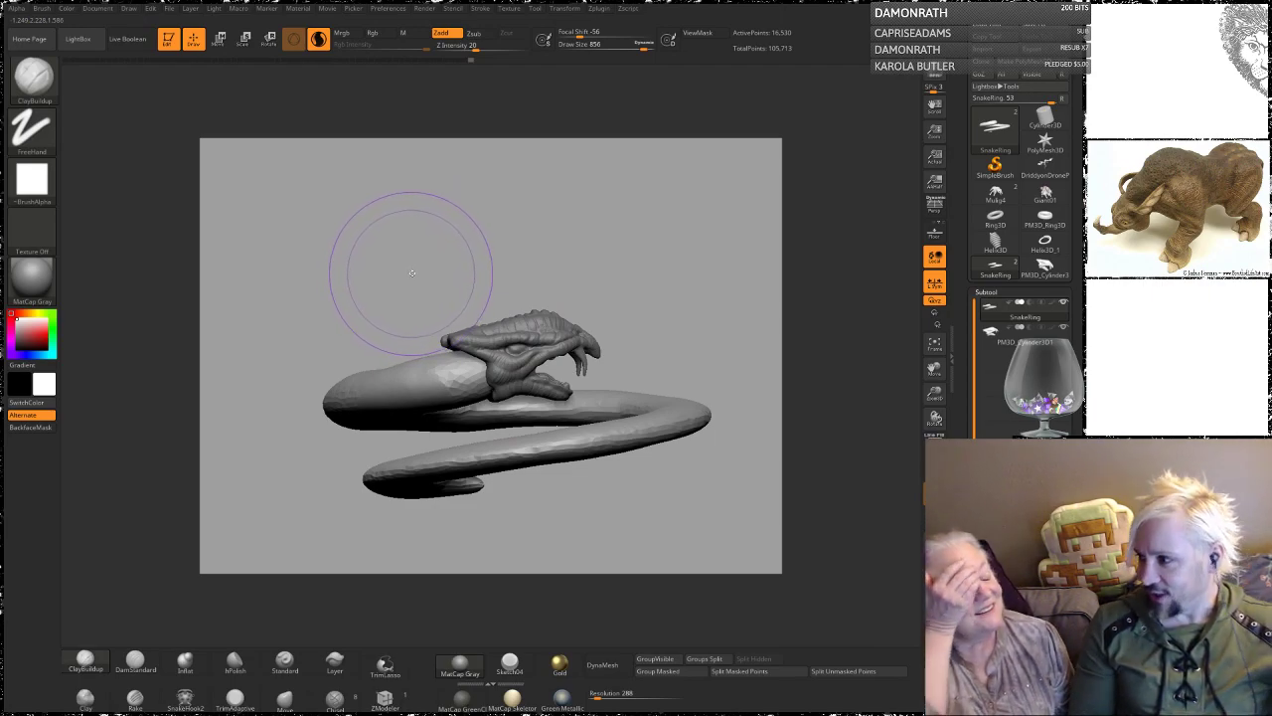
ctrl+drag(402, 248, 437, 284)
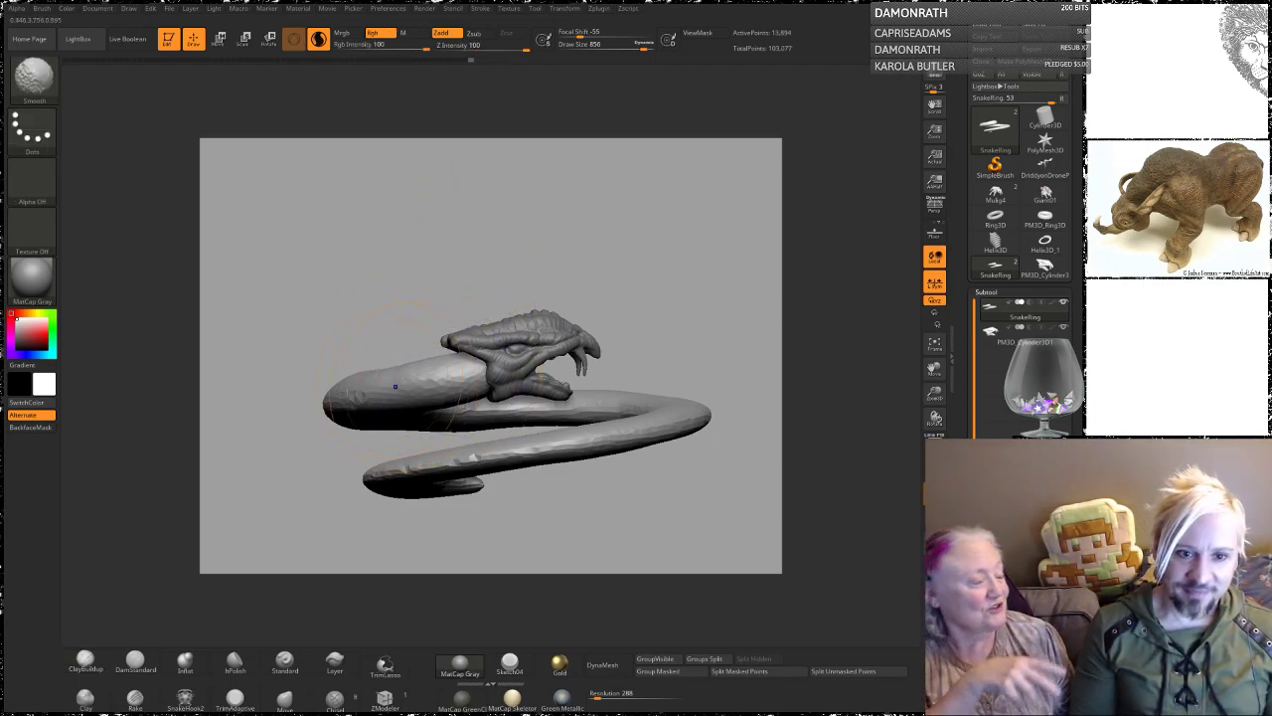
Step: Choose the Move brush, enlarge the draw size to 1000, and smooth the surface of the coiled snake body
mouse_move(372, 230)
mouse_down()
mouse_move(425, 305)
mouse_move(420, 336)
mouse_move(383, 276)
mouse_move(403, 325)
mouse_move(393, 336)
mouse_move(451, 331)
mouse_move(395, 354)
mouse_up()
click(286, 698)
key(space)
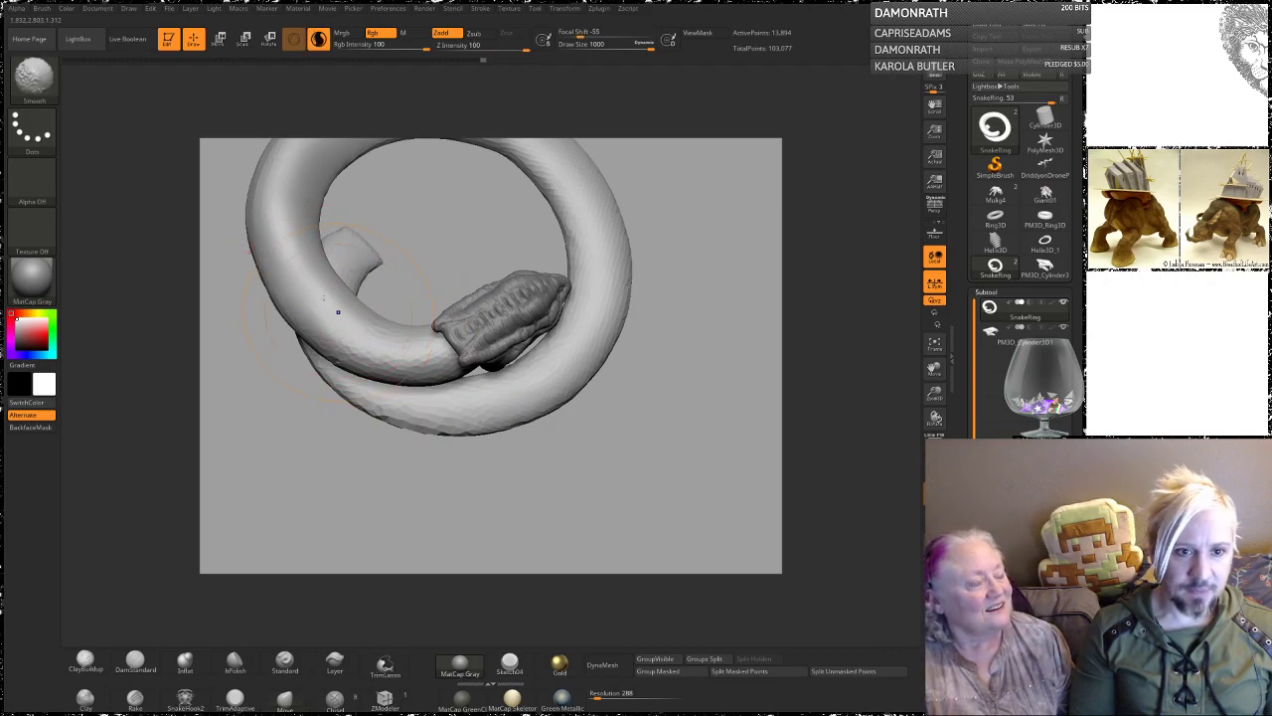
shift+drag(335, 312, 301, 306)
alt+drag(285, 410, 321, 534)
mouse_move(343, 294)
shift+mouse_down()
mouse_move(372, 254)
mouse_move(448, 236)
mouse_move(606, 305)
shift+mouse_up()
key(ctrl+z)
mouse_move(695, 249)
alt+mouse_down()
mouse_move(633, 219)
mouse_move(590, 250)
alt+mouse_up()
key(space)
mouse_move(401, 217)
shift+mouse_down()
mouse_move(491, 378)
mouse_move(469, 427)
mouse_move(437, 453)
shift+mouse_up()
mouse_move(620, 288)
alt+mouse_down()
mouse_move(692, 259)
mouse_move(650, 202)
alt+mouse_up()
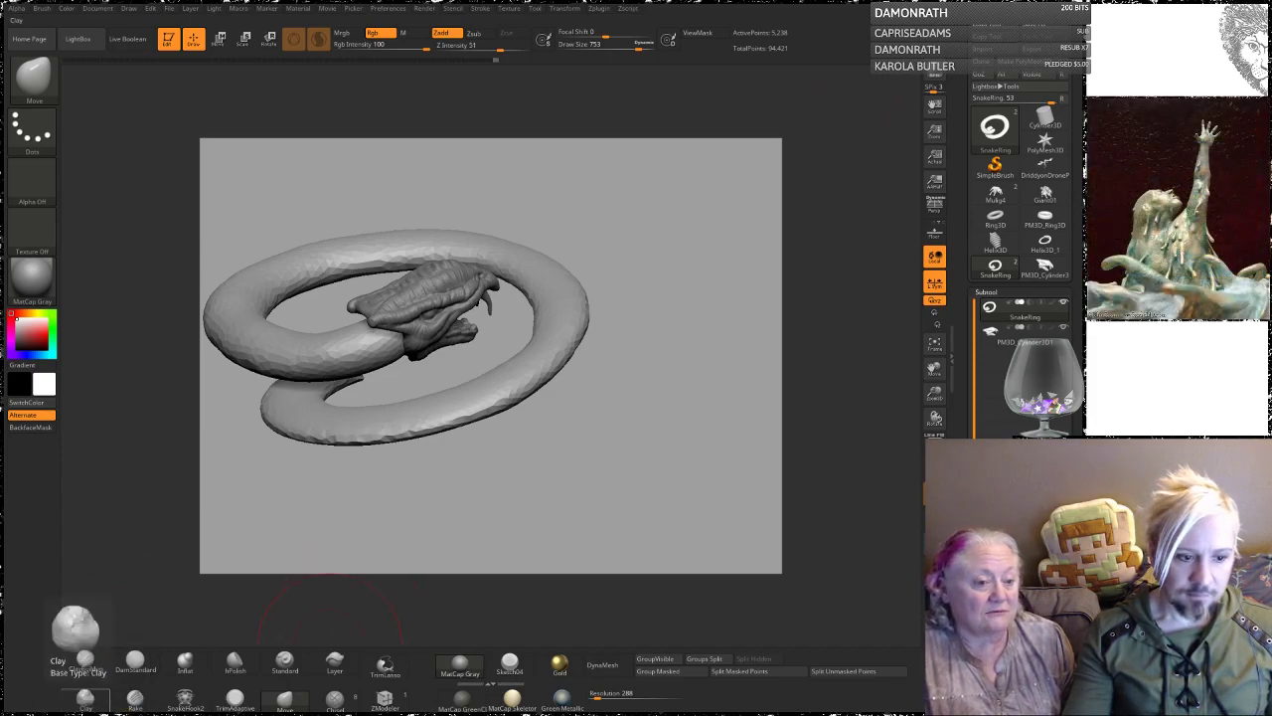
Step: Switch to the Amazon page in the browser and search for "niwa anthology bridges"
mouse_move(93, 713)
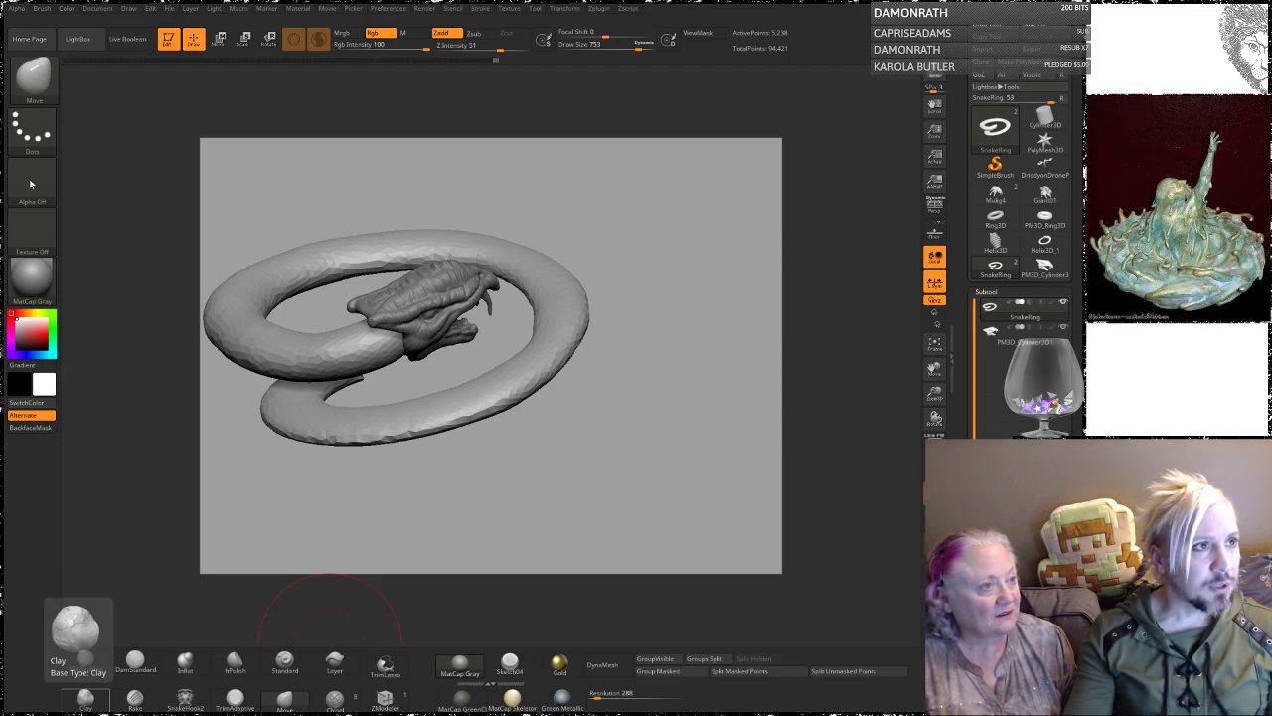
drag(509, 185, 733, 37)
click(496, 130)
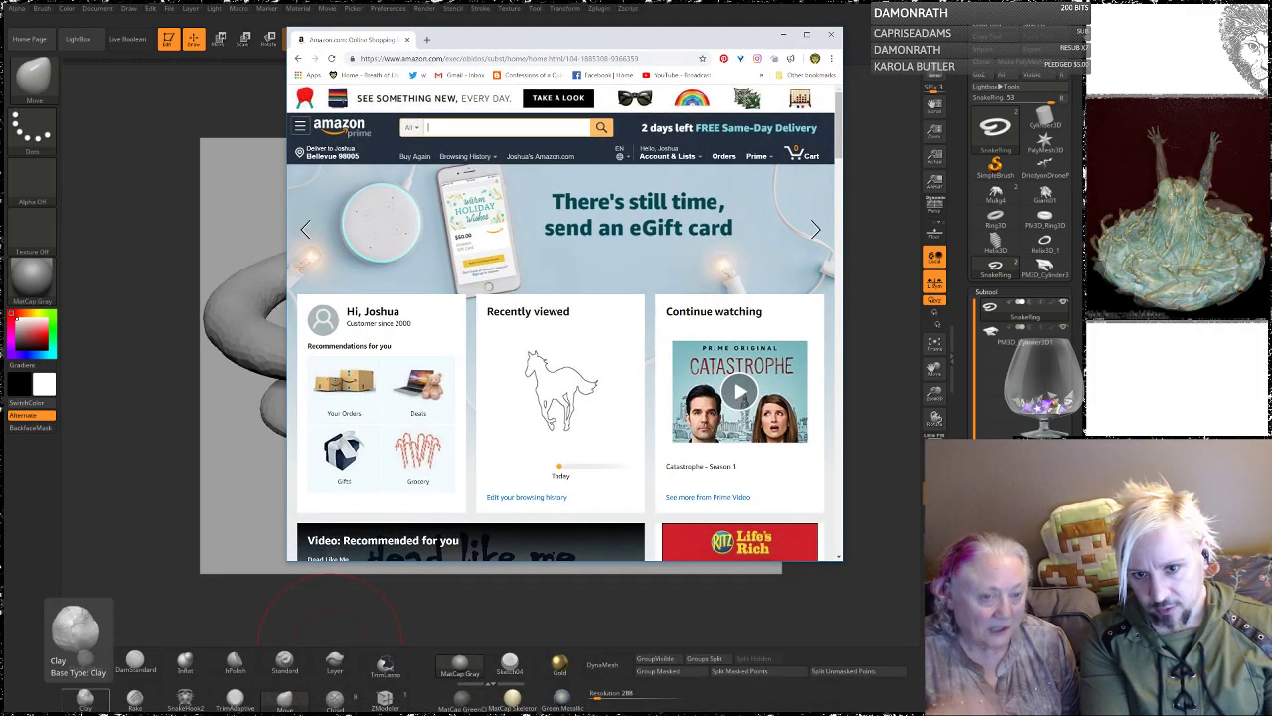
text(niwa)
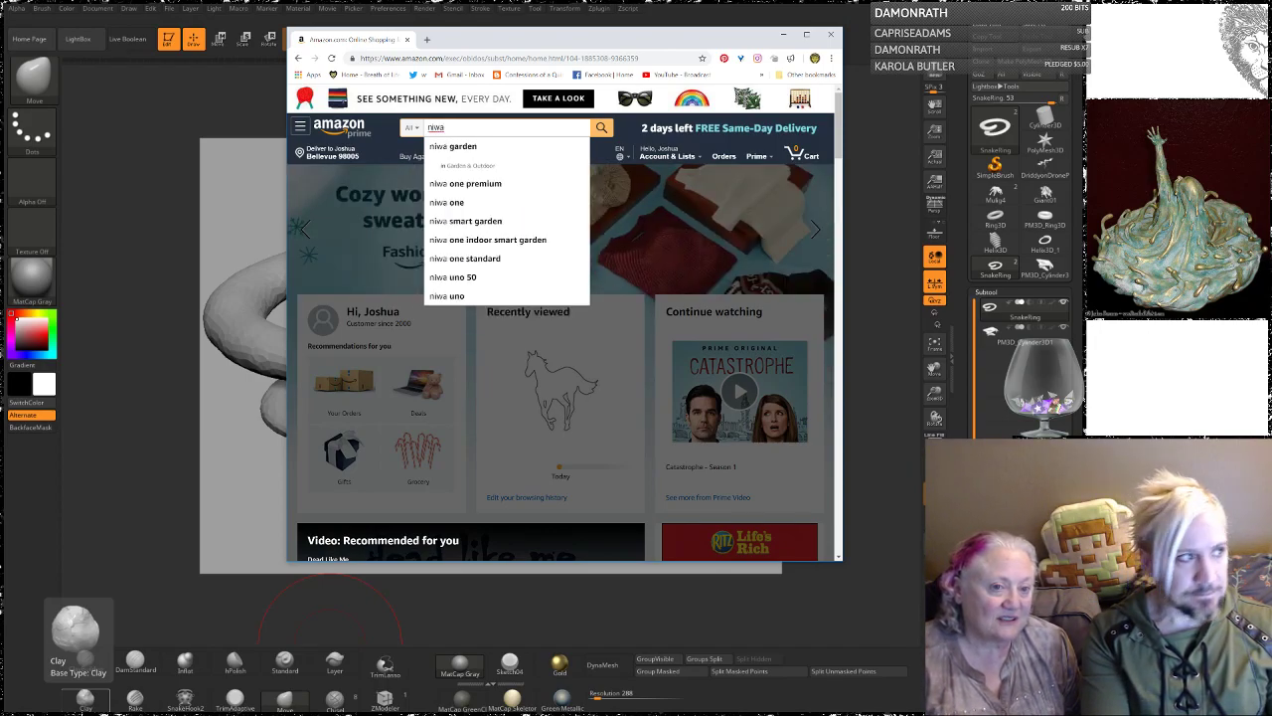
key(alt+Tab)
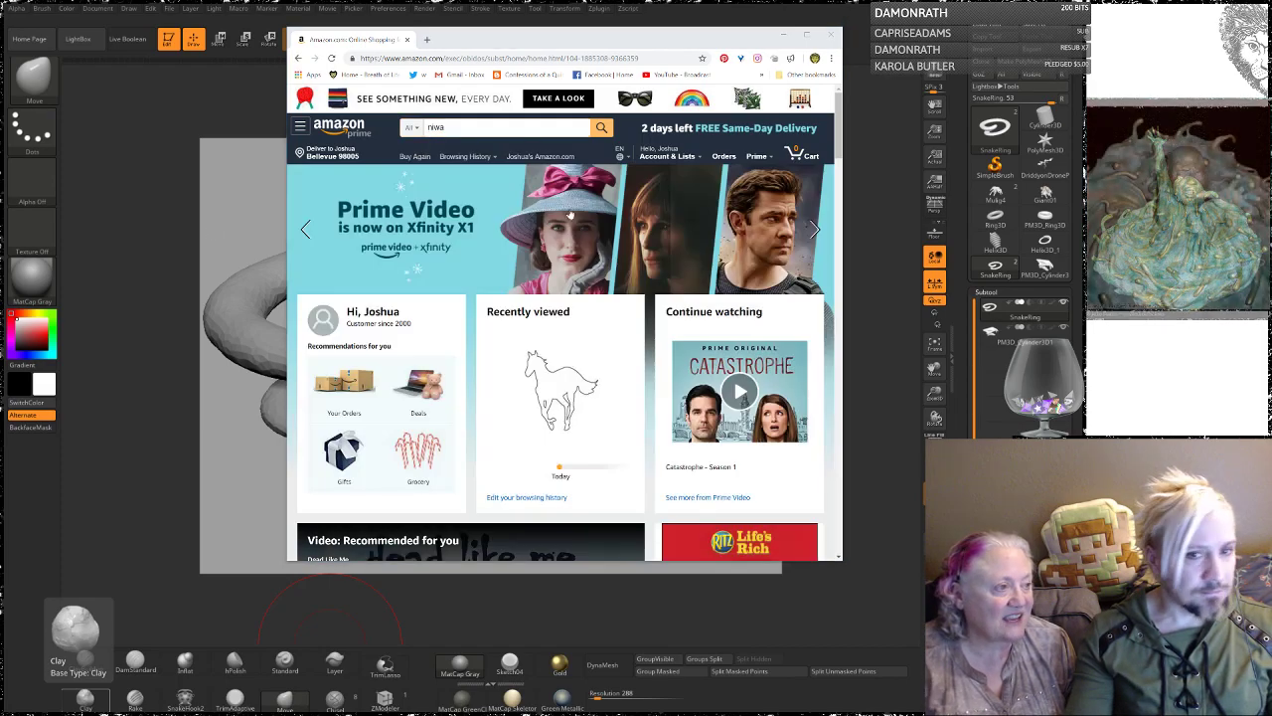
click(446, 127)
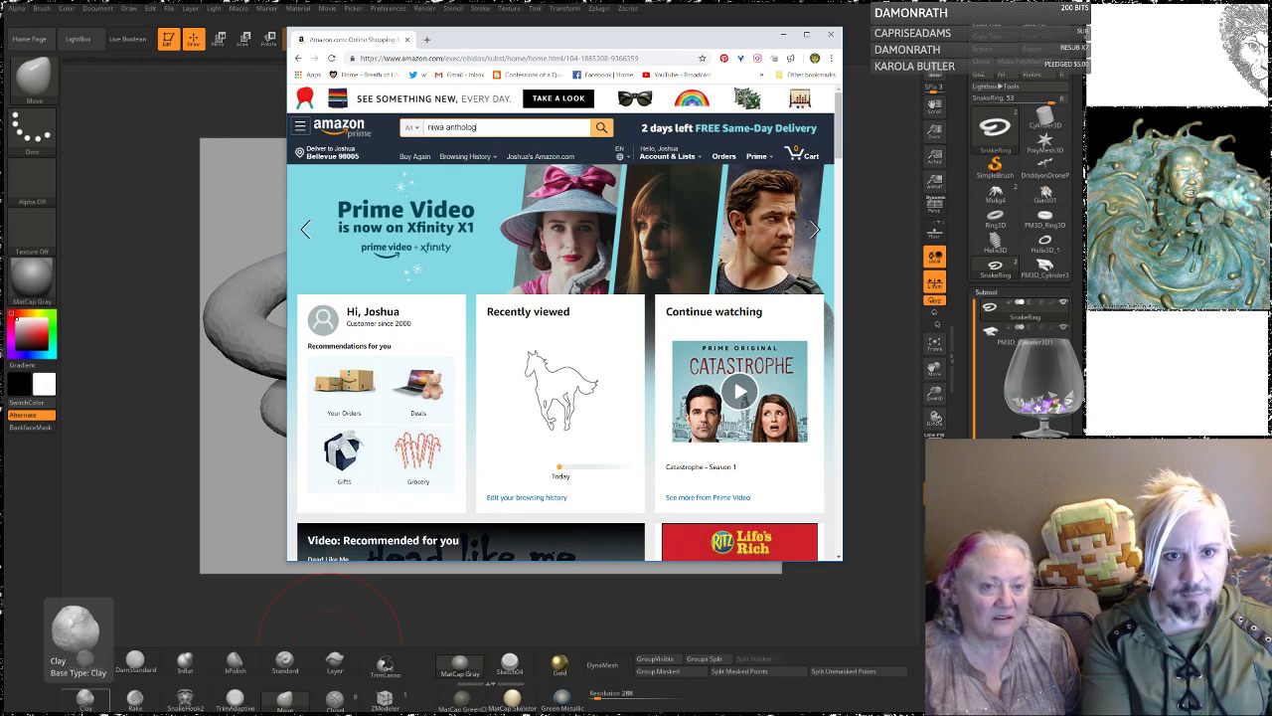
text(idges)
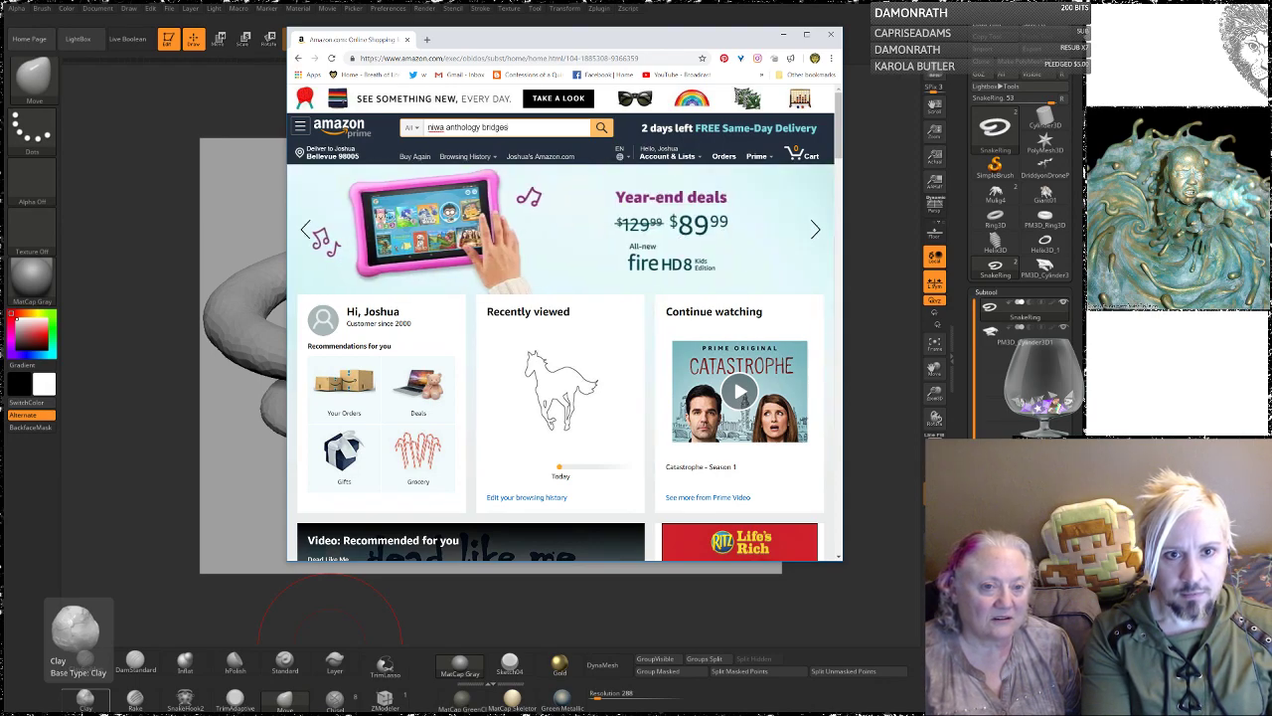
key(Return)
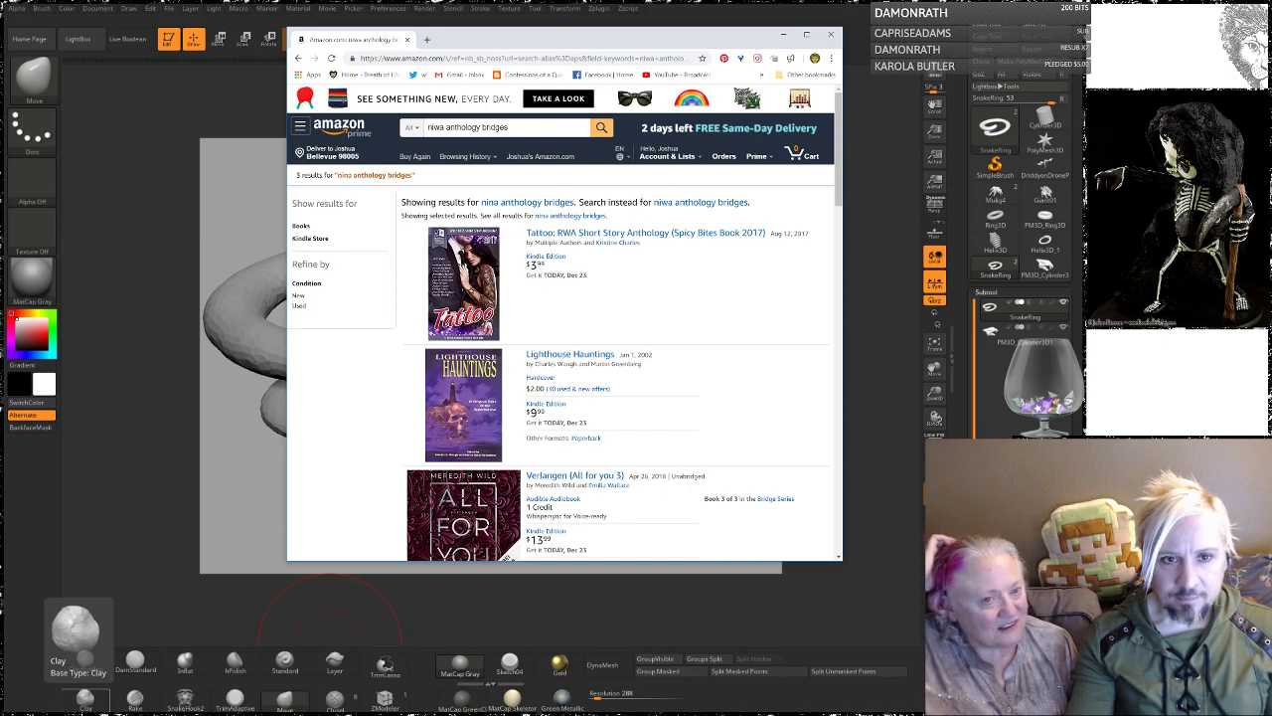
Step: Reposition and lengthen the browser window to look through the listed books
drag(720, 29, 728, 1)
scroll(615, 486, down, 2)
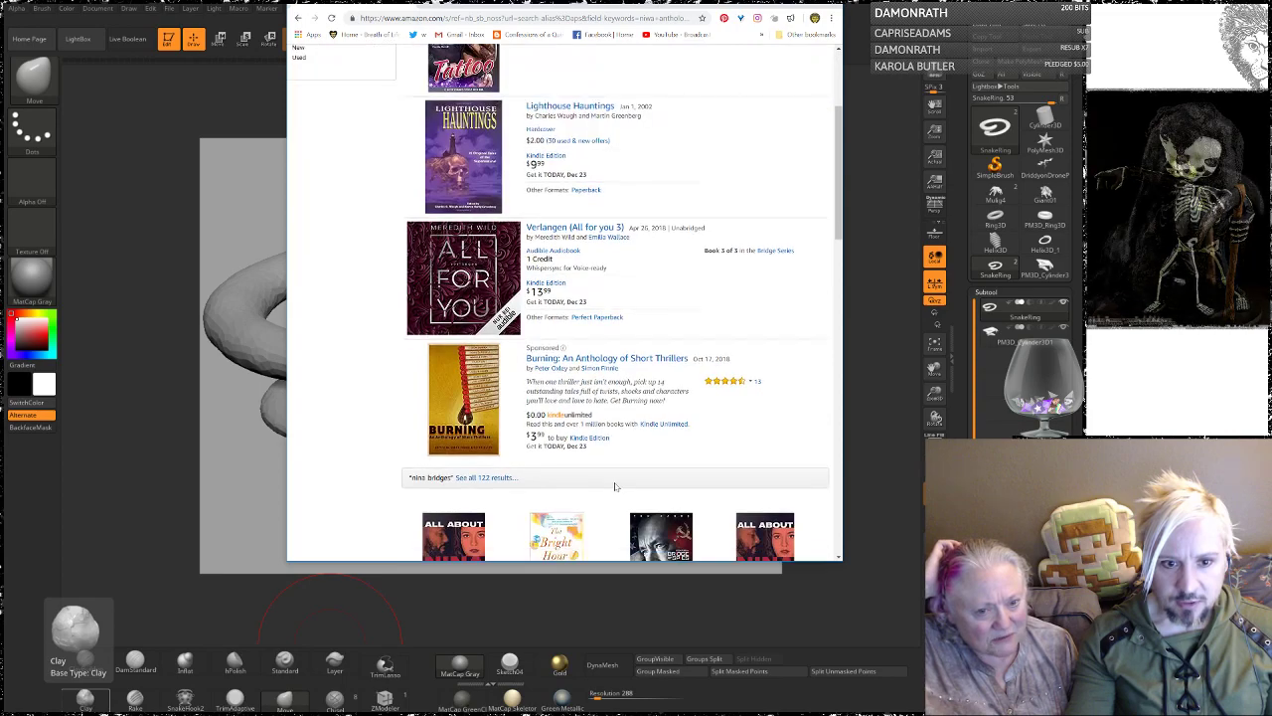
scroll(615, 486, down, 1)
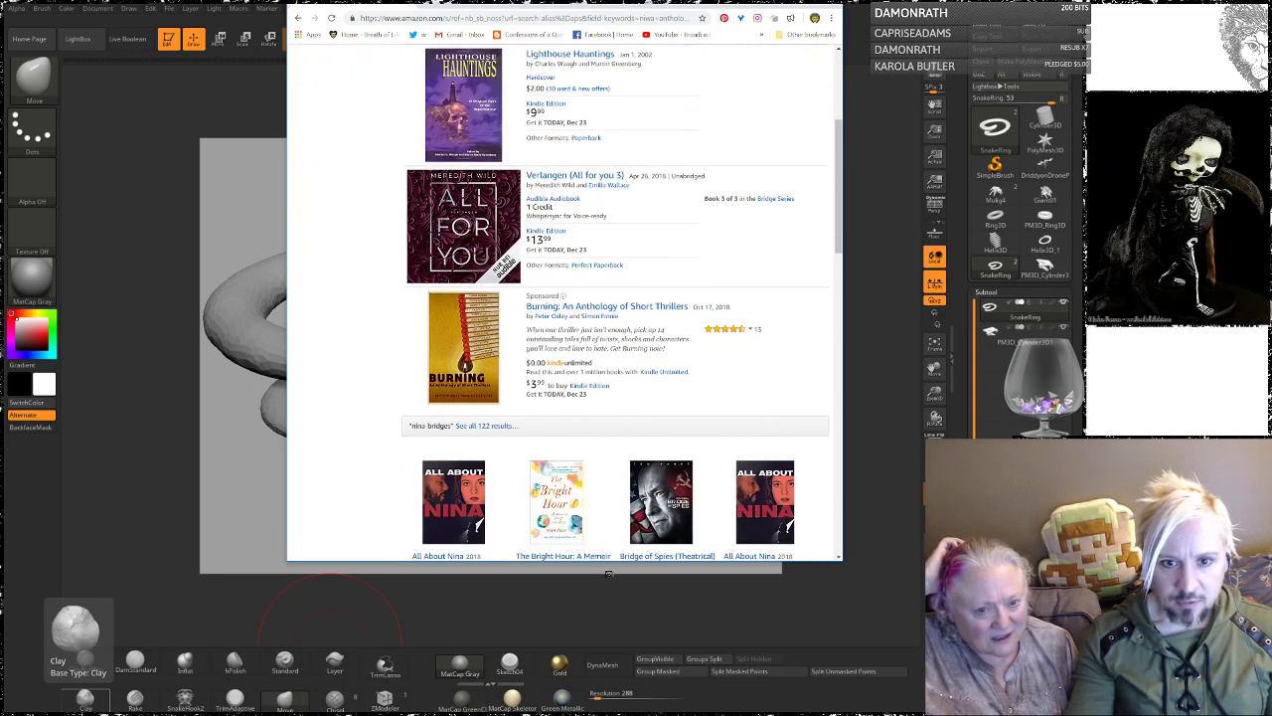
drag(612, 563, 624, 693)
scroll(625, 688, down, 2)
scroll(556, 588, up, 5)
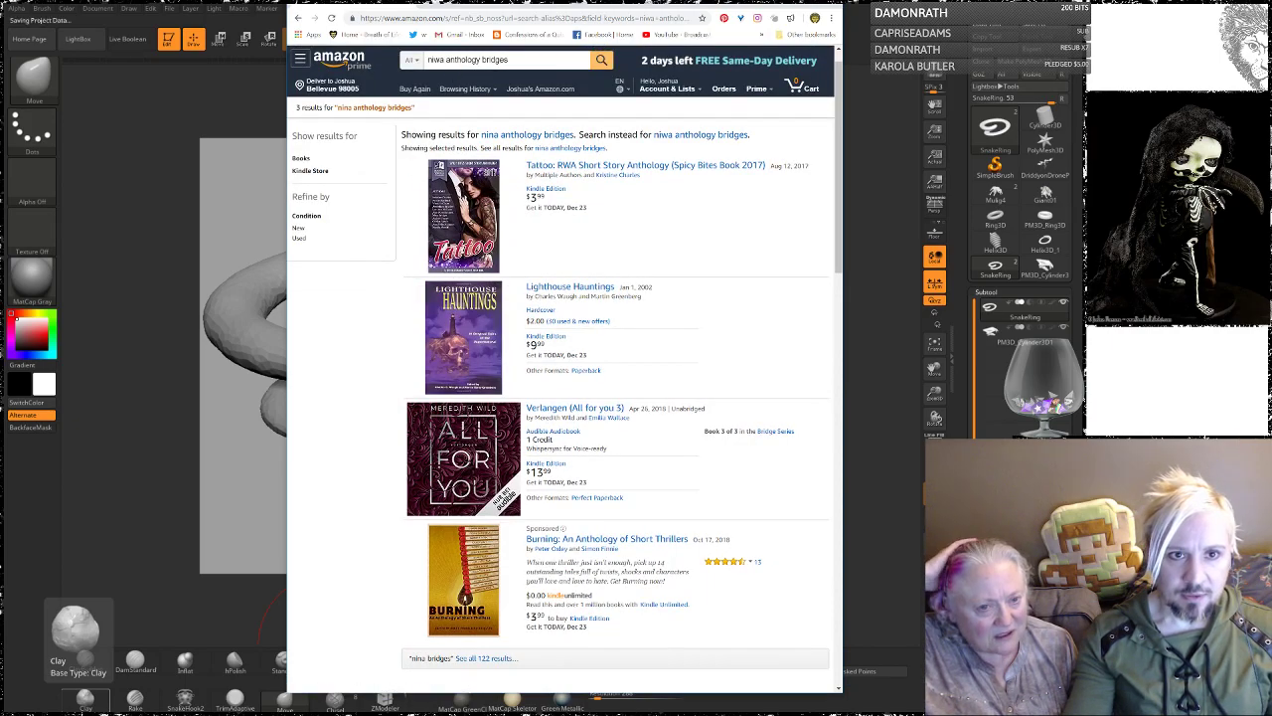
Step: Replace "niwa" with the full association name and search for "northwest independent writers association anthology bridges"
double_click(436, 60)
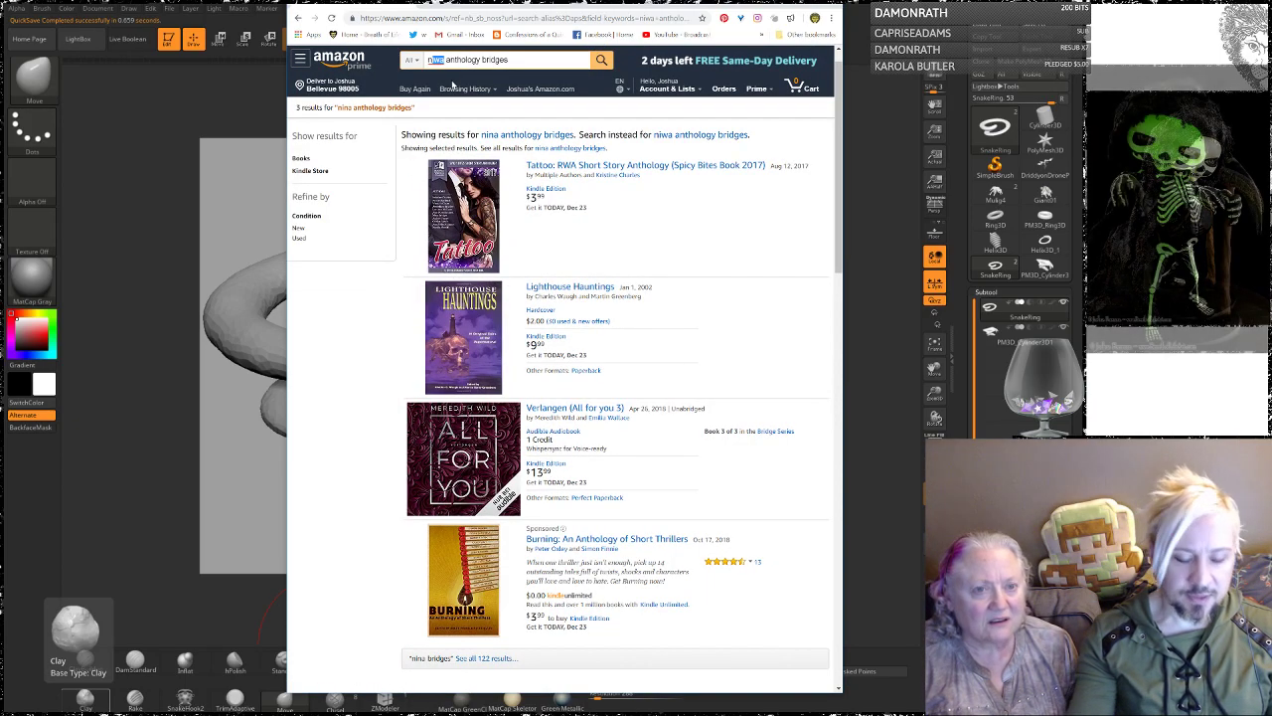
text(hothwest)
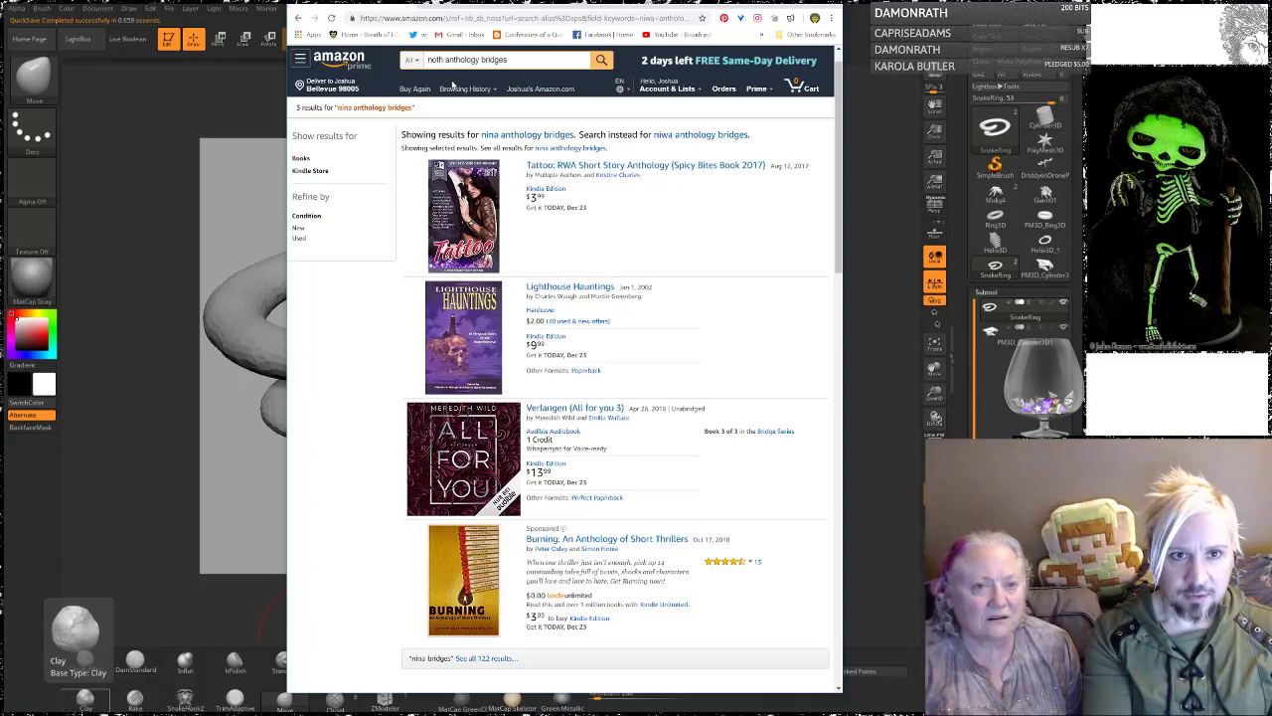
text( independant)
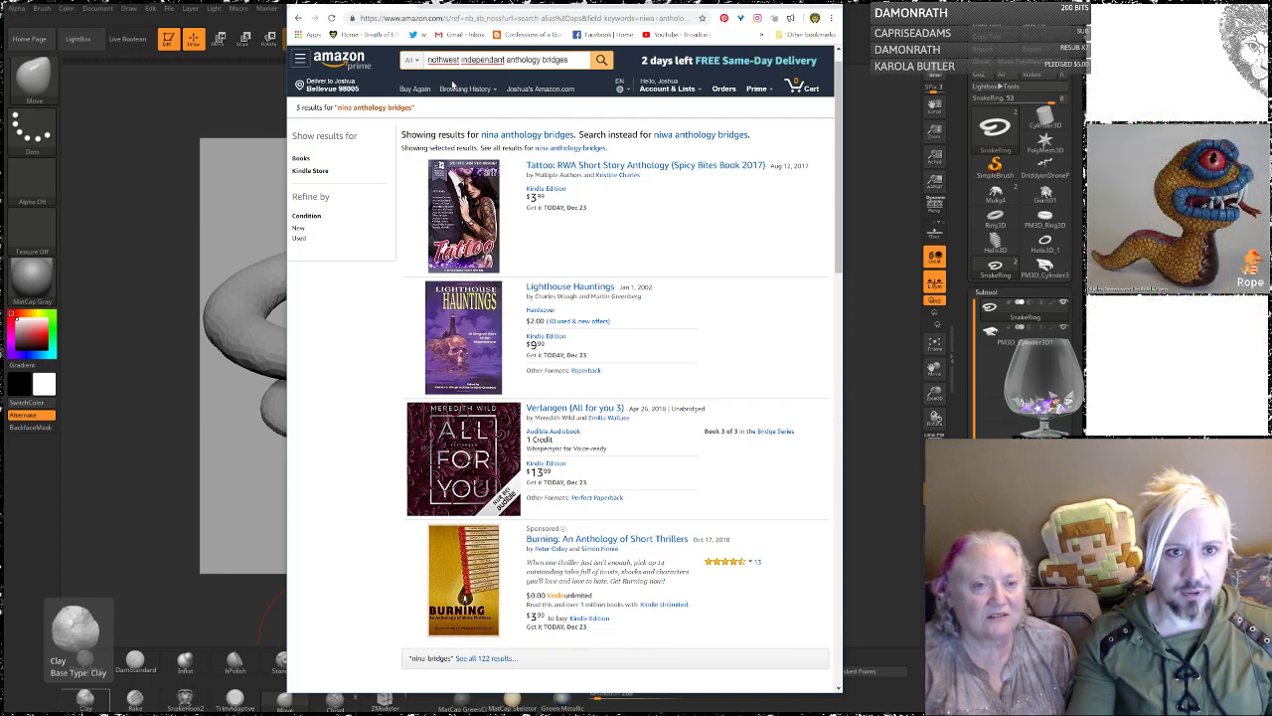
text(r)
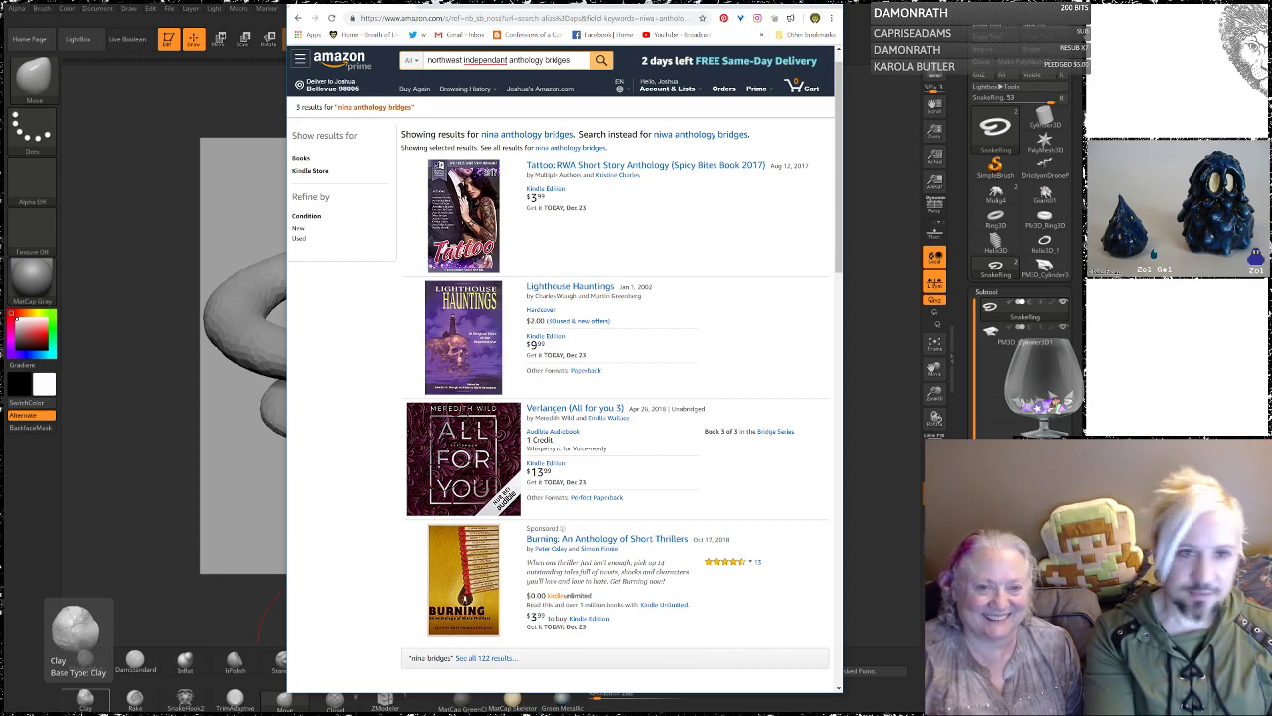
text(writers)
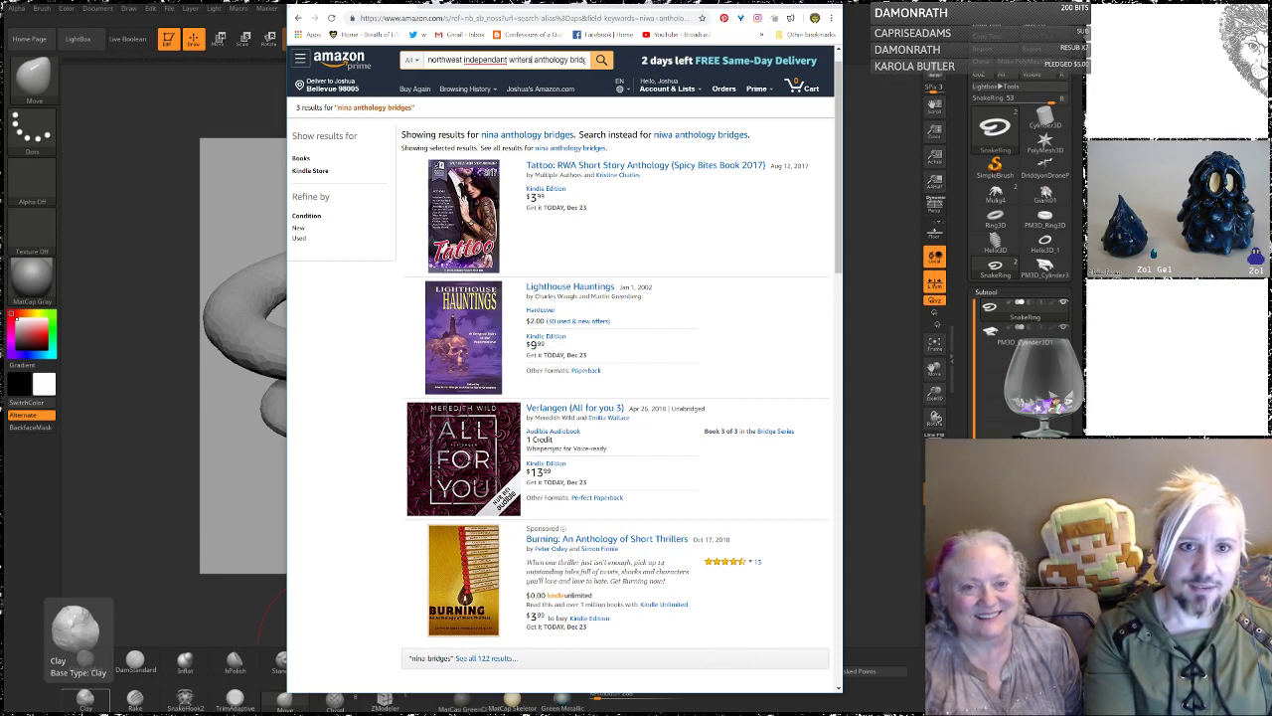
text( assoc)
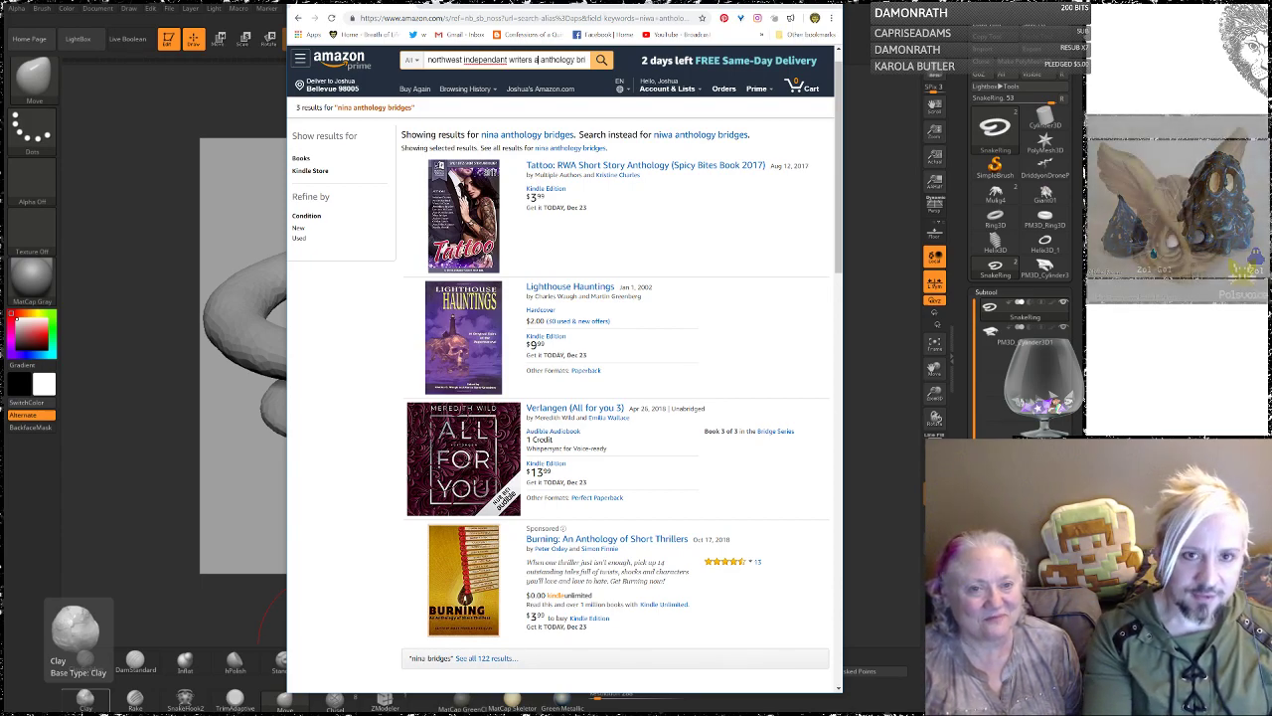
text(on)
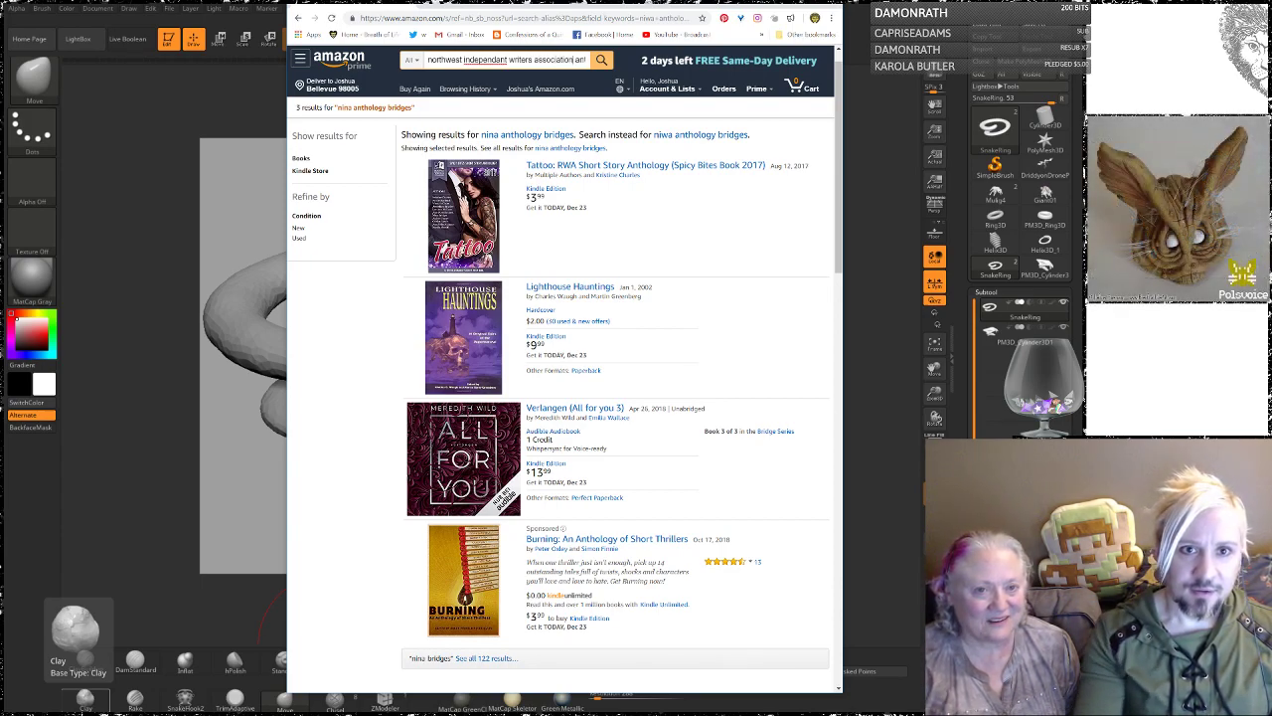
right_click(492, 59)
click(499, 67)
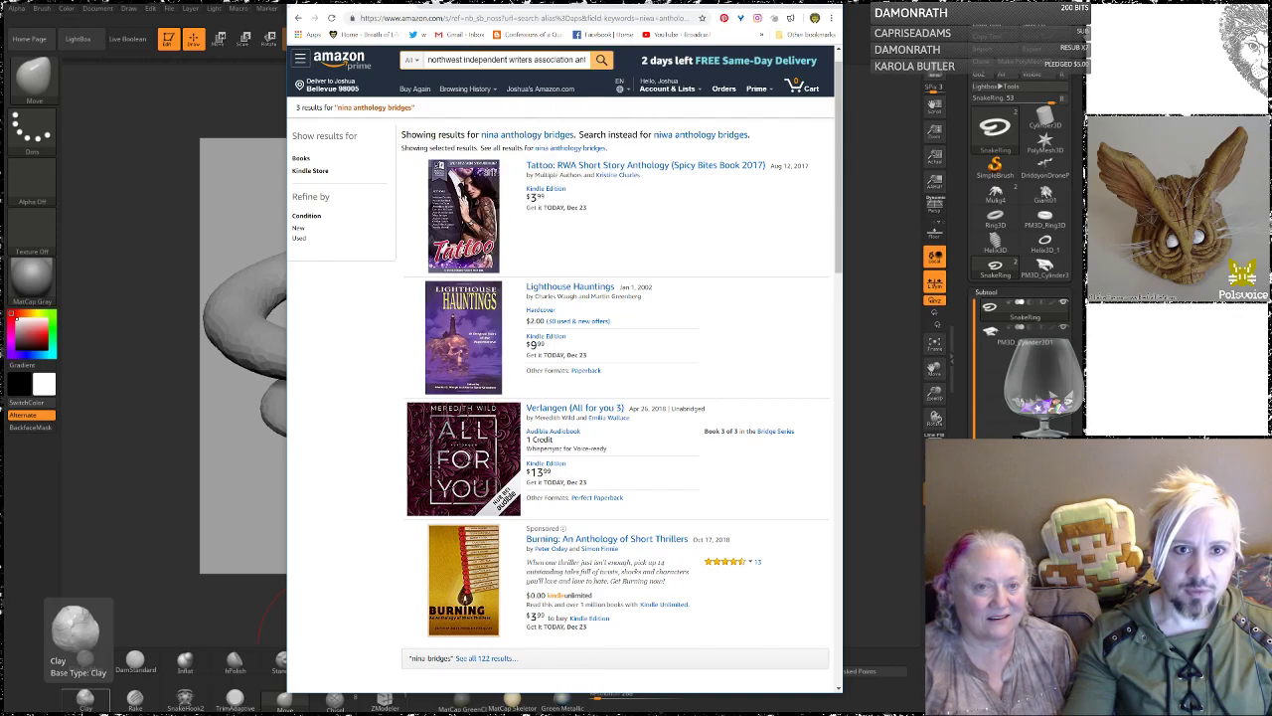
click(601, 60)
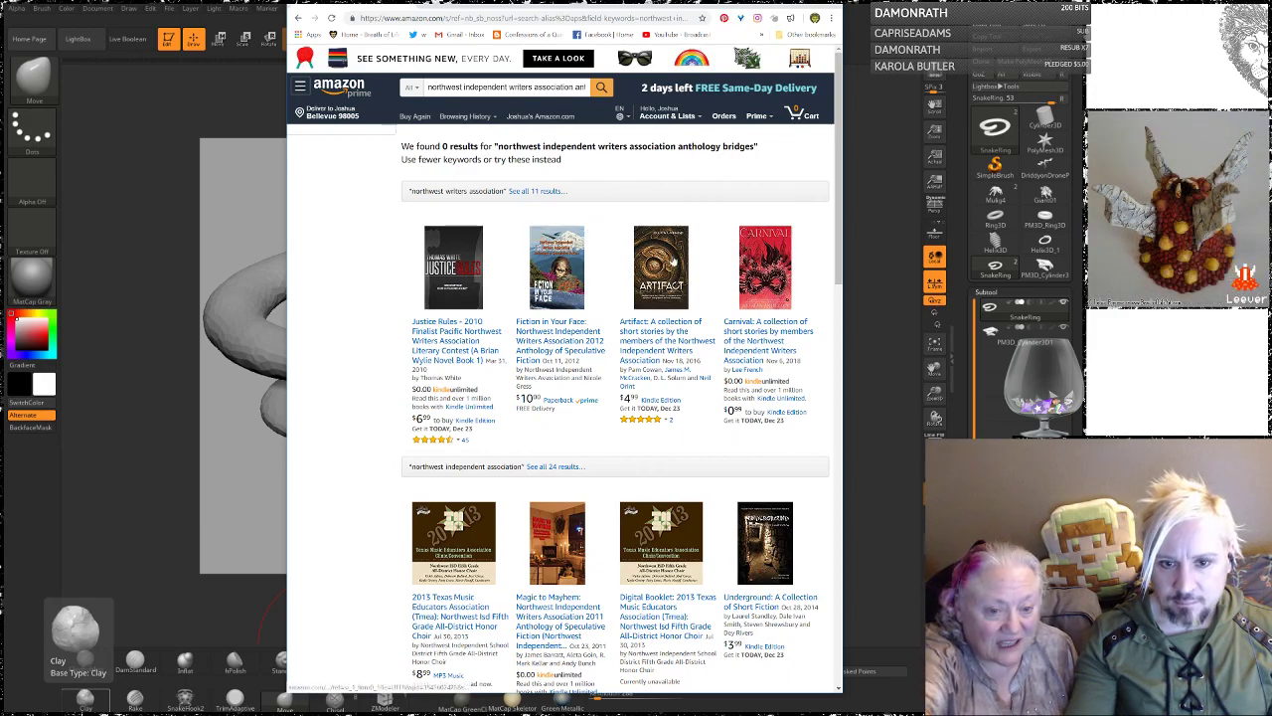
Step: Open the product page of the book "Artifact: A collection of short stories" and expand its full description
right_click(667, 327)
click(645, 330)
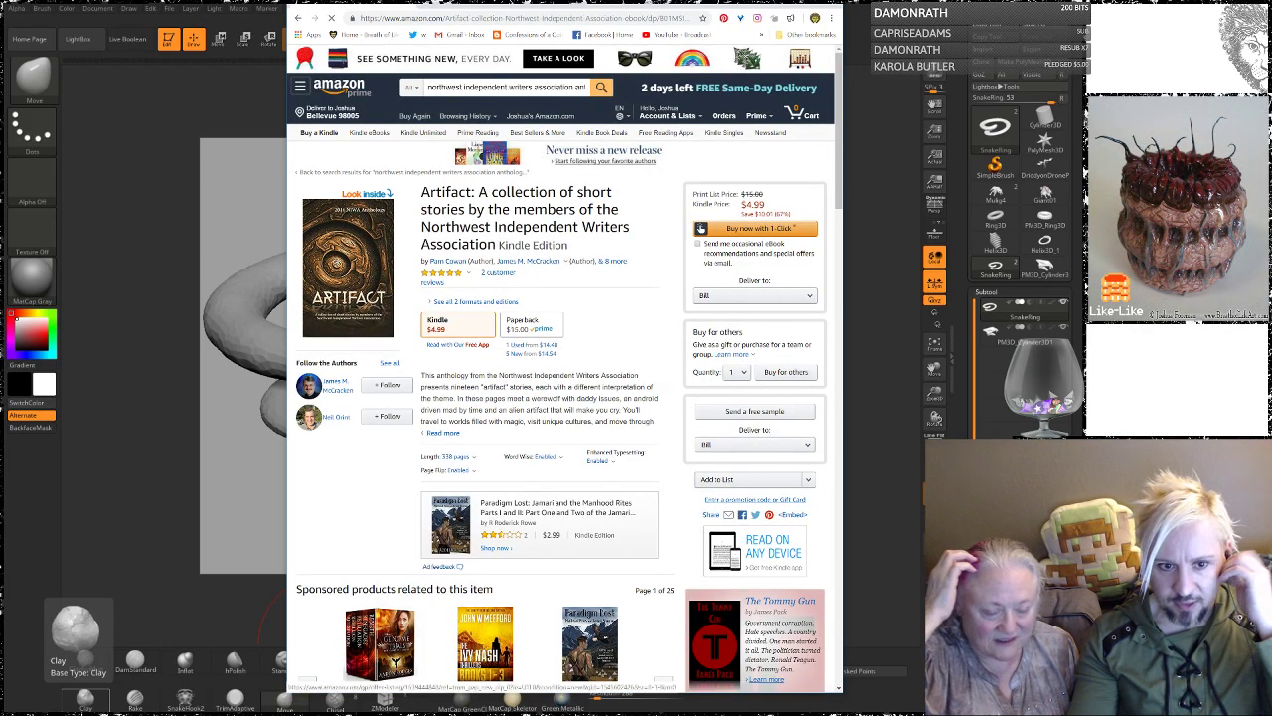
click(454, 434)
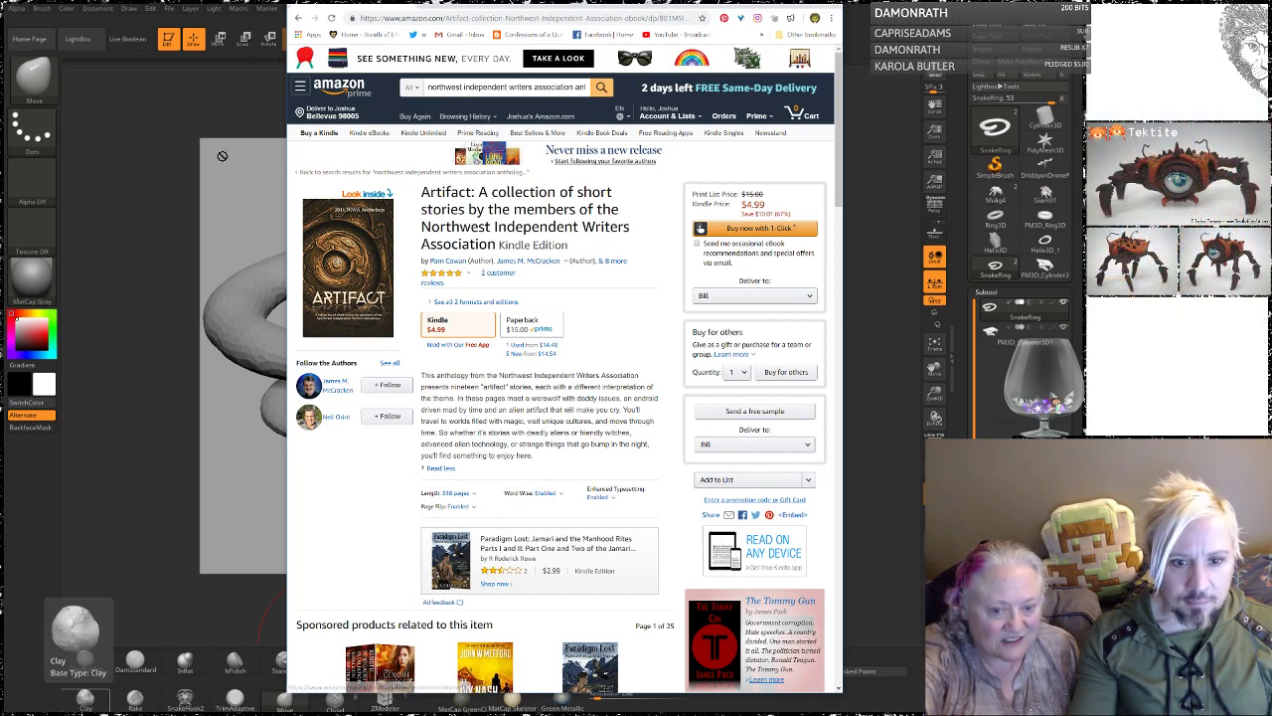
Step: Examine the Artifact book's page, including its product details, author list and customer reviews
scroll(500, 467, down, 1)
scroll(500, 467, down, 1)
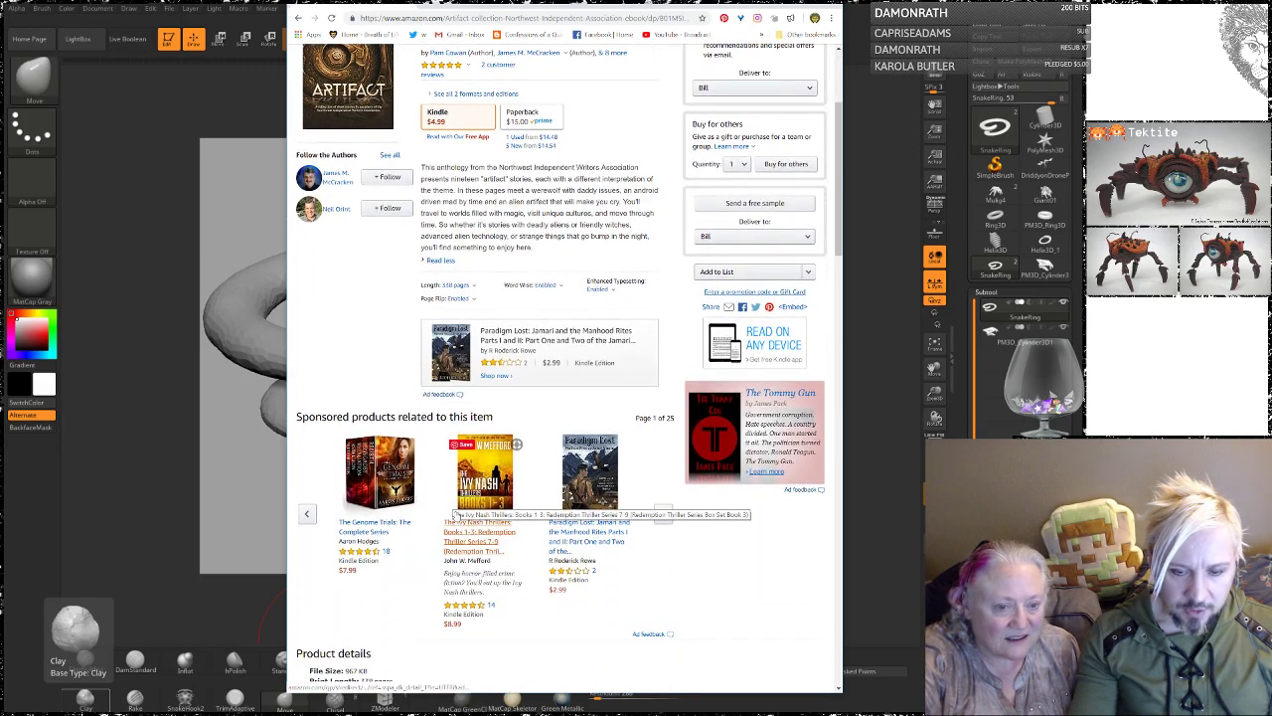
scroll(452, 344, down, 6)
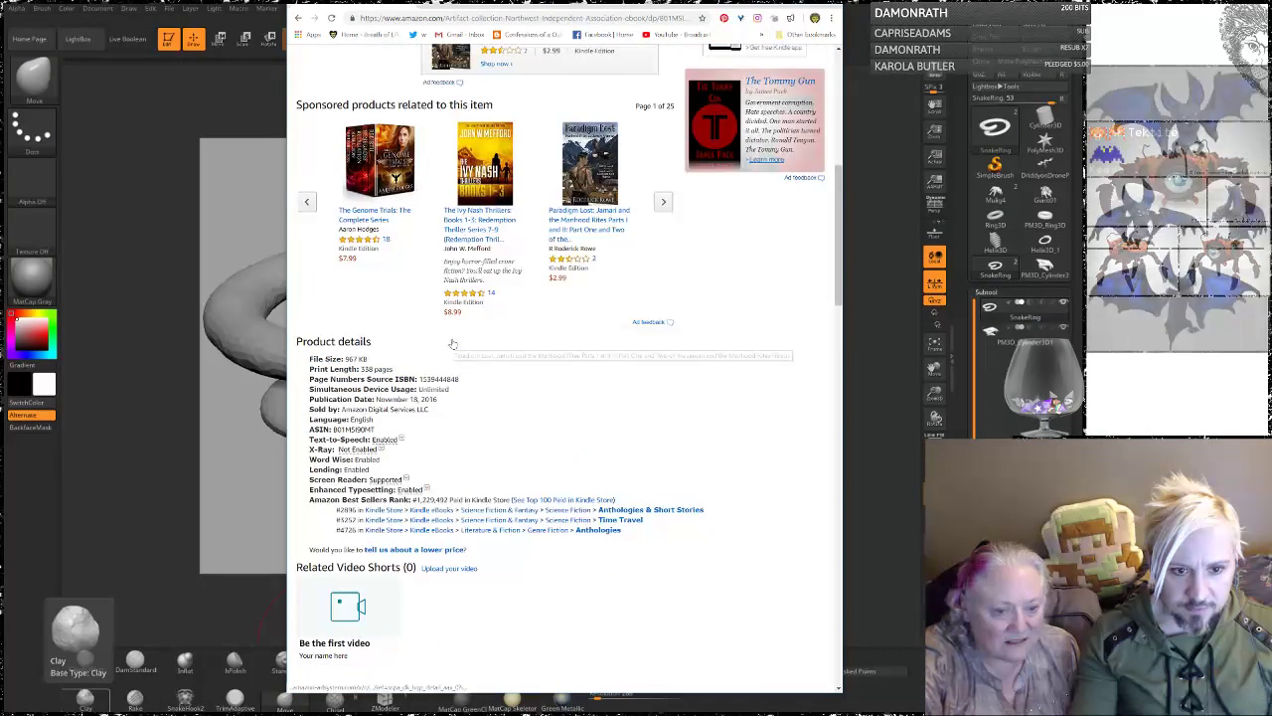
scroll(452, 344, down, 2)
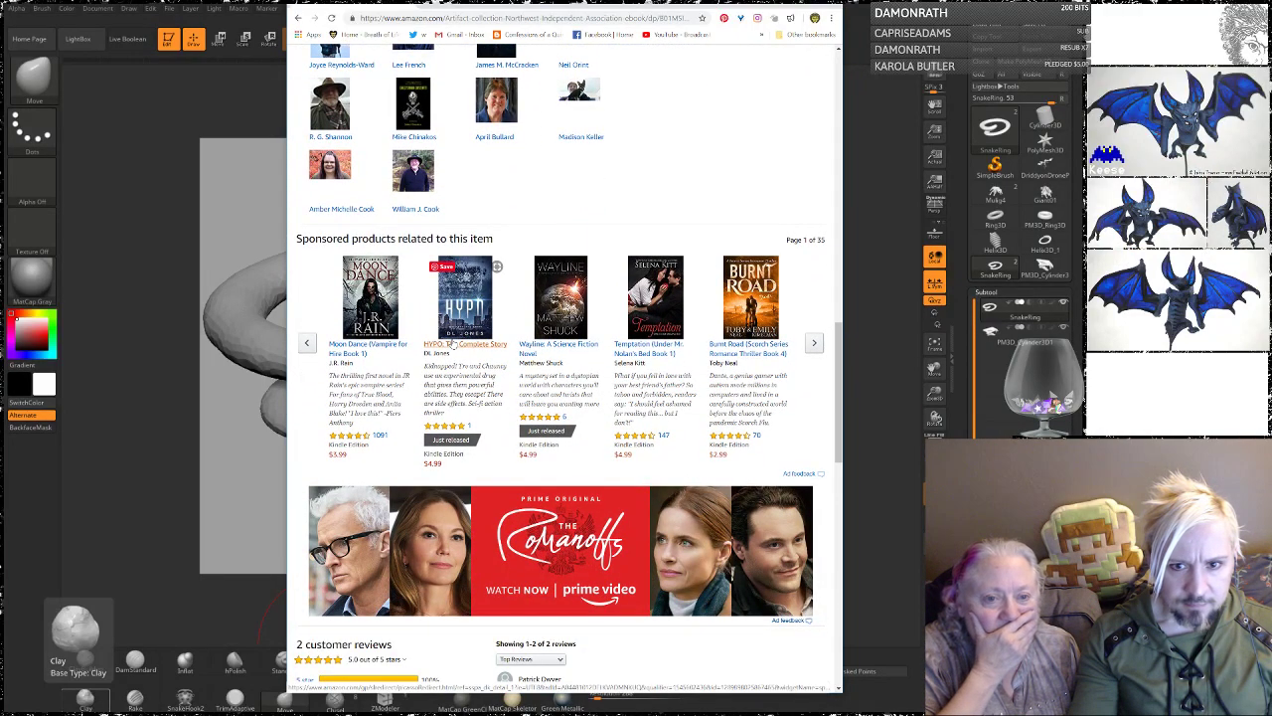
scroll(452, 344, down, 1)
scroll(452, 344, down, 3)
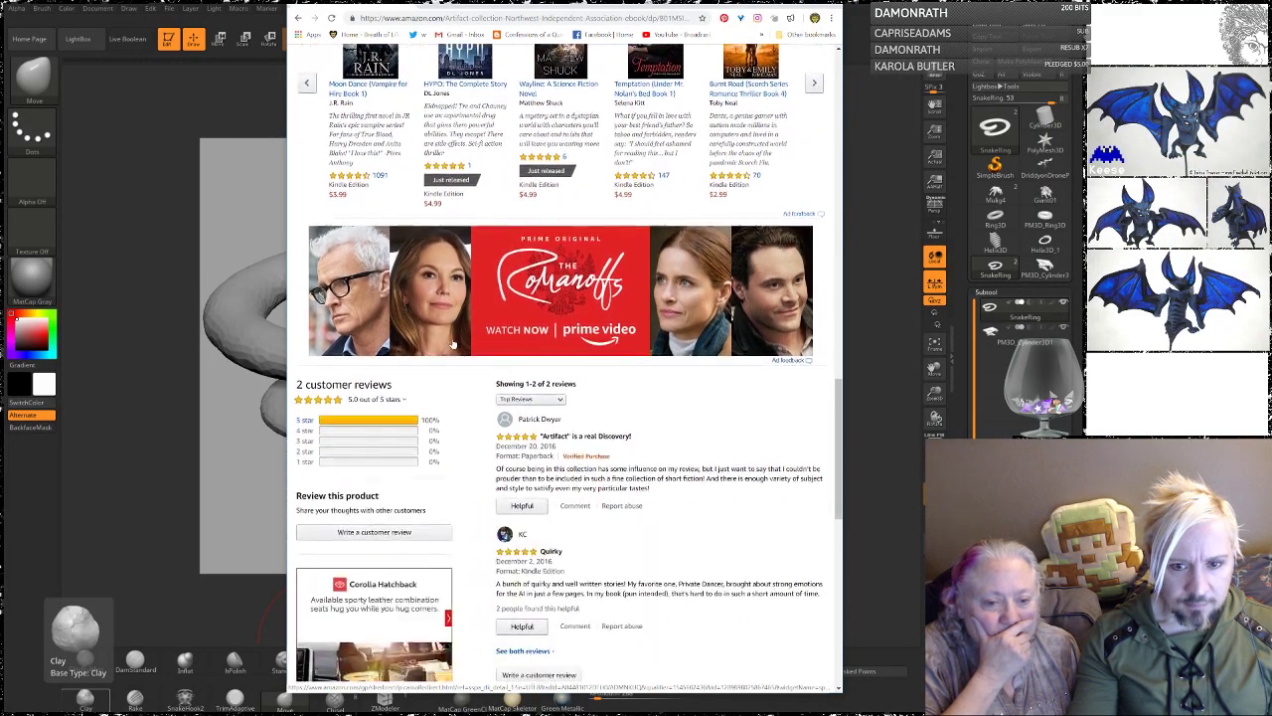
scroll(452, 344, down, 1)
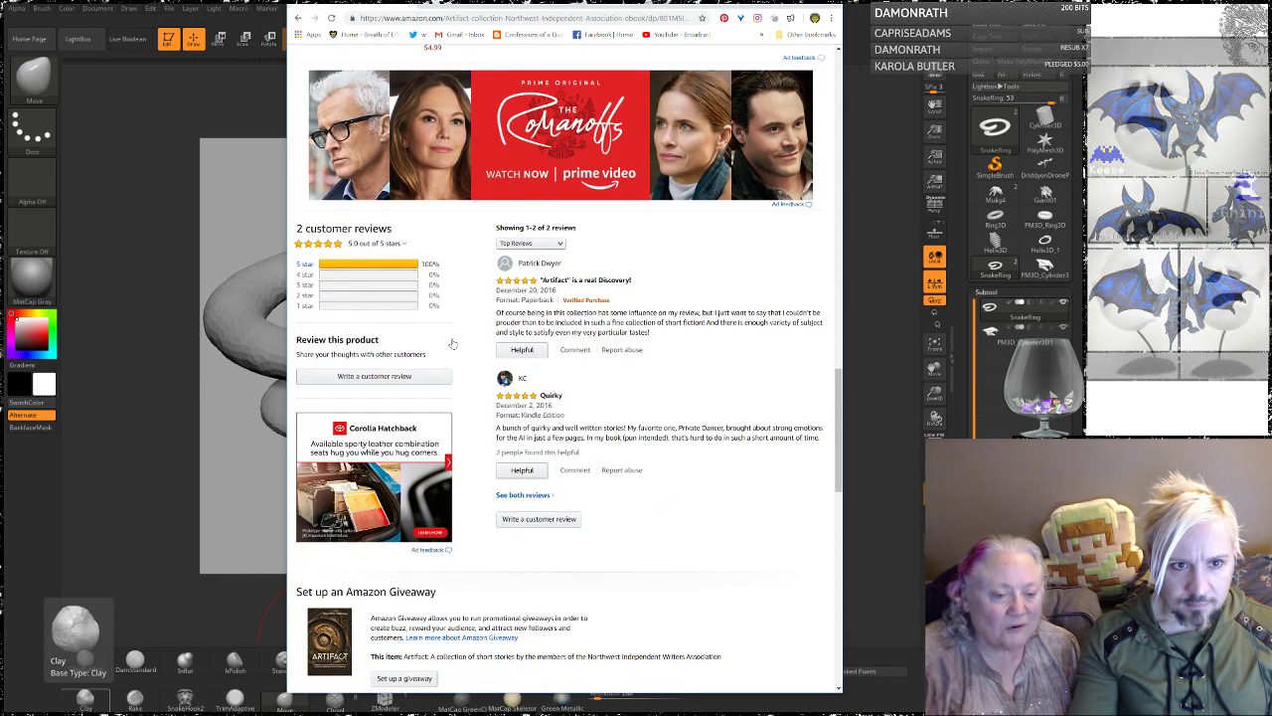
scroll(452, 344, down, 2)
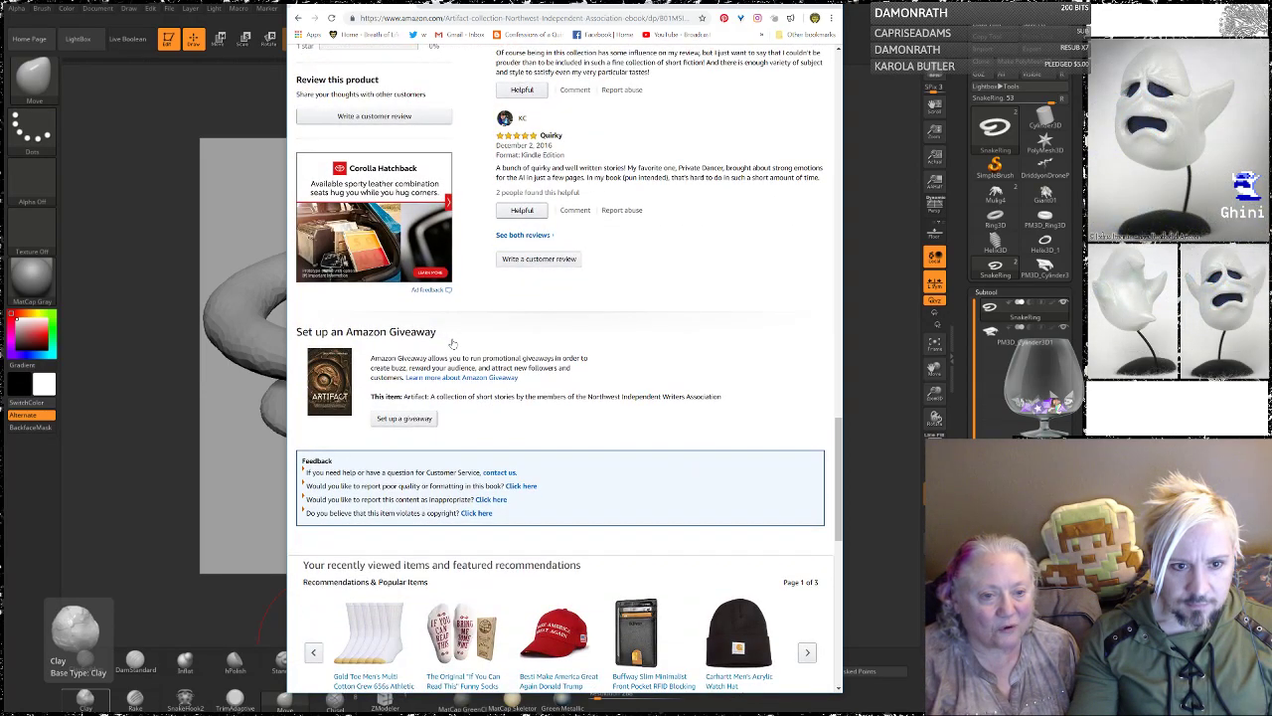
scroll(453, 344, down, 3)
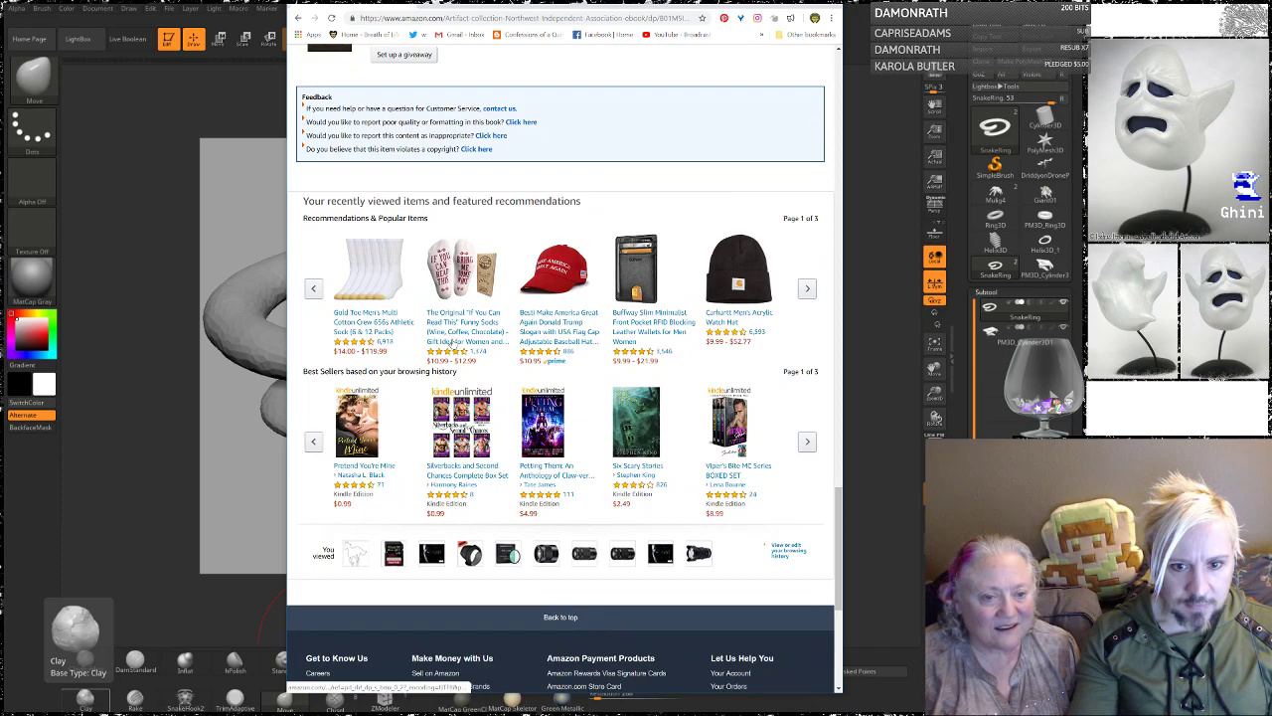
scroll(452, 344, up, 15)
scroll(453, 344, up, 12)
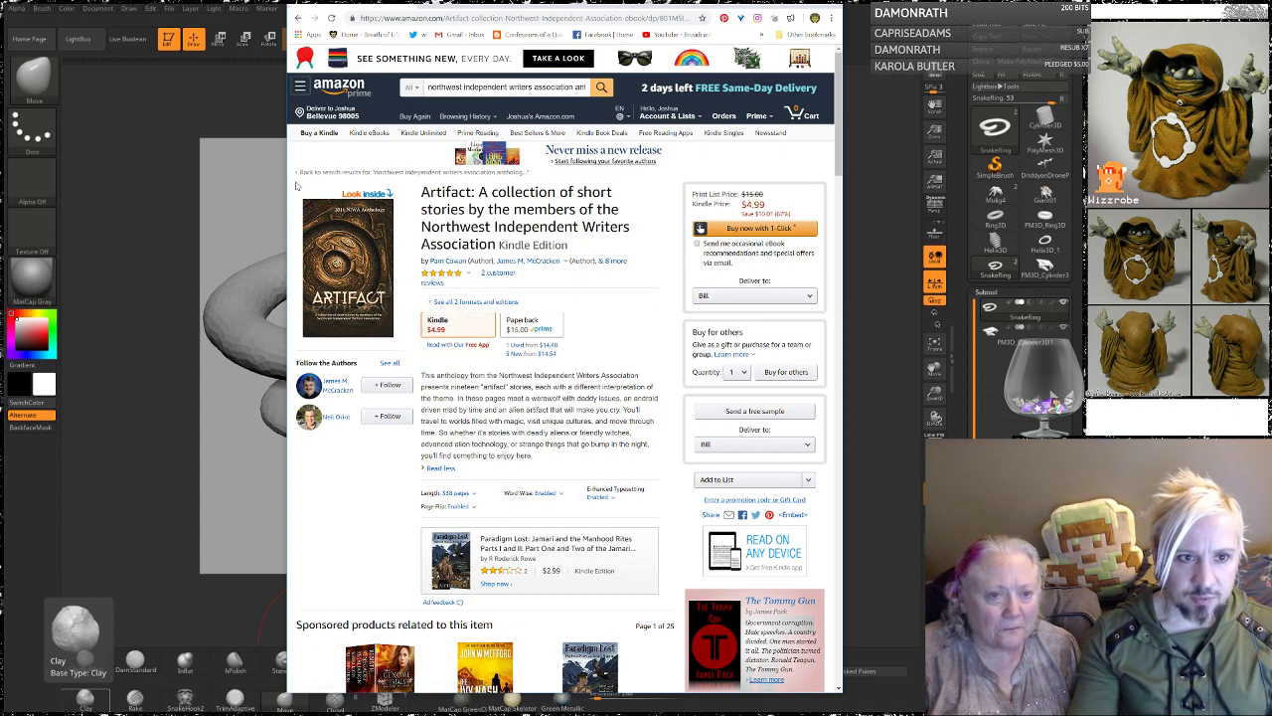
Step: Widen the browser window, append "a collection of short stories" to the query and search again
drag(284, 176, 98, 176)
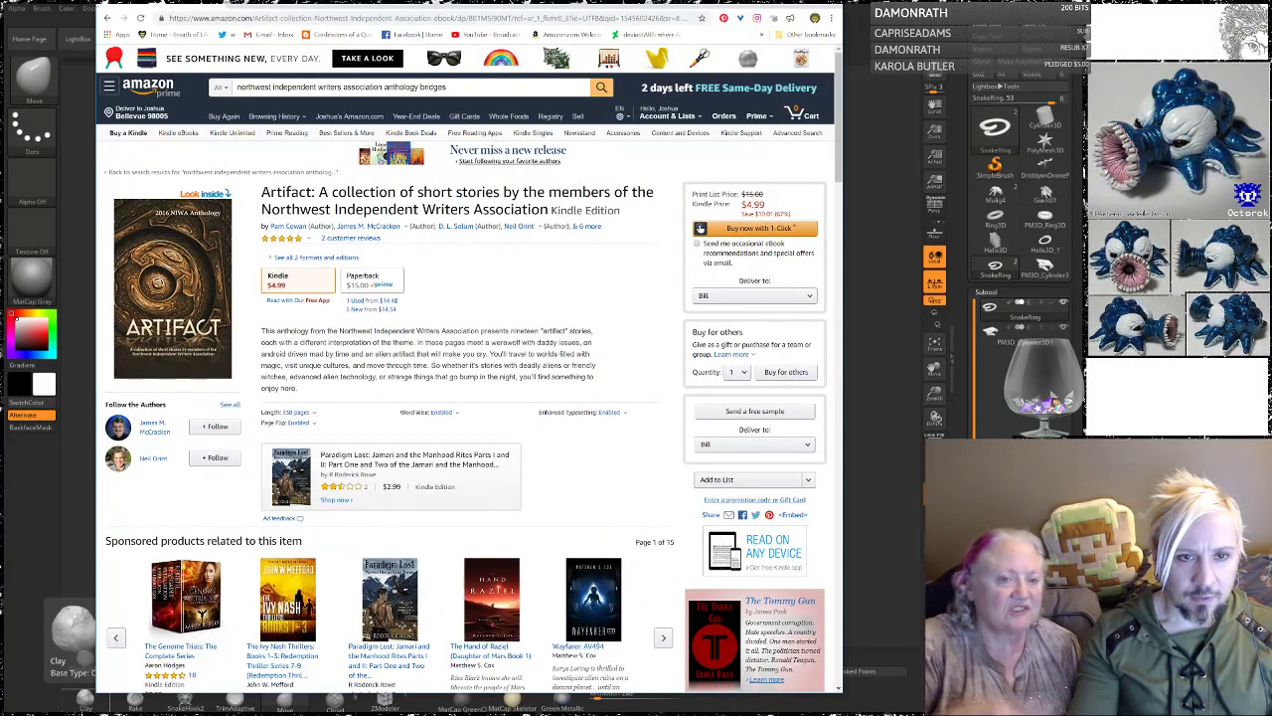
click(448, 87)
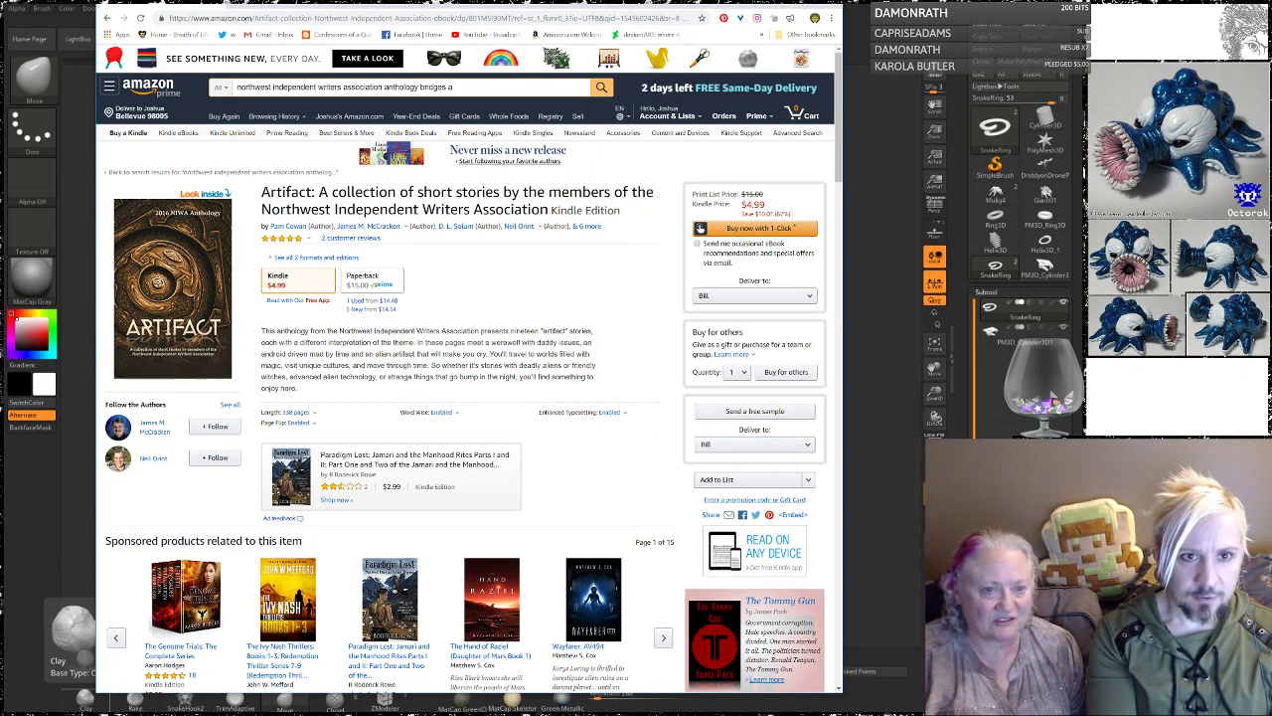
text(f sho)
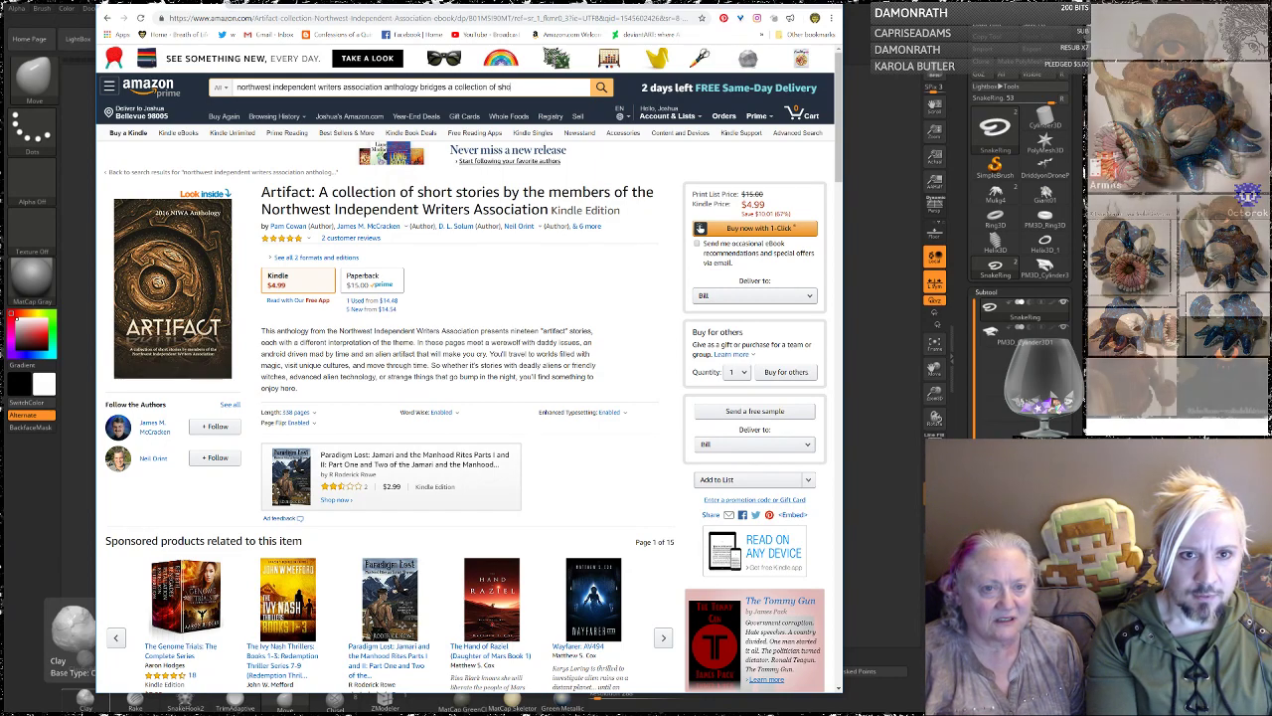
text(rt stories)
key(Return)
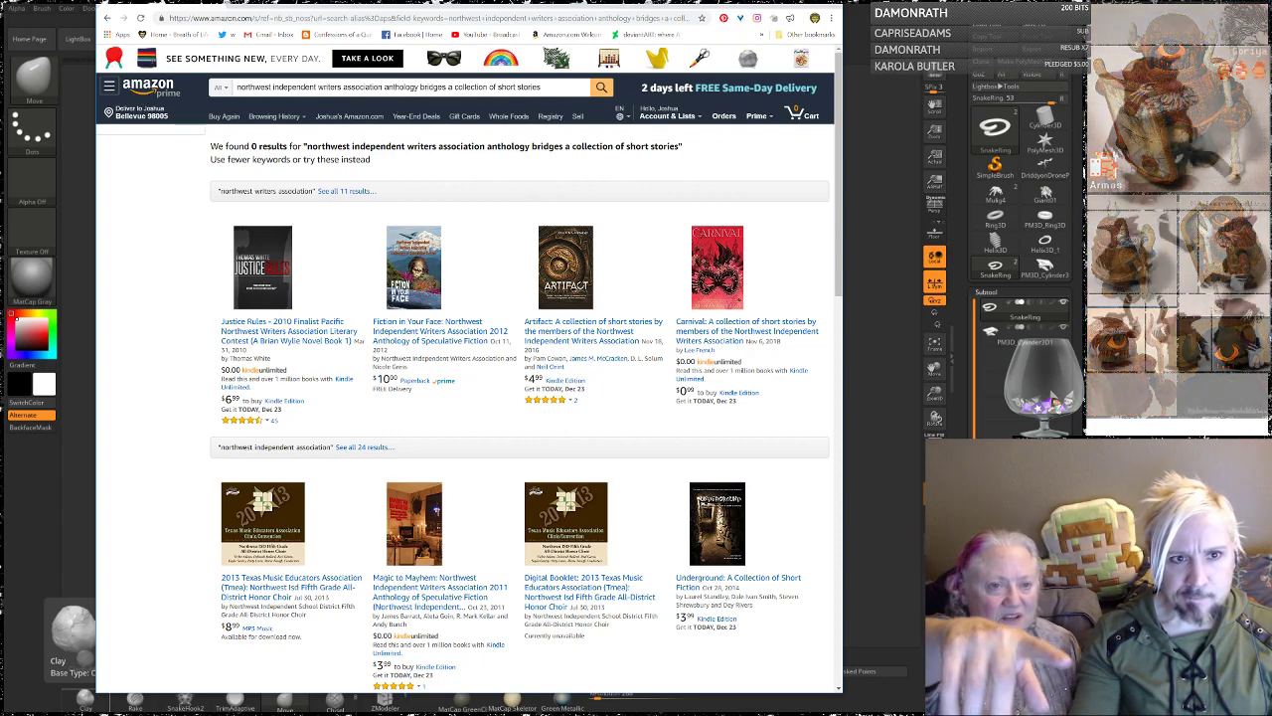
Step: Remove the association name and "anthology" from the query and search for "bridges a collection of short stories"
drag(383, 87, 197, 102)
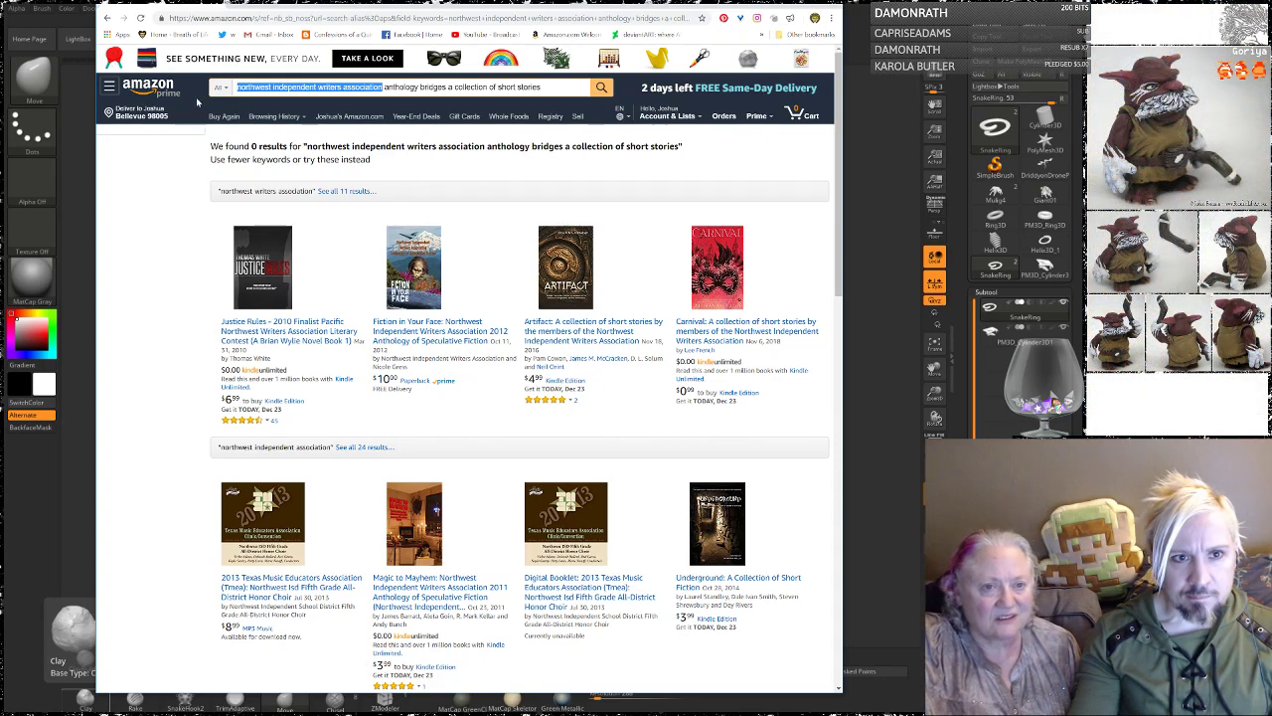
key(BackSpace)
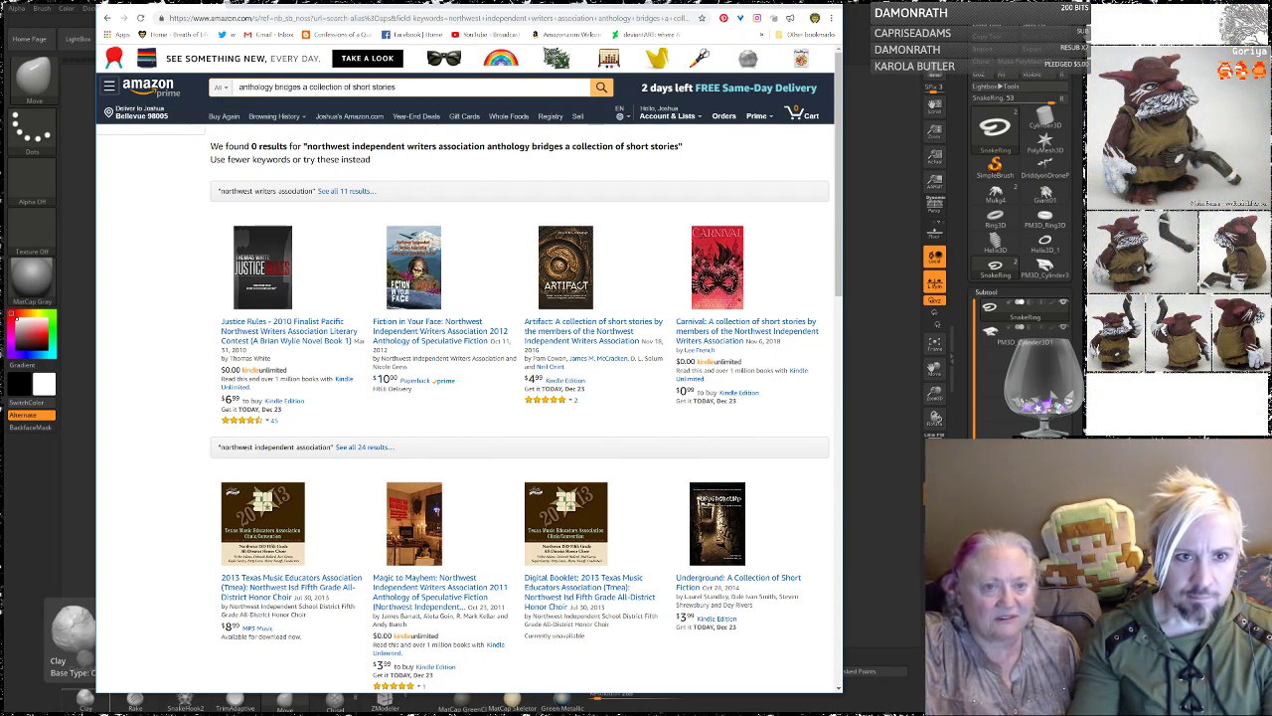
drag(273, 88, 239, 97)
key(BackSpace)
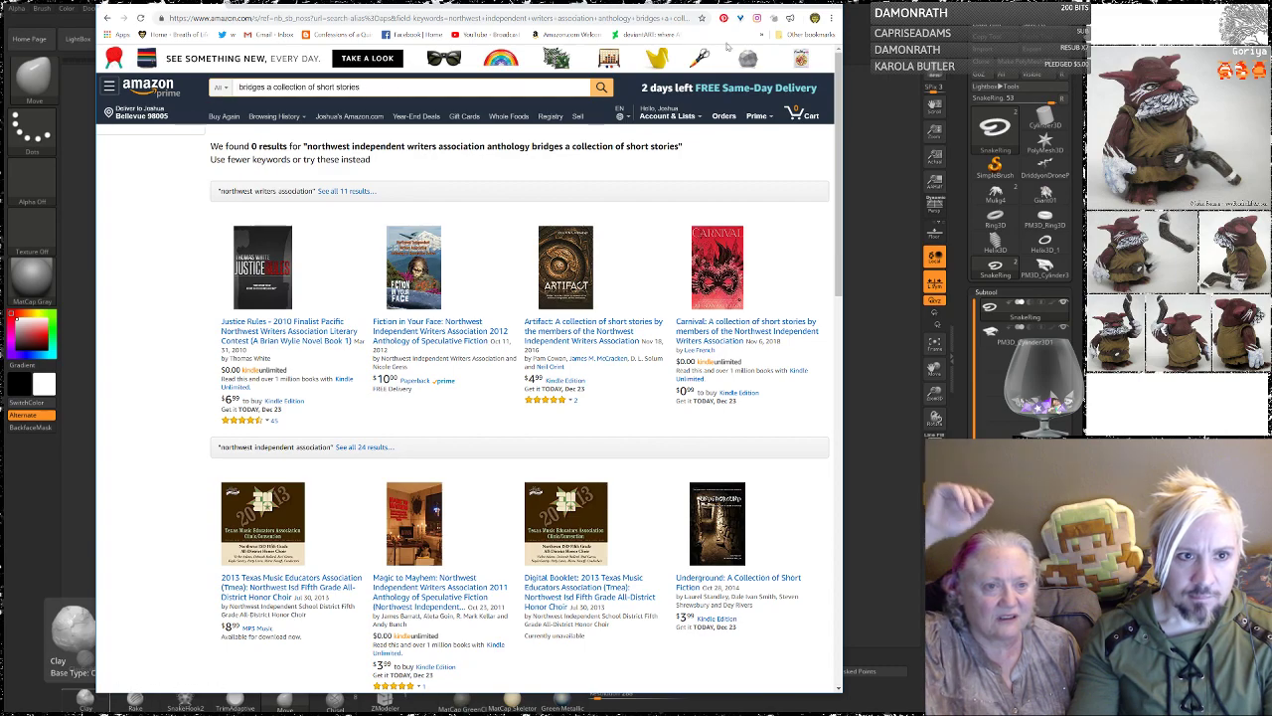
click(604, 87)
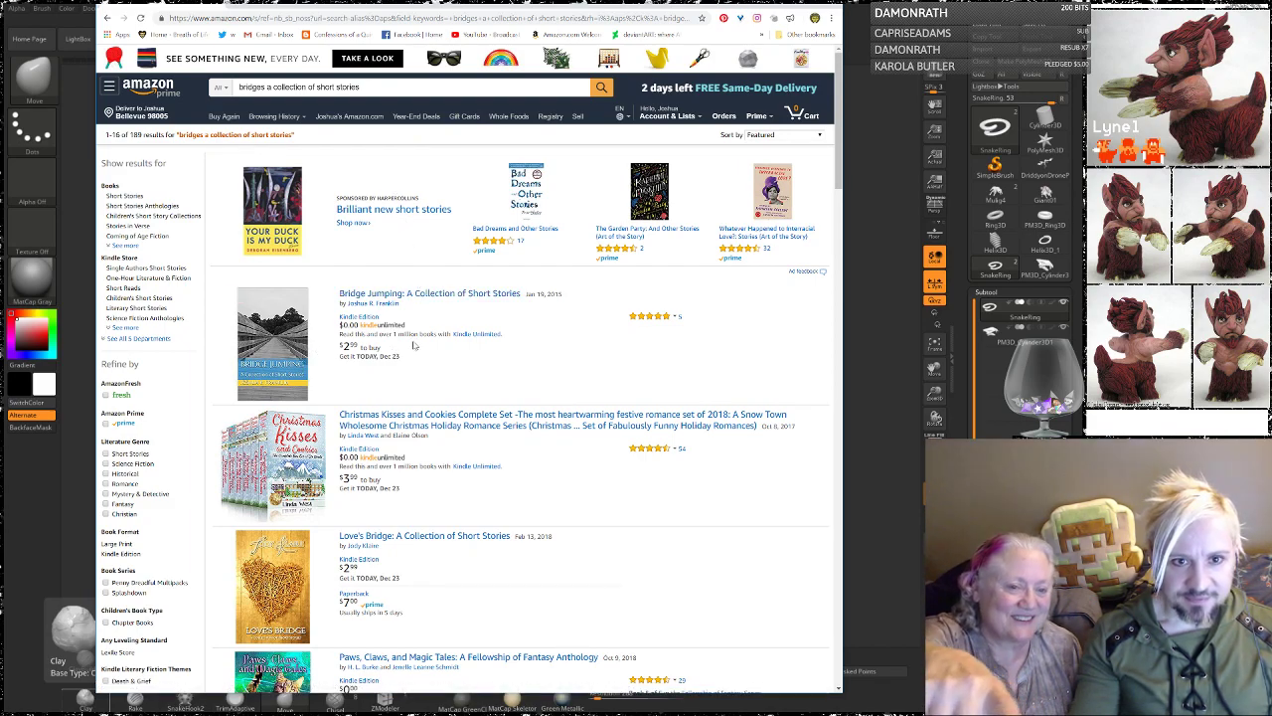
Step: Look through the first page of book results for the Bridges anthology
scroll(444, 347, down, 4)
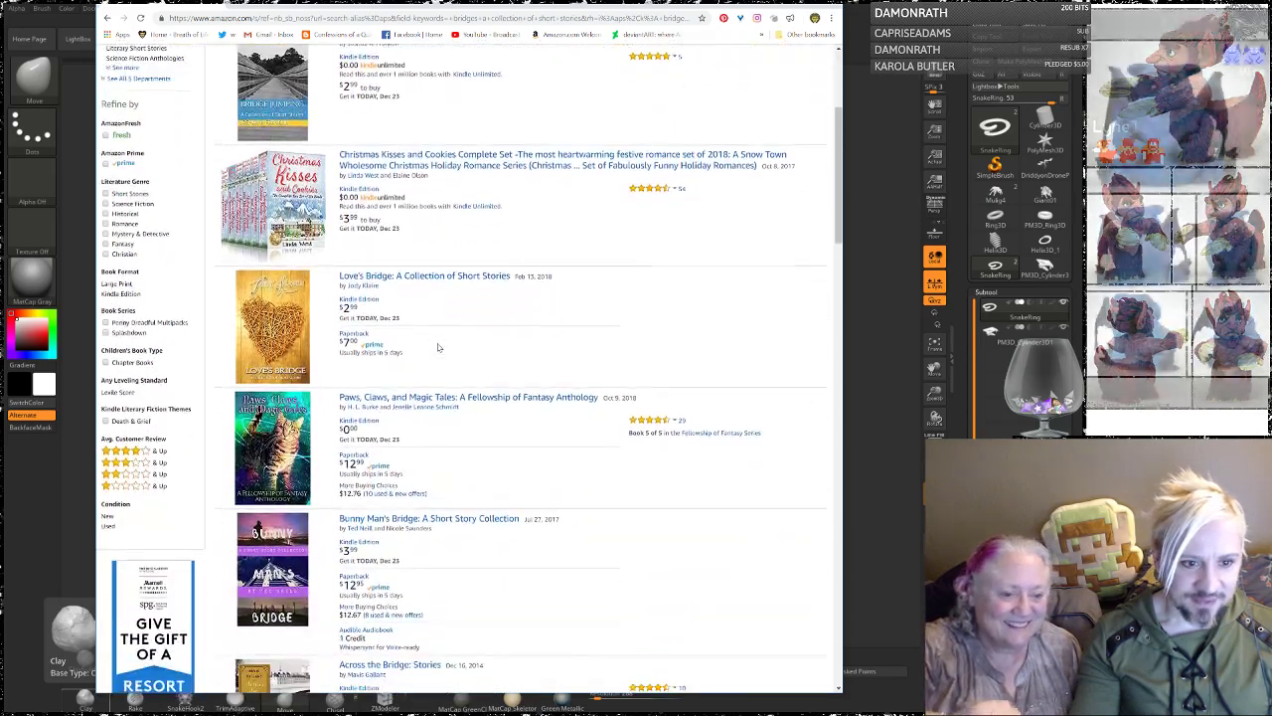
scroll(437, 347, down, 3)
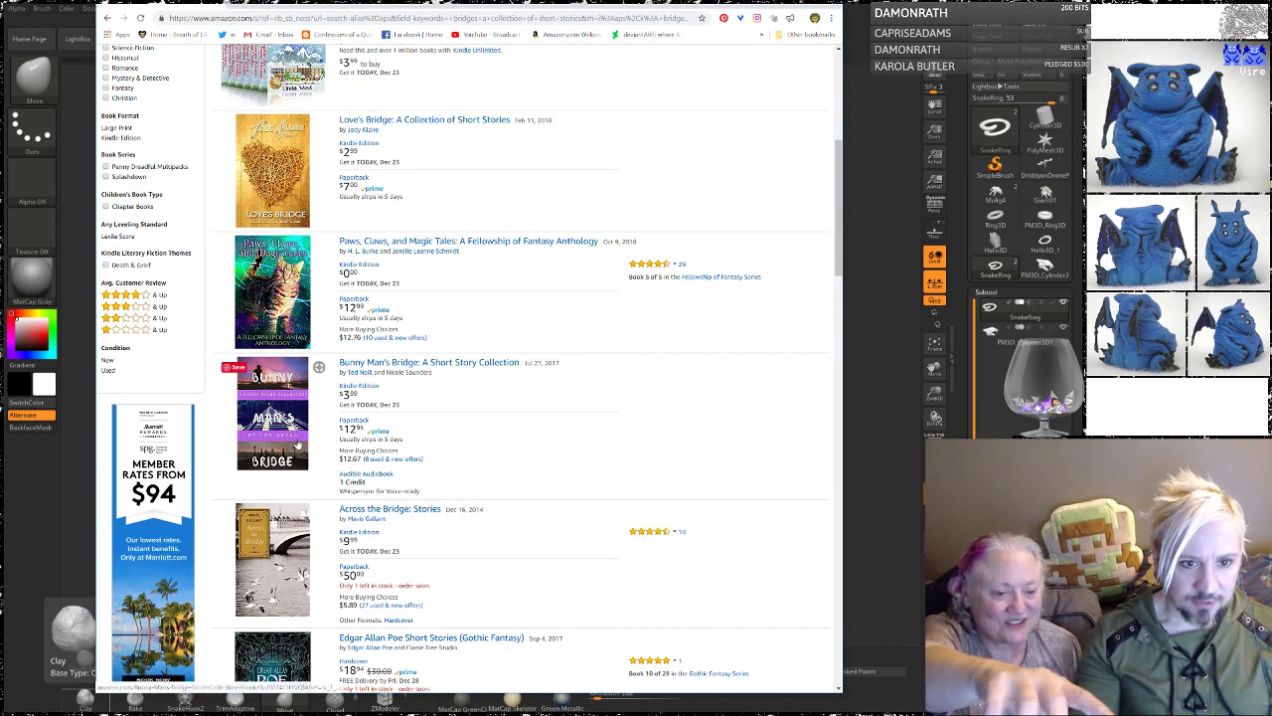
scroll(419, 304, down, 3)
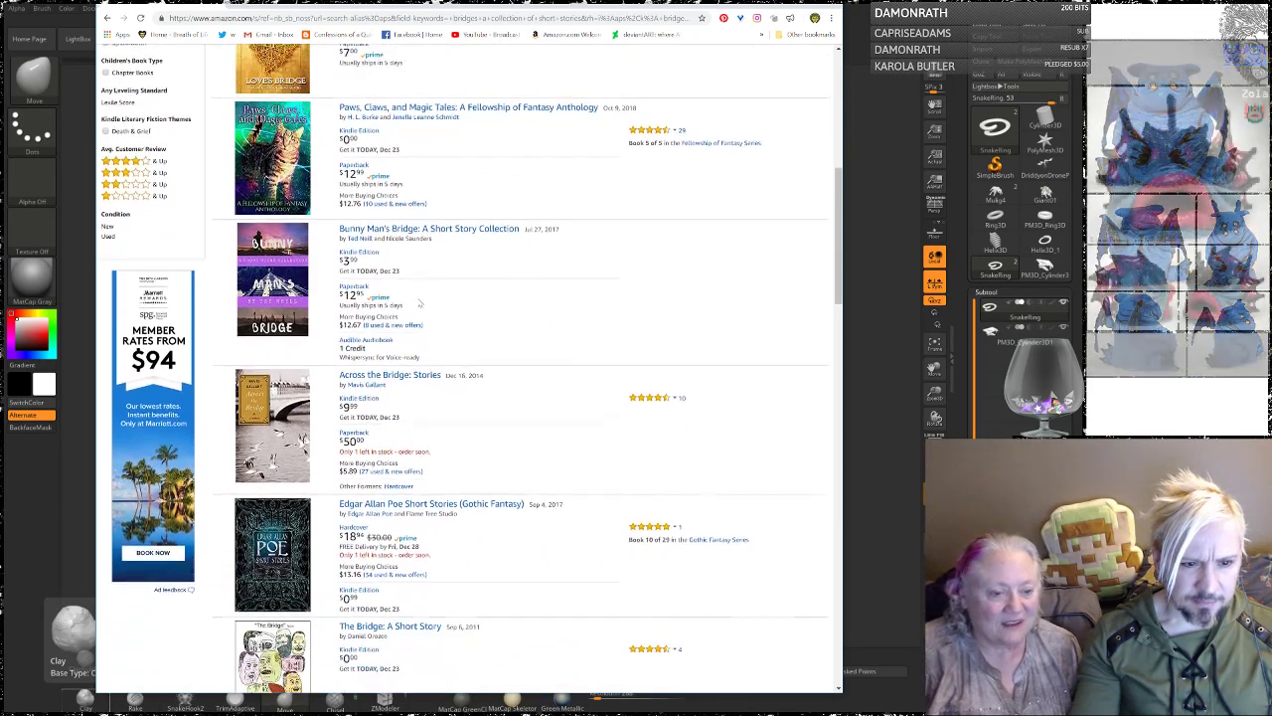
scroll(420, 303, down, 2)
scroll(419, 303, down, 3)
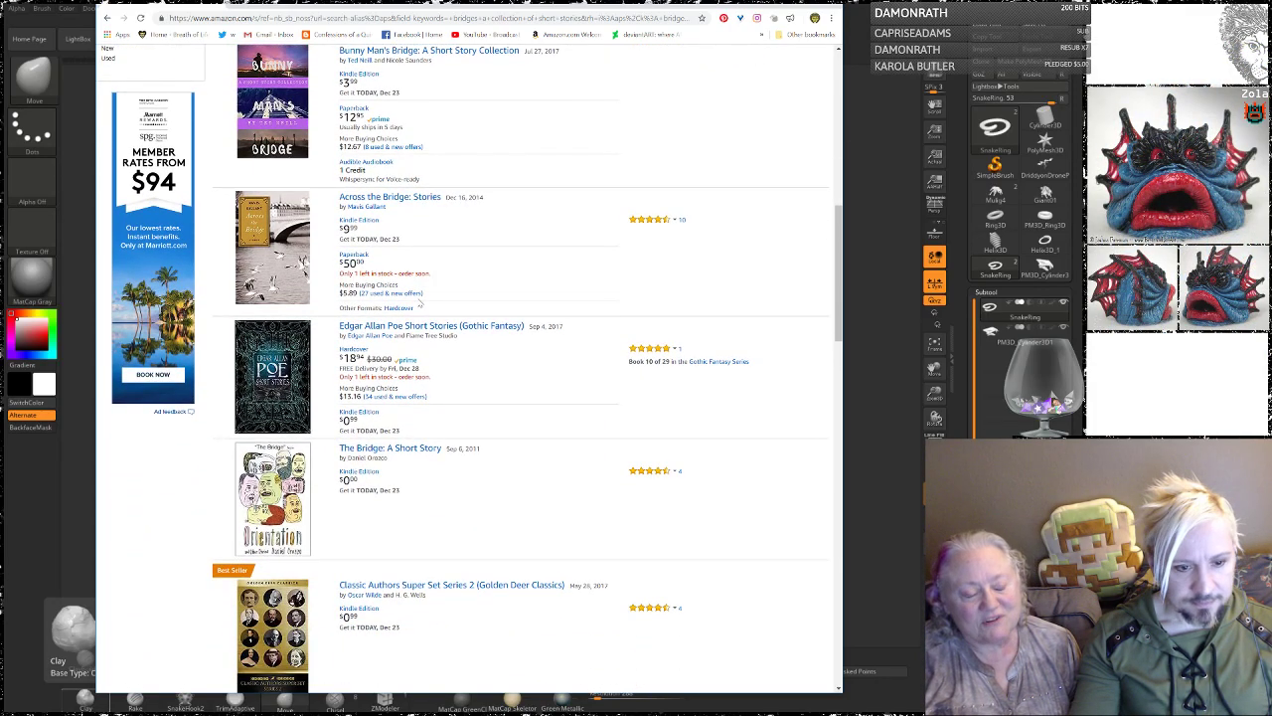
scroll(419, 303, down, 3)
scroll(419, 303, down, 4)
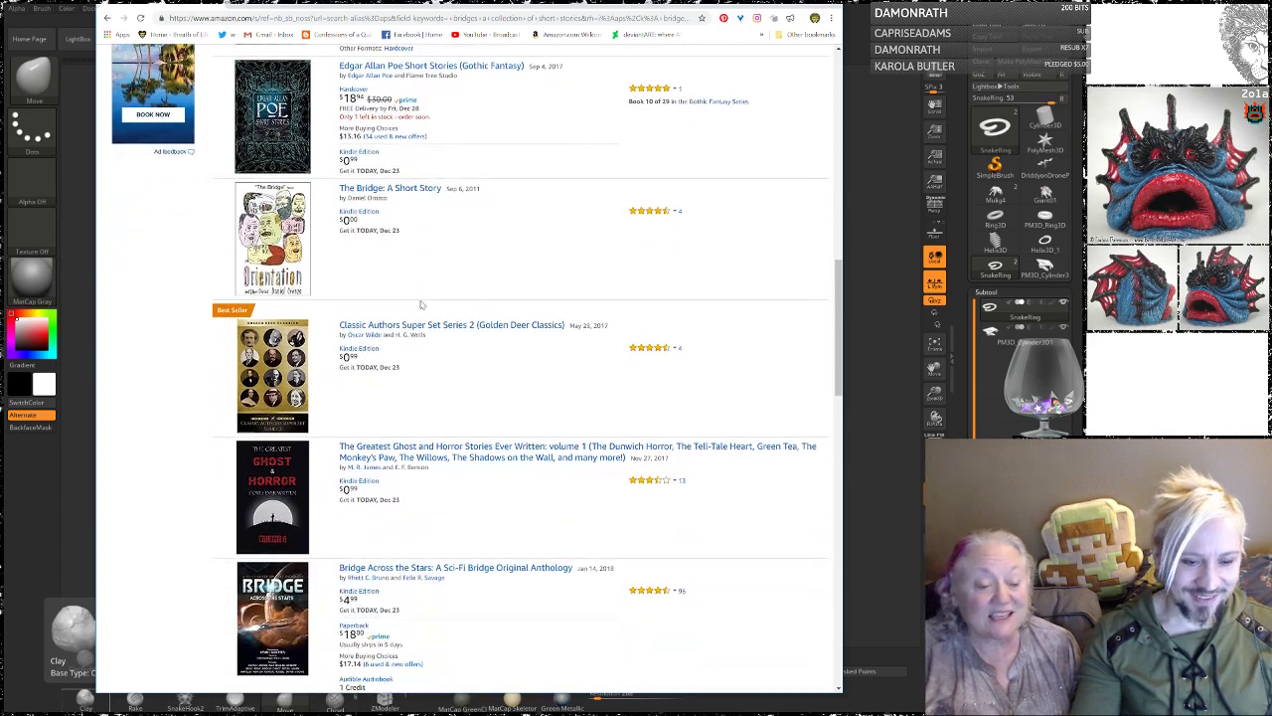
scroll(420, 305, down, 9)
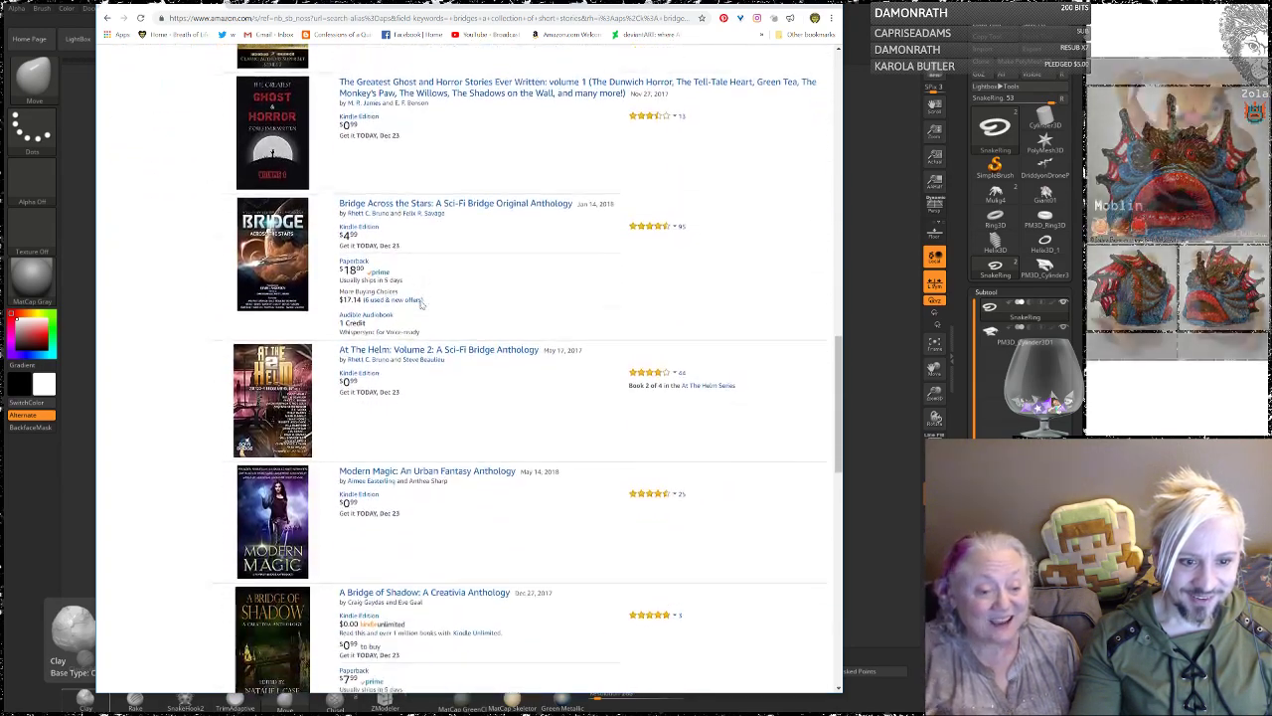
scroll(420, 305, up, 1)
scroll(422, 305, down, 5)
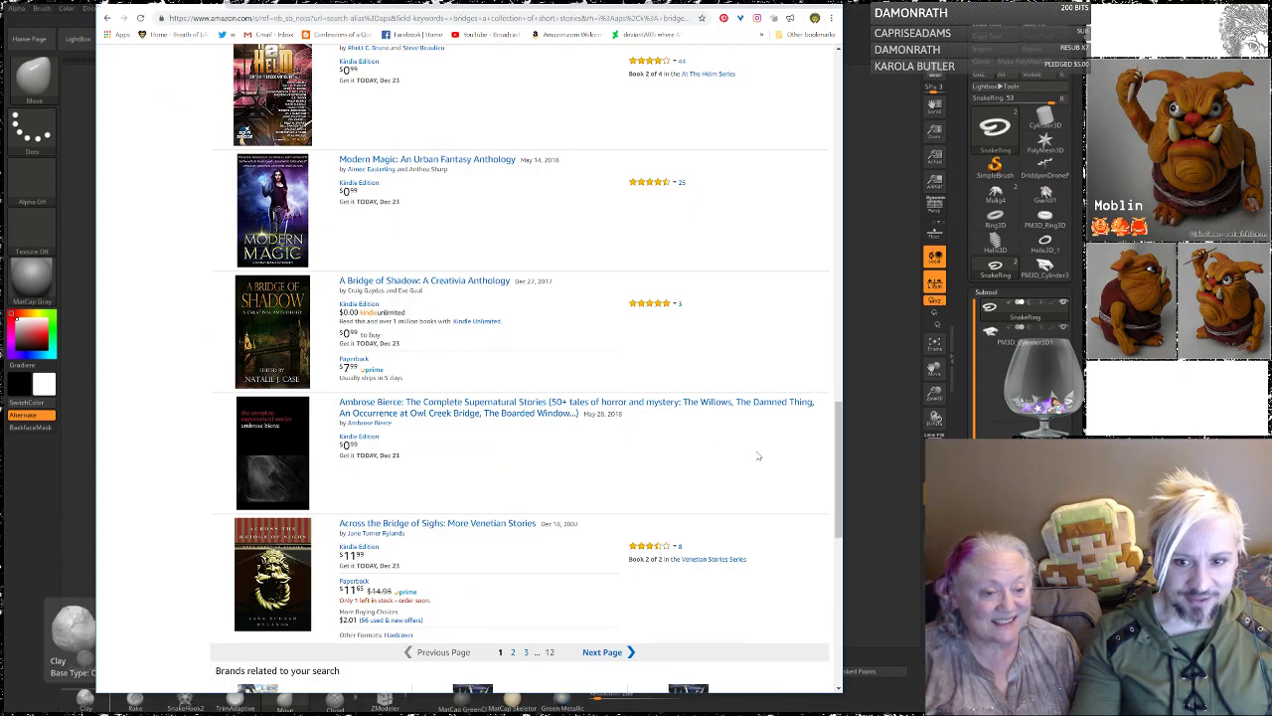
scroll(759, 454, down, 5)
scroll(747, 439, up, 6)
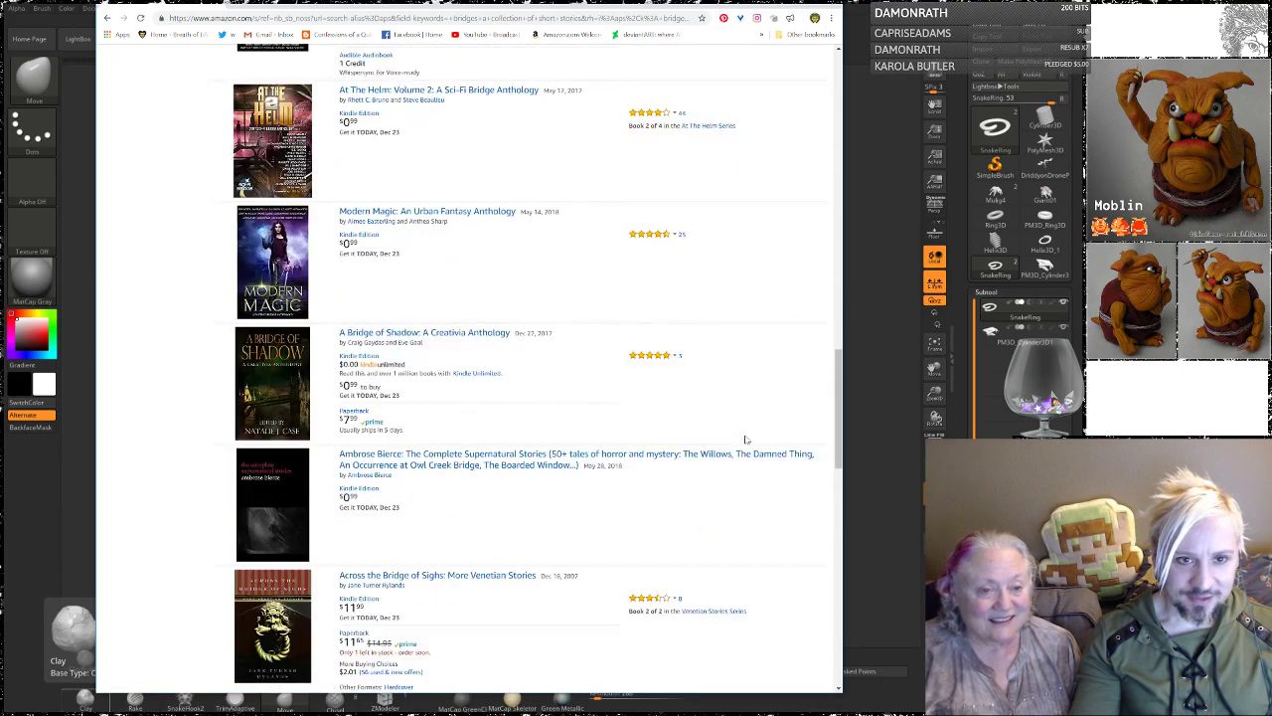
scroll(746, 440, up, 20)
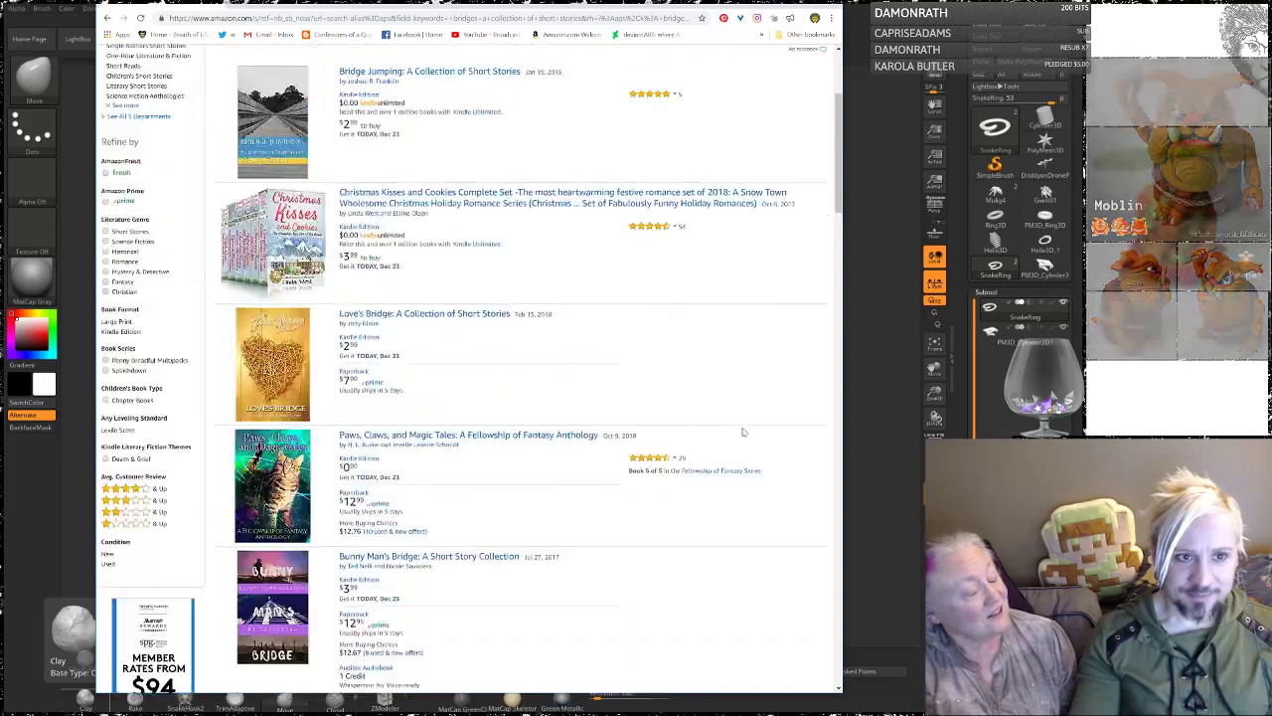
scroll(743, 432, up, 5)
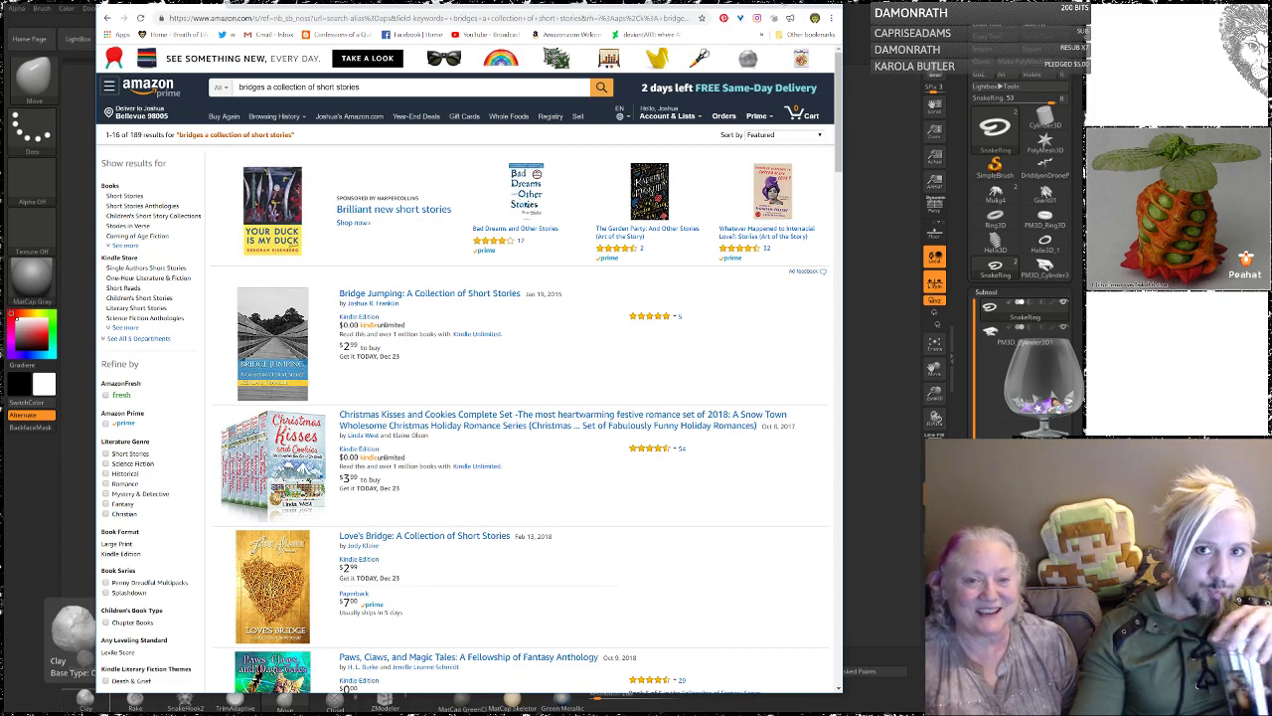
Step: Switch back to ZBrush and build up the front section of the snake's body behind the head with the ClayBuildup brush
click(774, 2)
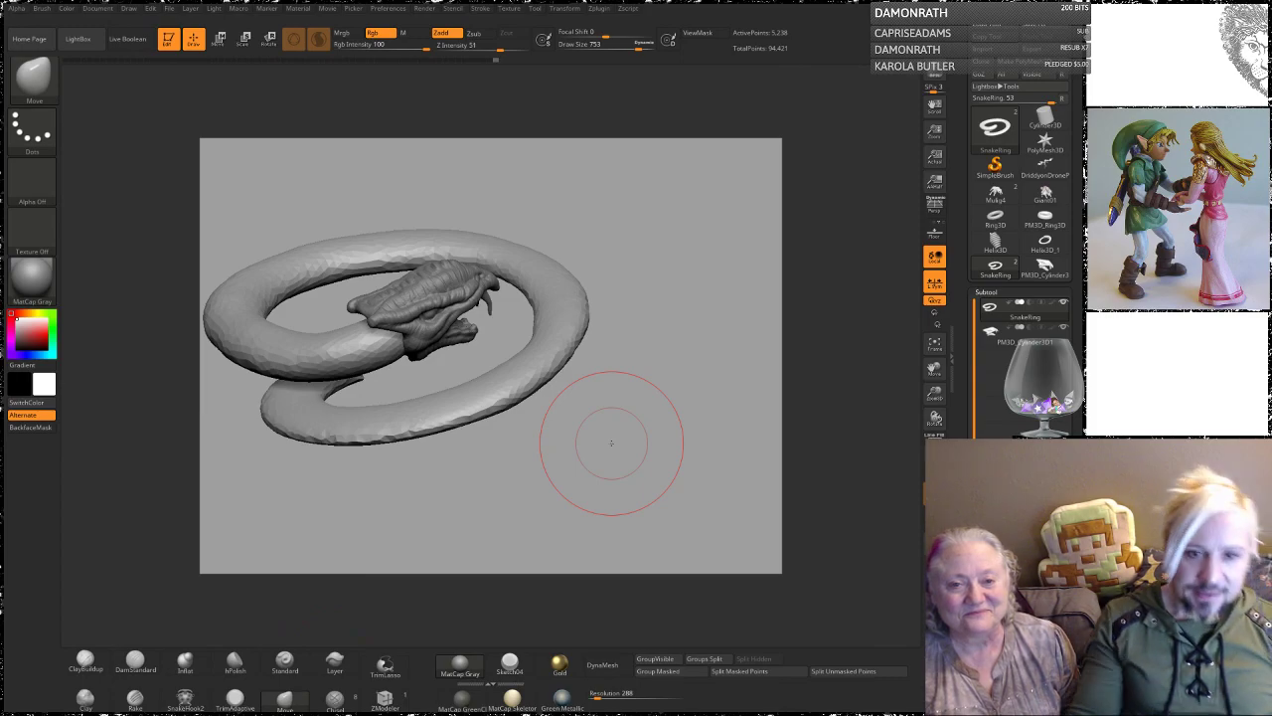
mouse_move(500, 169)
alt+mouse_down()
mouse_move(543, 197)
mouse_move(528, 156)
mouse_move(533, 171)
alt+mouse_up()
mouse_move(472, 199)
mouse_down()
mouse_move(483, 194)
mouse_move(478, 228)
mouse_up()
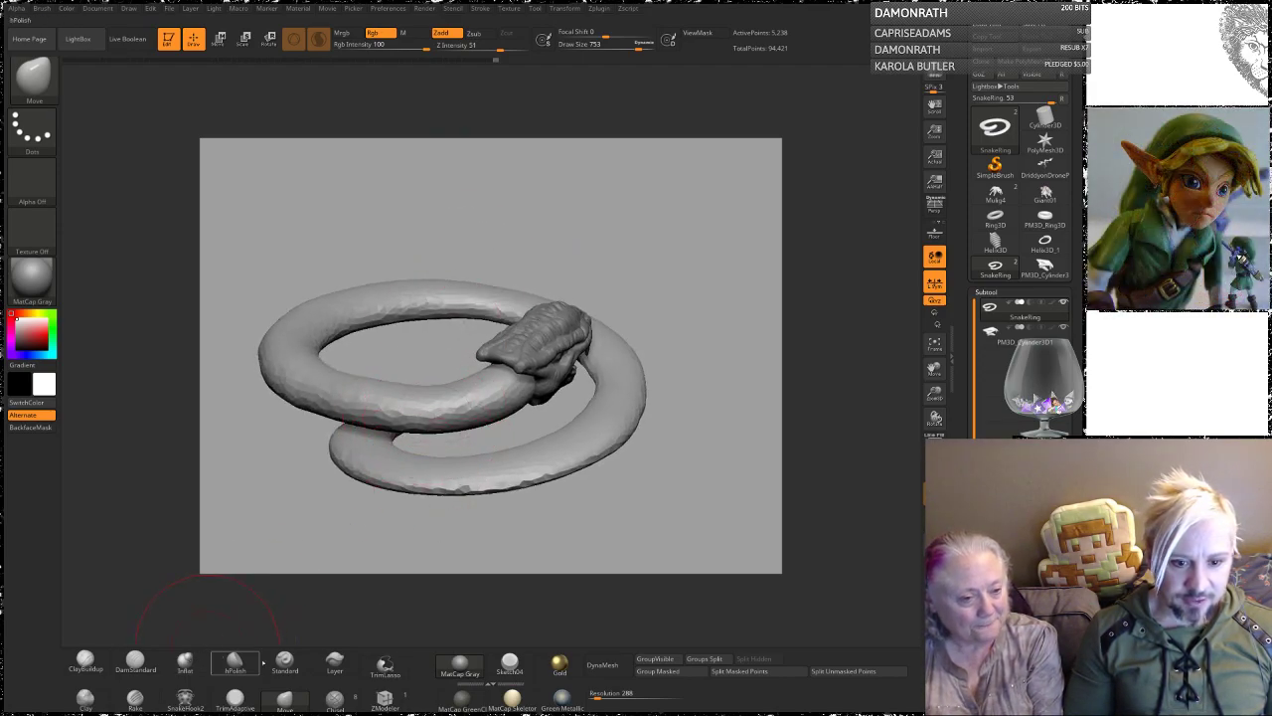
click(235, 660)
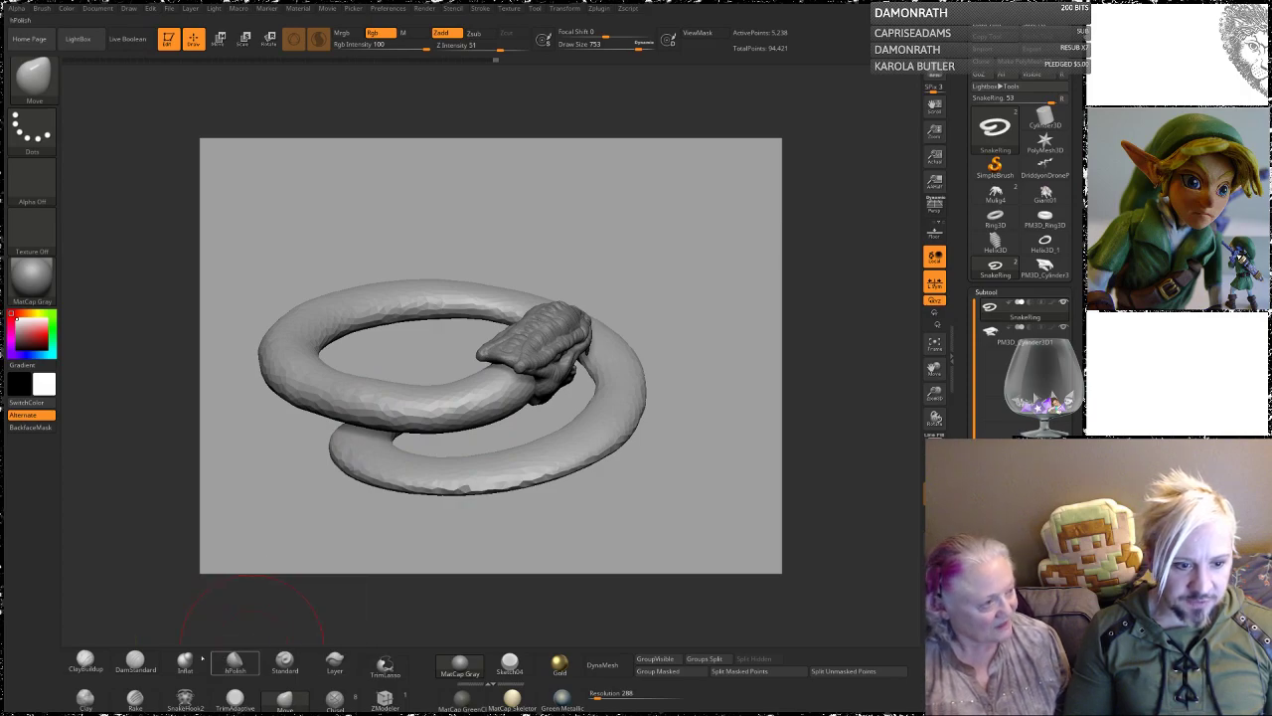
click(87, 660)
drag(495, 396, 383, 394)
mouse_move(565, 192)
mouse_down()
mouse_move(588, 202)
mouse_move(585, 298)
mouse_move(598, 310)
mouse_up()
drag(464, 389, 340, 340)
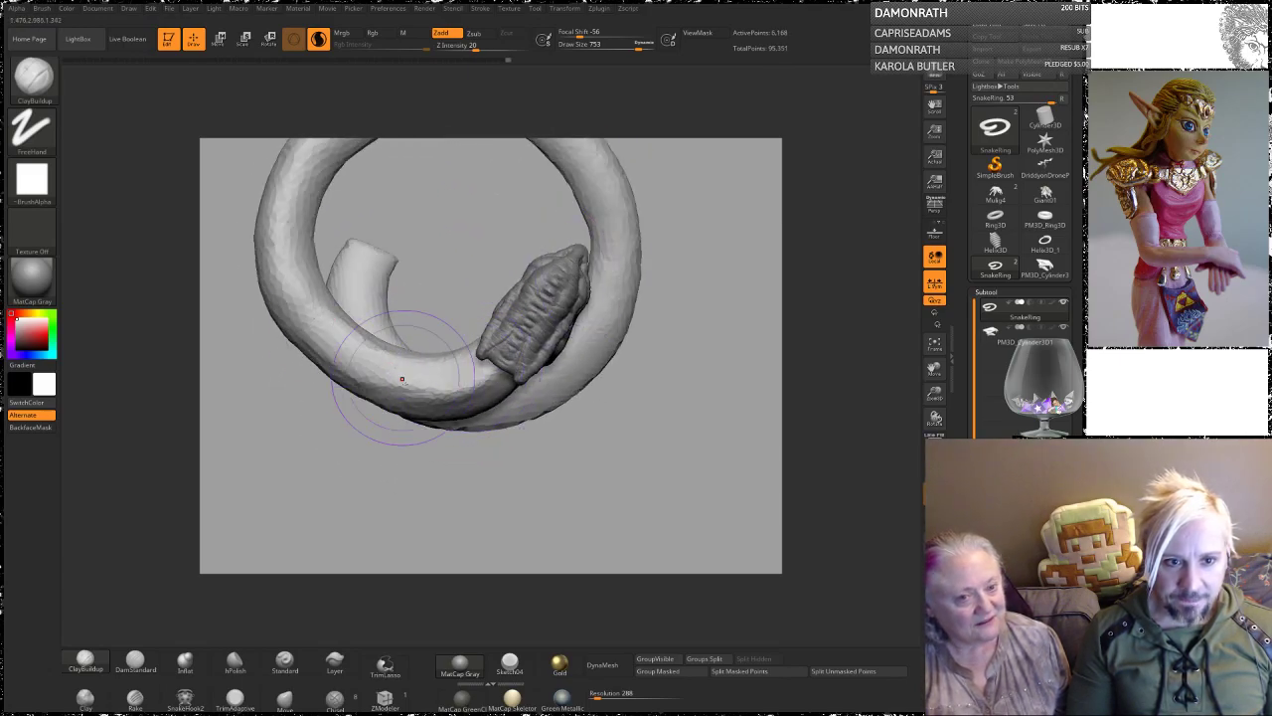
drag(402, 379, 333, 344)
Step: Continue building up clay along the side, far arc and inner edge of the snake's upper coil
alt+drag(275, 431, 343, 524)
mouse_move(402, 428)
mouse_down()
mouse_move(356, 350)
mouse_move(385, 253)
mouse_up()
drag(358, 361, 394, 239)
drag(396, 288, 458, 203)
alt+drag(544, 261, 446, 277)
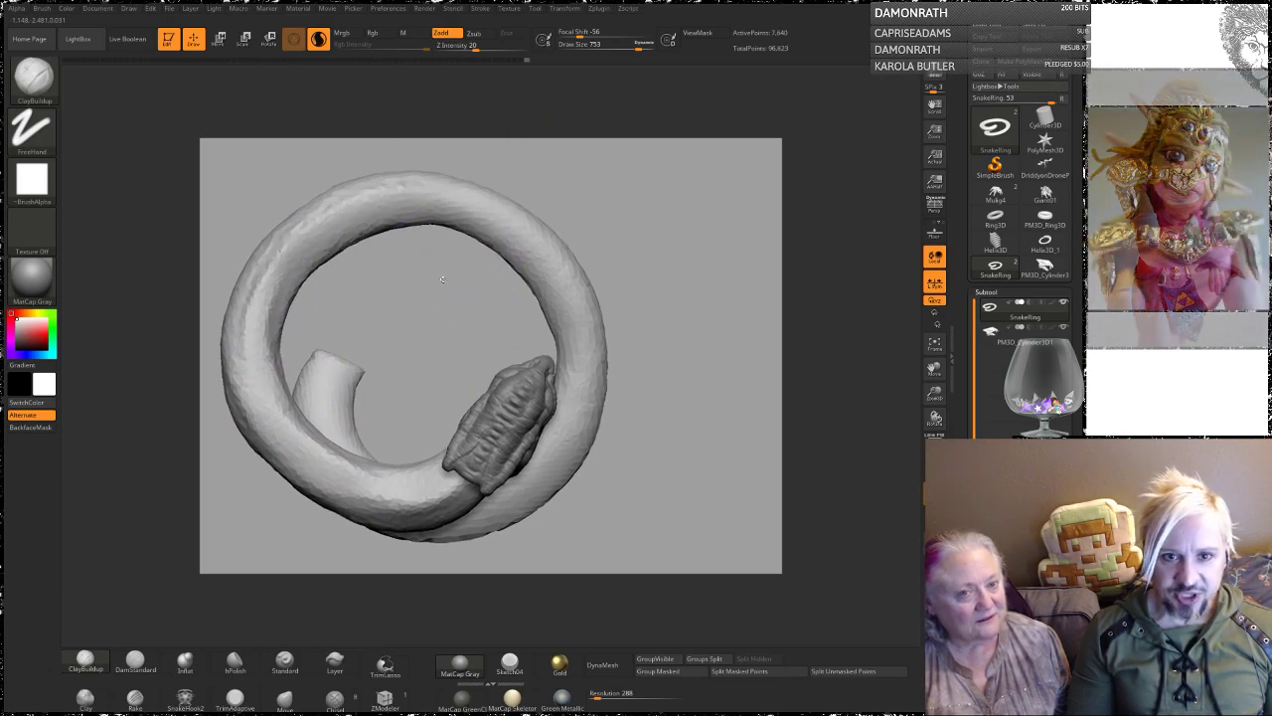
mouse_move(418, 211)
mouse_down()
mouse_move(525, 255)
mouse_move(559, 334)
mouse_up()
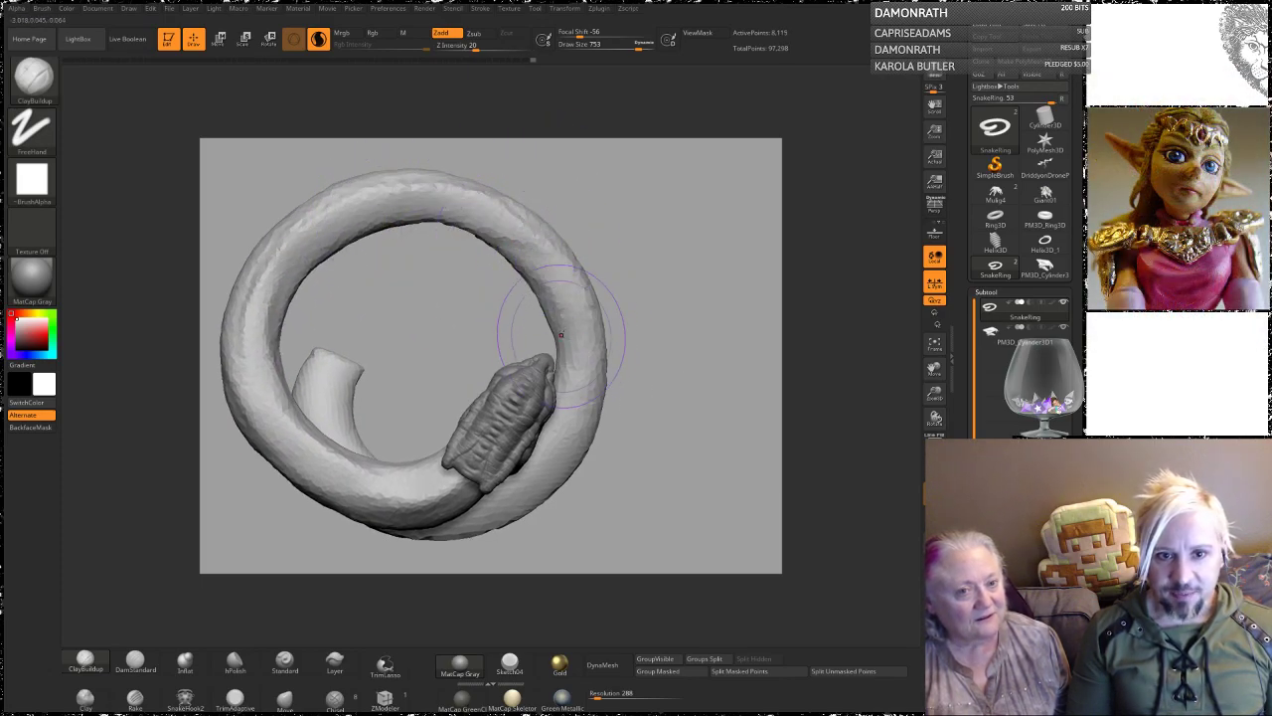
Step: Inflate the snake's body beside and below the head using the Inflat brush at draw size 386
alt+drag(686, 291, 600, 238)
drag(607, 288, 618, 179)
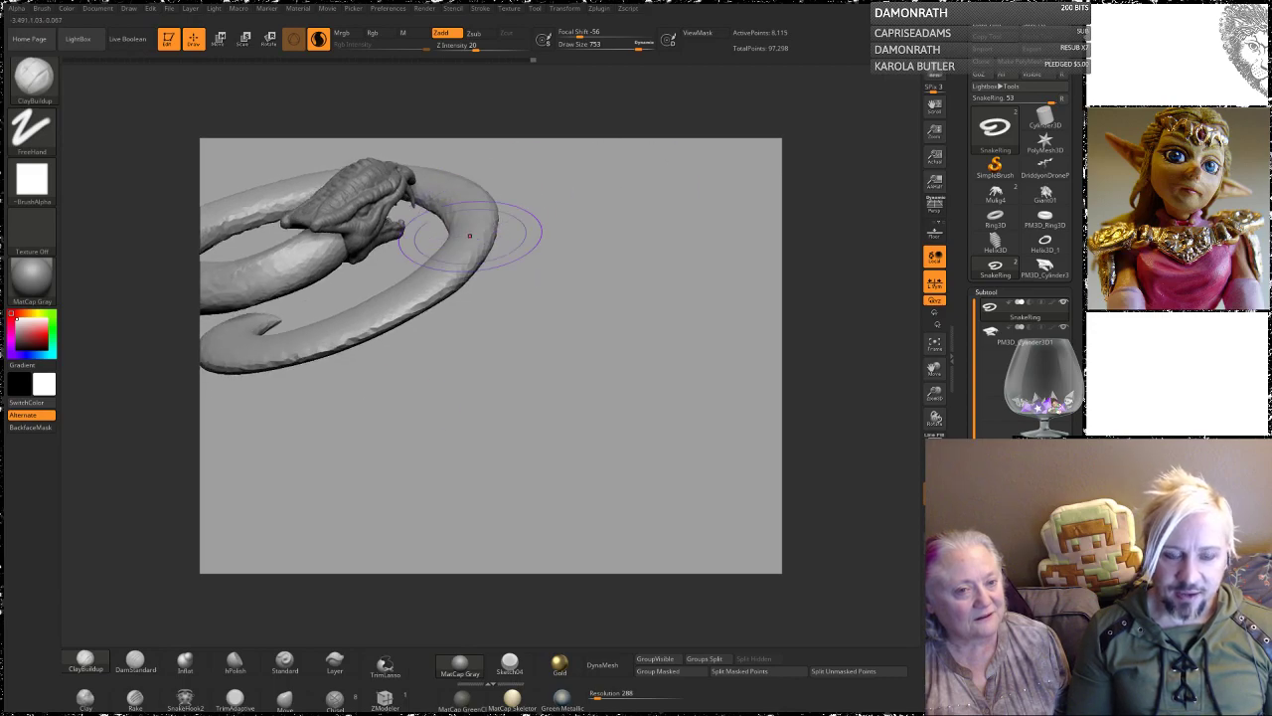
click(185, 659)
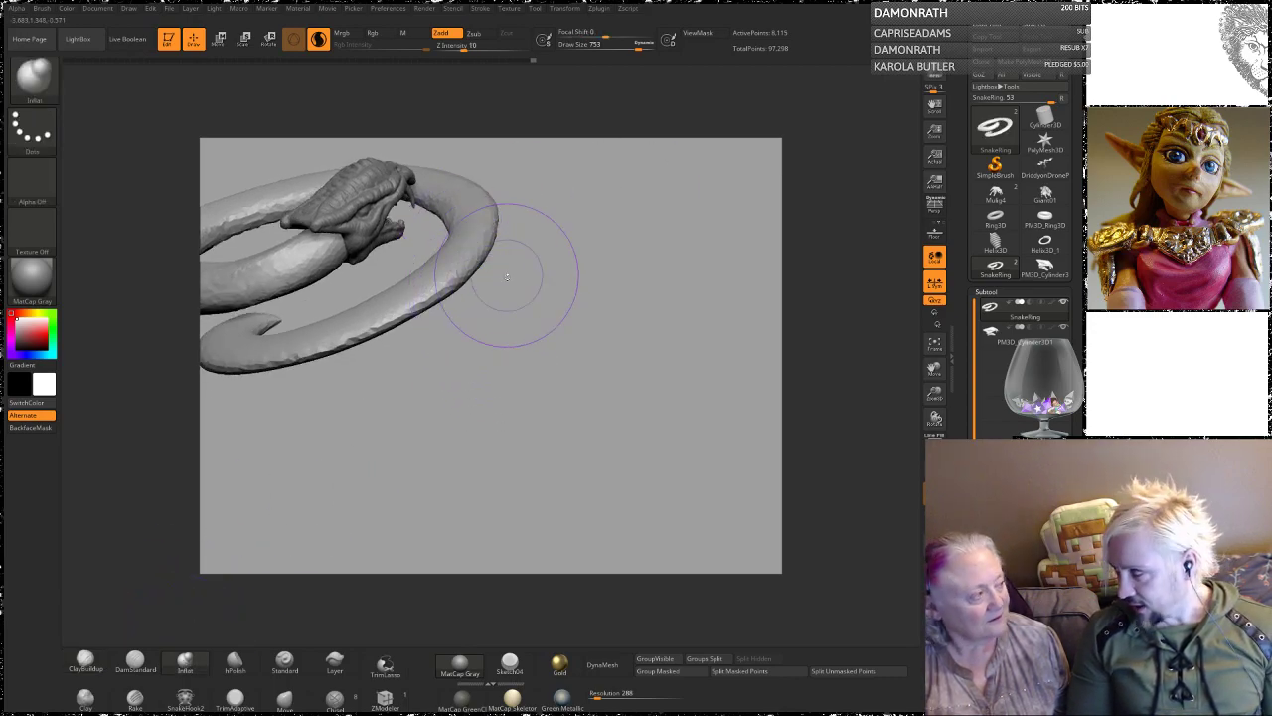
key(space)
drag(521, 305, 501, 305)
drag(550, 195, 545, 239)
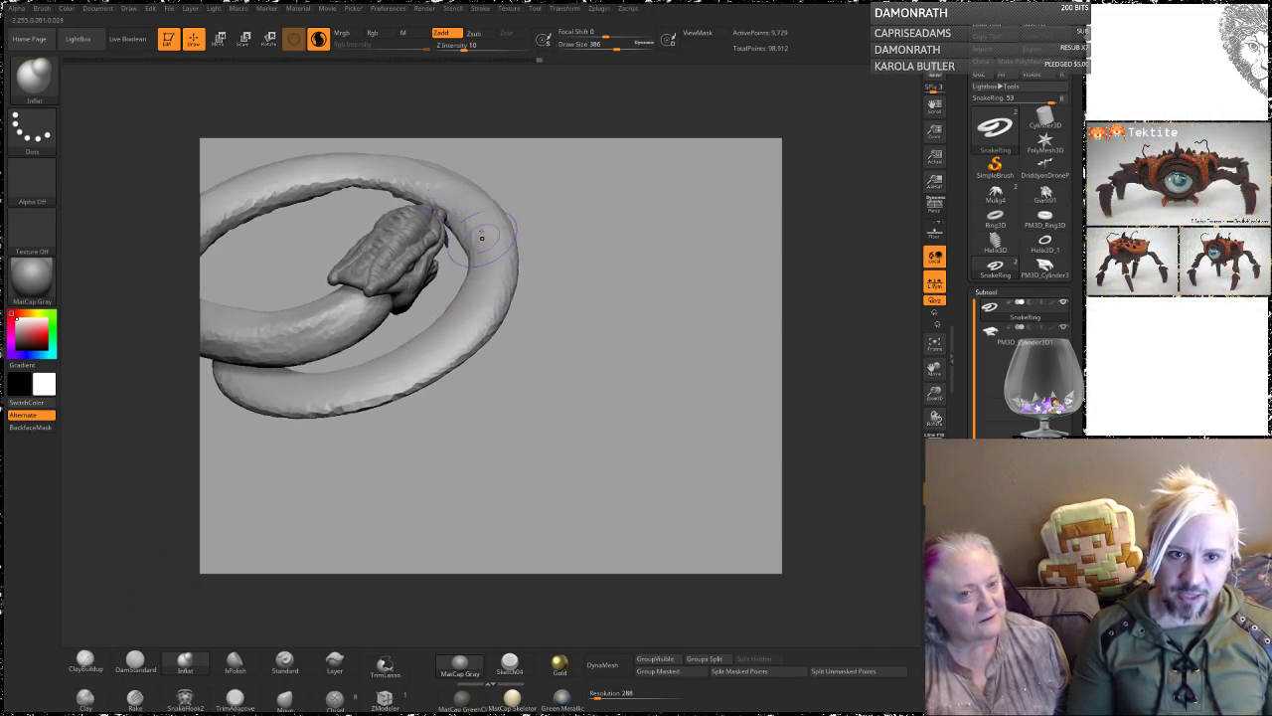
drag(454, 322, 372, 376)
Step: Smooth the rough surface of the lower coil from below the head towards the tail
alt+drag(356, 484, 444, 482)
shift+drag(487, 363, 383, 400)
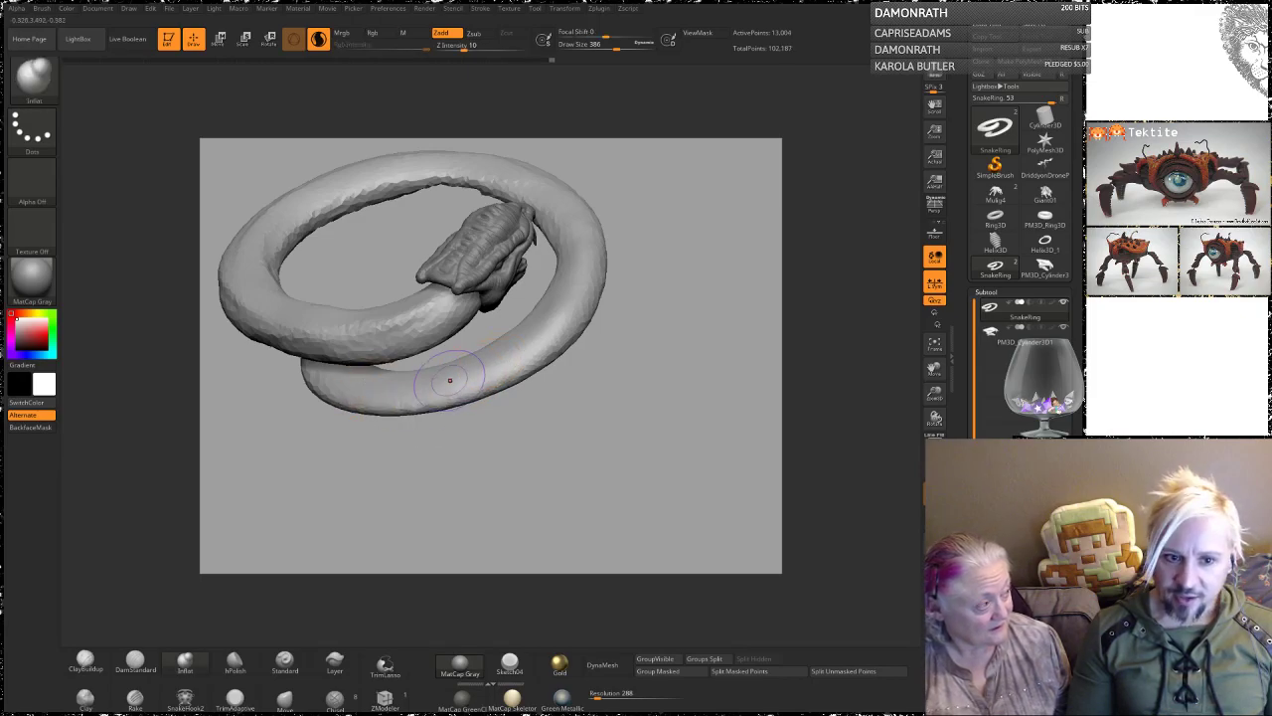
mouse_move(435, 478)
alt+mouse_down()
mouse_move(470, 499)
mouse_move(483, 443)
alt+mouse_up()
shift+drag(417, 400, 279, 408)
Step: Inflate and smooth the underside of the snake's coil, working around the bend opposite the tail end
drag(288, 475, 299, 412)
alt+drag(298, 413, 326, 467)
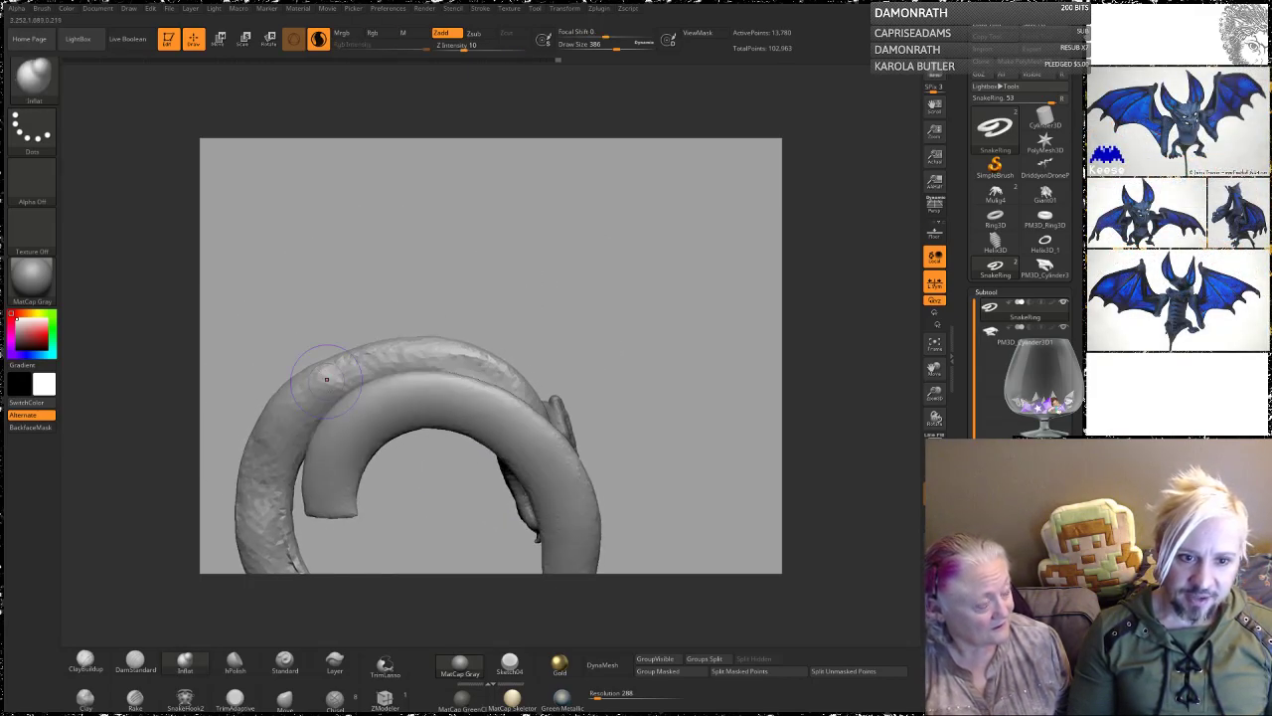
mouse_move(388, 399)
mouse_down()
mouse_move(458, 406)
mouse_move(538, 455)
mouse_up()
alt+drag(616, 334, 519, 162)
alt+drag(531, 319, 662, 219)
mouse_move(559, 384)
shift+mouse_down()
mouse_move(515, 400)
mouse_move(276, 242)
mouse_move(461, 426)
shift+mouse_up()
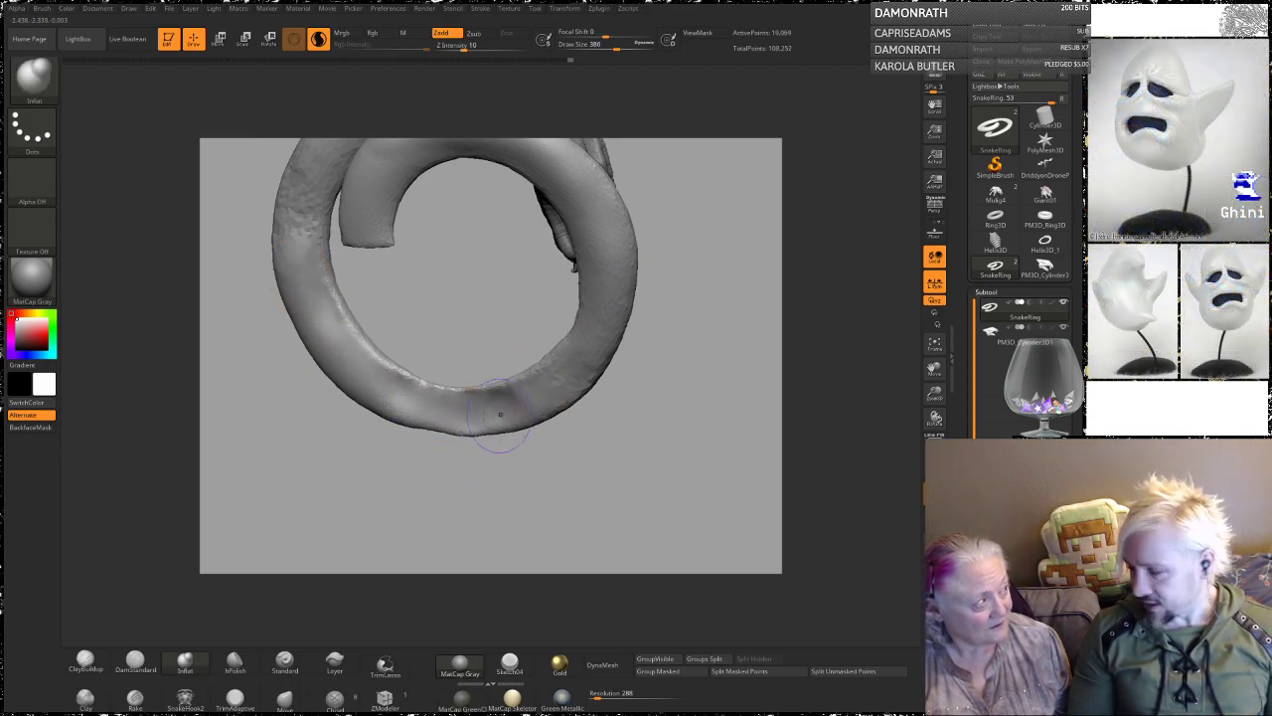
mouse_move(543, 387)
mouse_down()
mouse_move(431, 397)
mouse_move(377, 380)
mouse_move(290, 229)
mouse_up()
Step: Smooth the remaining lumps around the snake's coil from several angles
mouse_move(238, 265)
alt+mouse_down()
mouse_move(266, 407)
mouse_move(324, 370)
alt+mouse_up()
drag(423, 186, 413, 266)
shift+drag(389, 320, 477, 311)
alt+drag(609, 249, 449, 483)
mouse_move(460, 379)
shift+mouse_down()
mouse_move(373, 333)
mouse_move(320, 223)
shift+mouse_up()
alt+drag(266, 318, 274, 504)
shift+drag(308, 348, 316, 359)
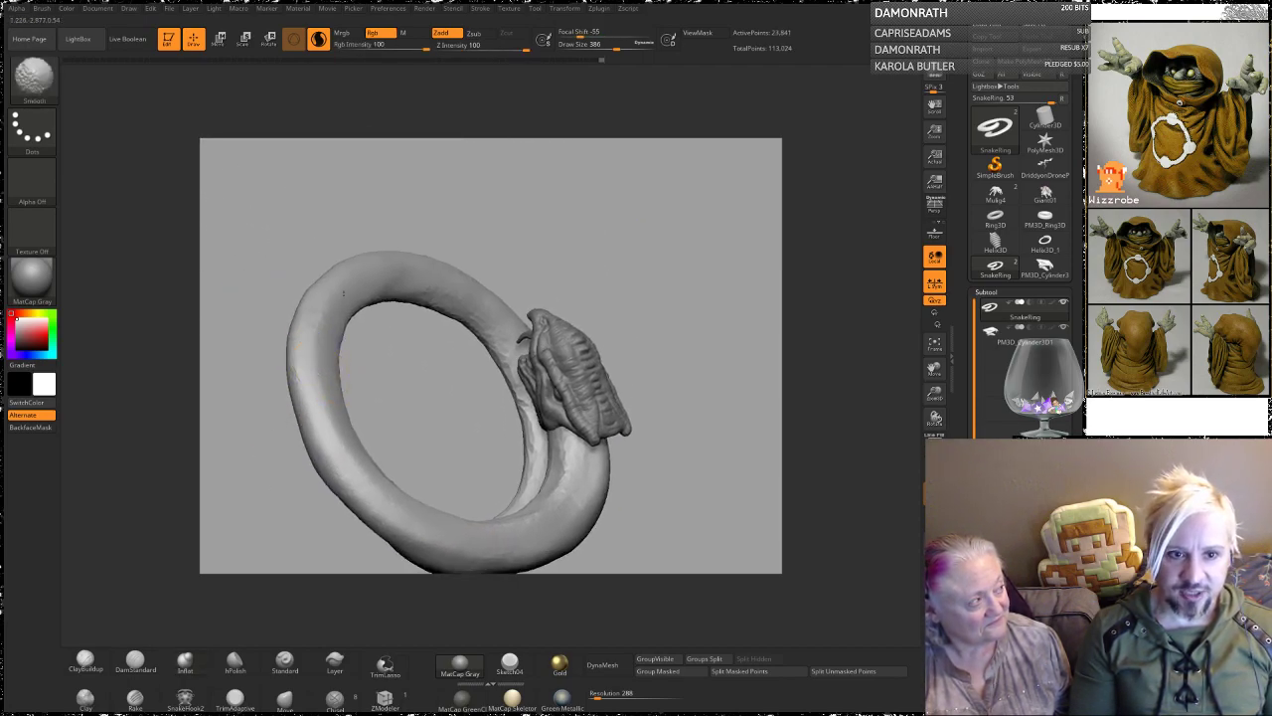
Step: Rework the thickness of the snake's coil between the head and the tail with the Inflat brush
alt+drag(430, 400, 482, 336)
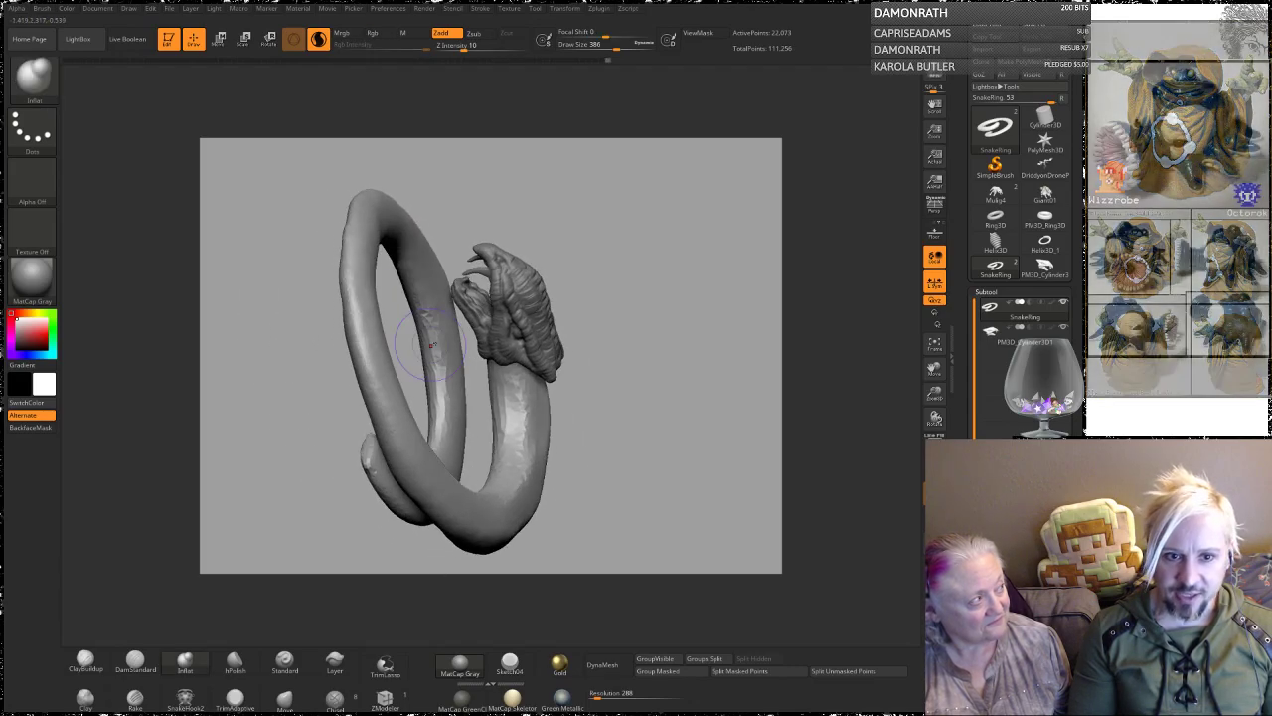
mouse_move(675, 209)
alt+mouse_down()
mouse_move(630, 228)
mouse_move(582, 174)
mouse_move(574, 288)
mouse_move(652, 258)
alt+mouse_up()
mouse_move(652, 259)
mouse_down()
mouse_move(659, 273)
mouse_move(624, 308)
mouse_up()
mouse_move(308, 463)
mouse_down()
mouse_move(275, 386)
mouse_move(346, 264)
mouse_up()
alt+drag(491, 286, 421, 120)
drag(518, 211, 545, 94)
alt+drag(484, 179, 713, 142)
drag(369, 219, 596, 249)
mouse_move(390, 343)
alt+mouse_down()
mouse_move(251, 194)
mouse_move(290, 294)
alt+mouse_up()
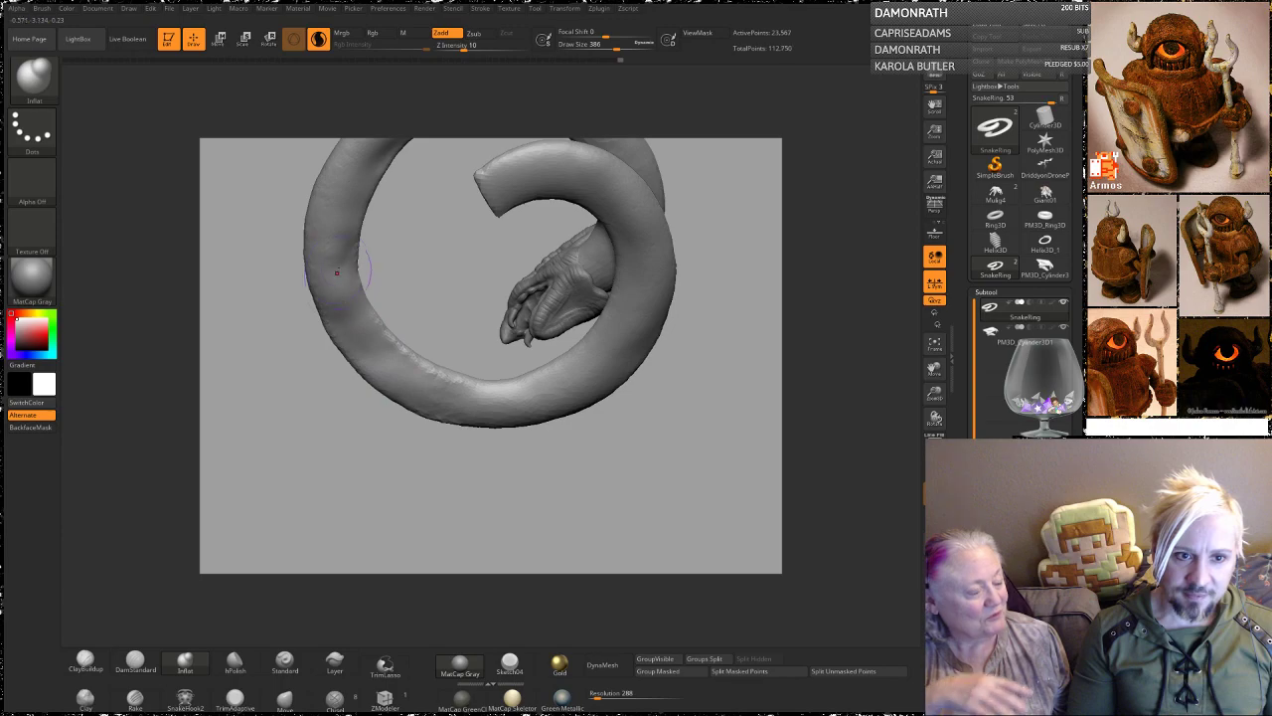
Step: Inflate the thin stretches along the outer side of the large coil to even out its thickness
drag(354, 320, 402, 371)
mouse_move(332, 300)
mouse_down()
mouse_move(403, 368)
mouse_move(457, 394)
mouse_up()
mouse_move(269, 397)
mouse_down()
mouse_move(296, 428)
mouse_move(370, 387)
mouse_up()
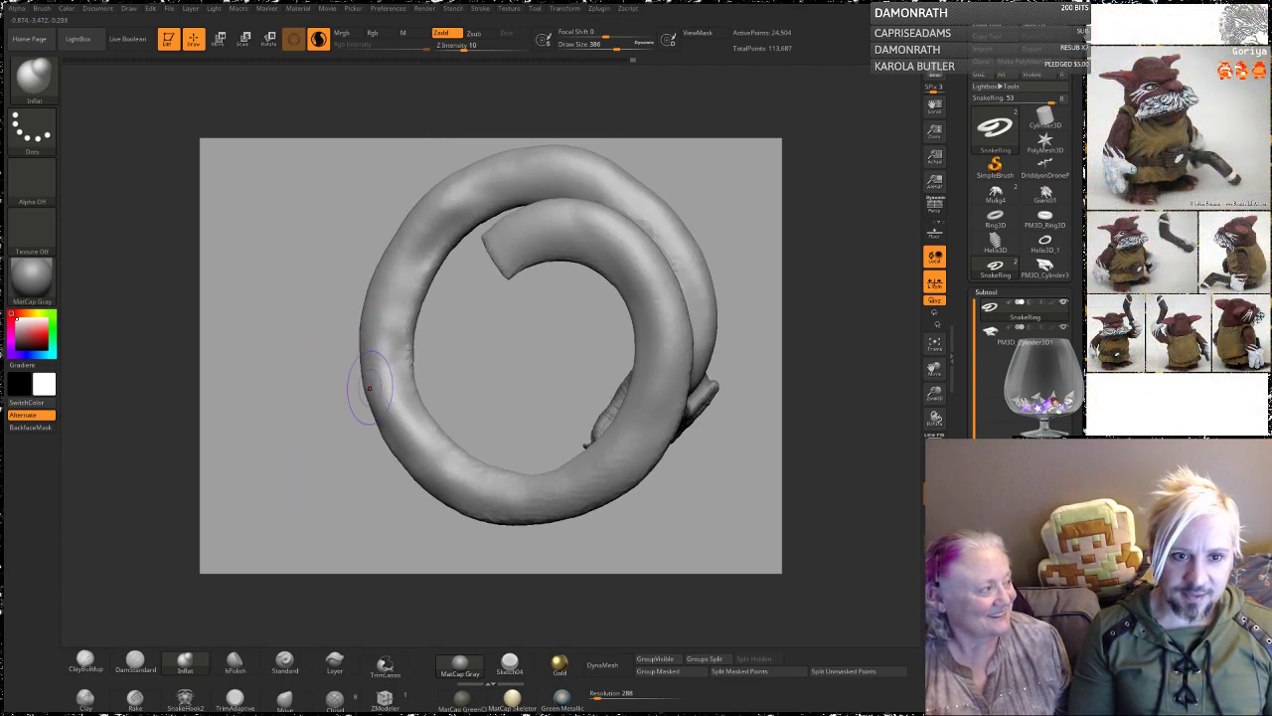
mouse_move(387, 315)
mouse_down()
mouse_move(430, 215)
mouse_move(449, 212)
mouse_up()
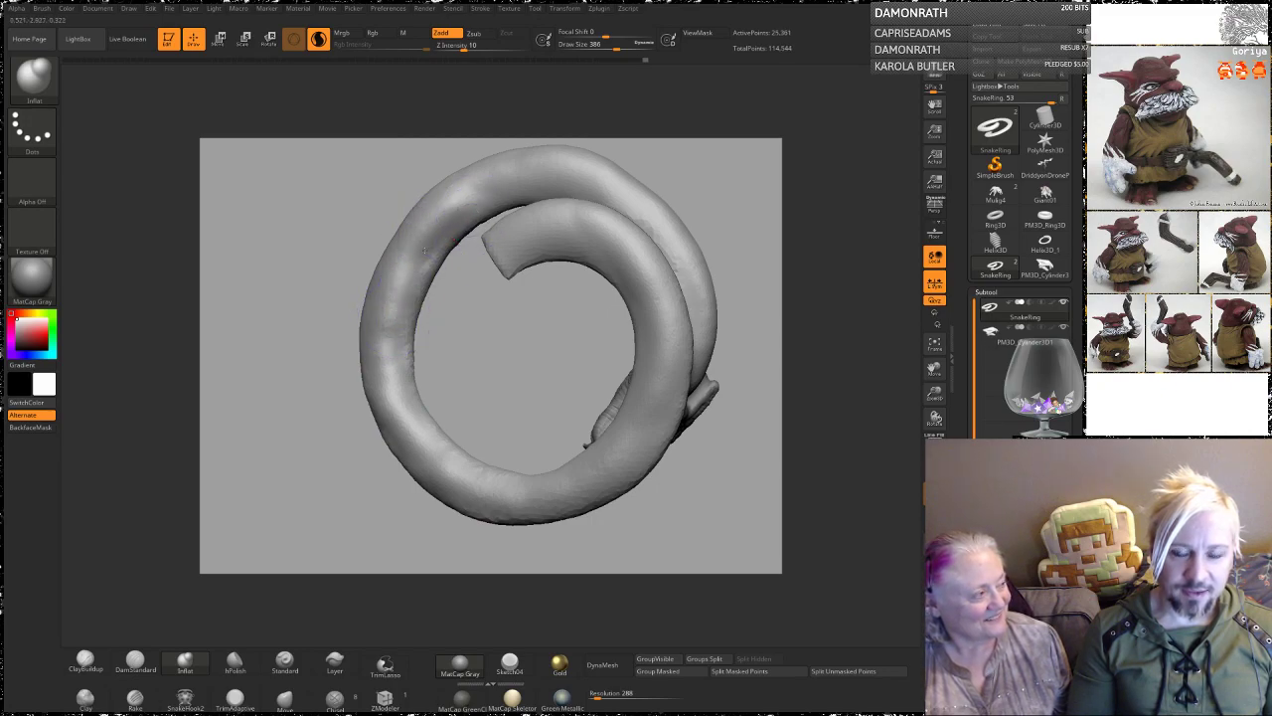
mouse_move(451, 356)
mouse_down()
mouse_move(511, 463)
mouse_move(532, 292)
mouse_move(453, 357)
mouse_up()
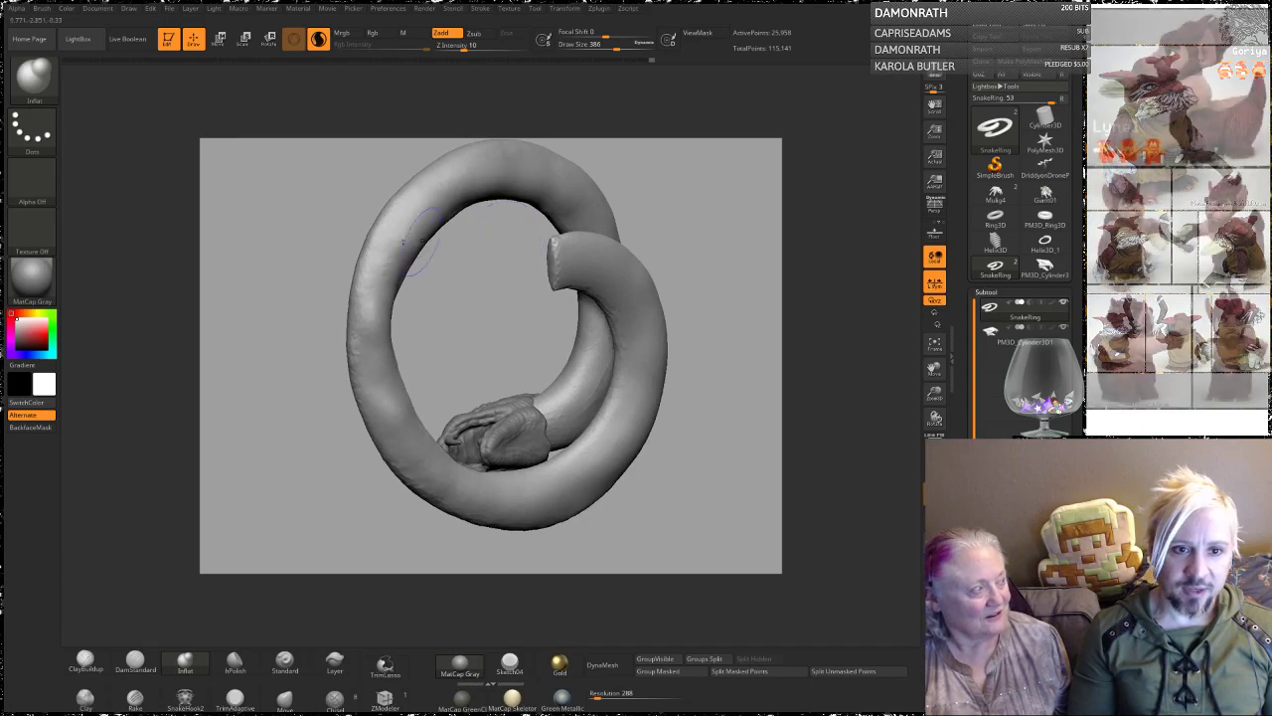
drag(373, 340, 398, 242)
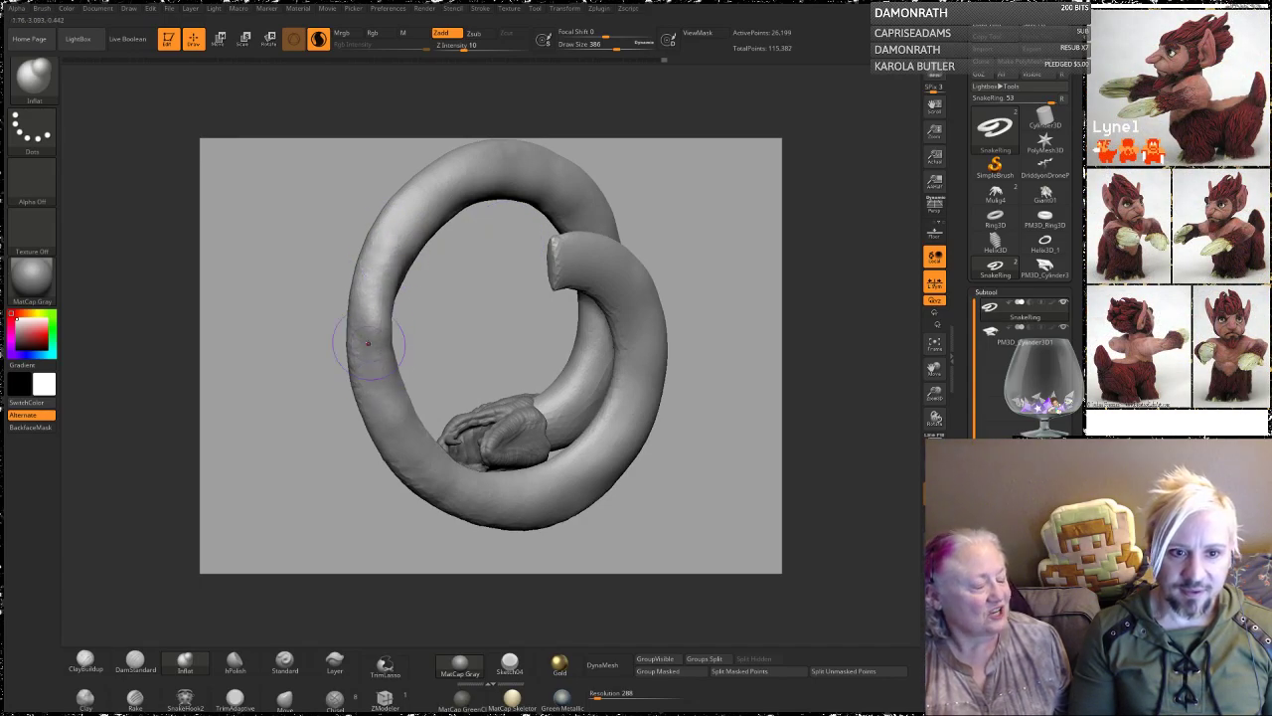
Step: Smooth the large coil and round off the flat cut end of the tail
drag(448, 297, 401, 299)
drag(356, 462, 443, 447)
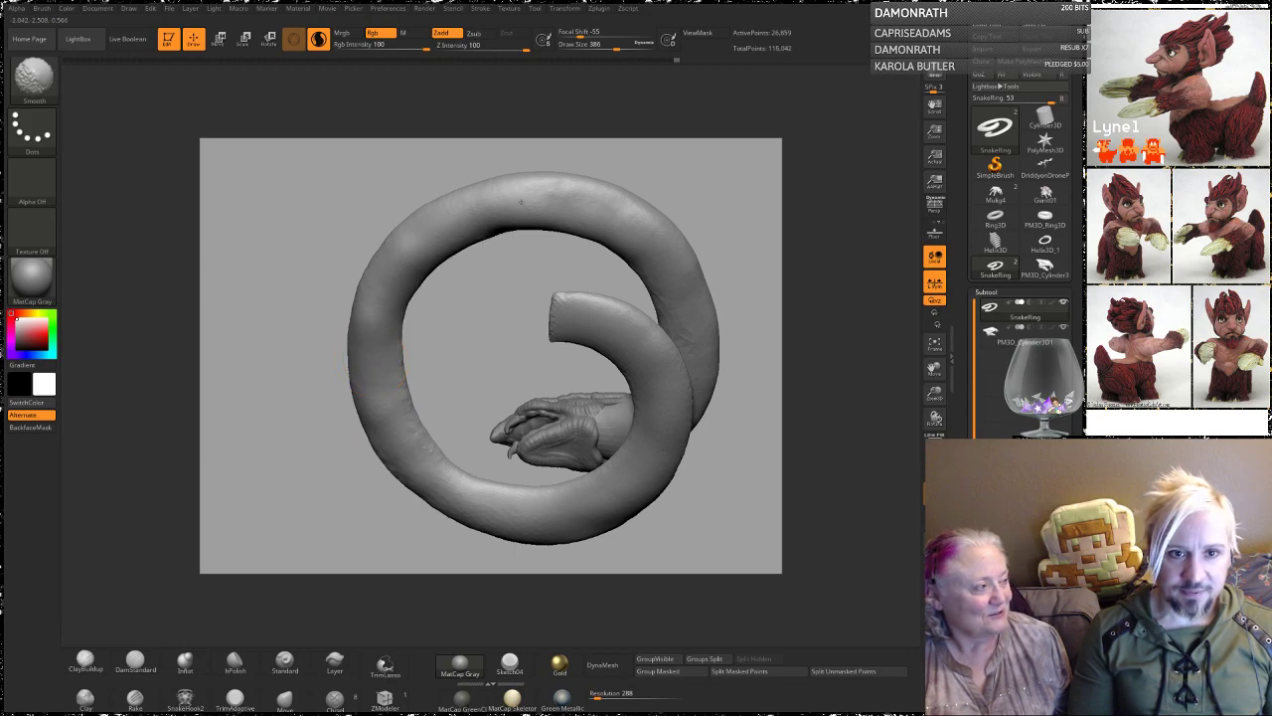
alt+drag(484, 302, 365, 301)
mouse_move(441, 296)
shift+mouse_down()
mouse_move(439, 336)
mouse_move(467, 310)
shift+mouse_up()
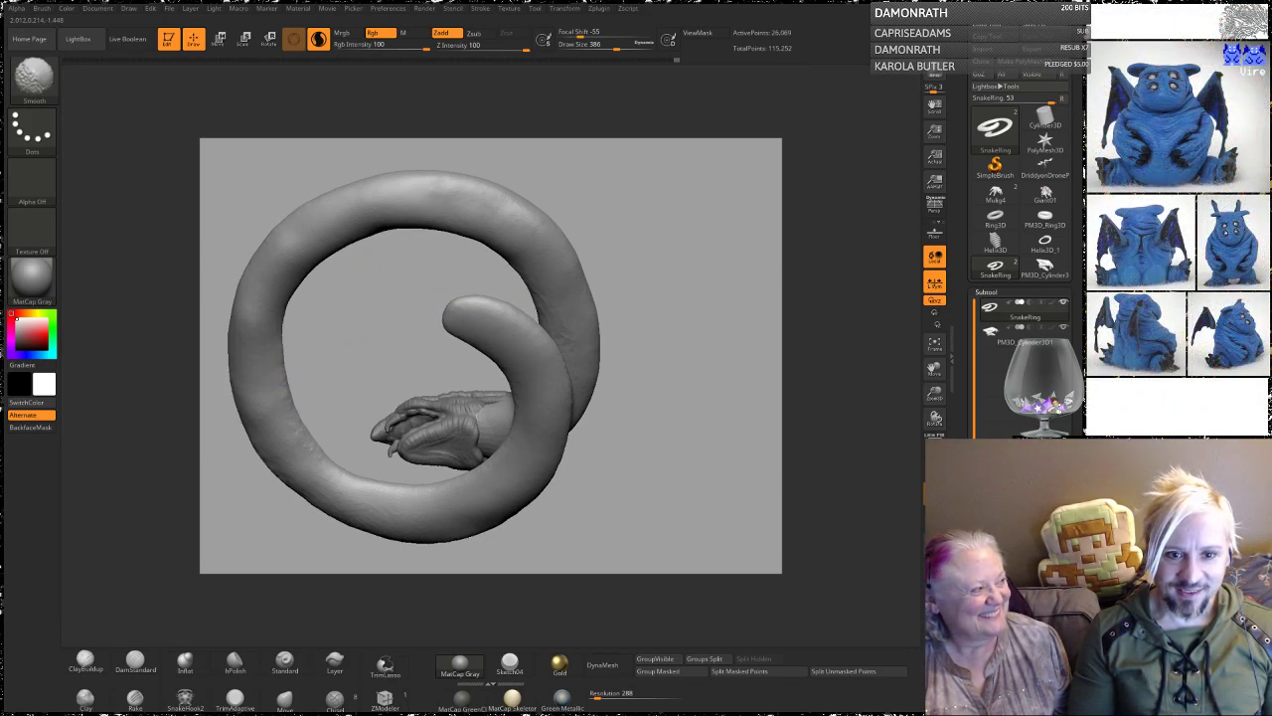
Step: Build up and even out the lower stretch of the snake's coil with the Inflat brush
mouse_move(656, 261)
alt+mouse_down()
mouse_move(614, 225)
mouse_move(629, 216)
alt+mouse_up()
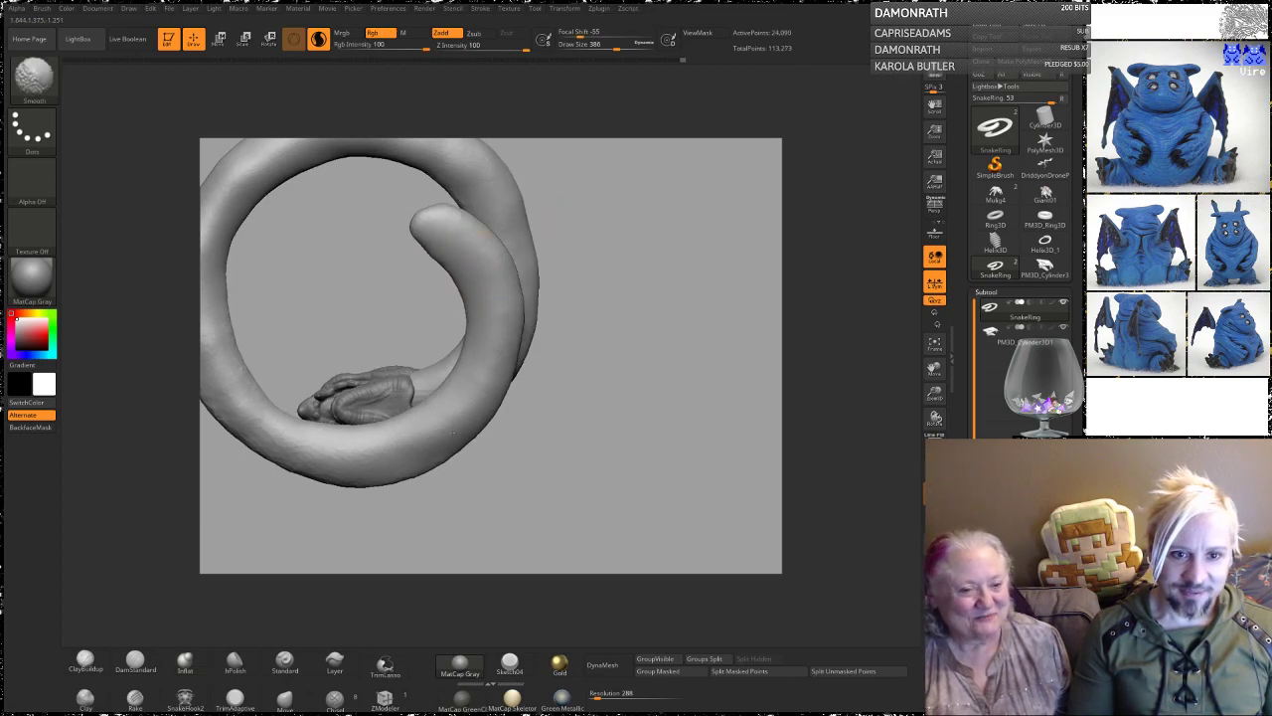
mouse_move(609, 355)
mouse_down()
mouse_move(603, 381)
mouse_move(644, 351)
mouse_up()
mouse_move(336, 423)
mouse_down()
mouse_move(321, 417)
mouse_move(323, 399)
mouse_up()
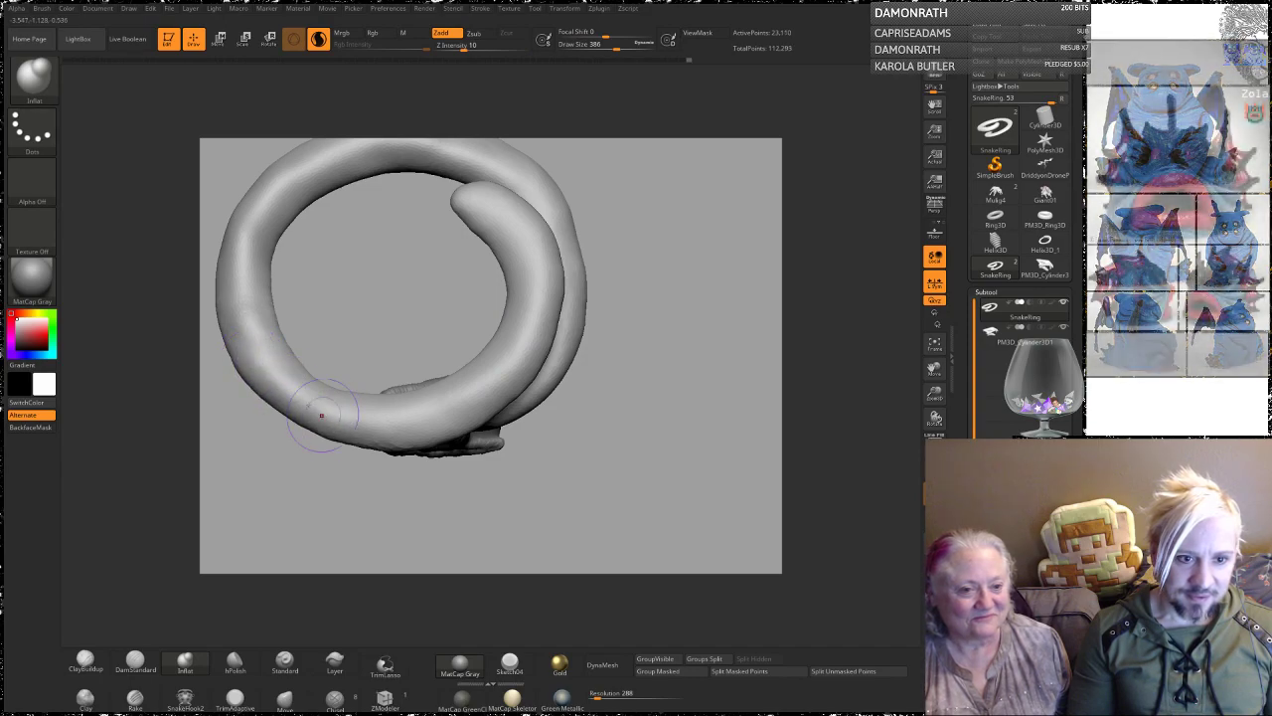
drag(347, 253, 301, 354)
drag(382, 249, 443, 295)
mouse_move(453, 177)
alt+mouse_down()
mouse_move(511, 210)
mouse_move(503, 284)
mouse_move(487, 264)
mouse_move(500, 263)
mouse_move(523, 310)
alt+mouse_up()
Step: Switch to the Move brush and set its draw size to 724
click(285, 699)
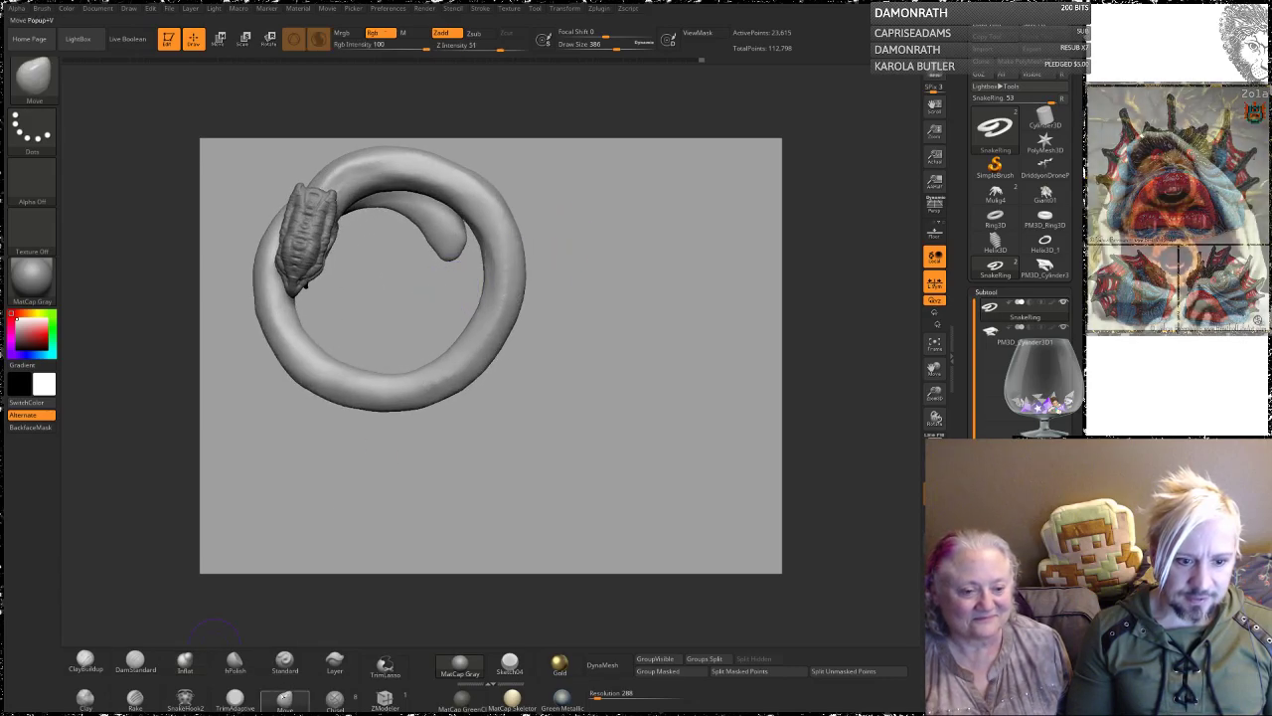
key(space)
drag(449, 294, 453, 294)
Step: Lasso-mask the tail end with MaskLasso and invert the mask so only the tail stretch stays editable
mouse_move(553, 269)
mouse_down()
mouse_move(574, 262)
mouse_move(554, 213)
mouse_move(504, 231)
mouse_move(528, 246)
mouse_up()
drag(573, 204, 608, 316)
drag(295, 176, 323, 191)
ctrl+click(37, 74)
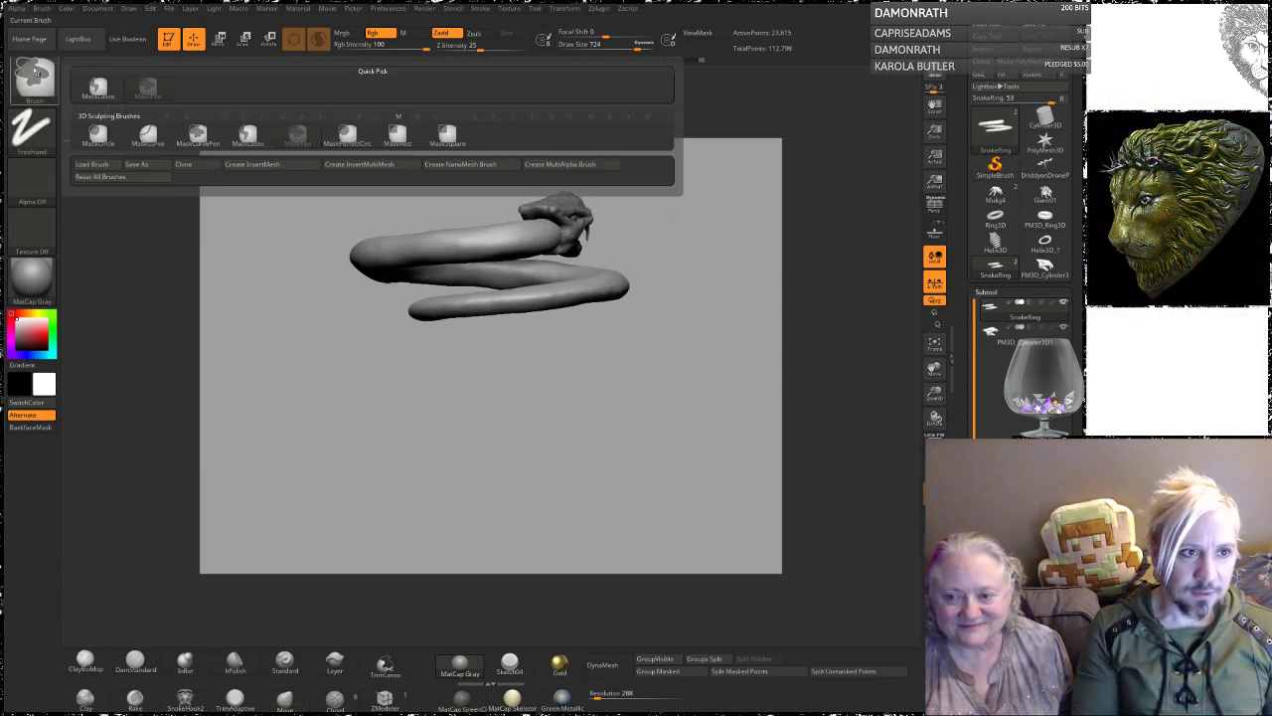
click(247, 144)
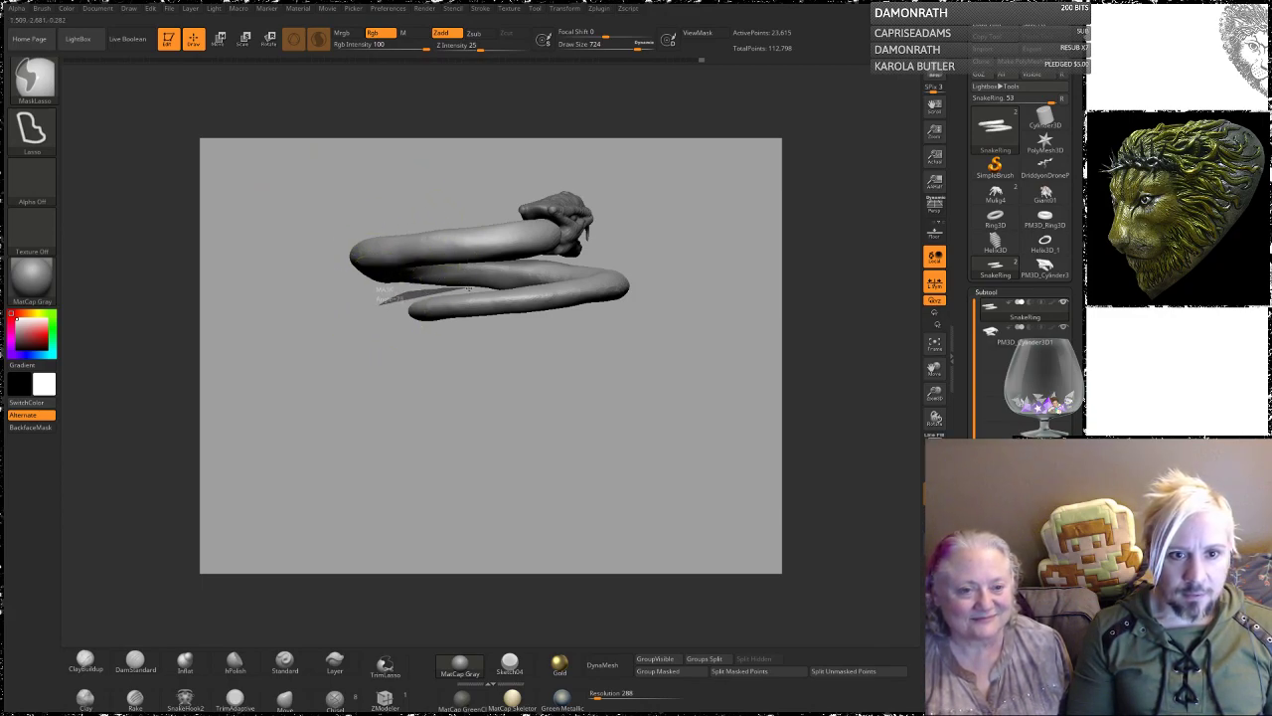
mouse_move(591, 269)
ctrl+mouse_down()
mouse_move(461, 414)
mouse_move(316, 328)
ctrl+mouse_up()
mouse_move(606, 348)
mouse_down()
mouse_move(626, 359)
mouse_move(613, 410)
mouse_up()
mouse_move(736, 156)
ctrl+alt+mouse_down()
mouse_move(628, 111)
mouse_move(623, 311)
mouse_move(738, 204)
ctrl+alt+mouse_up()
ctrl+click(608, 425)
drag(422, 425, 338, 247)
alt+drag(297, 290, 313, 221)
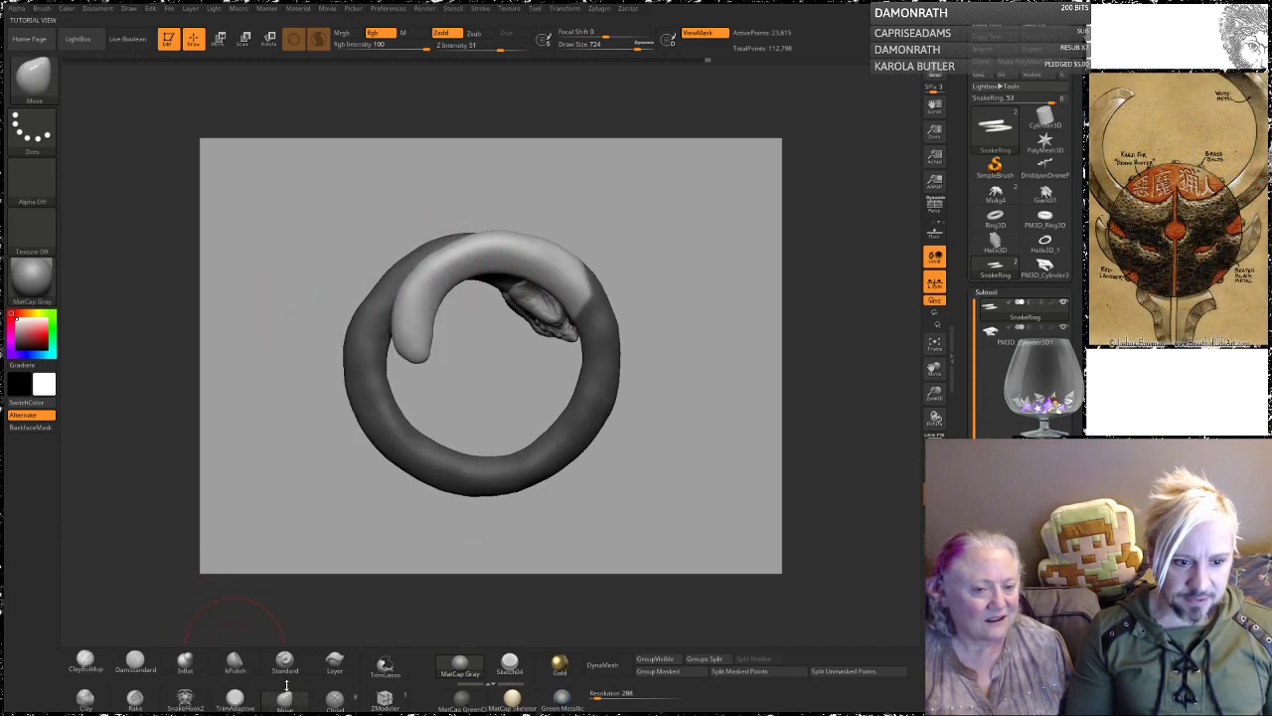
key(b)
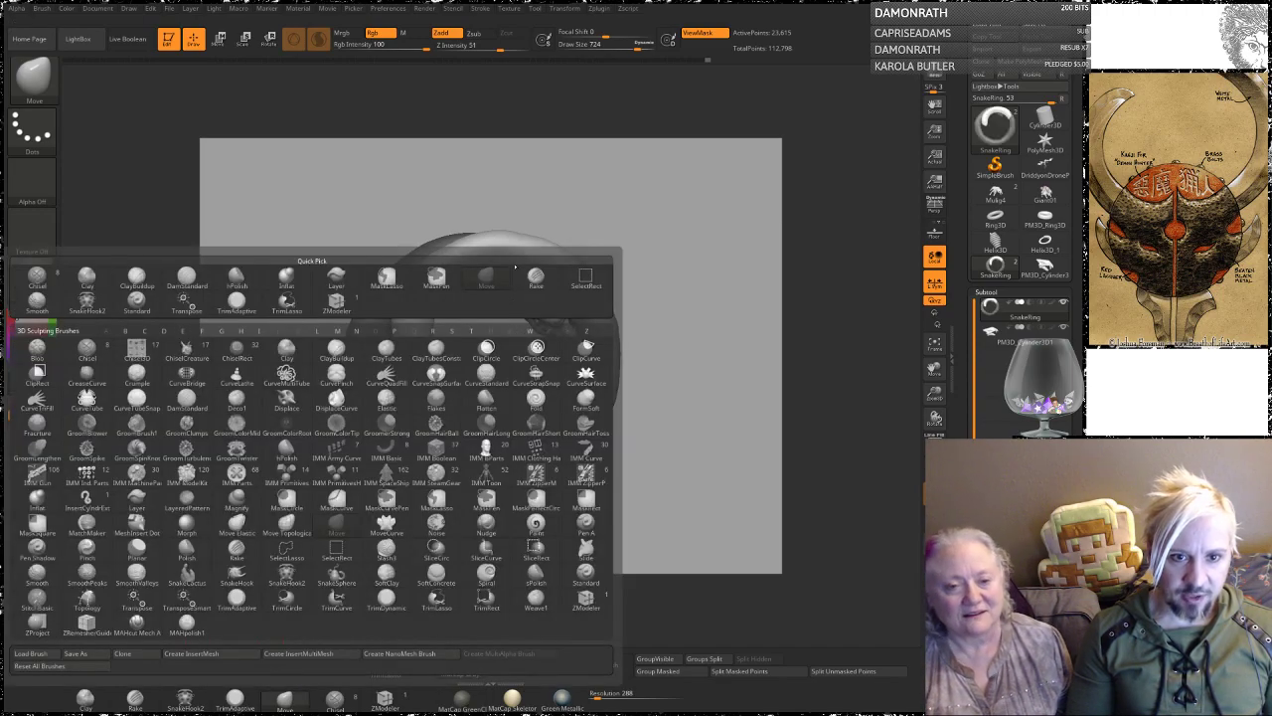
mouse_move(556, 231)
mouse_down()
mouse_move(555, 316)
mouse_move(527, 316)
mouse_up()
key(ctrl+z)
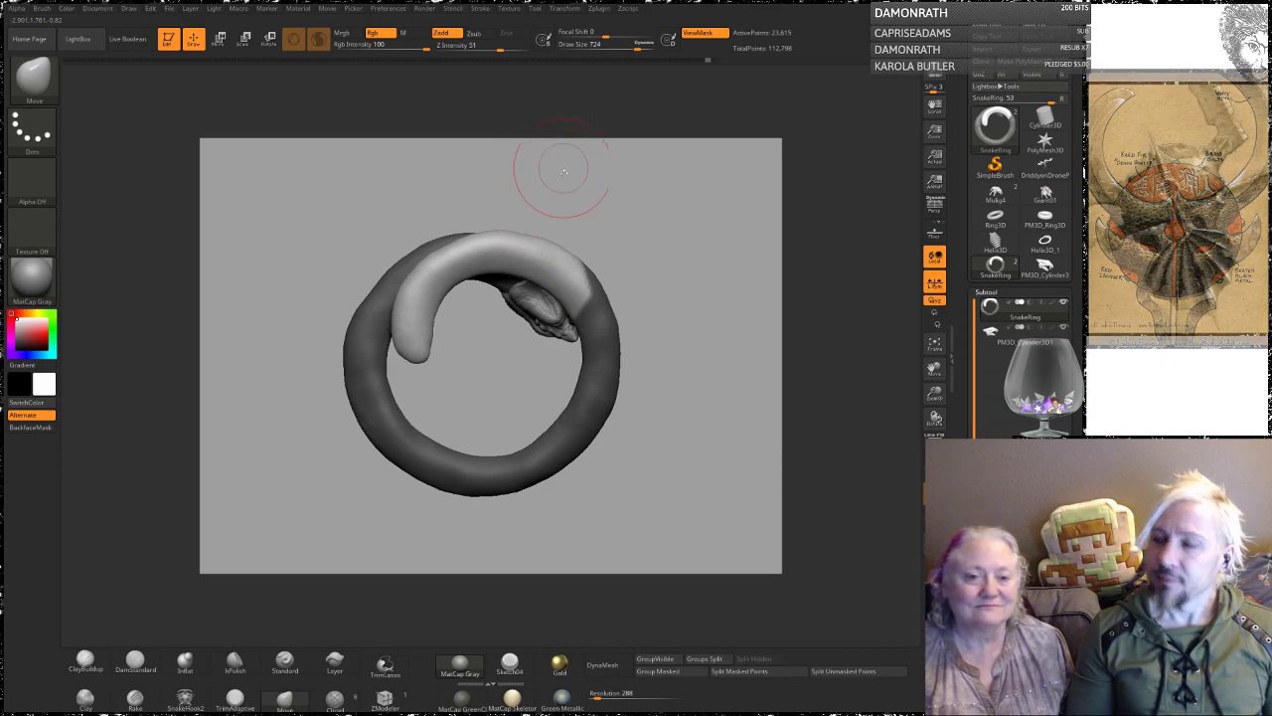
Step: Pull the unmasked tail outward onto the curve of the ring with the Move brush at draw size 1000
key(space)
mouse_move(439, 349)
mouse_down()
mouse_move(477, 359)
mouse_move(399, 364)
mouse_up()
key(space)
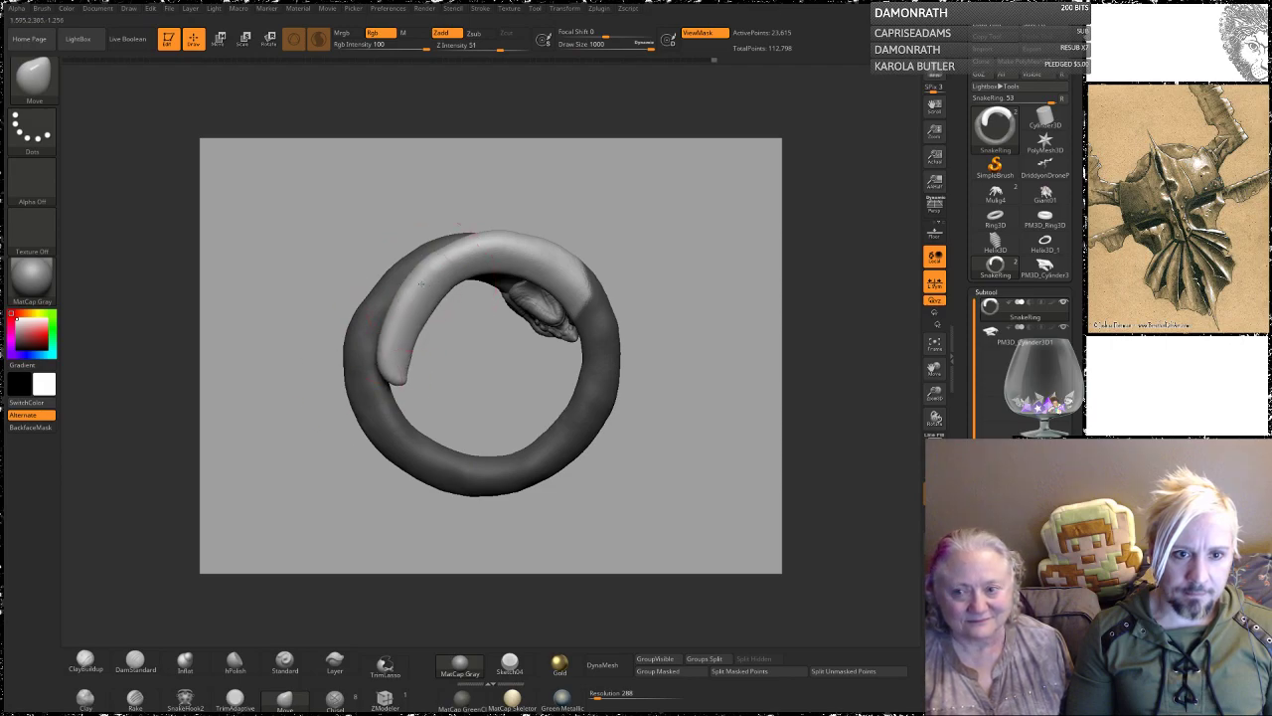
drag(424, 283, 407, 277)
drag(475, 255, 470, 247)
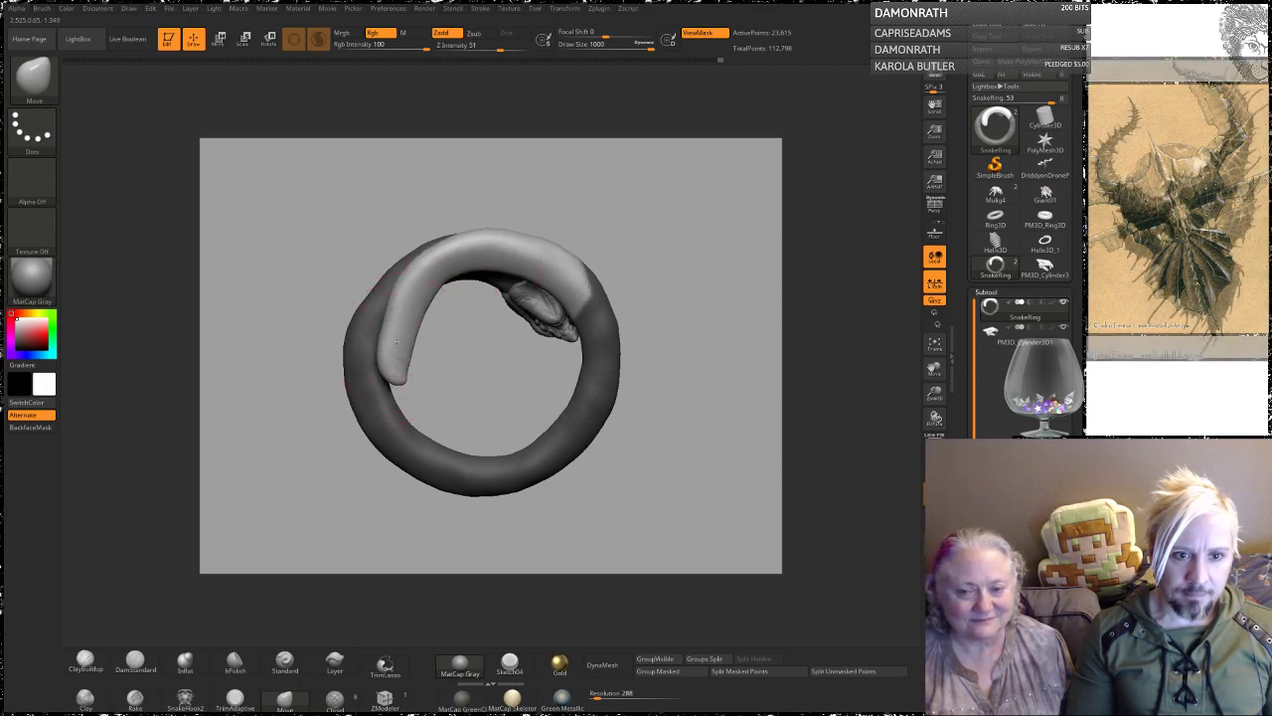
drag(404, 335, 388, 332)
Step: Stretch the tail's tip further around the ring and shape it to follow the coil's curve
alt+drag(502, 362, 442, 347)
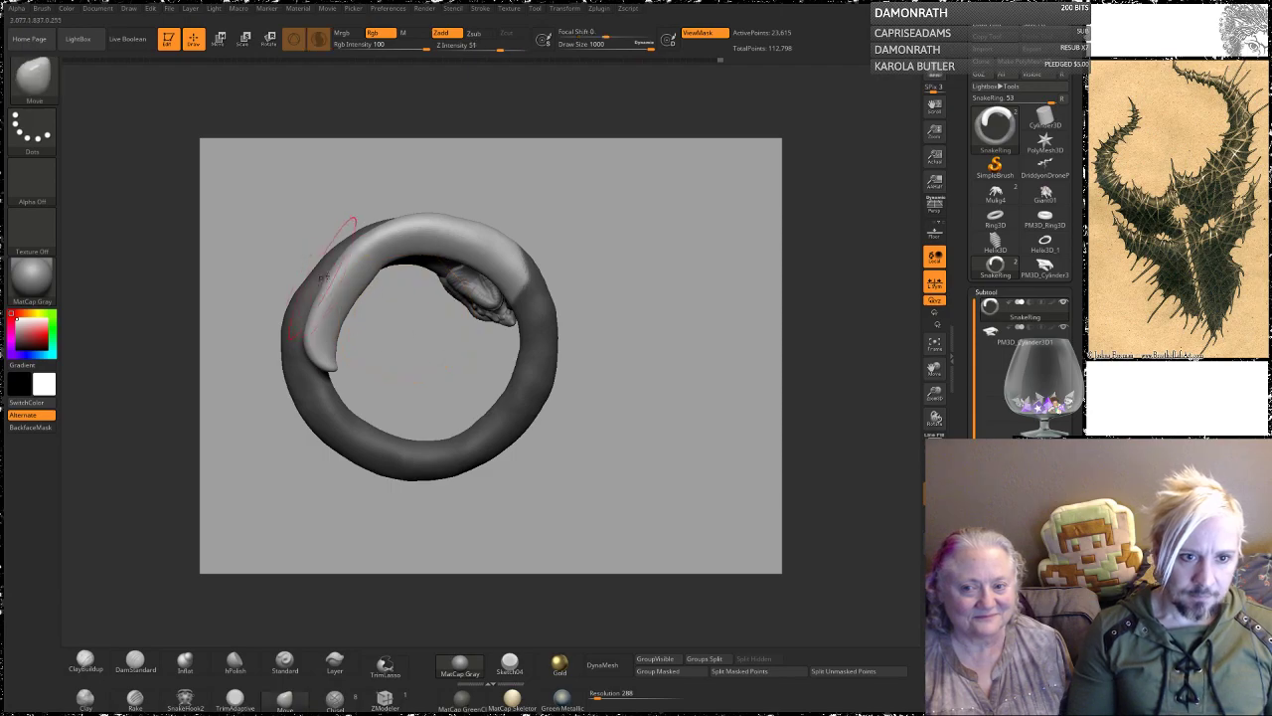
drag(341, 288, 330, 284)
mouse_move(319, 348)
mouse_down()
mouse_move(309, 363)
mouse_move(333, 435)
mouse_up()
drag(322, 374, 305, 379)
drag(321, 296, 313, 292)
drag(375, 254, 370, 247)
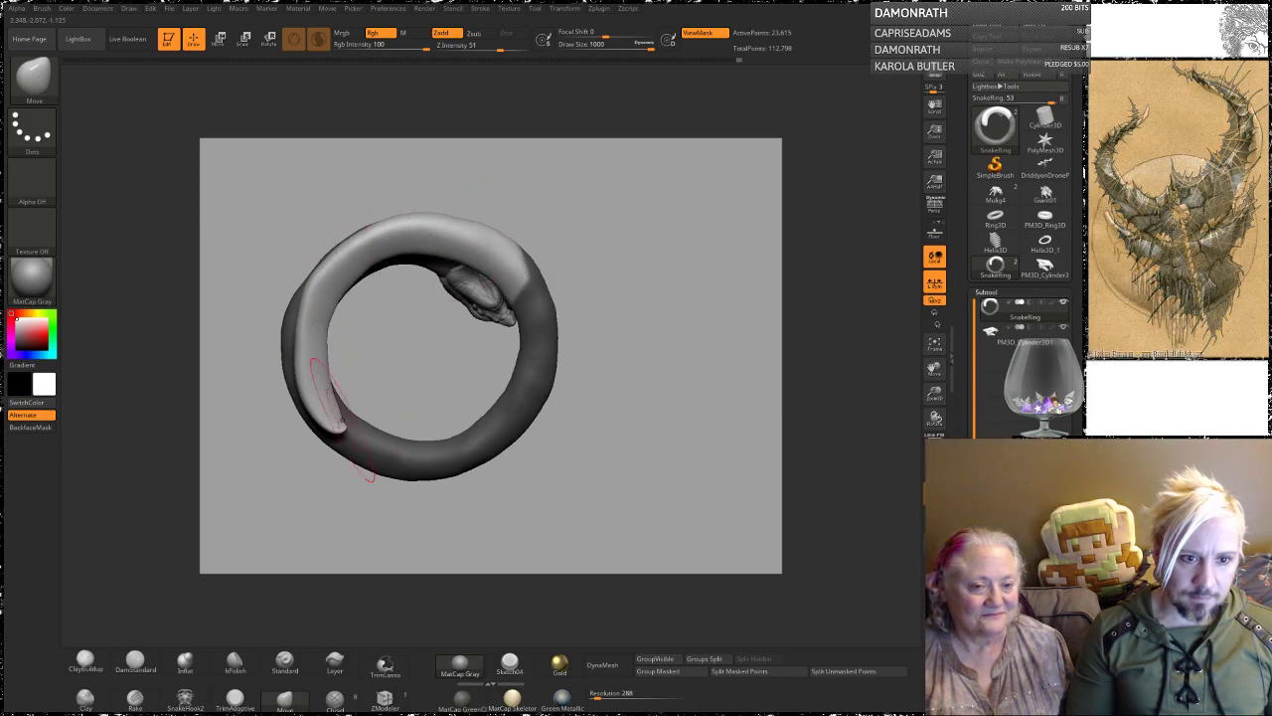
mouse_move(336, 428)
mouse_down()
mouse_move(359, 440)
mouse_move(356, 425)
mouse_move(349, 434)
mouse_move(380, 451)
mouse_up()
Step: Clear the mask from the snake's body and reduce the draw size to 602
drag(404, 344, 512, 193)
alt+drag(434, 298, 603, 214)
drag(610, 280, 597, 184)
right_click(609, 247)
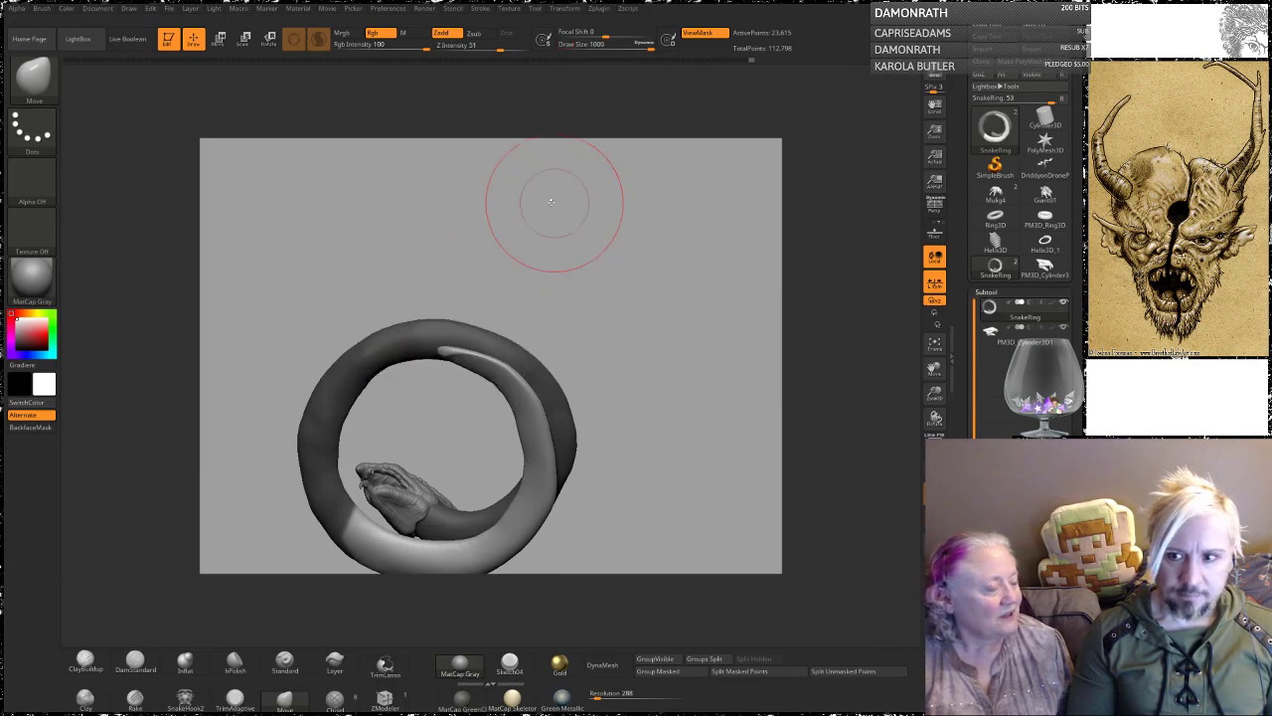
mouse_move(592, 307)
alt+mouse_down()
mouse_move(558, 203)
mouse_move(560, 249)
mouse_move(538, 272)
alt+mouse_up()
key(space)
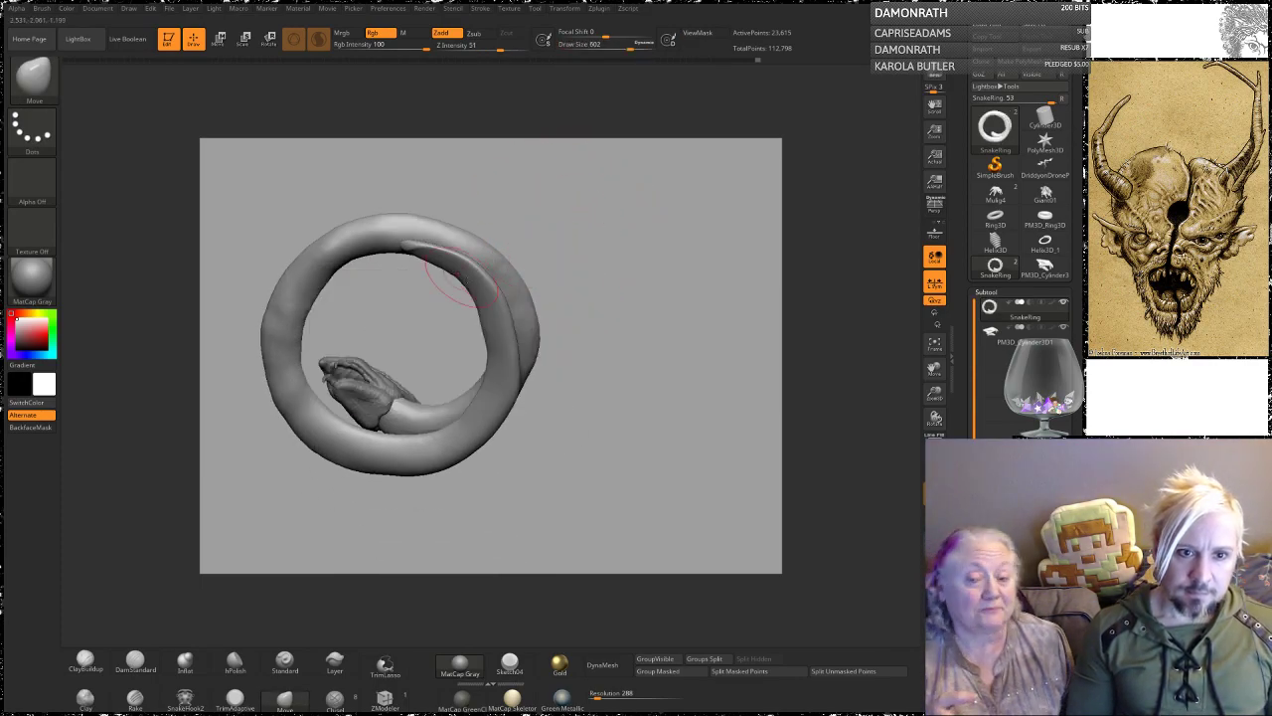
ctrl+drag(234, 602, 254, 586)
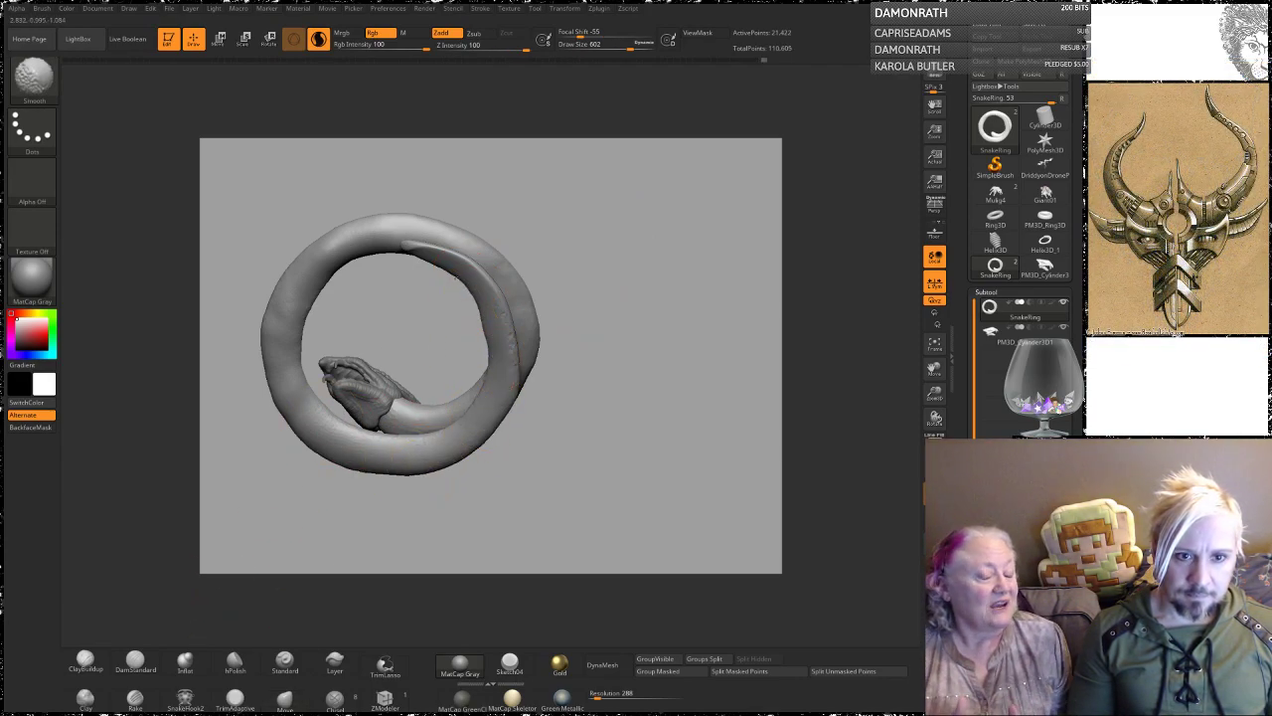
Step: Smooth the stretched tail and the adjoining inner coil with the draw size reduced to 344
drag(561, 136, 548, 283)
key(space)
mouse_move(519, 343)
mouse_down()
mouse_move(507, 343)
mouse_move(497, 256)
mouse_up()
shift+drag(481, 323, 460, 333)
mouse_move(583, 326)
alt+mouse_down()
mouse_move(567, 265)
mouse_move(611, 268)
alt+mouse_up()
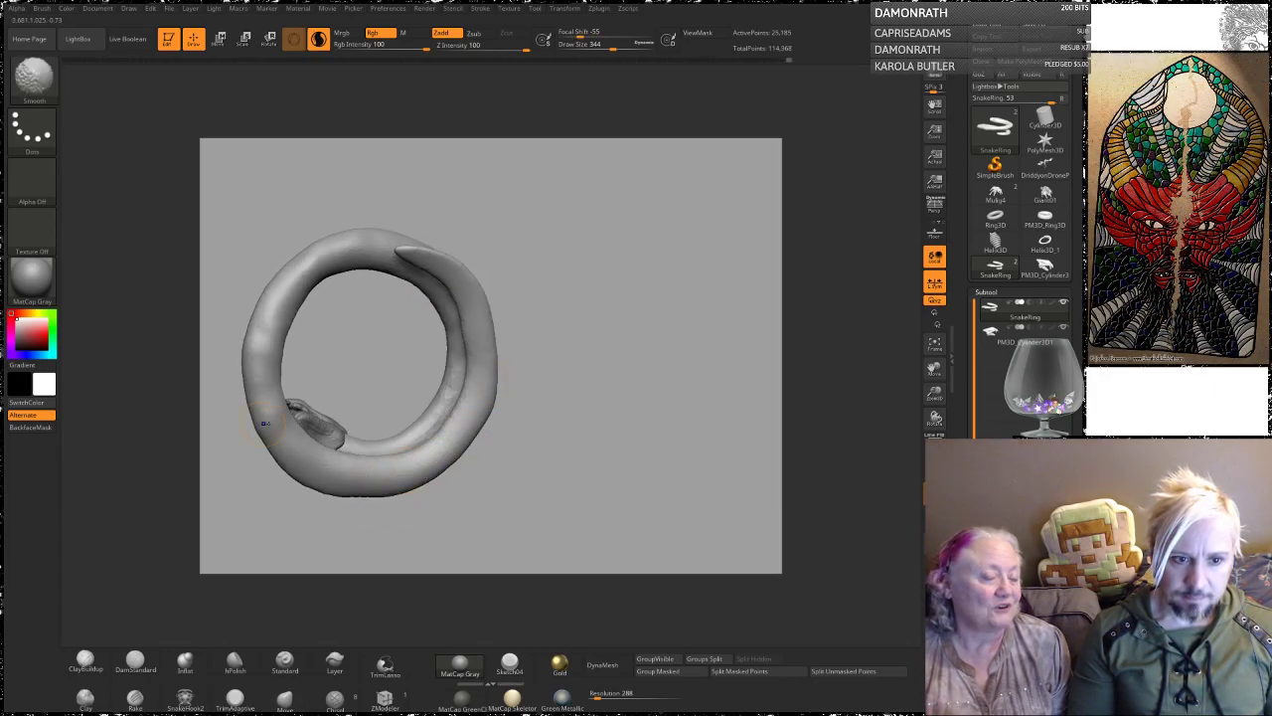
drag(474, 207, 380, 249)
mouse_move(509, 220)
mouse_down()
mouse_move(572, 245)
mouse_move(556, 212)
mouse_move(438, 265)
mouse_move(504, 288)
mouse_up()
mouse_move(402, 390)
alt+mouse_down()
mouse_move(383, 416)
mouse_move(440, 329)
alt+mouse_up()
Step: Smooth the remaining unevenness along the tail coil and the outer ring from several angles
mouse_move(561, 242)
alt+mouse_down()
mouse_move(498, 238)
mouse_move(491, 255)
alt+mouse_up()
shift+drag(406, 338, 402, 323)
alt+drag(312, 260, 305, 348)
mouse_move(545, 191)
alt+mouse_down()
mouse_move(488, 199)
mouse_move(492, 228)
alt+mouse_up()
shift+drag(388, 379, 391, 365)
alt+drag(534, 220, 477, 249)
drag(455, 221, 511, 212)
shift+drag(401, 414, 406, 379)
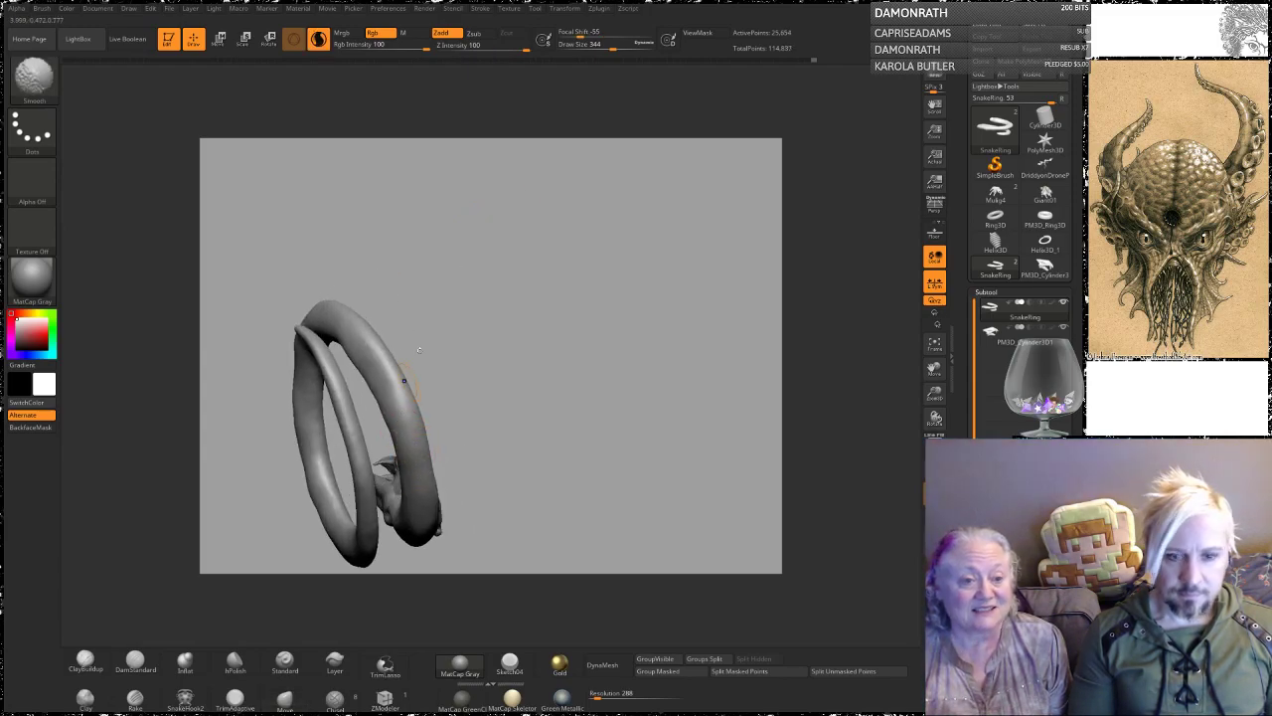
Step: Smooth the inner surface and the underside of the lower coil down to the tail
drag(439, 278, 548, 203)
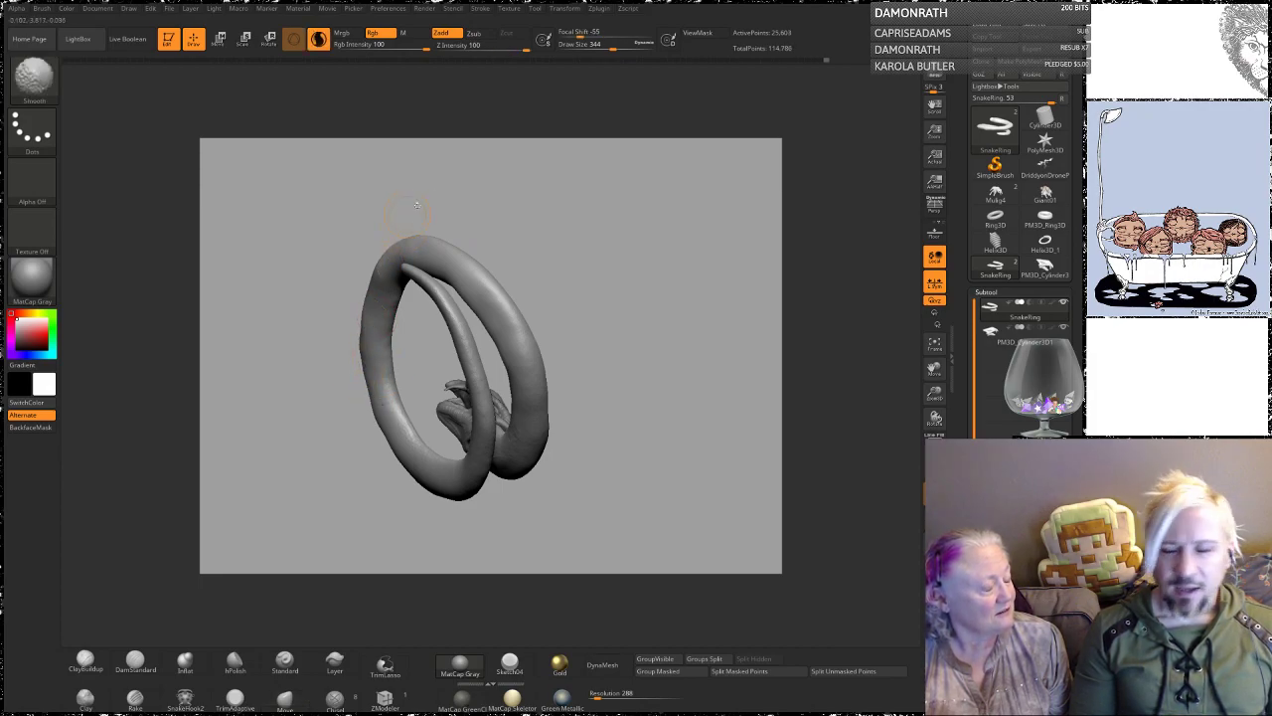
drag(534, 220, 614, 282)
mouse_move(531, 176)
mouse_down()
mouse_move(503, 193)
mouse_move(527, 164)
mouse_up()
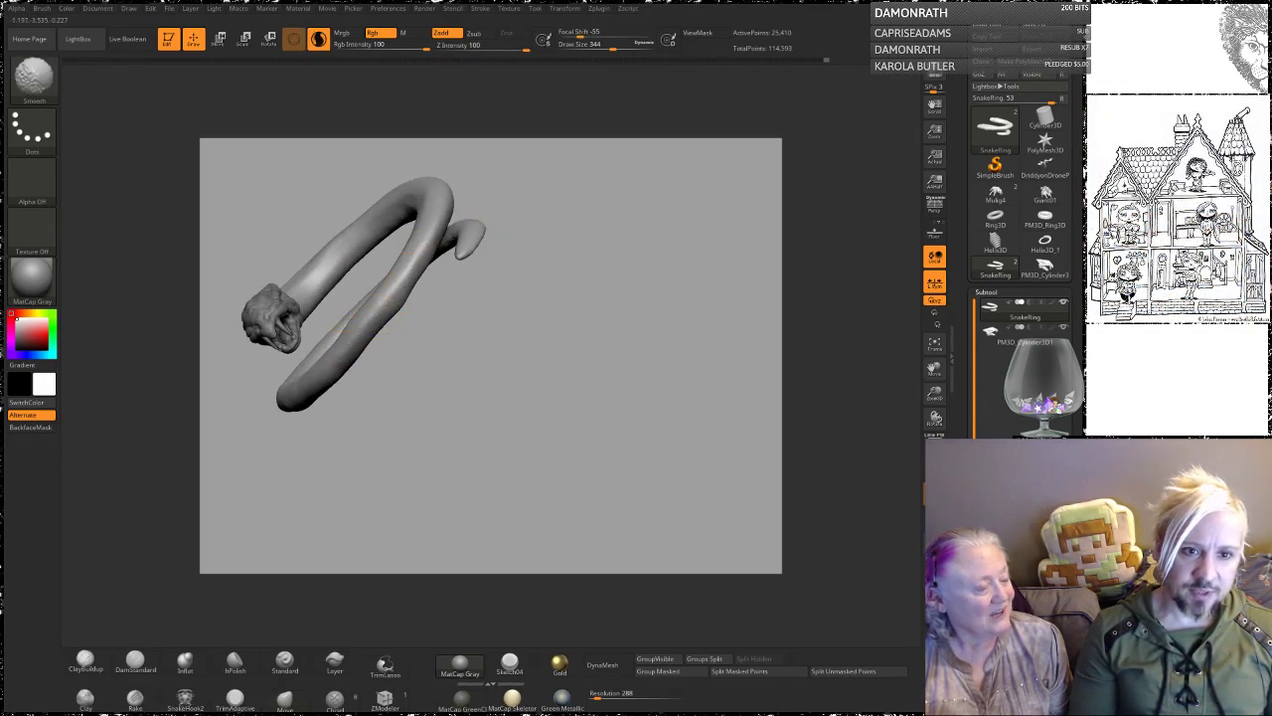
drag(505, 256, 596, 144)
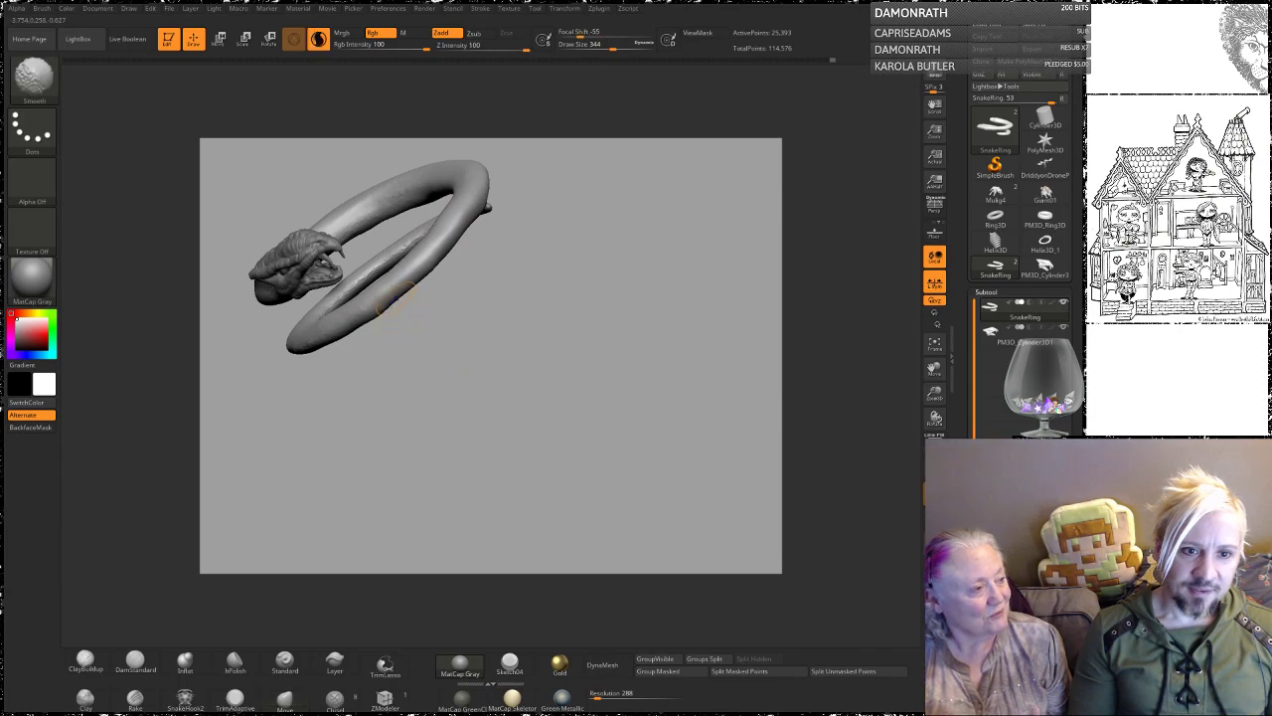
drag(403, 363, 434, 401)
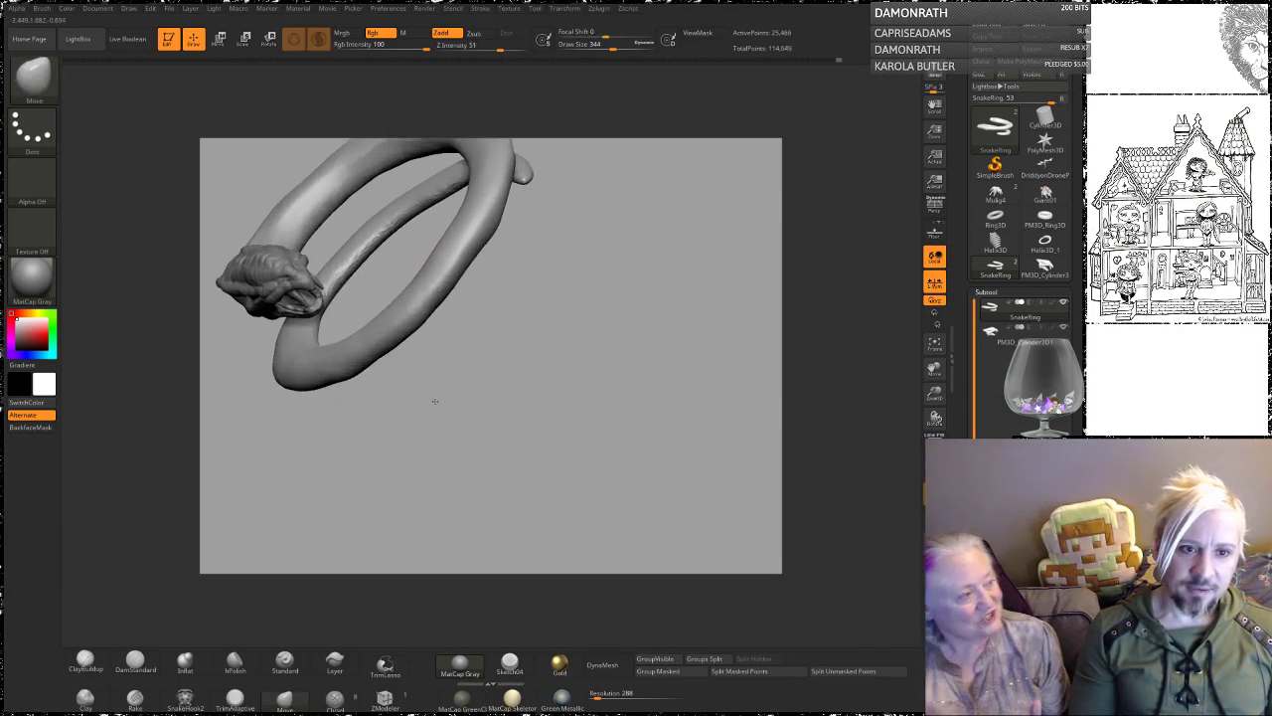
shift+drag(388, 222, 348, 270)
mouse_move(557, 258)
alt+mouse_down()
mouse_move(520, 347)
mouse_move(540, 247)
mouse_move(414, 284)
mouse_move(507, 232)
alt+mouse_up()
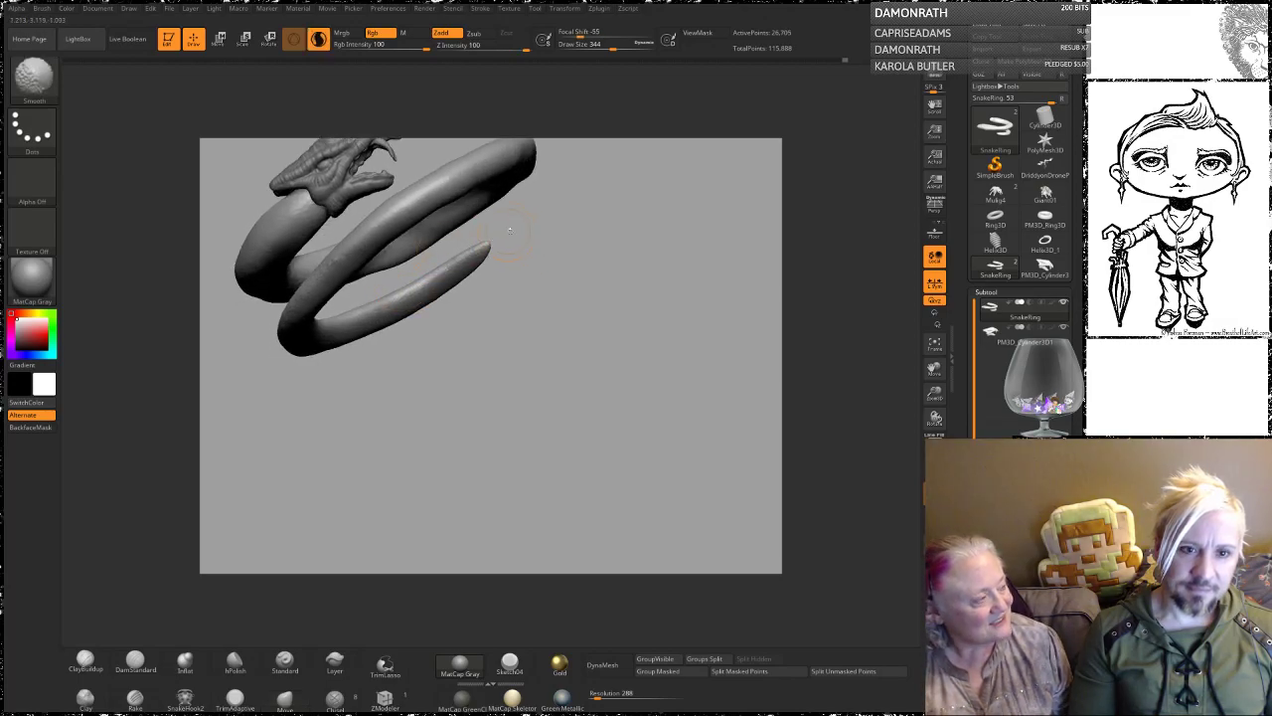
drag(432, 354, 329, 301)
drag(461, 486, 385, 461)
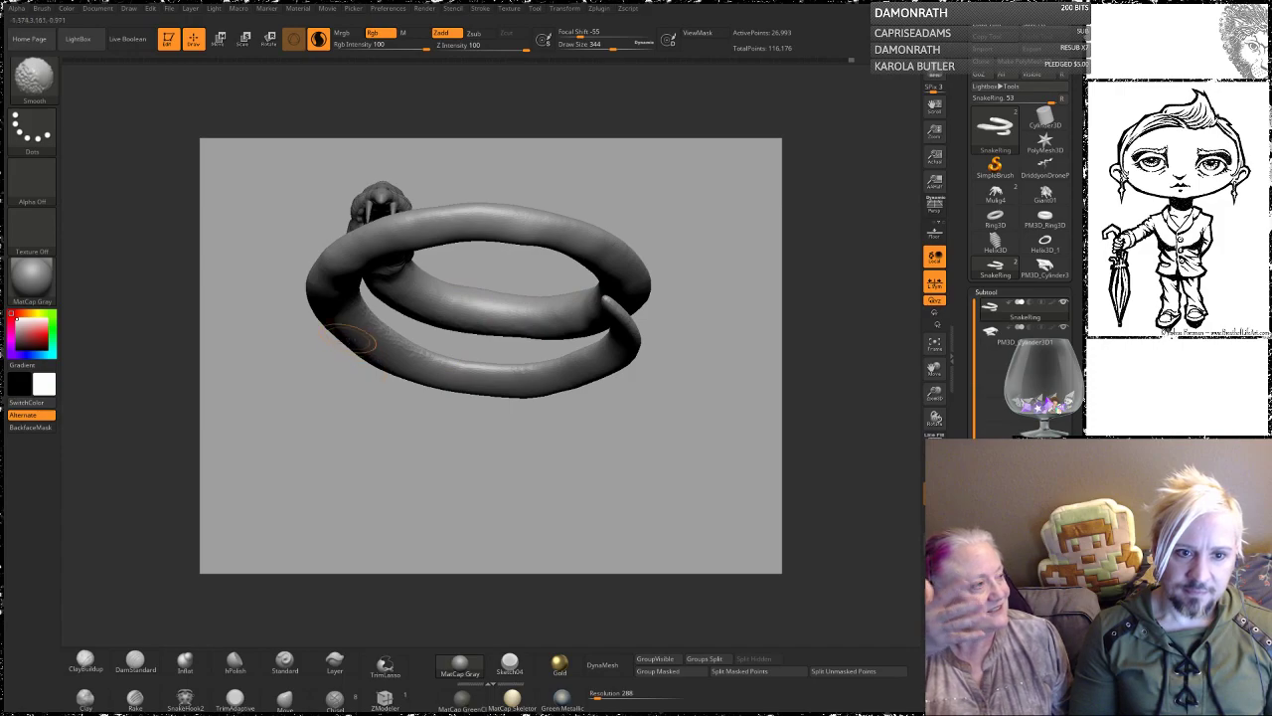
drag(425, 390, 359, 379)
Step: Examine the snake ring's head, coil thickness and tapered tail from several angles
mouse_move(301, 338)
alt+mouse_down()
mouse_move(404, 423)
mouse_move(378, 402)
alt+mouse_up()
drag(356, 338, 359, 461)
drag(319, 316, 449, 280)
alt+drag(651, 185, 503, 225)
alt+drag(531, 132, 519, 205)
alt+drag(302, 284, 370, 226)
drag(332, 310, 313, 217)
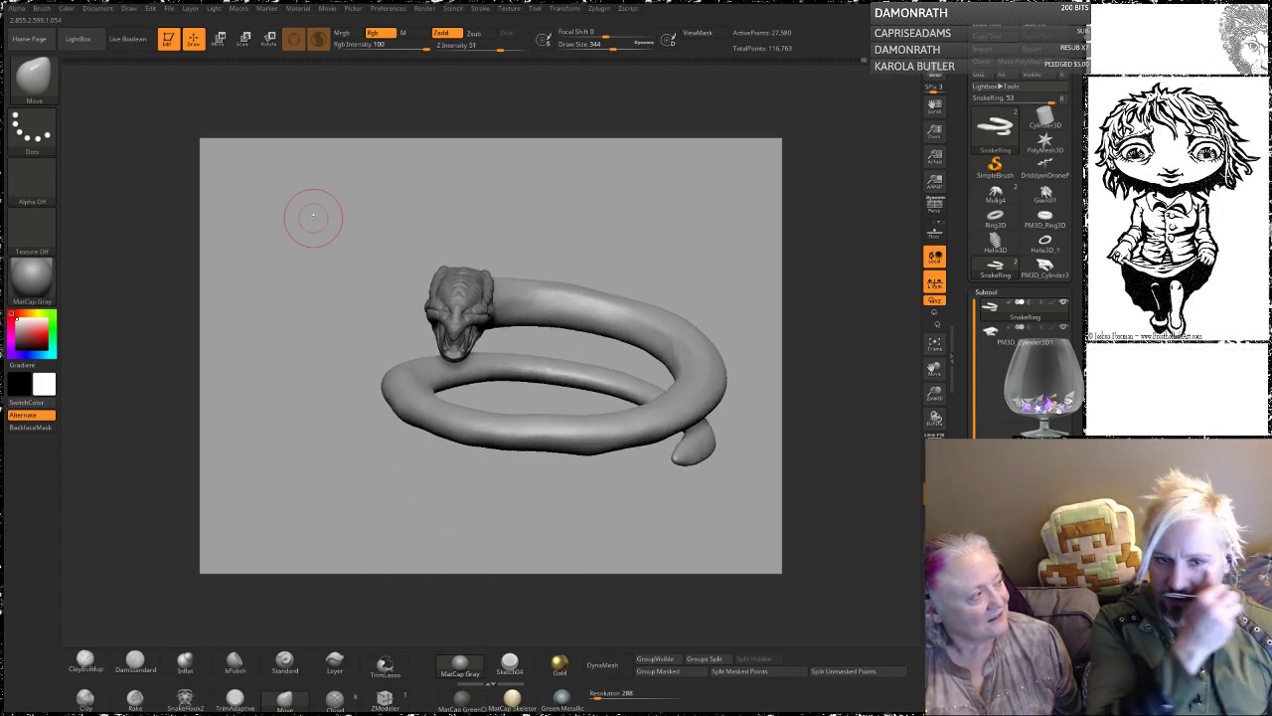
mouse_move(505, 200)
mouse_down()
mouse_move(519, 294)
mouse_move(522, 283)
mouse_up()
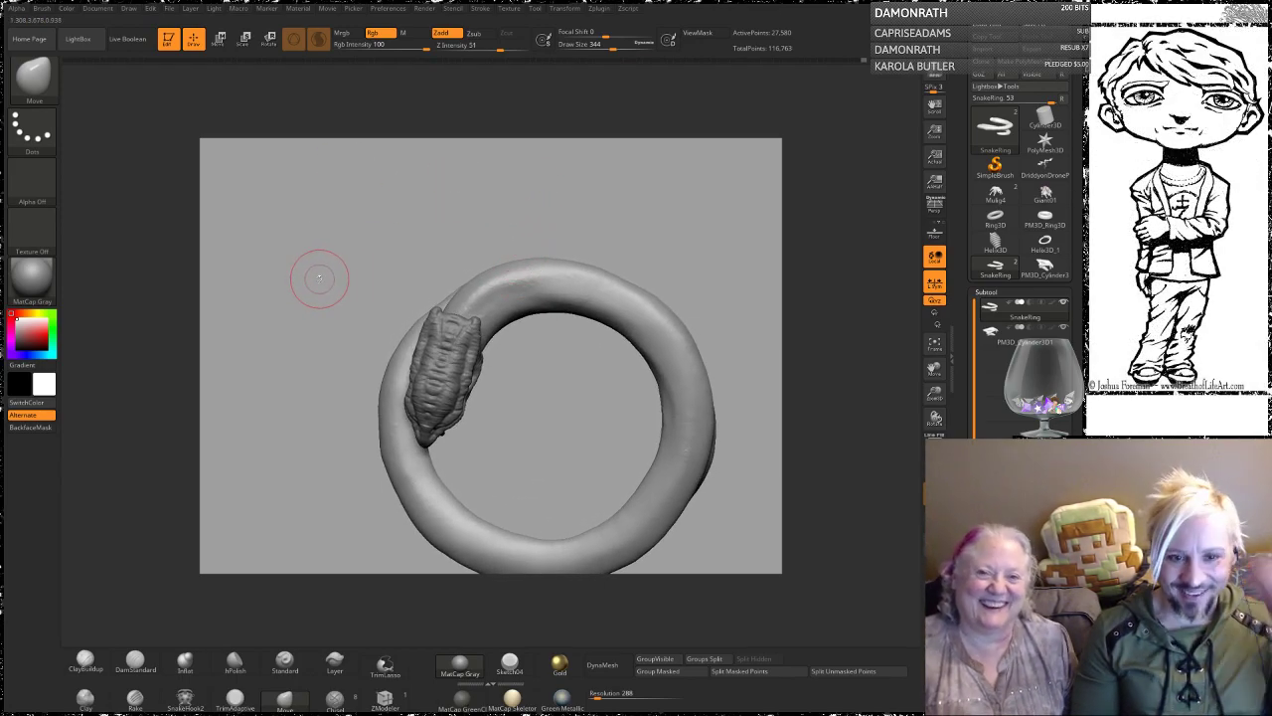
mouse_move(307, 338)
alt+mouse_down()
mouse_move(278, 259)
mouse_move(351, 380)
mouse_move(321, 259)
mouse_move(302, 240)
alt+mouse_up()
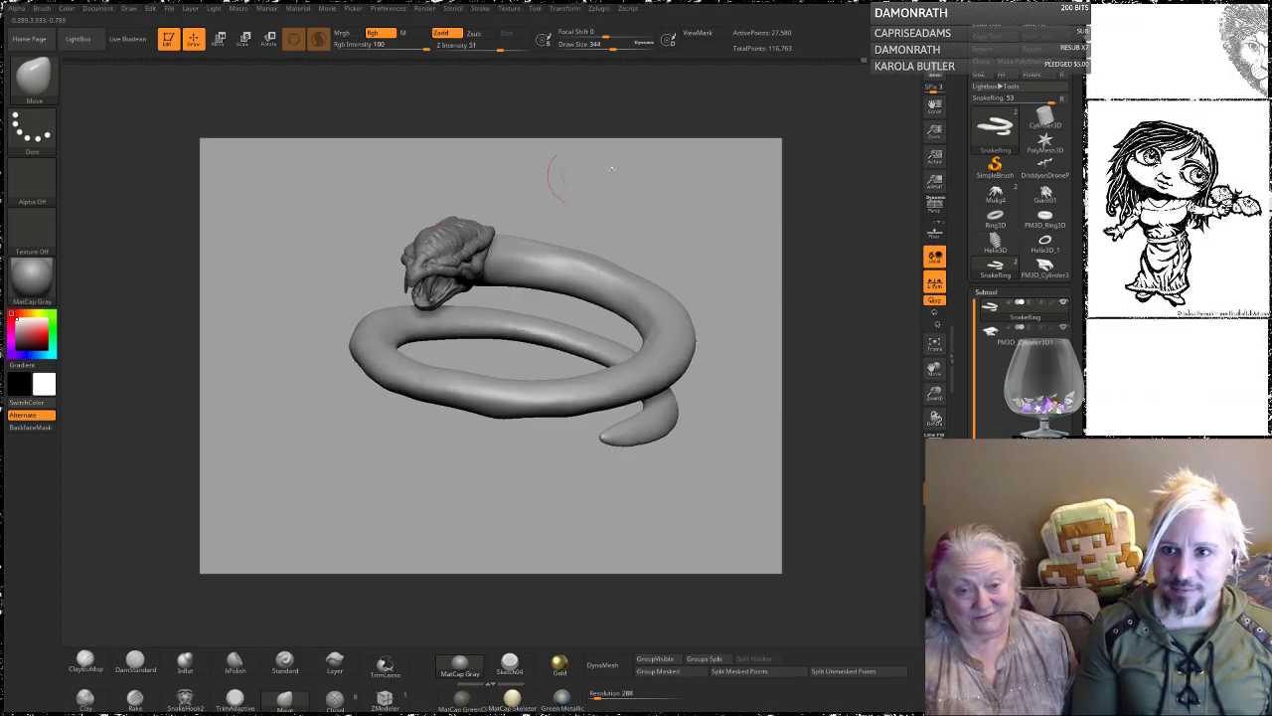
Step: Save the tool as SnakeRing in the OddsAndEnds folder, replacing the existing file
click(1041, 27)
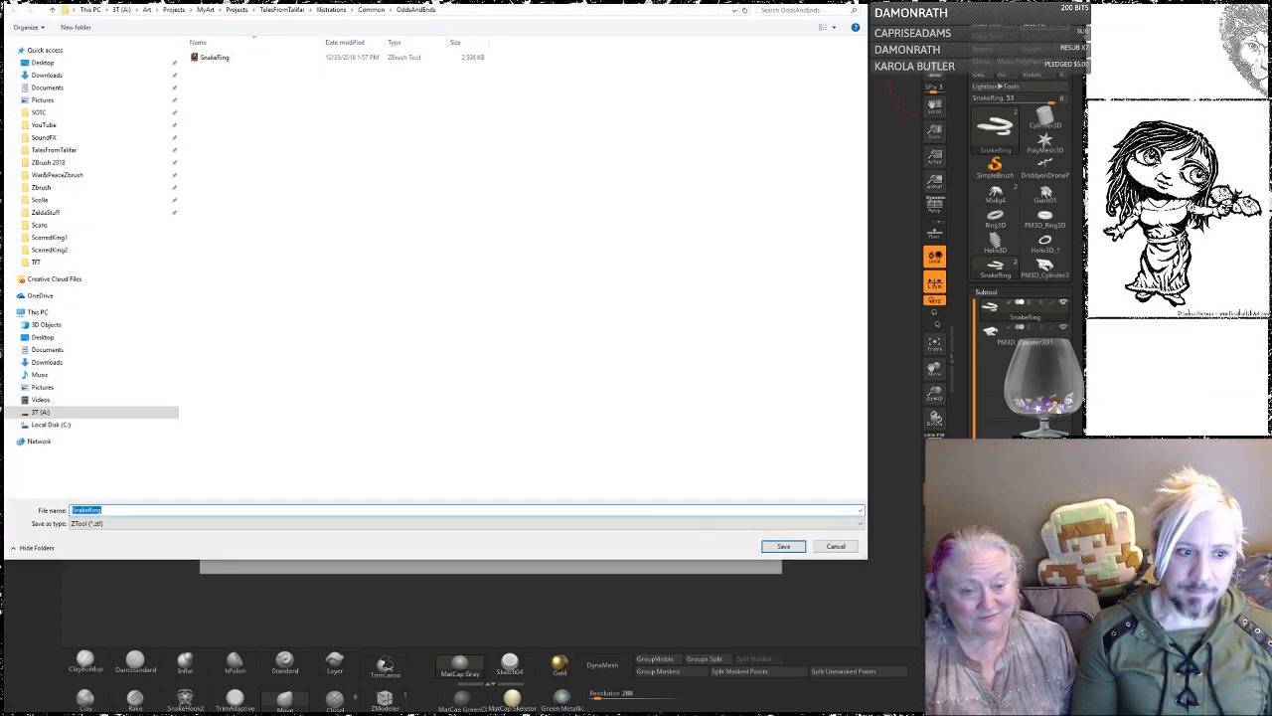
click(784, 547)
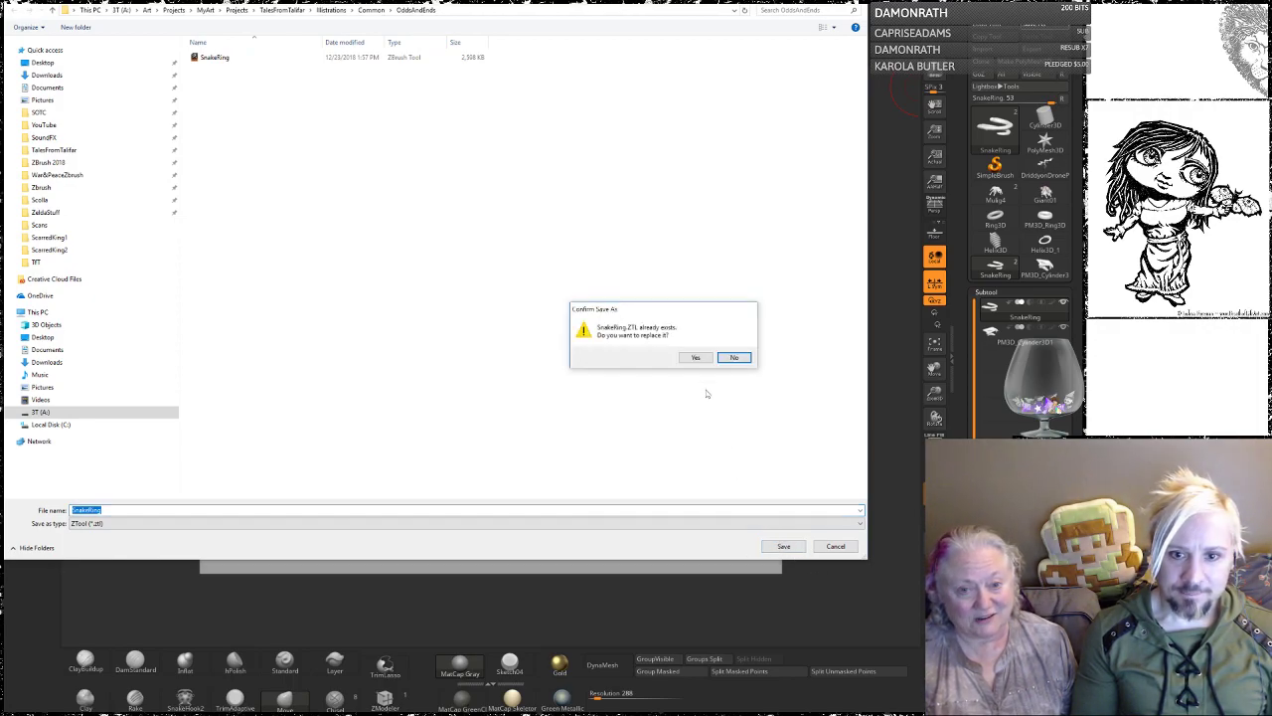
click(696, 358)
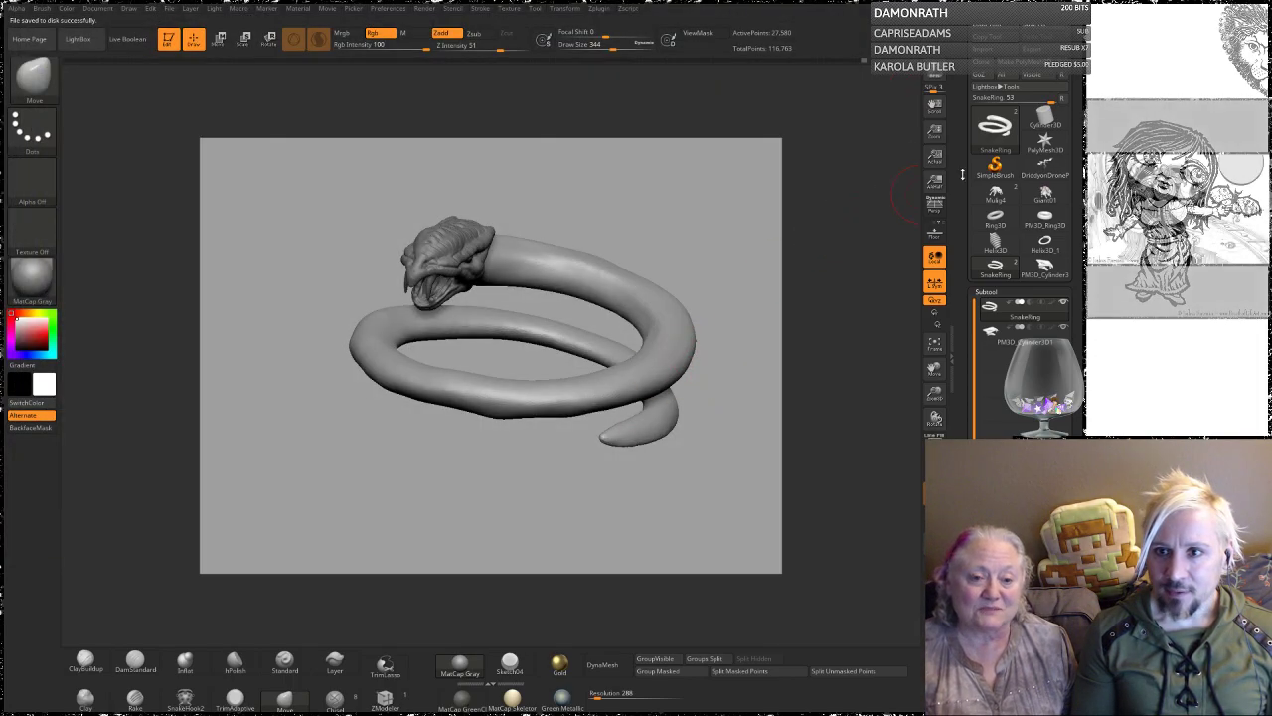
Step: Load the Cylinder3D primitive in perspective view and set the draw size to 666
mouse_move(1045, 140)
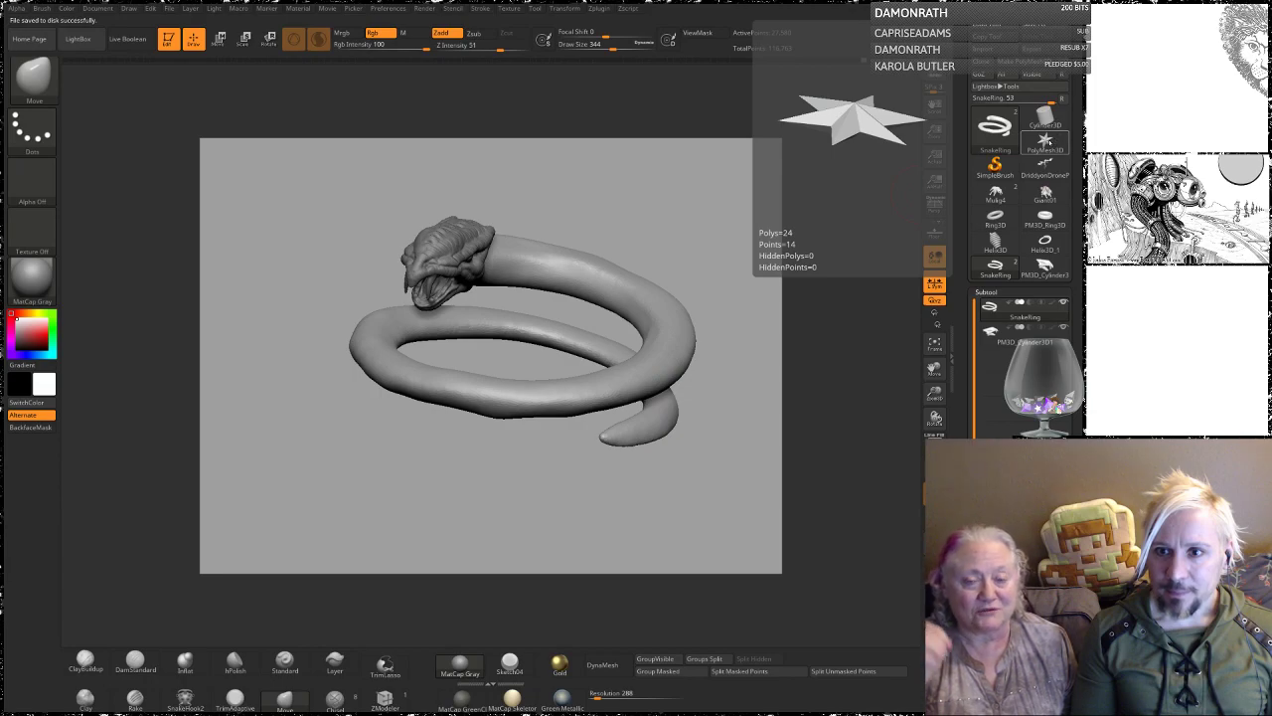
click(1046, 140)
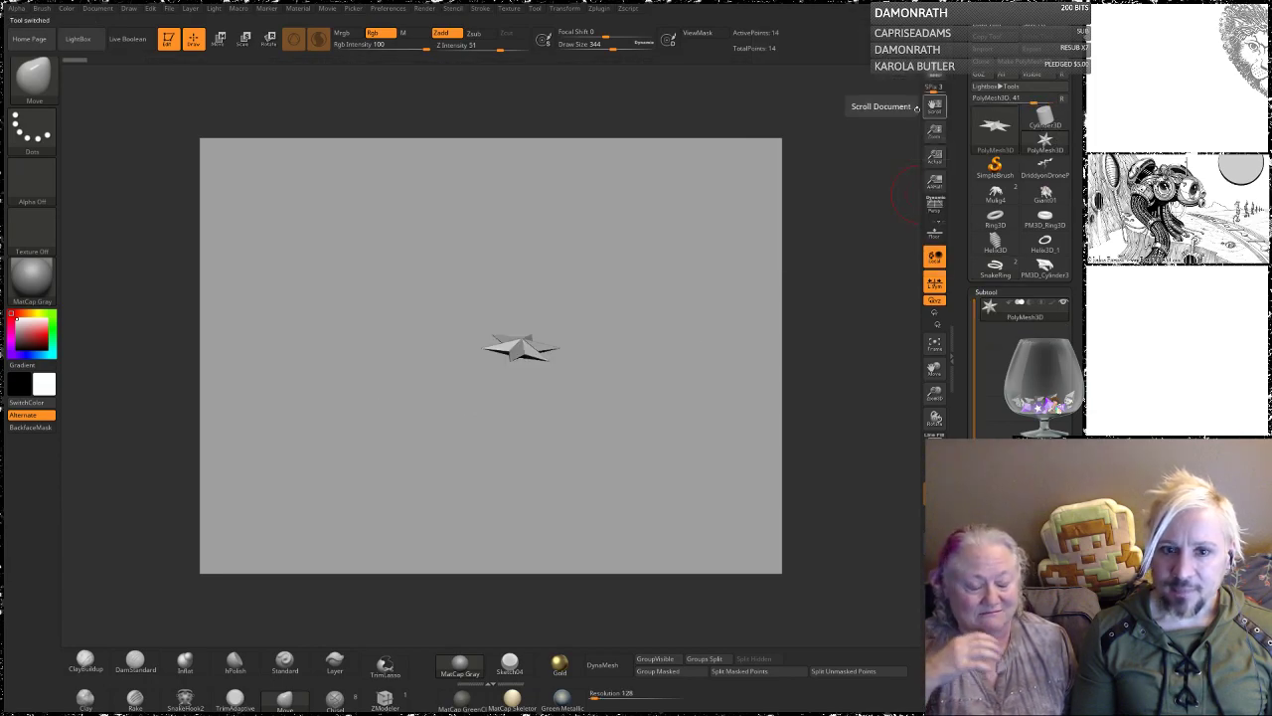
click(1048, 119)
alt+drag(703, 316, 619, 306)
click(938, 206)
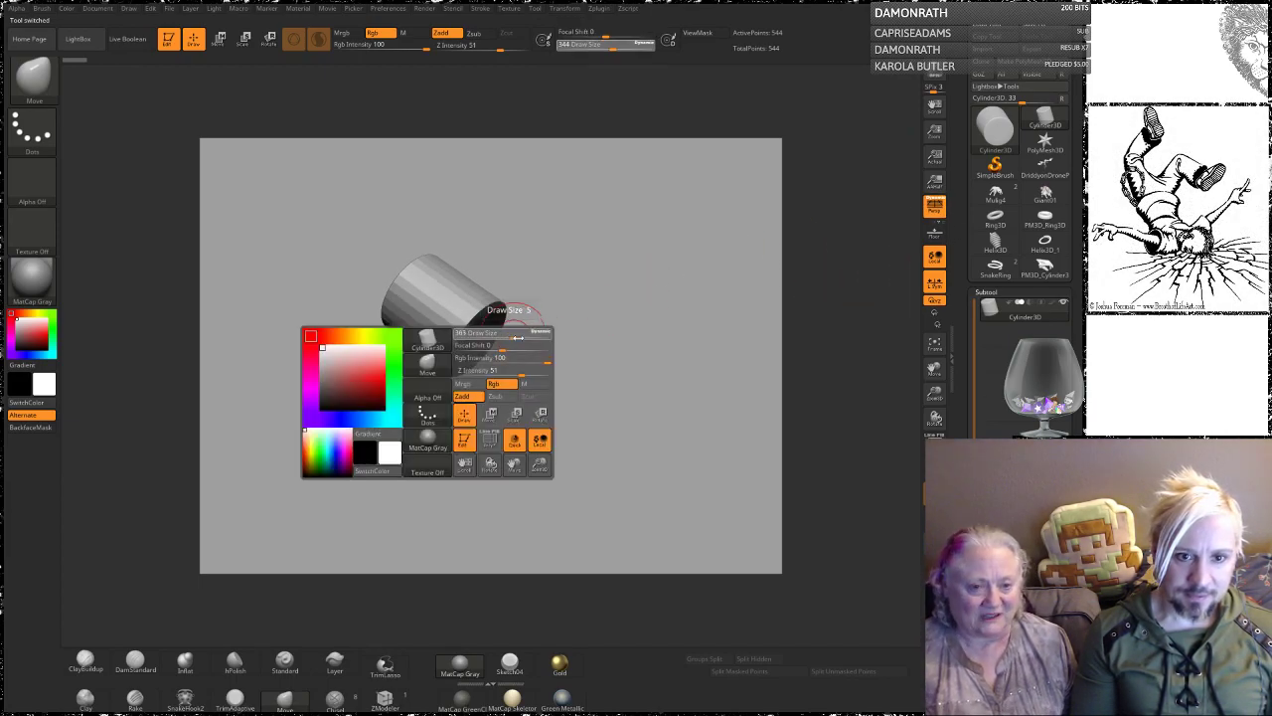
drag(531, 339, 530, 339)
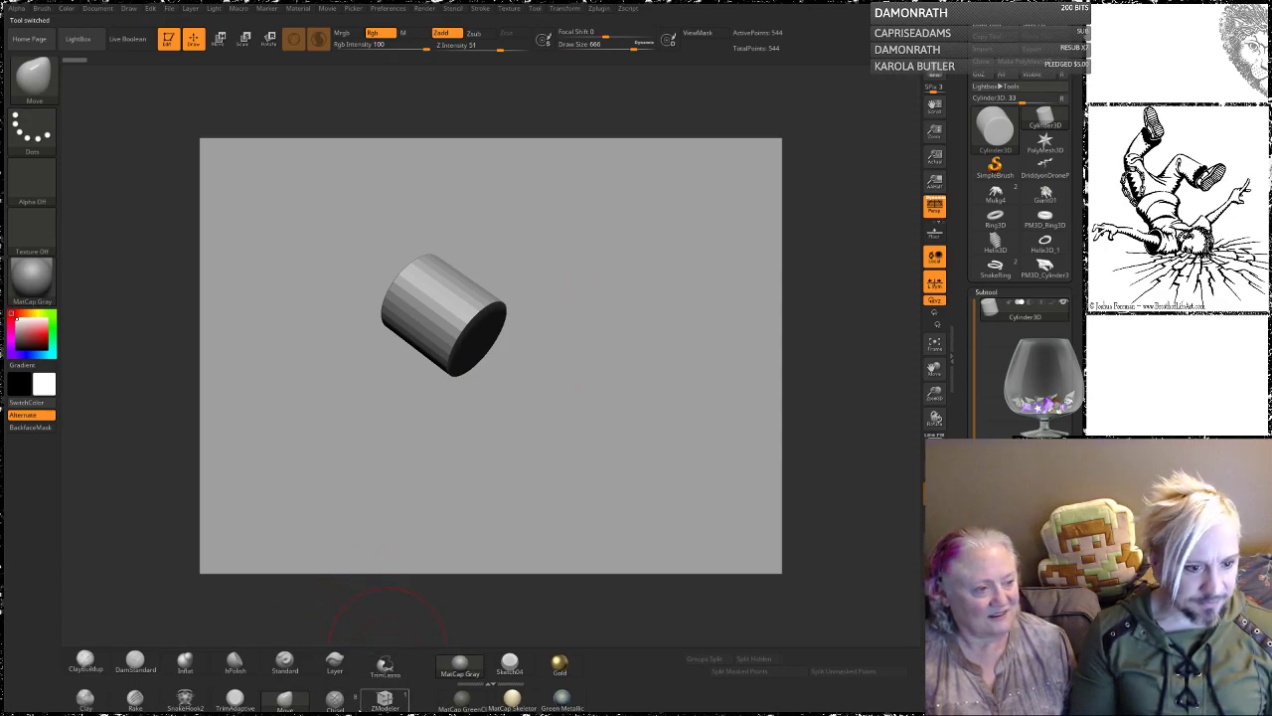
Step: Convert the cylinder to a PolyMesh3D and apply DynaMesh at resolution 128
alt+drag(544, 414, 525, 385)
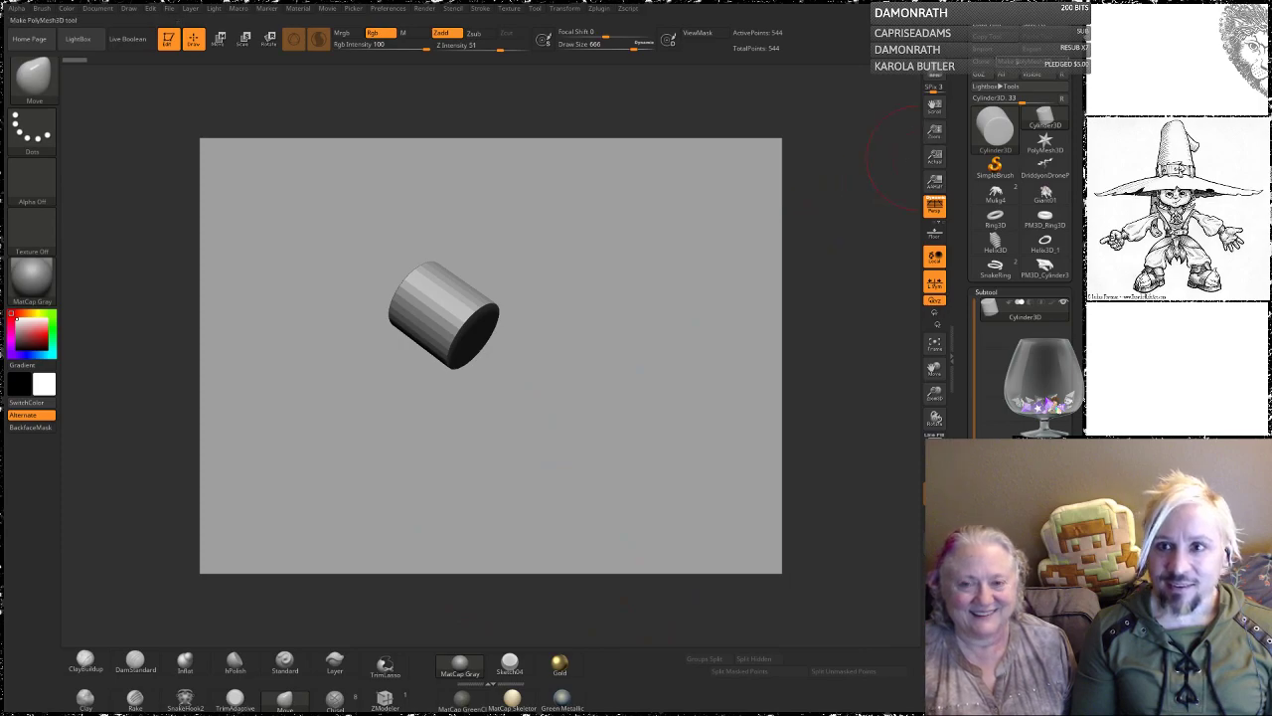
click(1024, 62)
click(603, 663)
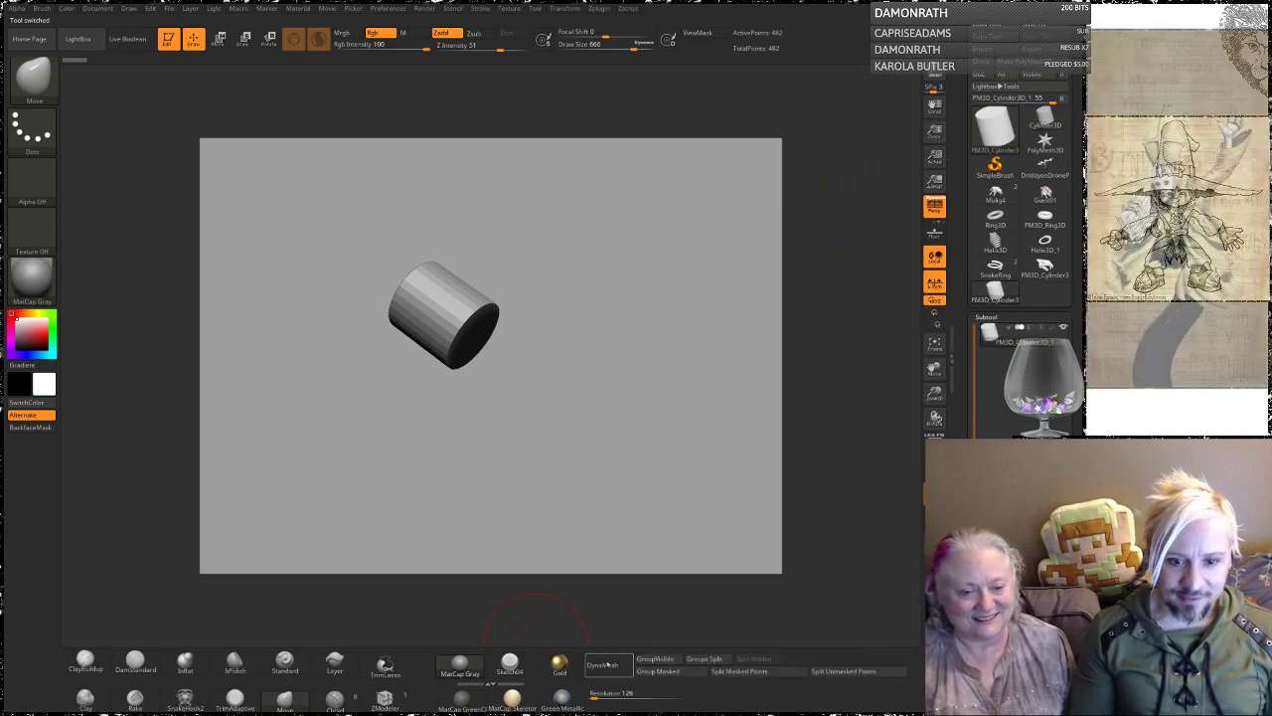
Step: Pull one end of the cylinder outward with the Move brush into a blunt, tapered tip
drag(476, 334, 557, 395)
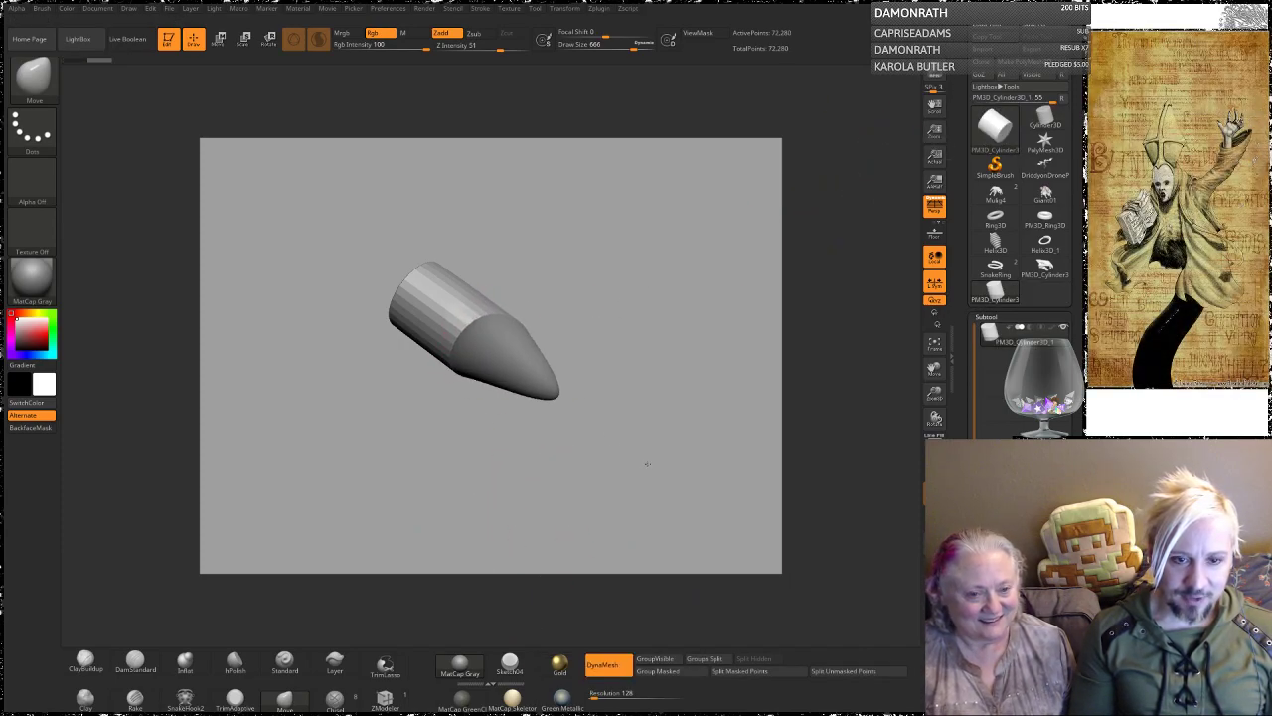
drag(610, 257, 585, 319)
drag(487, 354, 518, 387)
drag(605, 296, 576, 271)
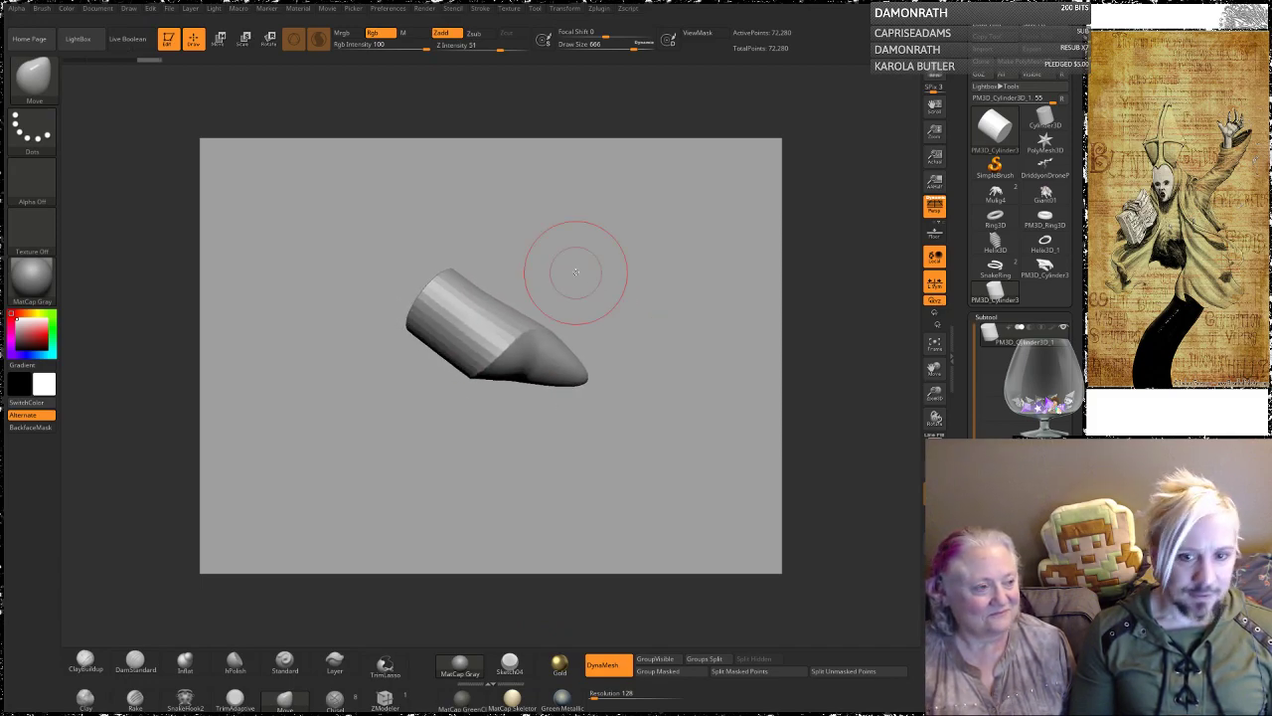
mouse_move(512, 698)
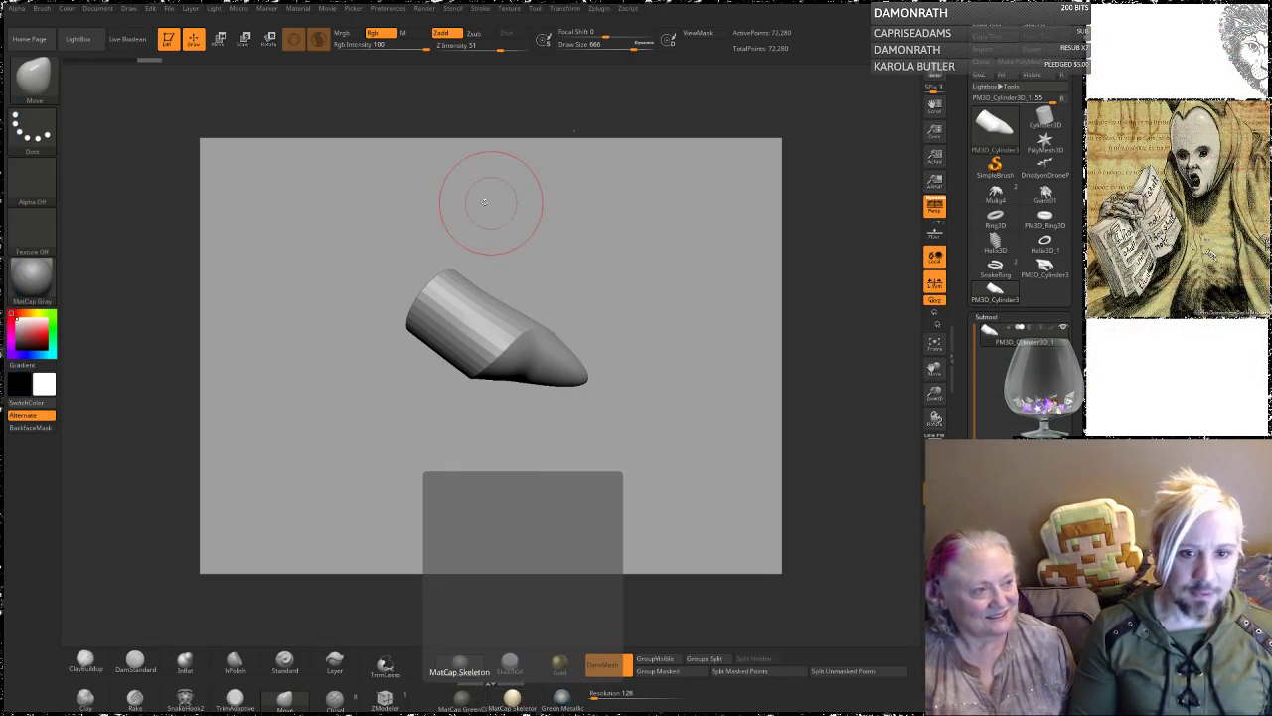
drag(566, 342, 545, 355)
Step: Pull a second lobe out of the tapered end beside the first tip and smooth the whole form
alt+drag(607, 292, 543, 225)
mouse_move(558, 248)
mouse_down()
mouse_move(587, 233)
mouse_move(582, 241)
mouse_up()
drag(422, 310, 473, 388)
mouse_move(545, 234)
mouse_down()
mouse_move(513, 267)
mouse_move(525, 307)
mouse_move(508, 261)
mouse_move(486, 320)
mouse_up()
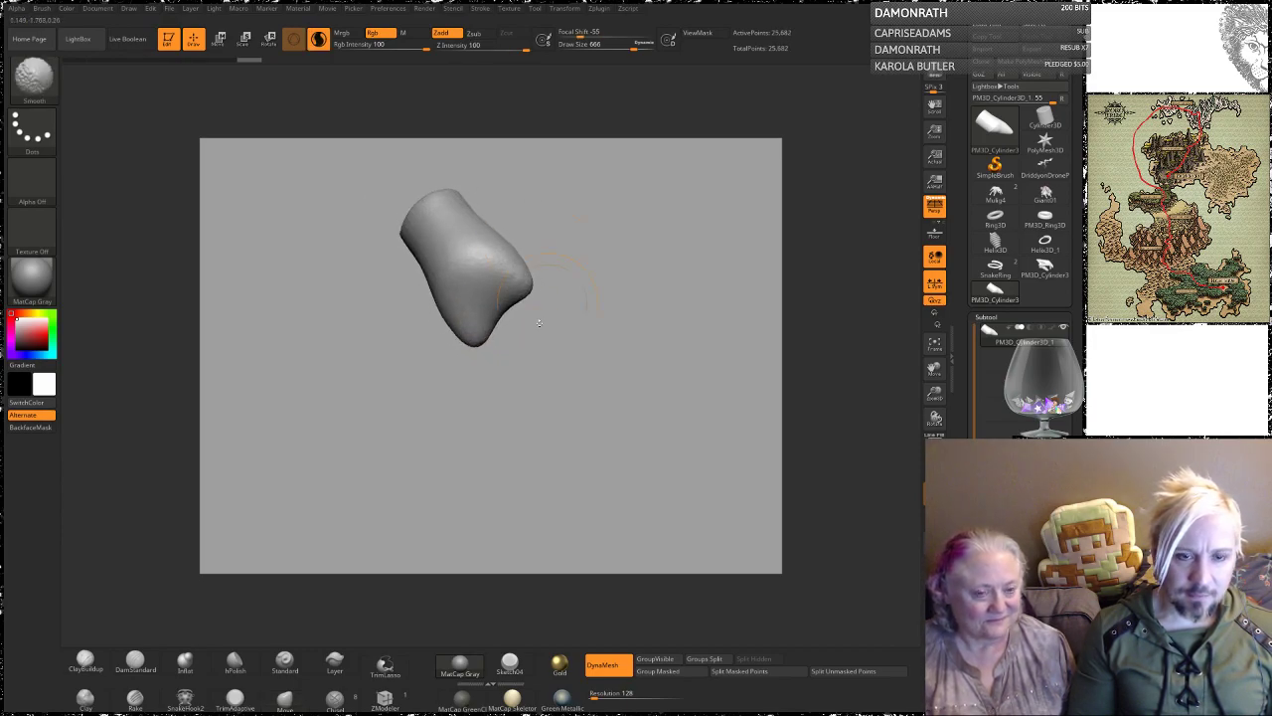
Step: Stretch the form along its length with the transform gizmo into a long shaft with a forked end
alt+drag(564, 241, 563, 343)
mouse_move(568, 239)
mouse_down()
mouse_move(582, 272)
mouse_move(521, 245)
mouse_move(563, 247)
mouse_move(533, 296)
mouse_up()
key(e)
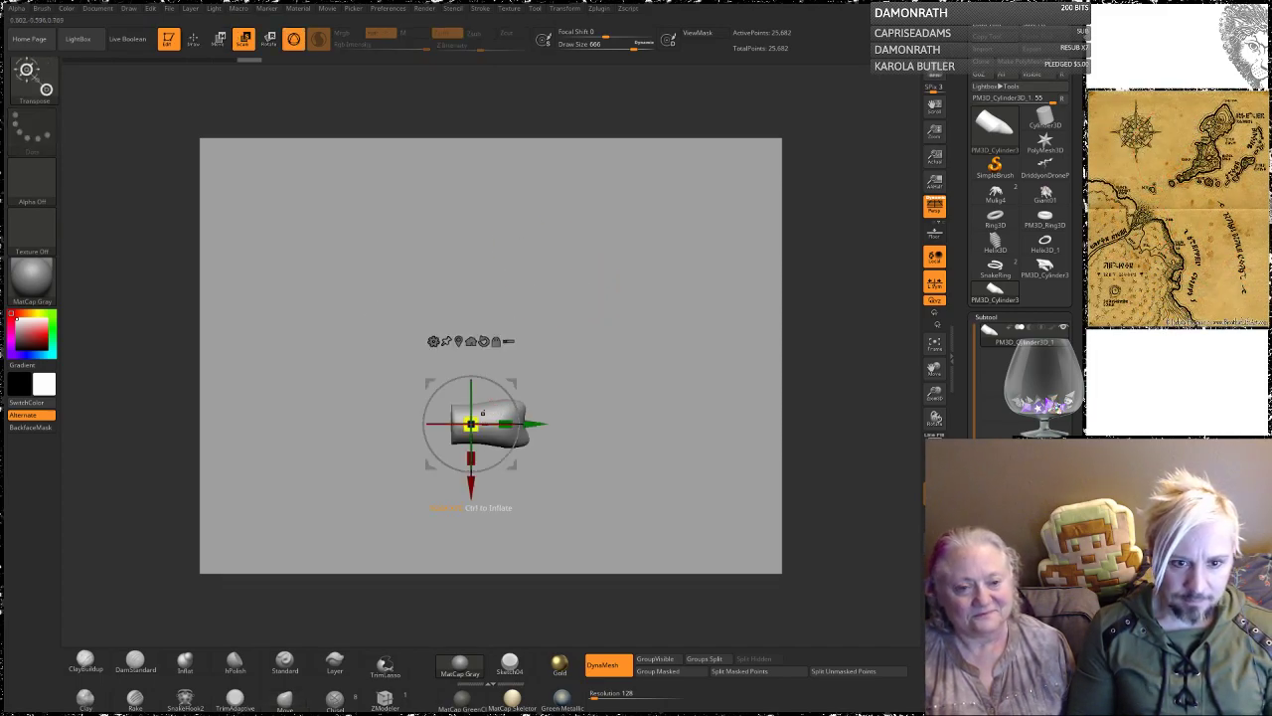
drag(506, 423, 553, 421)
alt+drag(665, 327, 576, 241)
key(w)
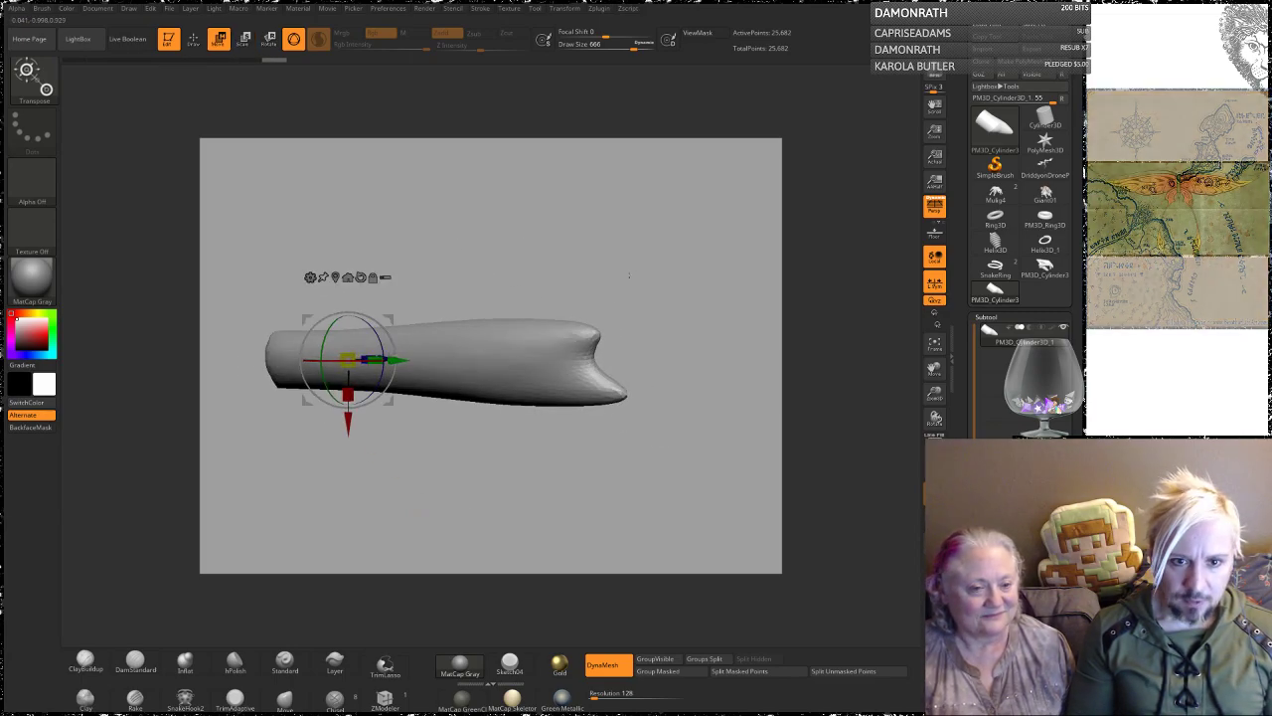
Step: Set the draw size to 318, paint MaskPen spots on the lobes of the forked end and invert the mask
key(q)
key(space)
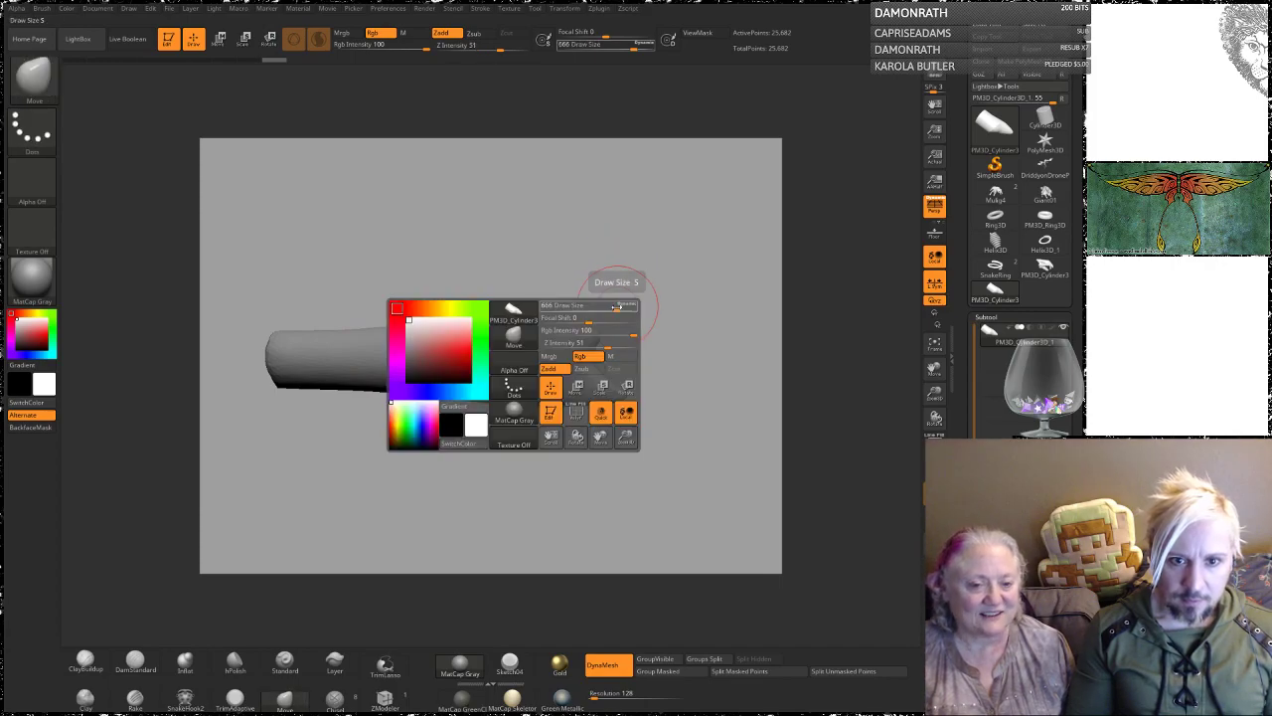
drag(619, 309, 593, 308)
drag(608, 236, 612, 282)
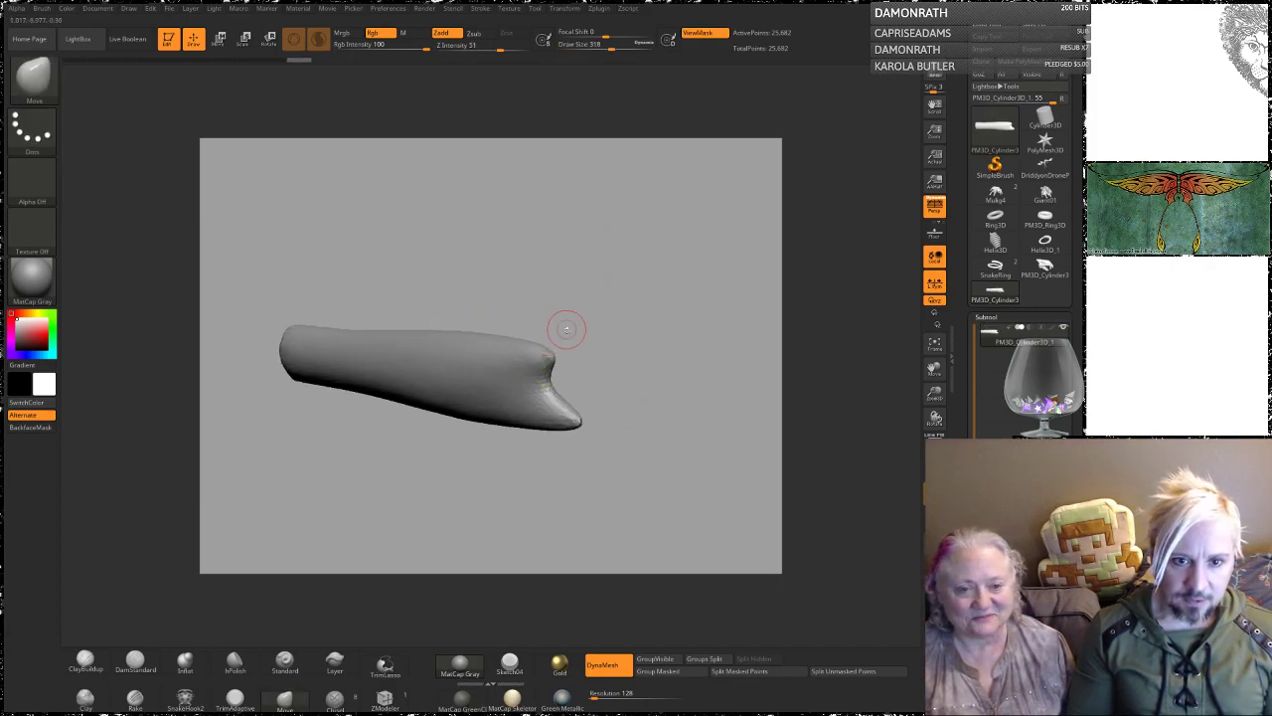
ctrl+click(37, 87)
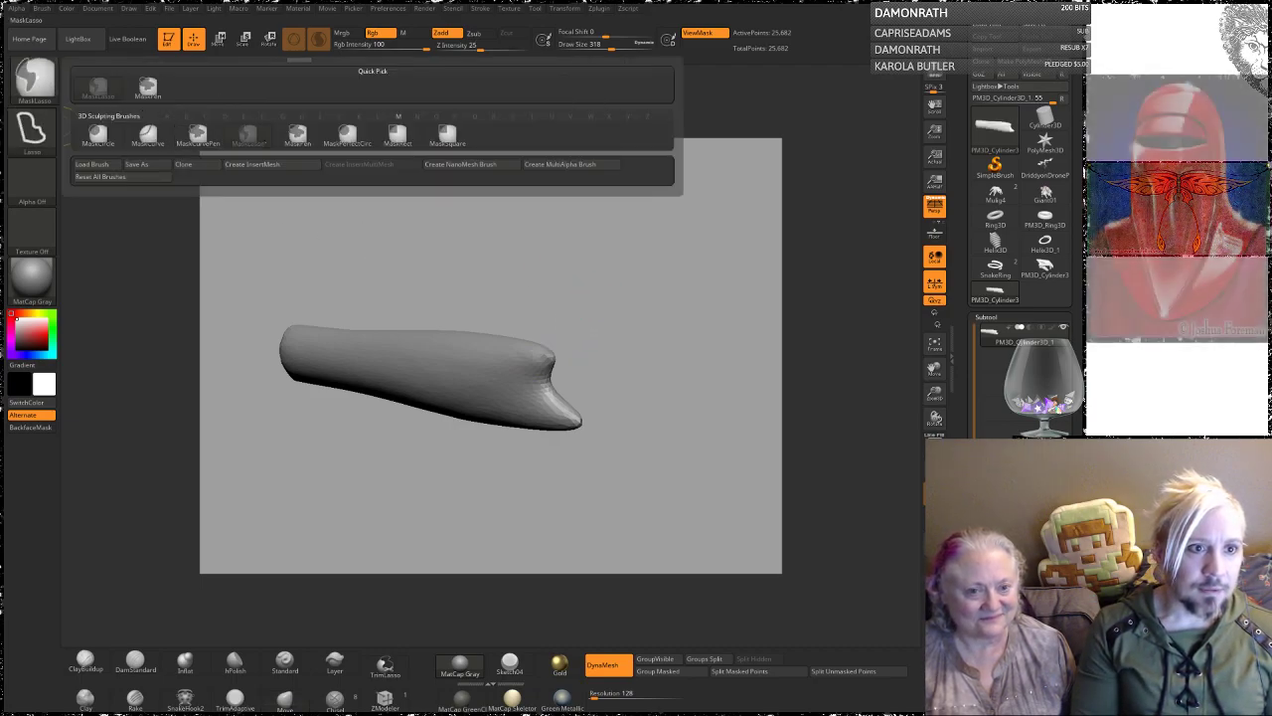
click(297, 135)
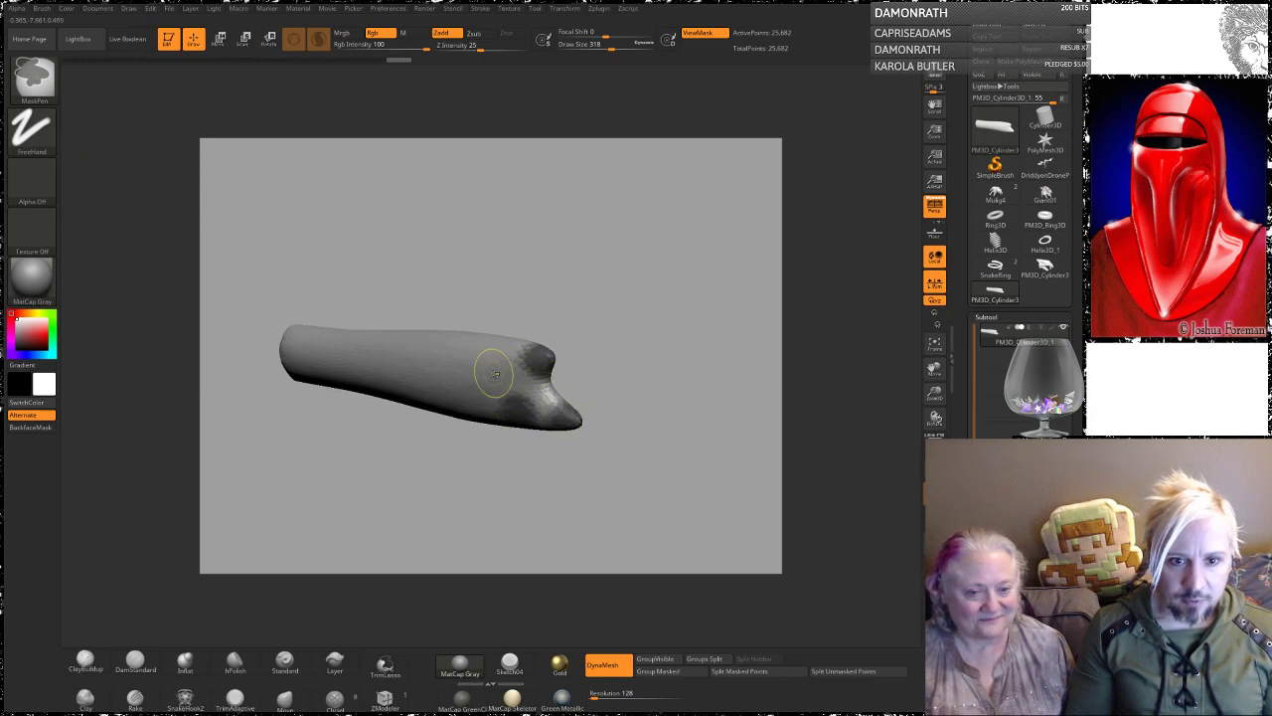
drag(618, 299, 544, 307)
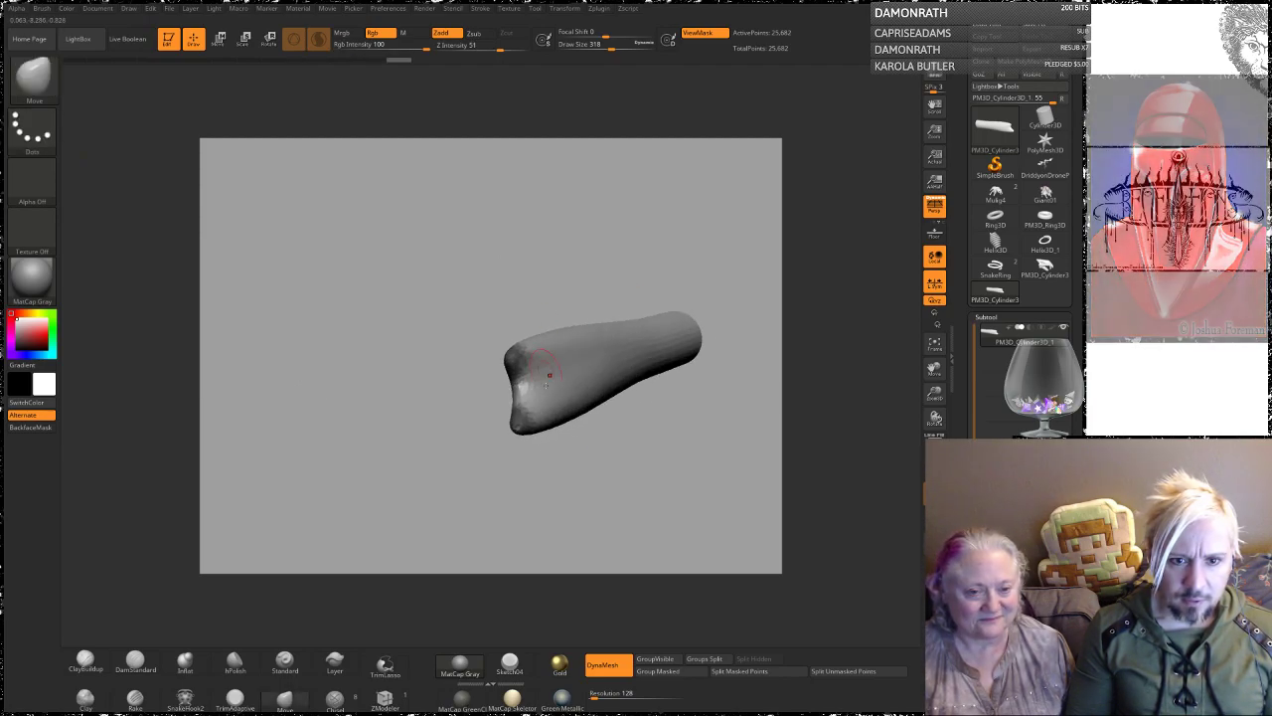
drag(545, 260, 606, 251)
ctrl+click(608, 252)
drag(628, 329, 604, 279)
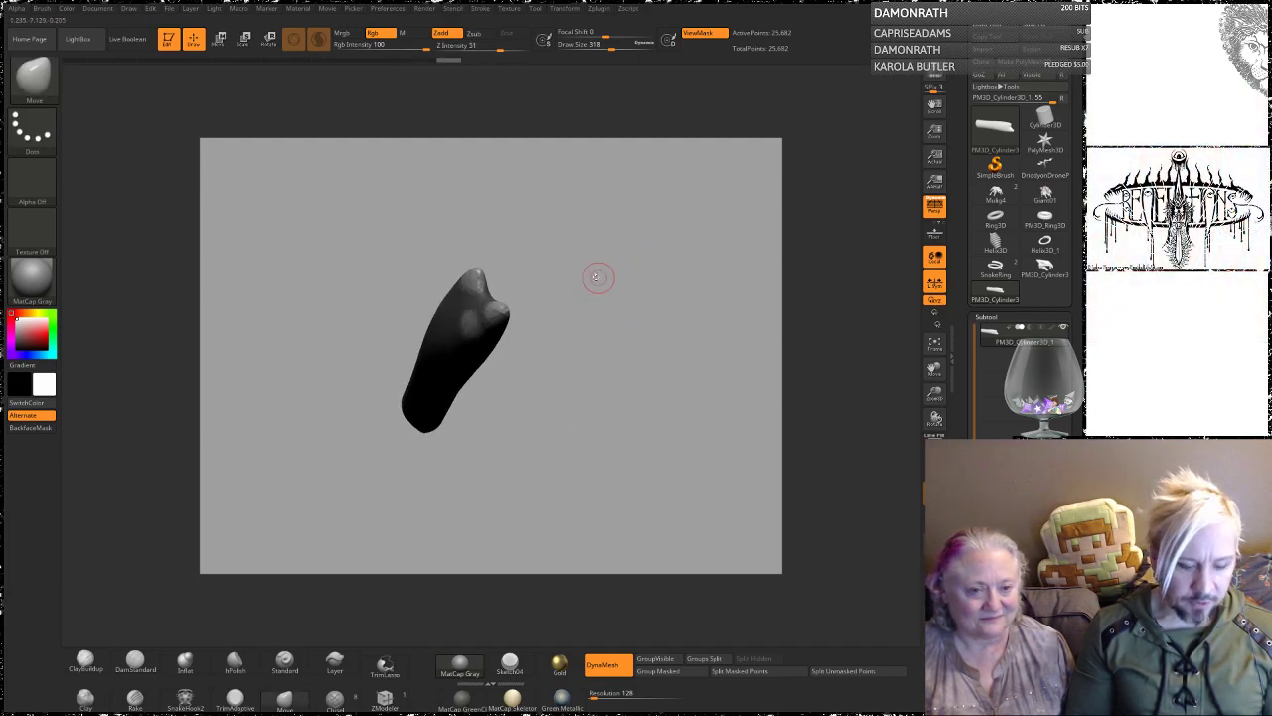
Step: Move the unmasked spots of the forked end outward along the shaft with the transform gizmo
key(e)
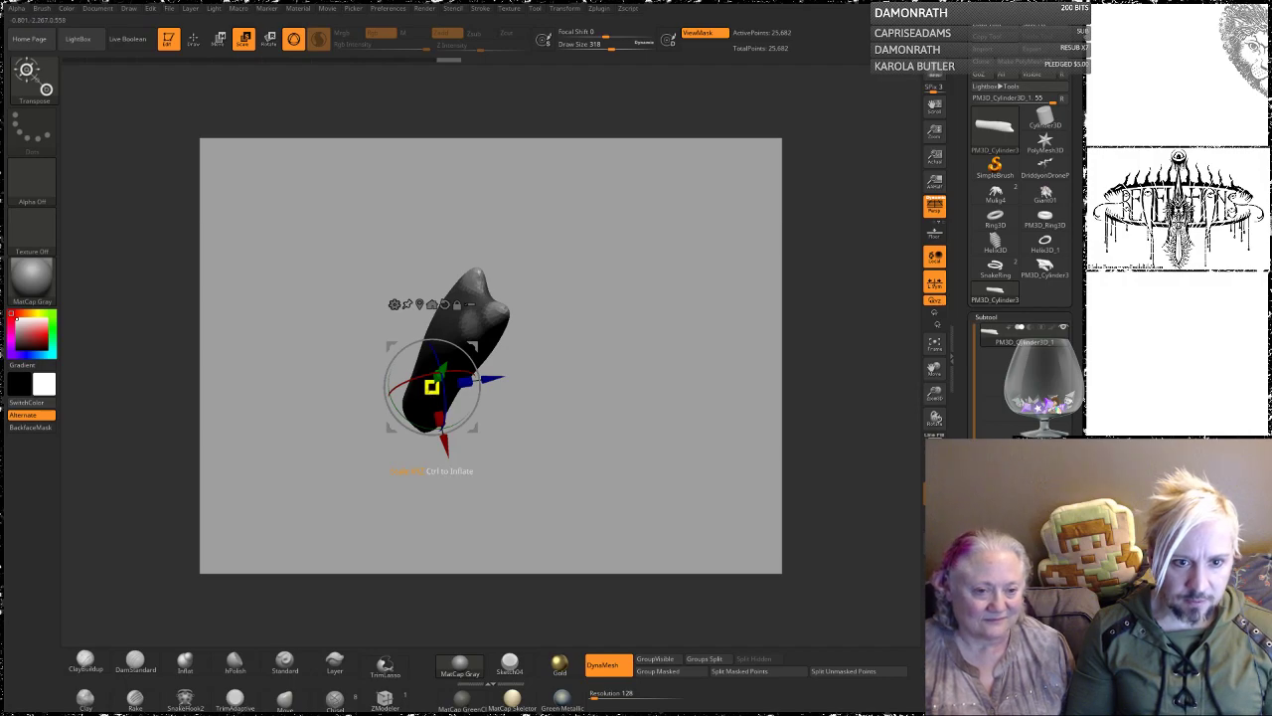
drag(467, 381, 585, 223)
alt+drag(586, 224, 585, 262)
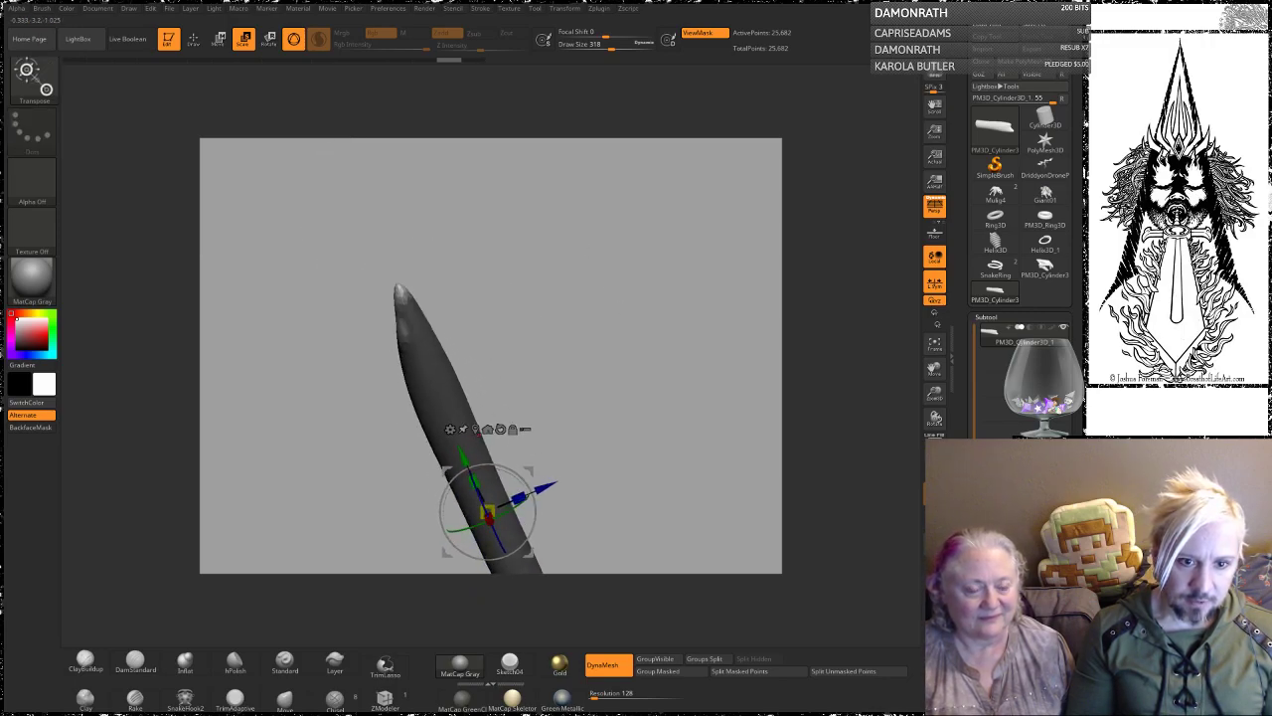
drag(464, 461, 436, 399)
mouse_move(467, 262)
mouse_down()
mouse_move(534, 267)
mouse_move(487, 334)
mouse_move(506, 246)
mouse_up()
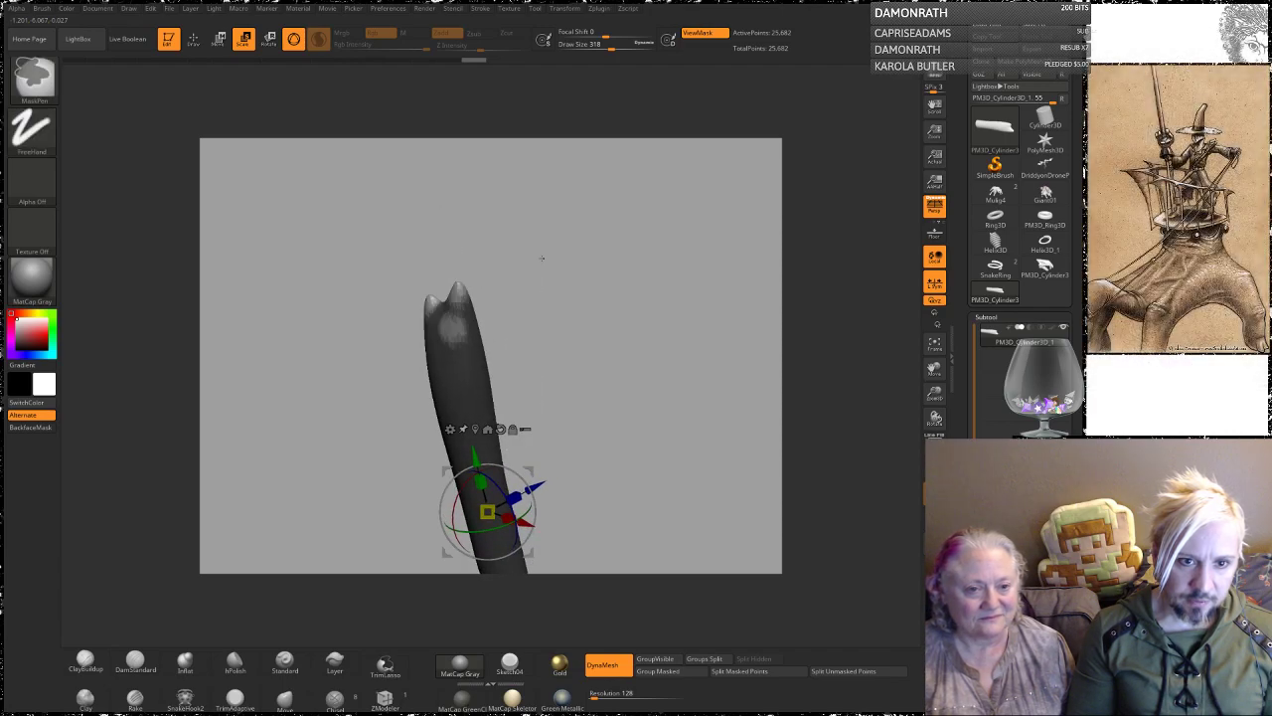
Step: Clear the mask, refresh the DynaMesh and smooth the rim of the flat end opposite the fork
key(ctrl+h)
mouse_move(598, 278)
alt+mouse_down()
mouse_move(550, 236)
mouse_move(570, 280)
mouse_move(542, 213)
mouse_move(566, 165)
mouse_move(603, 179)
mouse_move(604, 97)
alt+mouse_up()
alt+drag(567, 304, 601, 376)
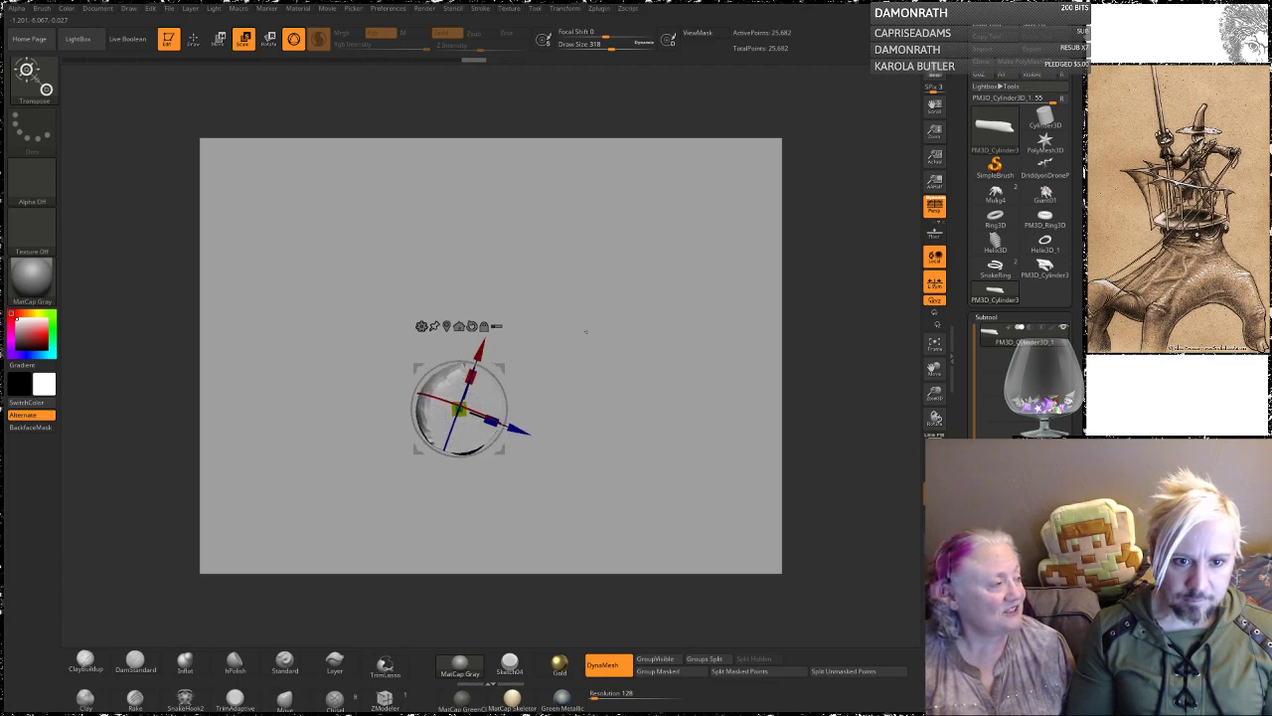
key(q)
mouse_move(583, 288)
mouse_down()
mouse_move(593, 327)
mouse_move(539, 350)
mouse_up()
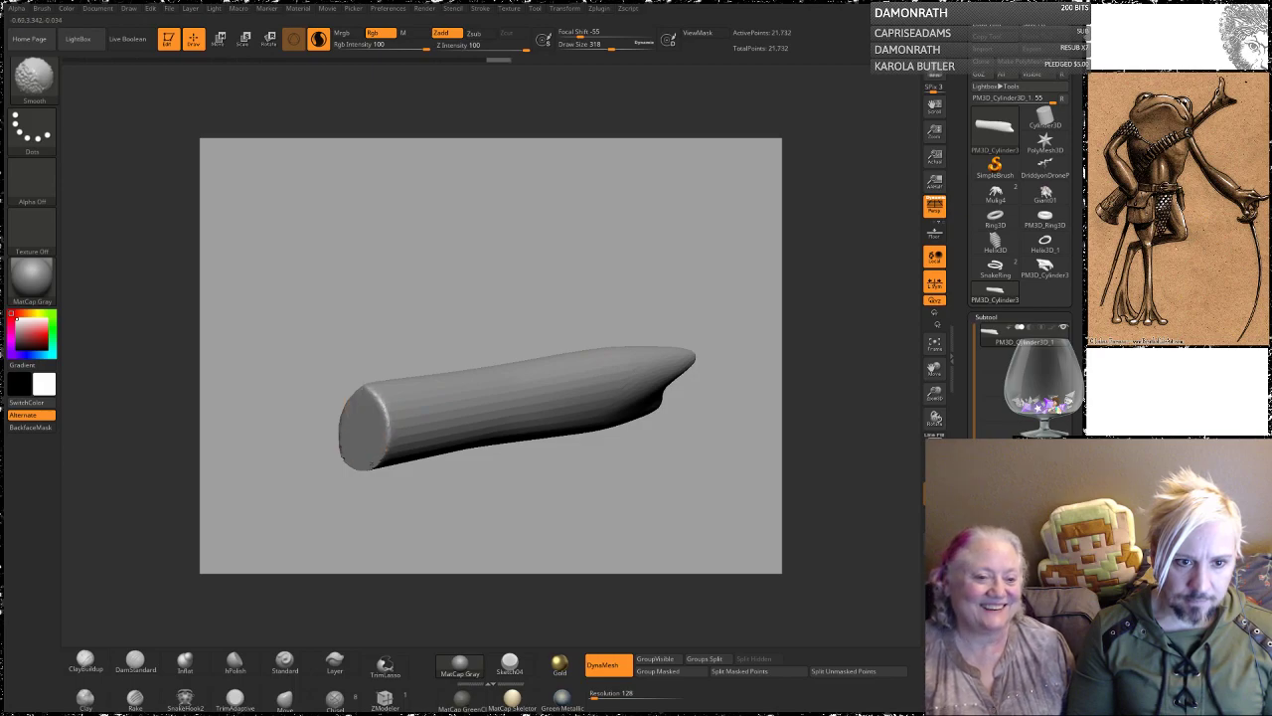
drag(339, 332, 417, 338)
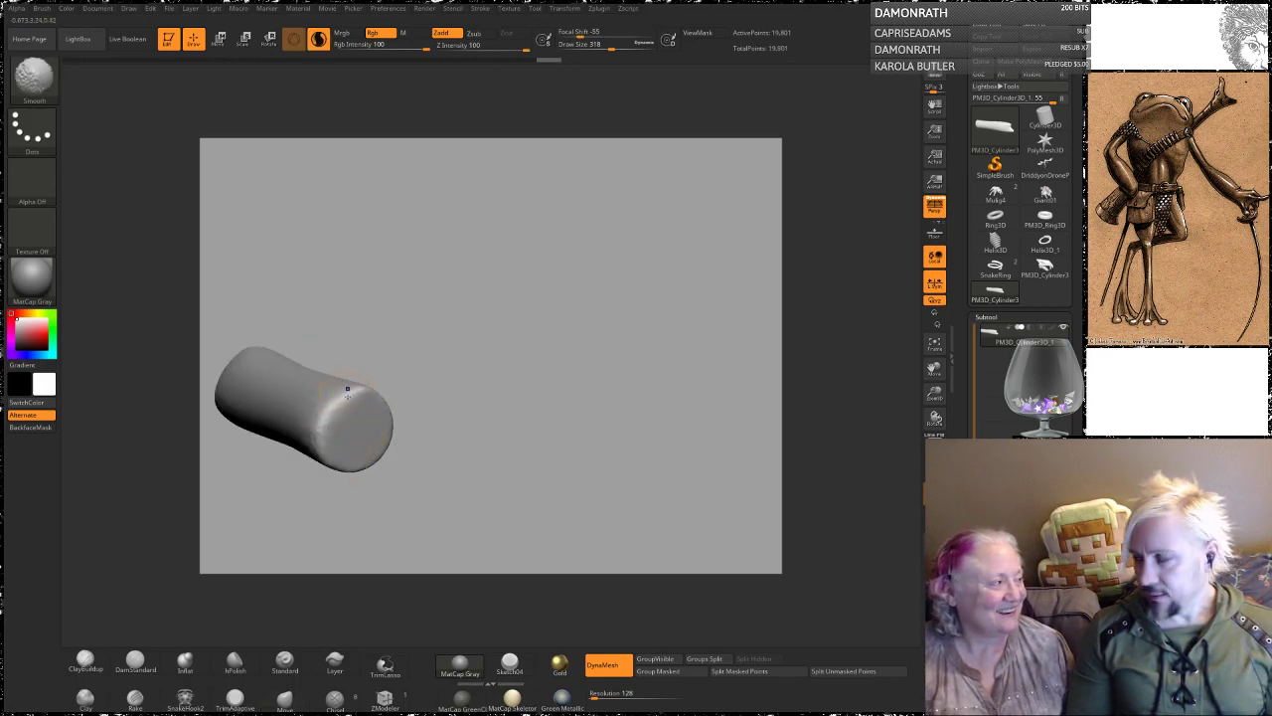
Step: Refresh the DynaMesh again and smooth the blunt end and adjoining shaft into a rounded form
alt+drag(441, 345, 449, 251)
mouse_move(503, 295)
mouse_down()
mouse_move(440, 349)
mouse_move(477, 278)
mouse_move(509, 287)
mouse_up()
mouse_move(509, 288)
mouse_down()
mouse_move(518, 236)
mouse_move(545, 239)
mouse_up()
ctrl+drag(557, 248, 587, 288)
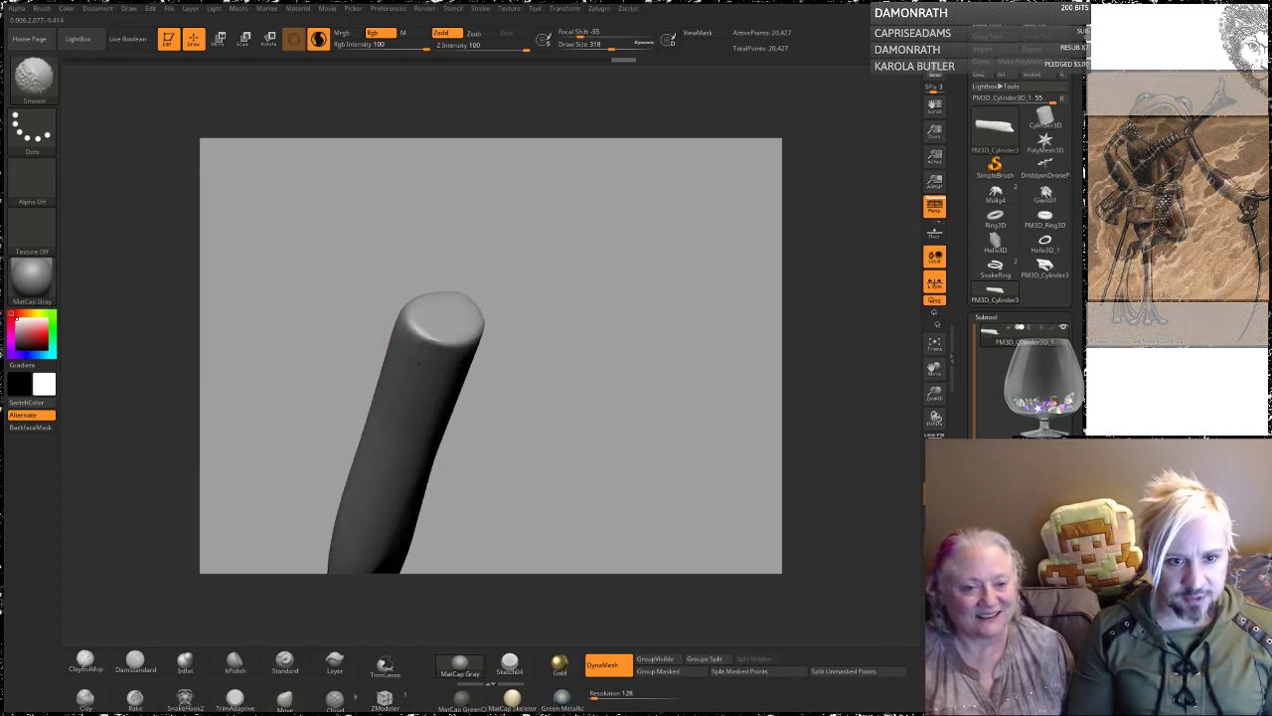
shift+drag(433, 342, 424, 400)
Step: Set the draw size to 223, mask four round spots on the rounded end and invert the mask
drag(531, 228, 530, 302)
key(space)
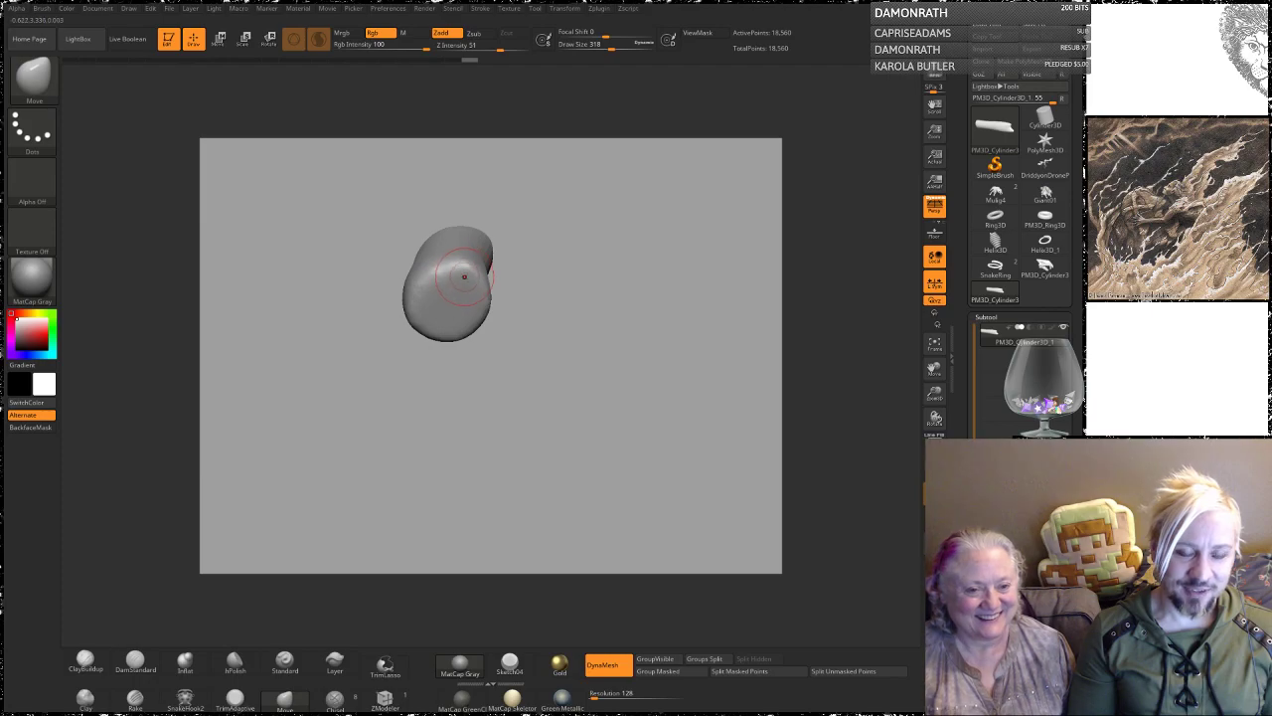
key(space)
drag(464, 279, 456, 279)
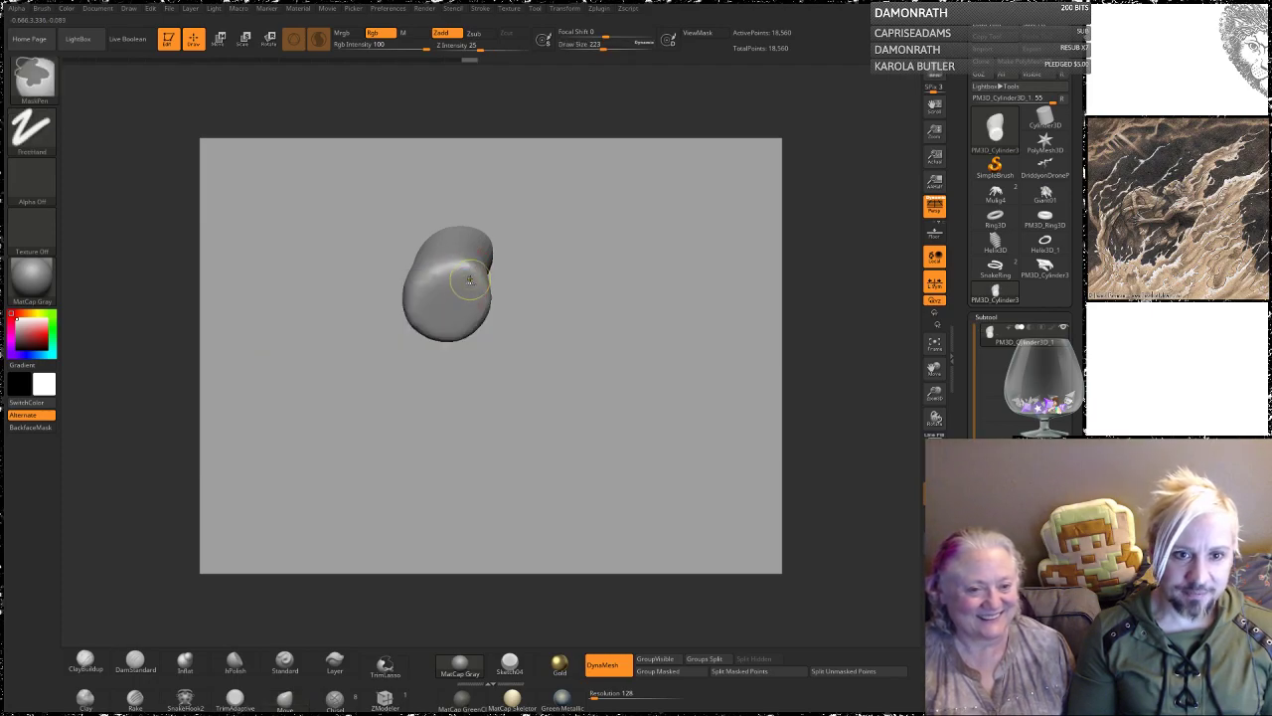
ctrl+click(469, 281)
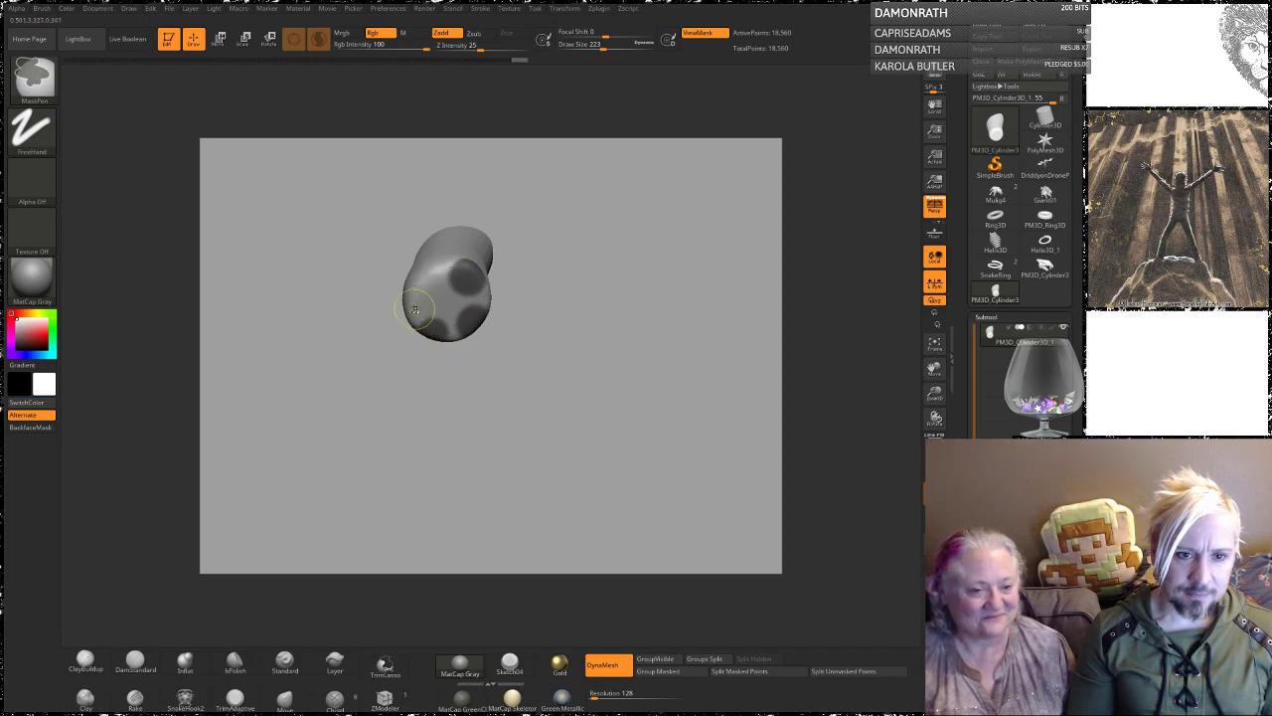
ctrl+click(568, 320)
Step: Move the four unmasked spots outward and slightly sideways with the gizmo to extrude four fingers
drag(570, 353, 520, 252)
key(w)
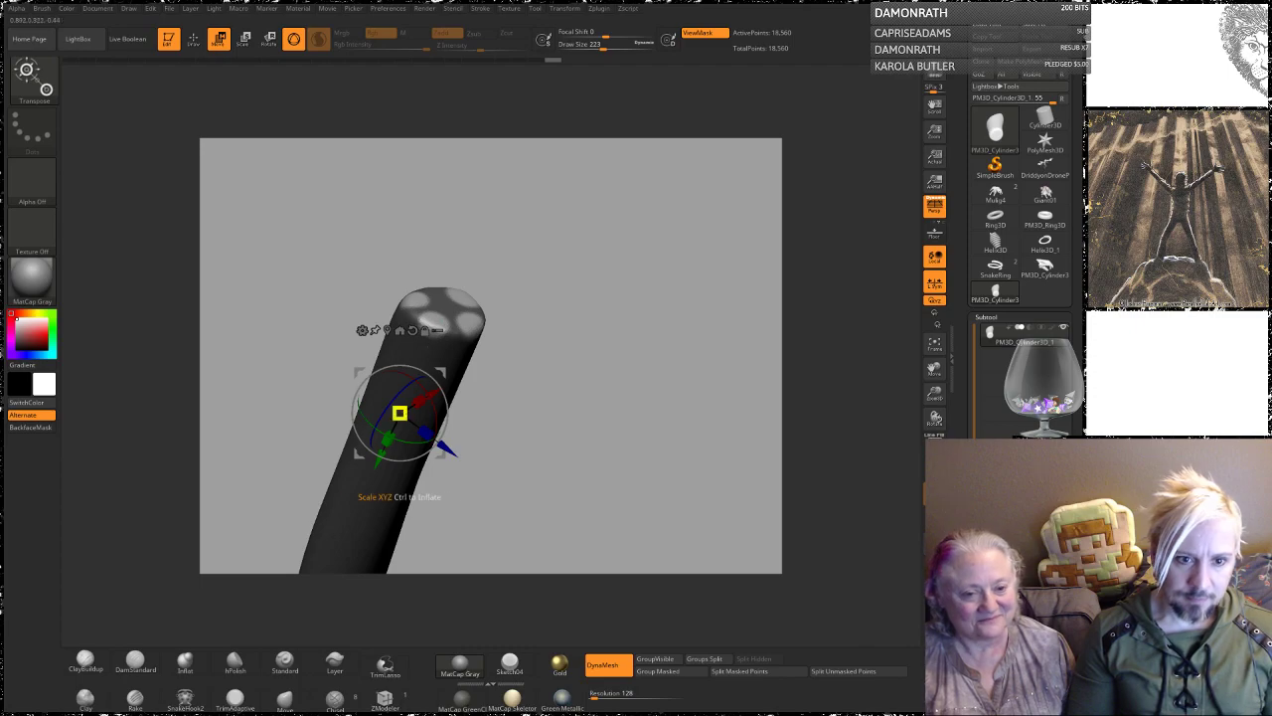
drag(378, 460, 407, 394)
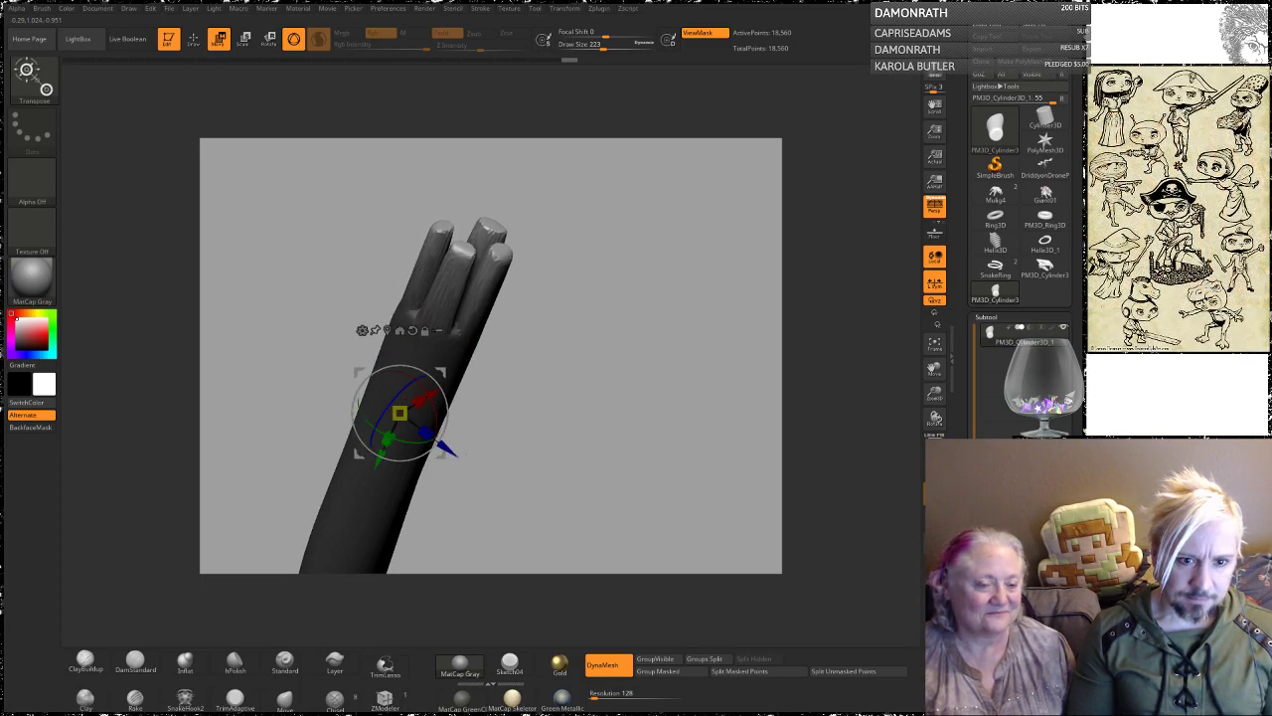
drag(447, 449, 474, 469)
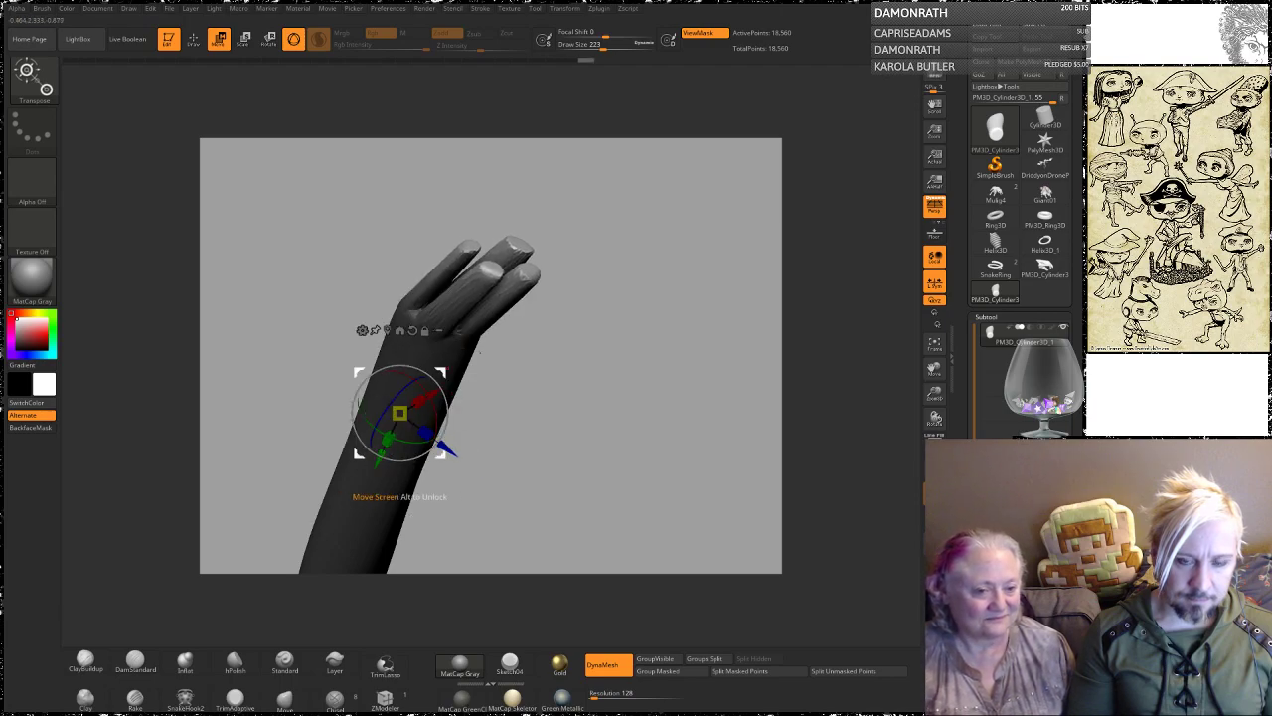
Step: Lengthen the four fingers slightly along the shaft direction with the gizmo and clear the mask
drag(558, 321, 628, 356)
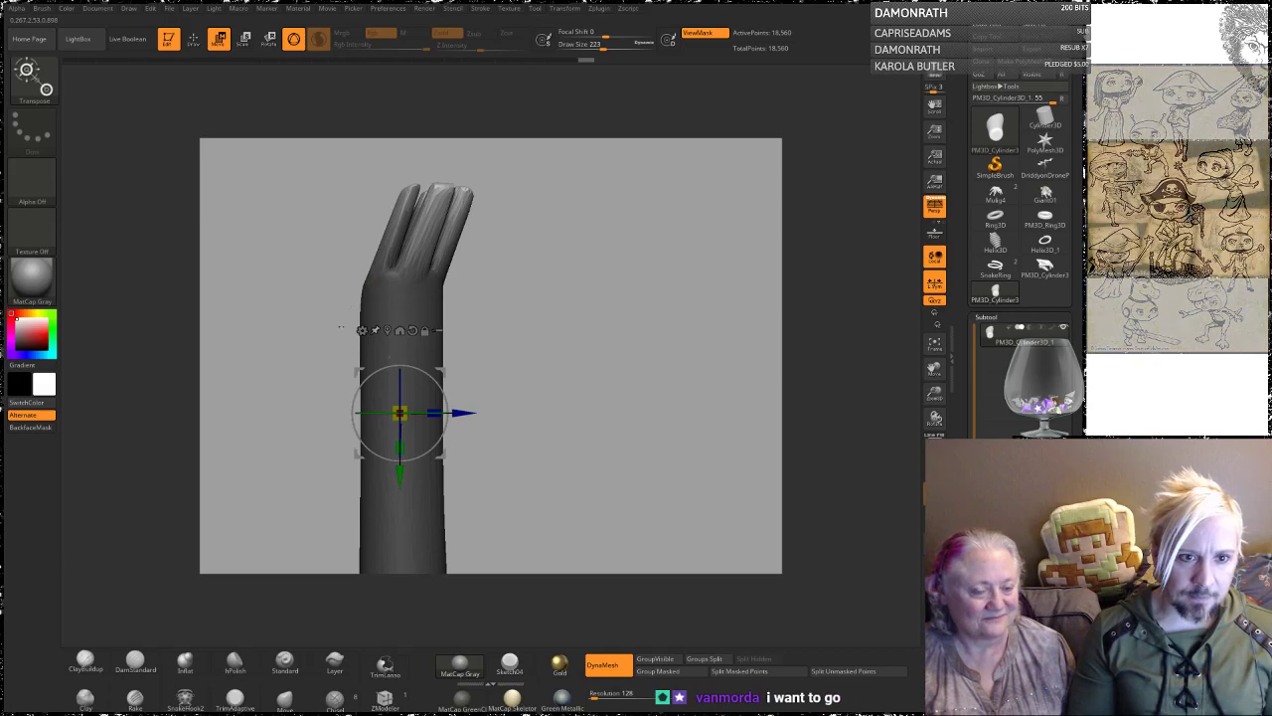
ctrl+drag(306, 369, 524, 225)
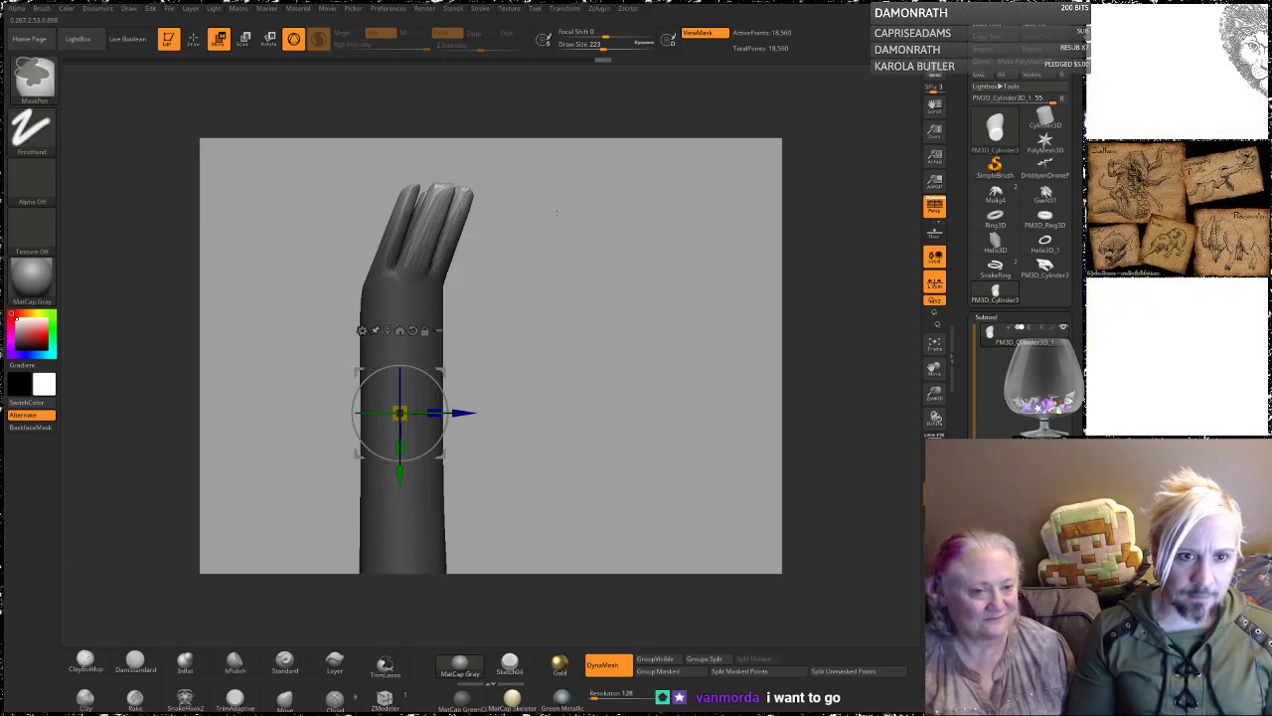
ctrl+drag(301, 362, 542, 222)
mouse_move(407, 467)
mouse_down()
mouse_move(406, 429)
mouse_move(406, 459)
mouse_up()
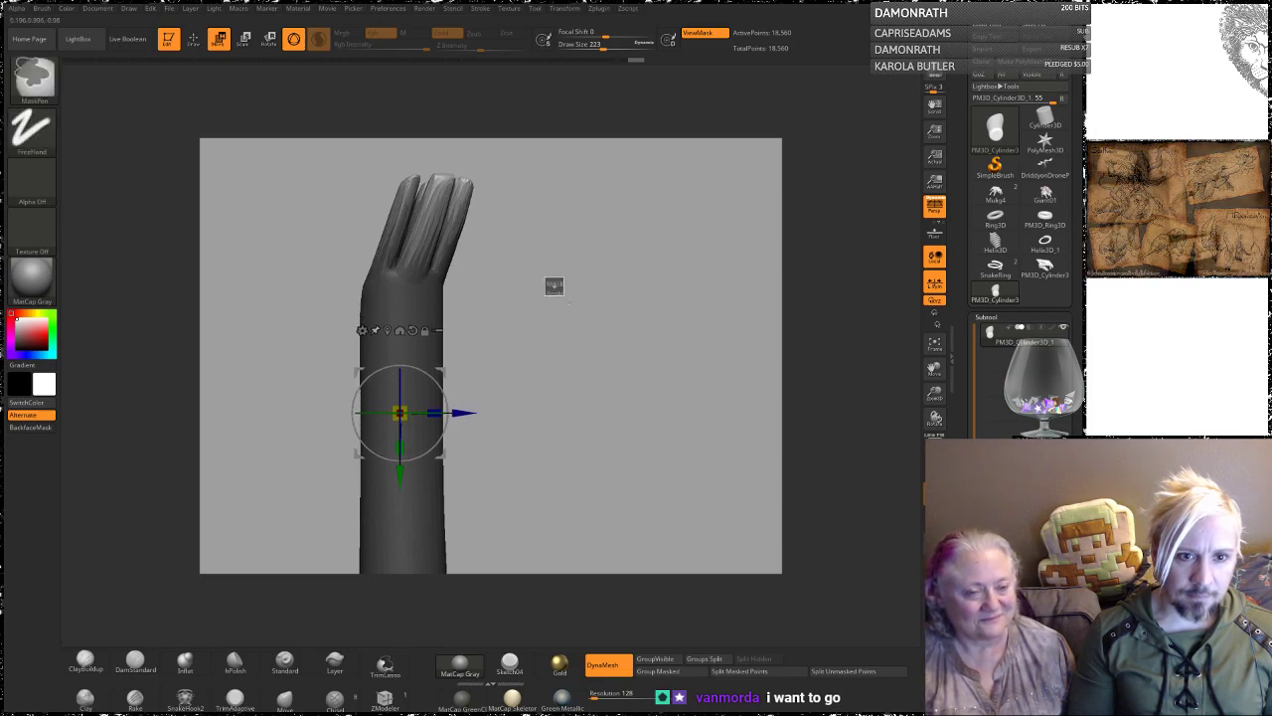
ctrl+drag(551, 281, 568, 301)
Step: Reapply DynaMesh at resolution 128 and mask everything except the upper segments of the fingers
click(607, 667)
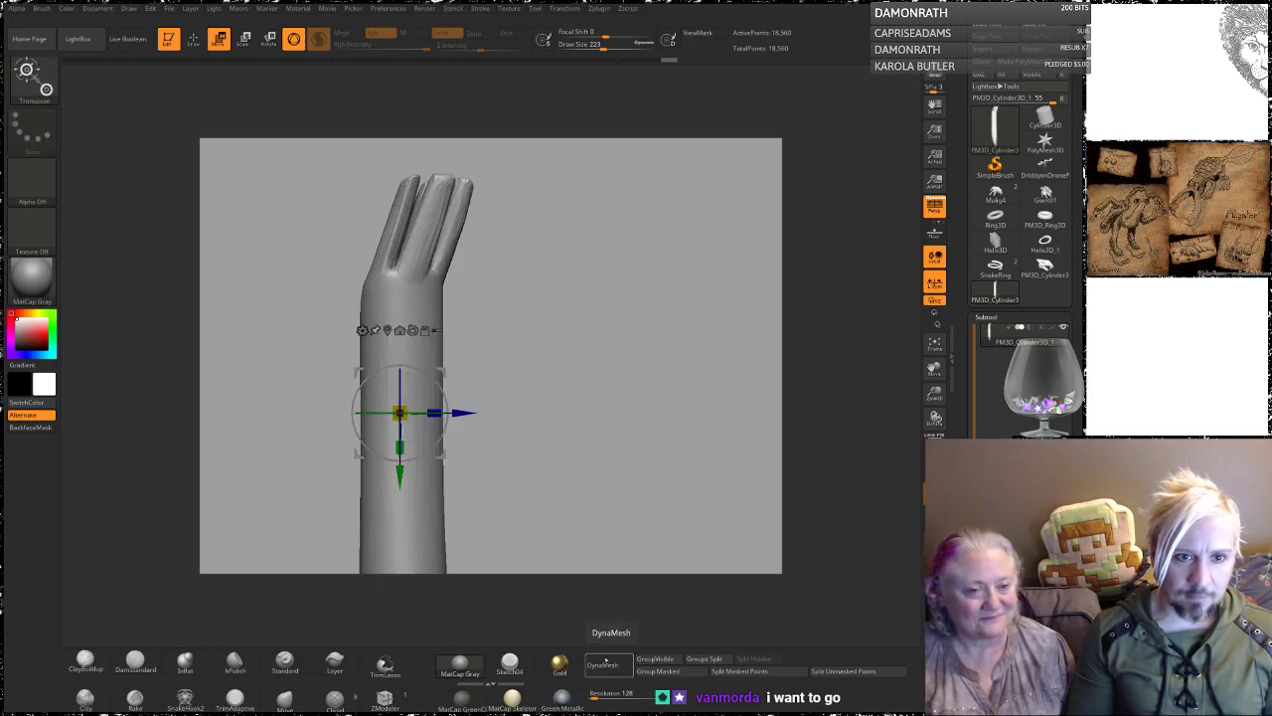
click(603, 664)
ctrl+drag(315, 481, 529, 359)
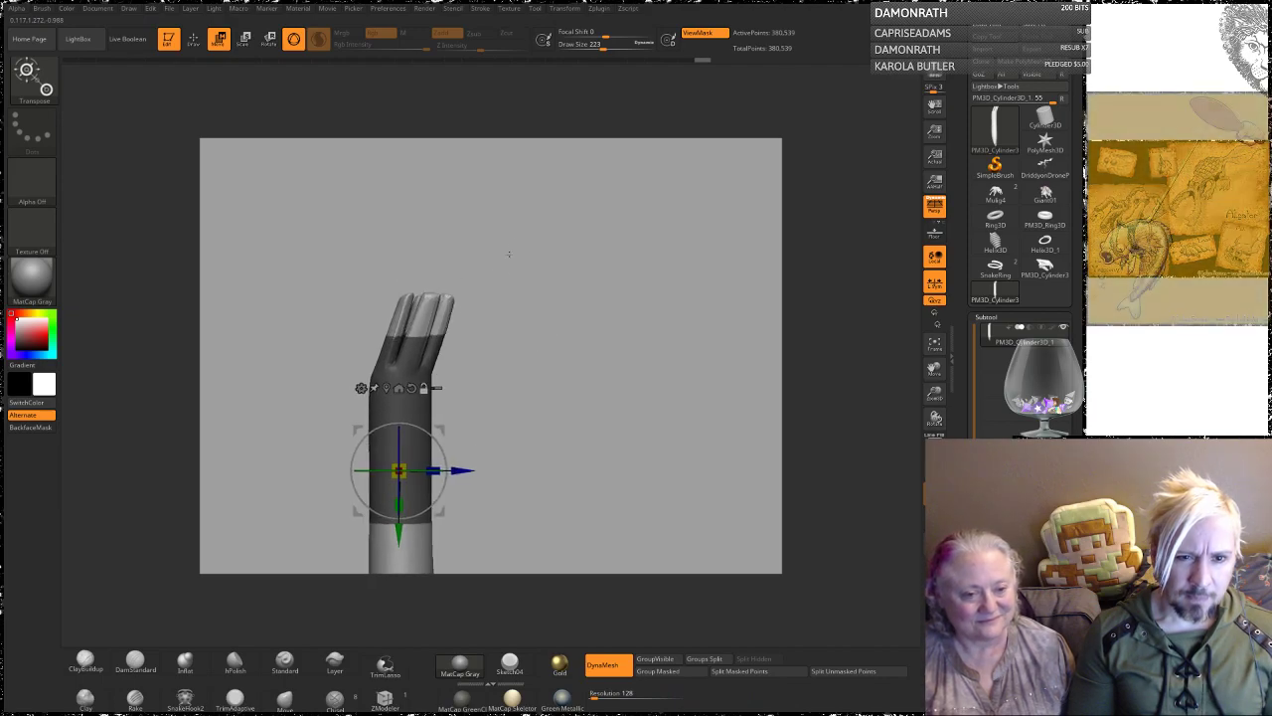
ctrl+drag(515, 216, 375, 329)
ctrl+click(550, 251)
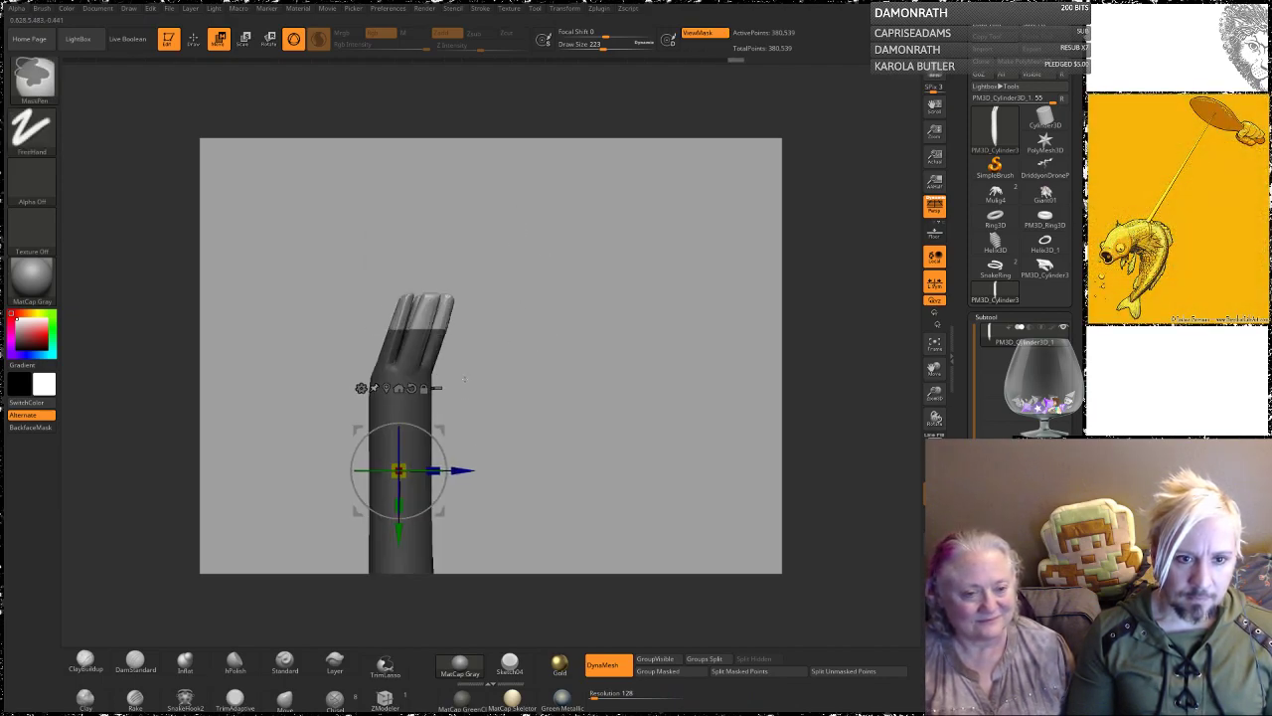
Step: Lengthen and bend the fingers by moving their unmasked upper segments with the gizmo, and clear the mask
mouse_move(462, 470)
mouse_down()
mouse_move(426, 466)
mouse_move(457, 458)
mouse_up()
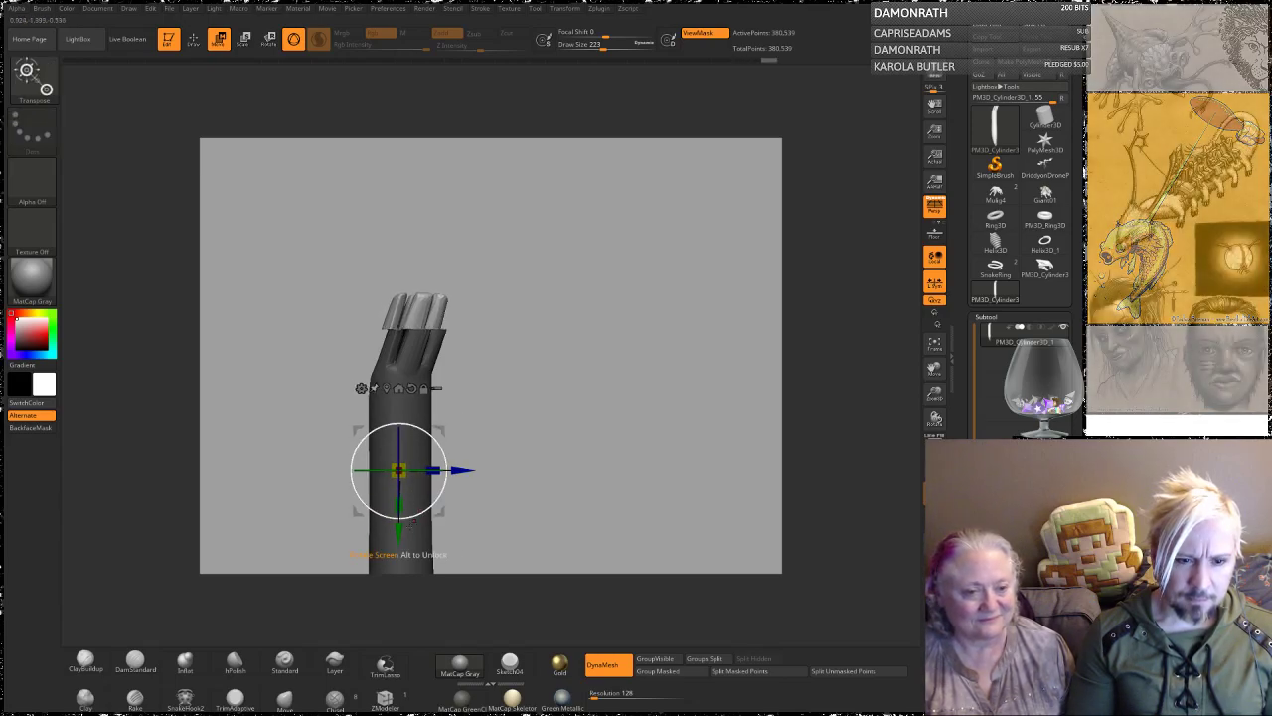
drag(399, 532, 400, 516)
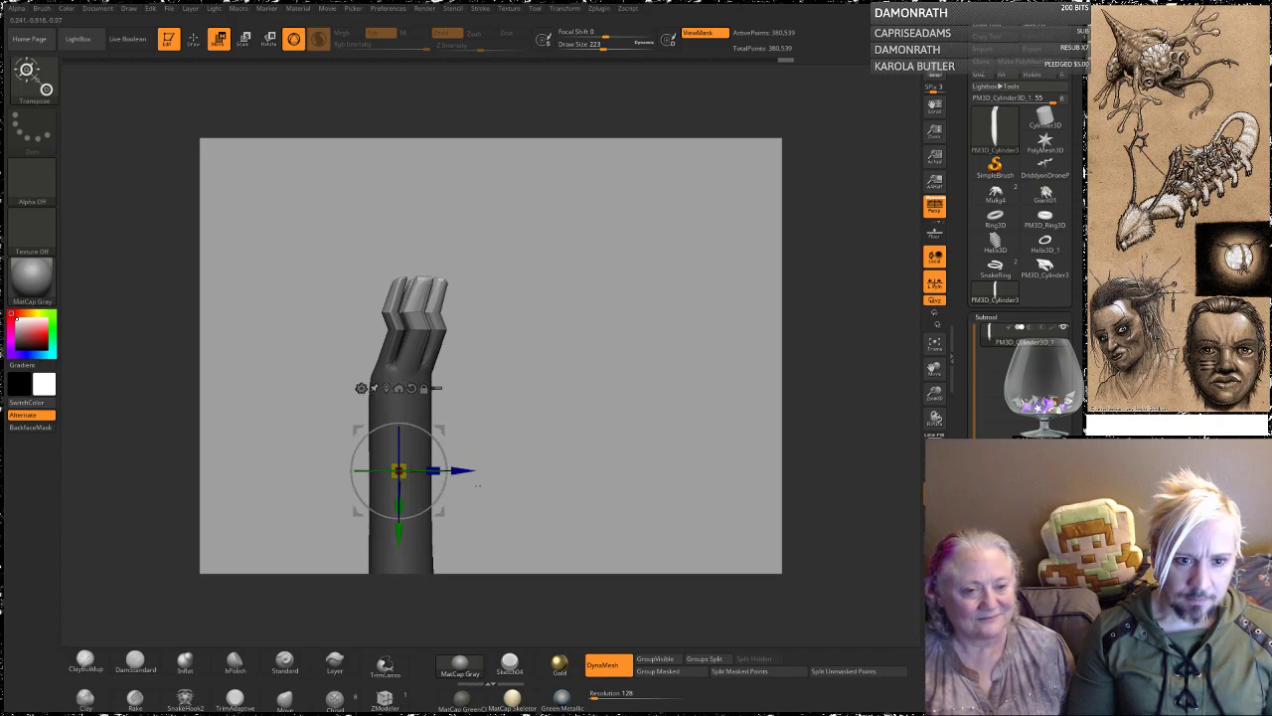
drag(461, 476, 474, 475)
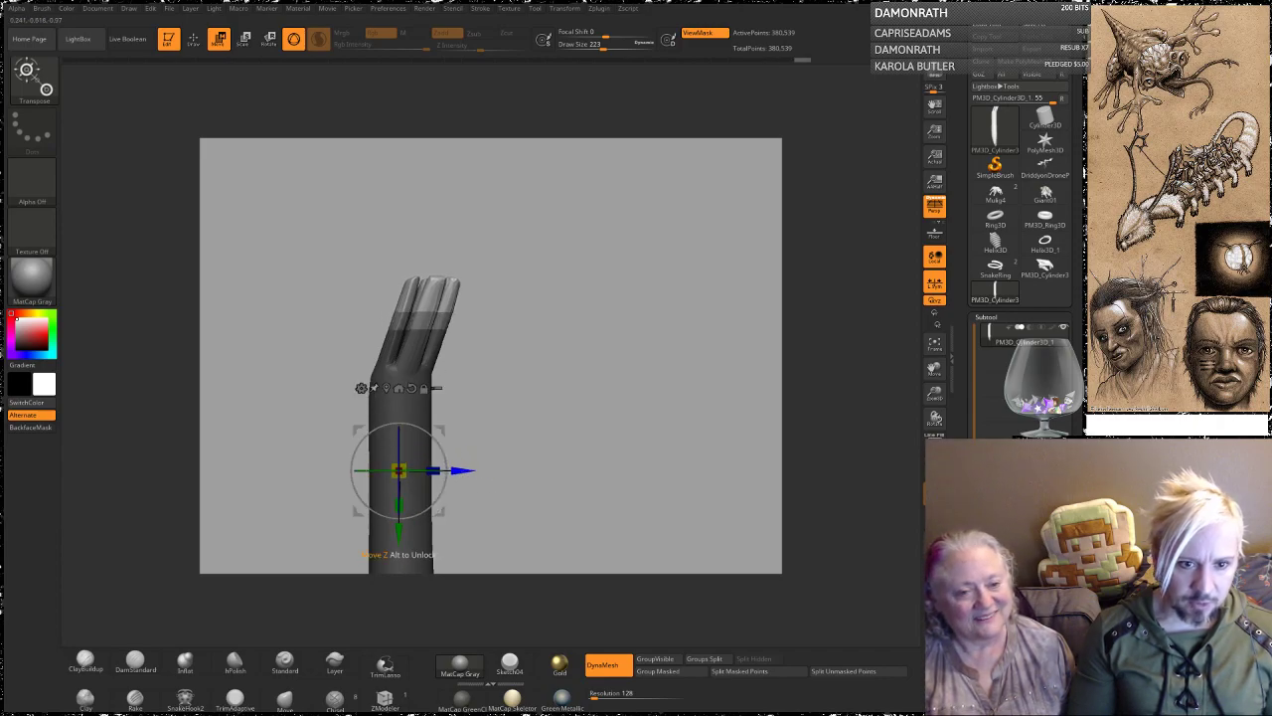
drag(436, 433, 515, 460)
mouse_move(507, 306)
ctrl+mouse_down()
mouse_move(520, 288)
mouse_move(523, 335)
mouse_move(553, 250)
mouse_move(543, 278)
mouse_move(388, 346)
ctrl+mouse_up()
key(q)
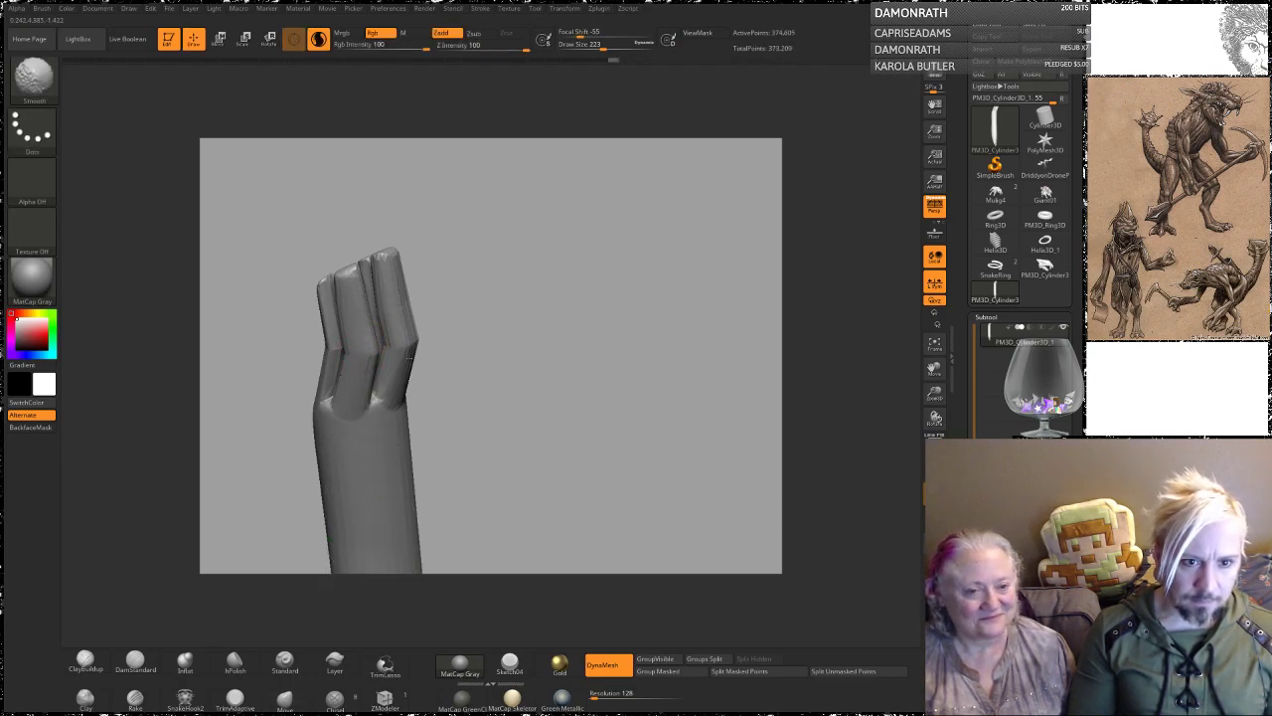
Step: Smooth the bends, tips and webbing of the fingers where they meet the hand
drag(494, 252, 553, 282)
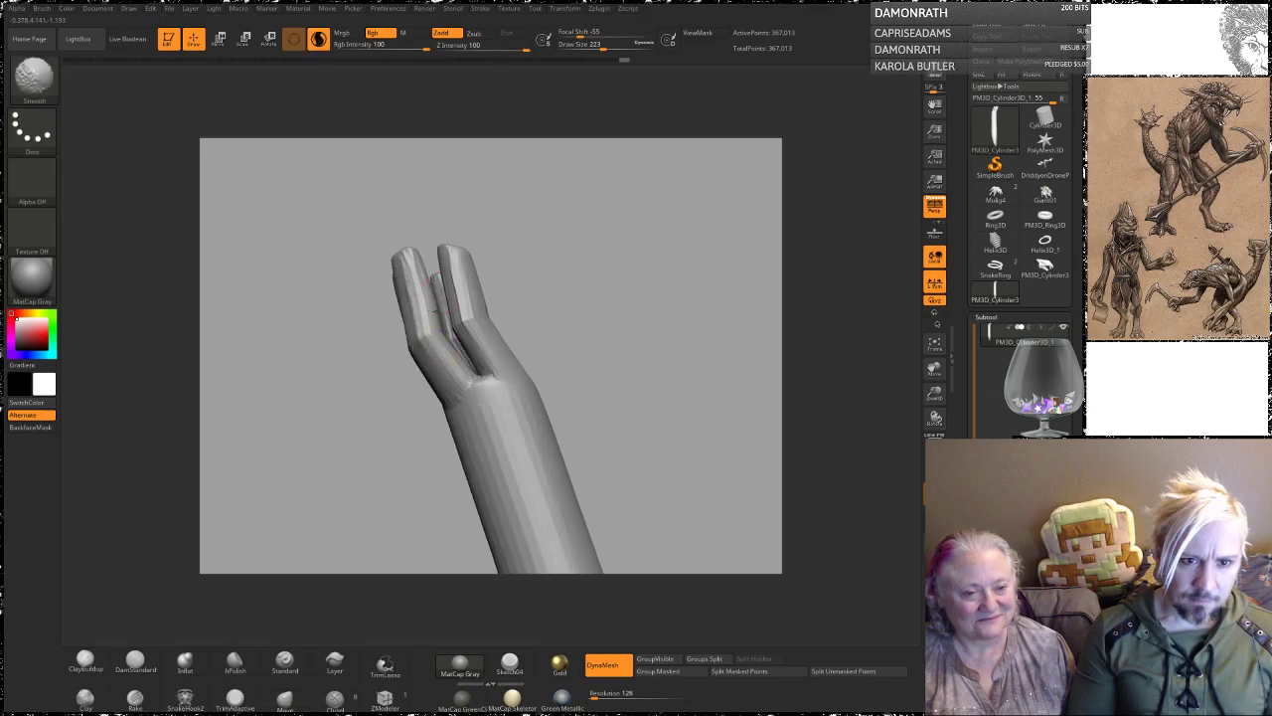
shift+drag(443, 348, 466, 392)
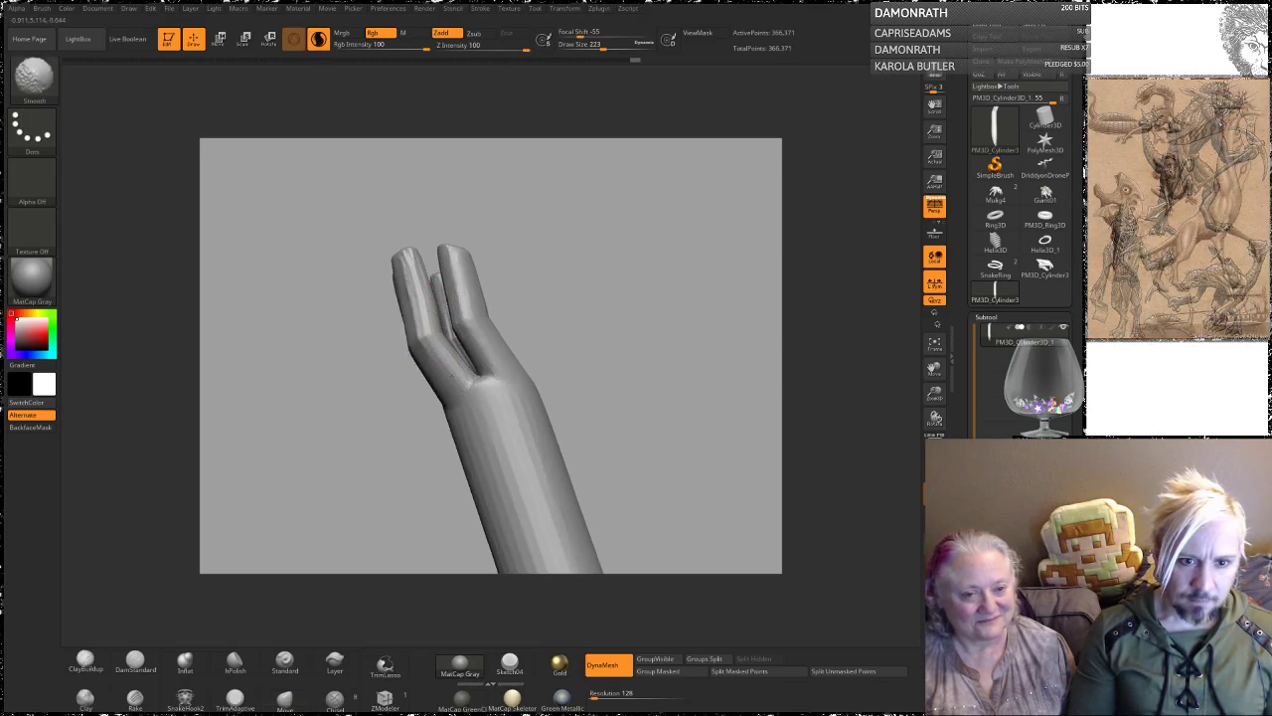
mouse_move(547, 276)
mouse_down()
mouse_move(563, 269)
mouse_move(520, 249)
mouse_move(553, 233)
mouse_move(525, 240)
mouse_up()
key(shift)
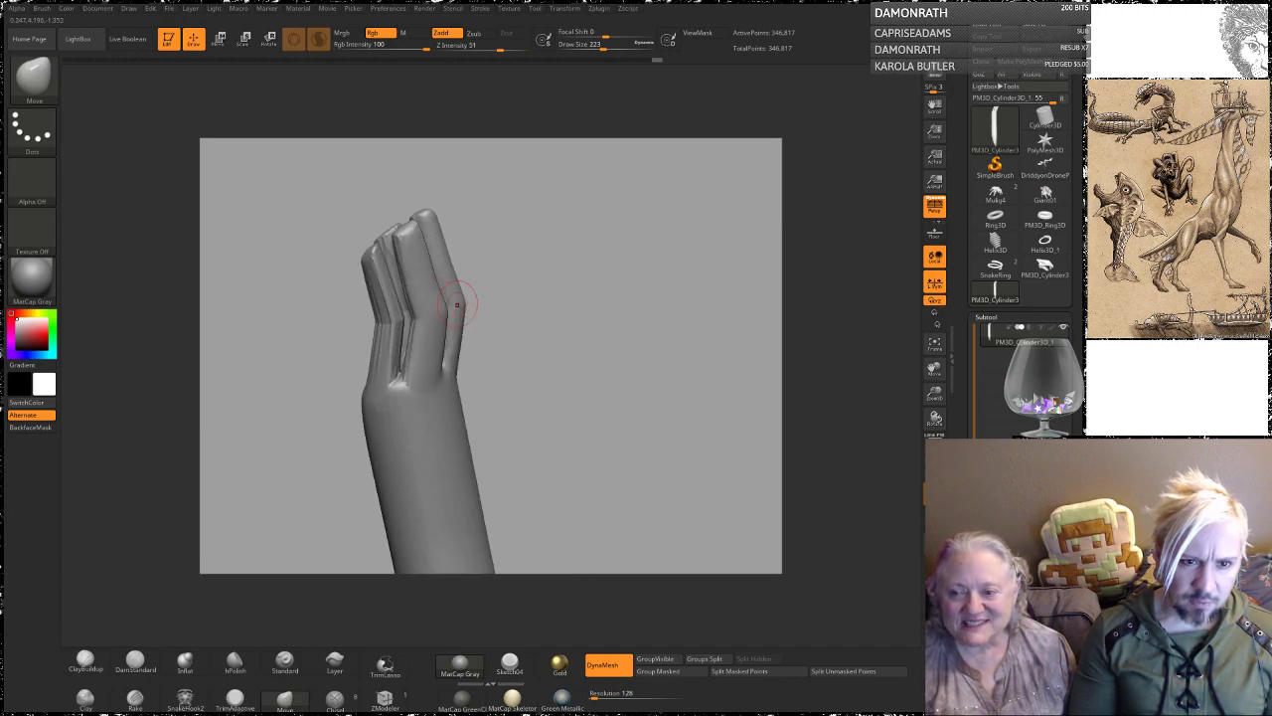
shift+drag(458, 319, 450, 343)
drag(508, 184, 554, 193)
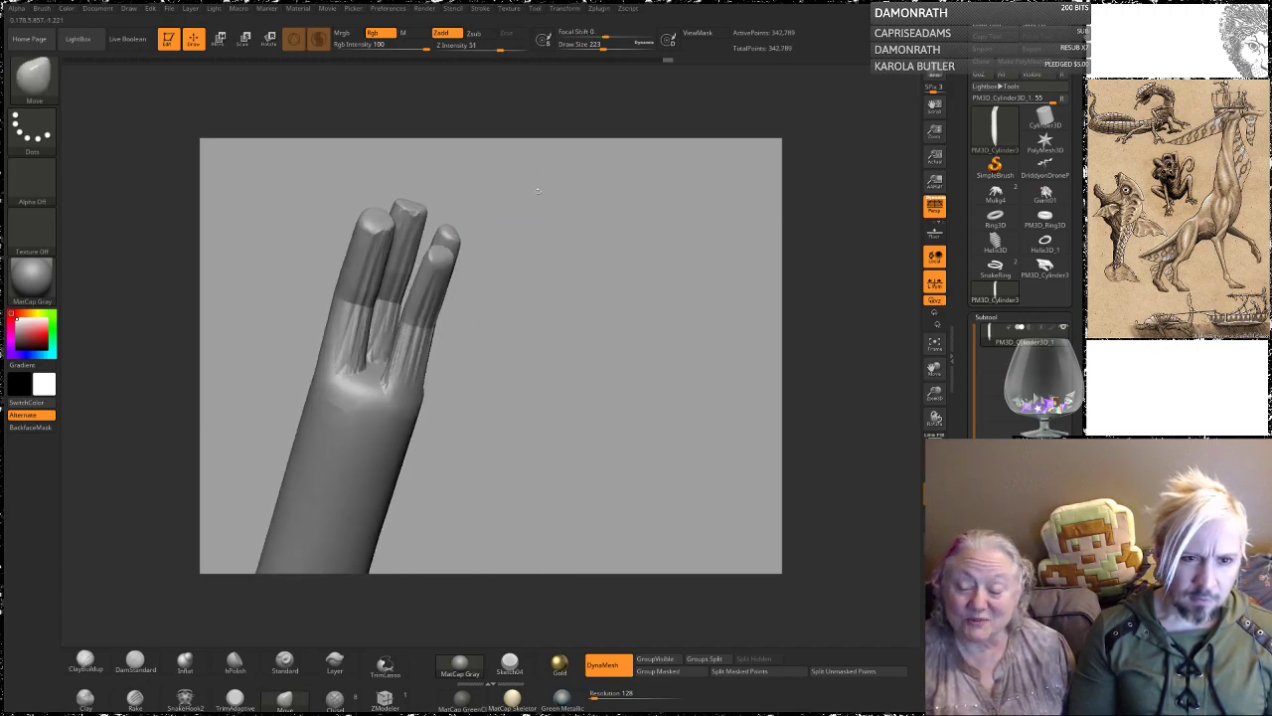
mouse_move(416, 242)
shift+mouse_down()
mouse_move(408, 214)
mouse_move(370, 348)
shift+mouse_up()
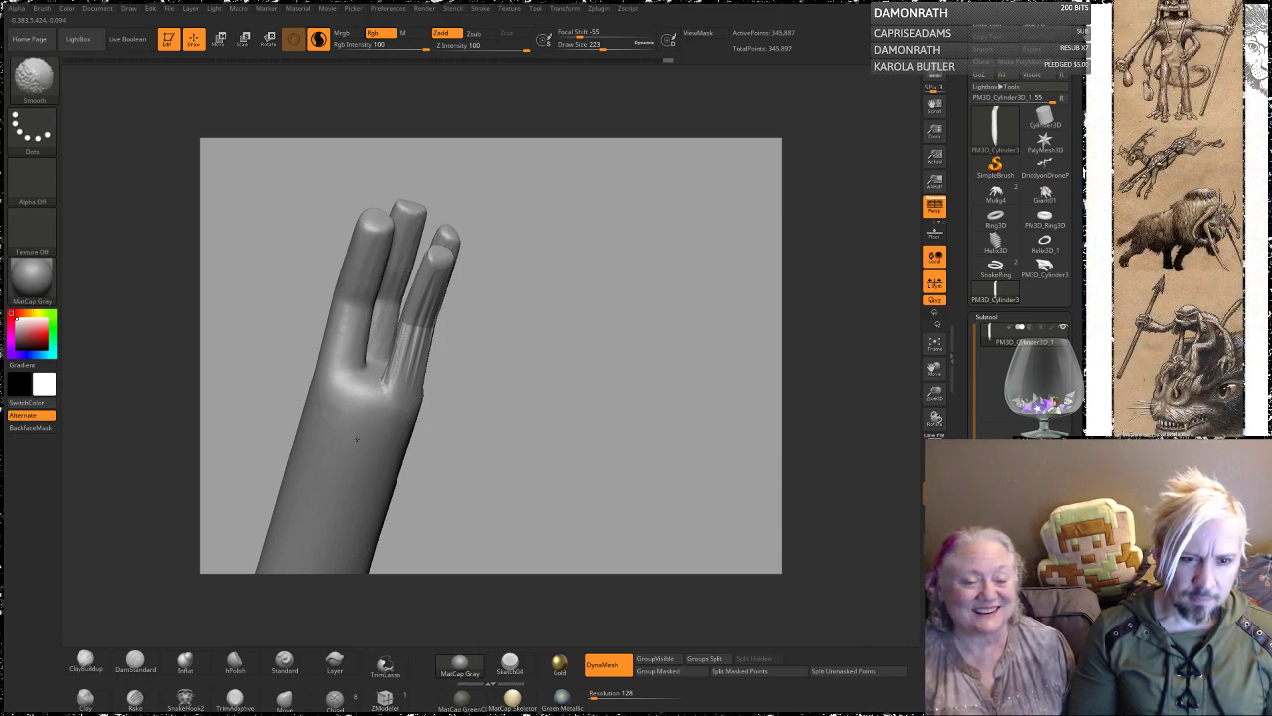
drag(517, 307, 563, 313)
mouse_move(491, 287)
mouse_down()
mouse_move(282, 302)
mouse_move(276, 321)
mouse_move(354, 346)
mouse_up()
drag(298, 292, 297, 268)
Step: Select the MaskCurvePen masking brush and mask everything on the hand except one outer finger
key(ctrl)
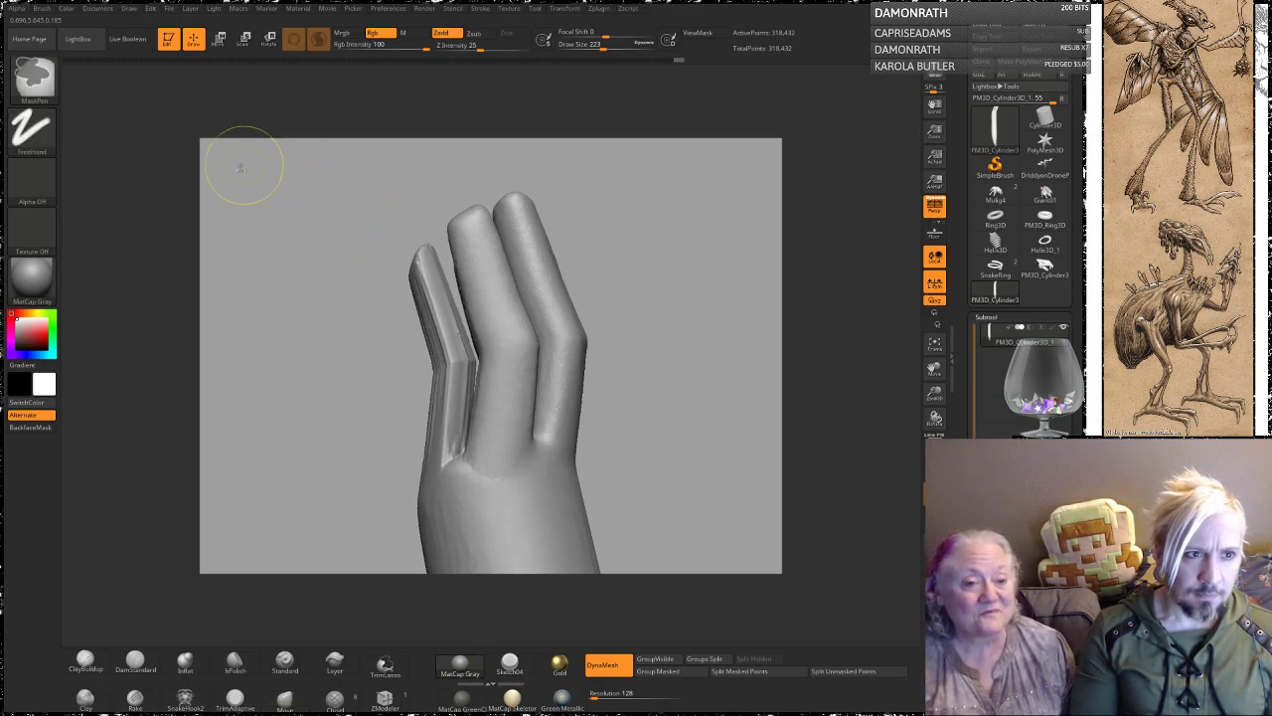
click(35, 81)
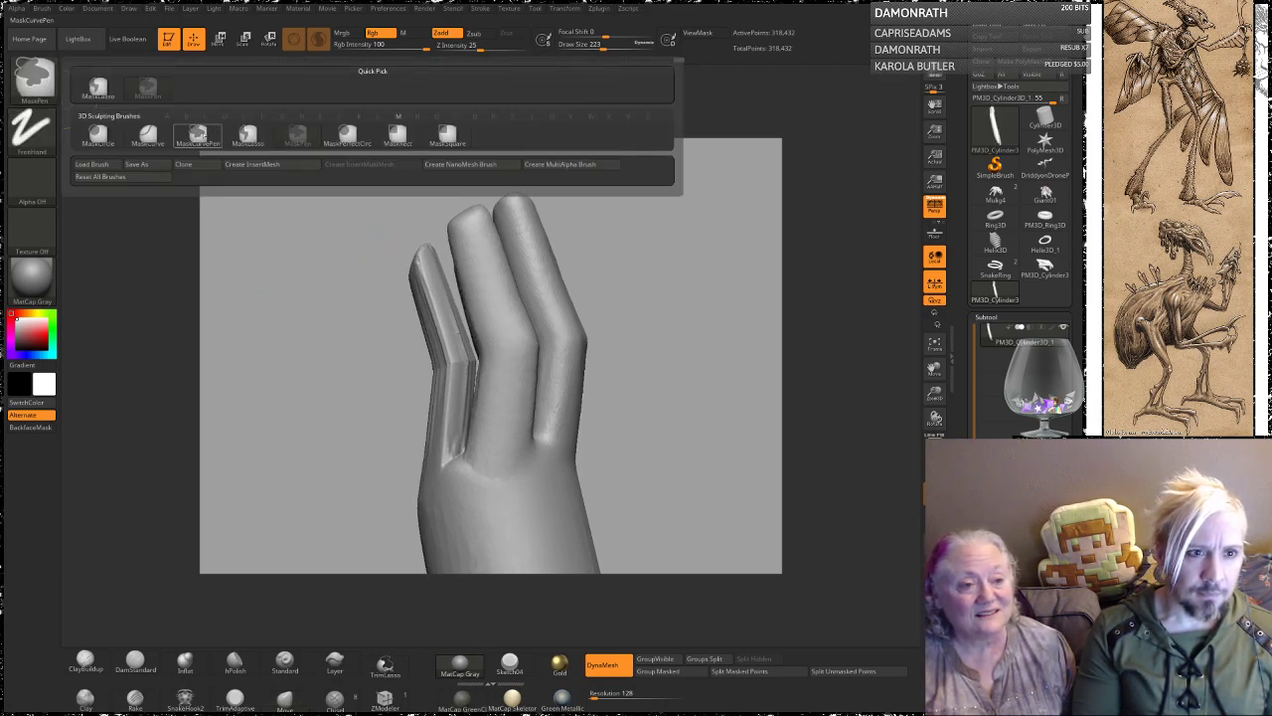
click(198, 135)
mouse_move(428, 204)
ctrl+mouse_down()
mouse_move(447, 256)
mouse_move(402, 302)
ctrl+mouse_up()
click(33, 78)
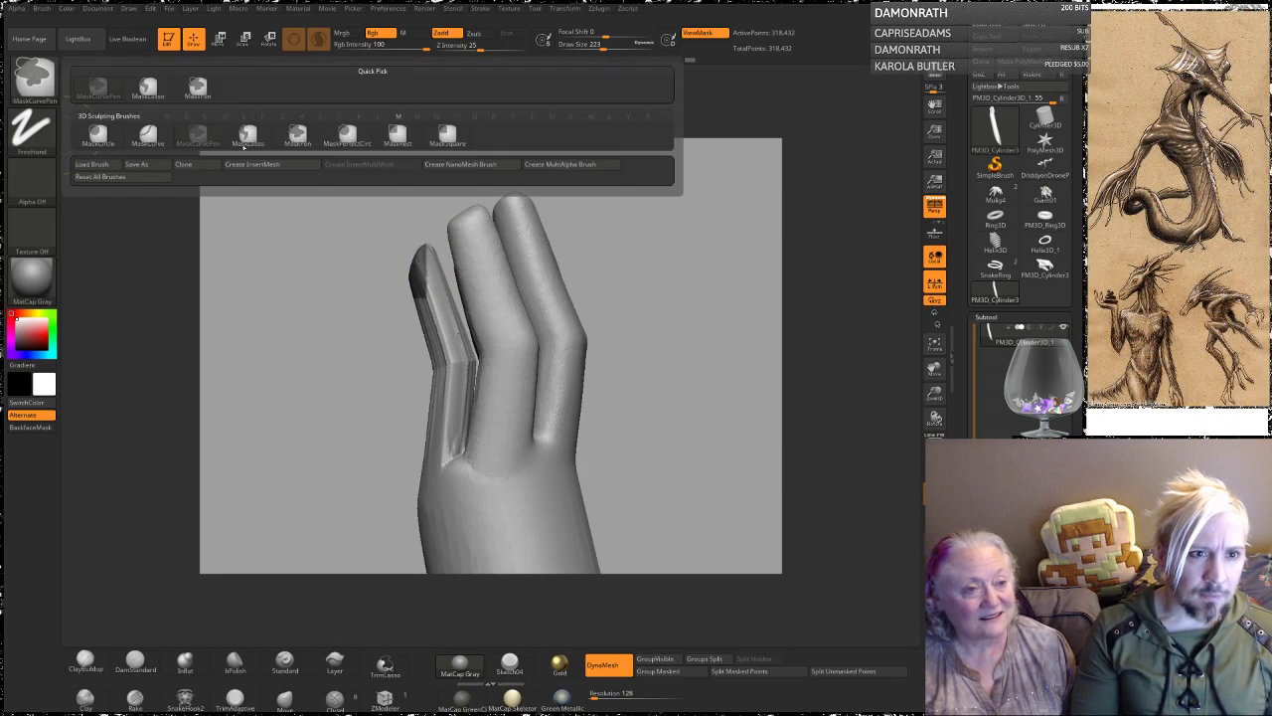
ctrl+click(250, 146)
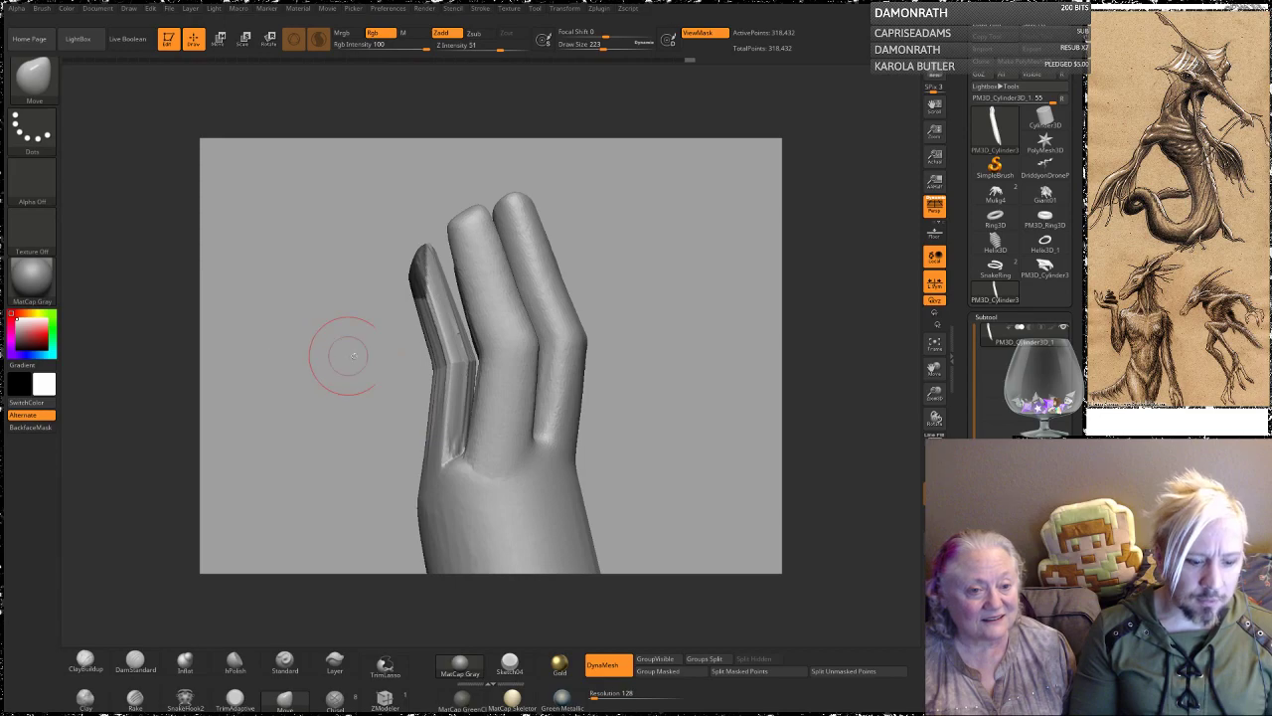
key(w)
ctrl+click(448, 459)
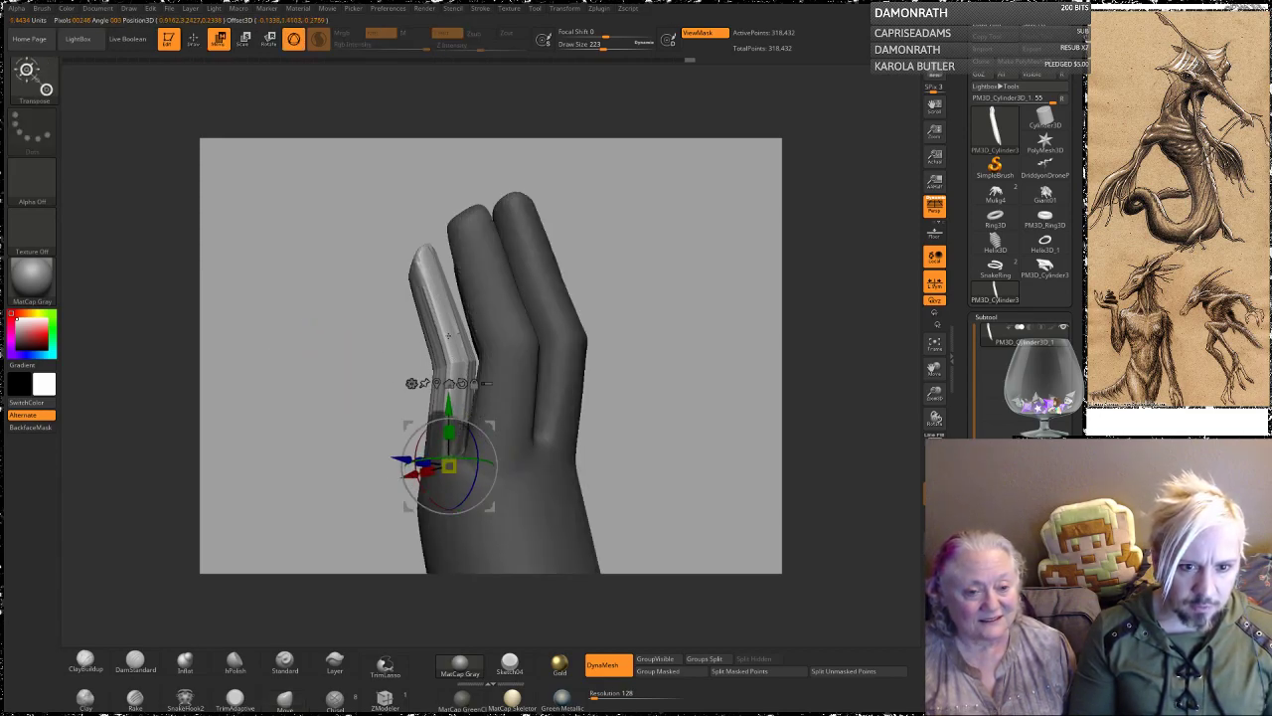
Step: Rotate the unmasked finger outward as a thumb, move it back against the palm with the gizmo, and clear the mask
drag(266, 304, 403, 279)
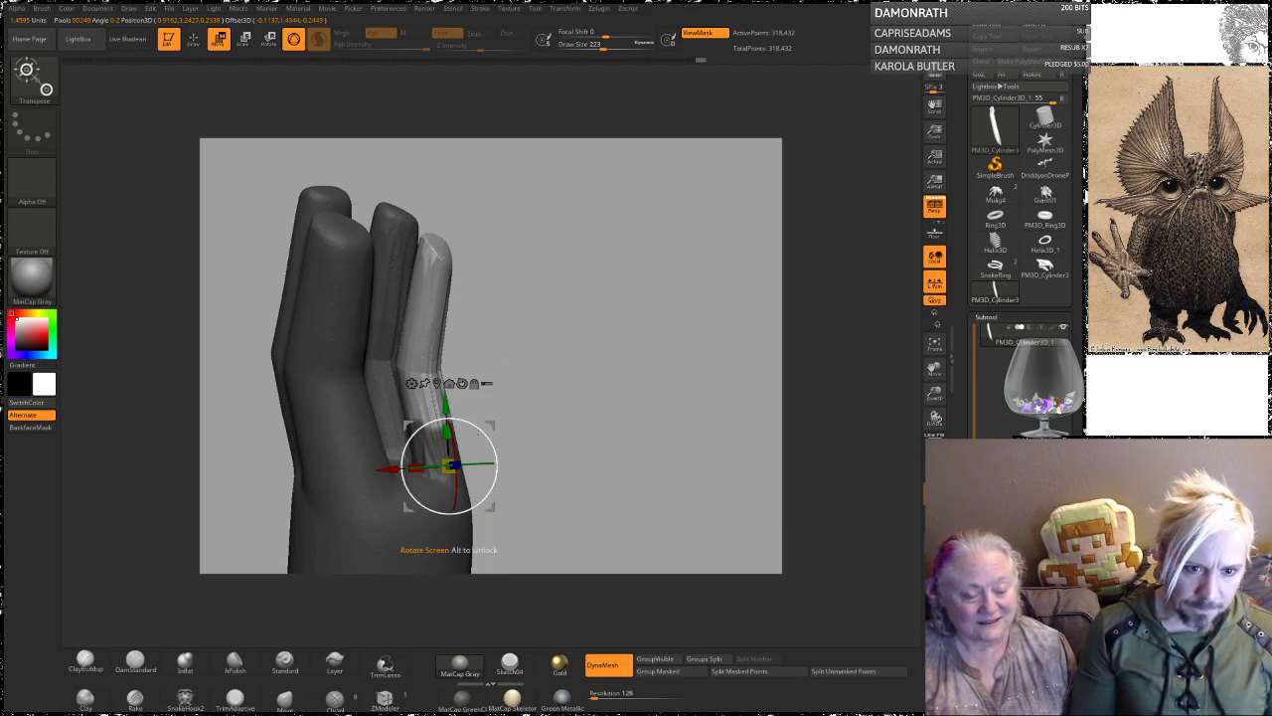
drag(479, 316, 546, 306)
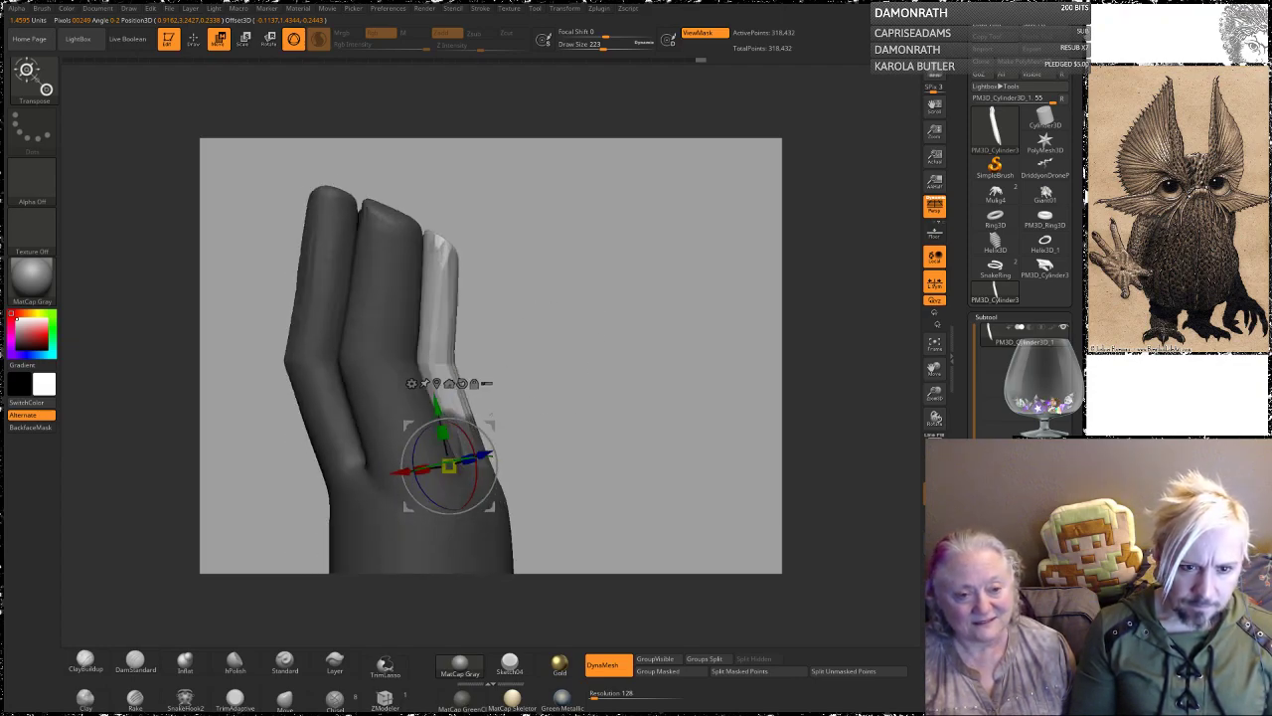
drag(481, 432, 533, 467)
mouse_move(437, 406)
mouse_down()
mouse_move(433, 389)
mouse_move(444, 443)
mouse_move(442, 431)
mouse_up()
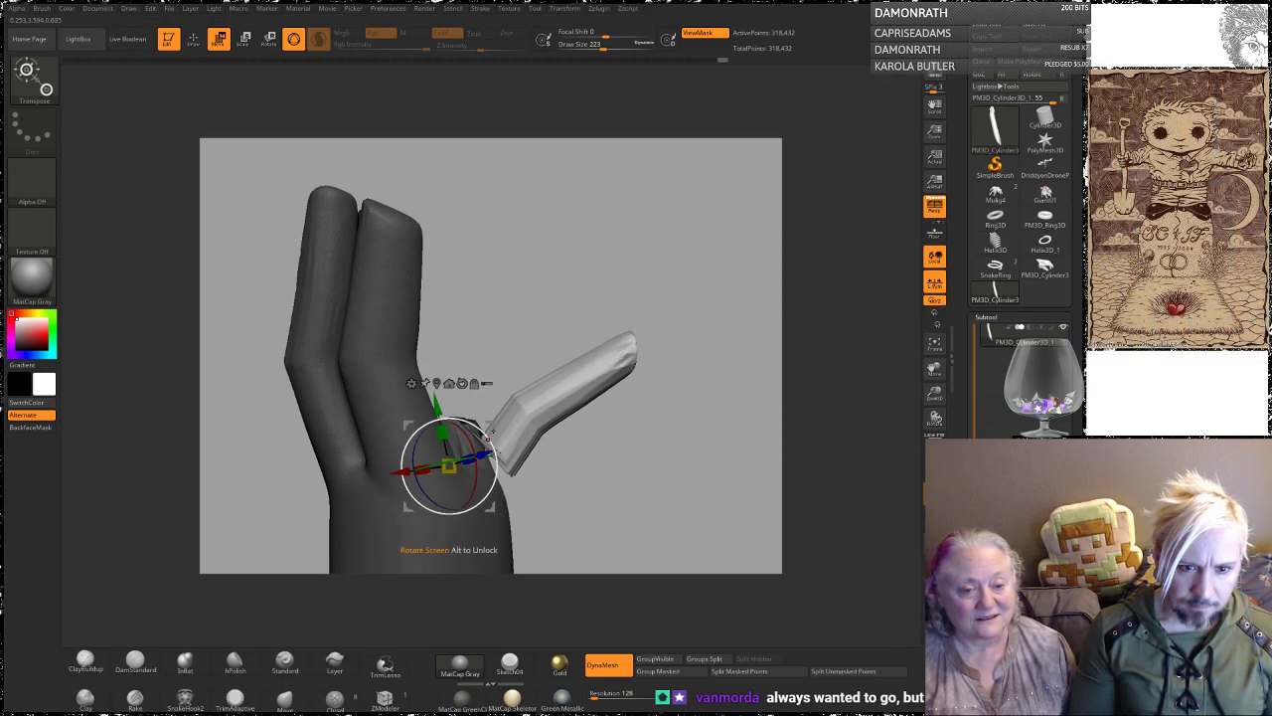
drag(490, 428, 458, 434)
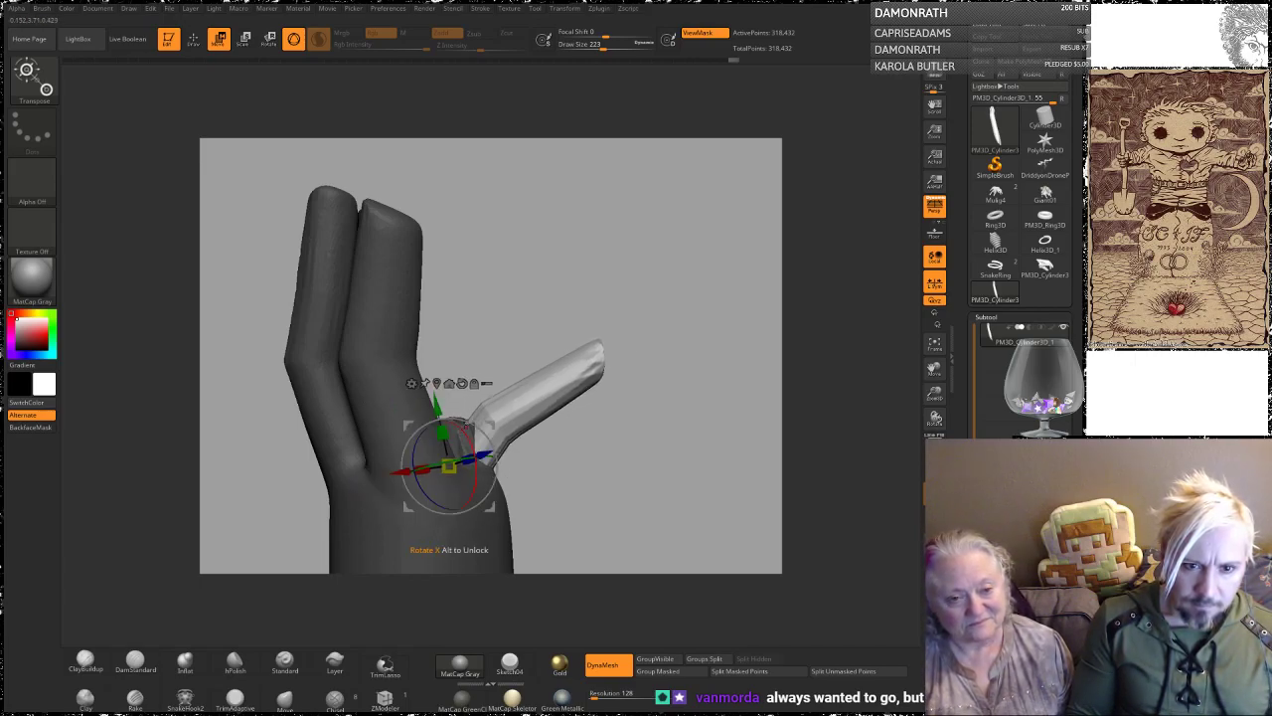
mouse_move(576, 245)
mouse_down()
mouse_move(562, 277)
mouse_move(598, 290)
mouse_move(564, 302)
mouse_move(554, 274)
mouse_move(550, 289)
mouse_up()
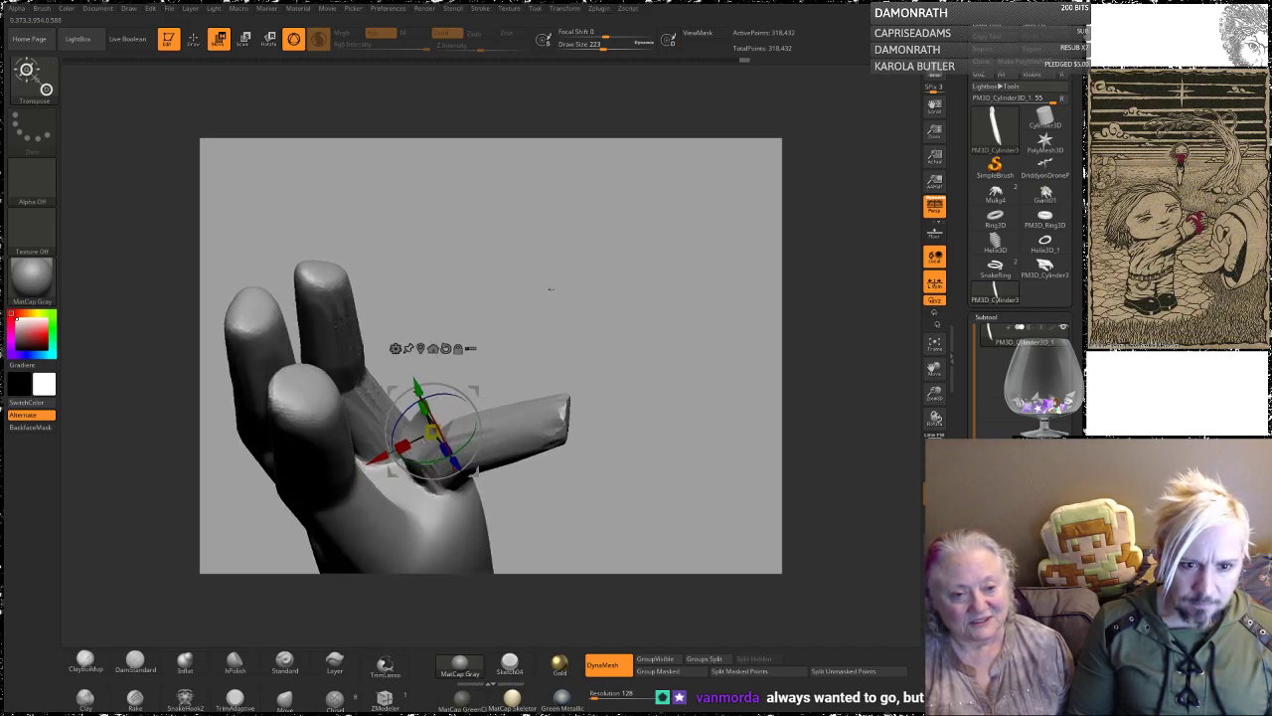
ctrl+drag(543, 336, 549, 352)
Step: Smooth the thumb and its joint with the palm, and reapply DynaMesh to the hand
key(q)
mouse_move(440, 422)
shift+mouse_down()
mouse_move(422, 460)
mouse_move(436, 477)
mouse_move(421, 471)
mouse_move(487, 467)
shift+mouse_up()
ctrl+drag(552, 336, 562, 351)
mouse_move(558, 343)
mouse_down()
mouse_move(549, 298)
mouse_move(463, 329)
mouse_up()
mouse_move(519, 266)
ctrl+mouse_down()
mouse_move(531, 285)
mouse_move(411, 333)
mouse_move(493, 378)
ctrl+mouse_up()
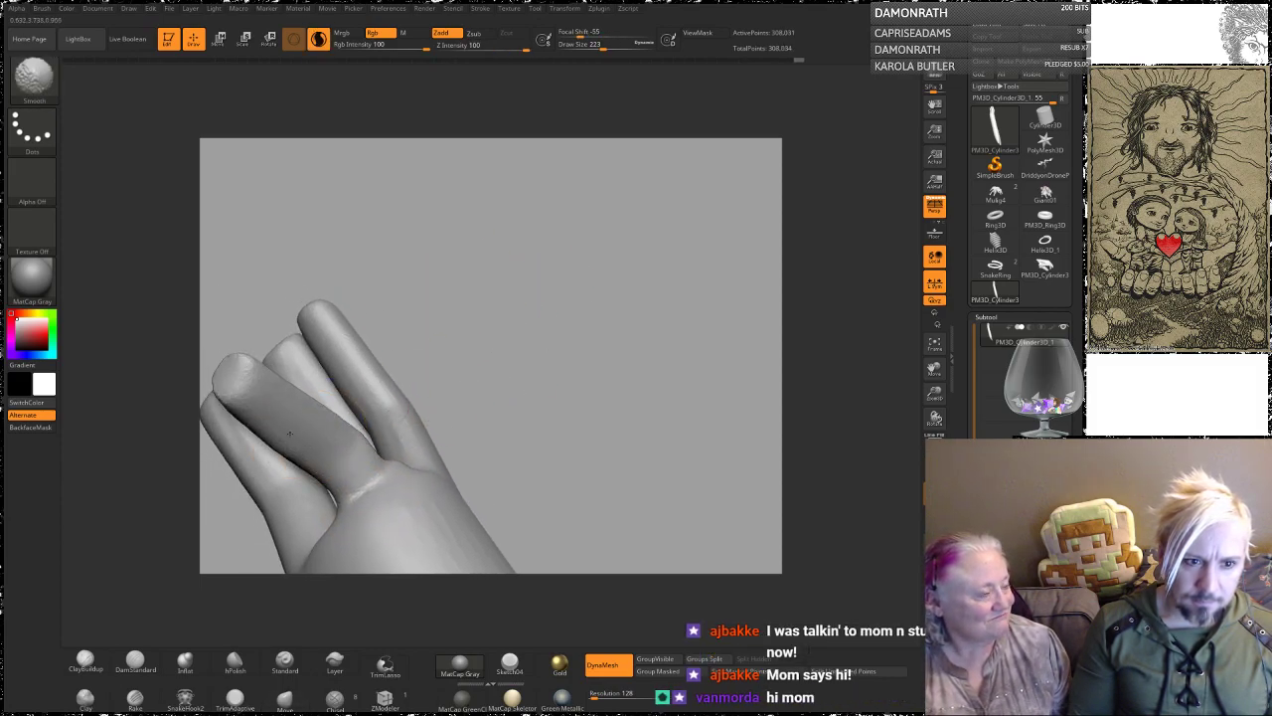
ctrl+drag(465, 269, 479, 289)
drag(479, 288, 513, 255)
shift+drag(374, 348, 370, 343)
ctrl+drag(527, 246, 541, 264)
Step: Mask the upper segment of the thumb and soften the mask's edge
mouse_move(542, 264)
mouse_down()
mouse_move(560, 265)
mouse_move(548, 252)
mouse_move(413, 434)
mouse_up()
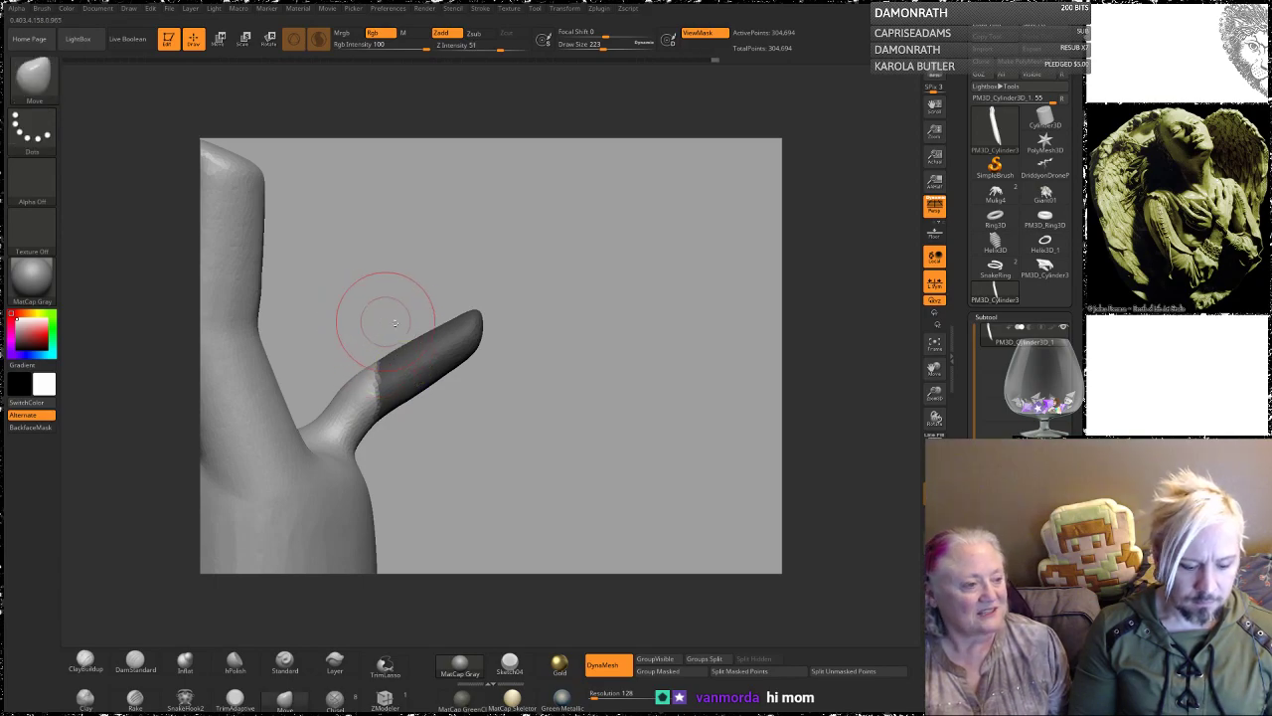
key(w)
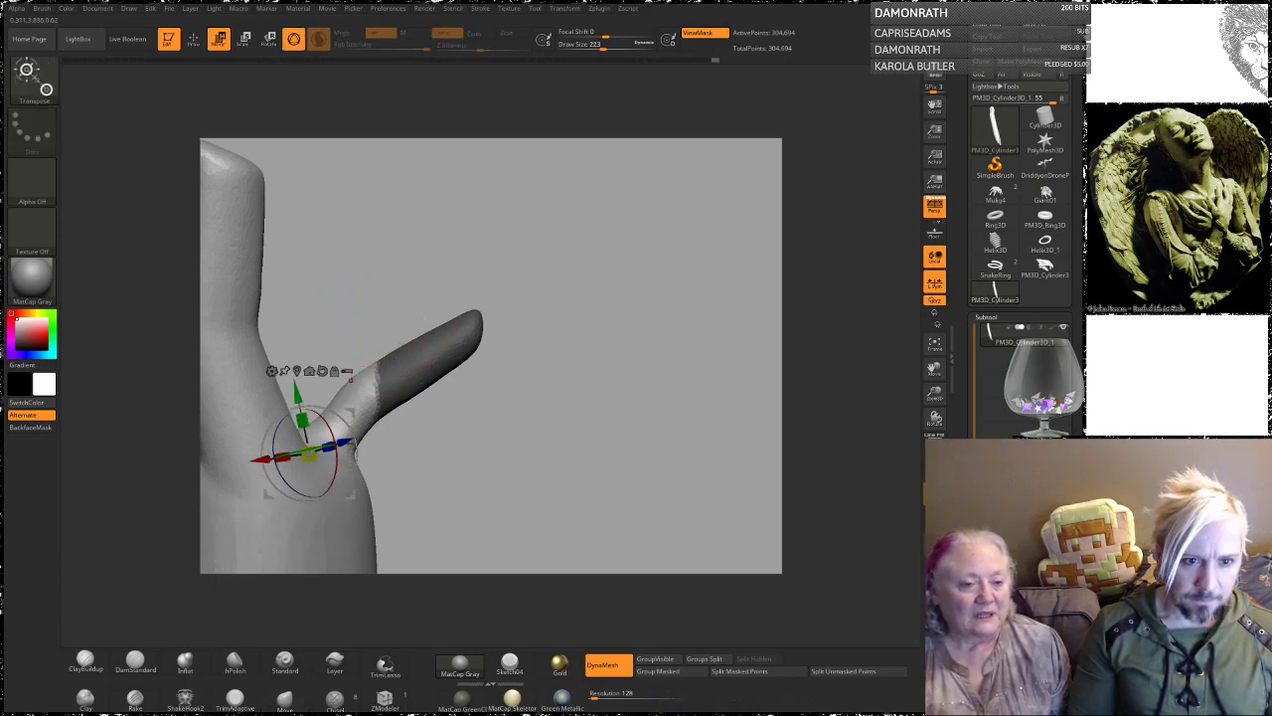
ctrl+drag(369, 261, 378, 268)
key(ctrl+z)
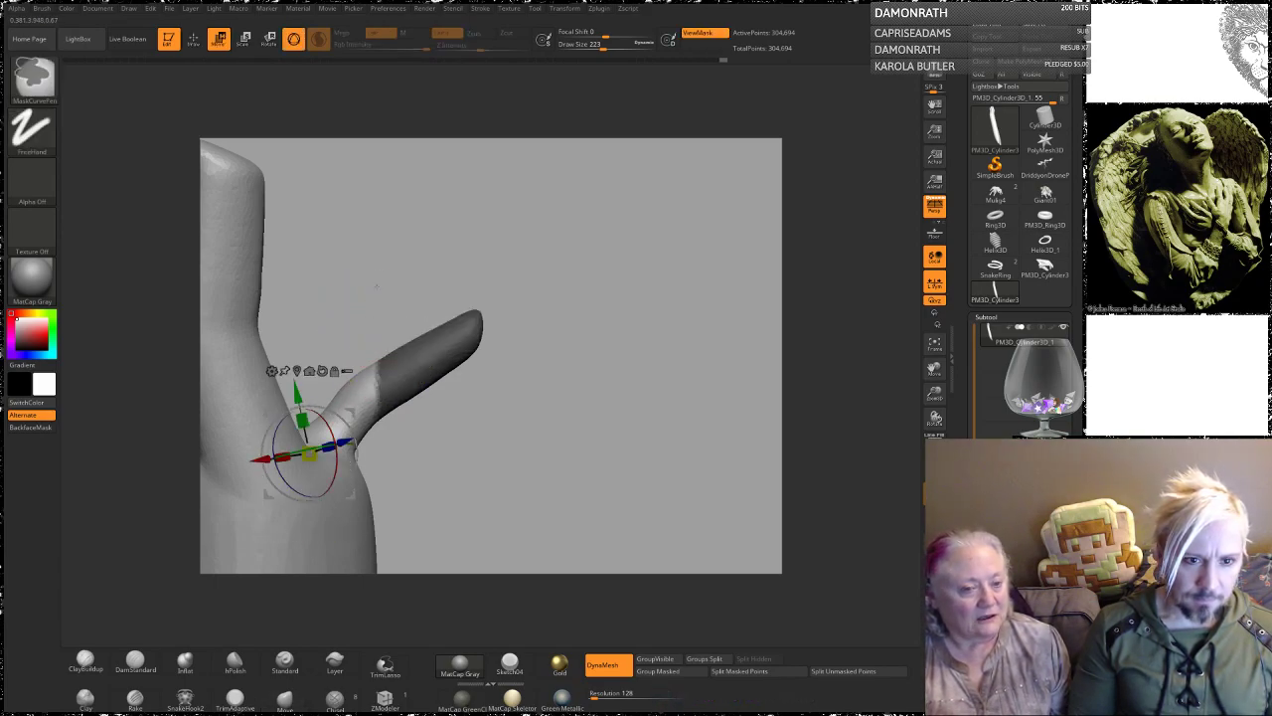
ctrl+drag(388, 261, 389, 273)
ctrl+drag(520, 238, 366, 469)
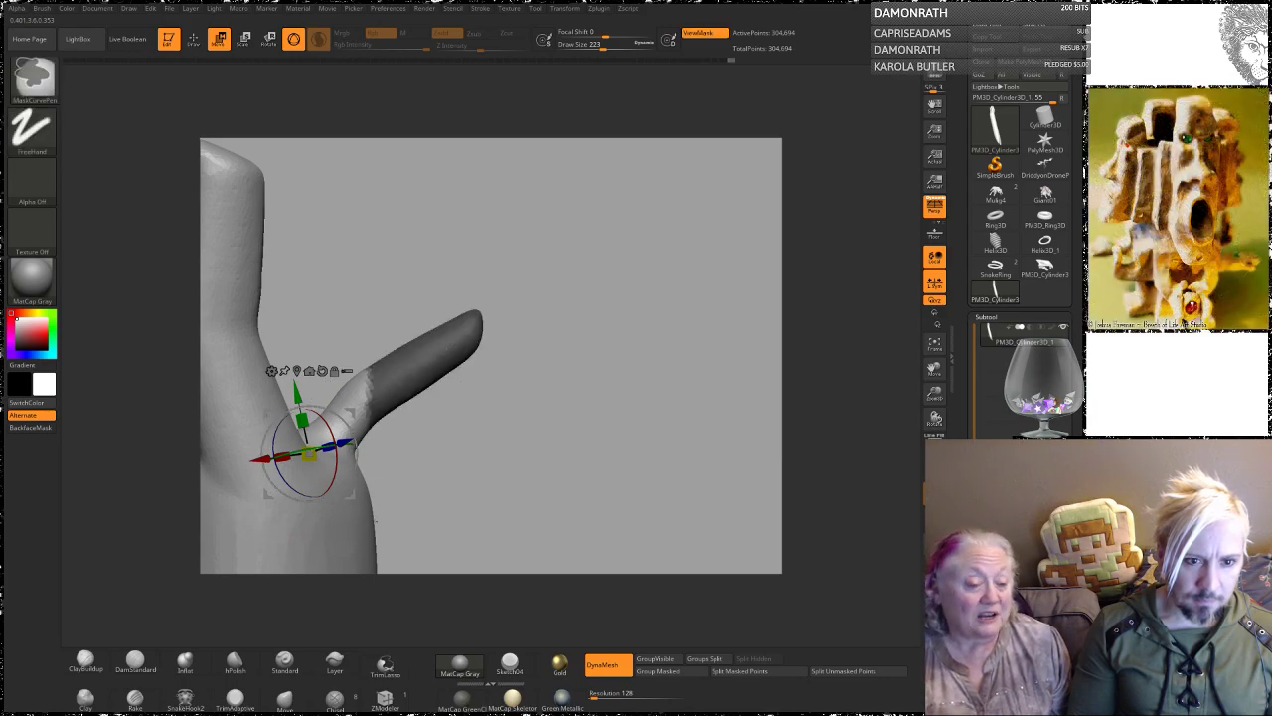
click(395, 473)
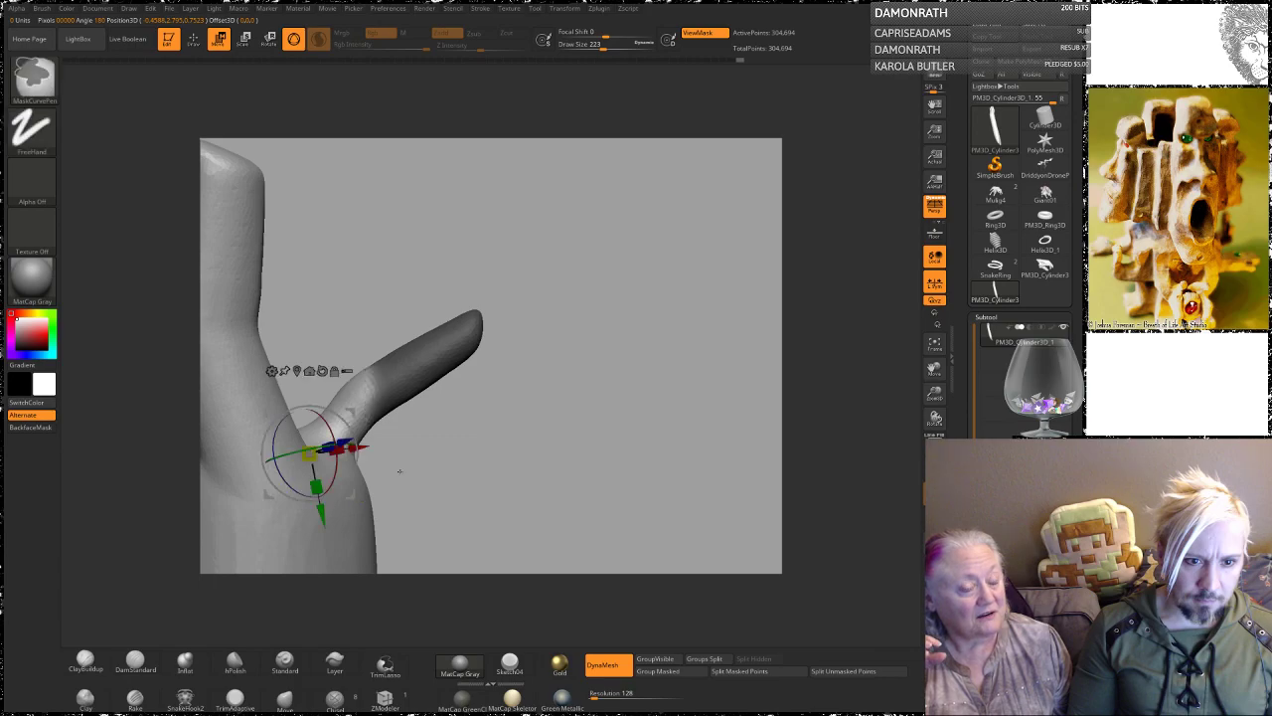
Step: Invert the mask, bend the thumb by rotating its upper segment with the gizmo, and clear the mask
ctrl+click(426, 464)
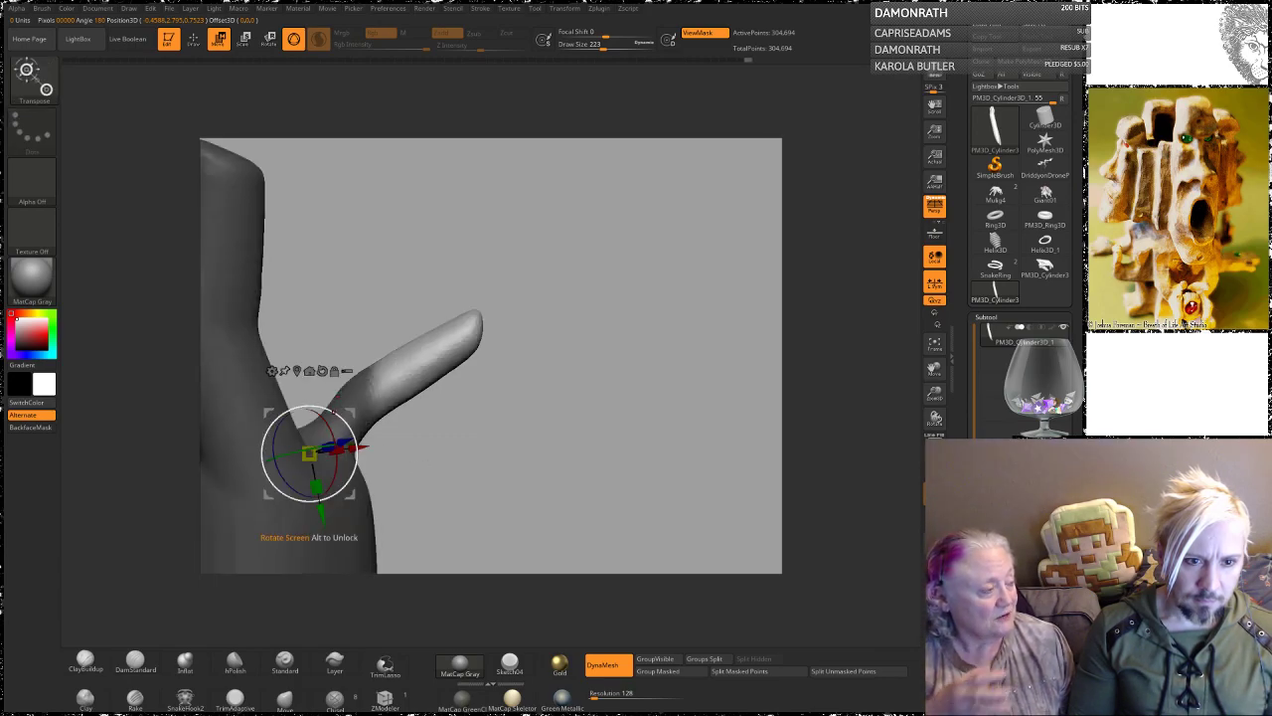
drag(357, 454, 456, 441)
ctrl+drag(467, 271, 500, 295)
Step: Undo the last few edits on the hand
key(ctrl+z)
key(ctrl+z)
key(ctrl+z)
key(ctrl+z)
key(ctrl+z)
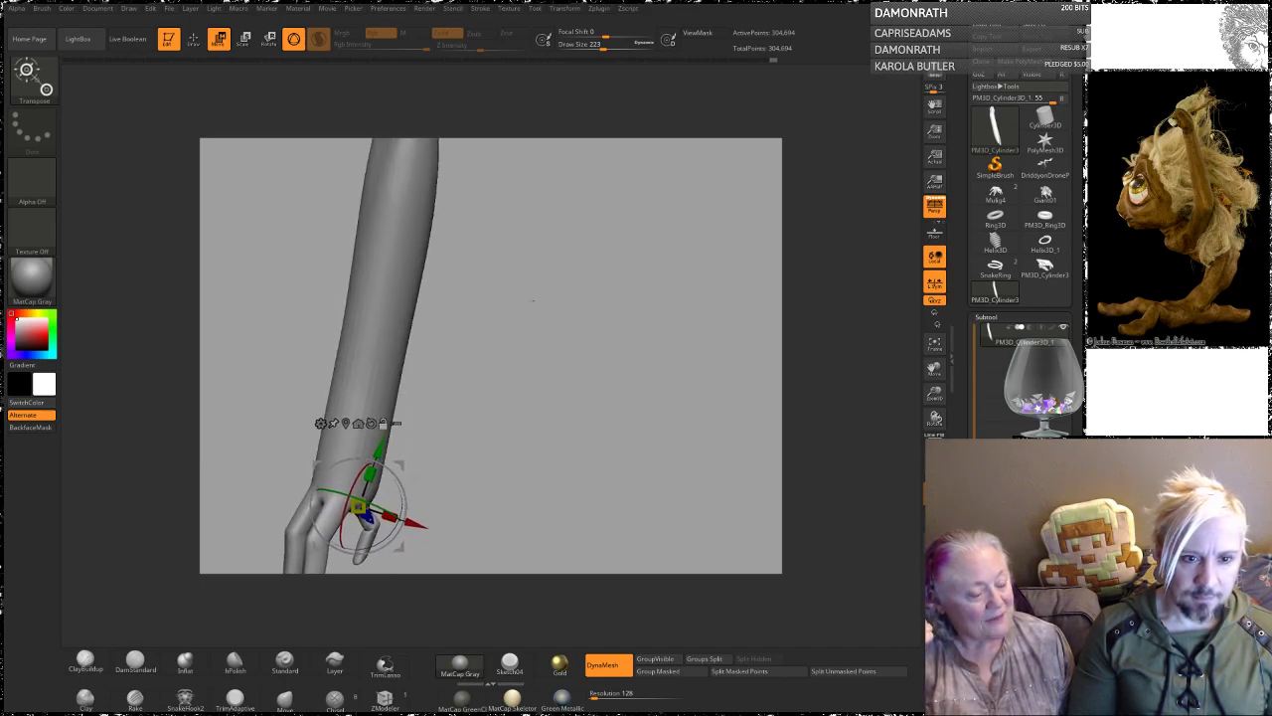
Step: Mask the arm and hand except for a long strip running down one side of the arm
mouse_move(492, 232)
alt+mouse_down()
mouse_move(498, 305)
mouse_move(505, 172)
mouse_move(443, 230)
mouse_move(367, 484)
alt+mouse_up()
key(q)
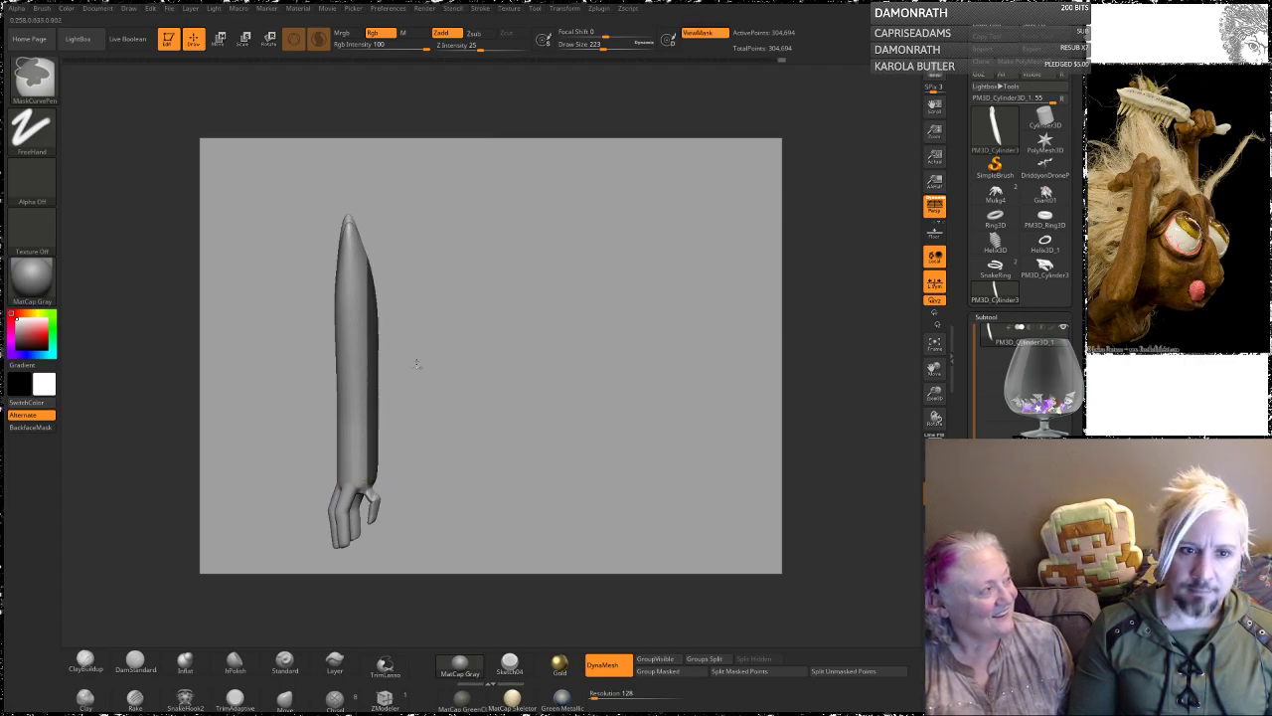
ctrl+click(461, 283)
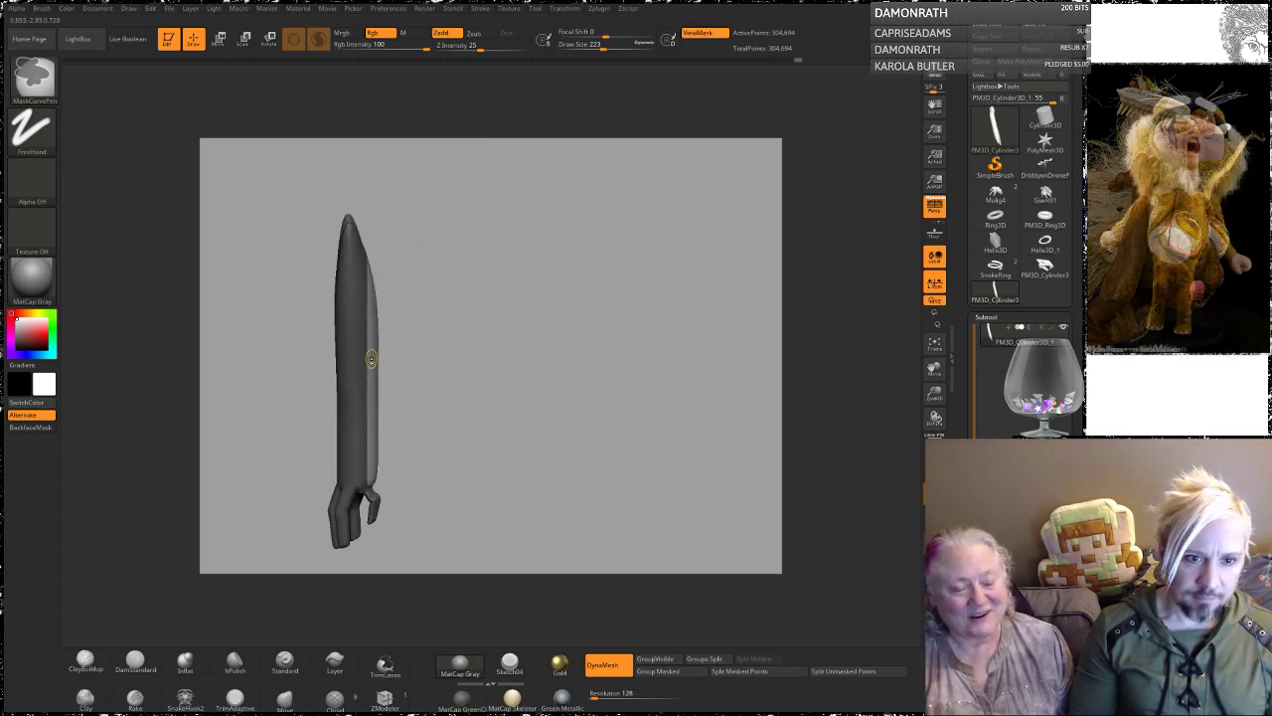
ctrl+click(360, 350)
alt+drag(445, 358, 486, 542)
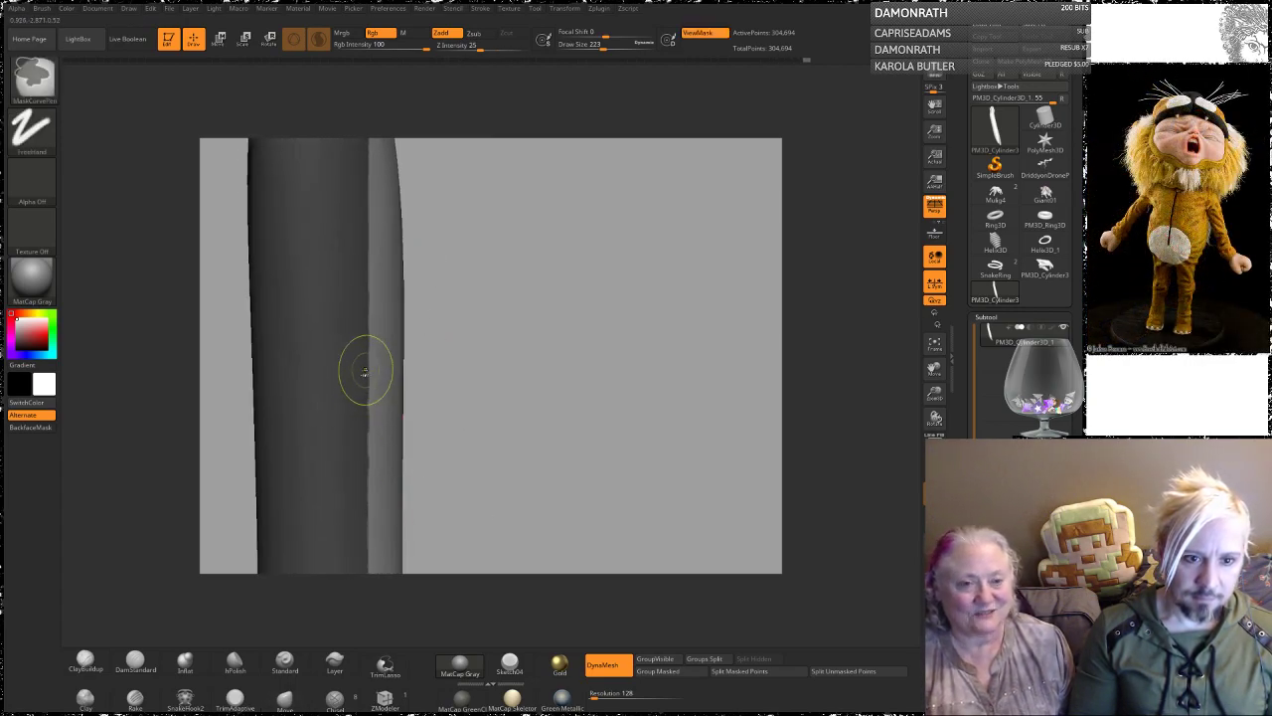
alt+drag(516, 356, 444, 215)
alt+drag(468, 347, 457, 318)
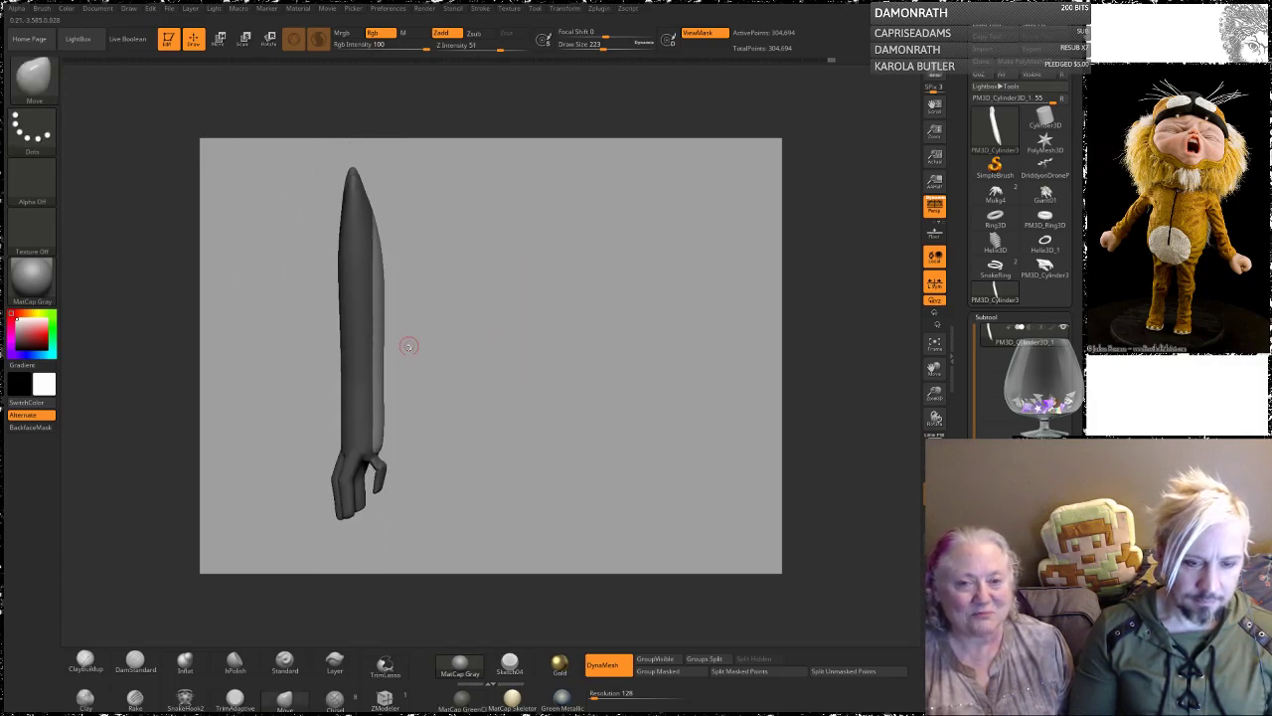
Step: Move the unmasked strip slightly away from the arm with the gizmo and clear the mask
key(w)
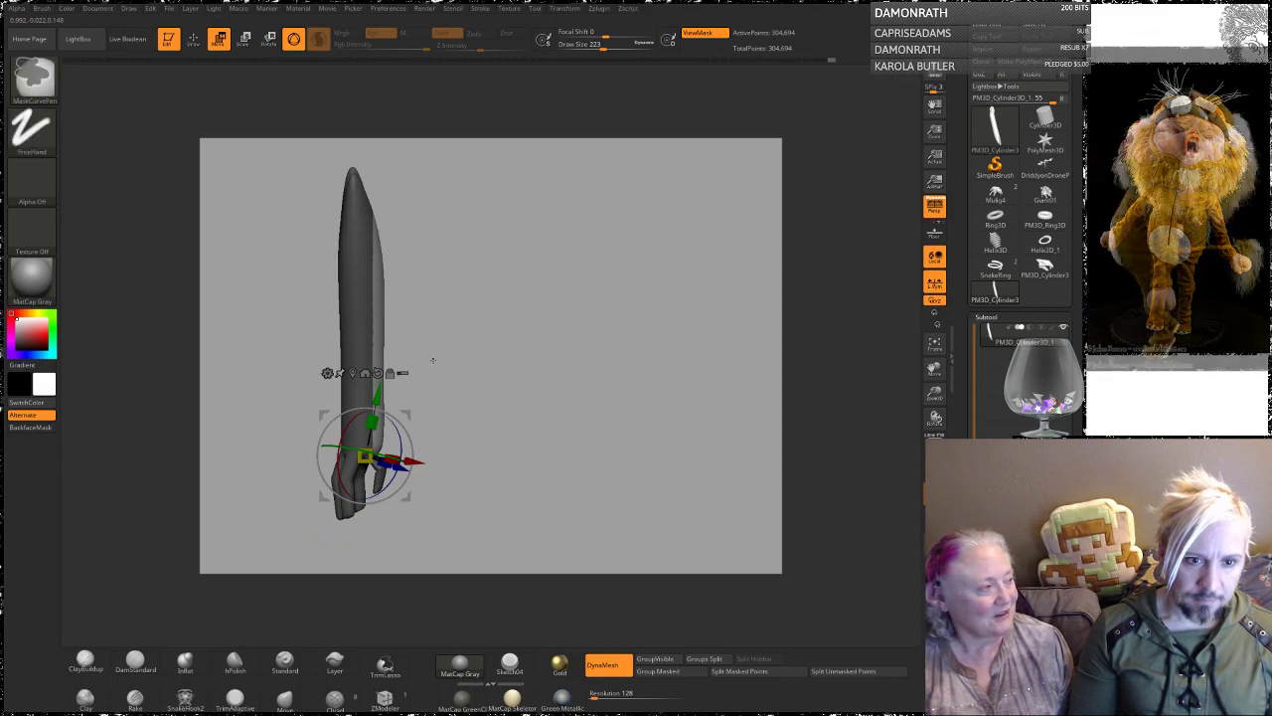
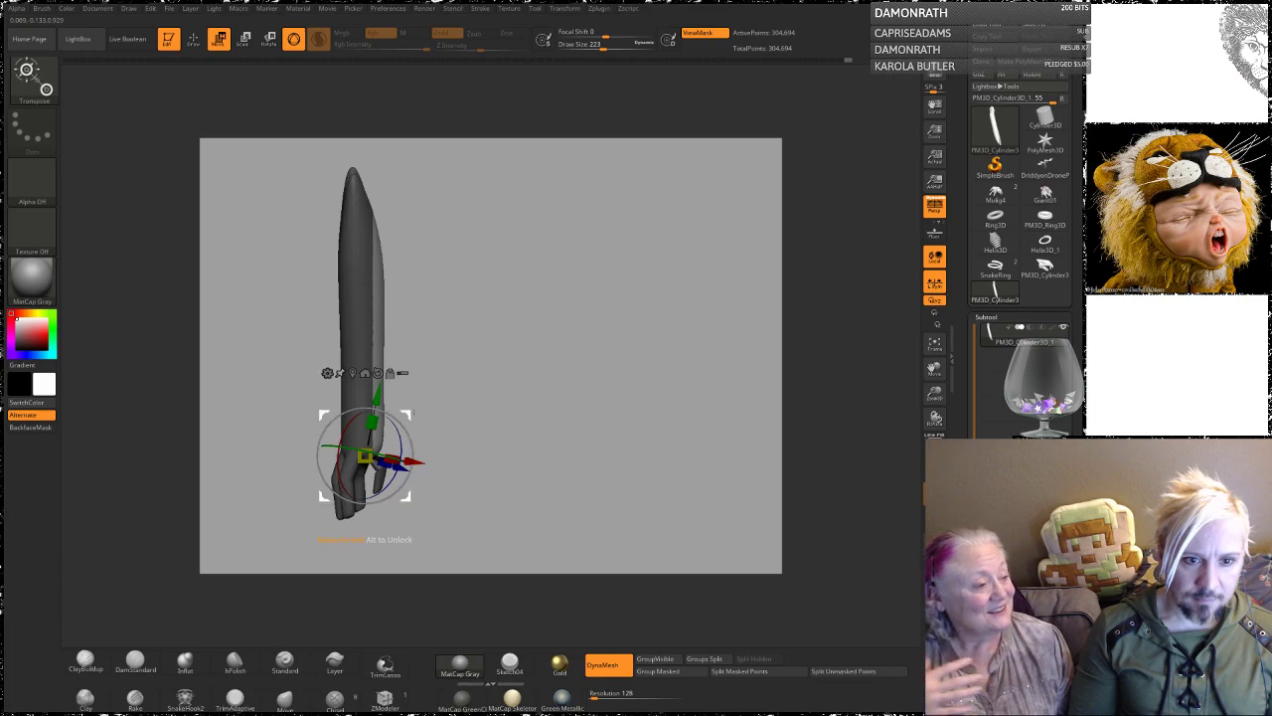
mouse_move(413, 407)
mouse_down()
mouse_move(398, 403)
mouse_move(412, 409)
mouse_up()
ctrl+drag(489, 270, 491, 340)
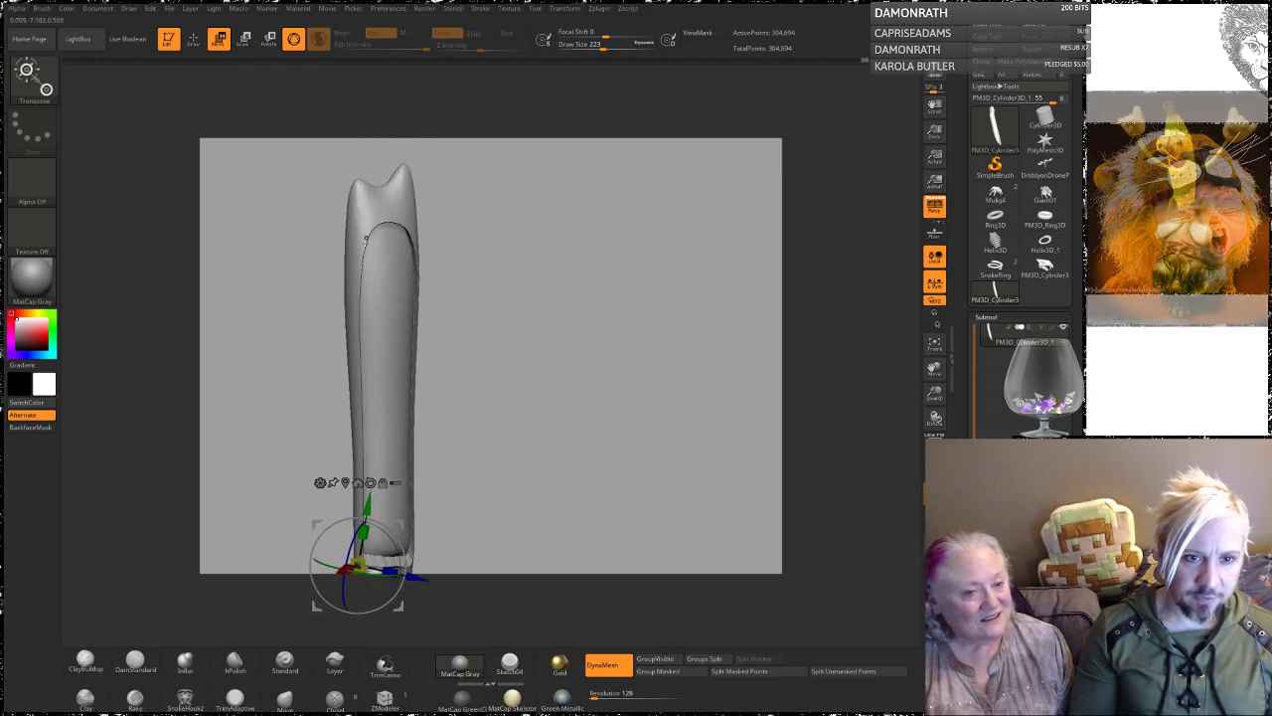
Step: Set the draw size to 338 and smooth the raised strip's edges into the surrounding arm
key(q)
shift+drag(377, 239, 407, 240)
key(space)
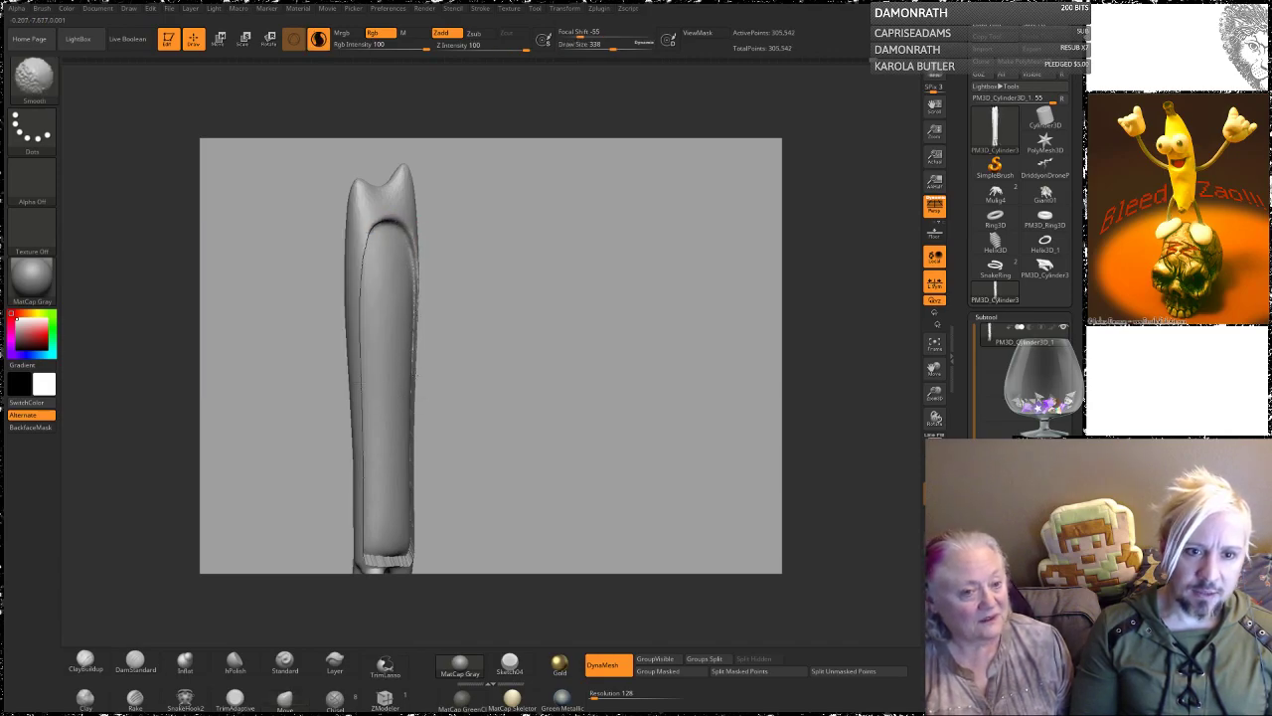
shift+drag(370, 234, 362, 385)
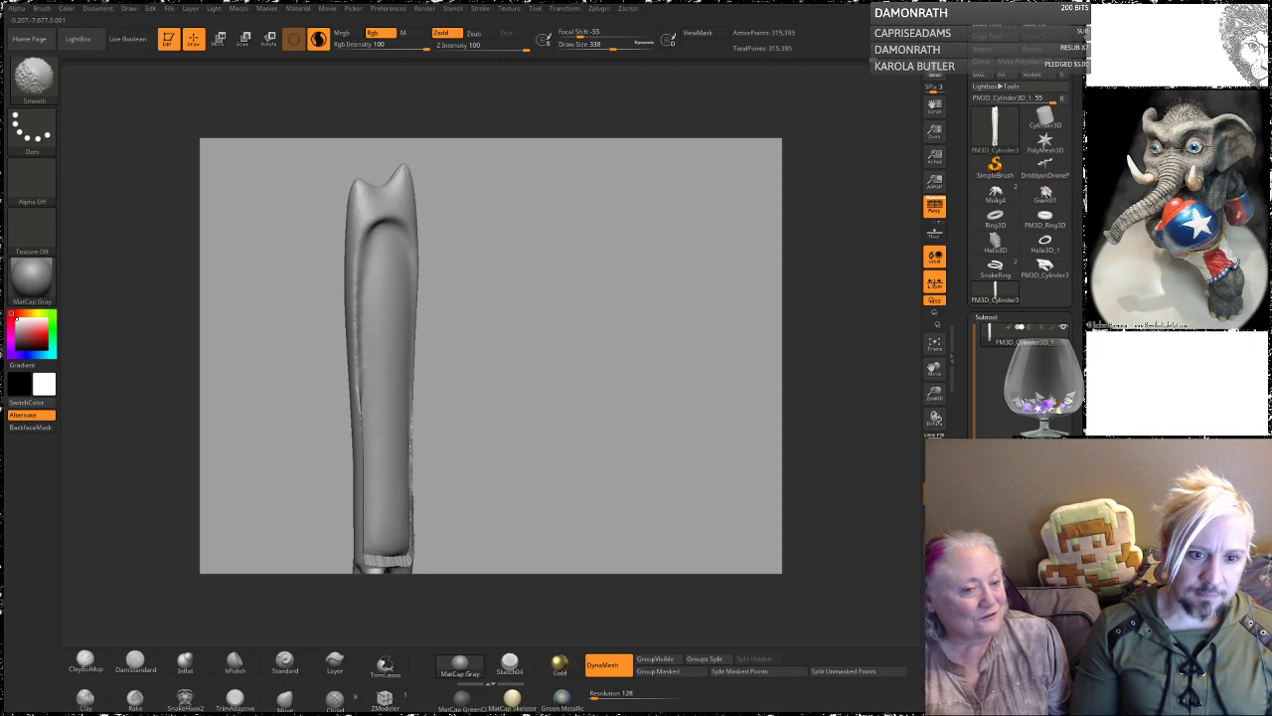
shift+drag(365, 484, 359, 392)
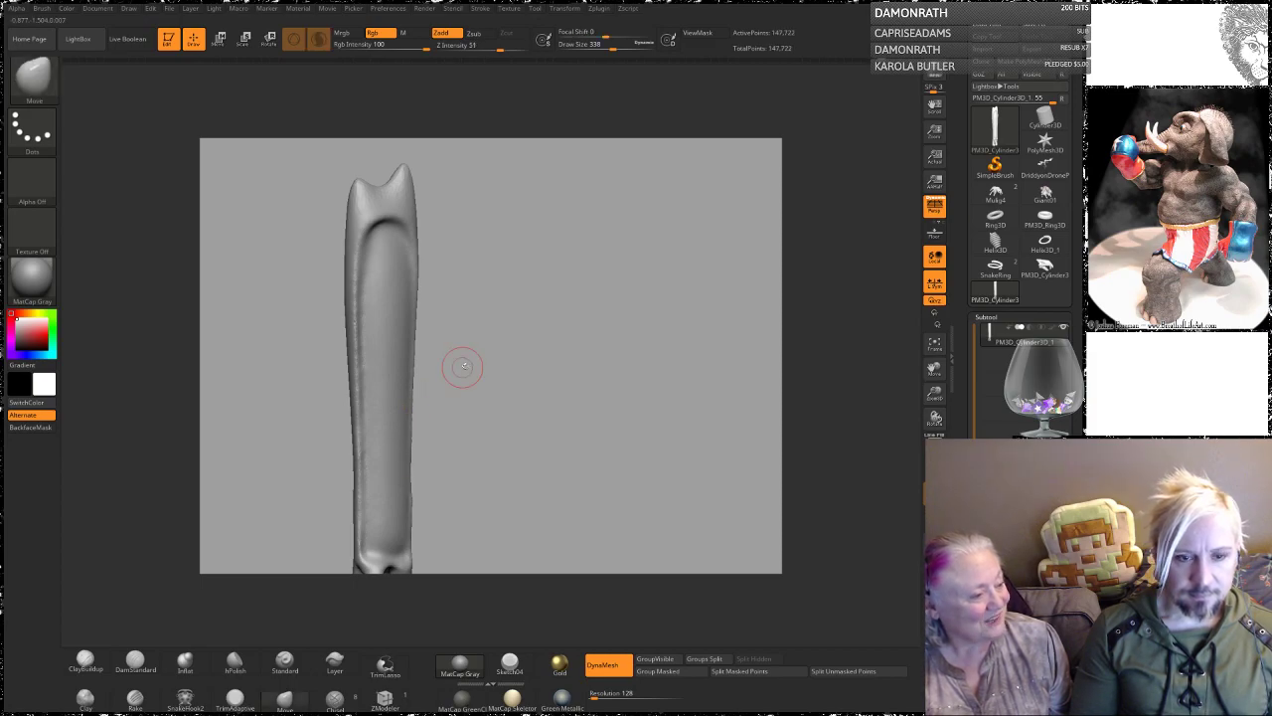
drag(456, 371, 434, 380)
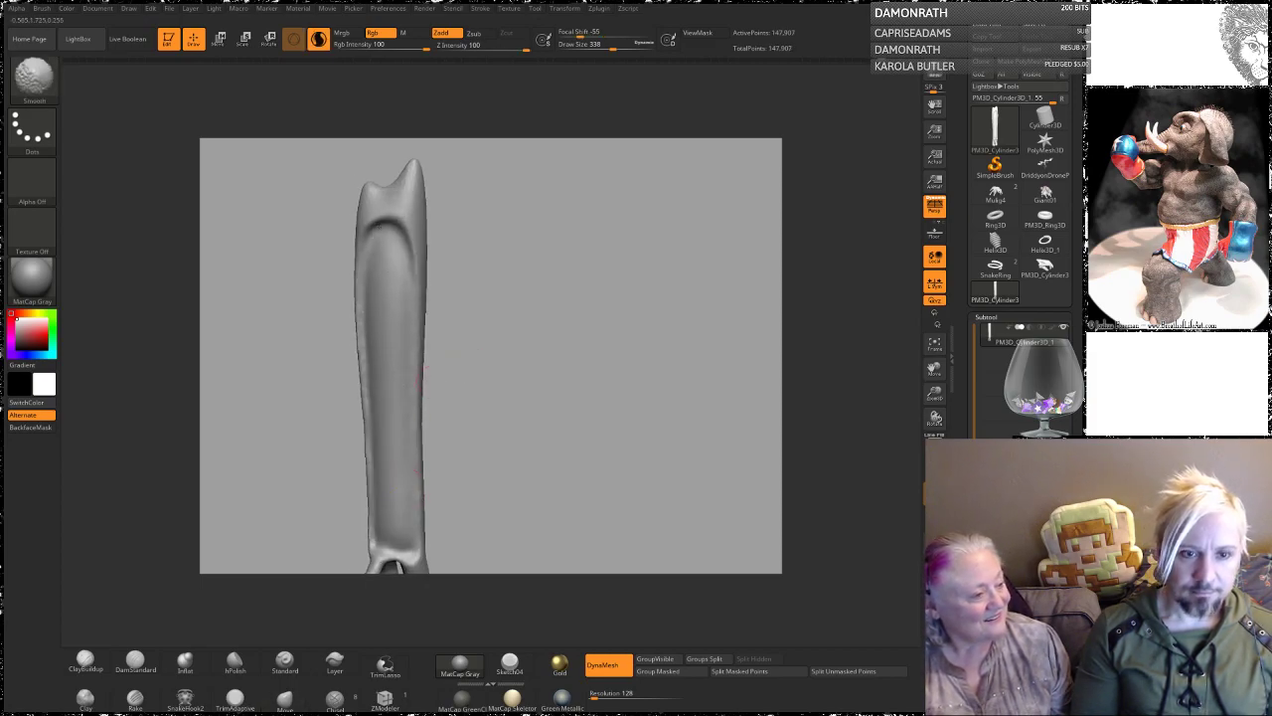
shift+drag(364, 301, 415, 285)
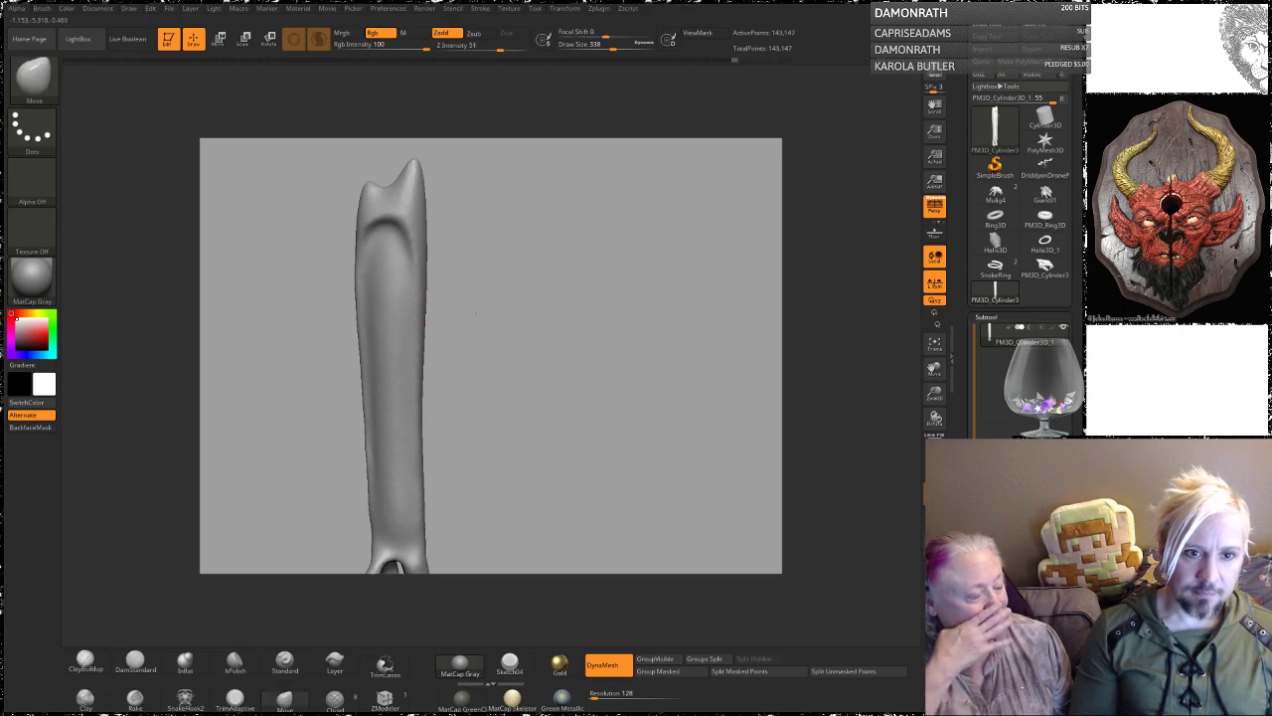
Step: Smooth the raised strip and the surrounding surface along the whole length of the arm
drag(461, 288, 437, 280)
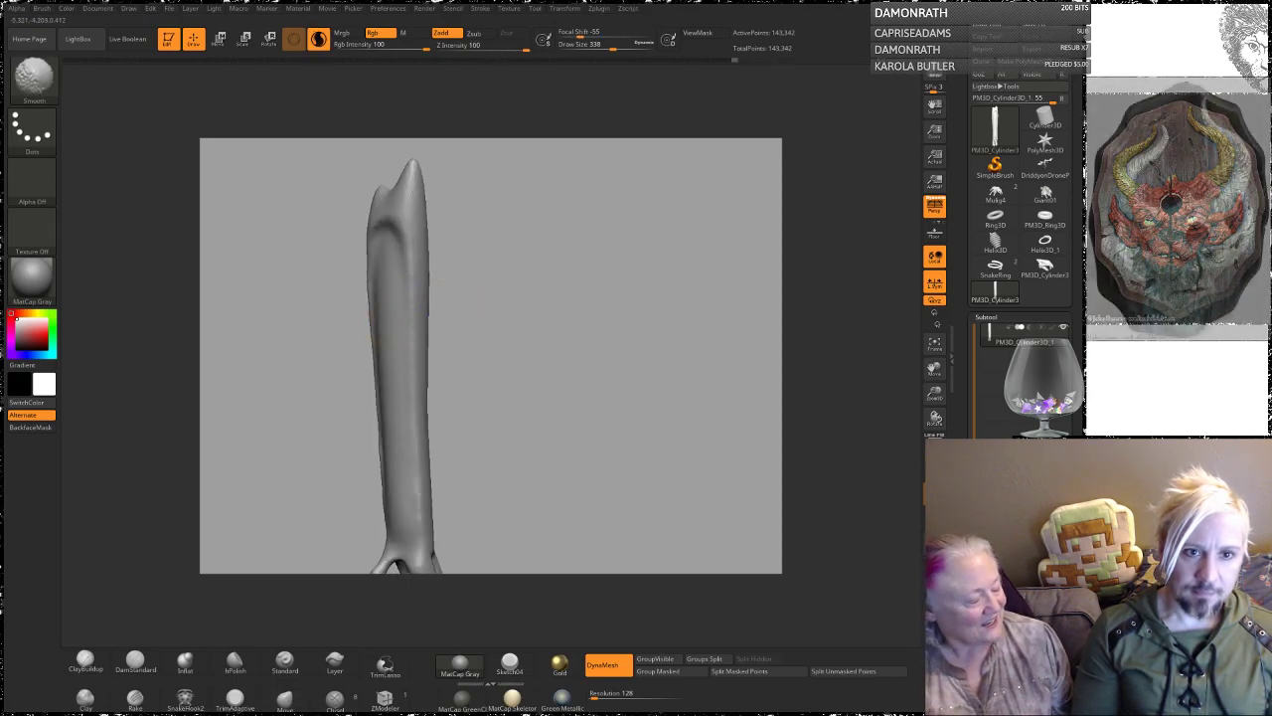
mouse_move(510, 325)
alt+mouse_down()
mouse_move(500, 238)
mouse_move(546, 258)
mouse_move(468, 290)
mouse_move(453, 313)
alt+mouse_up()
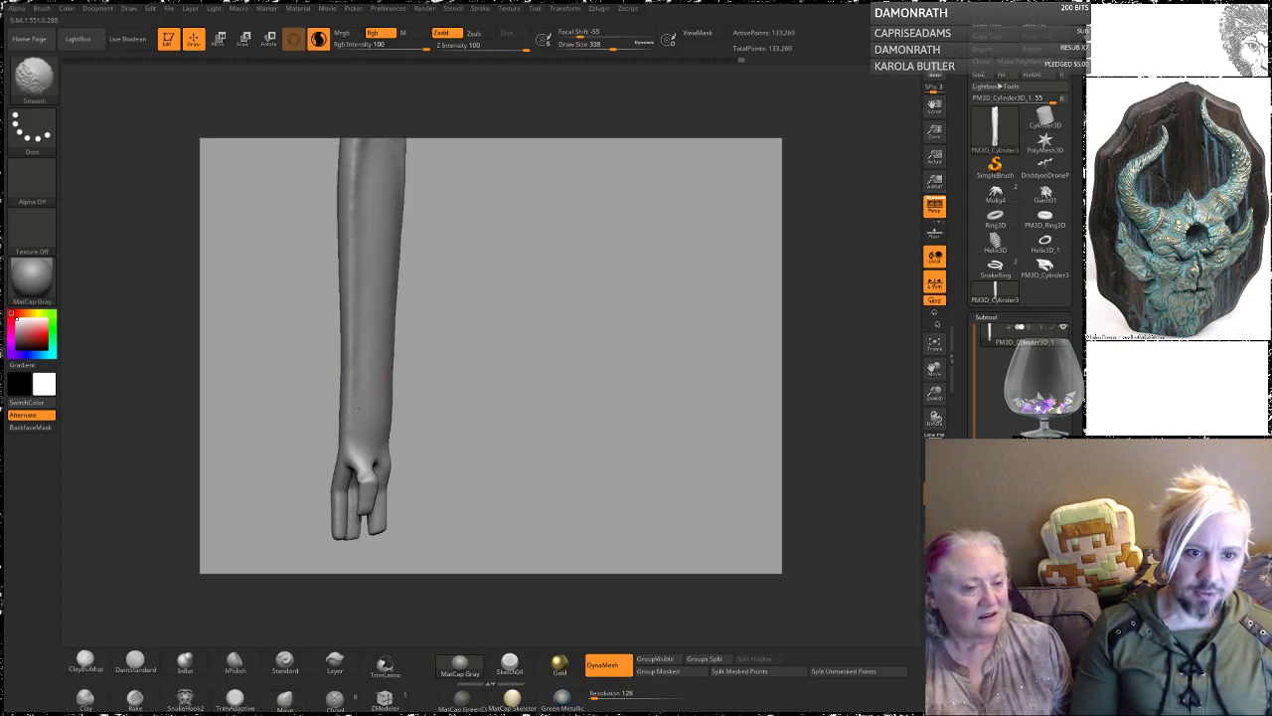
mouse_move(465, 303)
mouse_down()
mouse_move(519, 327)
mouse_move(545, 380)
mouse_up()
mouse_move(536, 370)
mouse_down()
mouse_move(502, 338)
mouse_move(498, 311)
mouse_up()
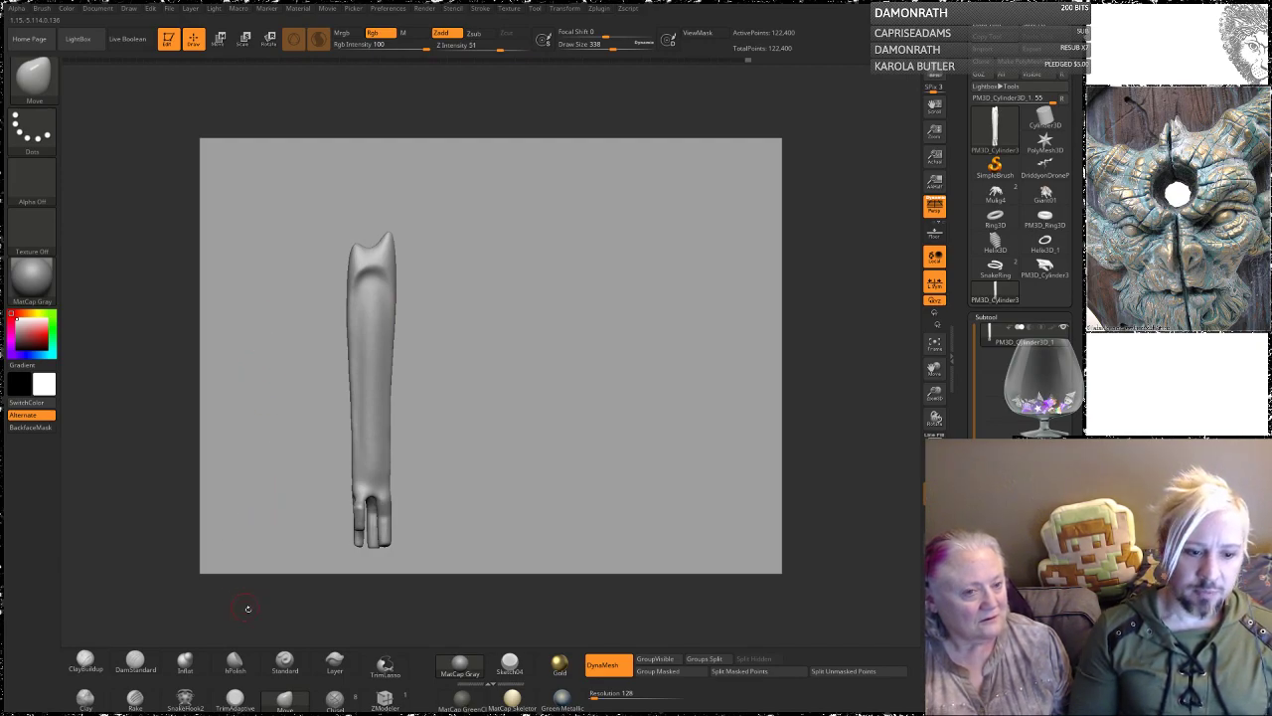
Step: Set the draw size to 676 and push in one side of the wrist and forearm with the Move brush to slim it
key(space)
drag(284, 447, 309, 448)
alt+drag(470, 436, 478, 499)
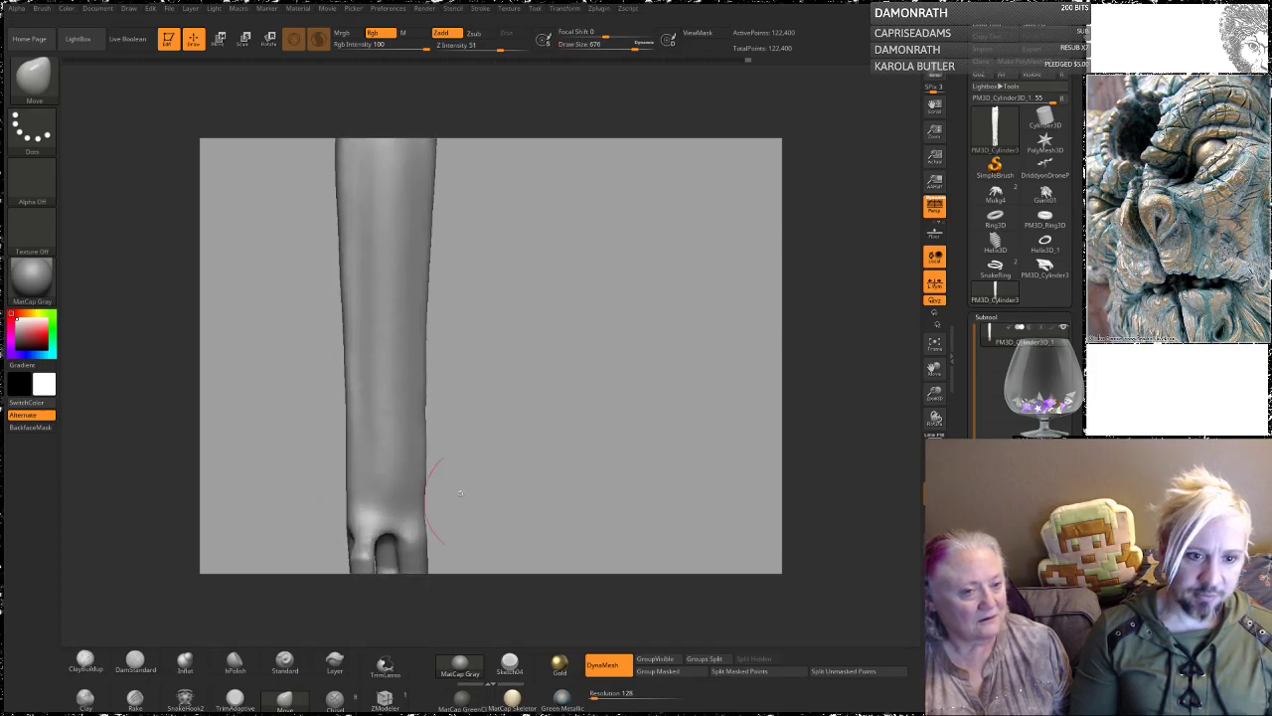
drag(348, 471, 373, 475)
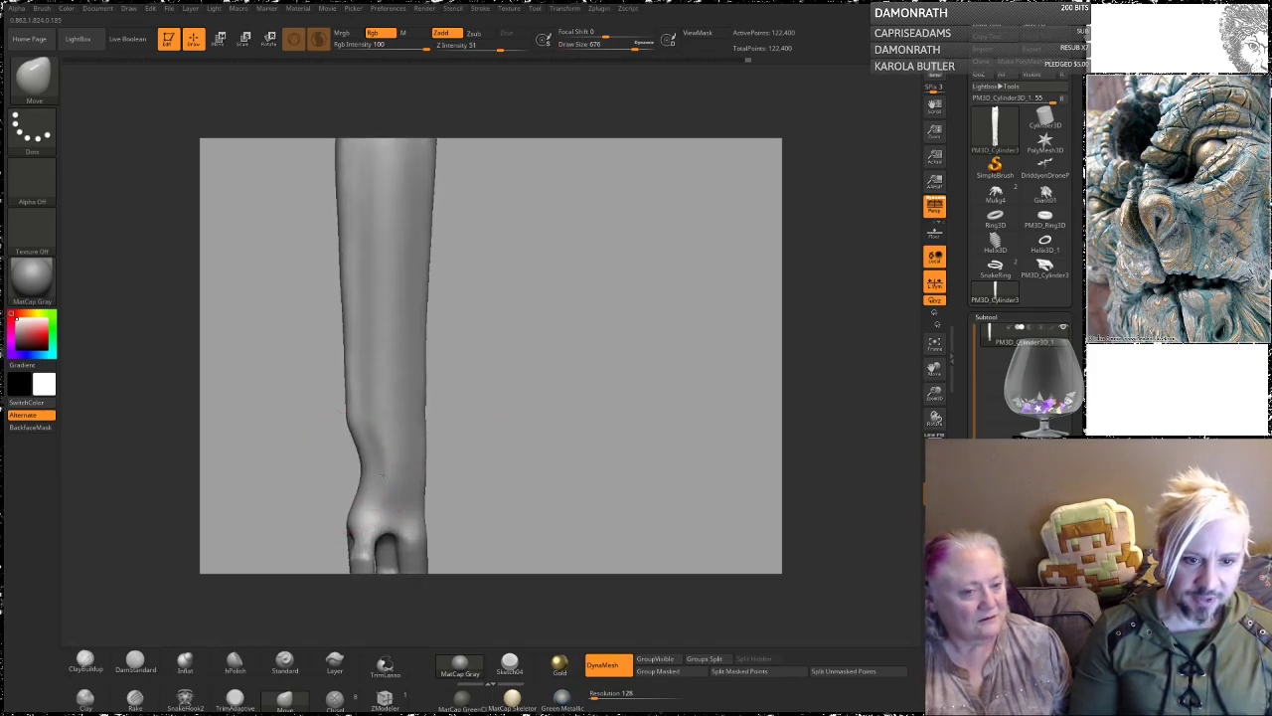
drag(346, 413, 373, 408)
drag(348, 354, 360, 348)
drag(344, 306, 351, 302)
drag(338, 238, 347, 236)
Step: Smooth the reshaped edge and surface of the wrist and forearm
shift+drag(352, 283, 353, 447)
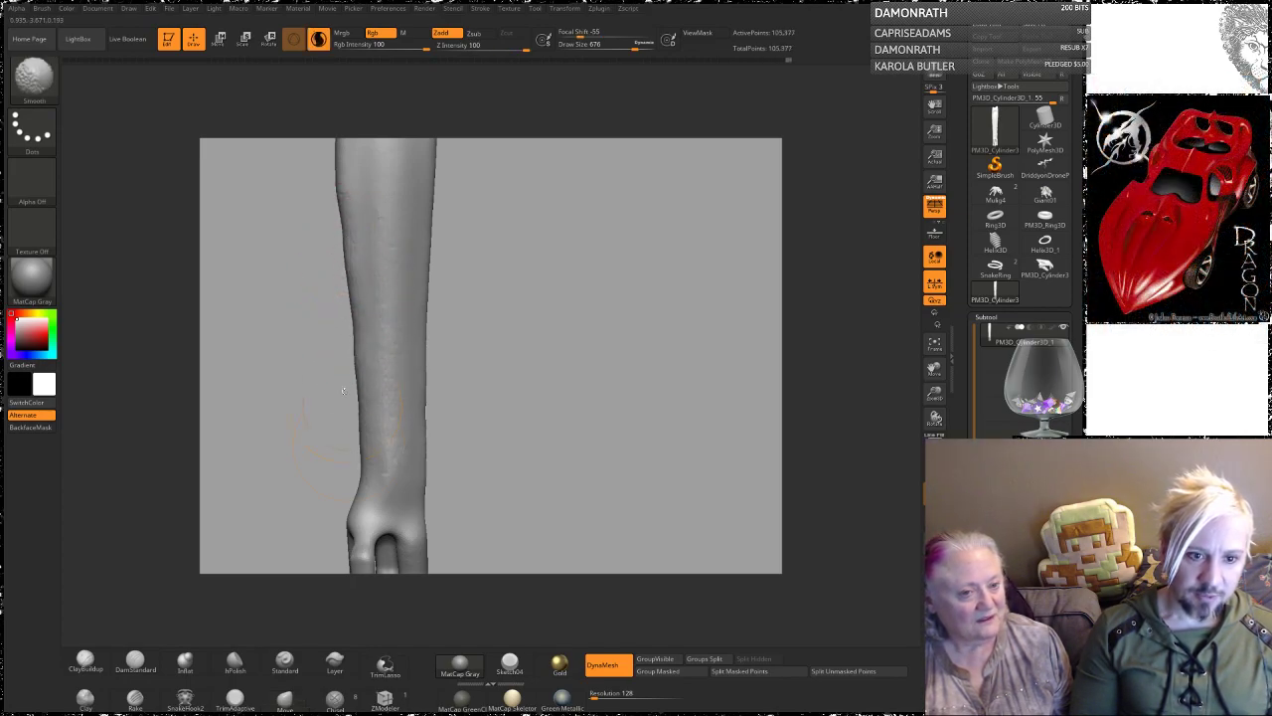
shift+right_drag(363, 441, 359, 315)
alt+drag(329, 395, 462, 478)
mouse_move(375, 246)
mouse_down()
mouse_move(419, 383)
mouse_move(528, 321)
mouse_up()
drag(528, 321, 482, 298)
mouse_move(398, 333)
shift+mouse_down()
mouse_move(387, 370)
mouse_move(403, 295)
mouse_move(383, 321)
shift+mouse_up()
mouse_move(556, 288)
alt+mouse_down()
mouse_move(503, 352)
mouse_move(503, 284)
mouse_move(527, 279)
mouse_move(550, 356)
mouse_move(599, 422)
mouse_move(526, 359)
mouse_move(561, 265)
alt+mouse_up()
mouse_move(502, 312)
mouse_down()
mouse_move(465, 335)
mouse_move(494, 367)
mouse_move(467, 369)
mouse_move(500, 399)
mouse_move(491, 329)
mouse_move(466, 329)
mouse_up()
Step: Build up volume along the arm and a bump at the elbow with ClayBuildup, then undo the last edit
click(87, 664)
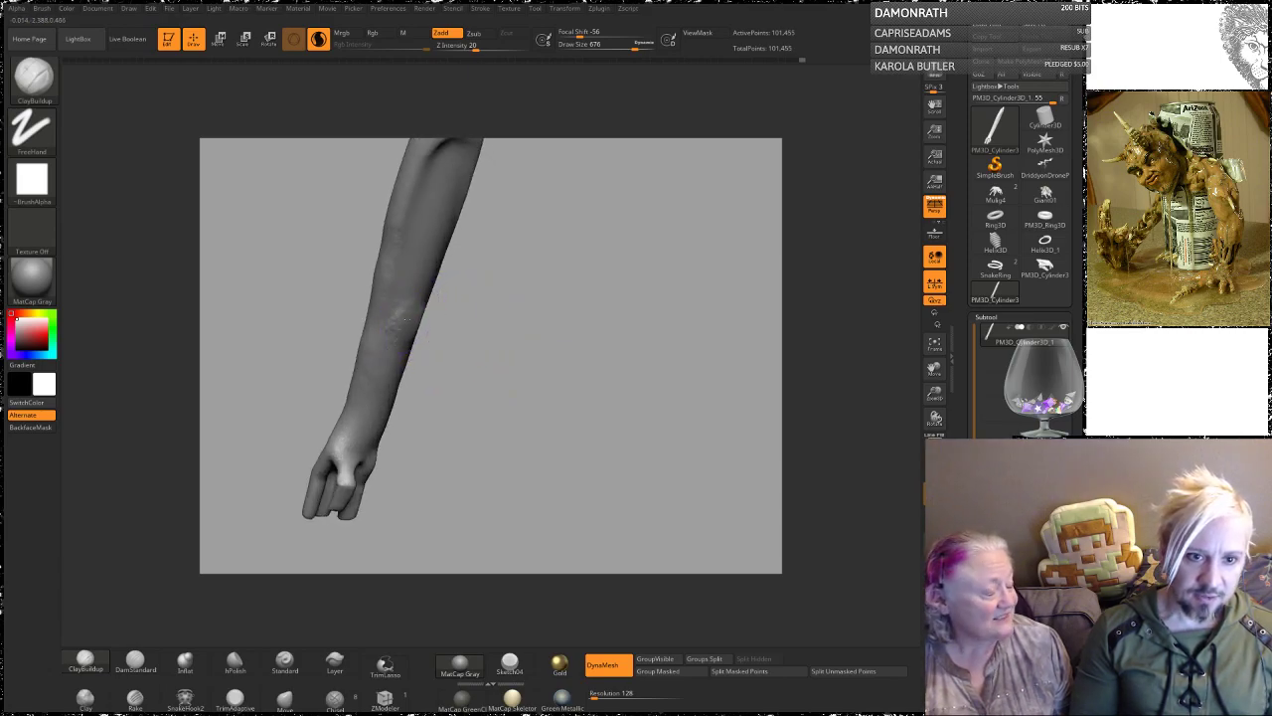
mouse_move(462, 357)
mouse_down()
mouse_move(412, 313)
mouse_move(445, 335)
mouse_move(445, 431)
mouse_move(510, 333)
mouse_up()
drag(425, 377, 416, 459)
ctrl+drag(494, 338, 512, 358)
shift+drag(426, 398, 420, 434)
mouse_move(533, 286)
alt+mouse_down()
mouse_move(510, 337)
mouse_move(474, 321)
mouse_move(485, 249)
mouse_move(488, 300)
mouse_move(428, 294)
alt+mouse_up()
key(ctrl+z)
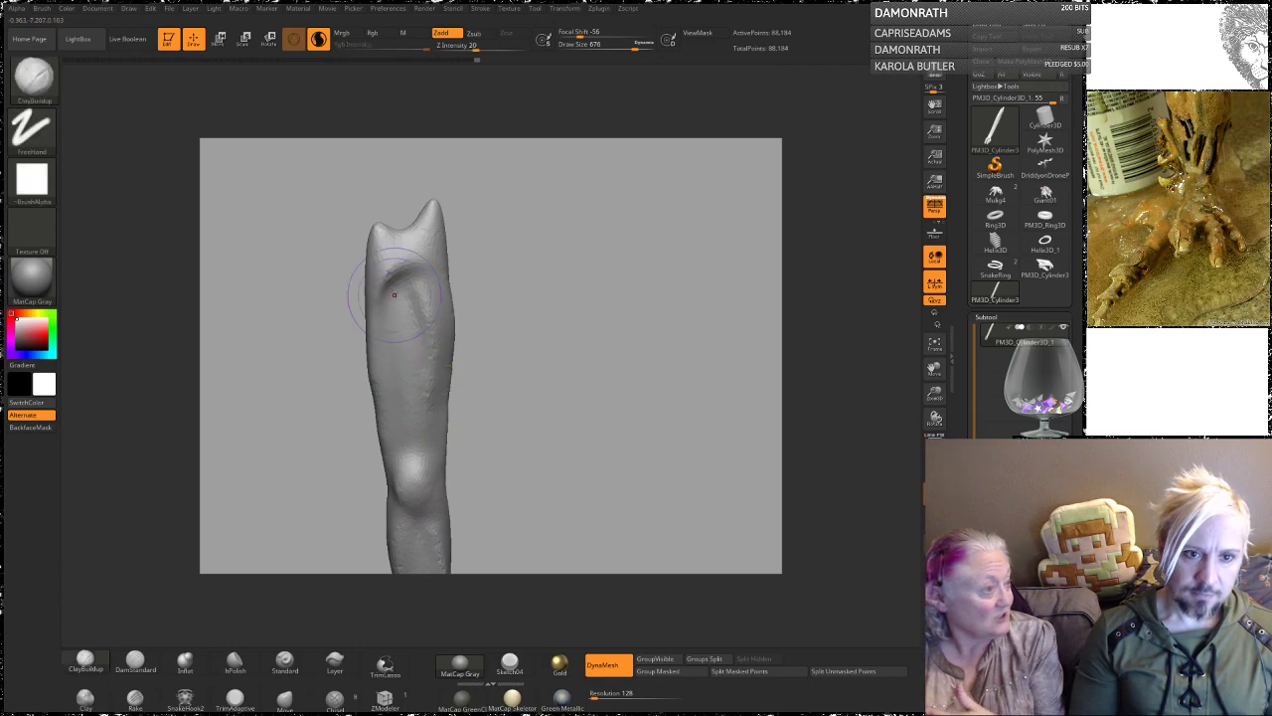
Step: Smooth the elbow bump and the upper arm up to the hollow at its end
shift+drag(402, 455, 417, 359)
shift+drag(392, 311, 416, 298)
drag(499, 253, 556, 245)
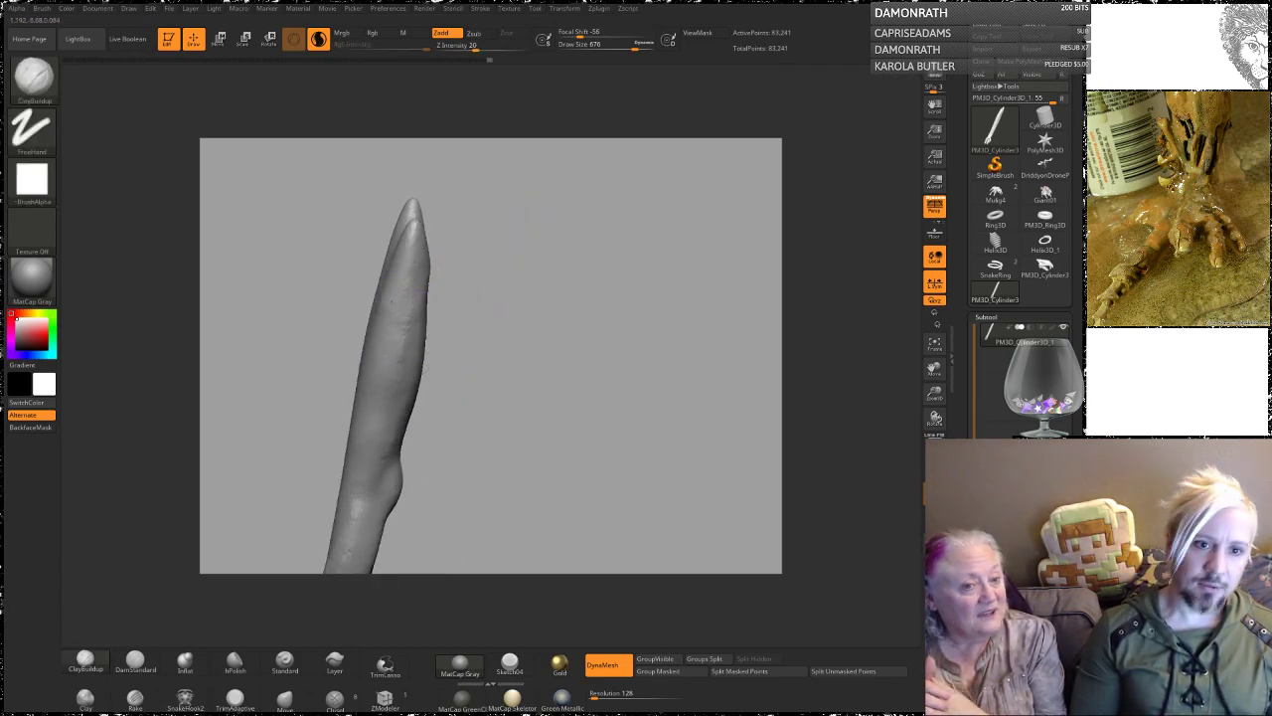
shift+drag(388, 437, 405, 308)
Step: Set the draw size to 262 and build up a joint bump on the middle finger with ClayBuildup
alt+drag(487, 462, 518, 309)
alt+drag(527, 311, 527, 348)
key(space)
drag(402, 414, 372, 417)
drag(466, 312, 473, 339)
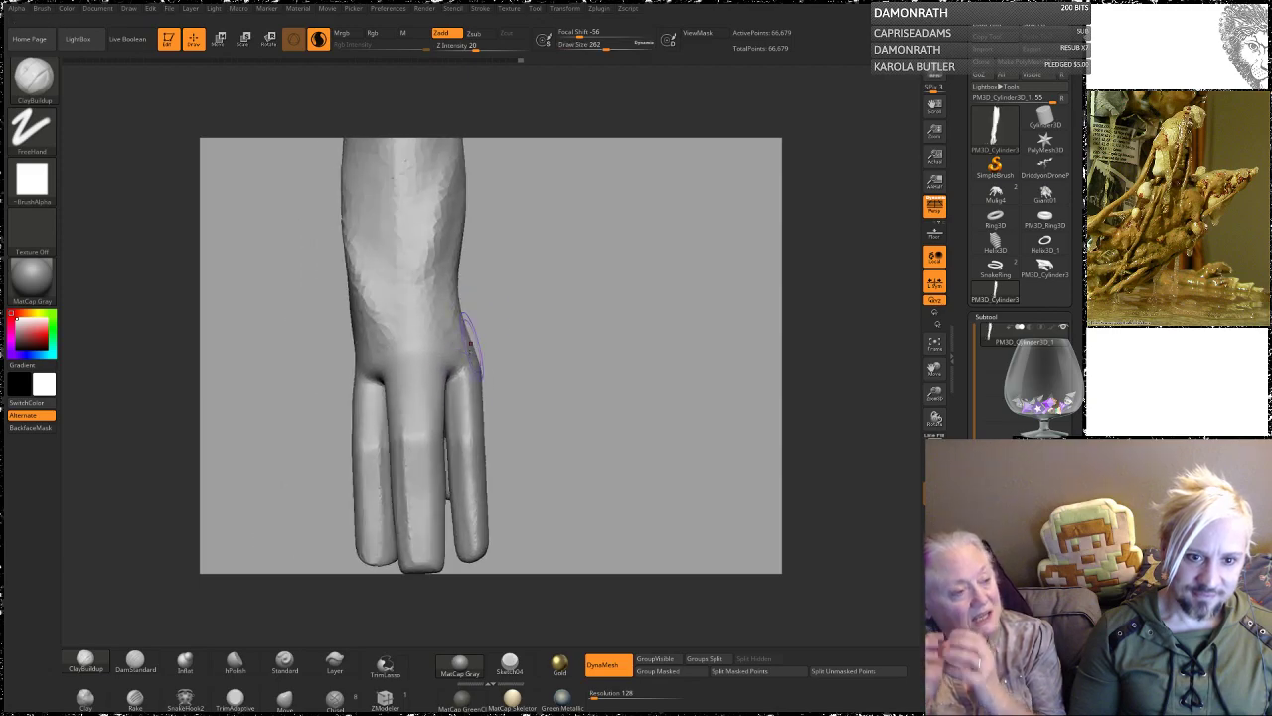
drag(425, 434, 425, 389)
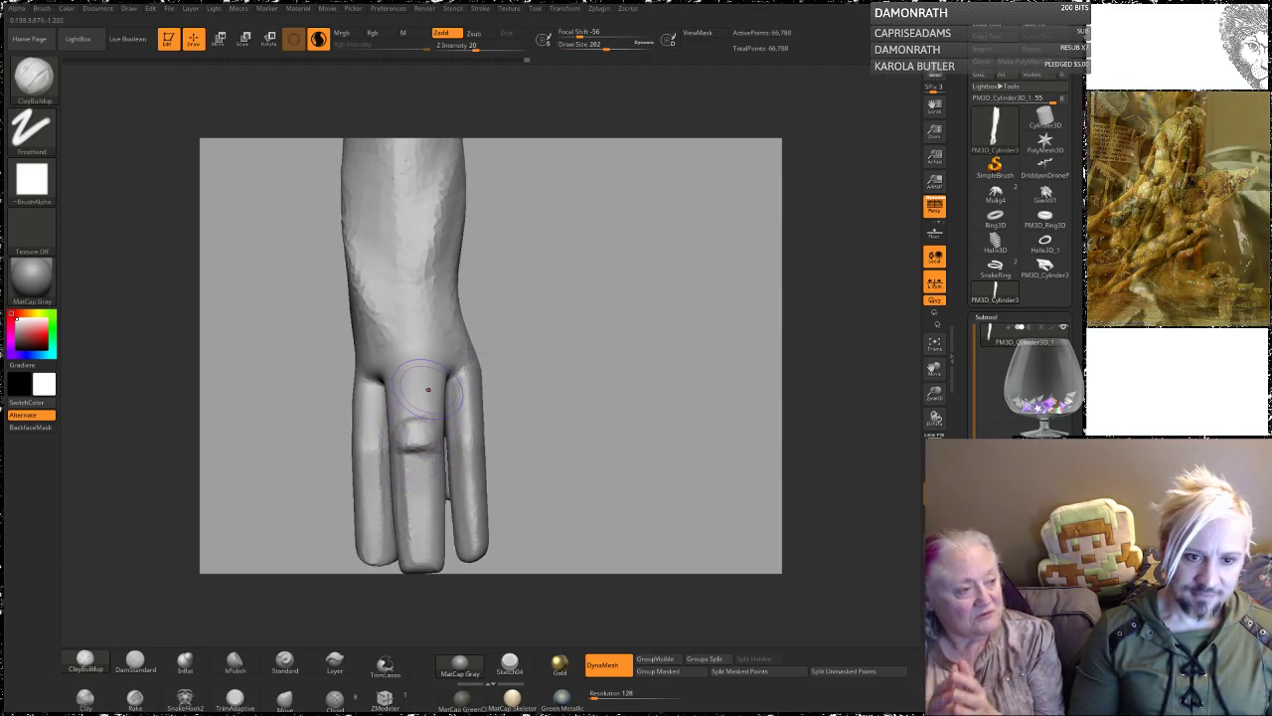
Step: Build up knuckles at the bases of the fingers and add bumps at their middle joints
drag(528, 297, 469, 363)
mouse_move(567, 257)
mouse_down()
mouse_move(471, 278)
mouse_move(396, 337)
mouse_up()
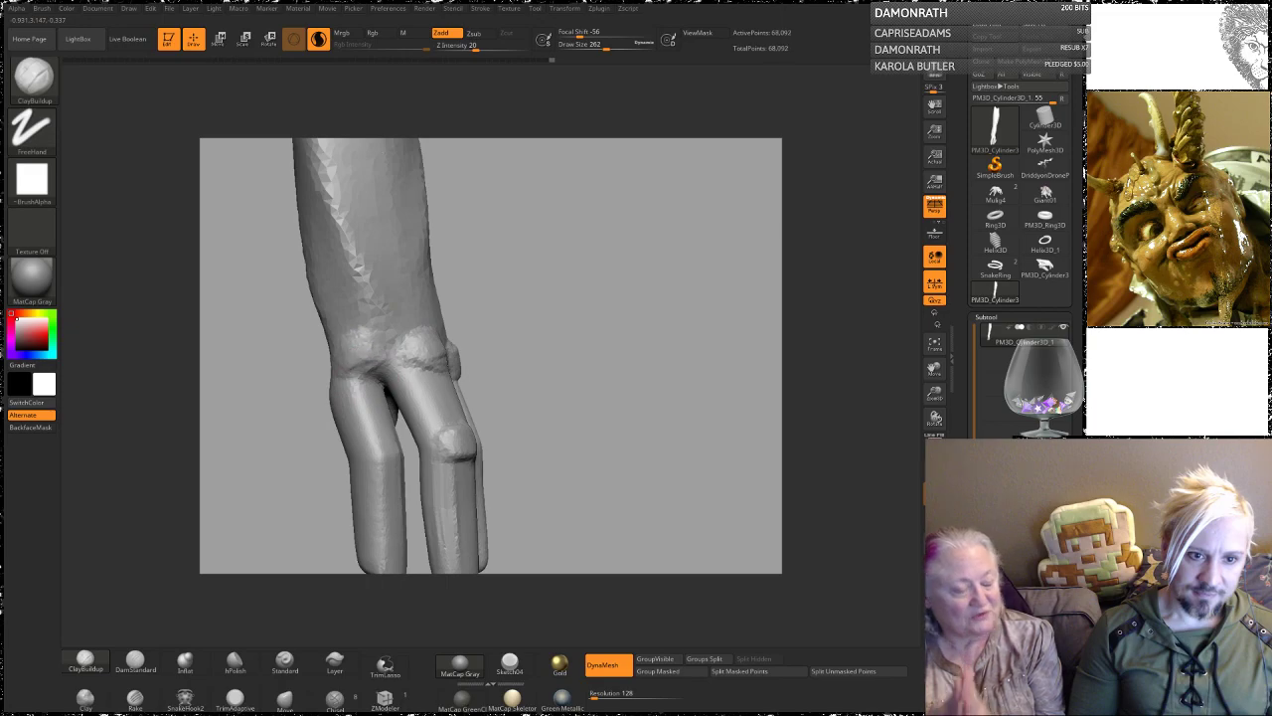
drag(341, 385, 372, 381)
mouse_move(362, 463)
mouse_down()
mouse_move(394, 464)
mouse_move(367, 457)
mouse_up()
Step: Add the remaining middle-joint bump and build up the outer joints near the fingertips on all three fingers
mouse_move(561, 345)
mouse_down()
mouse_move(494, 333)
mouse_move(451, 347)
mouse_up()
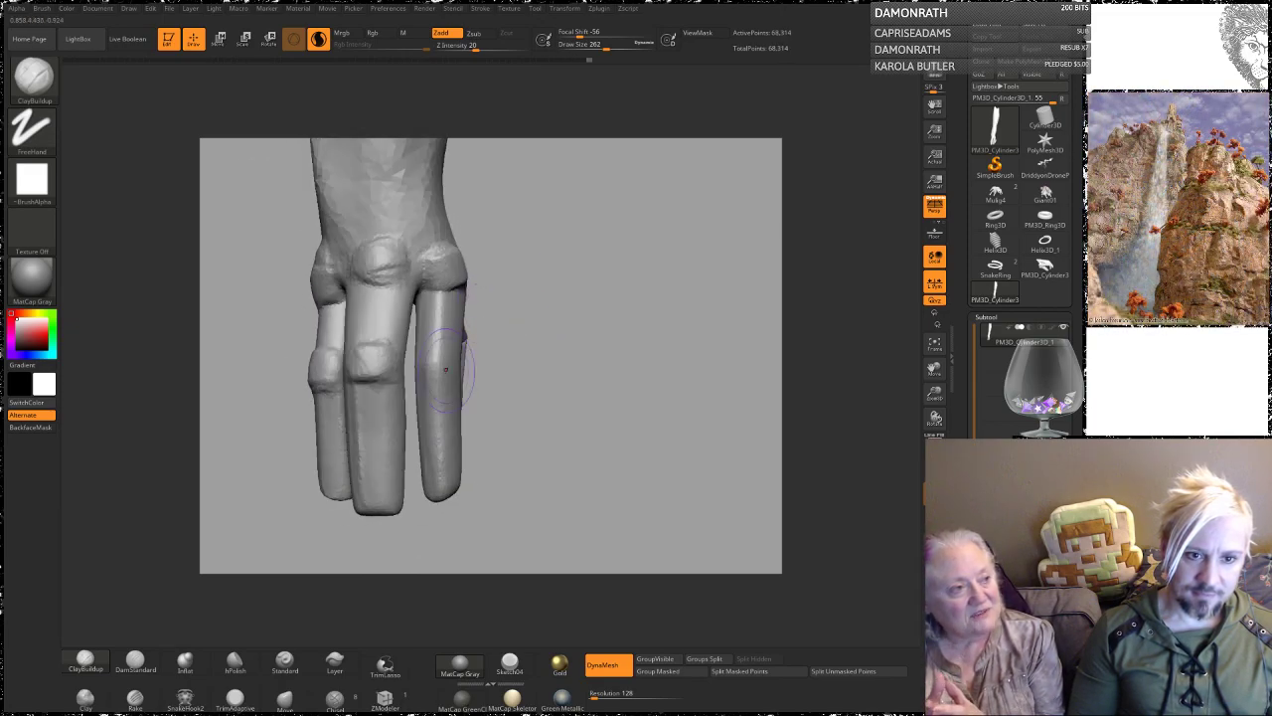
alt+drag(511, 439, 478, 362)
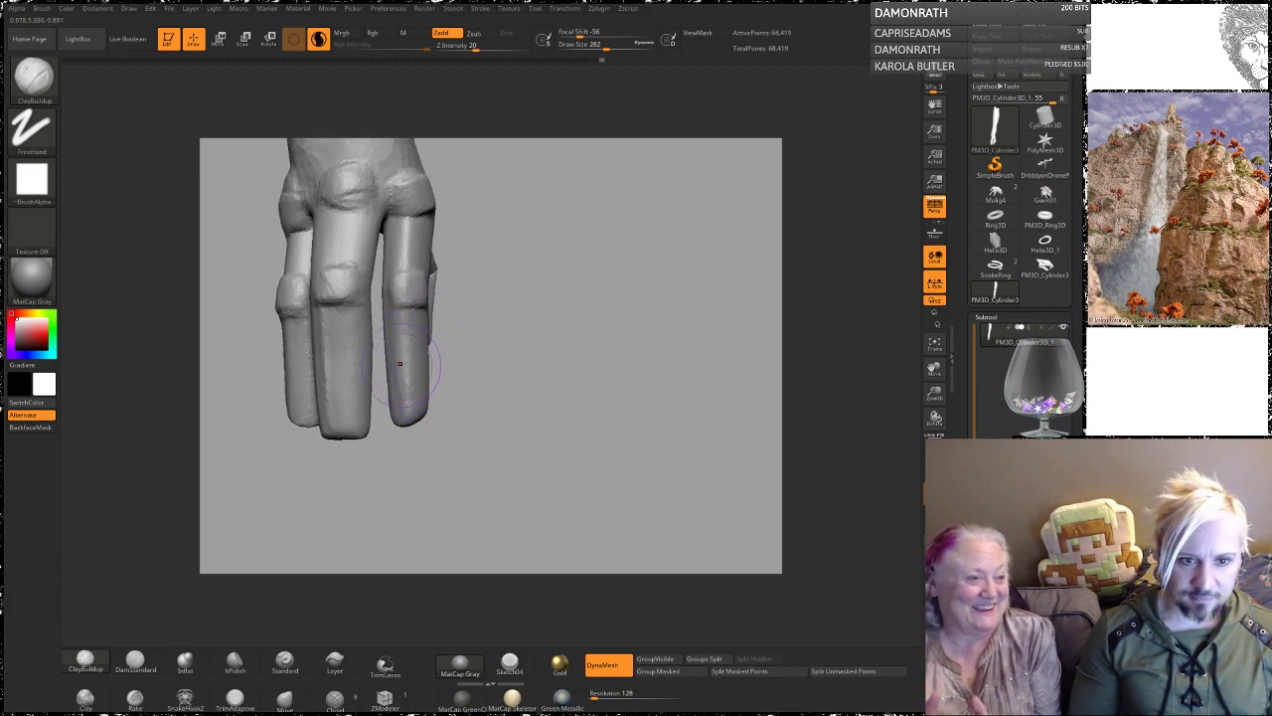
drag(404, 350, 412, 363)
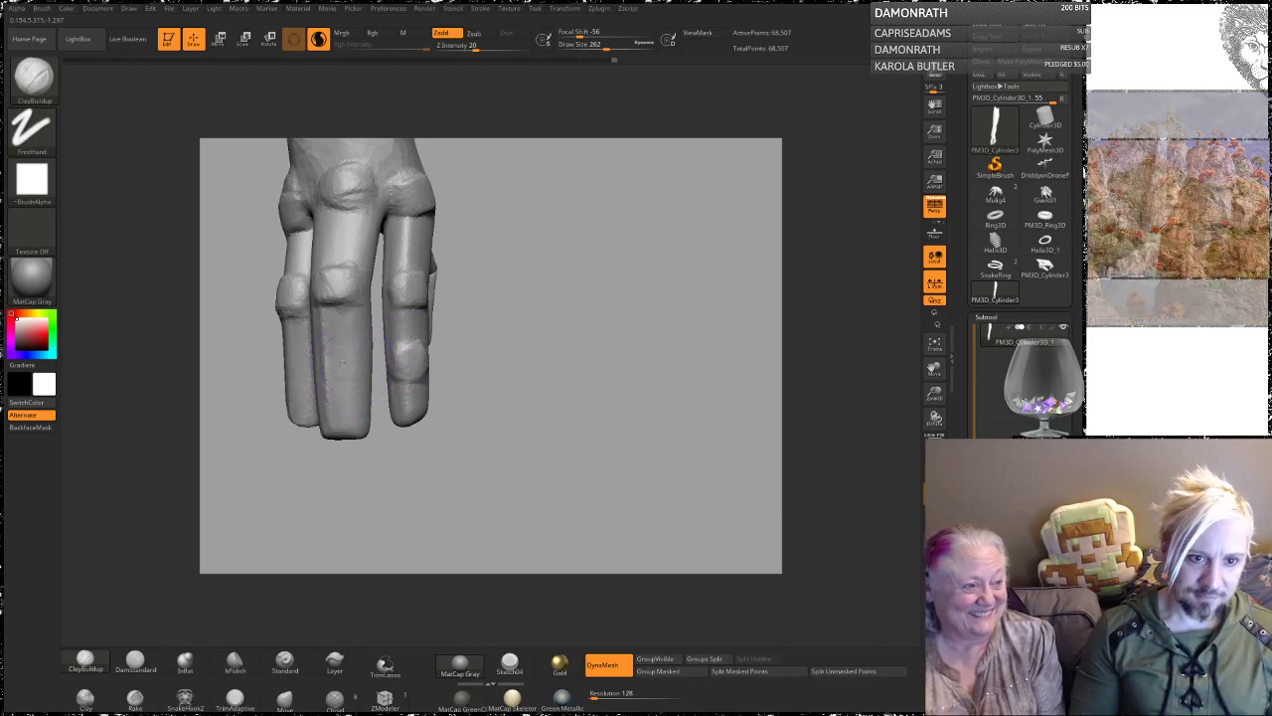
drag(332, 364, 349, 362)
drag(494, 275, 568, 278)
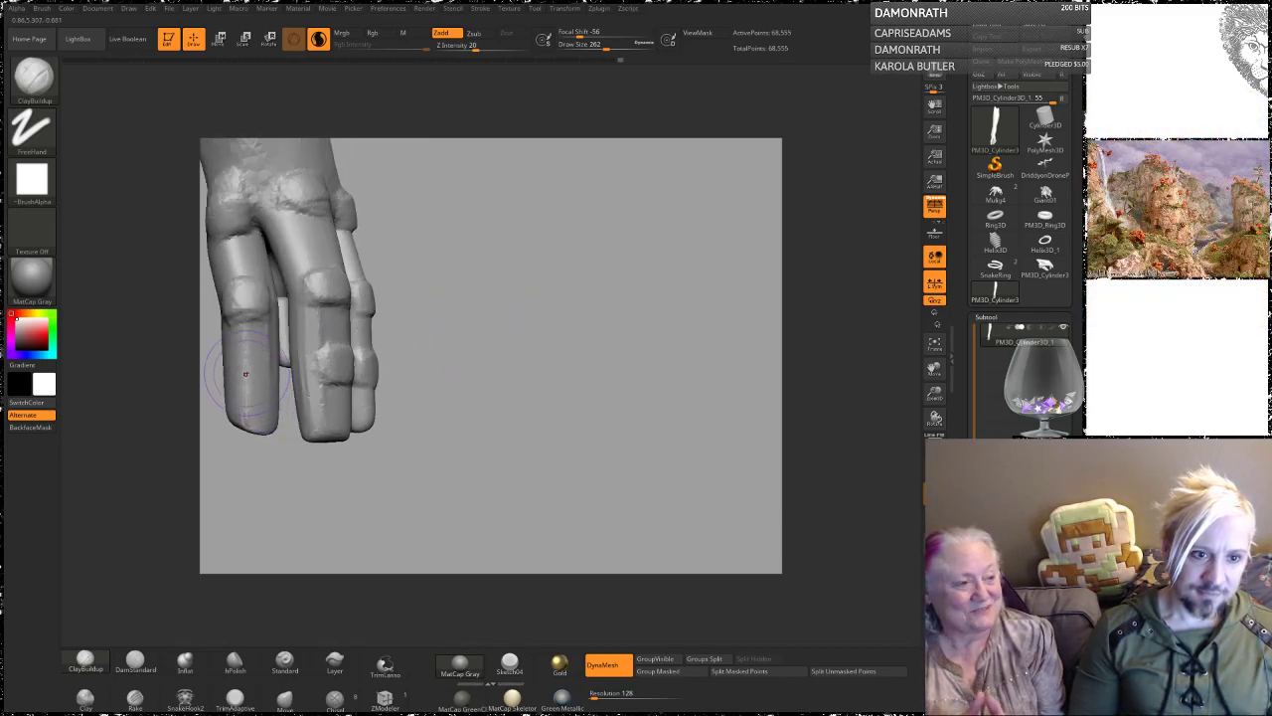
Step: Smooth the thumb around its bend and along its outer segment
ctrl+drag(479, 264, 517, 302)
mouse_move(506, 292)
mouse_down()
mouse_move(409, 270)
mouse_move(443, 306)
mouse_move(469, 298)
mouse_up()
mouse_move(400, 262)
shift+mouse_down()
mouse_move(394, 276)
mouse_move(483, 252)
mouse_move(527, 261)
mouse_move(402, 278)
mouse_move(398, 255)
shift+mouse_up()
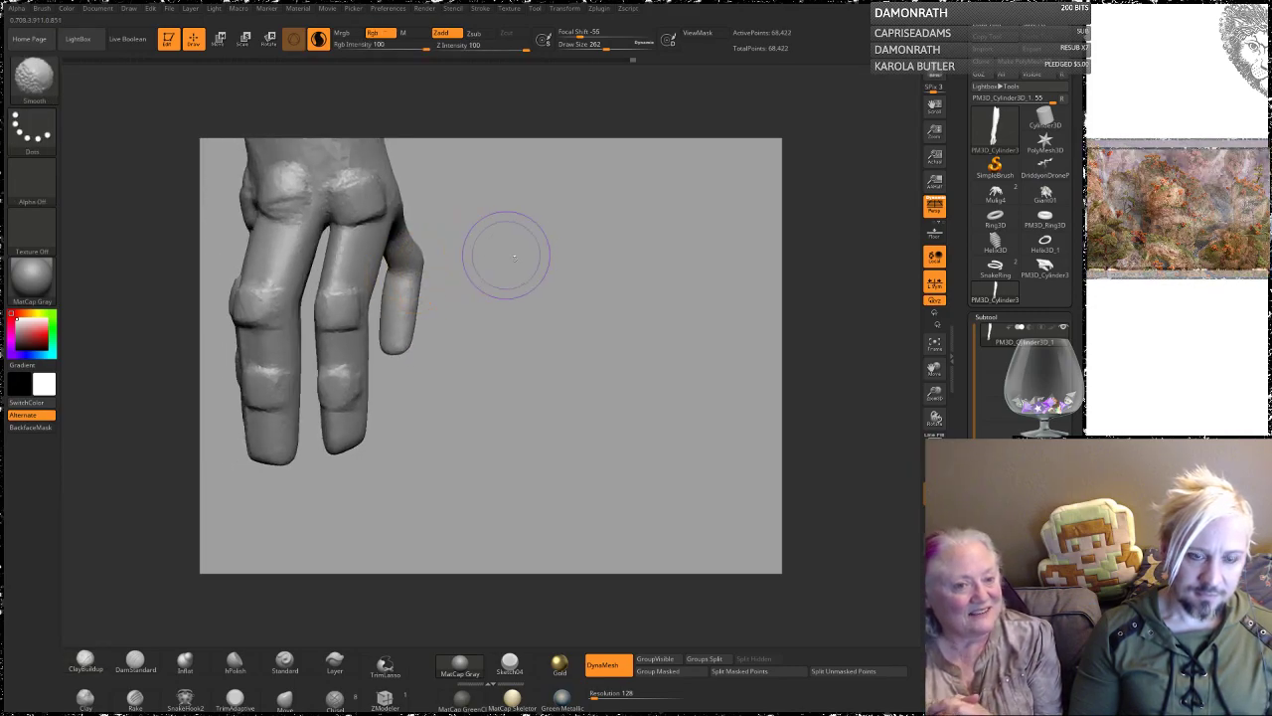
ctrl+drag(479, 238, 503, 268)
drag(497, 263, 417, 267)
shift+drag(414, 323, 401, 347)
Step: Build up the thumb's base and joint bumps with ClayBuildup
drag(505, 248, 426, 265)
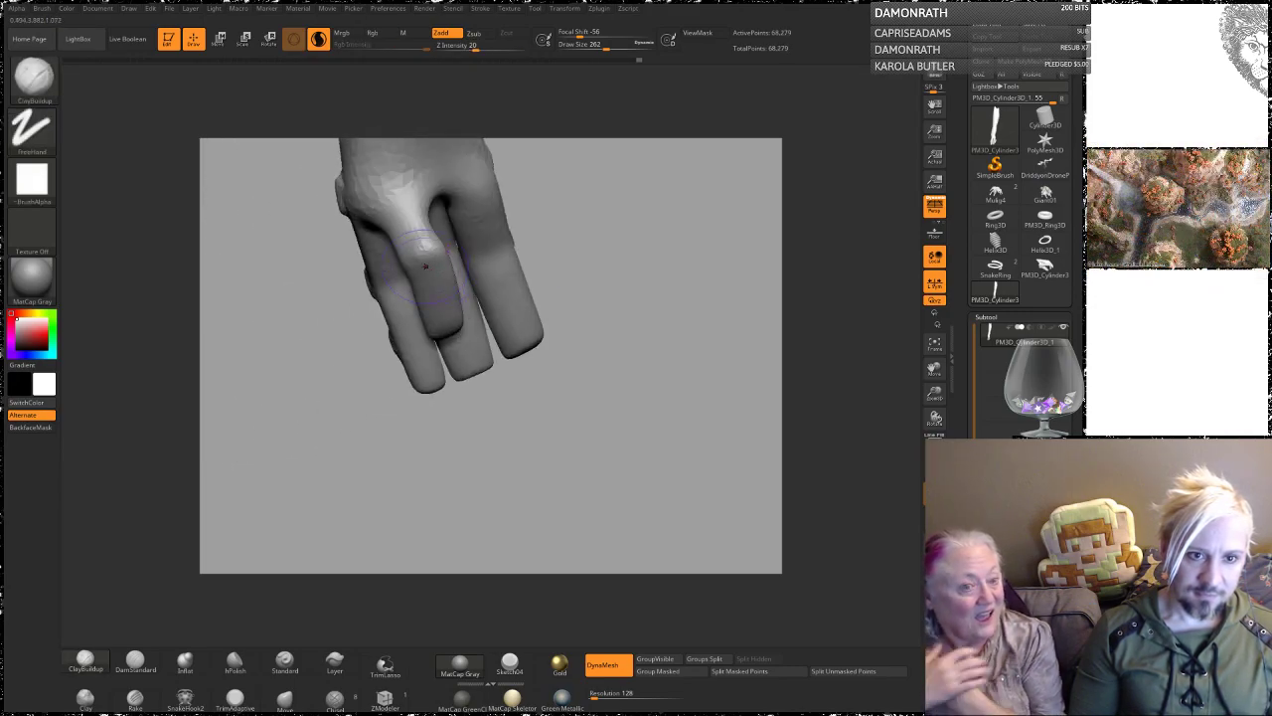
mouse_move(413, 186)
mouse_down()
mouse_move(365, 193)
mouse_move(413, 197)
mouse_up()
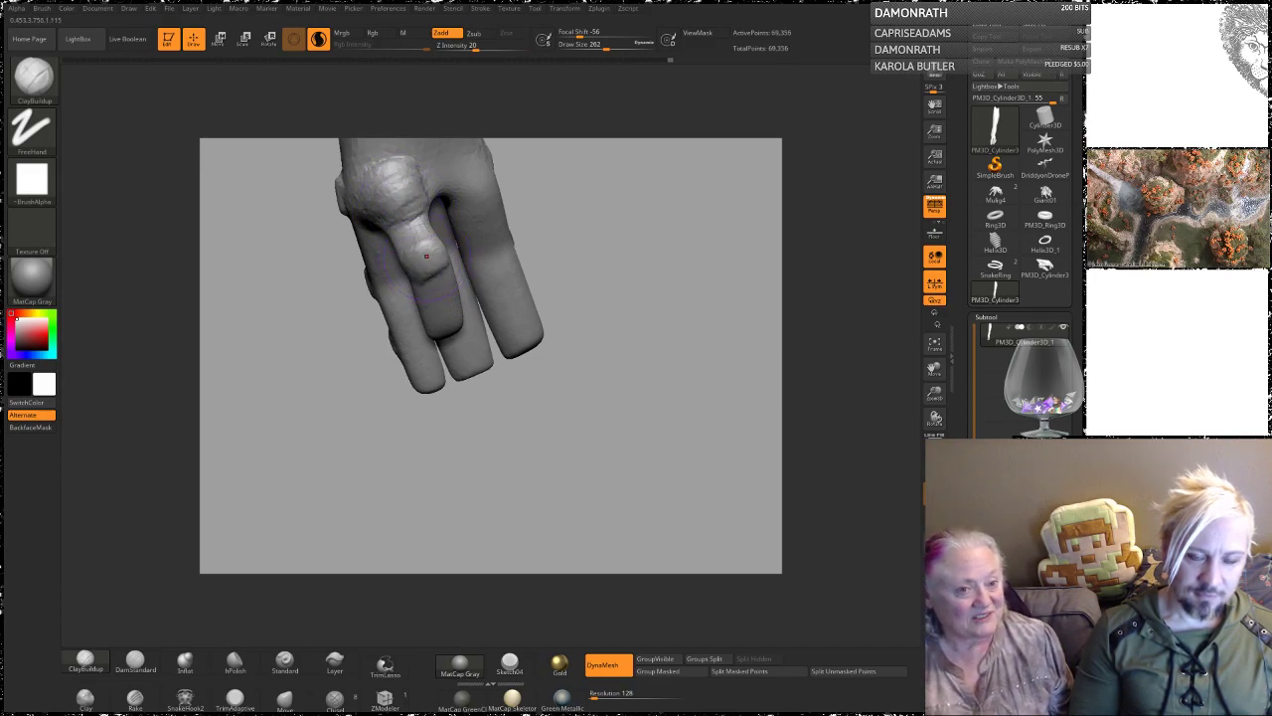
drag(616, 228, 515, 220)
drag(422, 312, 448, 306)
mouse_move(570, 259)
mouse_down()
mouse_move(561, 201)
mouse_move(643, 214)
mouse_up()
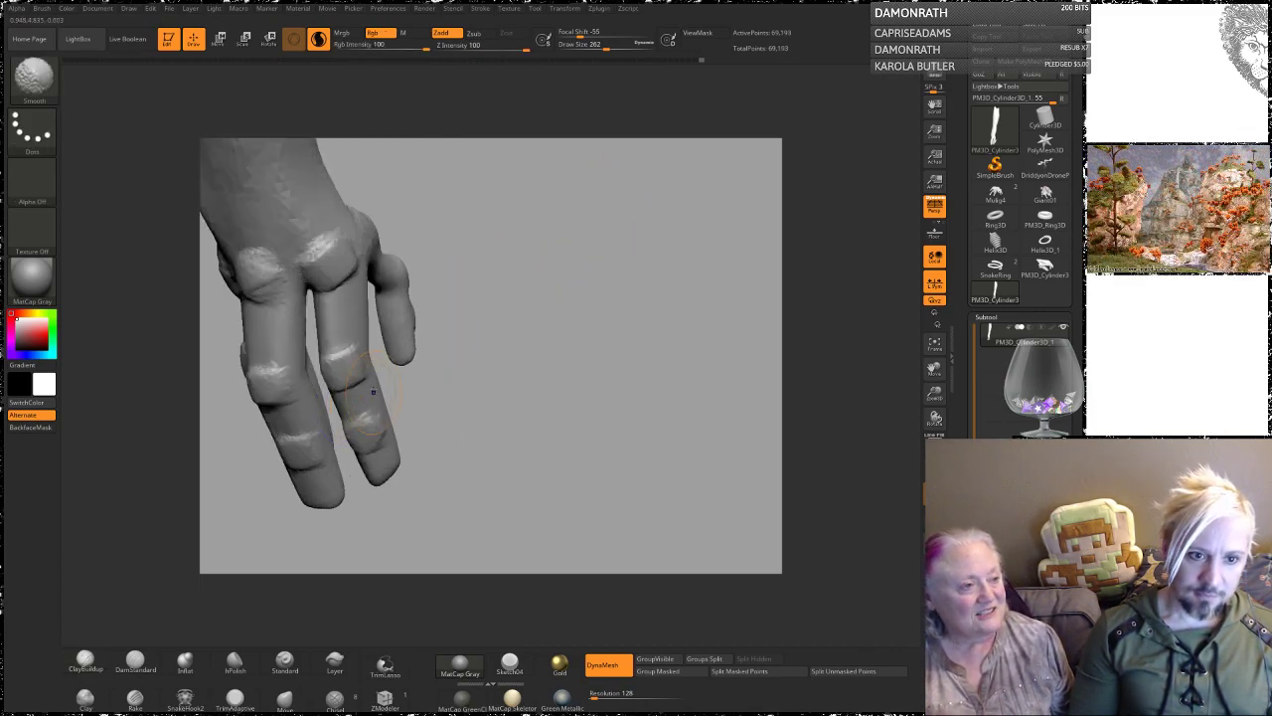
Step: Build up raised tendons on the back of the hand running from the knuckles toward the wrist
drag(482, 204, 491, 259)
drag(365, 322, 329, 306)
mouse_move(452, 203)
ctrl+mouse_down()
mouse_move(426, 238)
mouse_move(481, 280)
ctrl+mouse_up()
drag(403, 358, 348, 291)
mouse_move(433, 235)
mouse_down()
mouse_move(291, 425)
mouse_move(244, 334)
mouse_up()
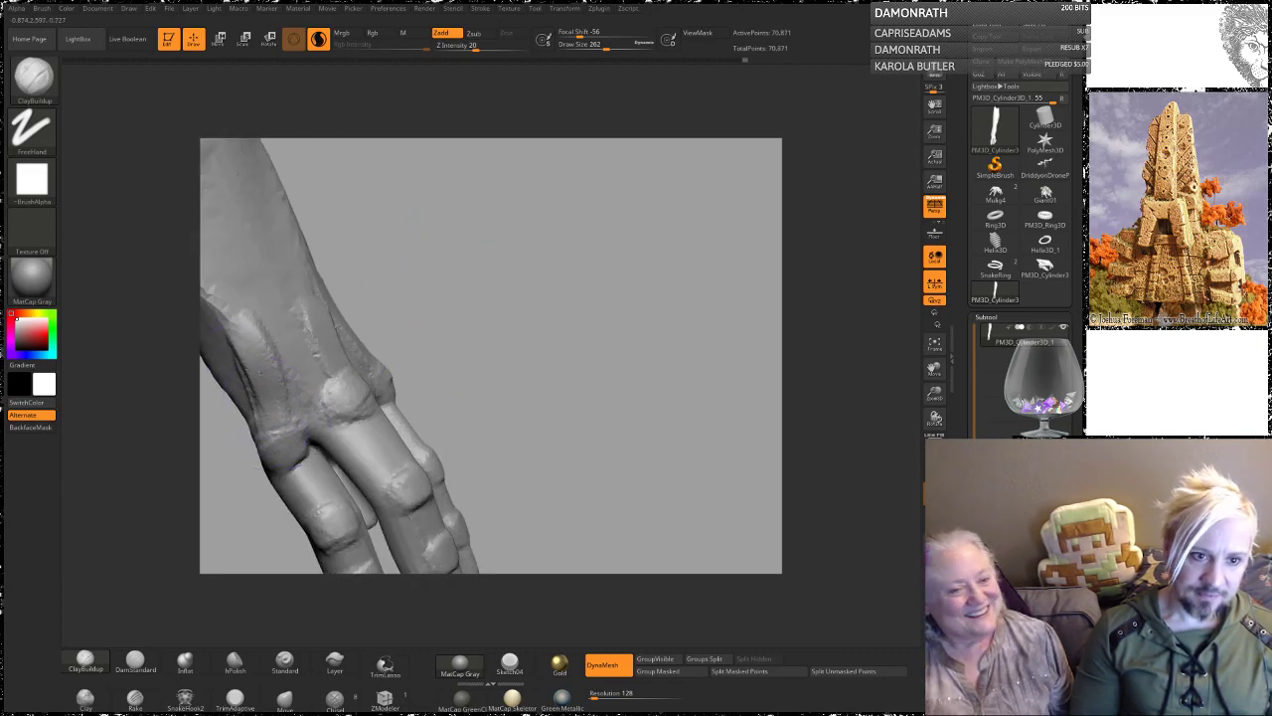
drag(341, 387, 311, 340)
Step: Build up bony bumps on the wrist above the back of the hand
mouse_move(396, 256)
alt+mouse_down()
mouse_move(463, 275)
mouse_move(437, 252)
mouse_move(556, 212)
alt+mouse_up()
mouse_move(316, 334)
mouse_down()
mouse_move(297, 356)
mouse_move(289, 327)
mouse_up()
drag(537, 220, 457, 235)
mouse_move(388, 277)
mouse_down()
mouse_move(370, 295)
mouse_move(384, 266)
mouse_up()
Step: Smooth the wrist bumps and the tendons into the back of the hand
mouse_move(521, 193)
alt+mouse_down()
mouse_move(540, 338)
mouse_move(447, 244)
mouse_move(448, 324)
mouse_move(489, 304)
alt+mouse_up()
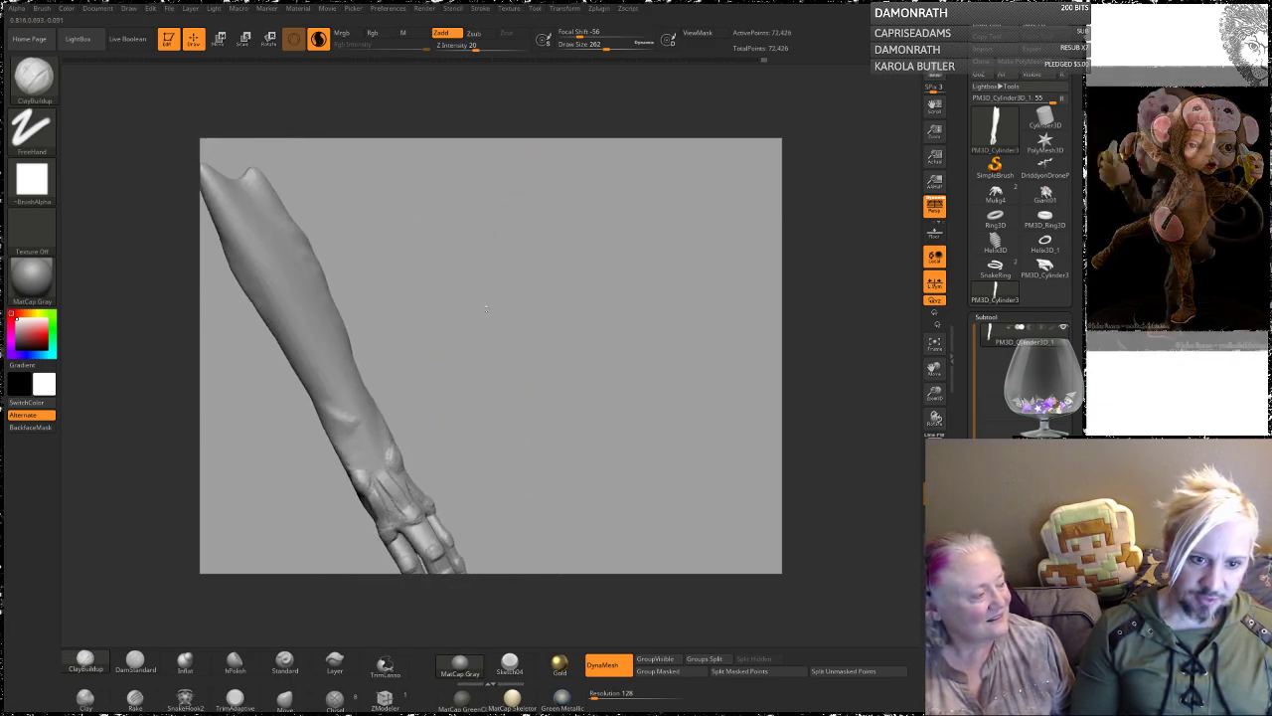
shift+drag(394, 457, 391, 449)
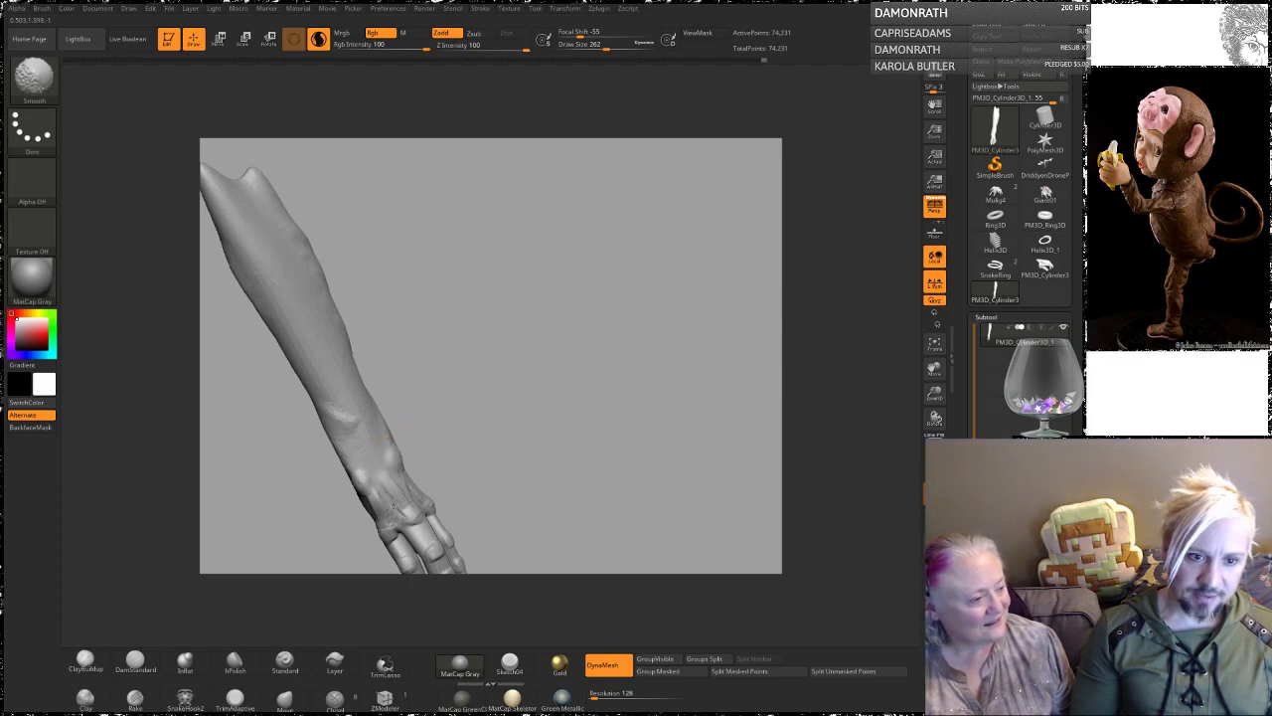
shift+drag(389, 502, 392, 485)
mouse_move(473, 409)
alt+mouse_down()
mouse_move(476, 352)
mouse_move(487, 425)
alt+mouse_up()
mouse_move(480, 414)
alt+mouse_down()
mouse_move(463, 309)
mouse_move(499, 405)
alt+mouse_up()
mouse_move(489, 369)
ctrl+mouse_down()
mouse_move(497, 386)
mouse_move(471, 350)
ctrl+mouse_up()
shift+drag(398, 388, 382, 373)
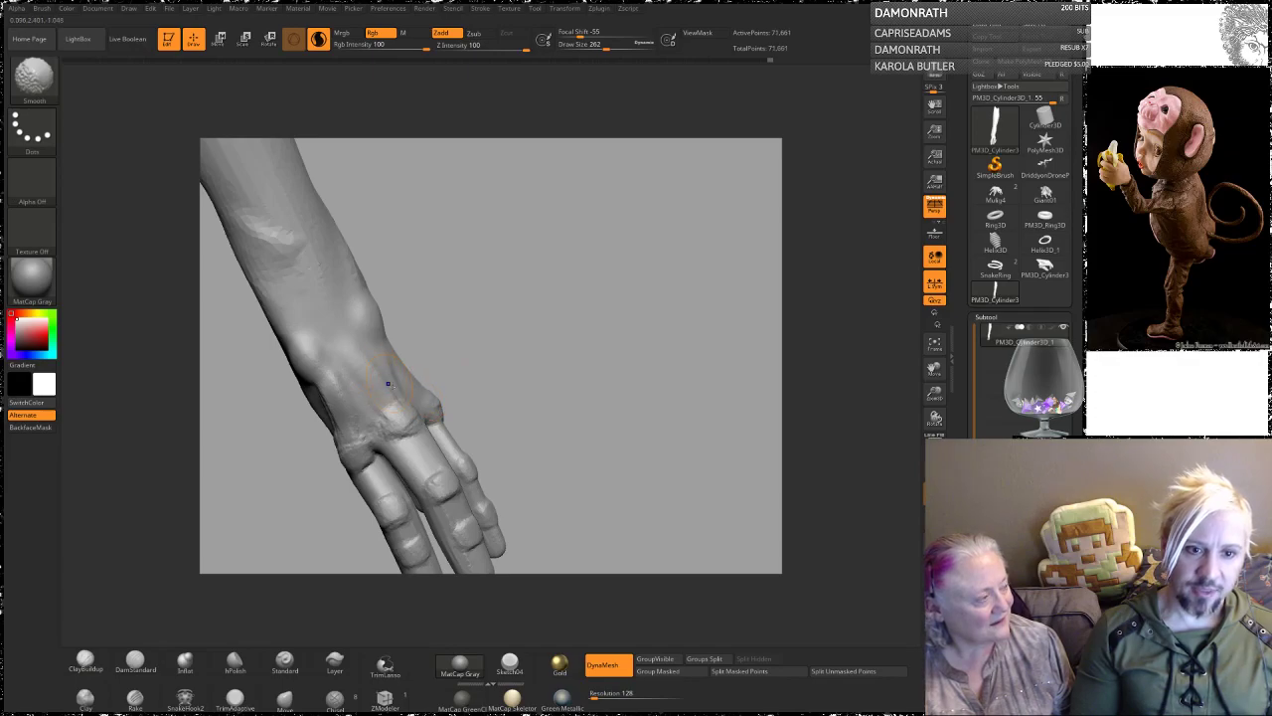
Step: Smooth the knuckles and joint bumps along the fingers from several sides
alt+drag(459, 318, 457, 225)
shift+drag(346, 339, 324, 365)
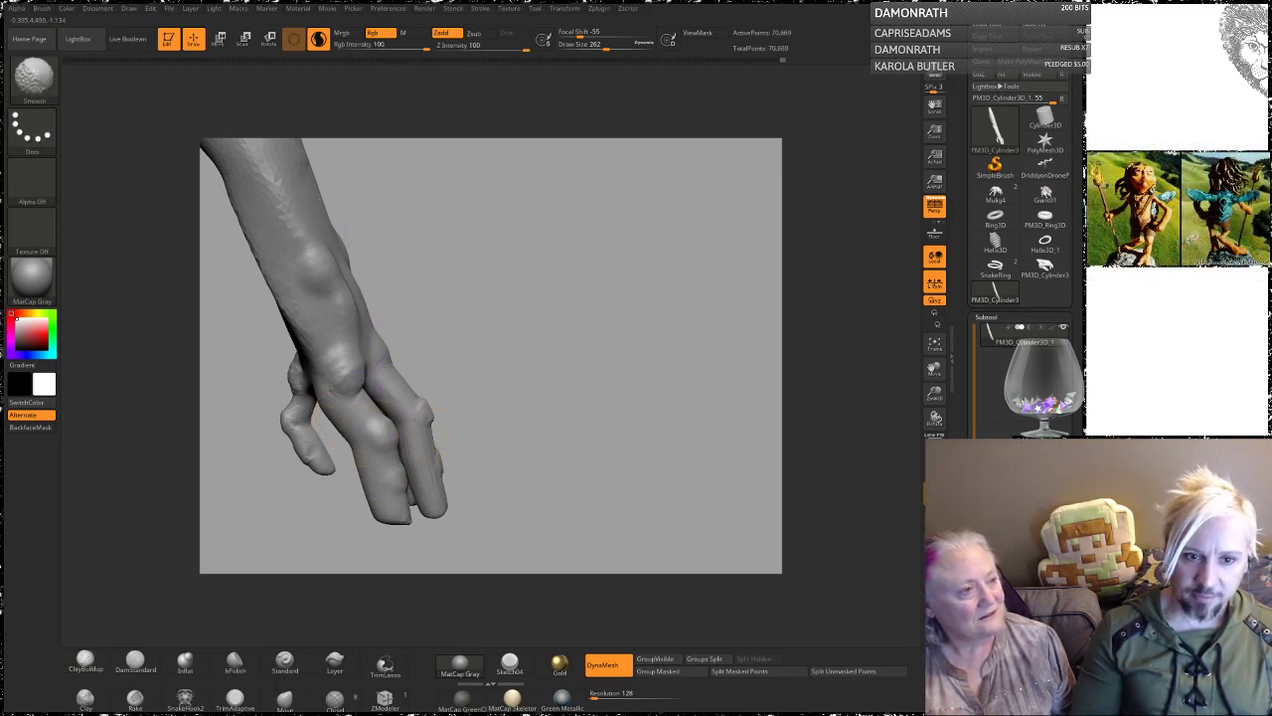
drag(500, 350, 408, 366)
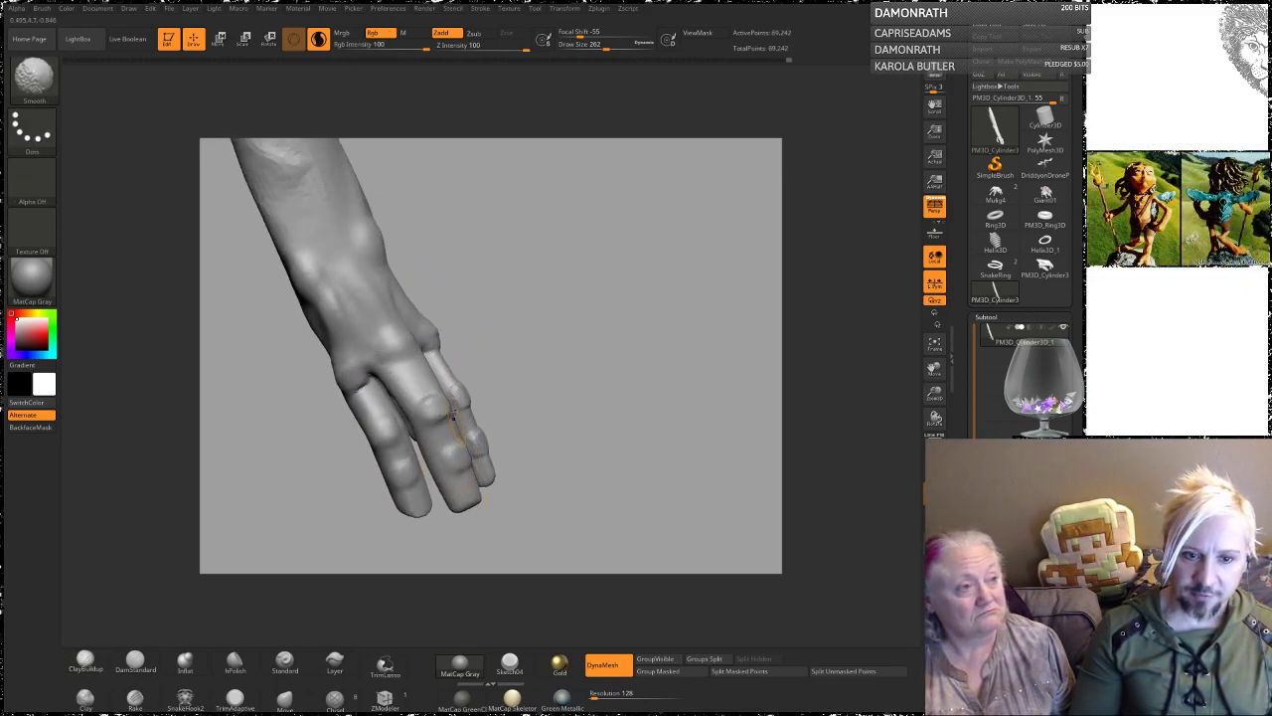
mouse_move(527, 347)
alt+mouse_down()
mouse_move(540, 369)
mouse_move(475, 373)
mouse_move(450, 398)
alt+mouse_up()
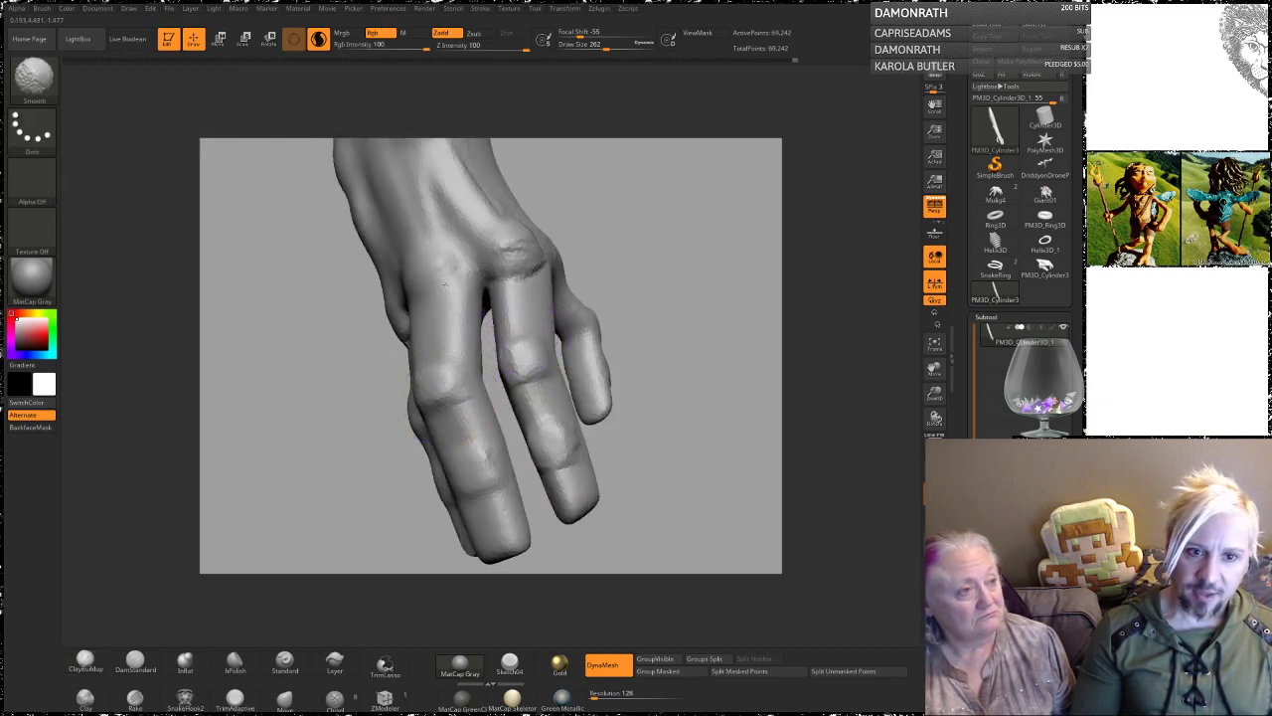
Step: Build up a fleshy mound on the palm at the base of the thumb and smooth its edges
ctrl+drag(663, 232, 492, 229)
ctrl+drag(648, 260, 660, 271)
mouse_move(660, 270)
mouse_down()
mouse_move(566, 288)
mouse_move(526, 319)
mouse_move(553, 330)
mouse_move(525, 274)
mouse_up()
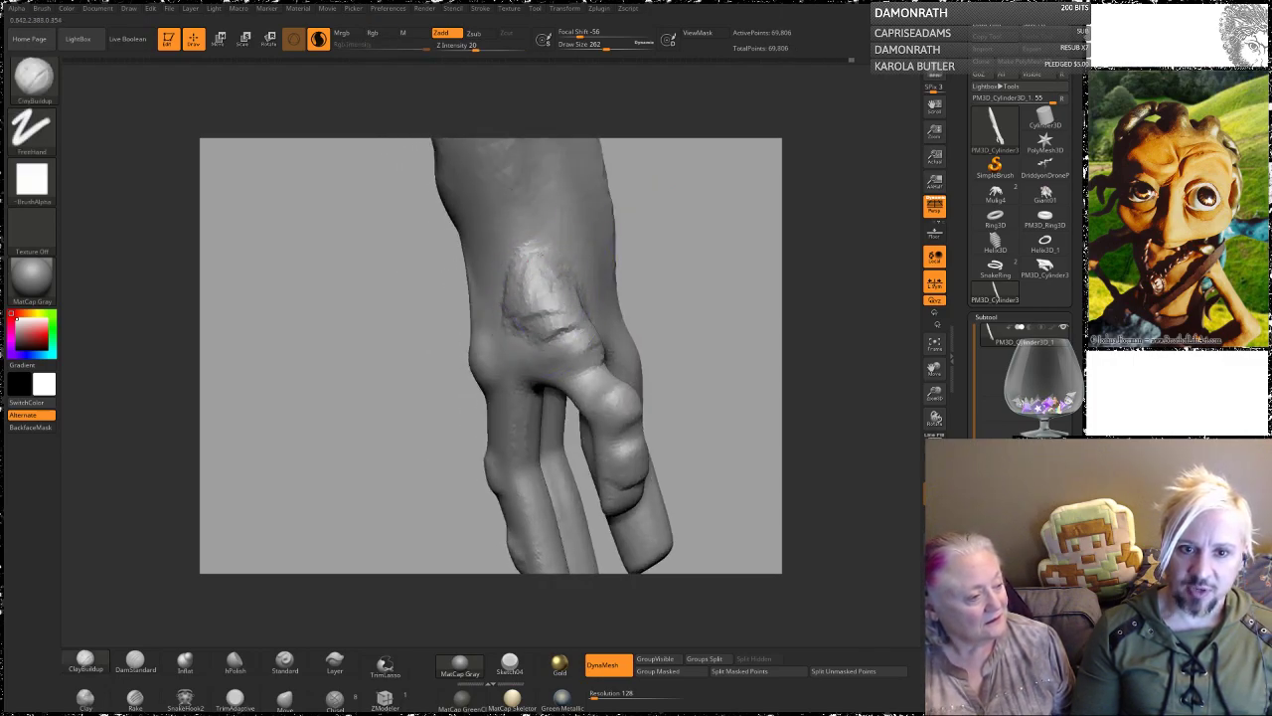
ctrl+drag(693, 232, 704, 245)
drag(702, 244, 630, 251)
mouse_move(548, 280)
mouse_down()
mouse_move(588, 320)
mouse_move(581, 302)
mouse_move(588, 348)
mouse_move(570, 293)
mouse_move(601, 279)
mouse_move(583, 236)
mouse_move(590, 273)
mouse_up()
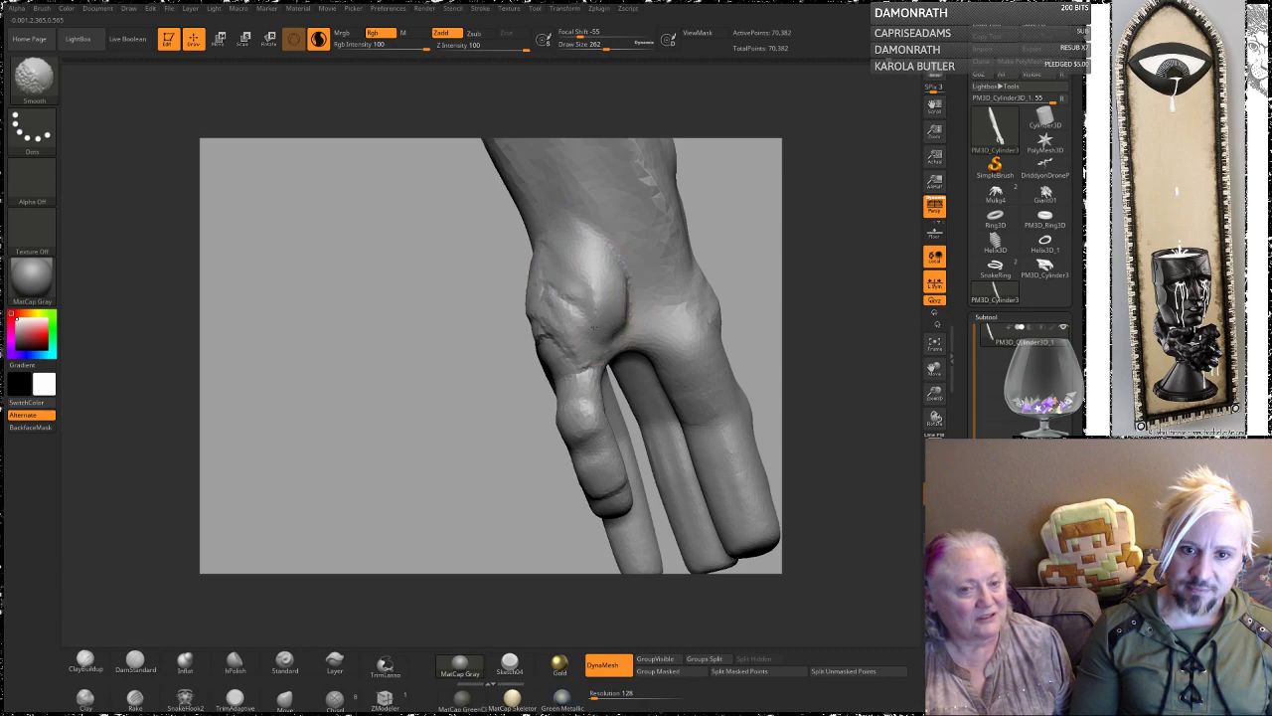
mouse_move(440, 365)
mouse_down()
mouse_move(568, 312)
mouse_move(576, 260)
mouse_up()
Step: Smooth the palm and fingers and round off the blunt fingertips
alt+drag(668, 328, 599, 175)
drag(631, 242, 550, 302)
shift+drag(441, 408, 439, 418)
shift+drag(347, 444, 345, 426)
ctrl+drag(423, 460, 447, 467)
mouse_move(438, 462)
mouse_down()
mouse_move(492, 448)
mouse_move(472, 446)
mouse_up()
alt+drag(584, 422, 445, 419)
mouse_move(563, 377)
shift+mouse_down()
mouse_move(584, 399)
mouse_move(563, 396)
shift+mouse_up()
mouse_move(434, 471)
alt+mouse_down()
mouse_move(421, 426)
mouse_move(445, 440)
alt+mouse_up()
mouse_move(427, 437)
mouse_down()
mouse_move(486, 446)
mouse_move(389, 440)
mouse_move(454, 477)
mouse_up()
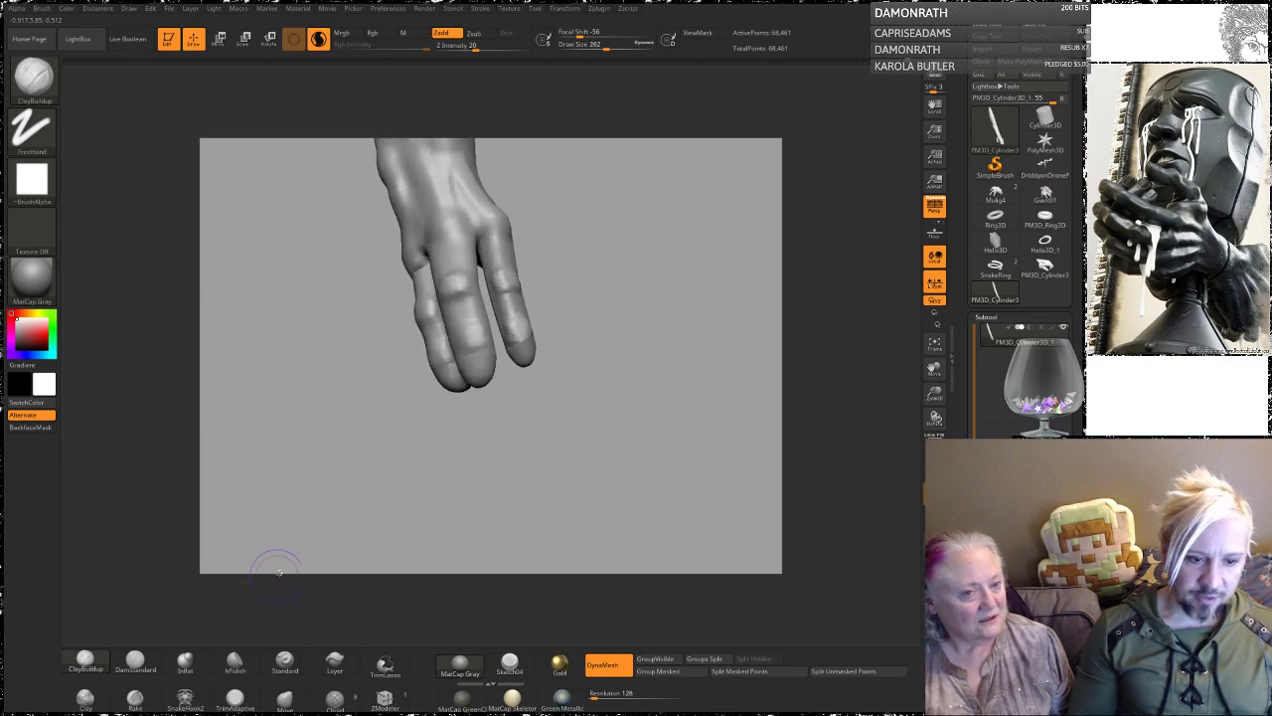
Step: Set the draw size to 379 and pull two of the fingertips into longer, tapered ends with the Move brush
click(290, 707)
key(space)
drag(428, 457, 436, 453)
mouse_move(511, 412)
mouse_down()
mouse_move(552, 422)
mouse_move(523, 426)
mouse_move(548, 460)
mouse_up()
mouse_move(511, 368)
mouse_down()
mouse_move(528, 378)
mouse_move(537, 347)
mouse_move(582, 346)
mouse_move(585, 367)
mouse_up()
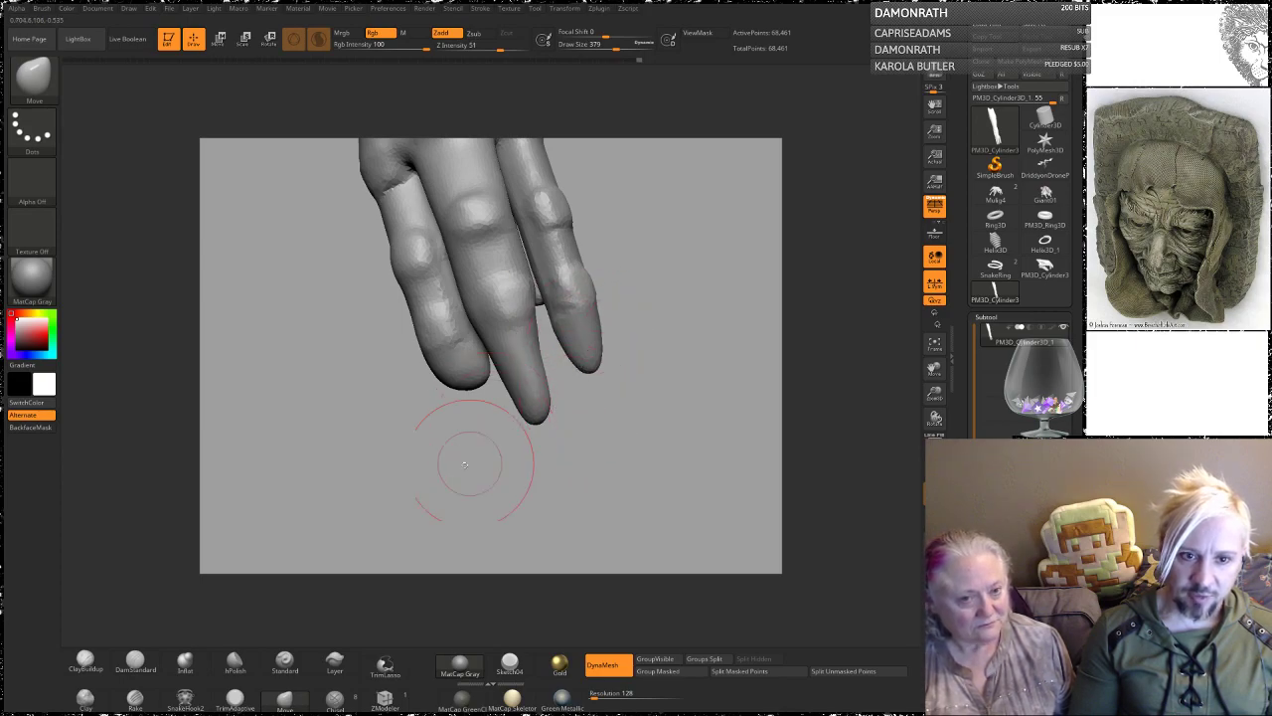
drag(464, 470, 448, 485)
mouse_move(448, 485)
mouse_down()
mouse_move(437, 442)
mouse_move(447, 424)
mouse_move(417, 339)
mouse_move(443, 418)
mouse_up()
Step: Set the draw size to 280, pull the remaining blunt fingertip into a taper, and smooth all three fingertips
key(space)
click(407, 416)
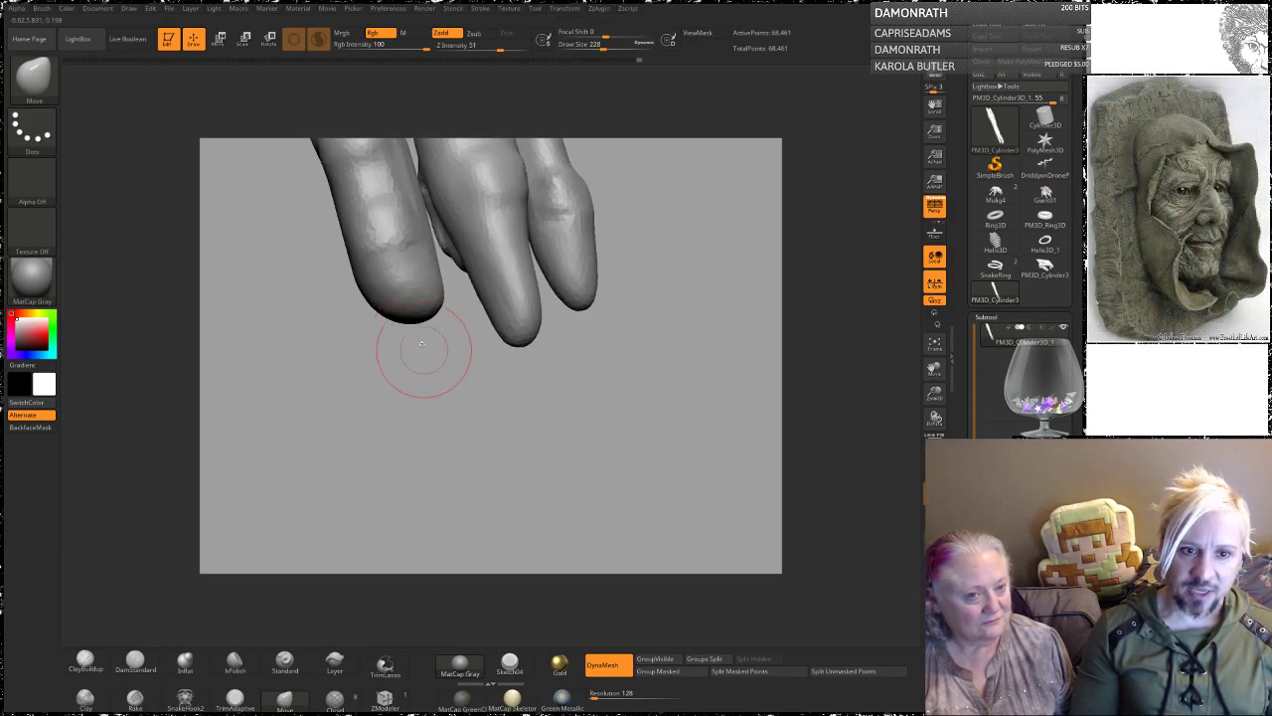
key(space)
click(418, 342)
shift+drag(394, 328, 421, 341)
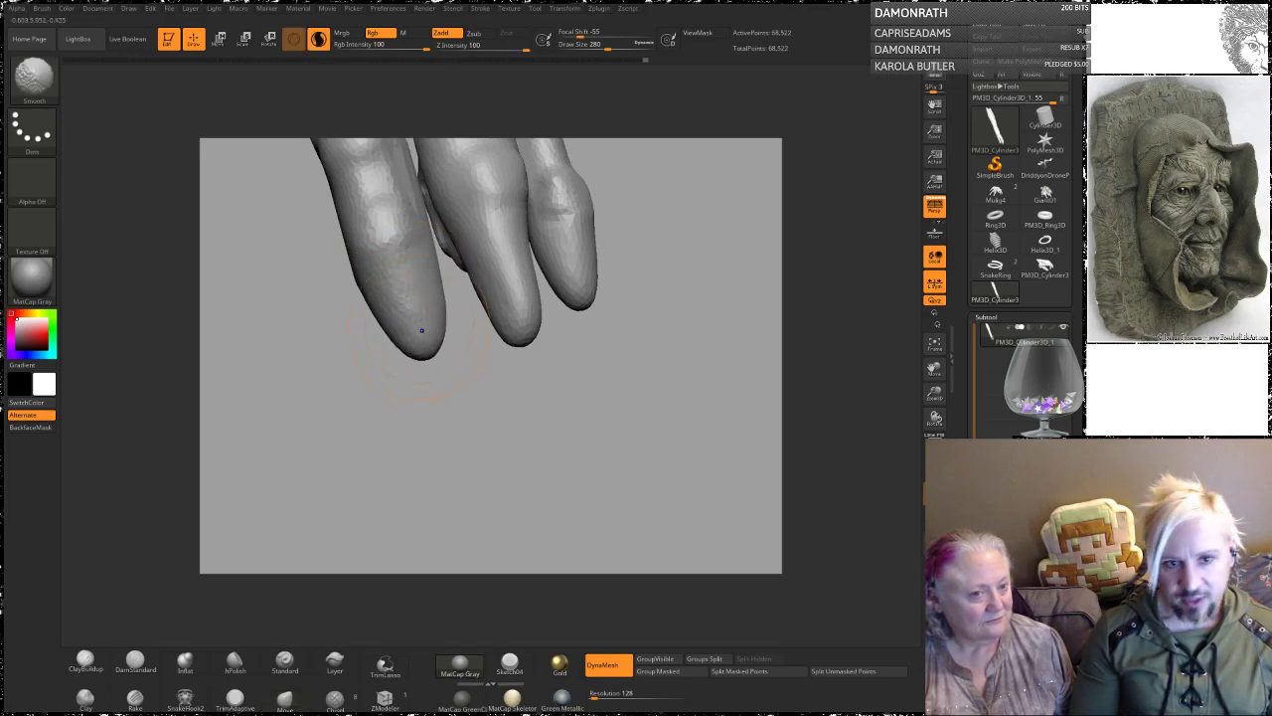
shift+drag(509, 238, 519, 323)
shift+drag(561, 220, 584, 294)
Step: Pull the tip of the thumb outward into a longer, pointed end with the Move brush
ctrl+drag(603, 374, 615, 385)
drag(603, 394, 483, 419)
drag(602, 436, 437, 423)
drag(621, 397, 526, 366)
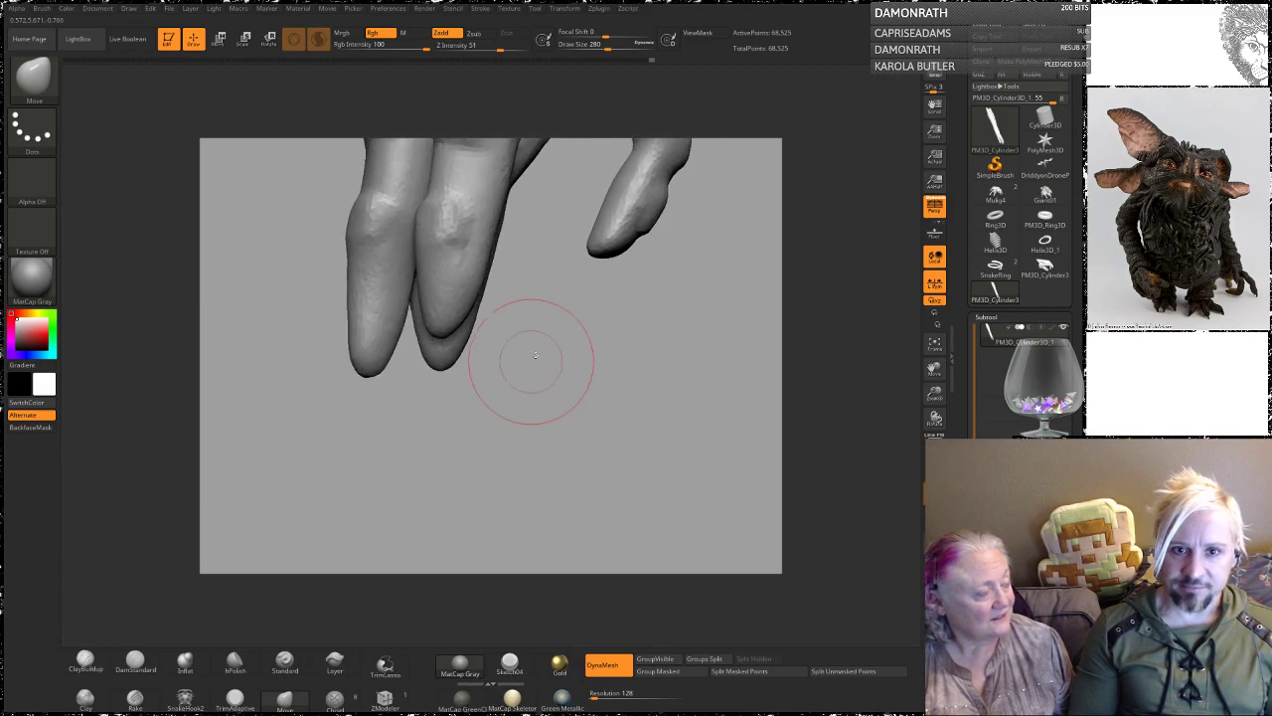
drag(594, 249, 564, 278)
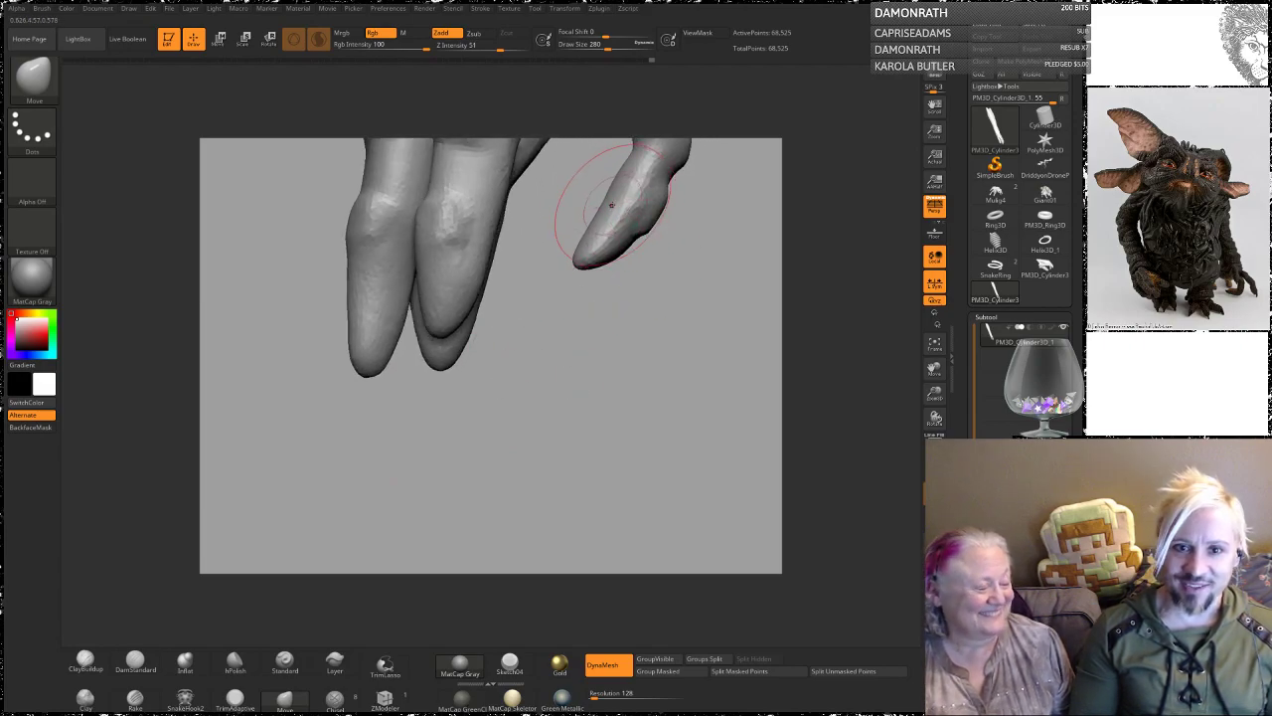
Step: Nudge the thumb and narrow the three fingers toward their tips with the Move brush
drag(613, 205, 624, 205)
drag(563, 372, 548, 333)
drag(548, 333, 537, 378)
drag(458, 320, 468, 382)
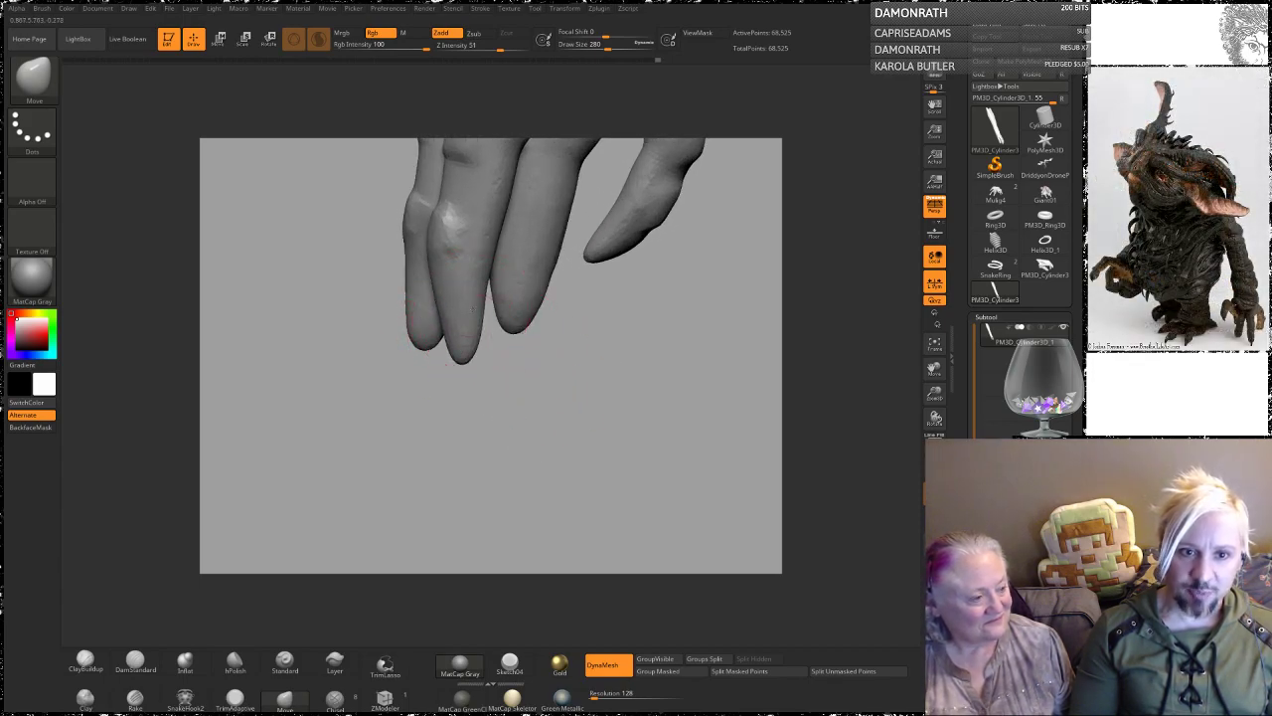
drag(473, 278, 464, 279)
drag(478, 395, 487, 371)
drag(384, 355, 402, 386)
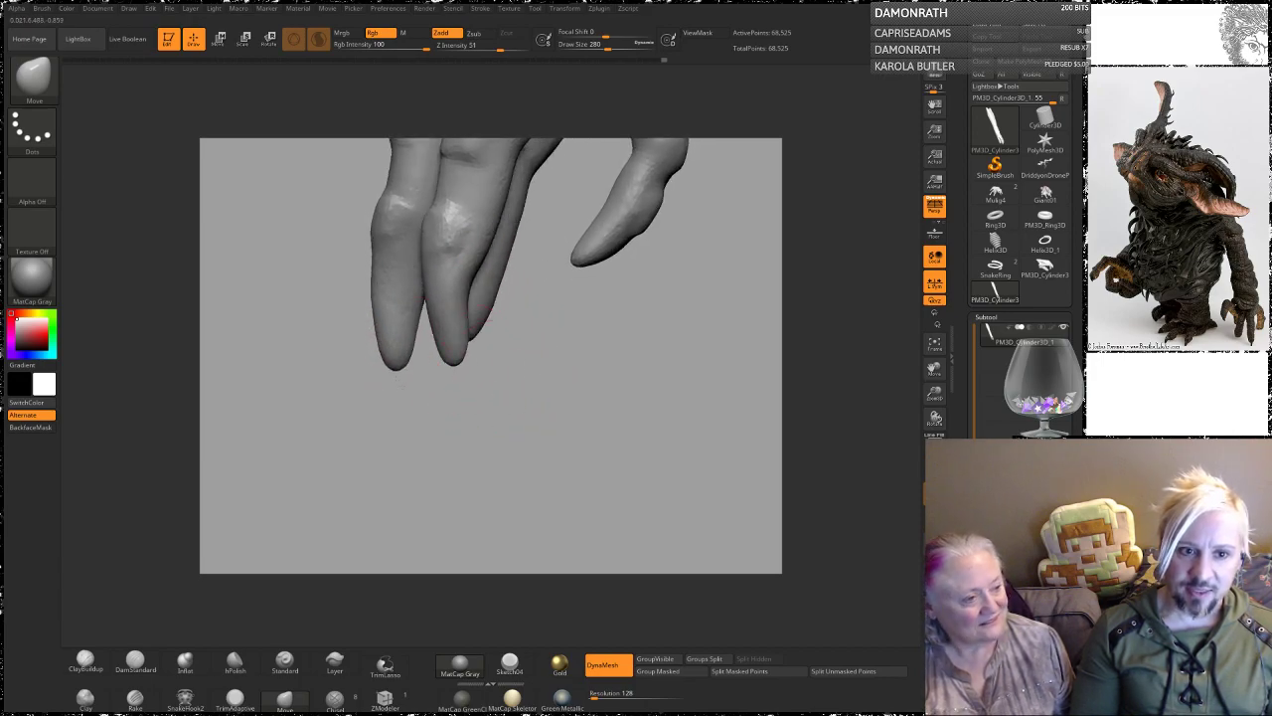
drag(406, 311, 408, 313)
mouse_move(333, 380)
mouse_down()
mouse_move(364, 365)
mouse_move(368, 424)
mouse_up()
drag(318, 338, 340, 340)
Step: Smooth the rough surface of the hand, wrist and forearm
mouse_move(543, 273)
alt+mouse_down()
mouse_move(516, 191)
mouse_move(484, 202)
alt+mouse_up()
drag(435, 251, 471, 225)
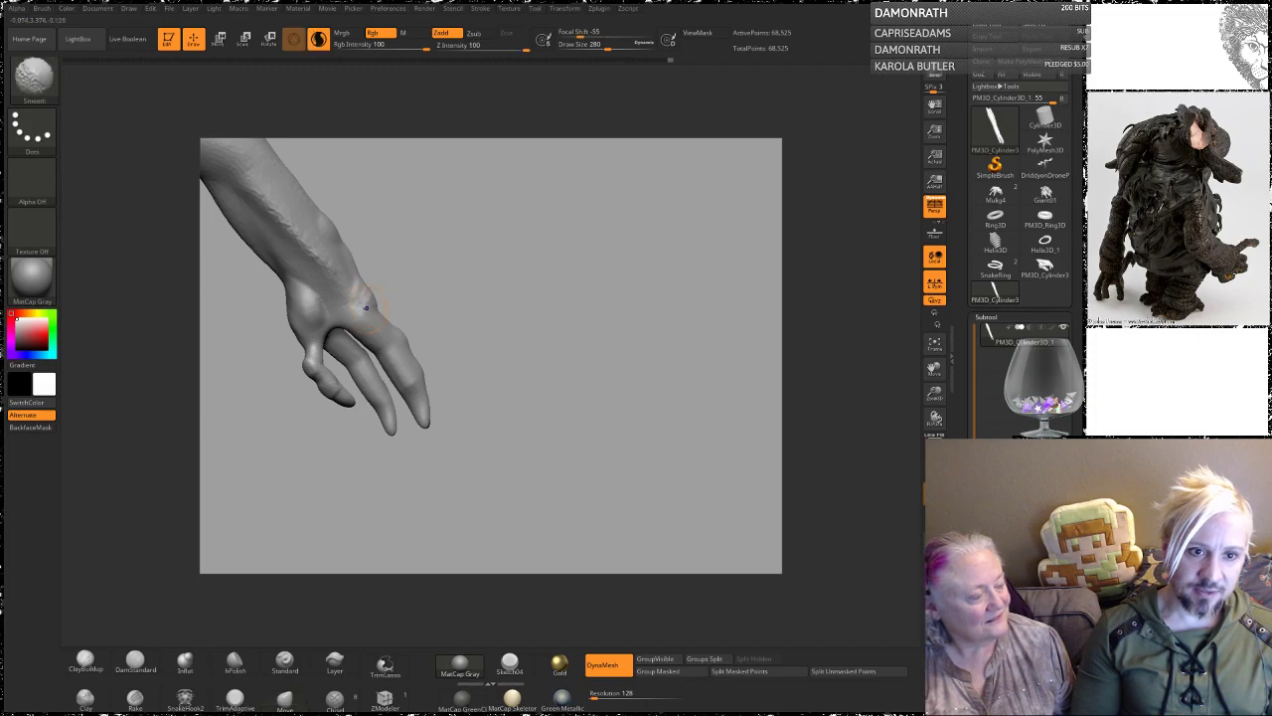
shift+drag(245, 179, 255, 185)
ctrl+drag(422, 204, 437, 223)
alt+drag(418, 219, 516, 337)
shift+drag(316, 239, 341, 268)
mouse_move(467, 298)
mouse_down()
mouse_move(553, 296)
mouse_move(537, 284)
mouse_up()
ctrl+drag(425, 202, 440, 219)
alt+drag(441, 218, 483, 317)
Step: Build up clay strokes around the elbow with ClayBuildup at draw size 299 and smooth them
drag(427, 270, 422, 364)
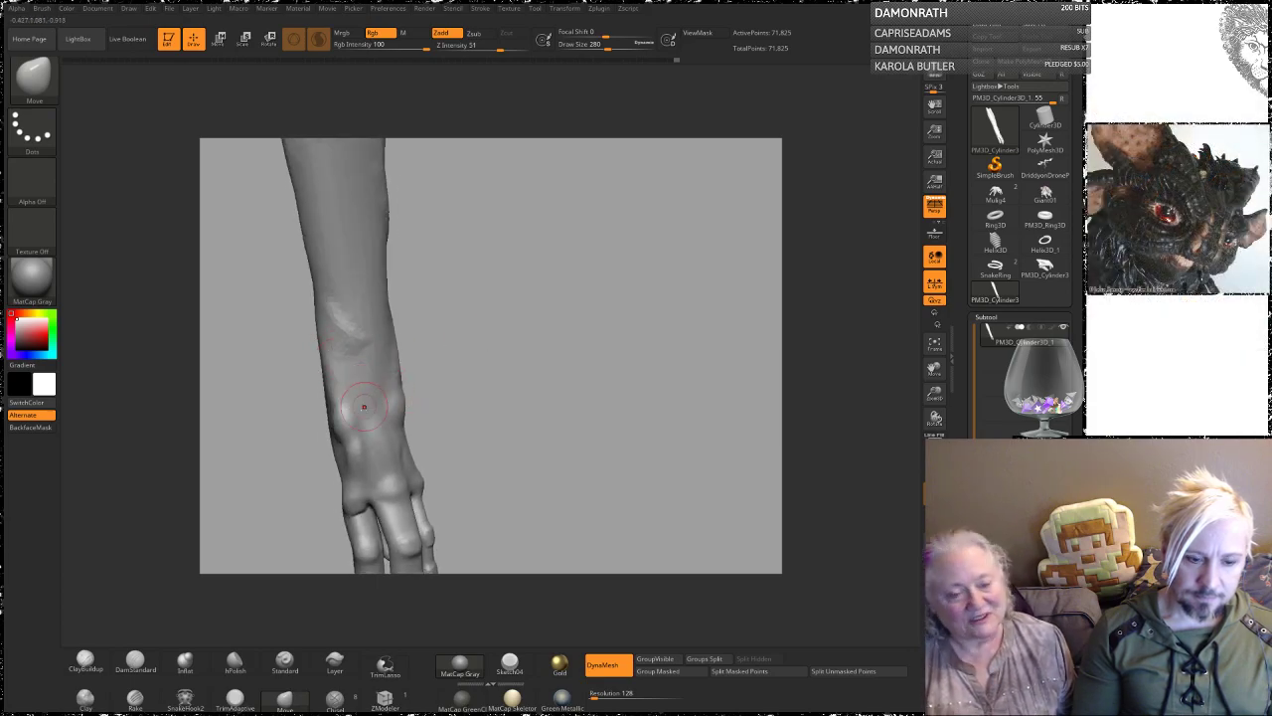
click(106, 656)
key(space)
drag(350, 401, 351, 401)
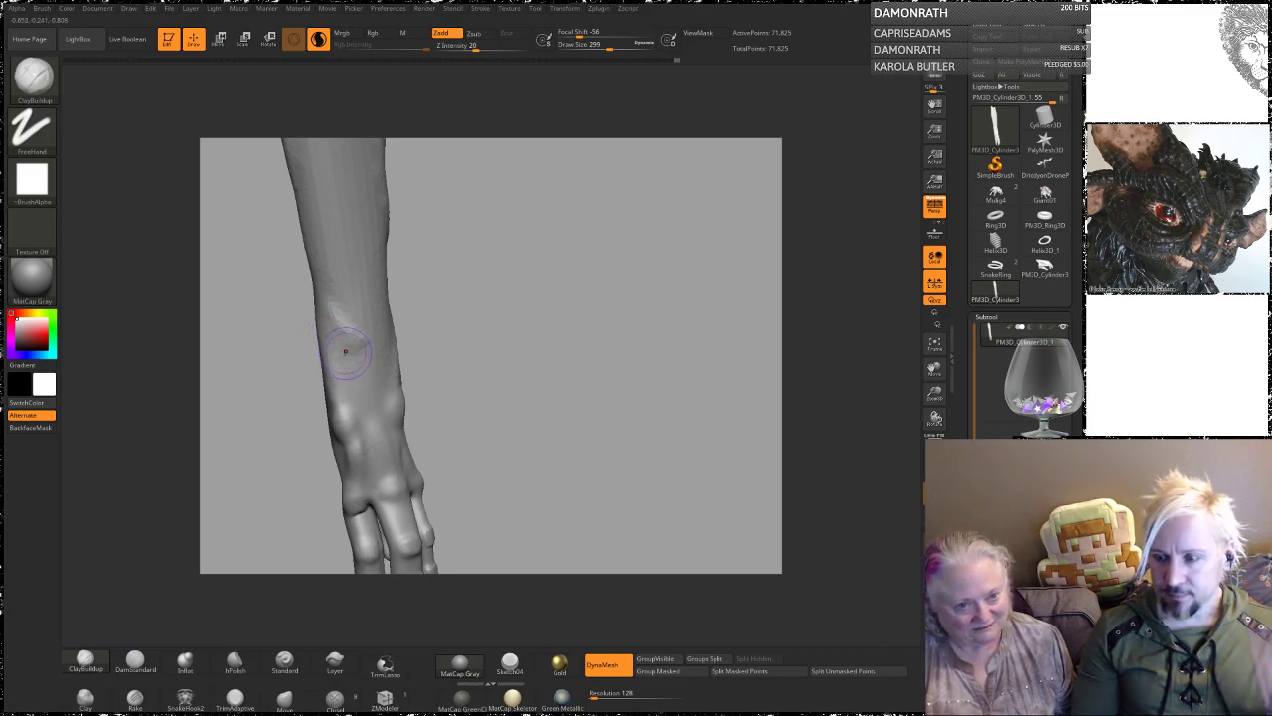
drag(327, 319, 332, 336)
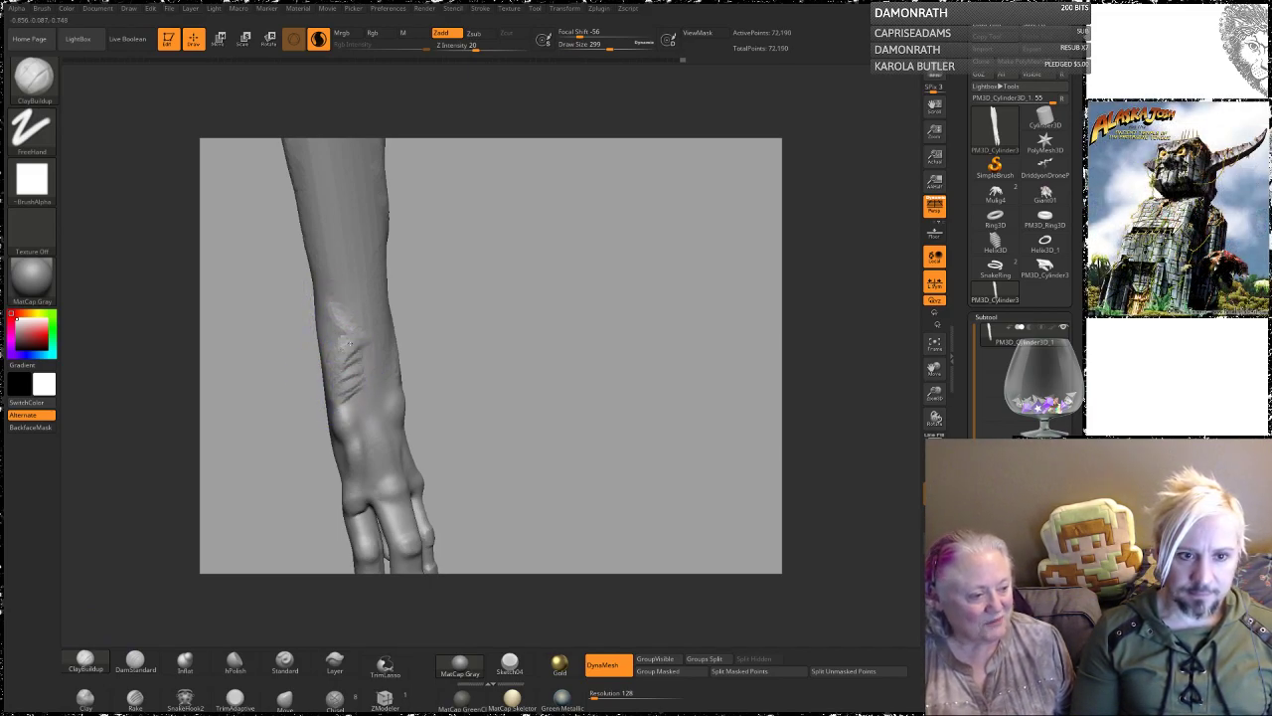
shift+drag(332, 295, 347, 330)
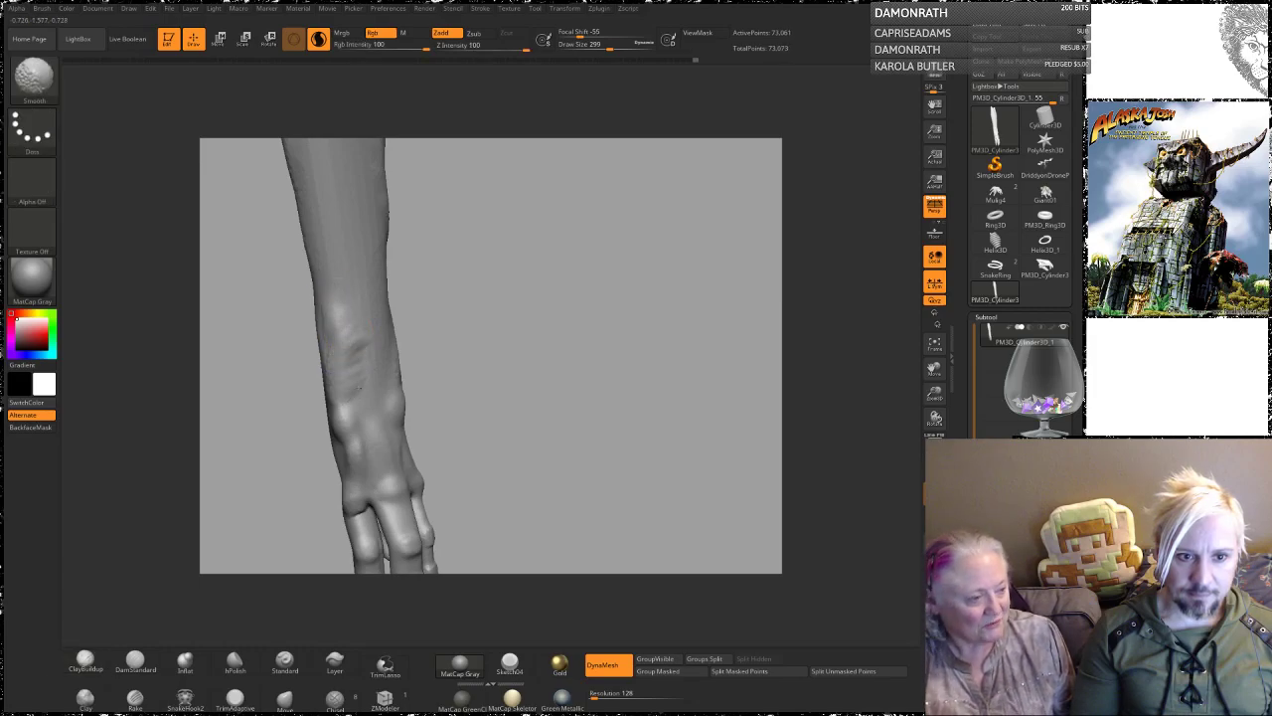
Step: Build a rounded bony bump at the back of the elbow with ClayBuildup and smooth it
drag(466, 305, 429, 286)
mouse_move(496, 260)
alt+mouse_down()
mouse_move(421, 208)
mouse_move(455, 214)
mouse_move(461, 227)
mouse_move(439, 237)
mouse_move(468, 238)
mouse_move(379, 237)
alt+mouse_up()
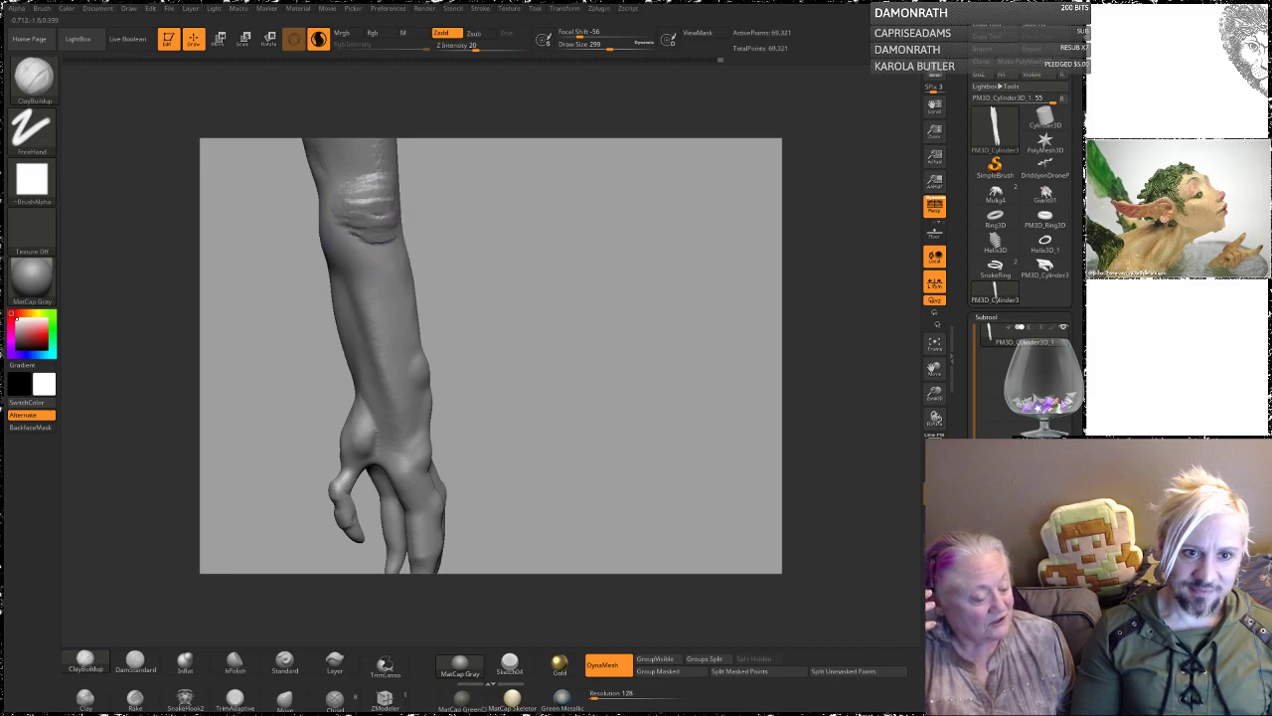
mouse_move(369, 213)
shift+mouse_down()
mouse_move(373, 243)
mouse_move(364, 204)
shift+mouse_up()
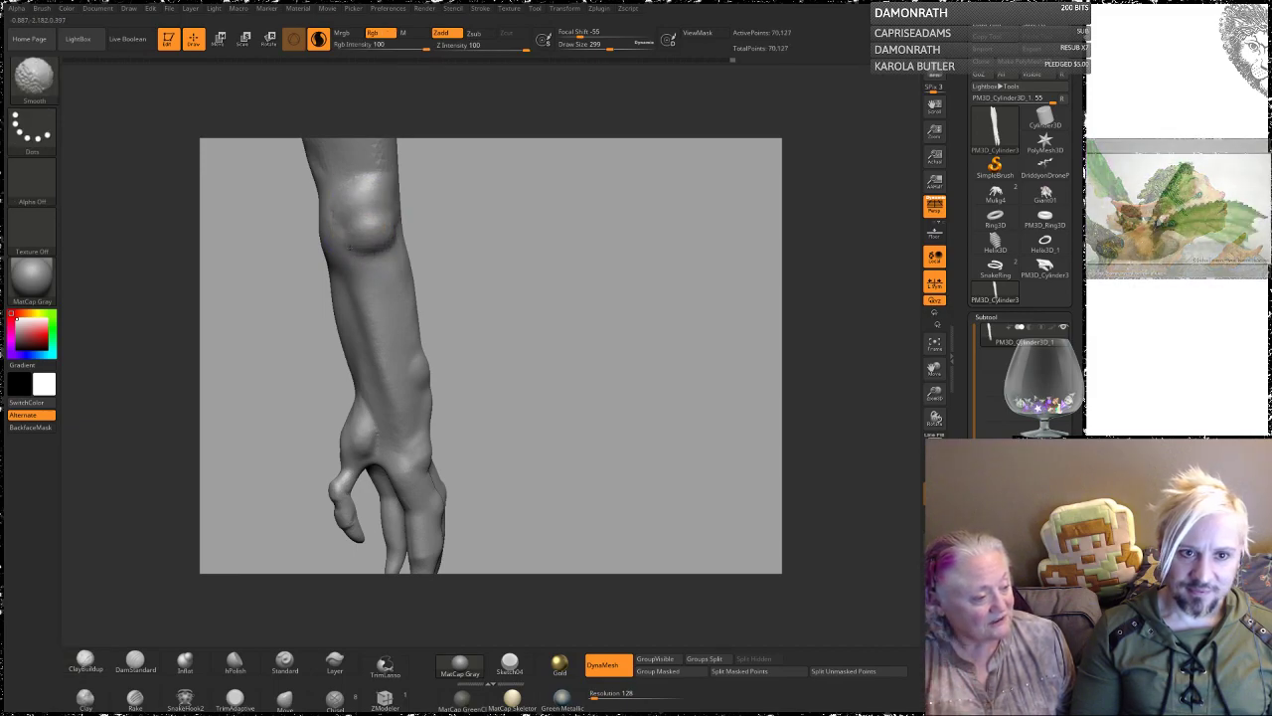
Step: Smooth the forearm below the elbow and down to the wrist
ctrl+drag(429, 160, 474, 218)
drag(459, 221, 492, 224)
alt+drag(491, 252, 484, 269)
mouse_move(348, 248)
shift+mouse_down()
mouse_move(358, 233)
mouse_move(346, 303)
shift+mouse_up()
mouse_move(477, 234)
mouse_down()
mouse_move(514, 233)
mouse_move(437, 278)
mouse_up()
shift+drag(335, 355, 340, 384)
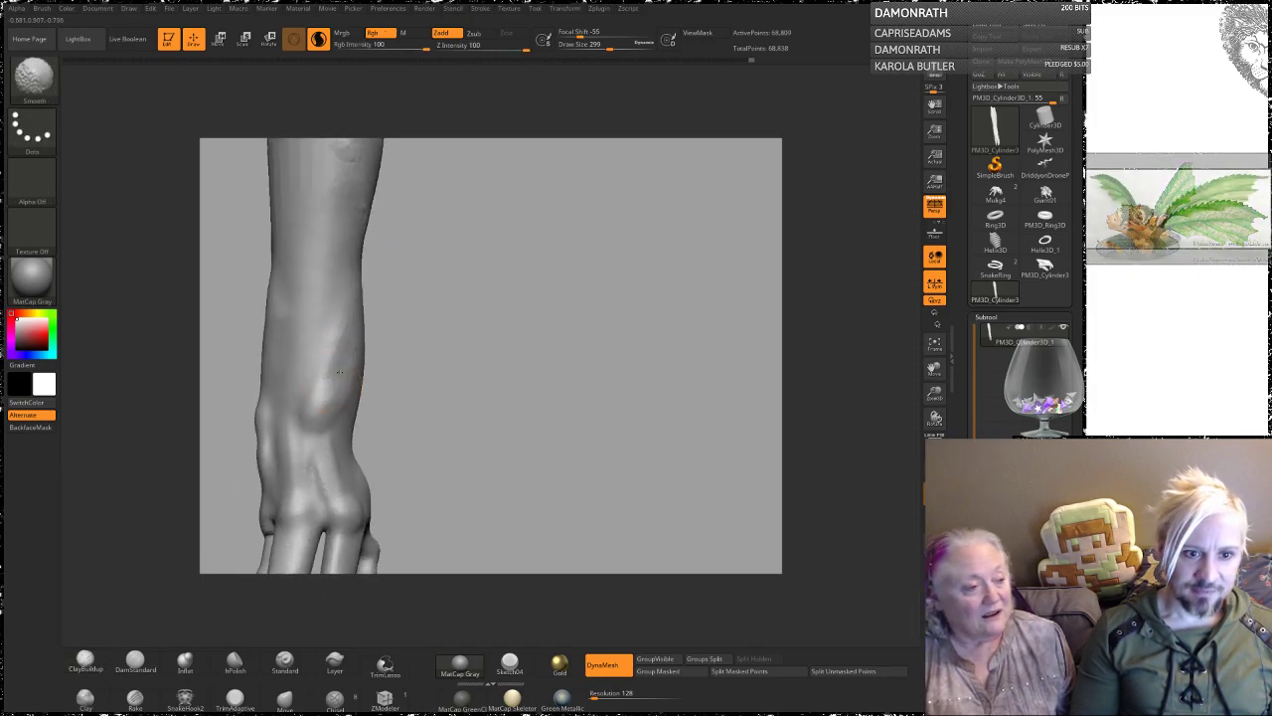
Step: Build a muscle form running diagonally across the inner forearm with ClayBuildup and smooth its edges
alt+drag(431, 261, 421, 237)
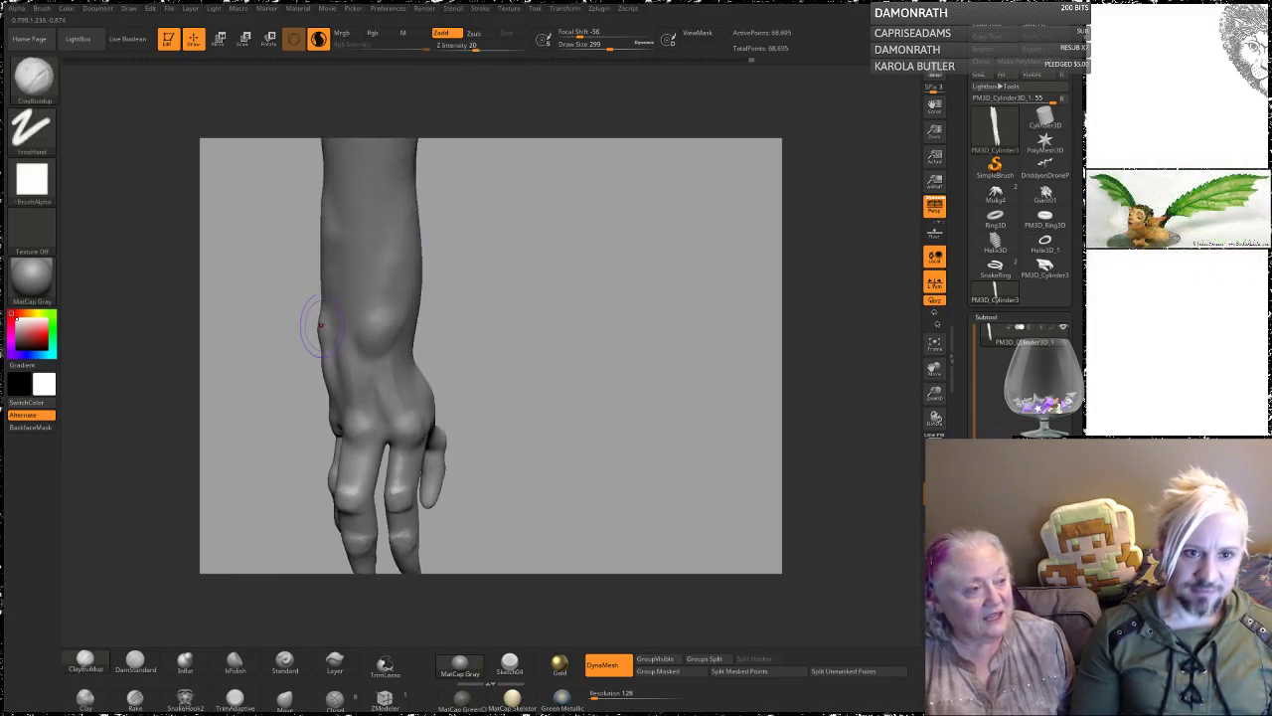
drag(351, 297, 411, 169)
mouse_move(492, 194)
alt+mouse_down()
mouse_move(443, 304)
mouse_move(399, 258)
alt+mouse_up()
drag(314, 306, 360, 236)
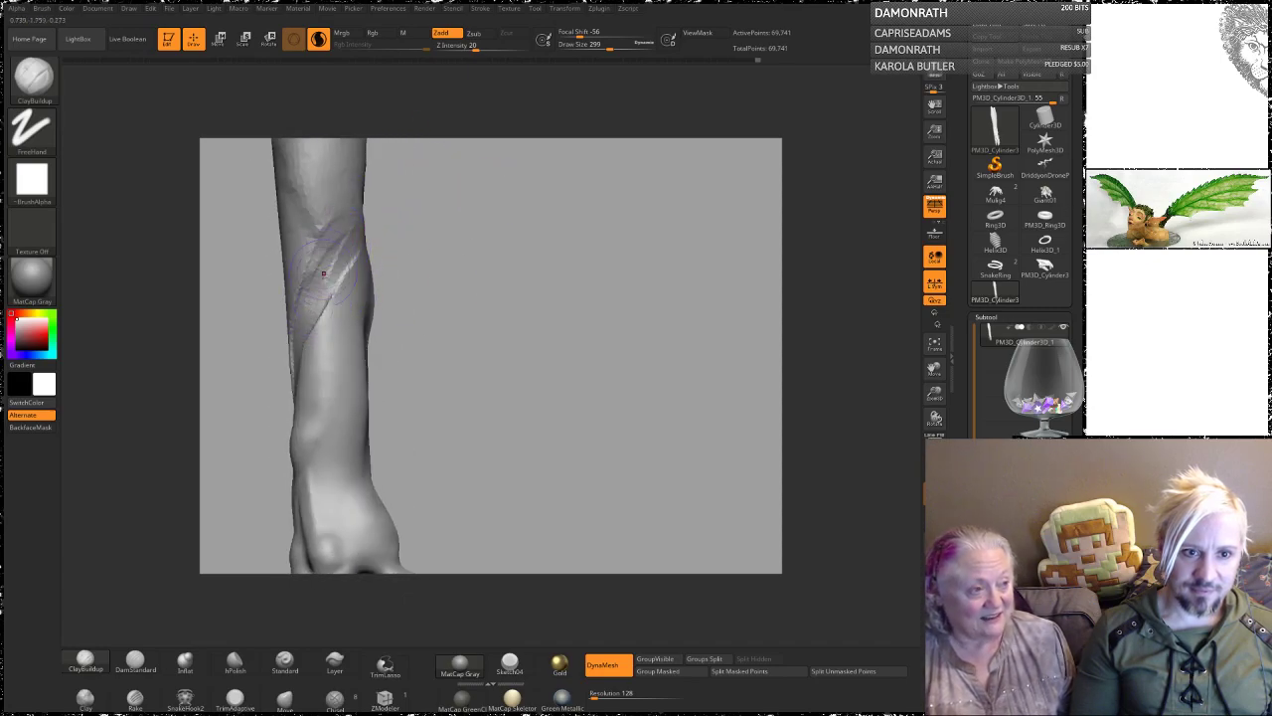
mouse_move(305, 443)
mouse_down()
mouse_move(361, 344)
mouse_move(310, 444)
mouse_up()
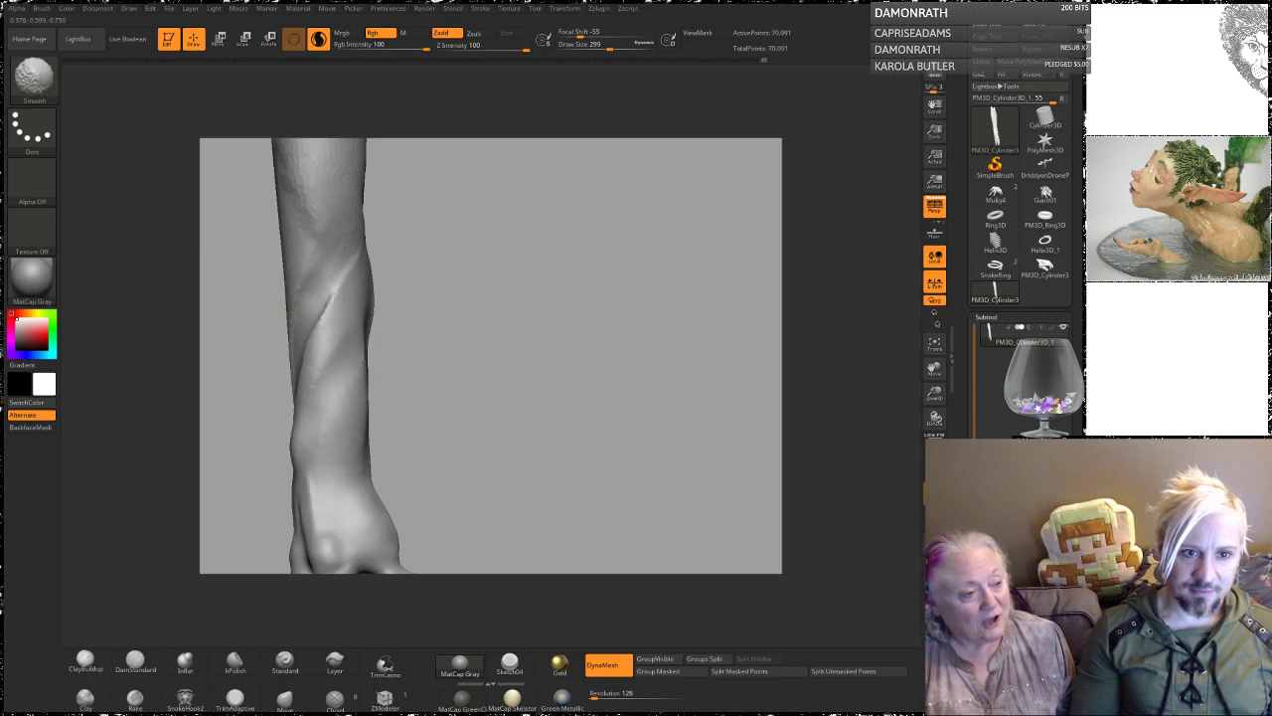
drag(422, 226, 482, 244)
shift+drag(286, 420, 301, 350)
mouse_move(381, 236)
ctrl+mouse_down()
mouse_move(383, 288)
mouse_move(486, 338)
mouse_move(493, 364)
ctrl+mouse_up()
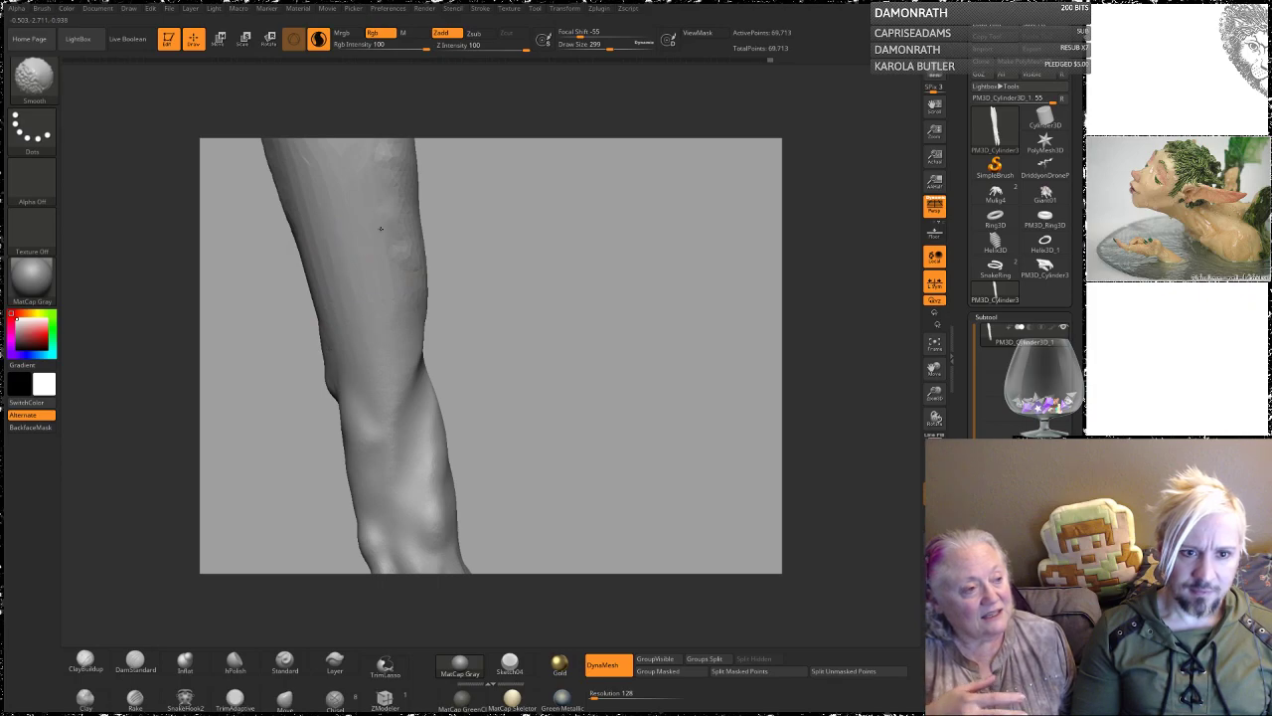
Step: Smooth the upper arm and the forearm on either side of the elbow
ctrl+drag(465, 291, 531, 356)
alt+drag(517, 328, 480, 225)
alt+drag(427, 179, 464, 252)
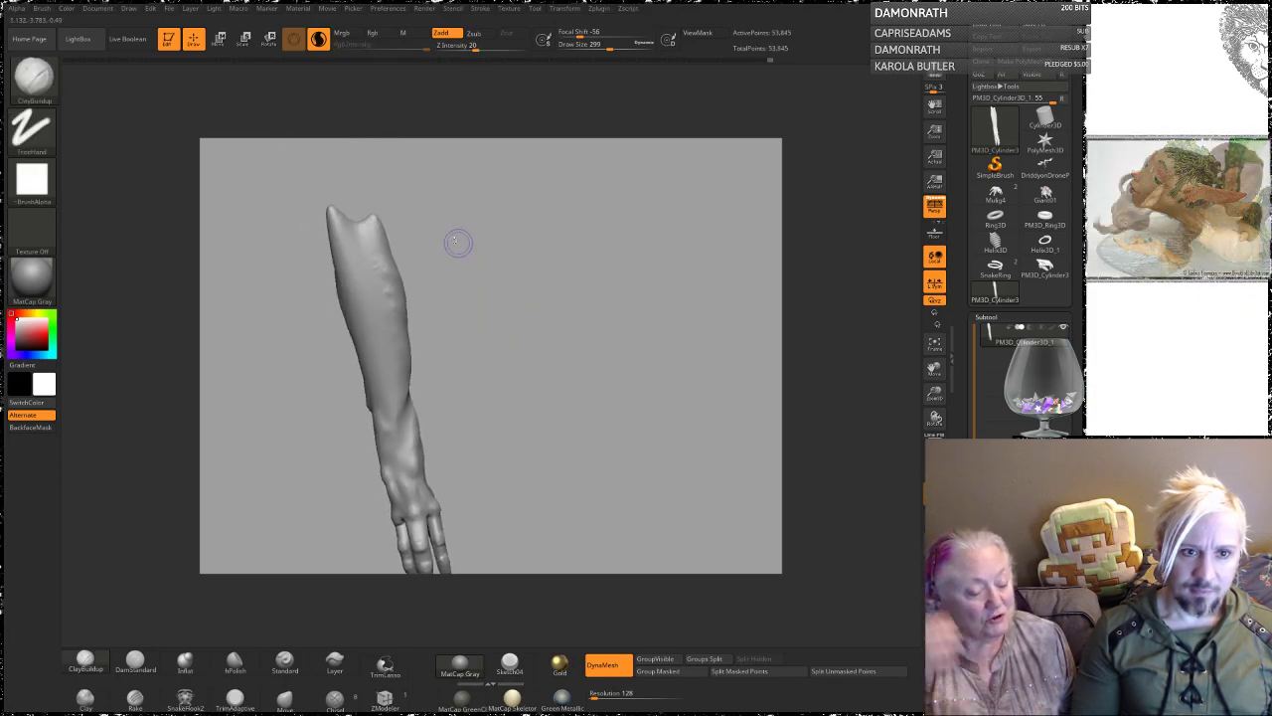
shift+drag(380, 318, 369, 262)
mouse_move(474, 315)
mouse_down()
mouse_move(491, 284)
mouse_move(473, 327)
mouse_up()
mouse_move(473, 327)
alt+mouse_down()
mouse_move(466, 315)
mouse_move(488, 400)
mouse_move(482, 245)
mouse_move(504, 246)
alt+mouse_up()
ctrl+drag(505, 247, 483, 273)
shift+drag(400, 421, 388, 447)
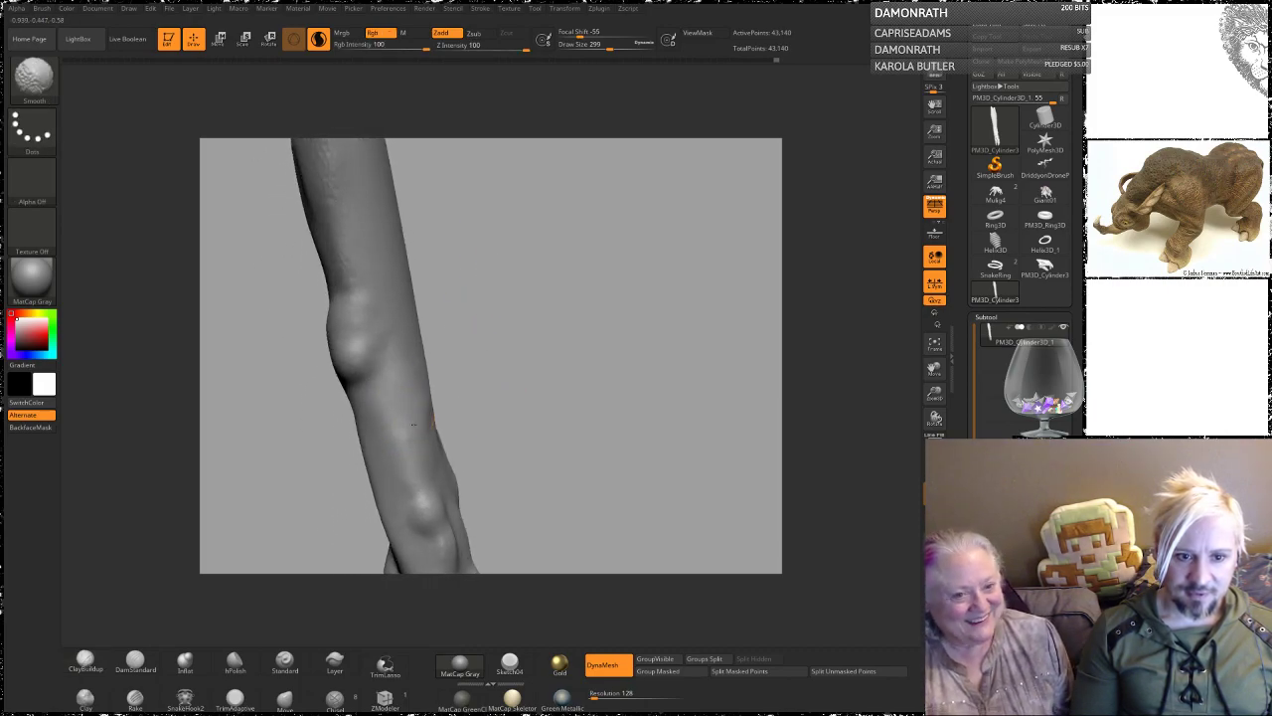
Step: Add more ClayBuildup volume to the point of the elbow and smooth the strokes
ctrl+drag(458, 256, 410, 322)
drag(447, 303, 535, 221)
ctrl+drag(535, 217, 465, 287)
mouse_move(374, 289)
shift+mouse_down()
mouse_move(367, 333)
mouse_move(382, 286)
mouse_move(454, 250)
mouse_move(479, 272)
shift+mouse_up()
mouse_move(479, 273)
alt+mouse_down()
mouse_move(507, 294)
mouse_move(475, 328)
alt+mouse_up()
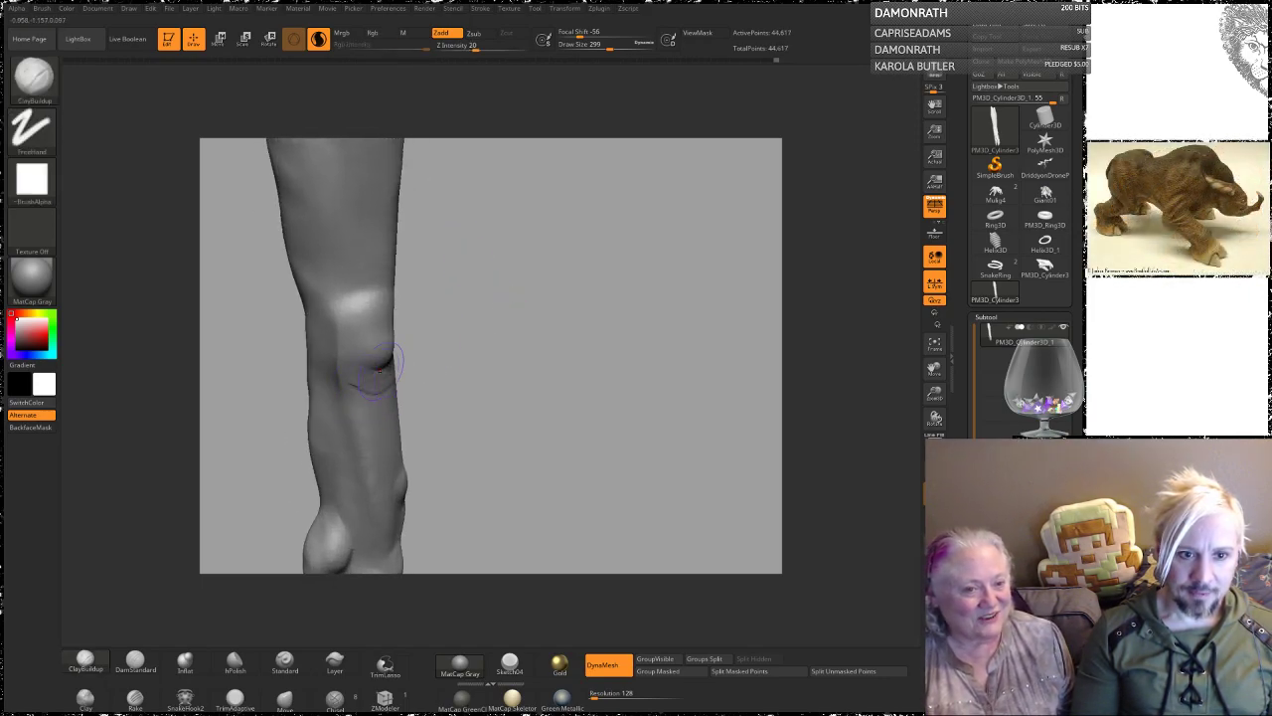
shift+drag(363, 346, 376, 352)
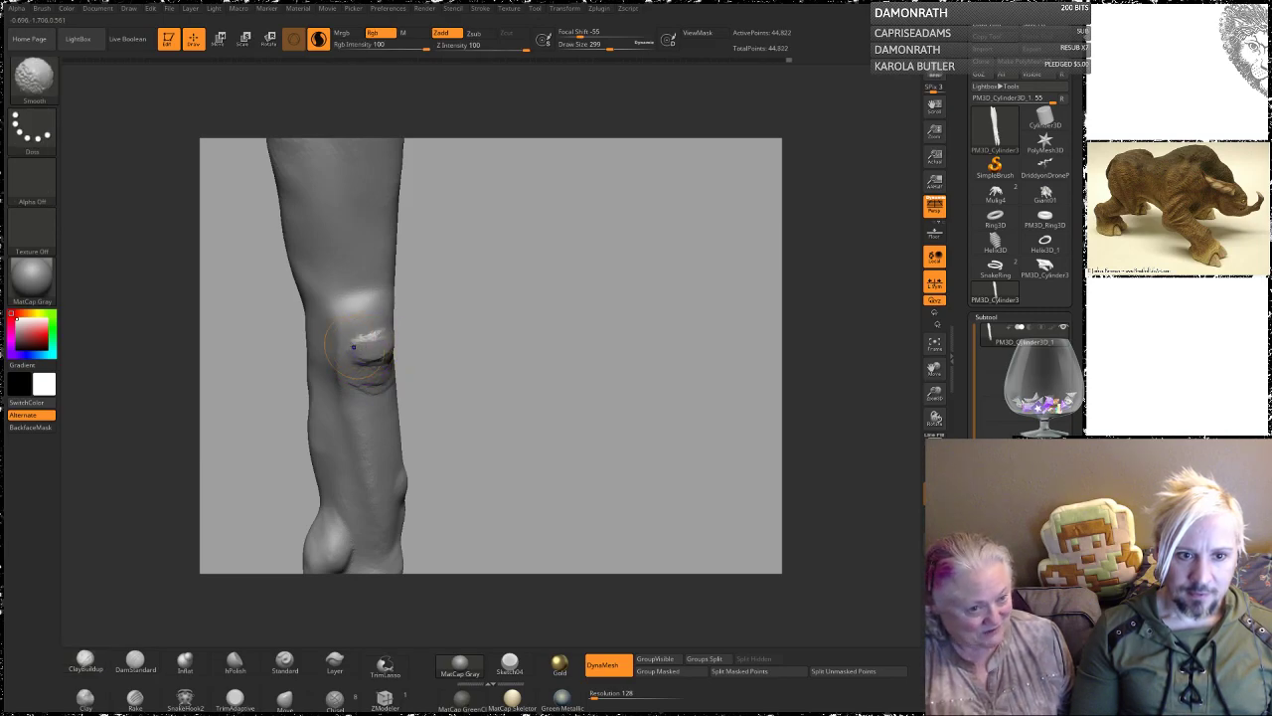
Step: Refine the elbow's bony shape with further clay strokes and blend them into the surrounding arm
drag(497, 288, 406, 295)
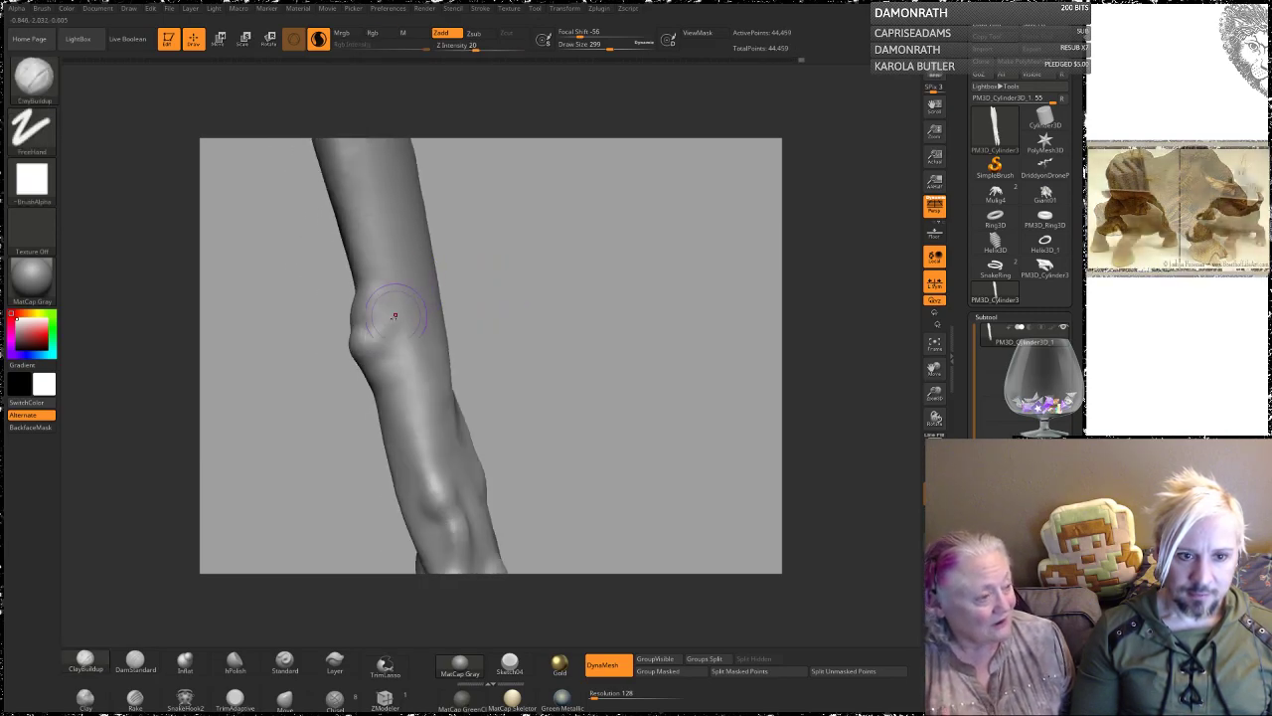
drag(520, 320, 383, 343)
drag(479, 253, 559, 260)
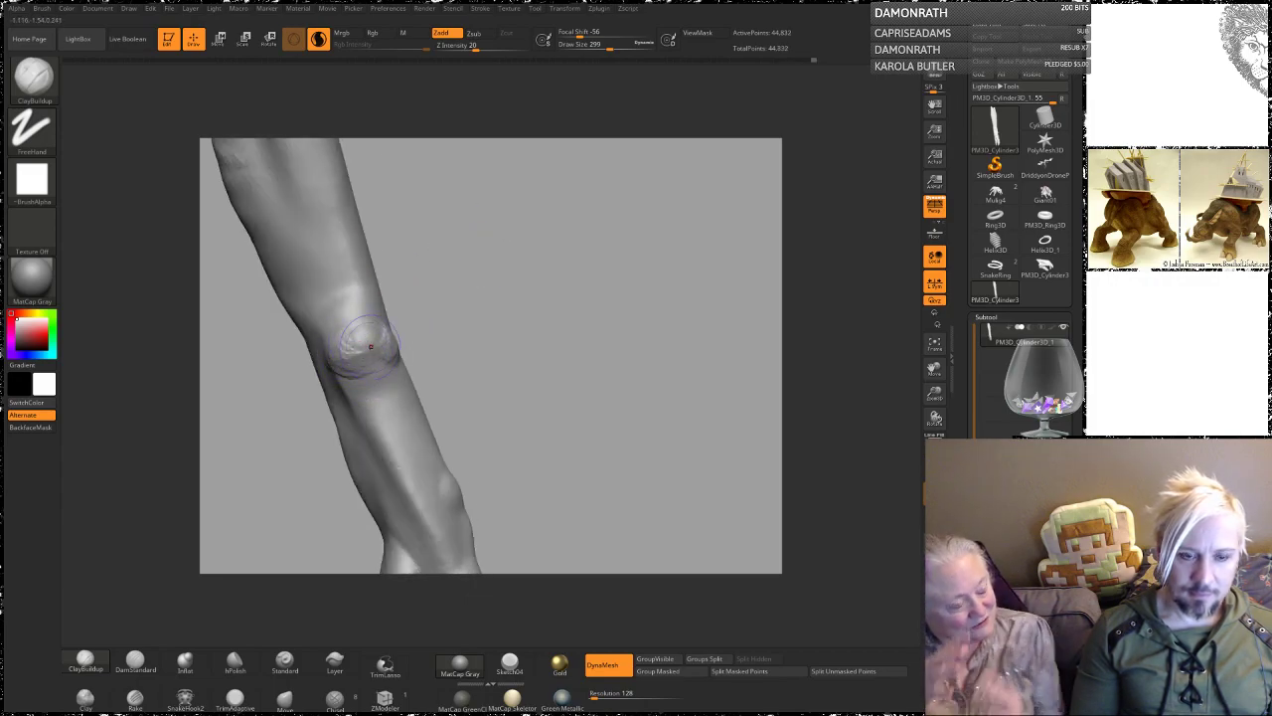
key(shift)
shift+drag(341, 358, 344, 366)
mouse_move(448, 286)
mouse_down()
mouse_move(474, 276)
mouse_move(474, 253)
mouse_up()
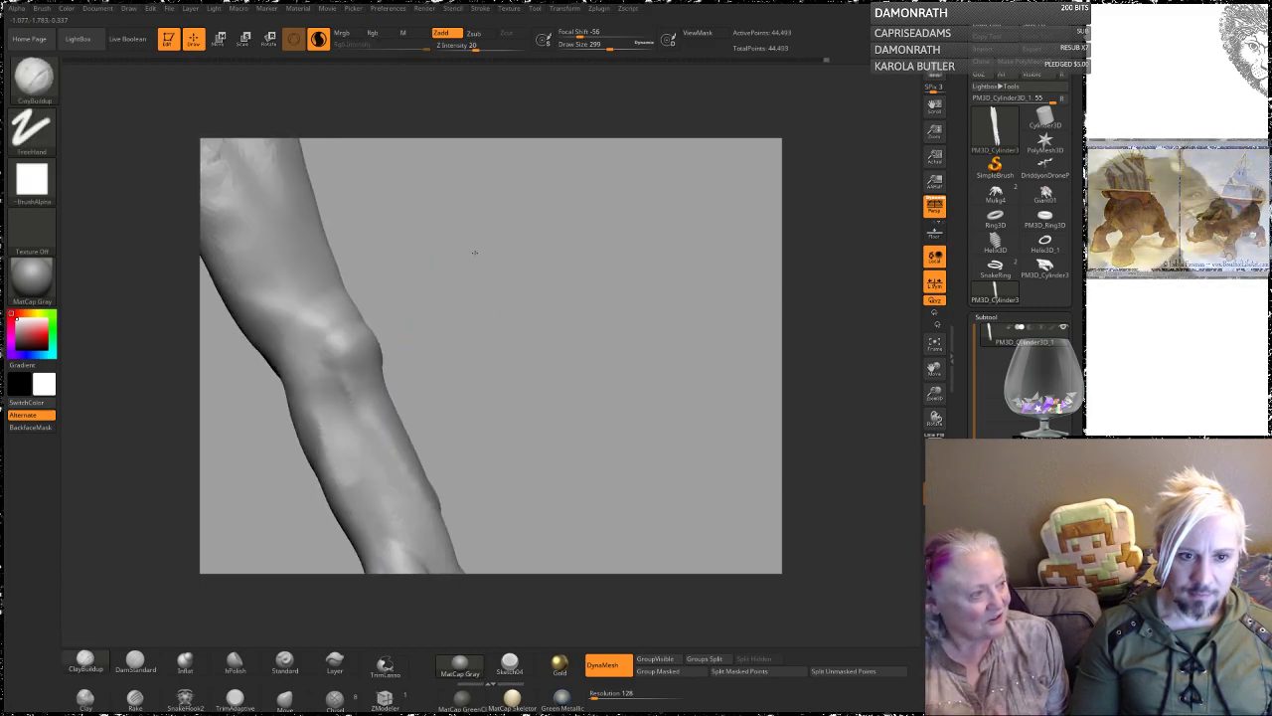
Step: Carve skin creases just below the elbow with the DamStandard brush
click(124, 664)
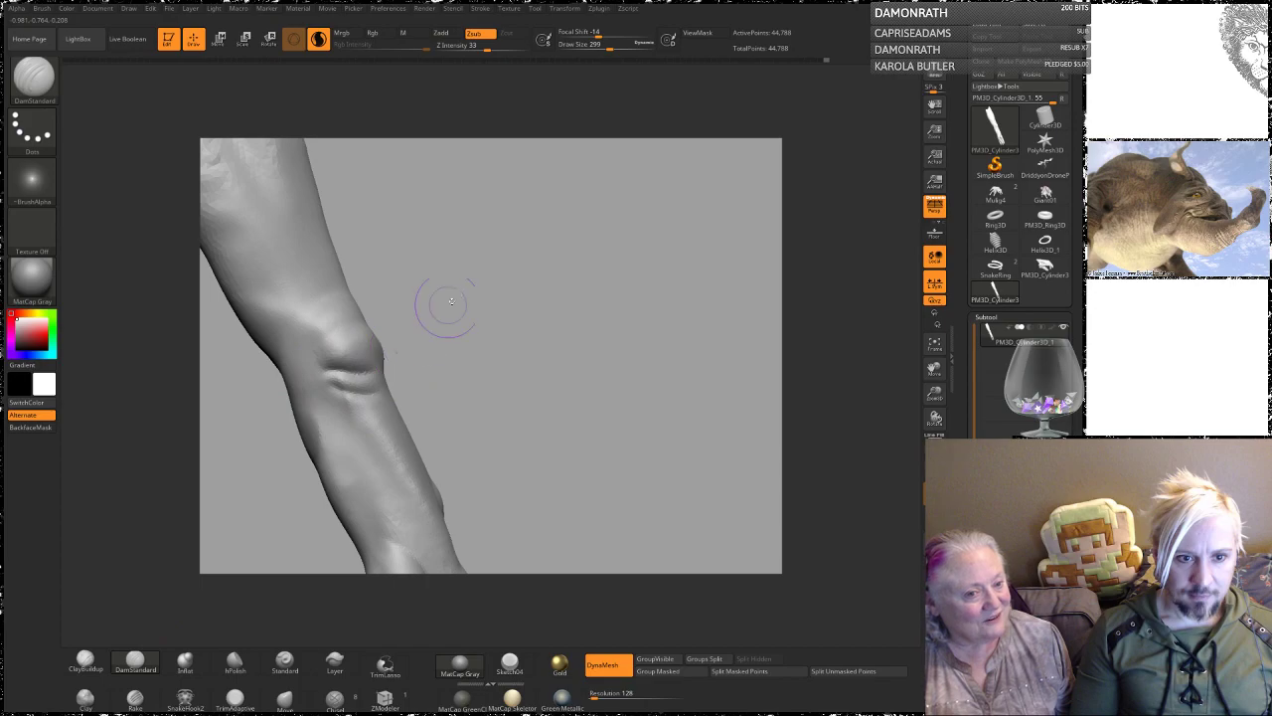
drag(442, 308, 378, 383)
right_drag(368, 440, 383, 407)
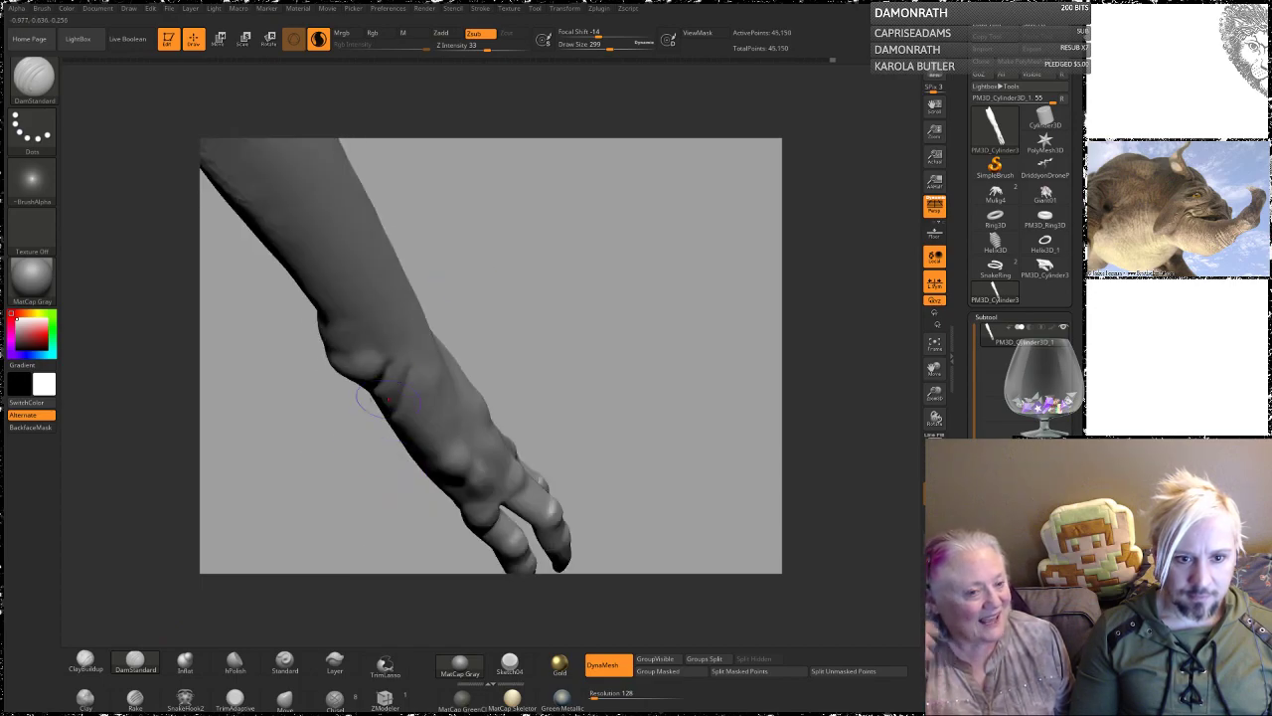
Step: Carve creases around the wrist with the DamStandard brush
drag(524, 308, 494, 284)
mouse_move(522, 193)
ctrl+mouse_down()
mouse_move(547, 213)
mouse_move(446, 254)
ctrl+mouse_up()
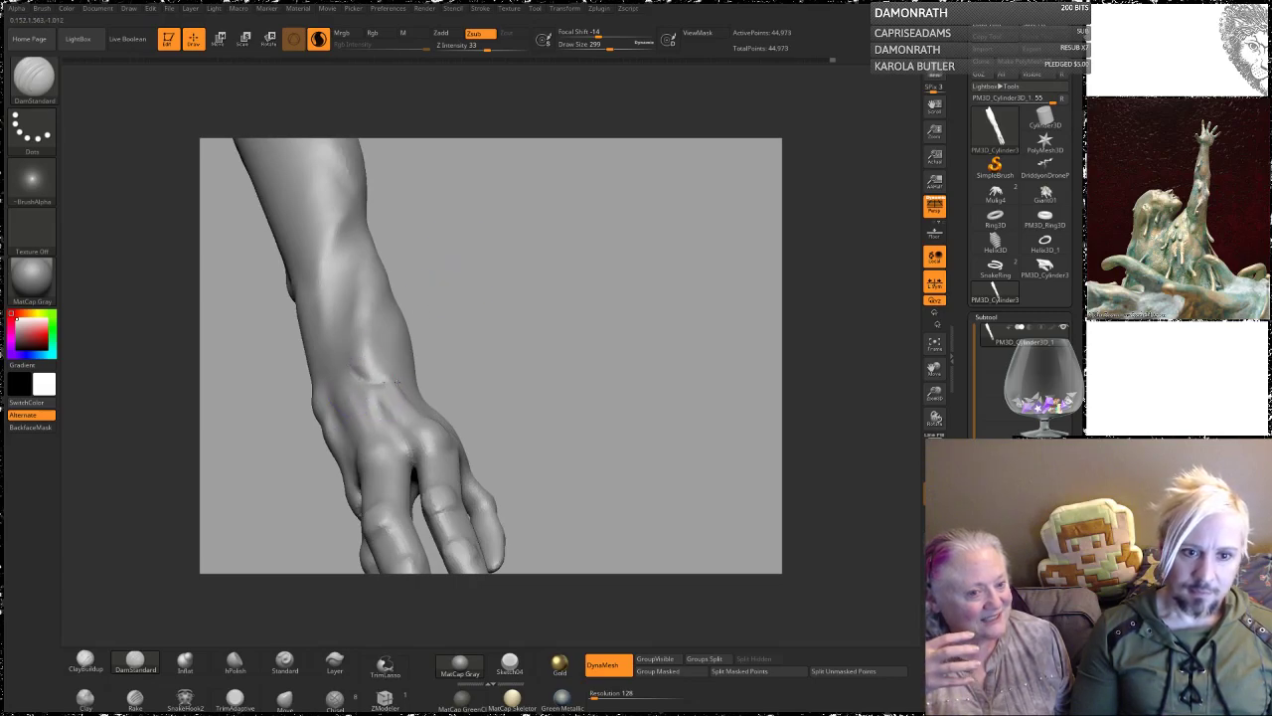
drag(465, 296, 408, 374)
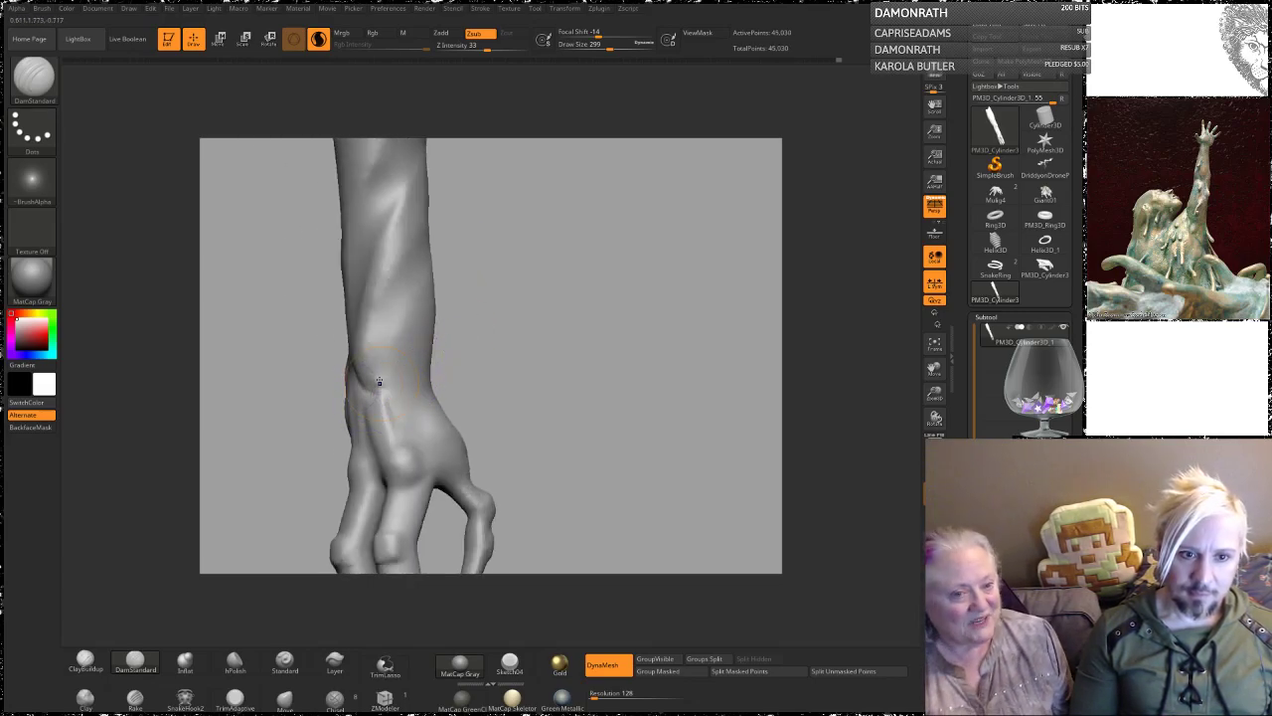
key(shift)
Step: Soften the creases on the back of the wrist and smooth the lower forearm
mouse_move(497, 256)
alt+mouse_down()
mouse_move(495, 188)
mouse_move(517, 278)
mouse_move(467, 282)
mouse_move(506, 280)
mouse_move(487, 259)
alt+mouse_up()
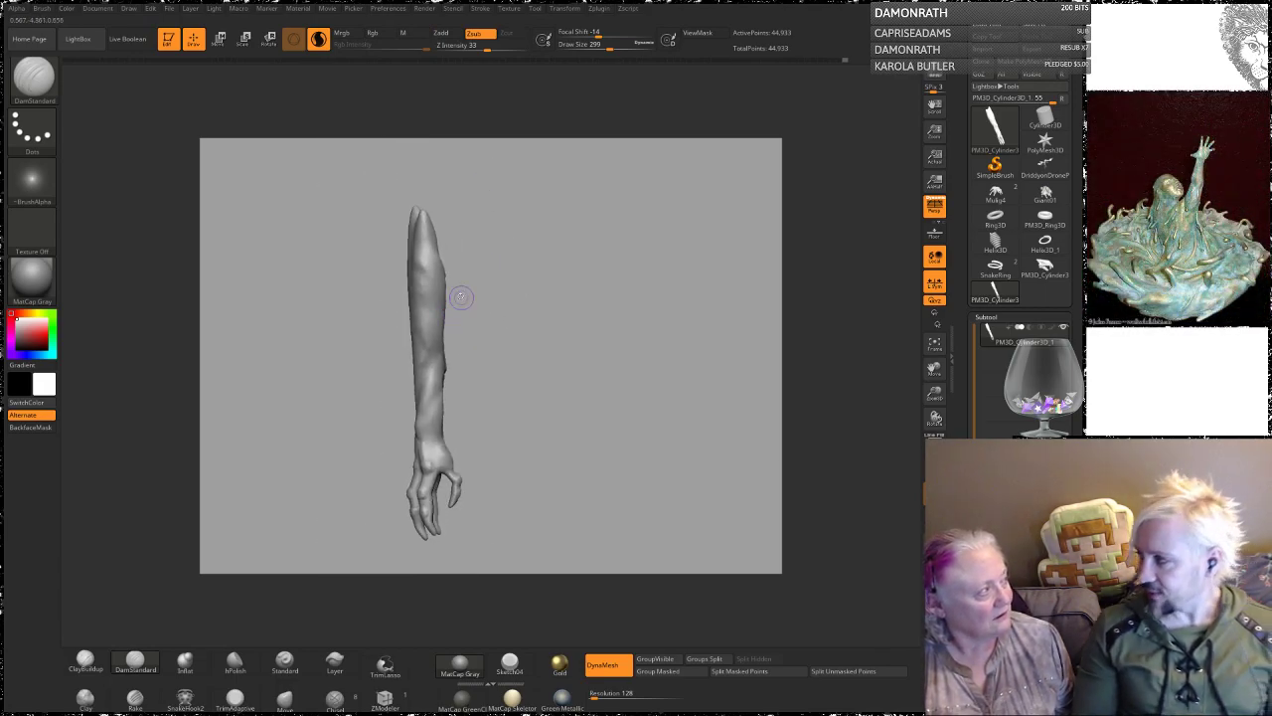
alt+drag(505, 317, 503, 351)
mouse_move(486, 397)
alt+mouse_down()
mouse_move(507, 431)
mouse_move(484, 344)
alt+mouse_up()
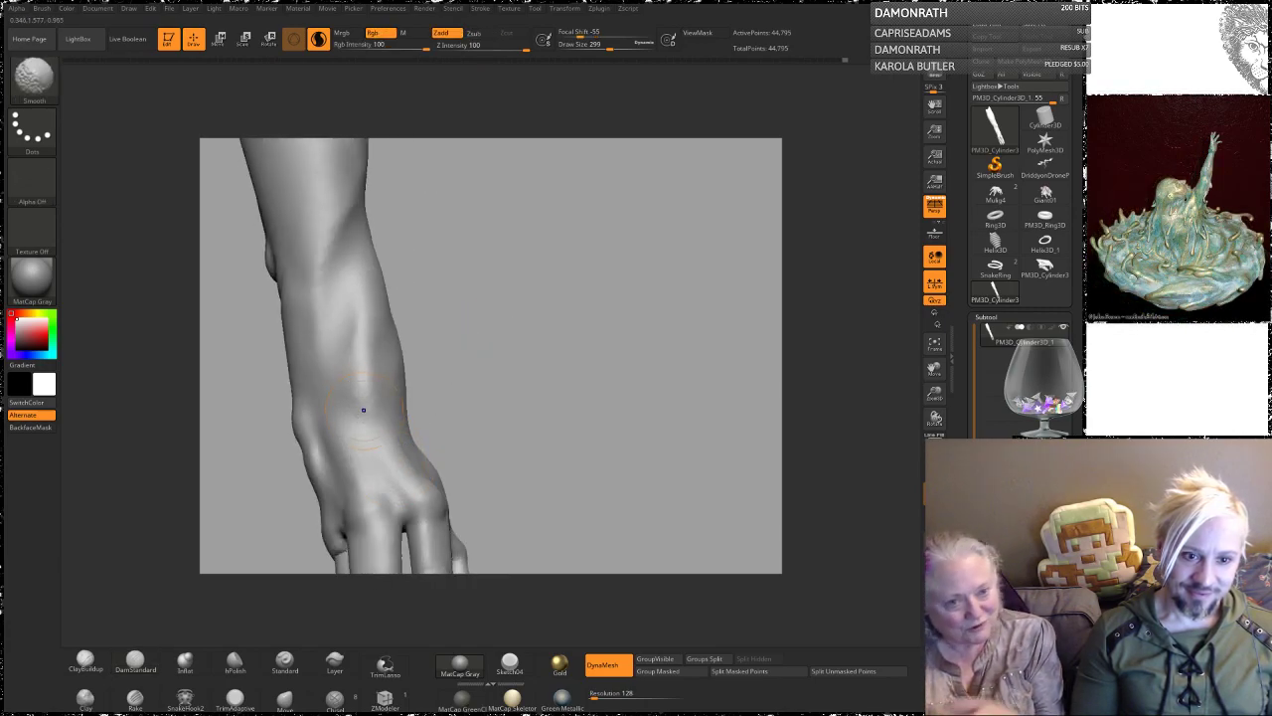
mouse_move(372, 377)
shift+mouse_down()
mouse_move(384, 395)
mouse_move(385, 375)
mouse_move(364, 381)
mouse_move(372, 336)
shift+mouse_up()
shift+drag(367, 429, 371, 374)
mouse_move(500, 321)
mouse_down()
mouse_move(467, 346)
mouse_move(465, 306)
mouse_up()
mouse_move(486, 364)
alt+mouse_down()
mouse_move(420, 190)
mouse_move(479, 351)
alt+mouse_up()
Step: Switch to the SnakeRing tool and add the sculpted arm to it as a subtool
click(995, 266)
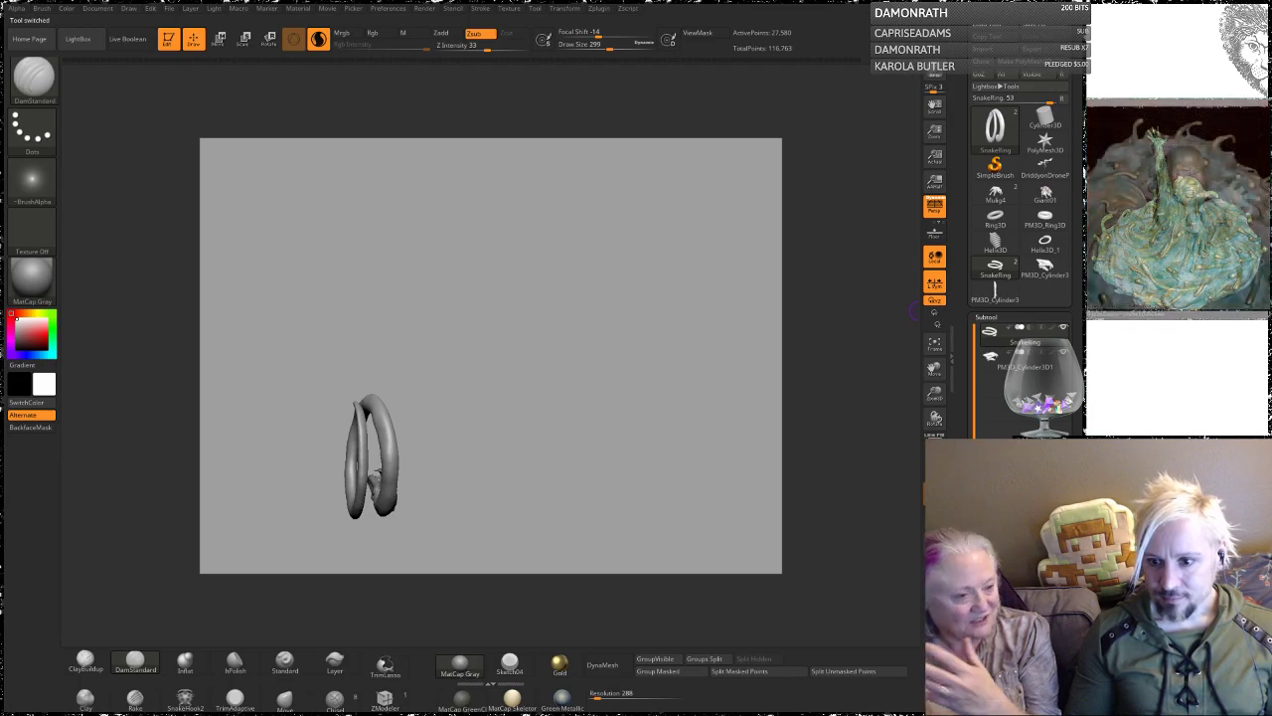
click(1046, 608)
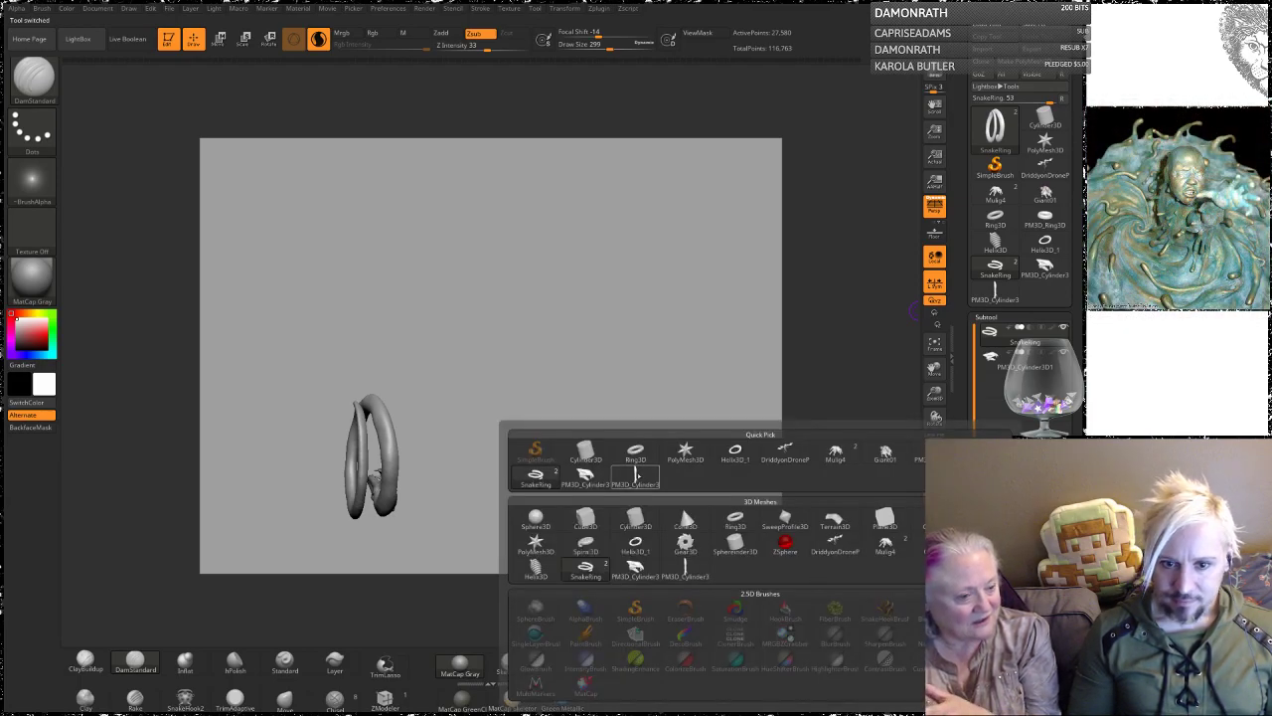
click(639, 477)
drag(469, 397, 600, 364)
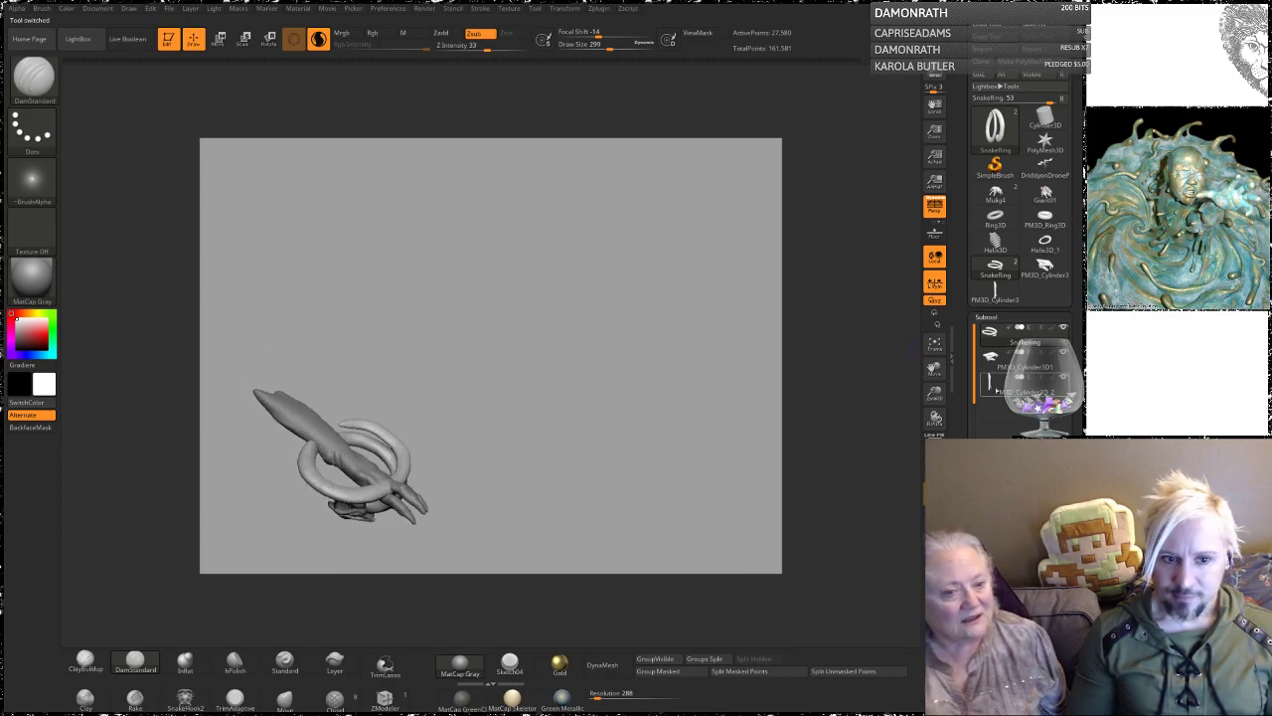
Step: Select the arm subtool, scale it down, and rotate and move it upright among the snake's coils
click(998, 390)
key(w)
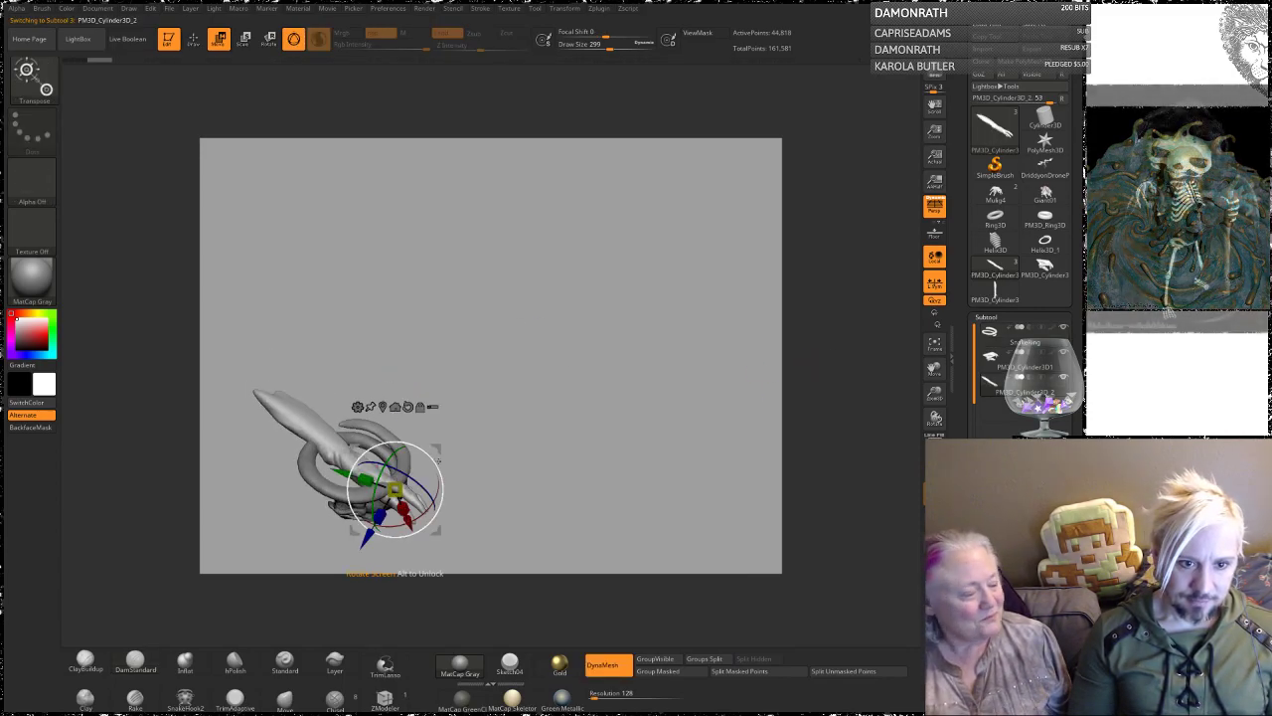
drag(487, 429, 504, 348)
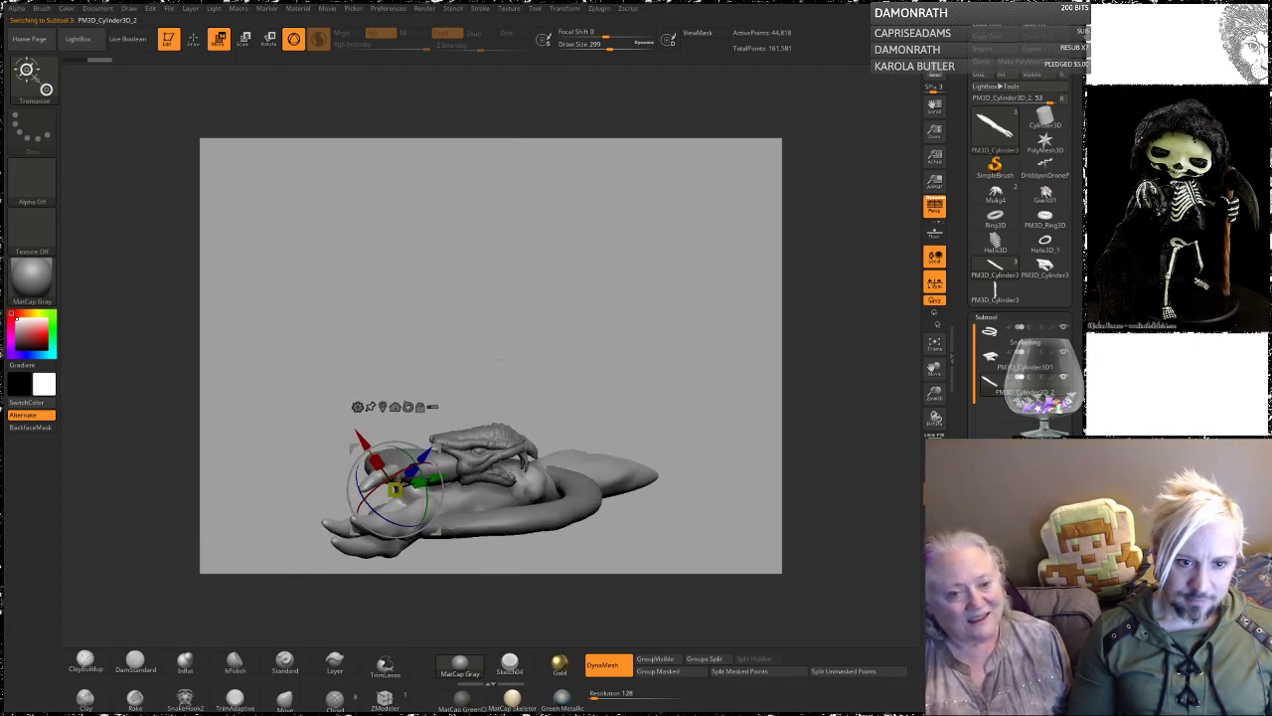
drag(428, 480, 348, 559)
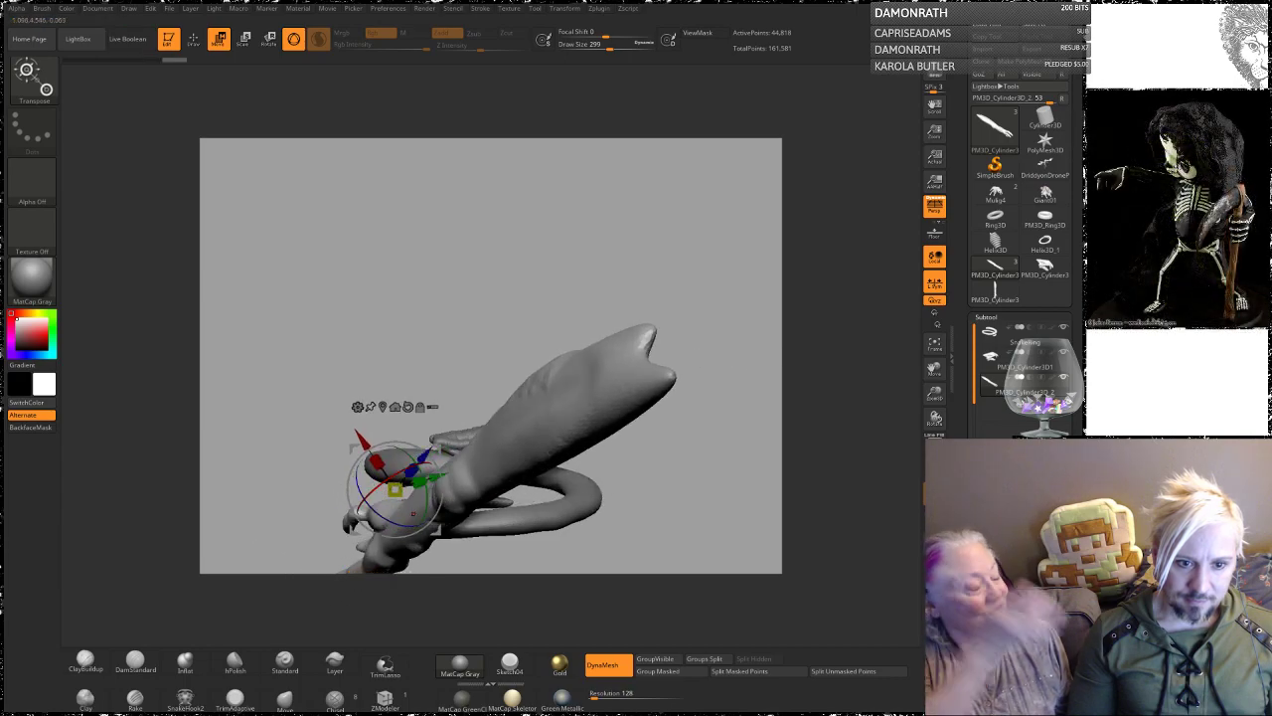
drag(428, 509, 355, 536)
mouse_move(482, 322)
mouse_down()
mouse_move(468, 327)
mouse_move(488, 344)
mouse_up()
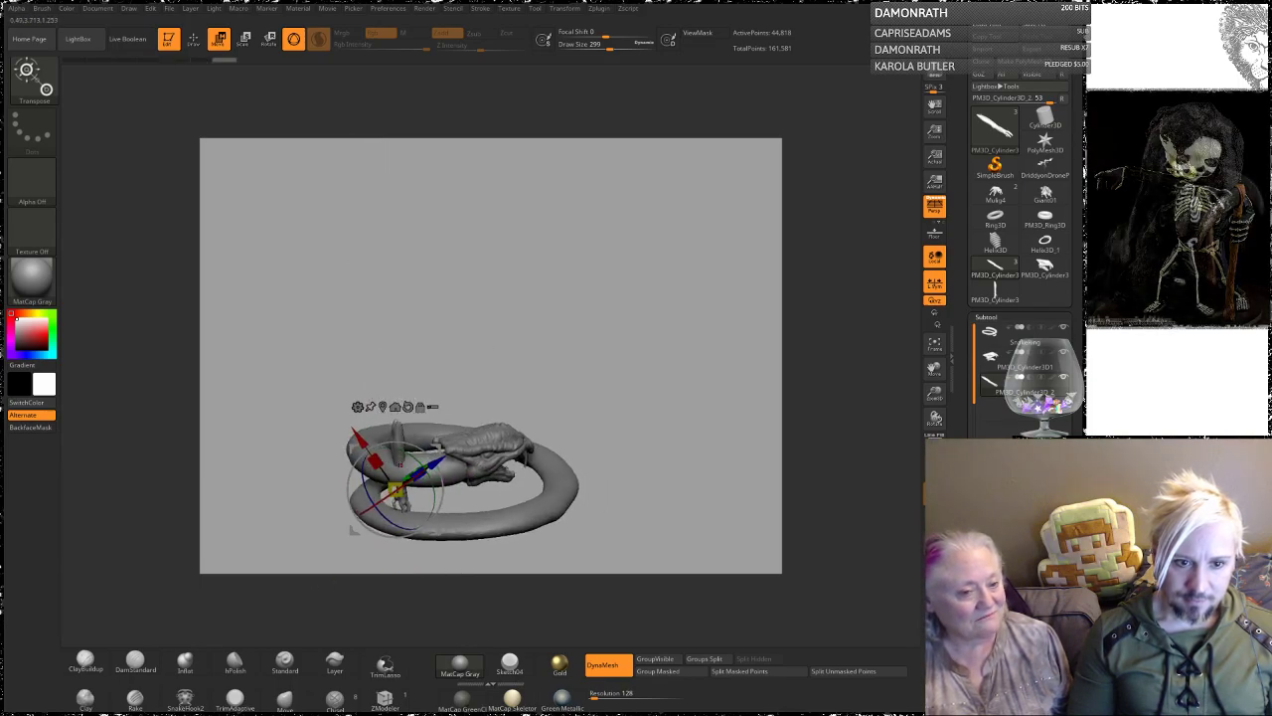
drag(359, 439, 389, 483)
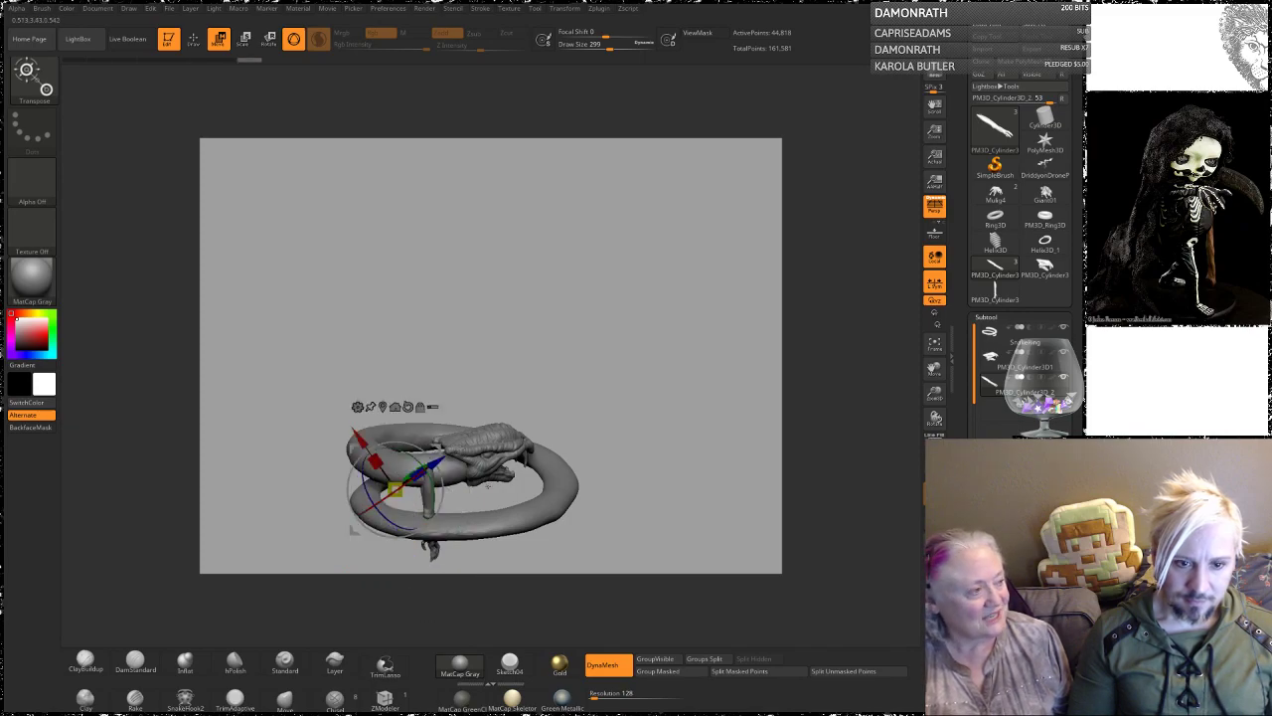
Step: Tilt the arm diagonally with the hand pointing down and move it toward the body behind the snake's head
alt+drag(570, 363, 517, 233)
drag(526, 307, 494, 359)
drag(356, 349, 304, 315)
drag(369, 212, 364, 222)
drag(355, 348, 330, 369)
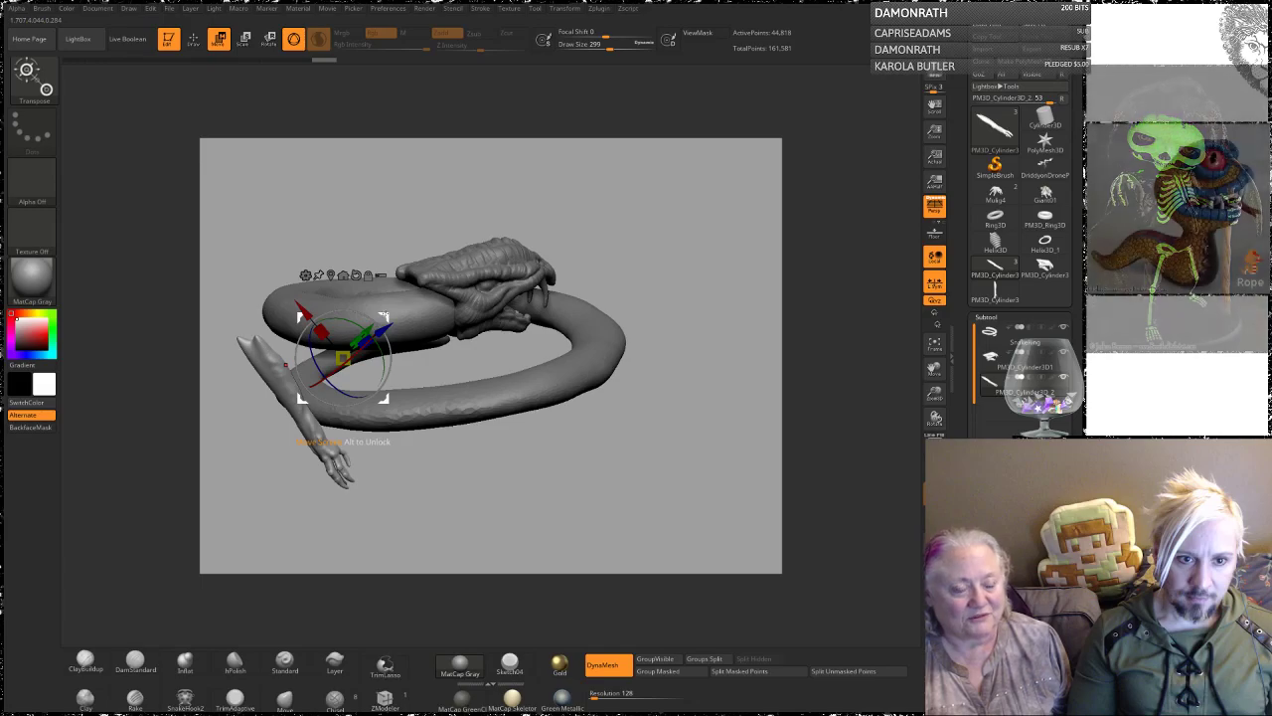
mouse_move(385, 317)
mouse_down()
mouse_move(465, 271)
mouse_move(462, 296)
mouse_up()
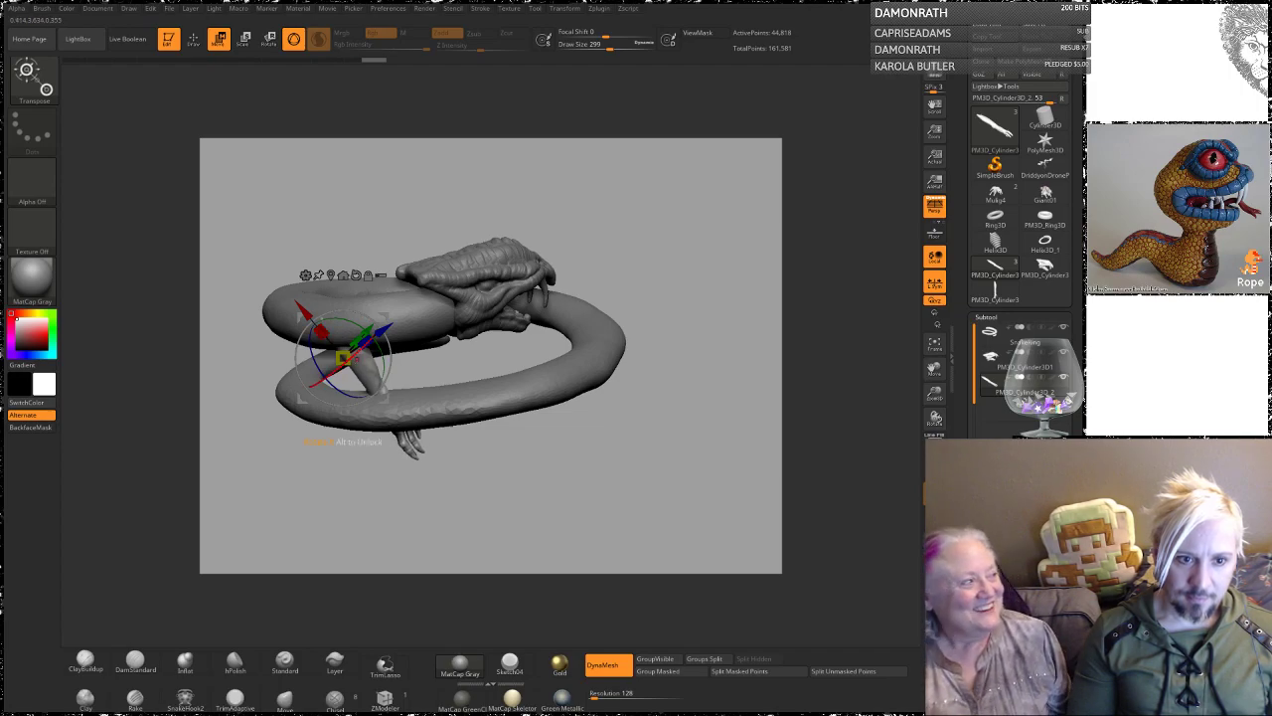
drag(343, 358, 340, 360)
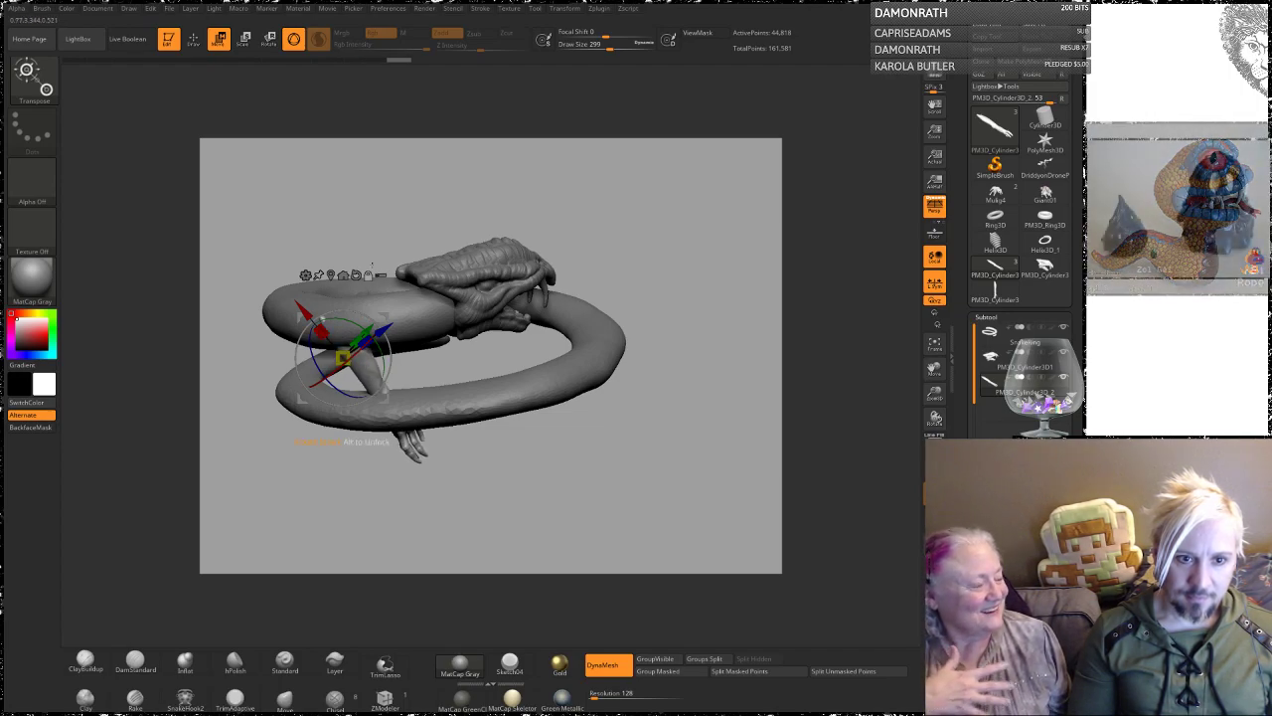
Step: Shift the arm onto the outer side of the upper coil behind the head and refine its rotation
drag(428, 165, 403, 242)
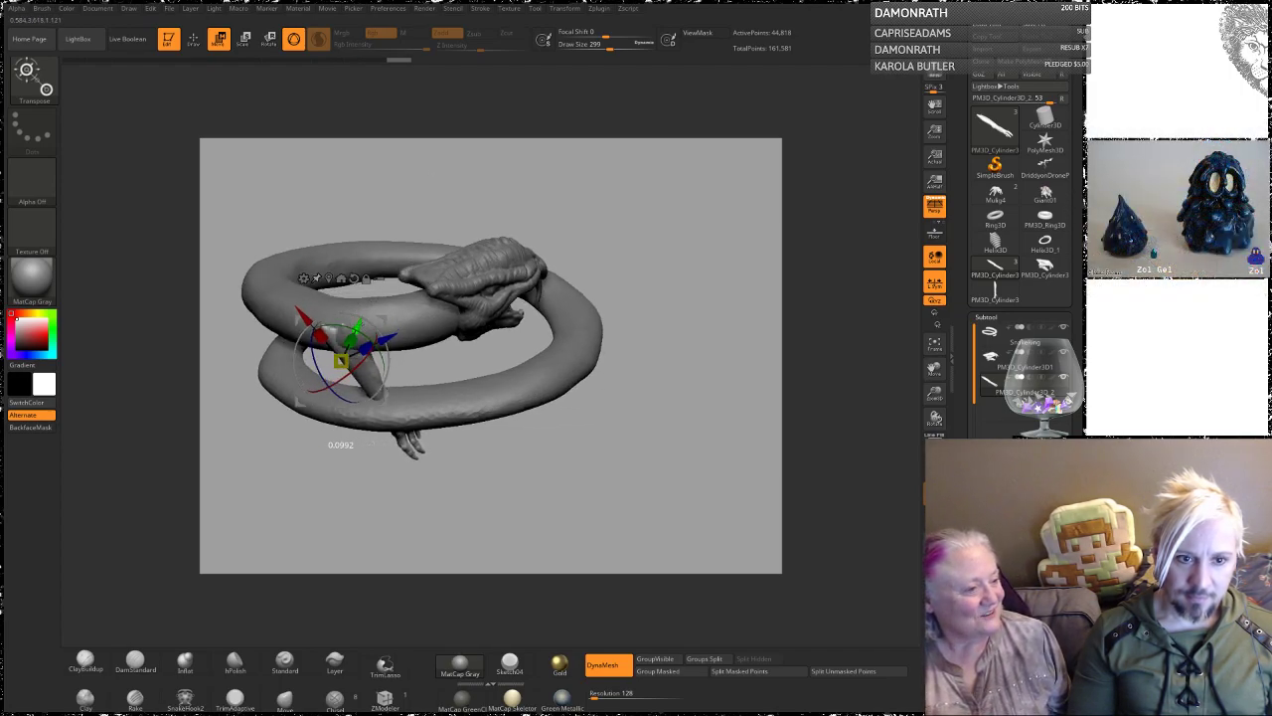
drag(333, 388, 321, 376)
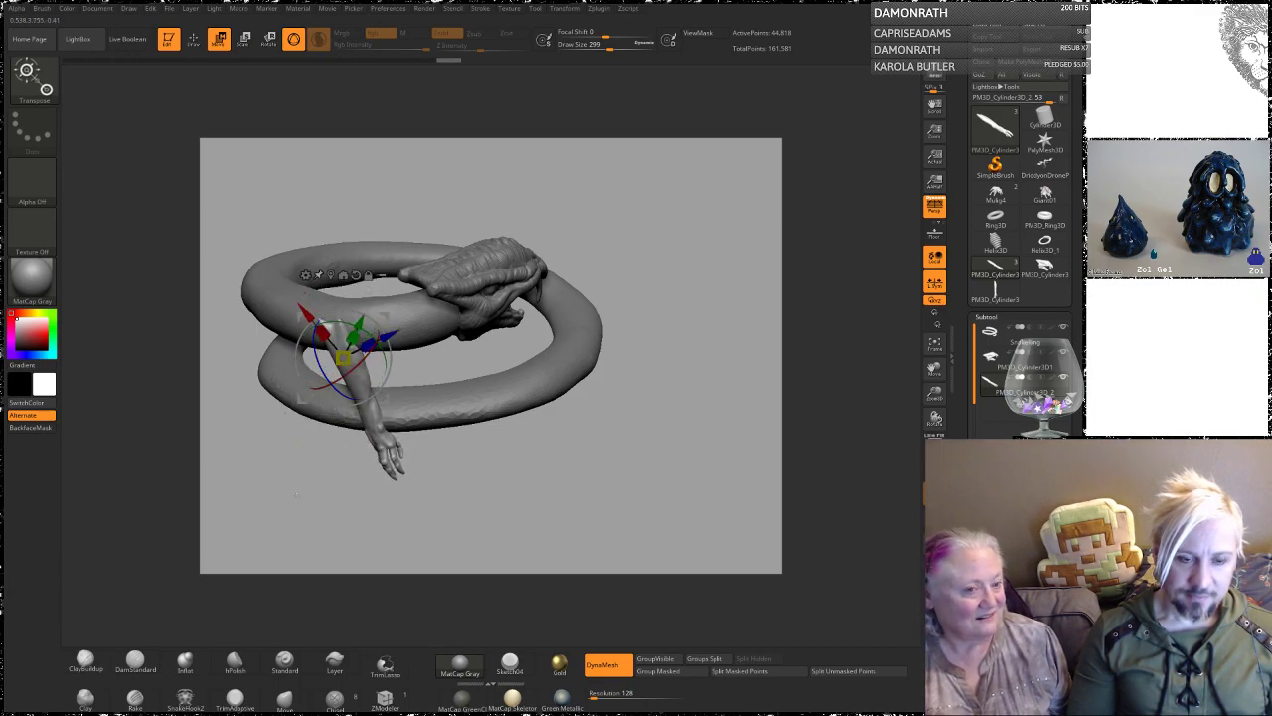
alt+drag(295, 495, 291, 561)
drag(385, 403, 404, 394)
drag(573, 262, 600, 312)
mouse_move(632, 261)
alt+mouse_down()
mouse_move(611, 221)
mouse_move(630, 224)
mouse_move(599, 211)
alt+mouse_up()
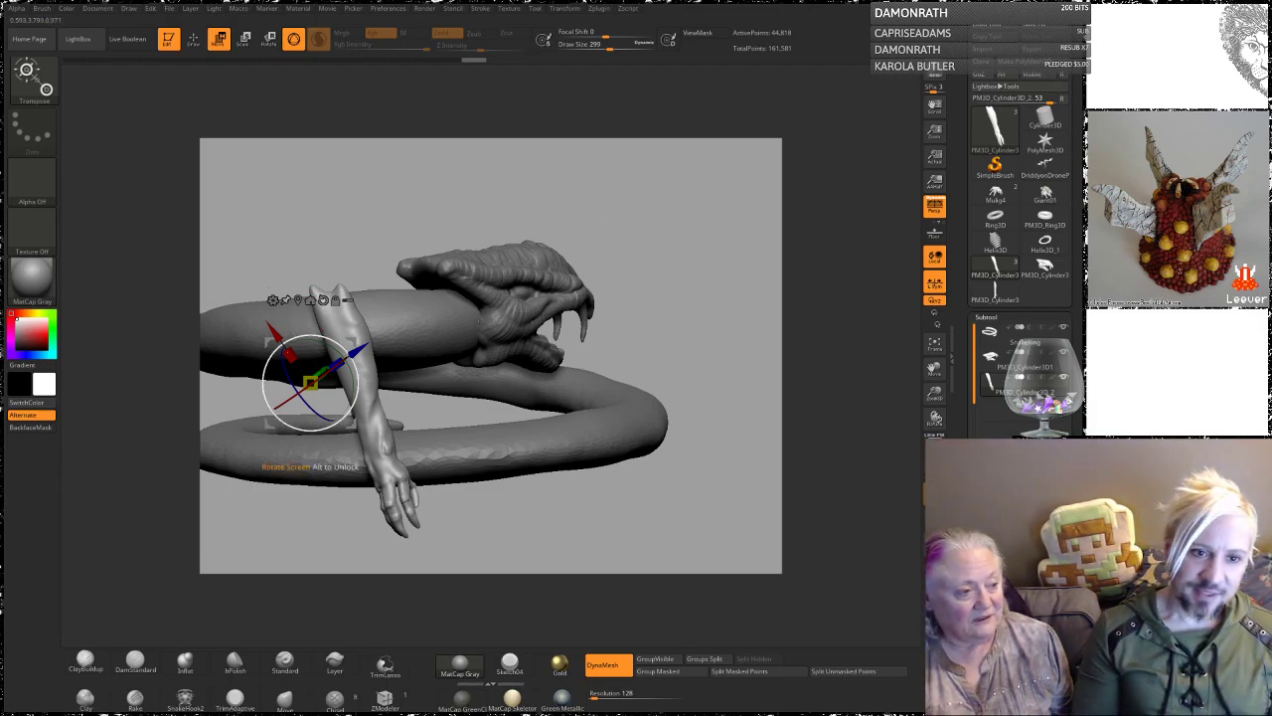
Step: Mask the upper arm down to the elbow and soften the mask's edge
ctrl+drag(260, 248, 426, 402)
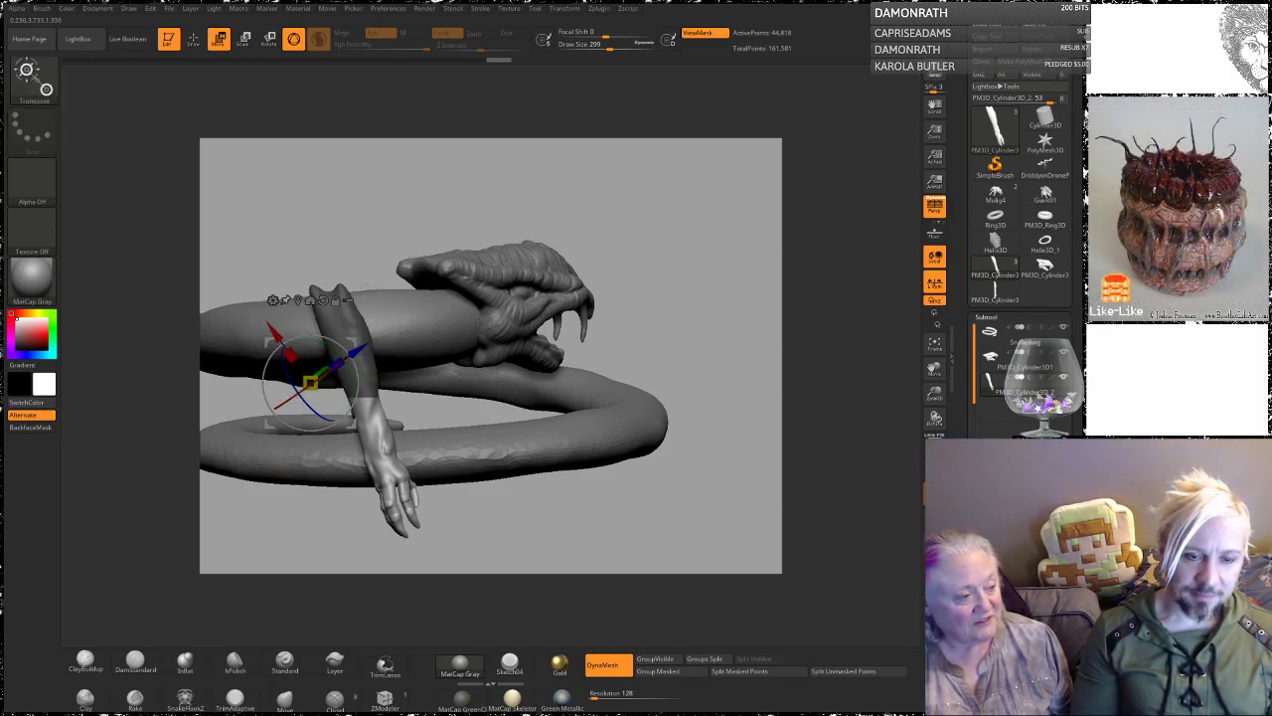
ctrl+click(372, 365)
ctrl+click(371, 365)
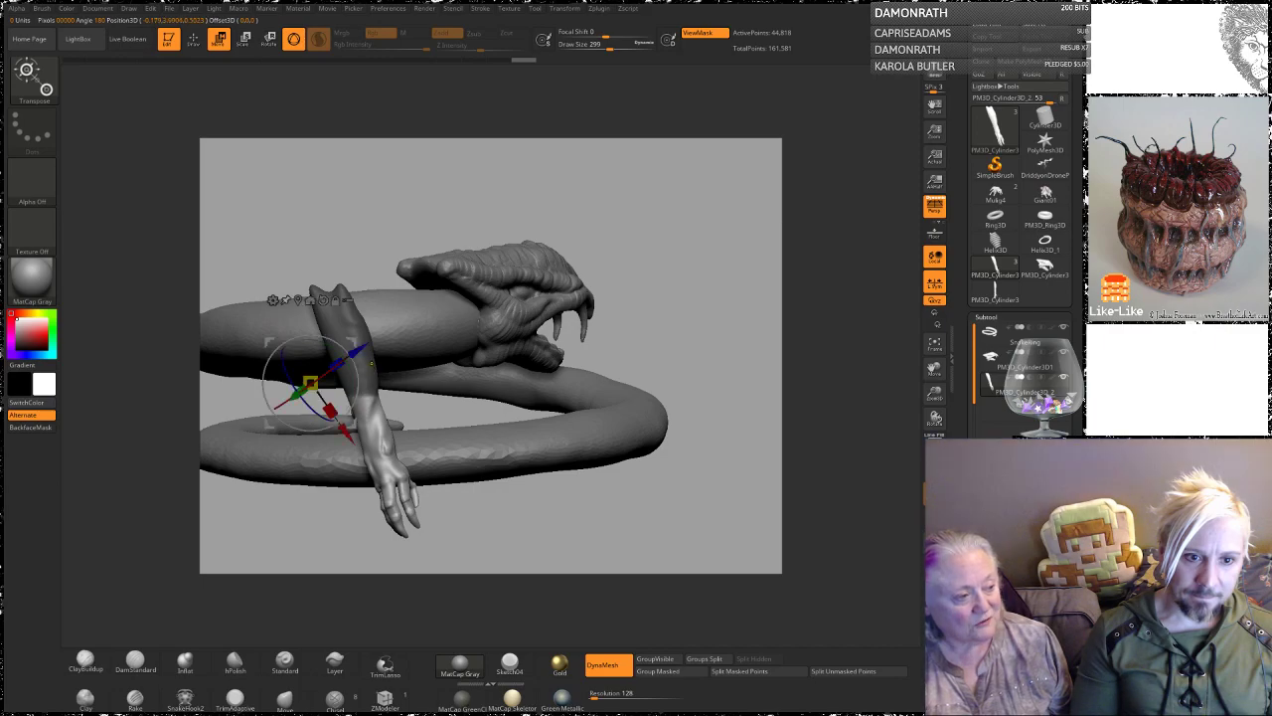
alt+drag(352, 423, 400, 439)
ctrl+click(390, 437)
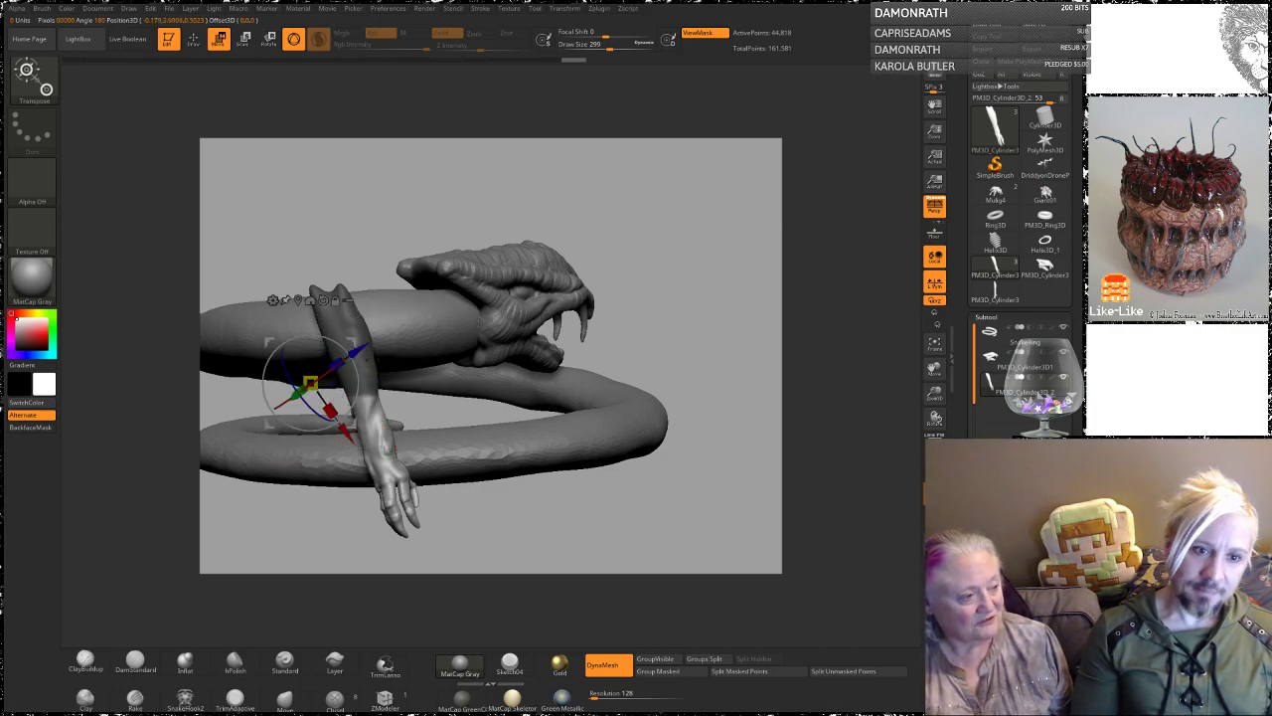
alt+drag(352, 343, 398, 358)
ctrl+click(380, 403)
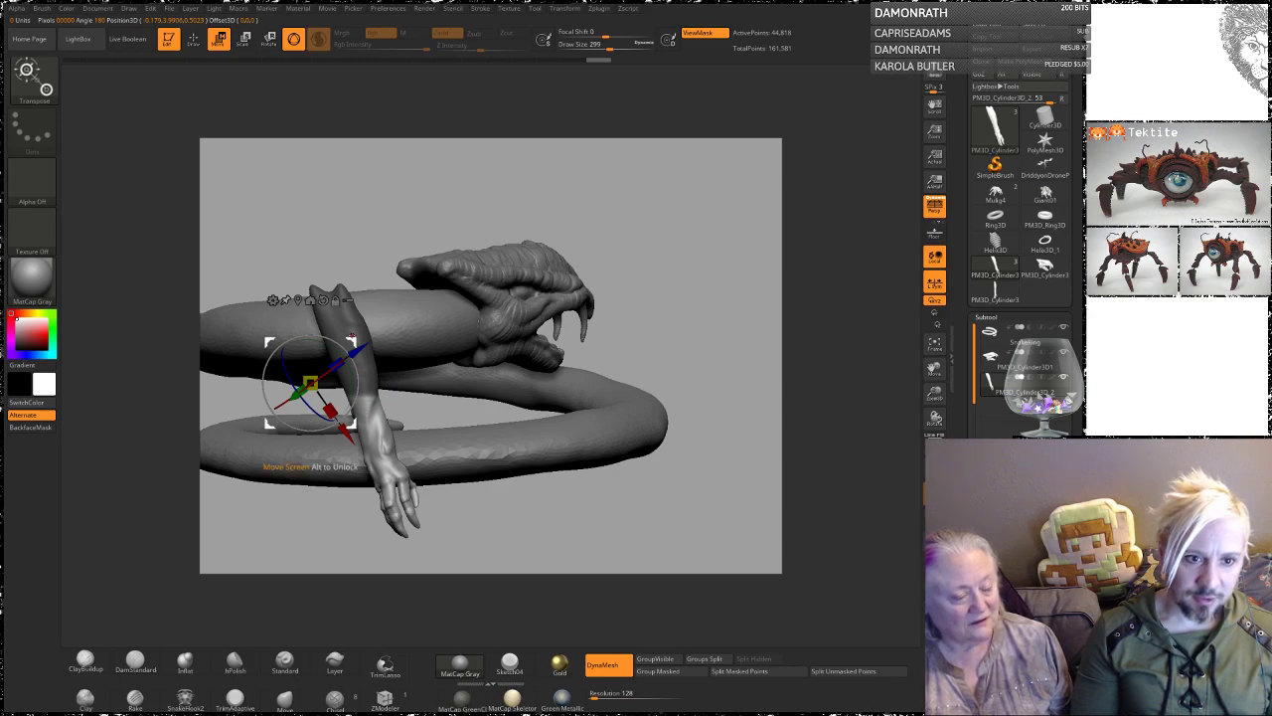
Step: Bend the unmasked forearm forward at the elbow and shift it so the hand rests against the lower coil
drag(352, 338, 374, 317)
key(ctrl+z)
drag(340, 364, 320, 372)
drag(345, 431, 358, 451)
drag(363, 354, 369, 350)
drag(414, 192, 345, 142)
drag(250, 399, 352, 423)
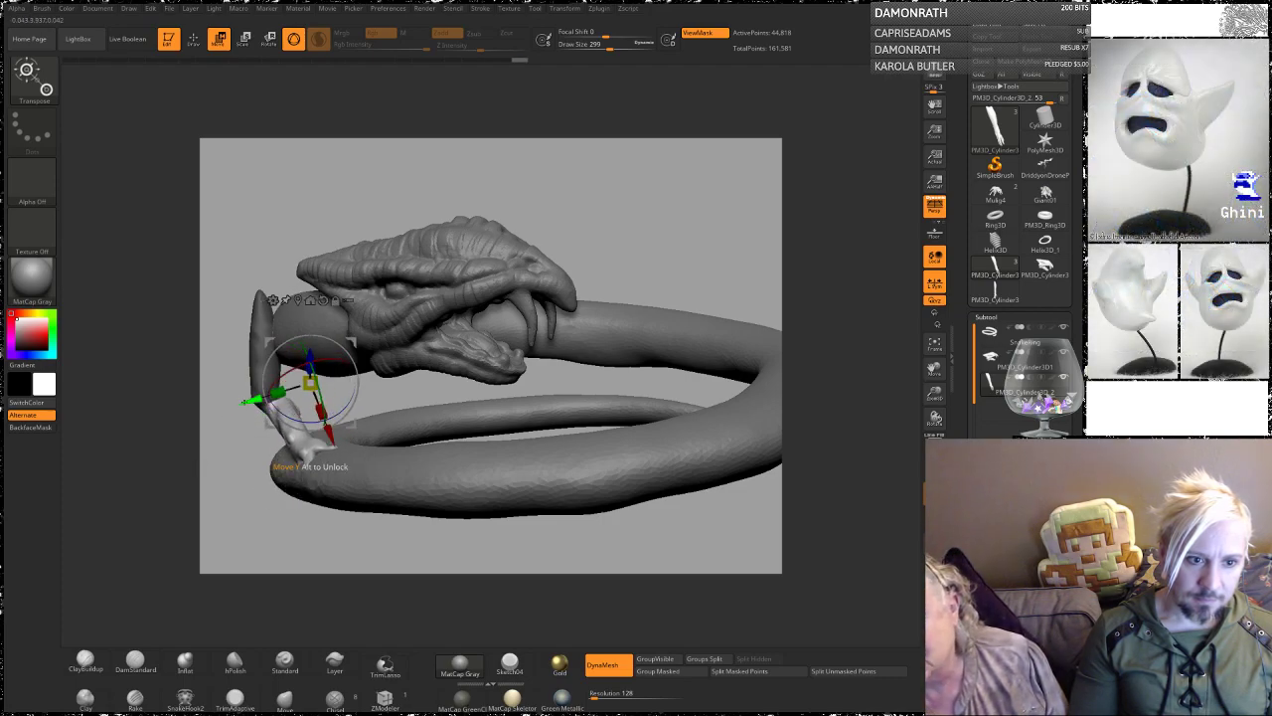
drag(250, 399, 236, 405)
Step: Clear the mask from the arm and remesh it with DynaMesh at resolution 128
ctrl+drag(243, 513, 229, 530)
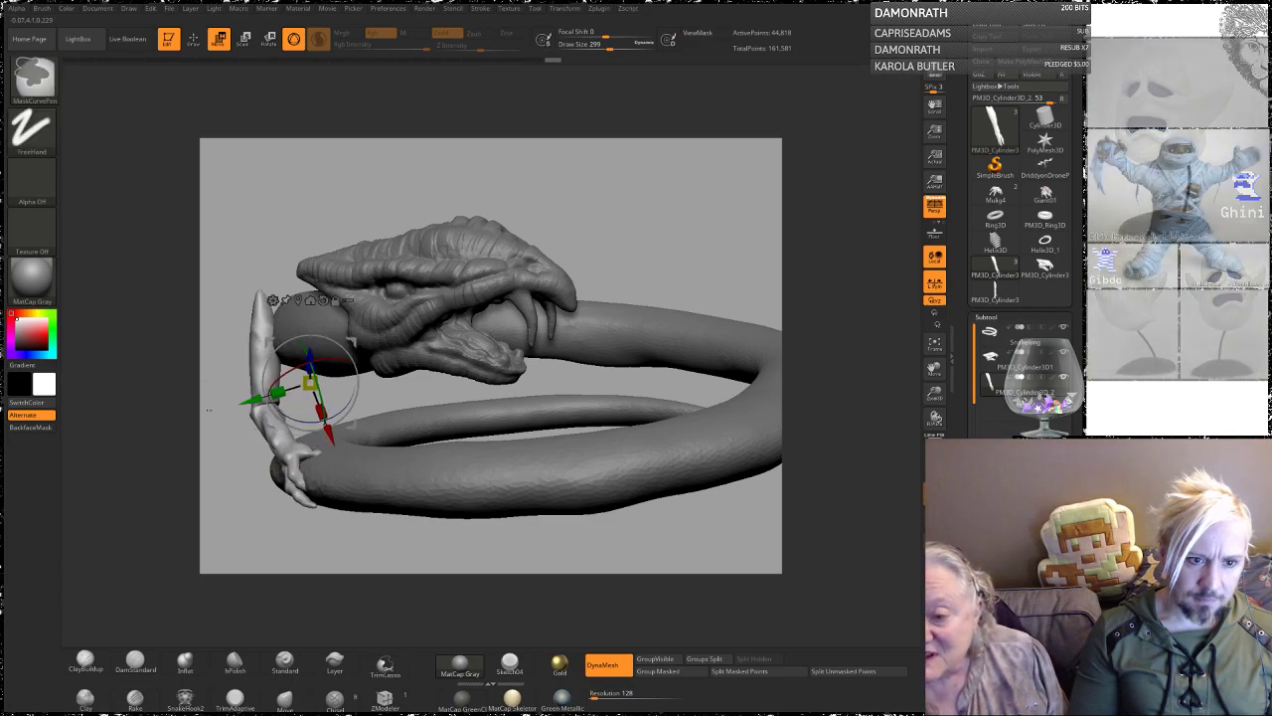
drag(205, 250, 275, 220)
mouse_move(355, 194)
mouse_down()
mouse_move(359, 205)
mouse_move(323, 177)
mouse_move(281, 172)
mouse_up()
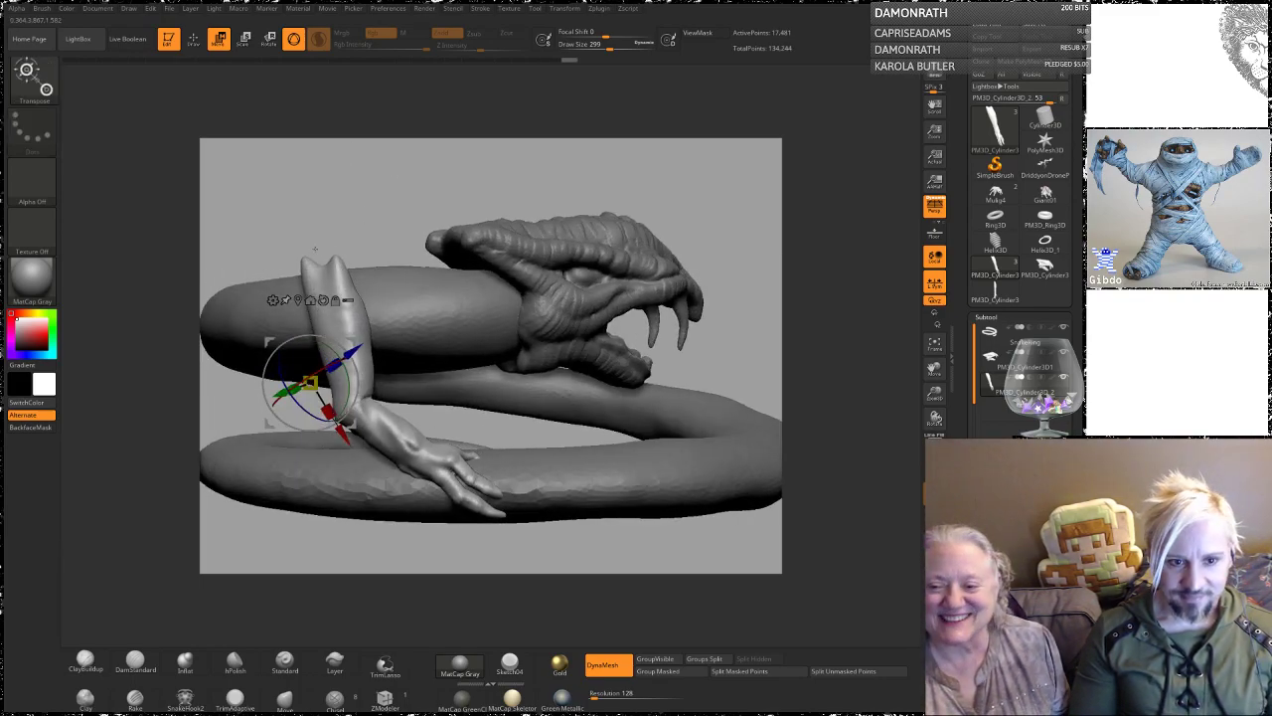
Step: Smooth the bent elbow and the arm's forked shoulder end, reducing the draw size to 158
key(q)
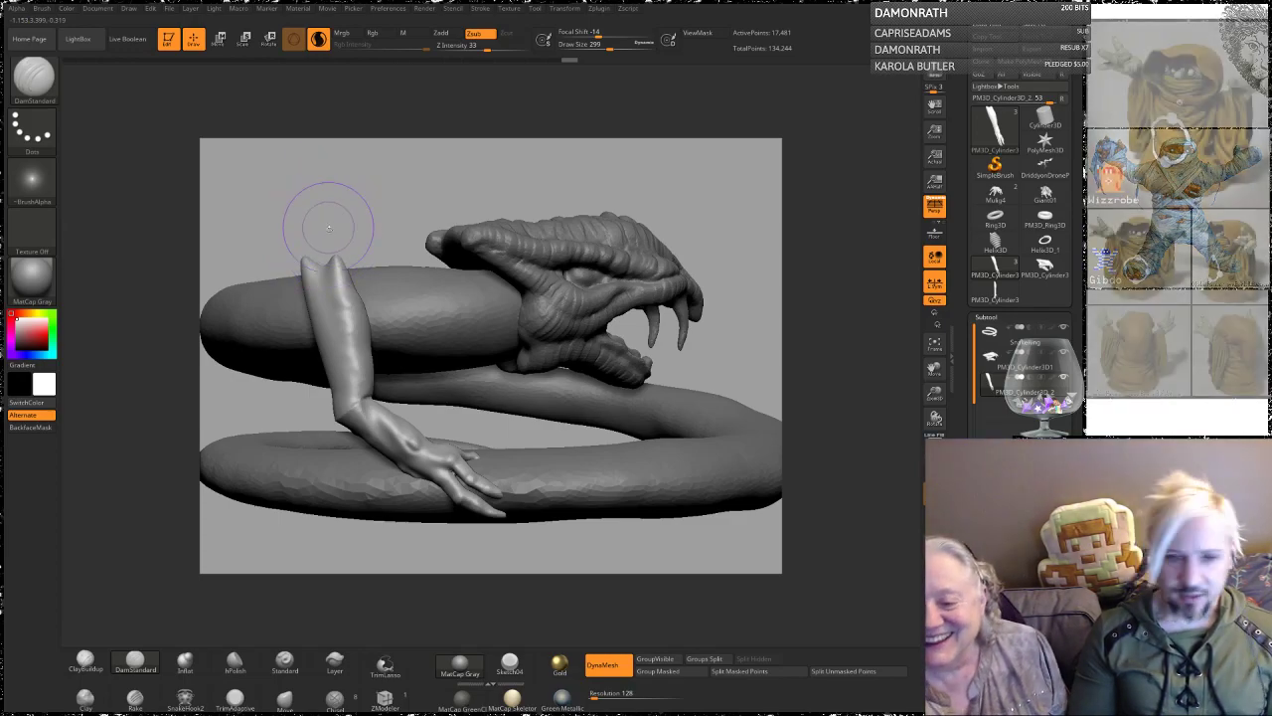
shift+drag(371, 418, 362, 392)
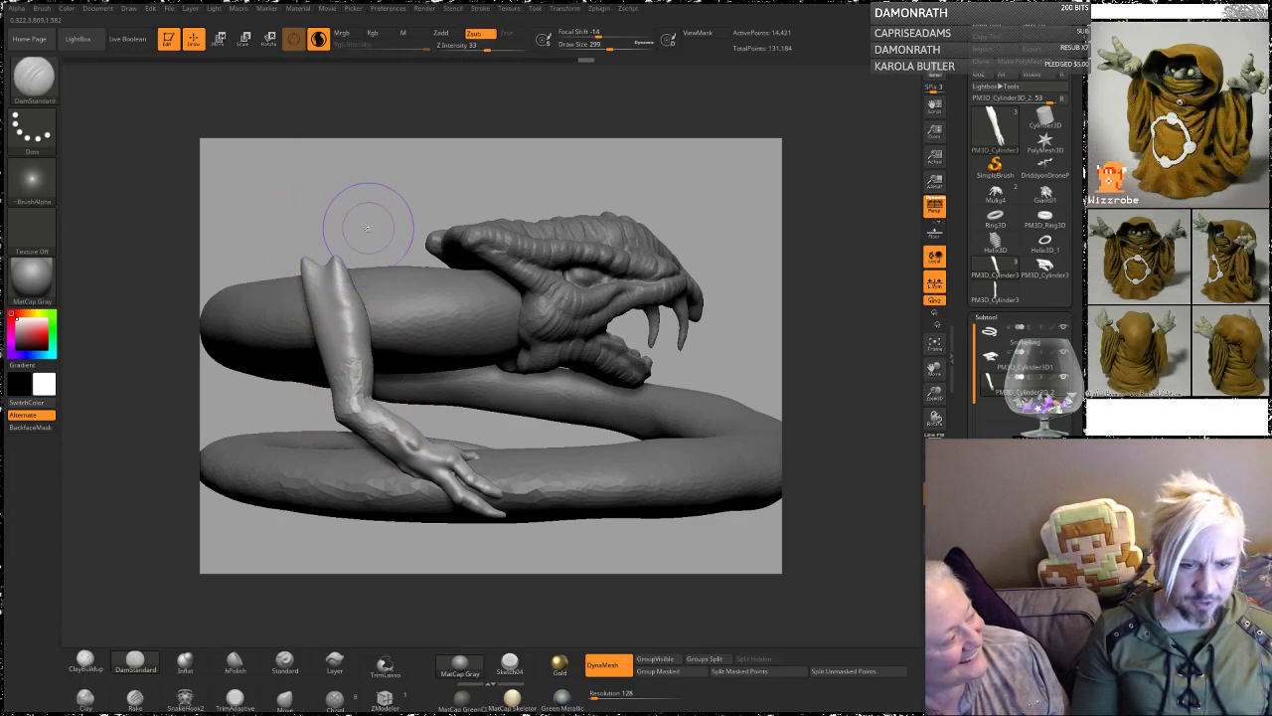
right_click(364, 268)
drag(368, 240, 355, 240)
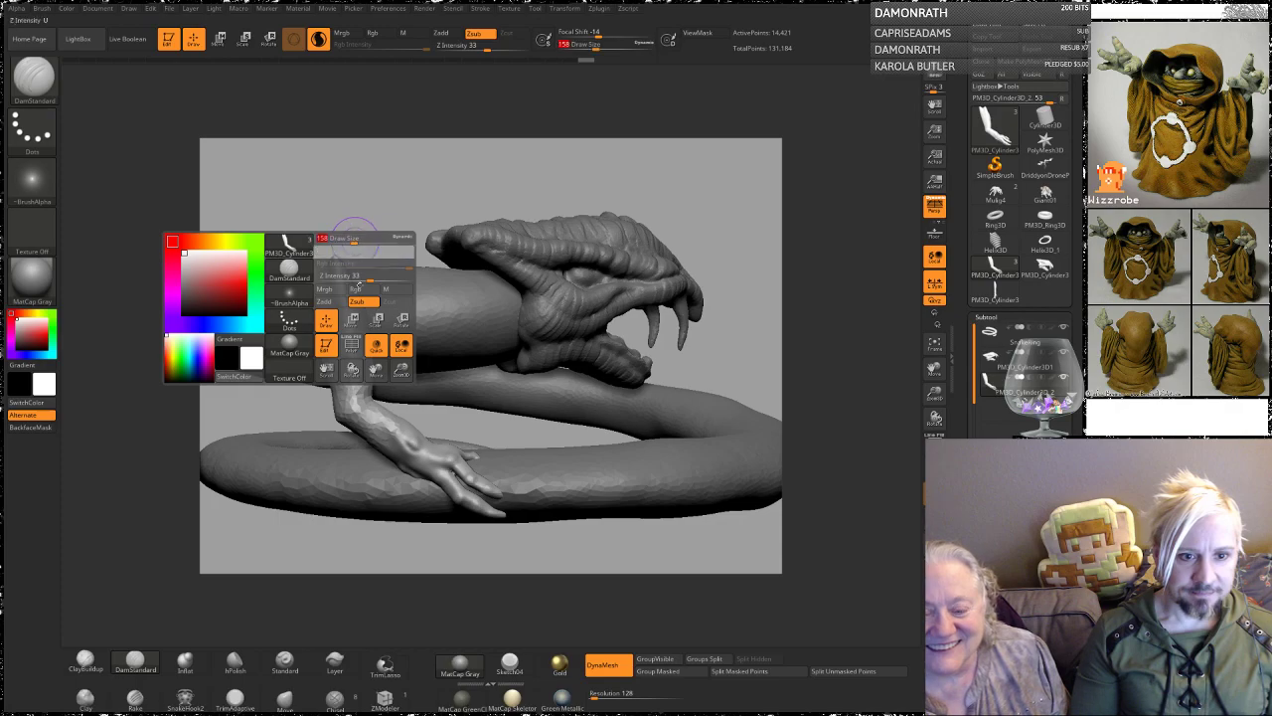
key(shift)
shift+drag(360, 395, 338, 349)
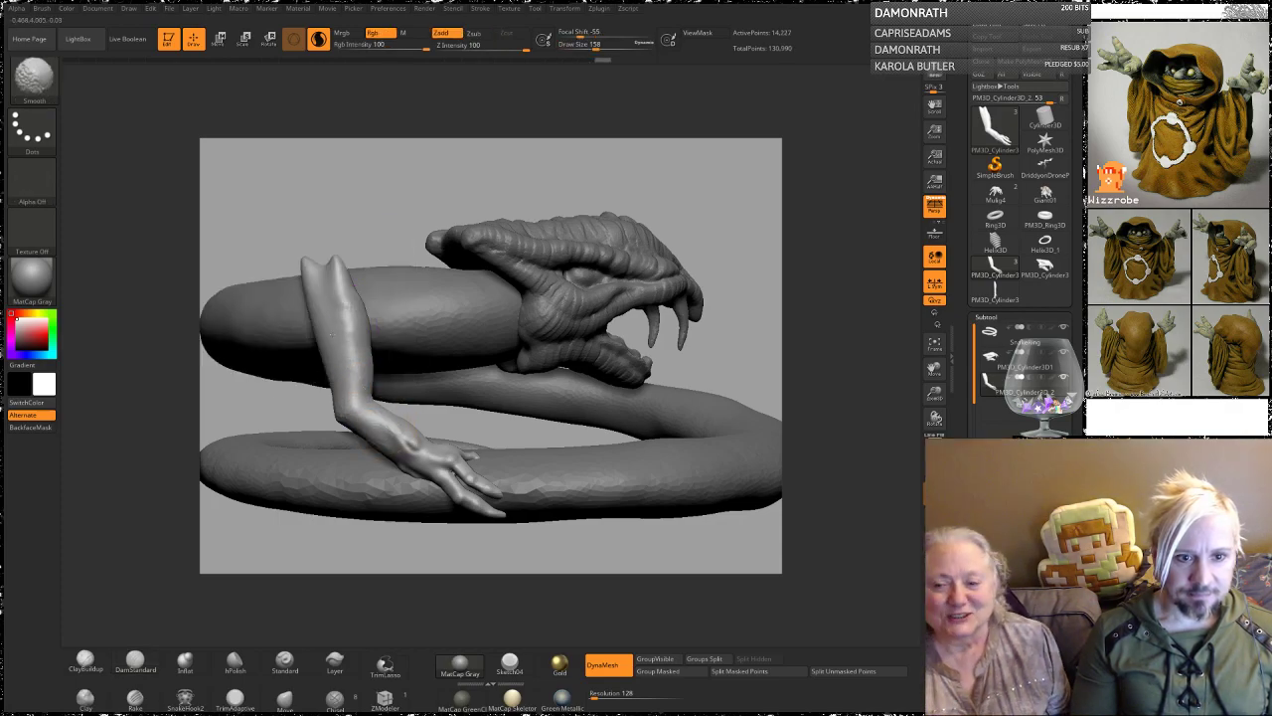
mouse_move(343, 172)
mouse_down()
mouse_move(350, 242)
mouse_move(304, 274)
mouse_move(338, 295)
mouse_up()
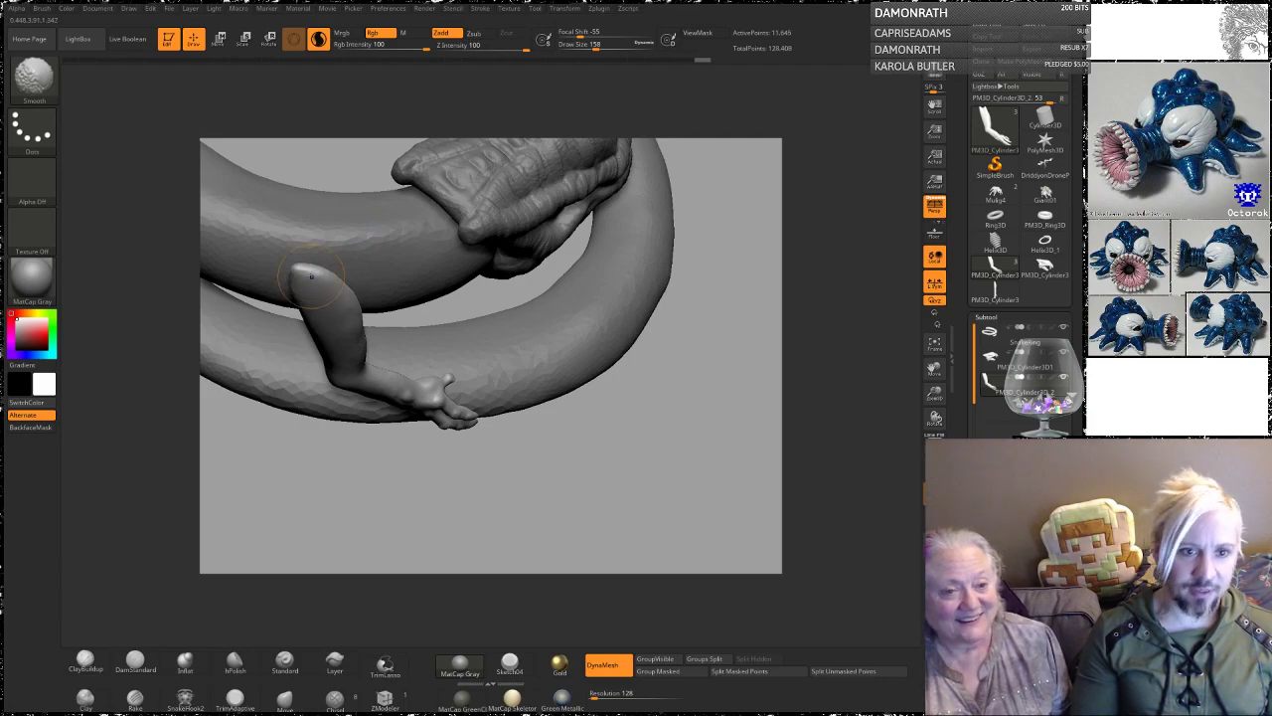
drag(355, 176, 346, 129)
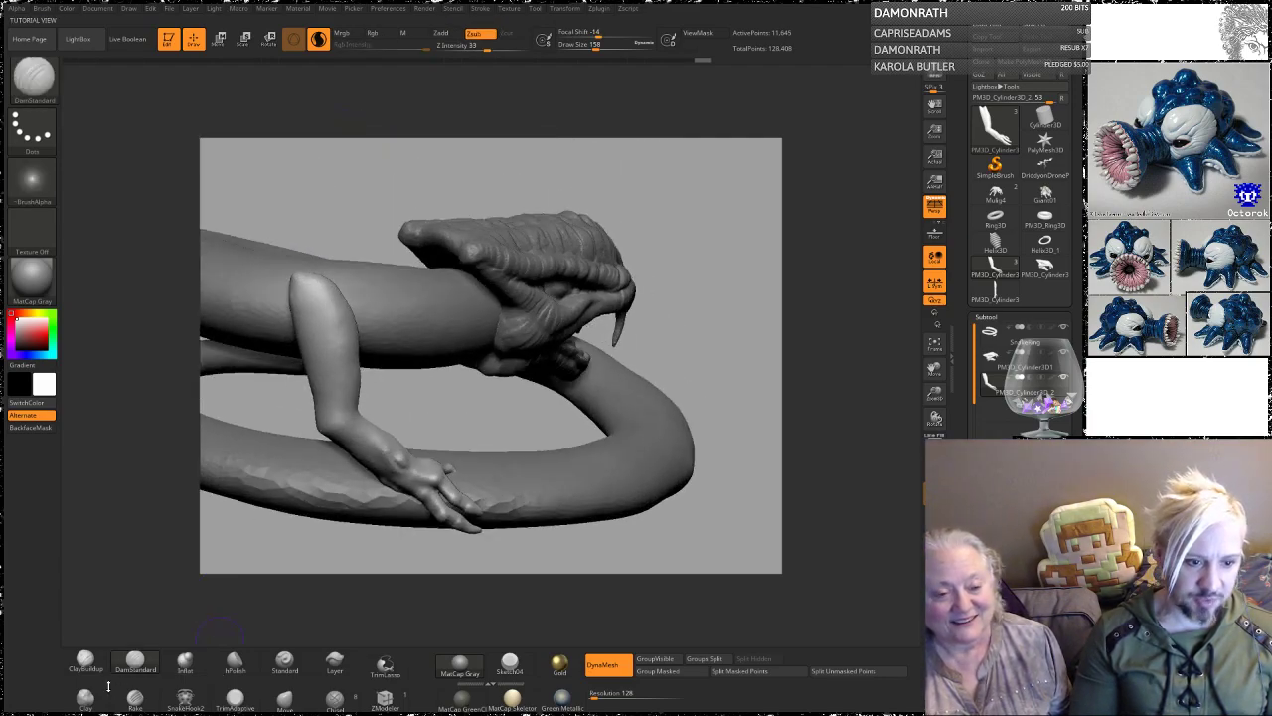
Step: Build up a rounded shoulder muscle with the ClayBuildup brush and smooth it
click(84, 657)
drag(326, 314, 330, 306)
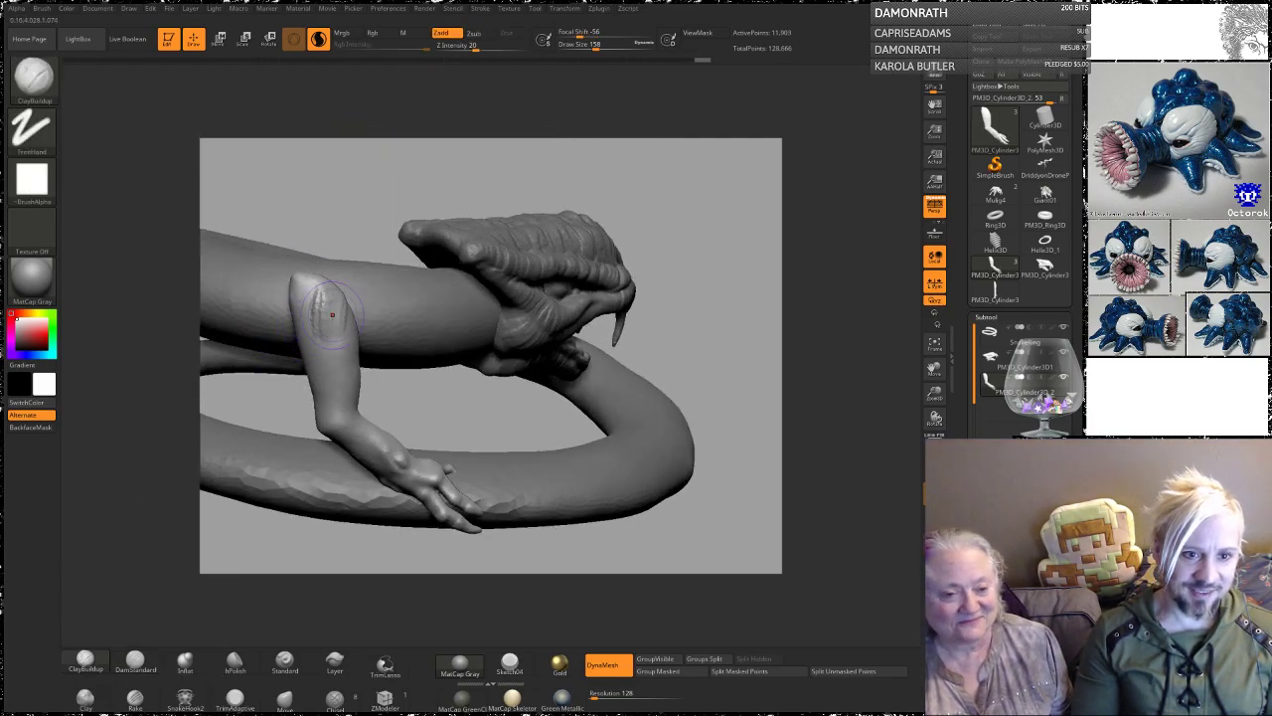
drag(333, 181, 397, 184)
mouse_move(282, 310)
mouse_down()
mouse_move(316, 336)
mouse_move(301, 287)
mouse_up()
drag(287, 177, 226, 202)
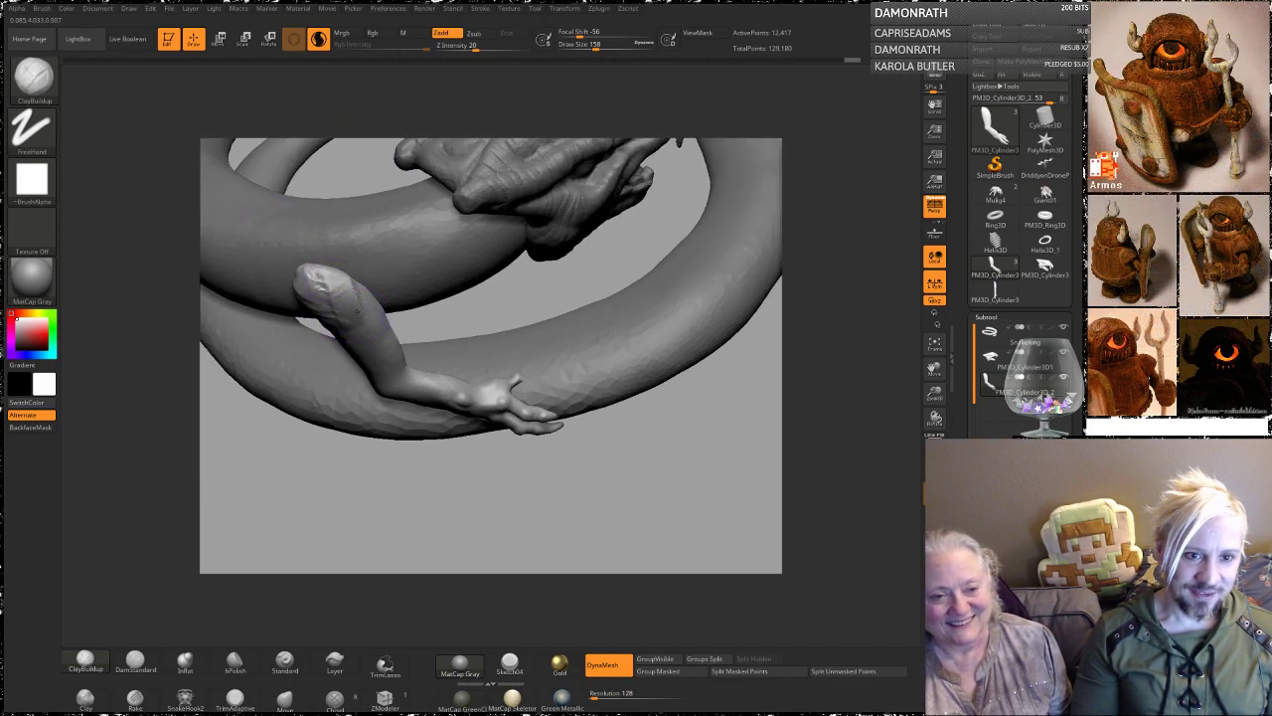
drag(339, 271, 360, 293)
drag(358, 164, 410, 173)
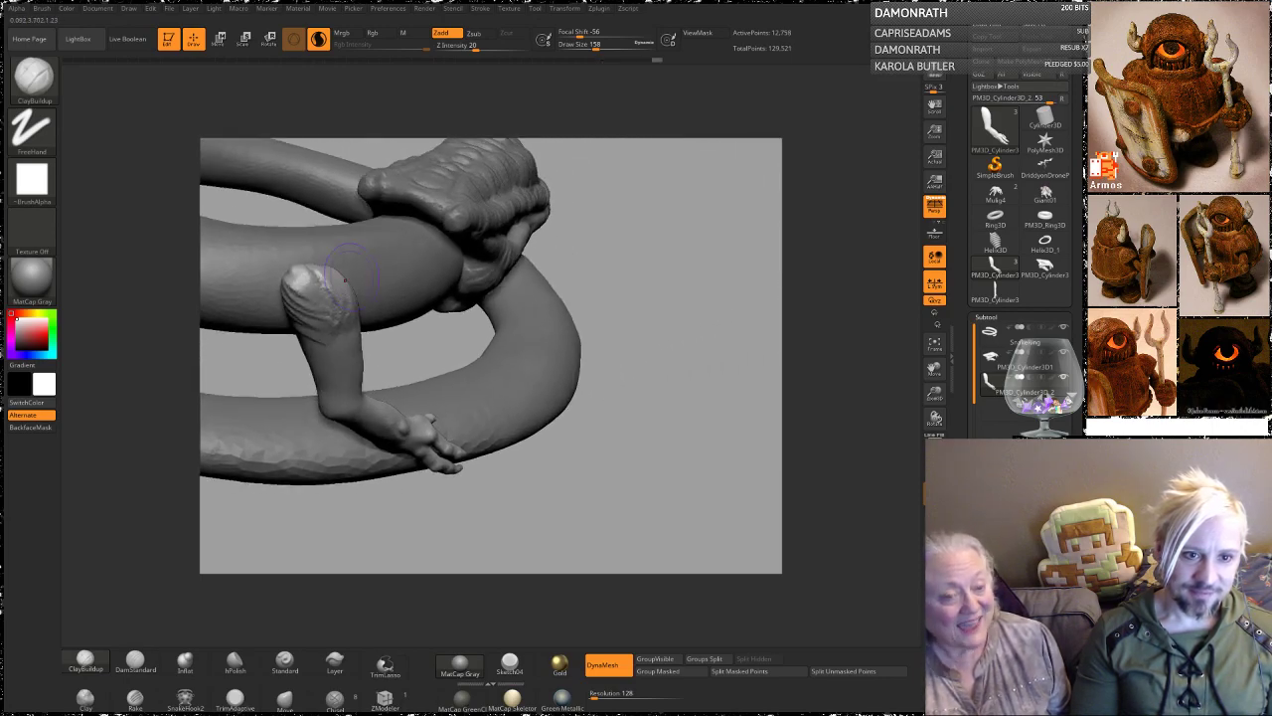
shift+drag(336, 274, 301, 298)
Step: Build up muscle along the upper arm above the elbow, using draw size 112, and smooth it
drag(619, 261, 497, 214)
drag(338, 316, 366, 373)
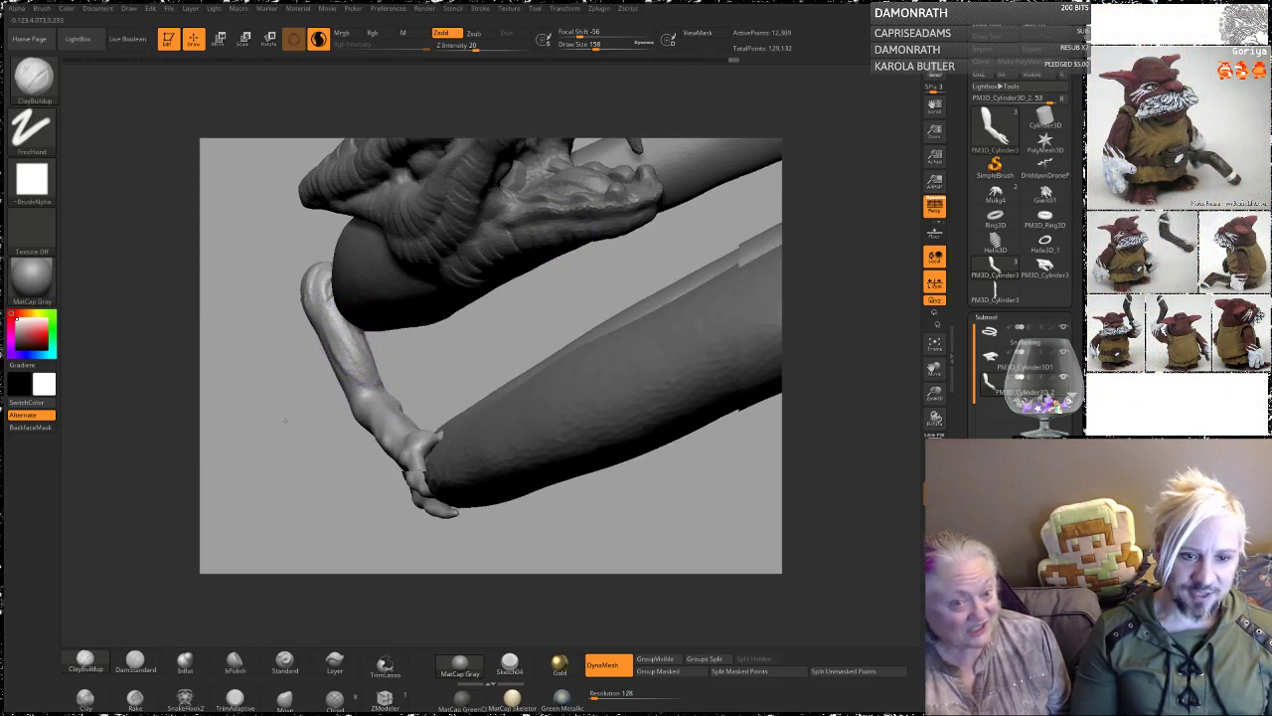
drag(282, 421, 297, 429)
alt+drag(272, 475, 296, 386)
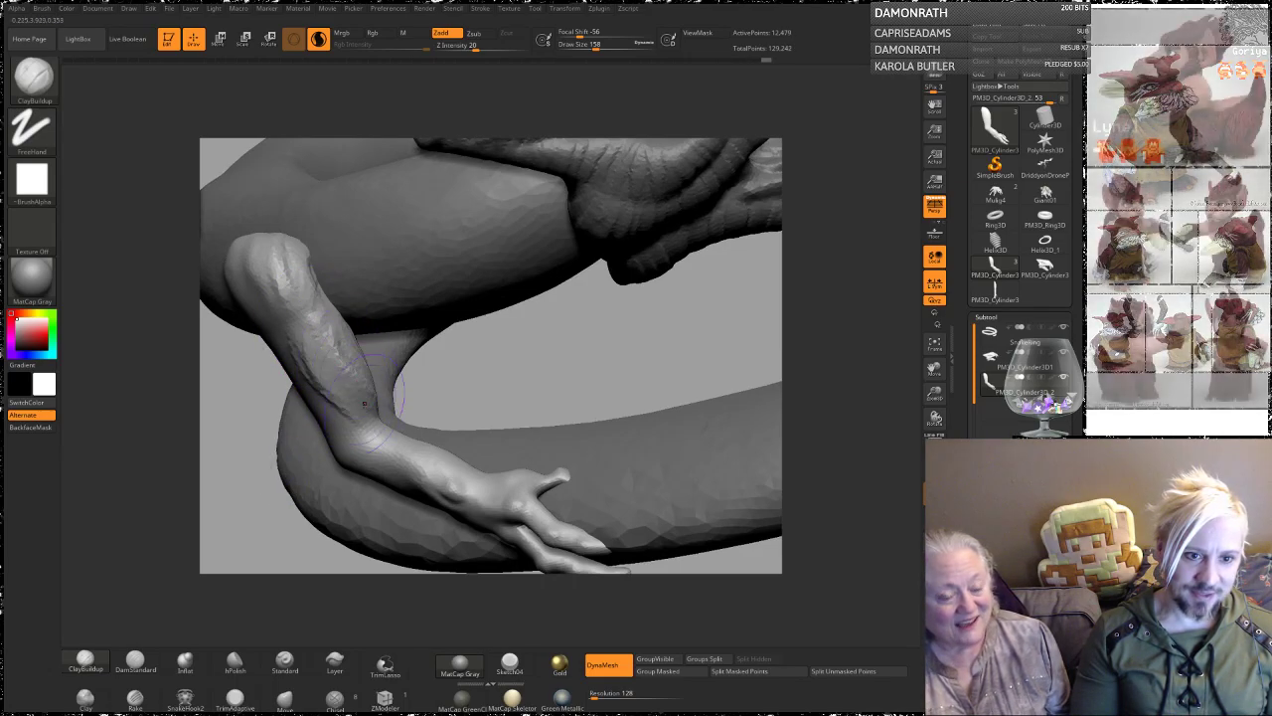
key(space)
mouse_move(344, 383)
mouse_down()
mouse_move(330, 338)
mouse_move(360, 394)
mouse_up()
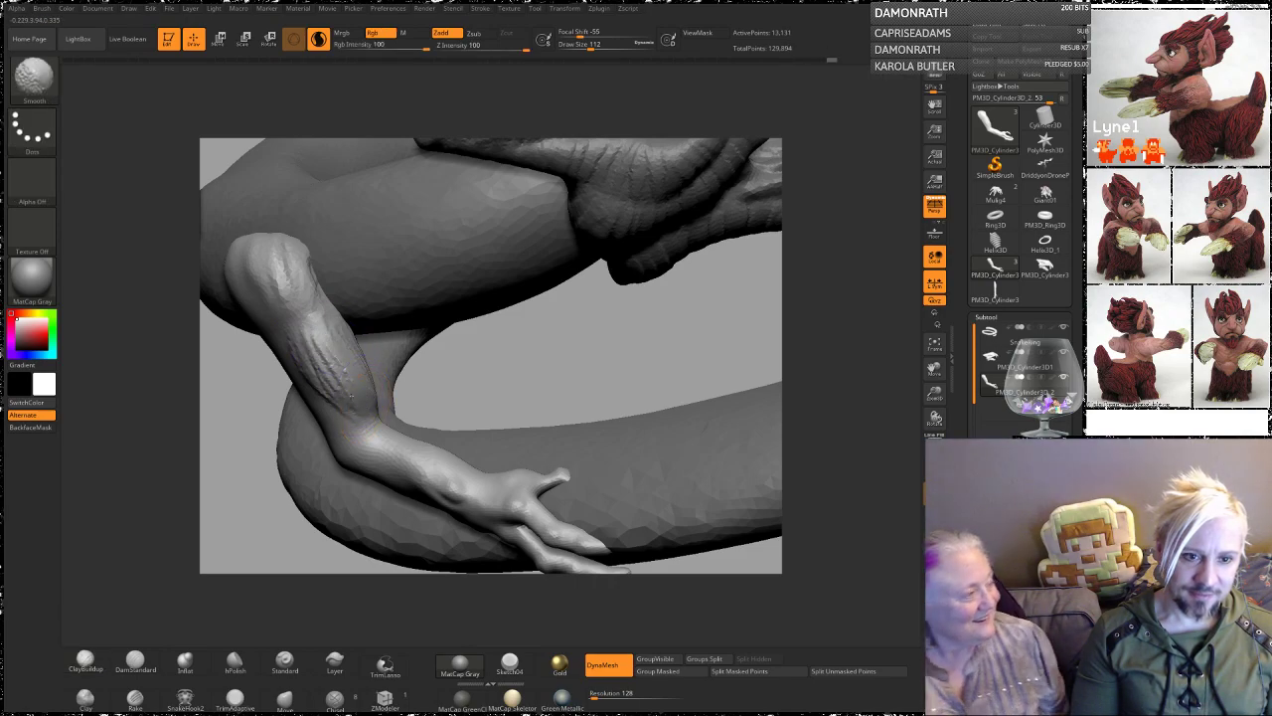
mouse_move(502, 369)
mouse_down()
mouse_move(483, 327)
mouse_move(407, 323)
mouse_up()
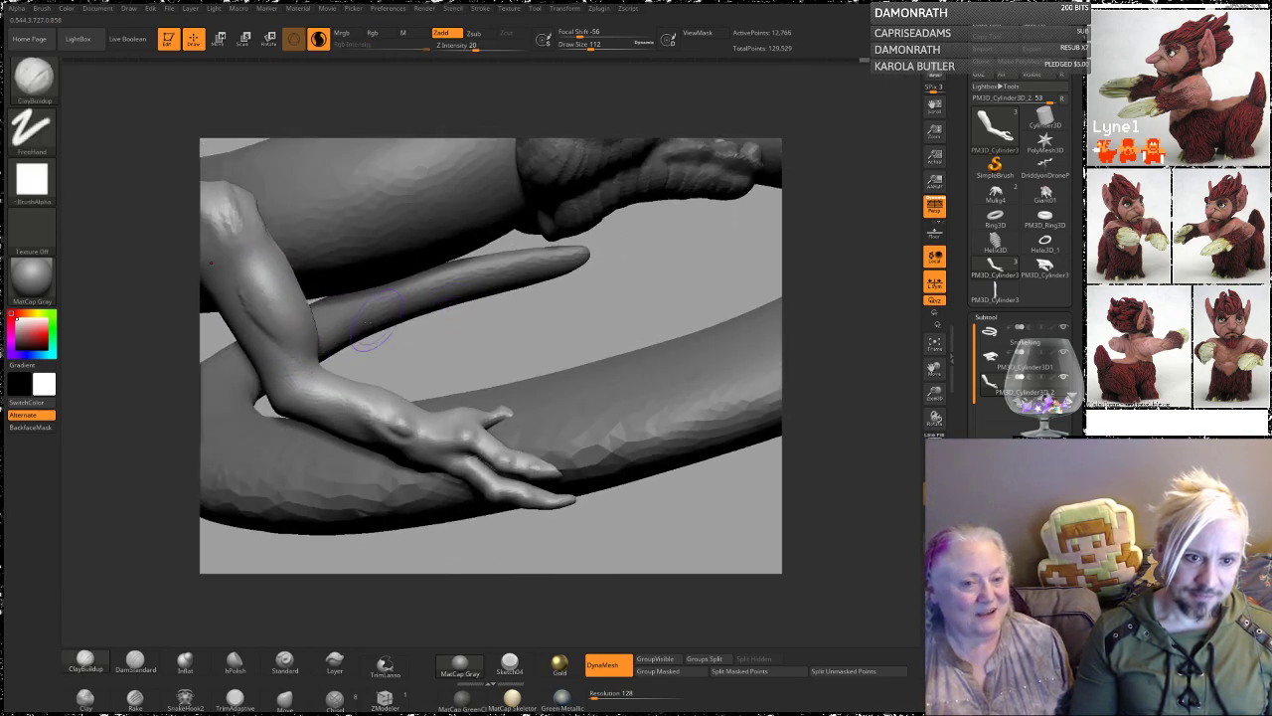
Step: Add volume to the forearm just below the elbow and smooth the forearm and upper arm
drag(300, 391, 343, 395)
drag(435, 335, 489, 306)
shift+drag(349, 396, 376, 447)
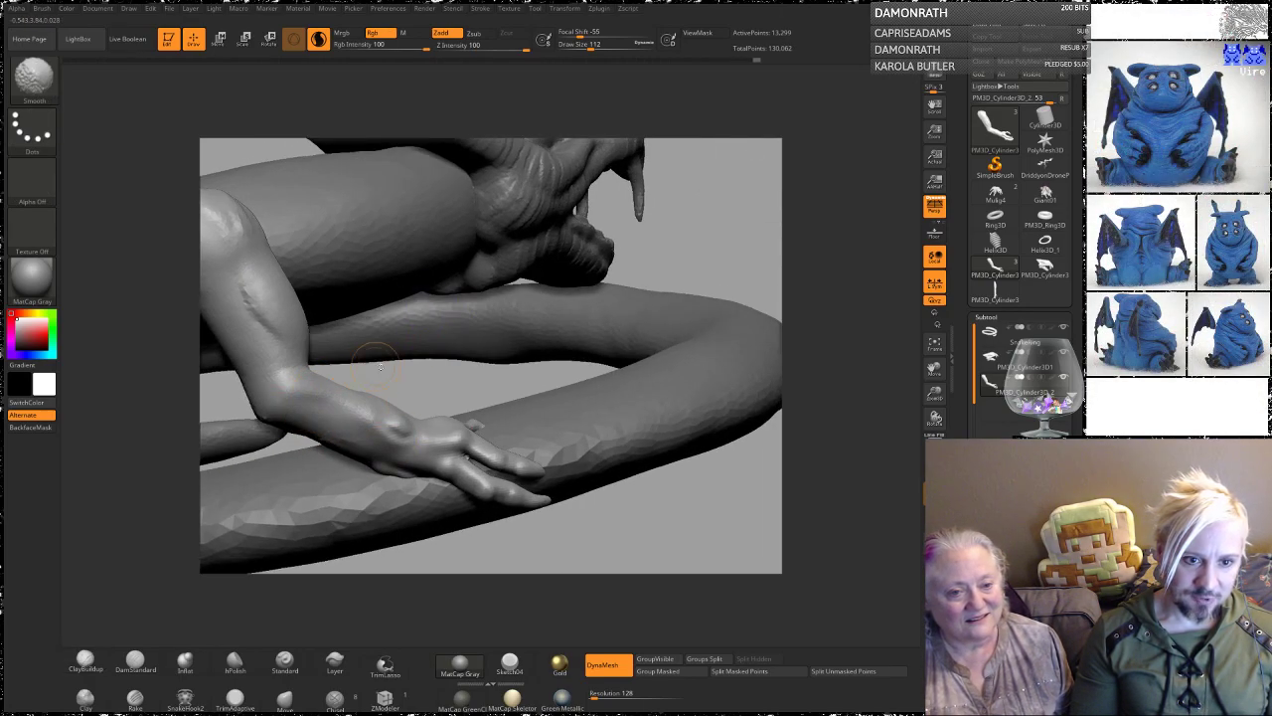
mouse_move(431, 371)
mouse_down()
mouse_move(434, 338)
mouse_move(437, 385)
mouse_move(431, 356)
mouse_up()
mouse_move(262, 310)
shift+mouse_down()
mouse_move(240, 280)
mouse_move(265, 321)
shift+mouse_up()
Step: Rotate the whole arm so it sits closer to the side of the coiled body
drag(687, 245, 613, 176)
alt+drag(444, 294, 573, 325)
right_drag(572, 325, 544, 289)
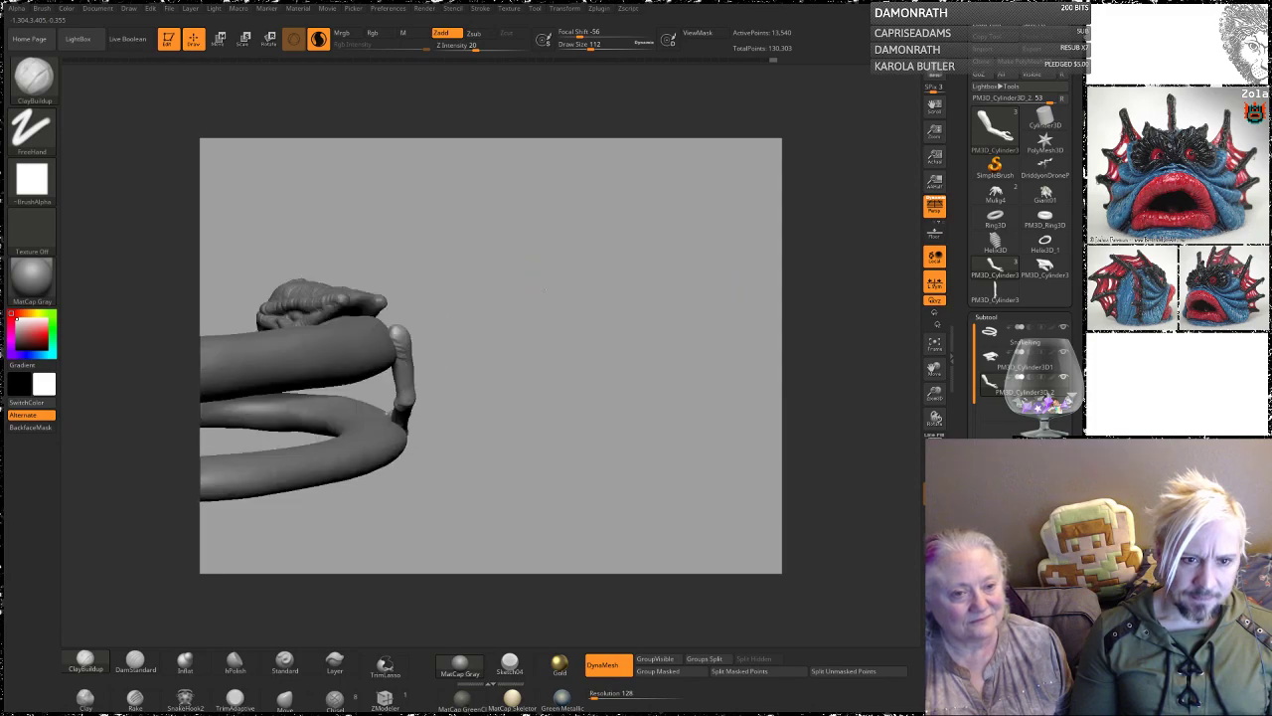
key(w)
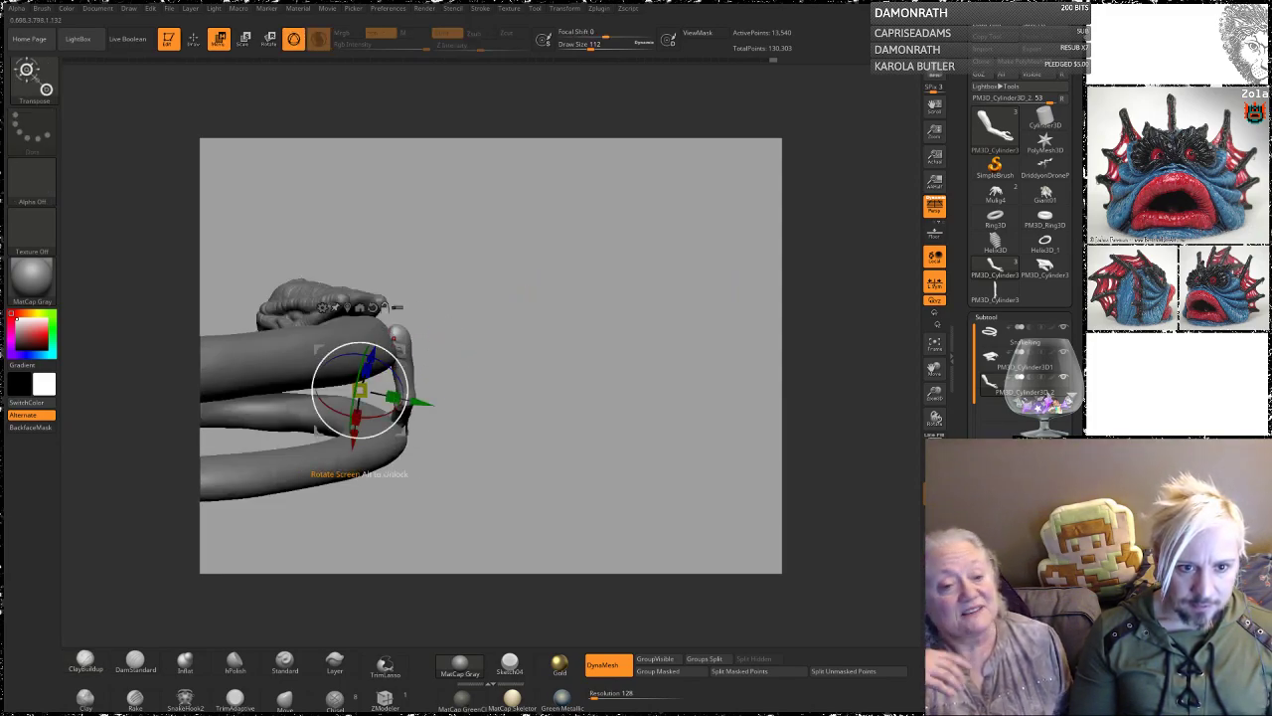
drag(402, 434, 440, 381)
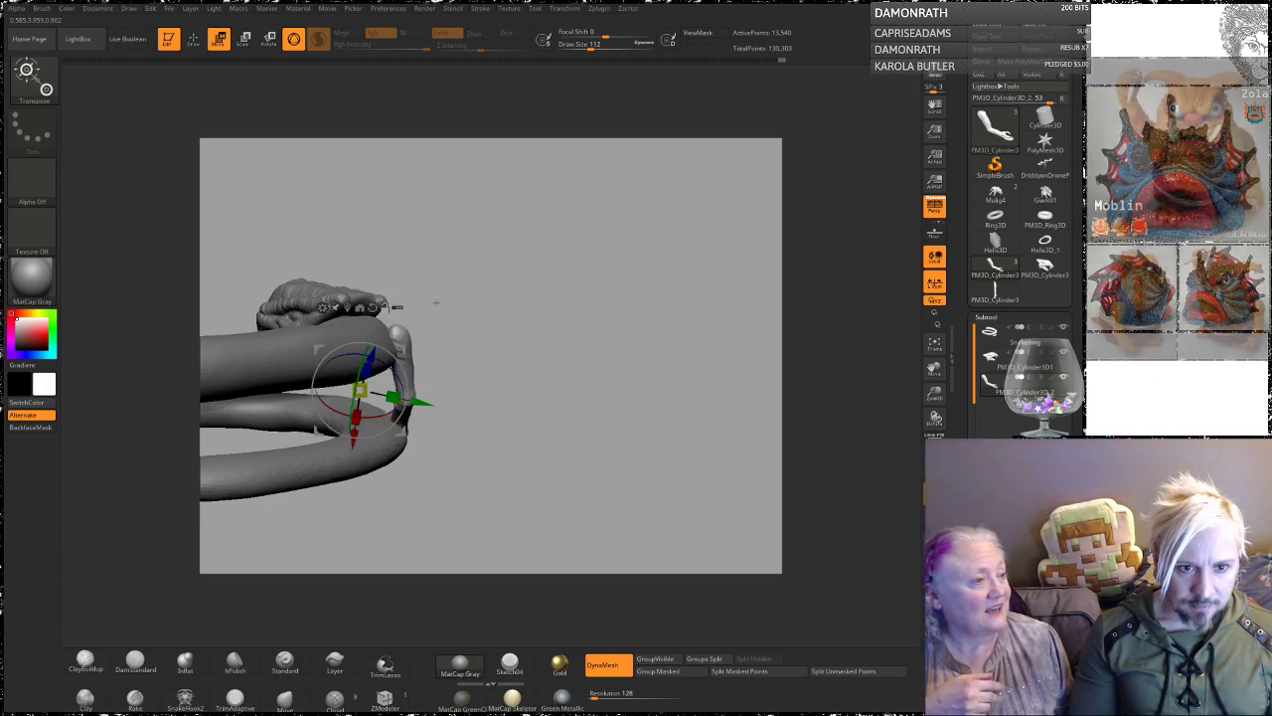
drag(401, 431, 425, 397)
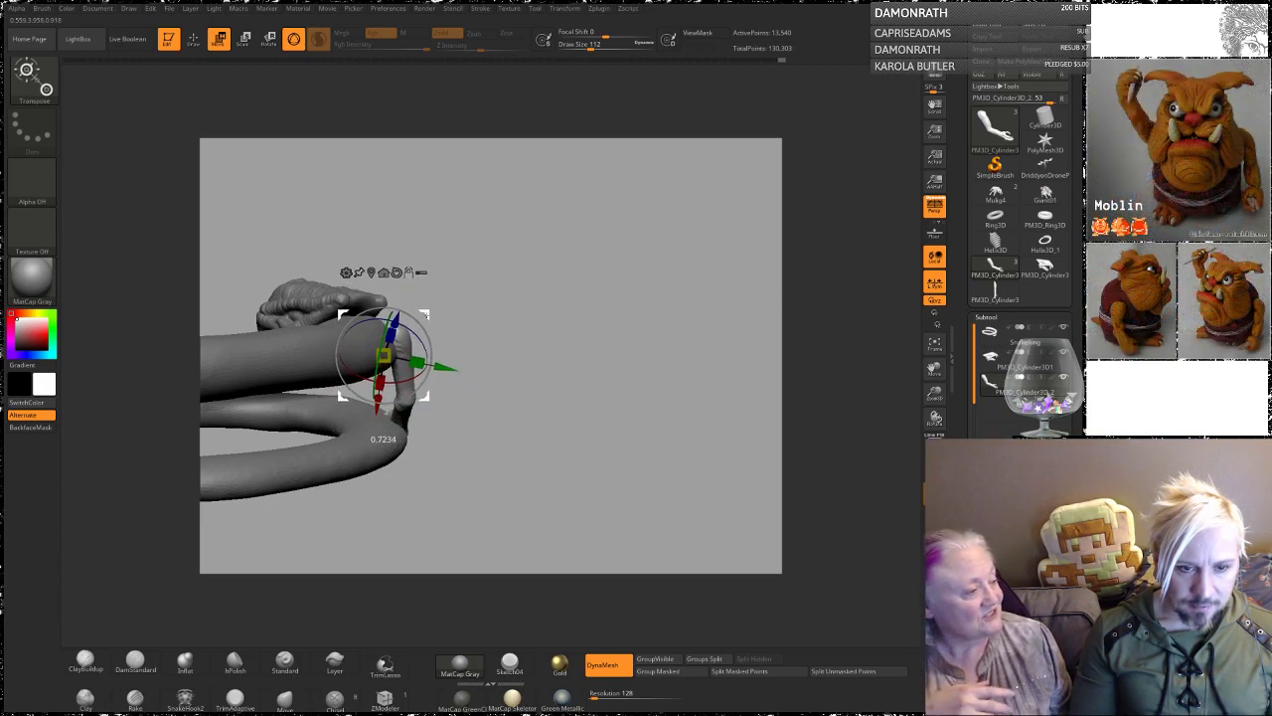
key(ctrl+z)
ctrl+drag(460, 282, 479, 300)
drag(402, 348, 428, 304)
key(ctrl+z)
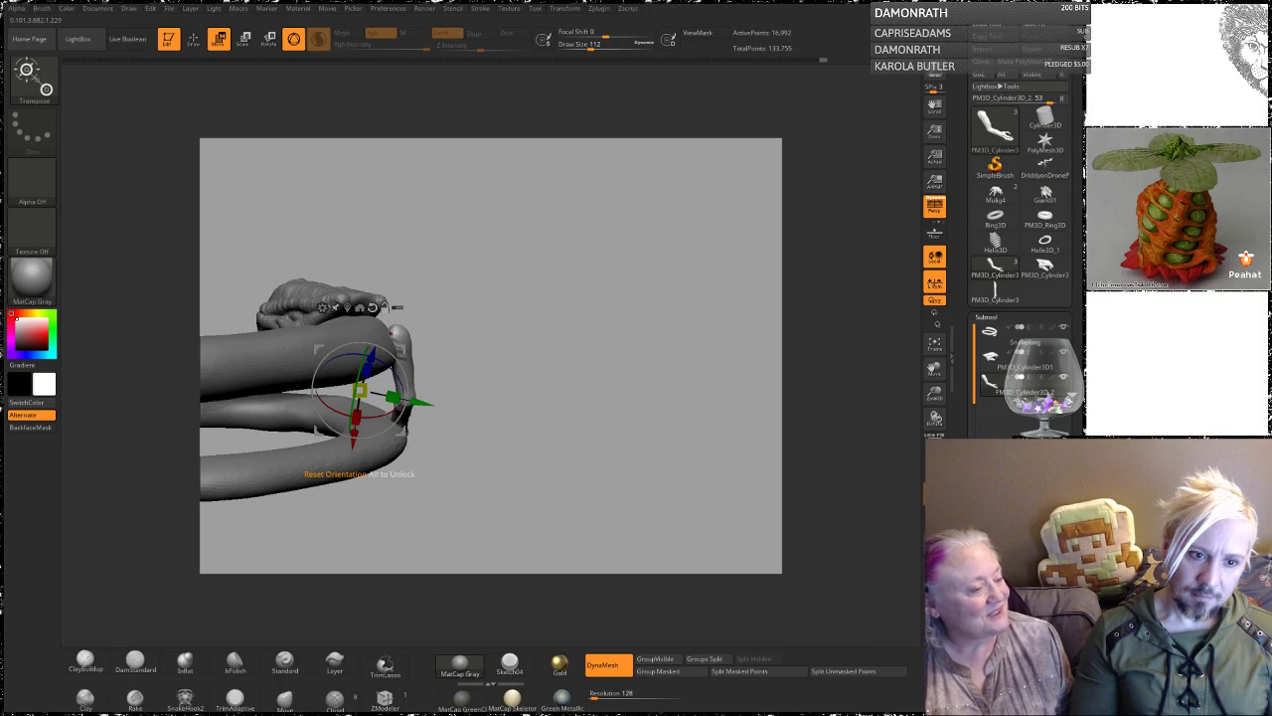
Step: Move and rotate the arm so its shoulder meets the upper coil and its hand reaches over the lower coil
drag(388, 284, 371, 372)
mouse_move(417, 326)
mouse_down()
mouse_move(474, 244)
mouse_move(452, 260)
mouse_up()
drag(372, 379, 396, 351)
drag(545, 415, 423, 398)
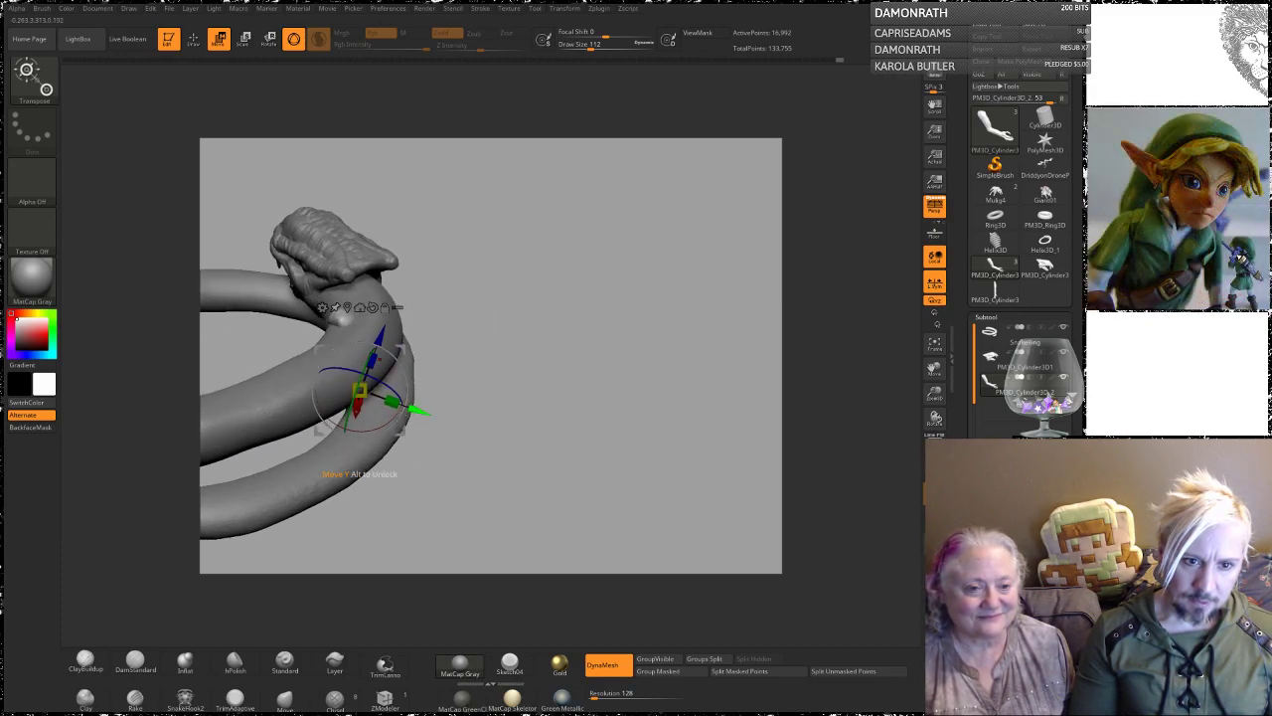
drag(471, 411, 428, 397)
drag(519, 261, 608, 291)
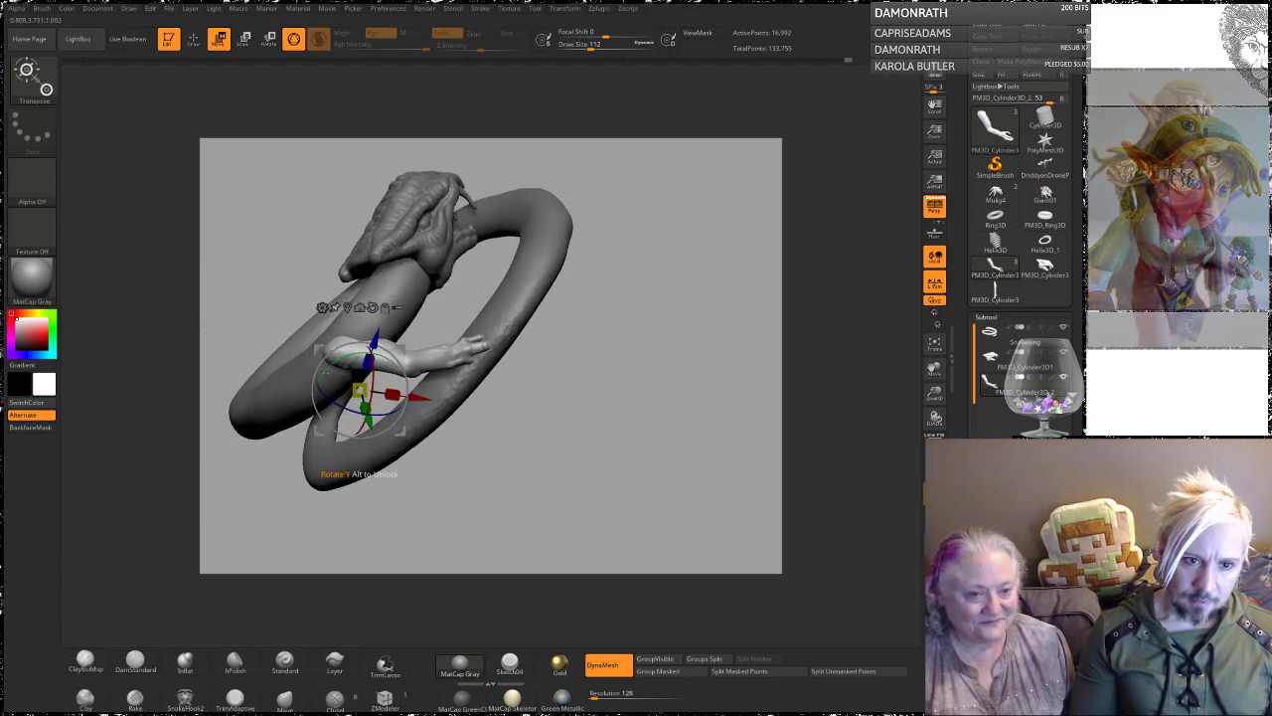
drag(372, 413, 364, 414)
drag(518, 466, 551, 309)
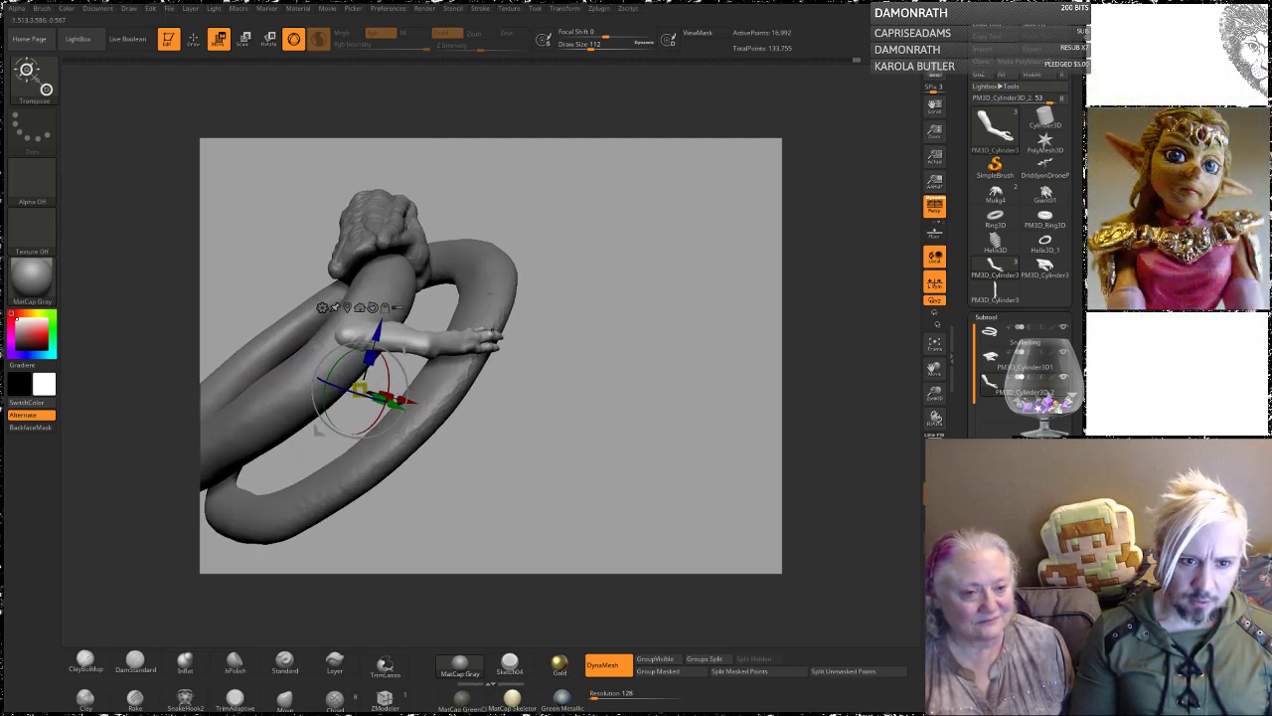
Step: Duplicate the arm subtool and place the copy farther from the head along the side of the coiled body
key(ctrl+shift+d)
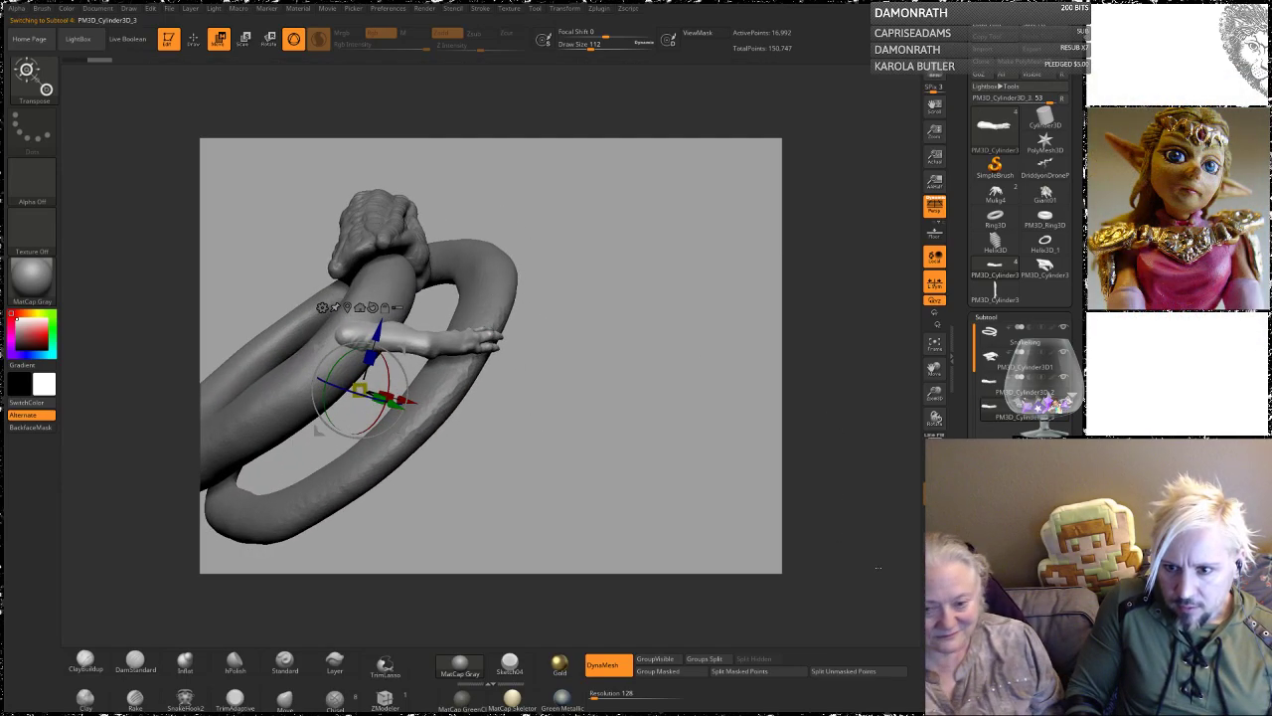
drag(373, 331, 357, 392)
mouse_move(646, 400)
mouse_down()
mouse_move(553, 408)
mouse_move(566, 389)
mouse_up()
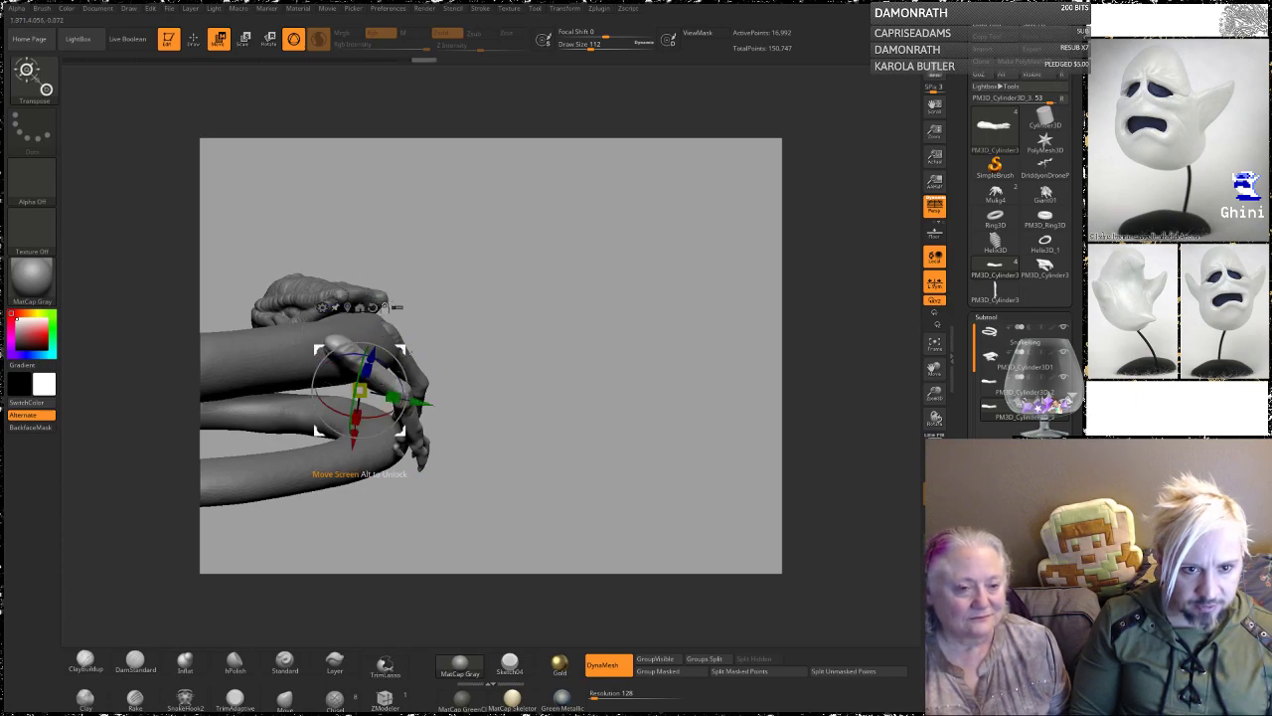
drag(407, 320, 406, 335)
key(ctrl+z)
key(ctrl+shift+z)
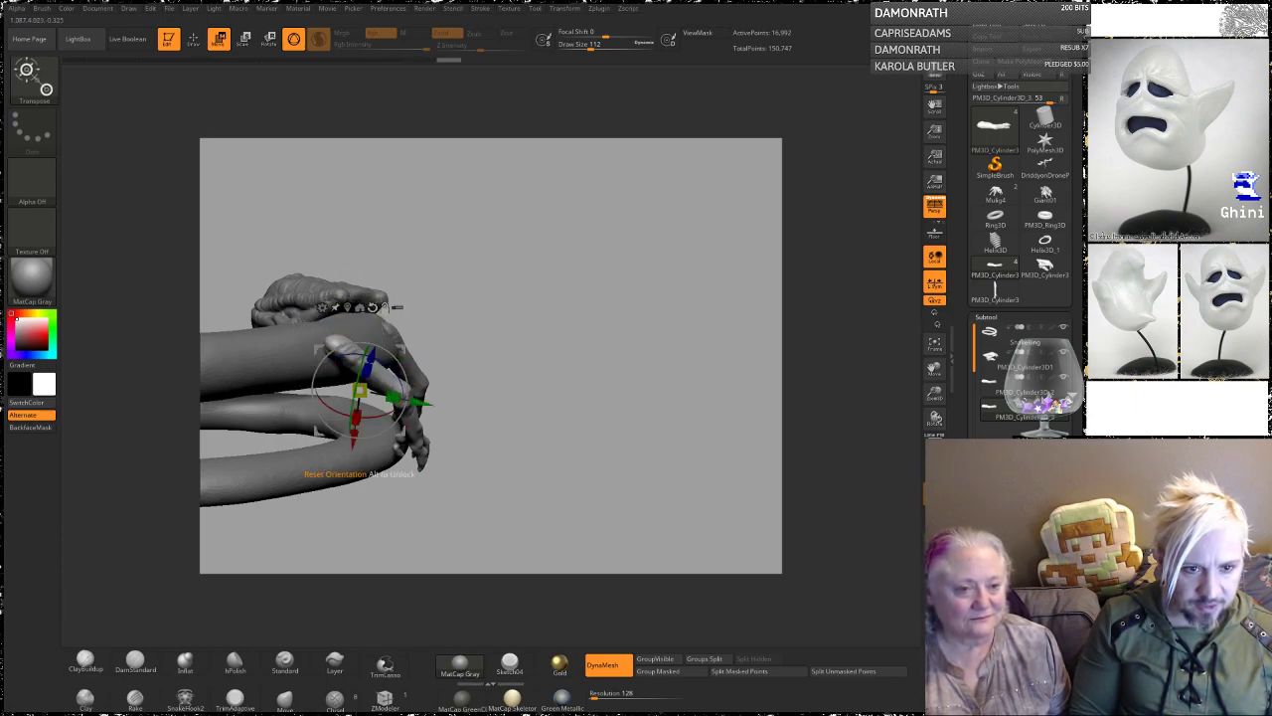
mouse_move(402, 350)
mouse_down()
mouse_move(371, 308)
mouse_move(405, 352)
mouse_up()
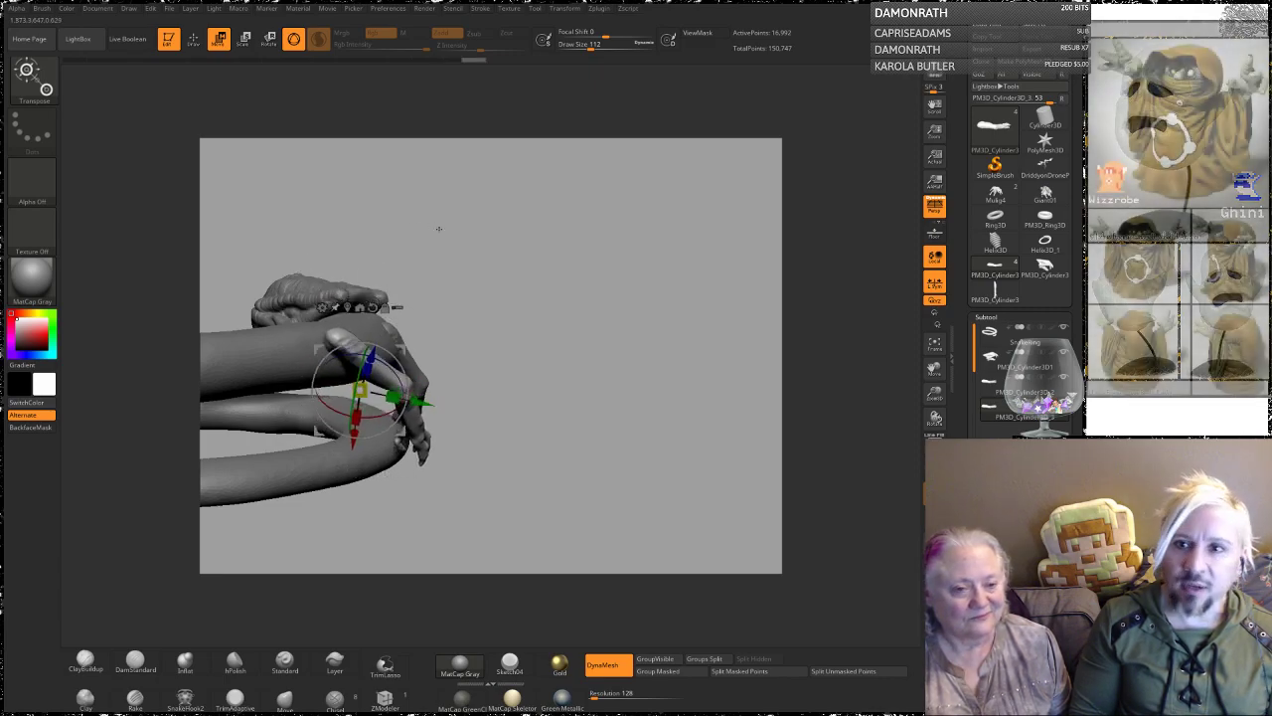
drag(514, 292, 506, 328)
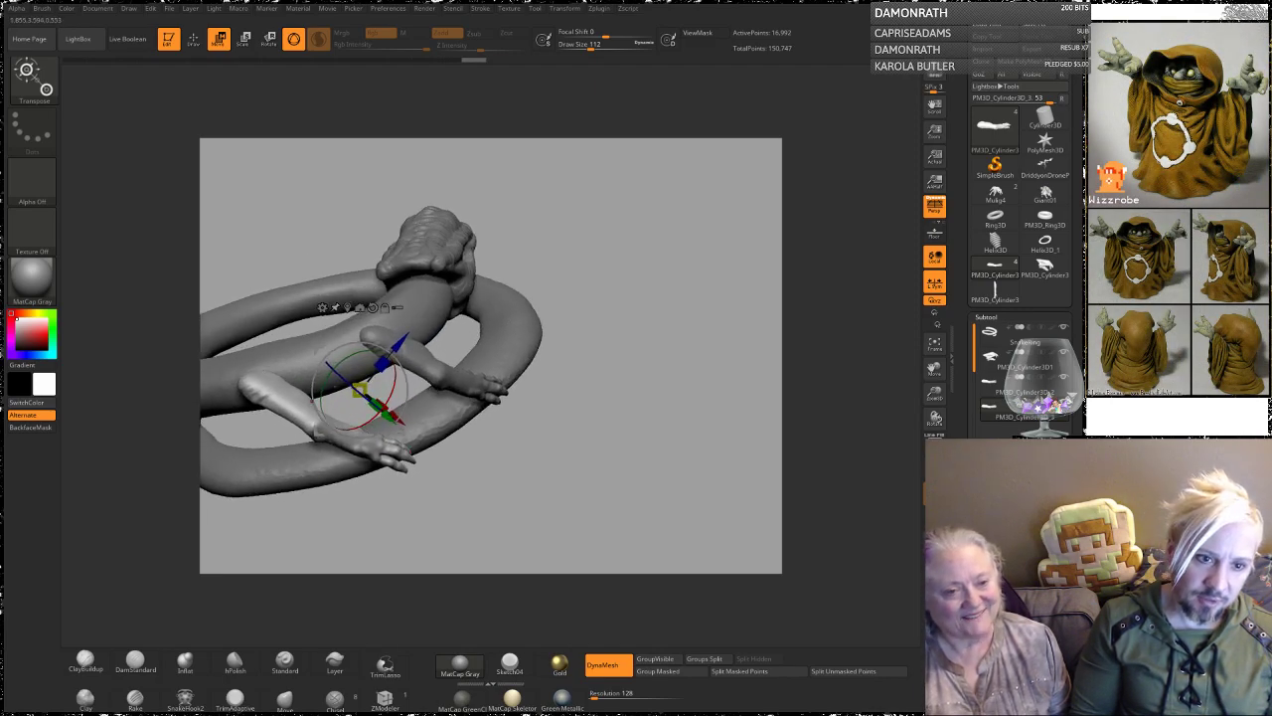
mouse_move(321, 399)
mouse_down()
mouse_move(327, 374)
mouse_move(328, 420)
mouse_move(320, 392)
mouse_up()
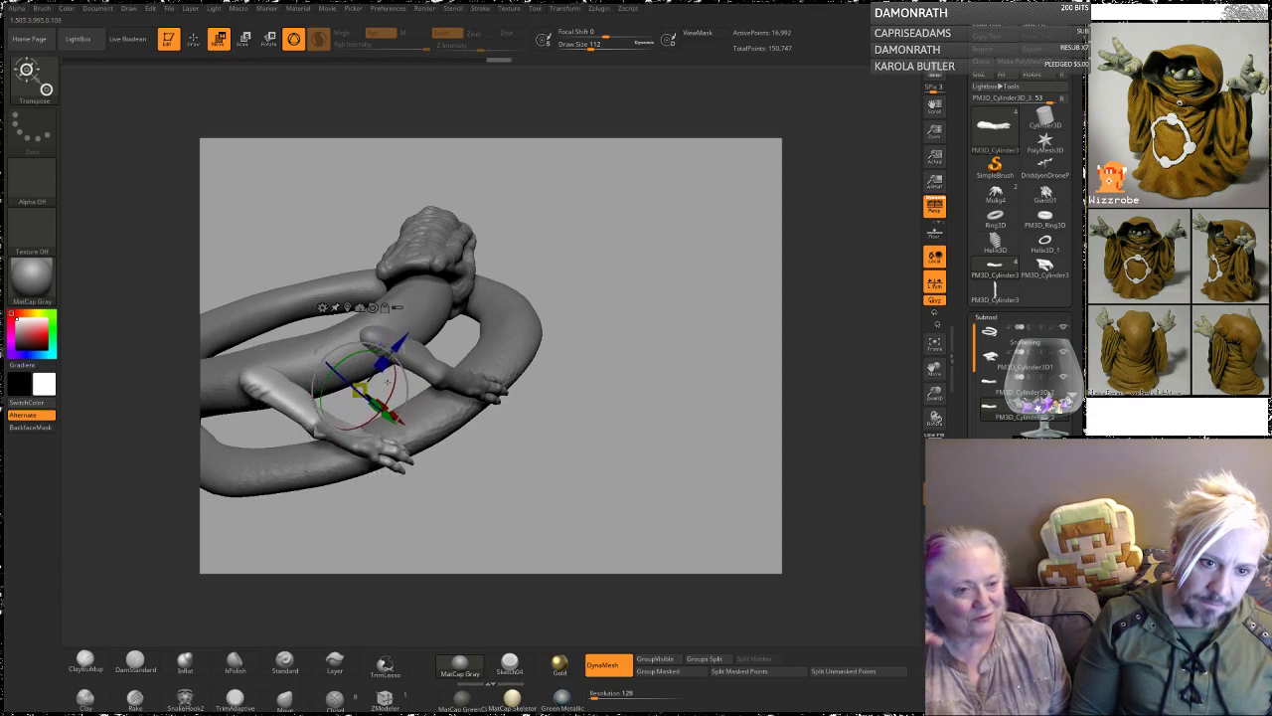
Step: Rotate and move the second arm so its shoulder overlaps the upper coil and its hand rests on the lower coil, and save the file
drag(393, 370, 389, 402)
drag(399, 344, 409, 328)
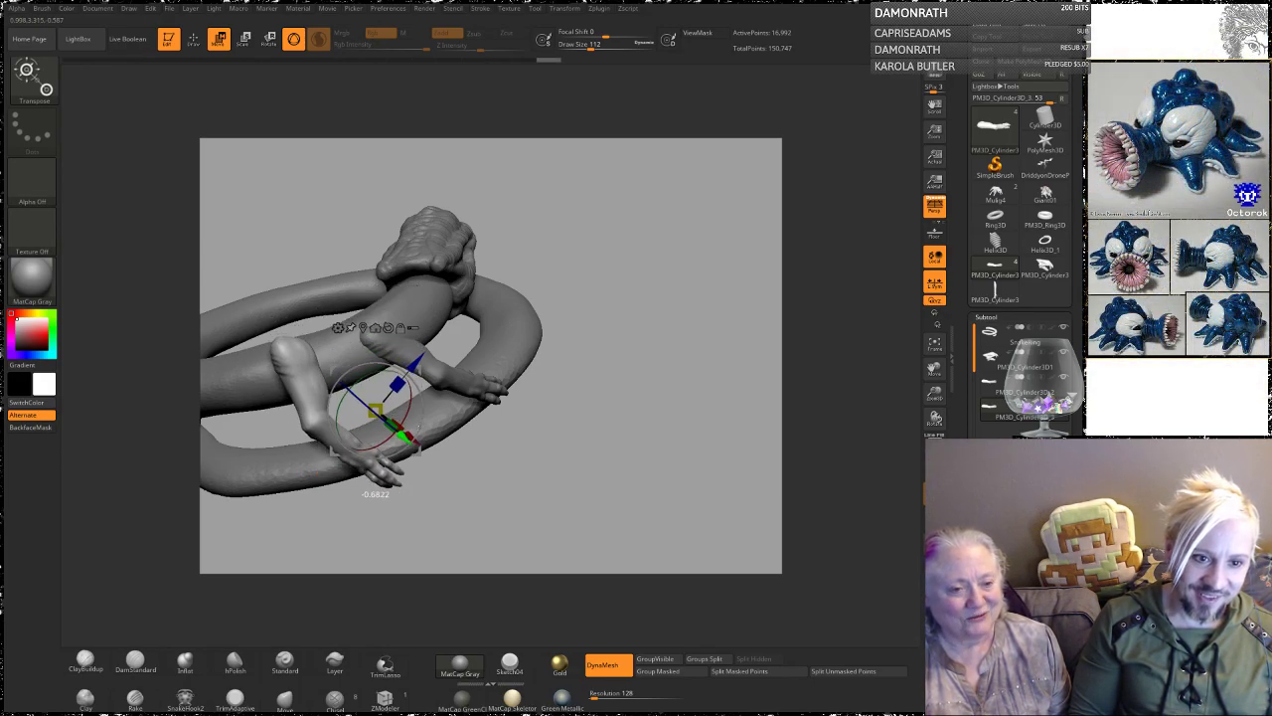
drag(415, 422, 403, 406)
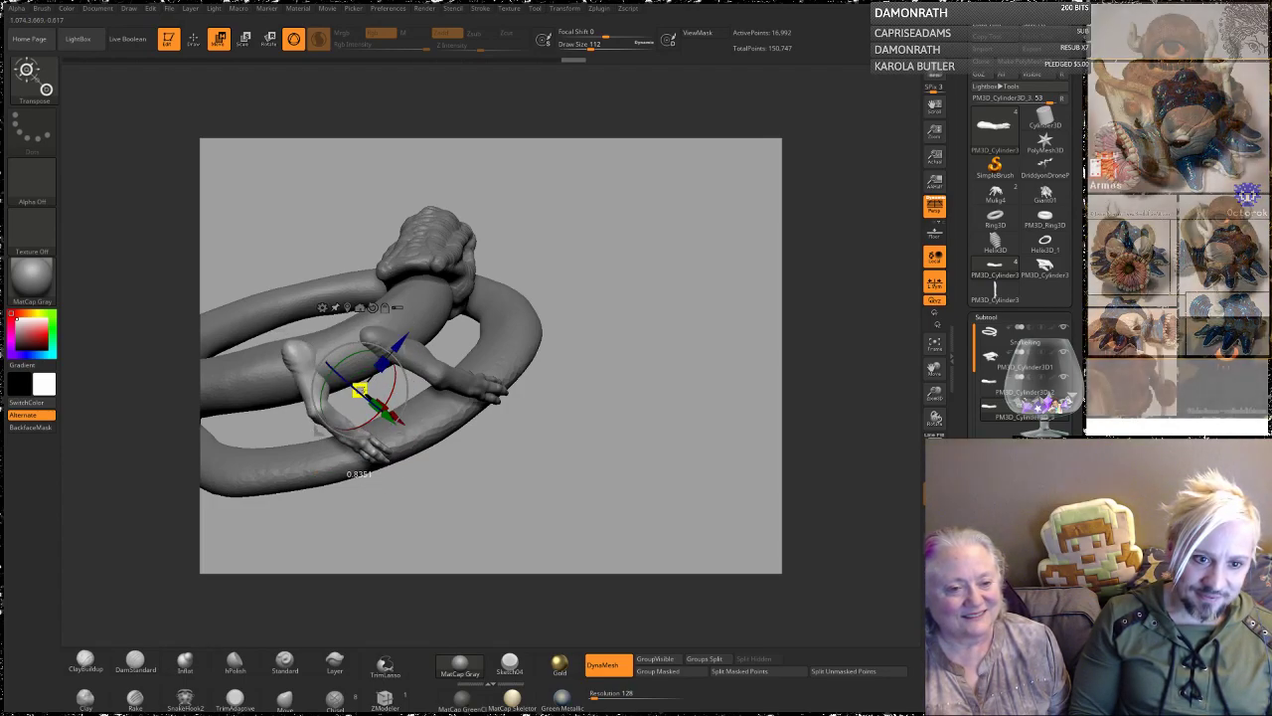
key(ctrl+s)
drag(511, 443, 537, 401)
mouse_move(363, 450)
mouse_down()
mouse_move(363, 464)
mouse_move(363, 450)
mouse_up()
drag(477, 320, 489, 348)
alt+drag(372, 511, 522, 463)
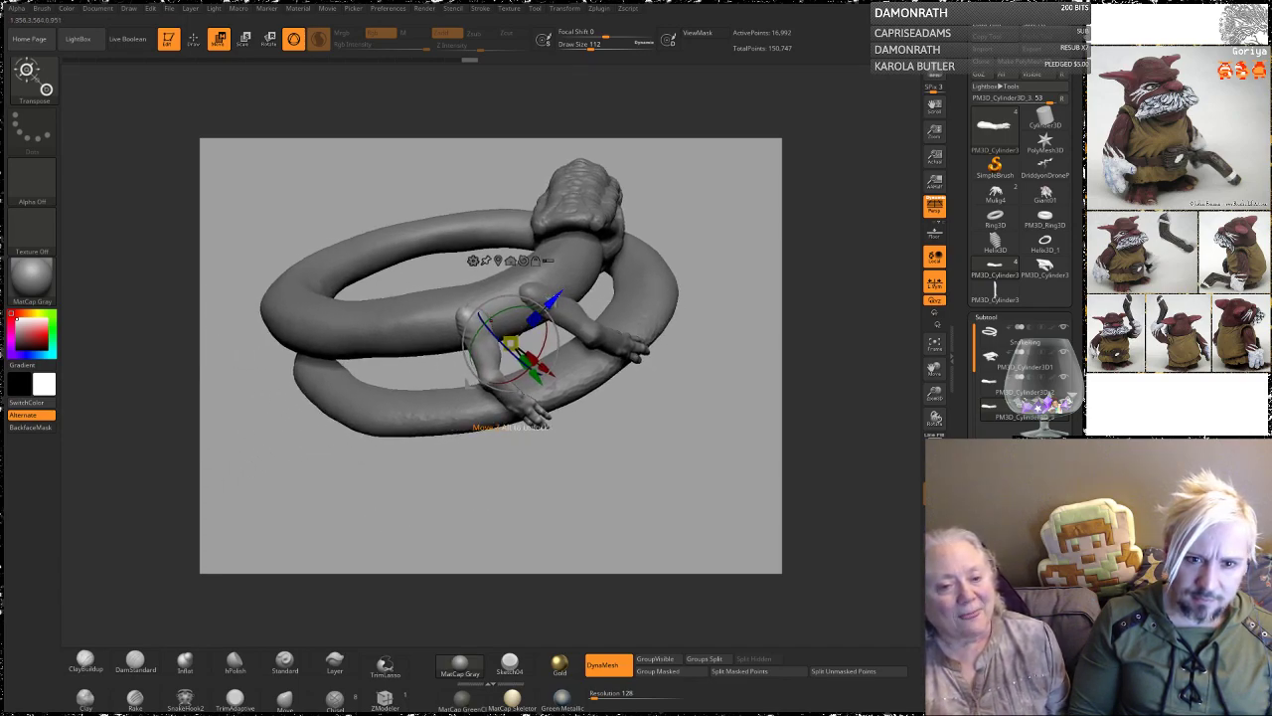
Step: Duplicate the second arm and position the copy as a third arm farther along the coils, with its hand on the lower coil
key(ctrl+shift+d)
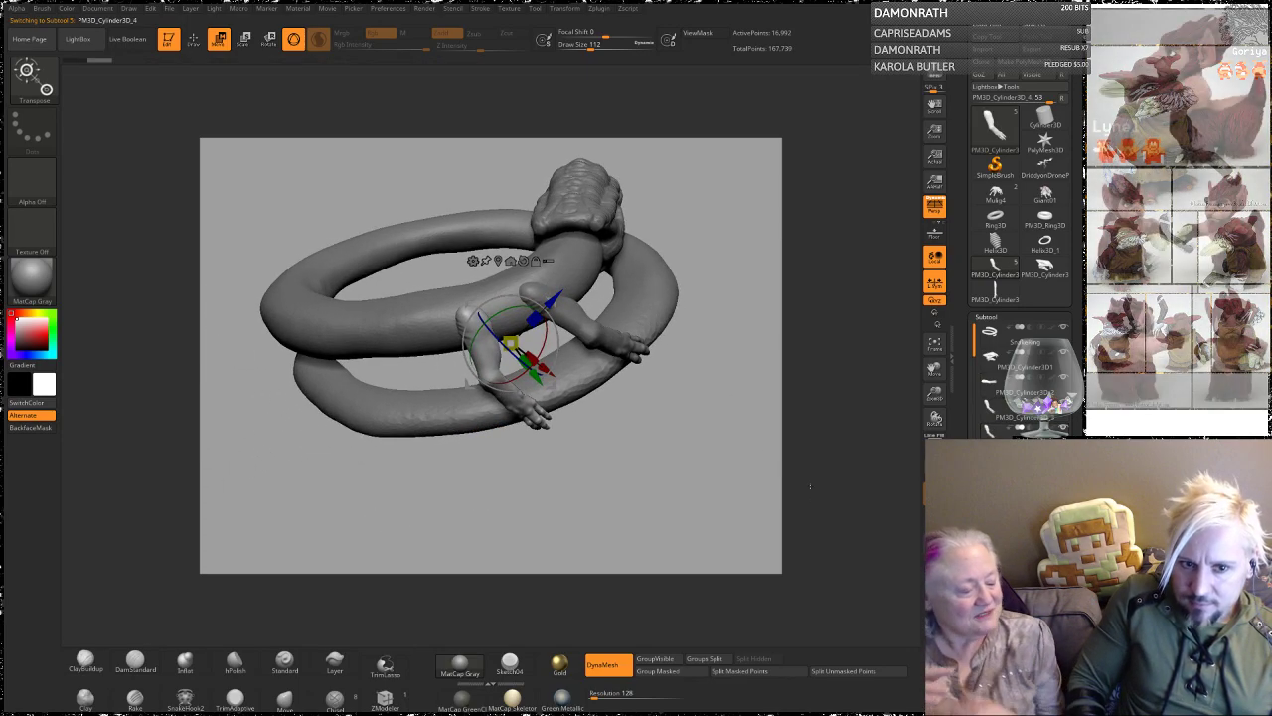
drag(552, 297, 503, 349)
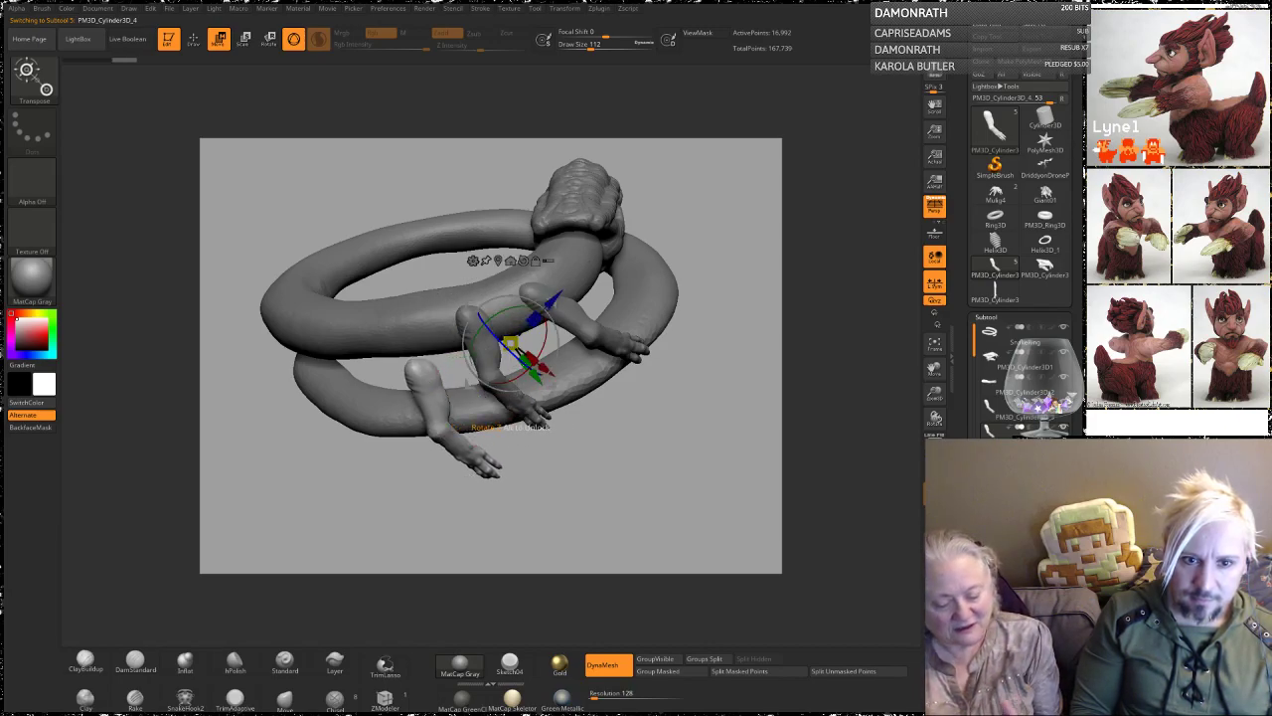
mouse_move(544, 368)
mouse_down()
mouse_move(516, 346)
mouse_move(543, 352)
mouse_up()
drag(506, 309, 497, 314)
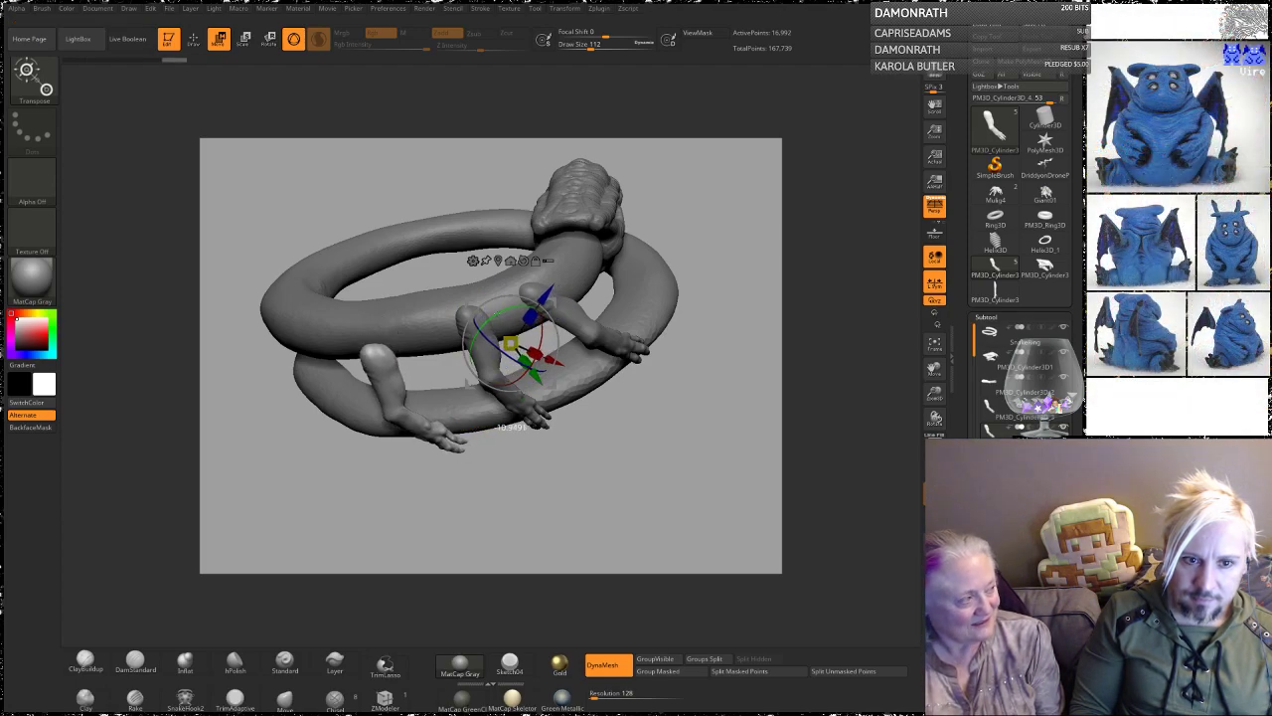
mouse_move(535, 375)
mouse_down()
mouse_move(534, 360)
mouse_move(576, 366)
mouse_move(541, 382)
mouse_up()
drag(347, 511, 318, 478)
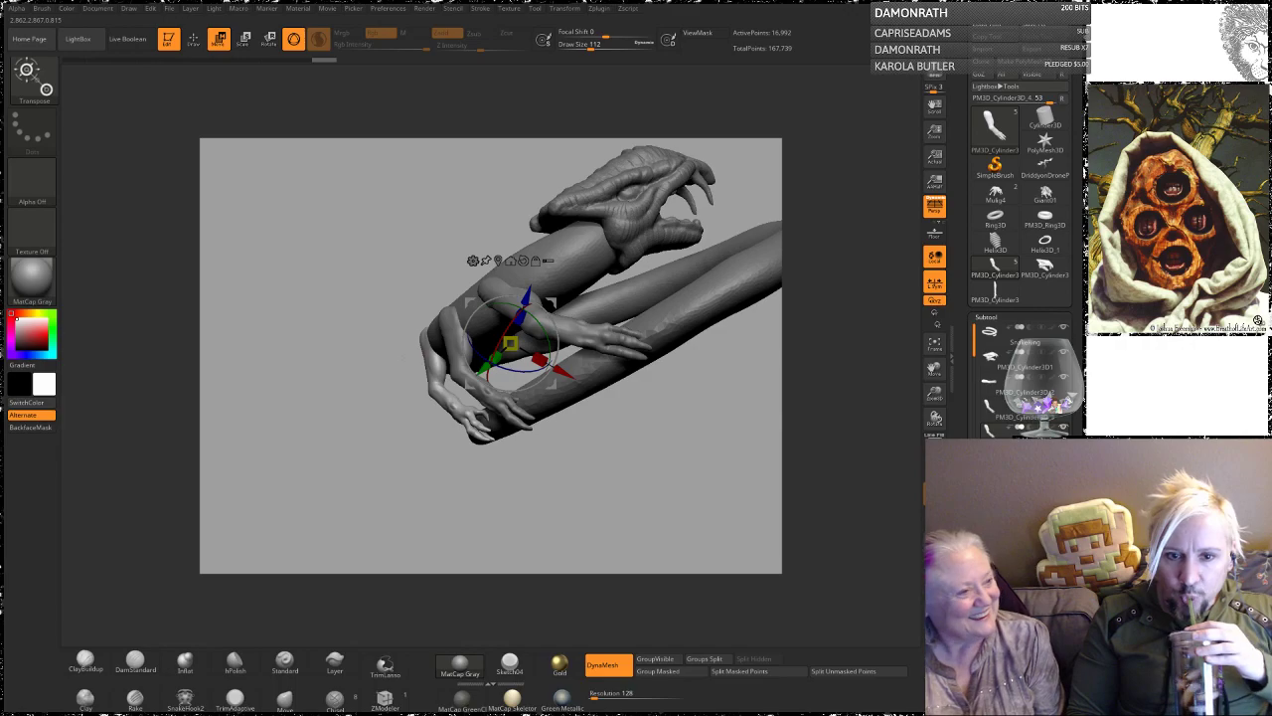
mouse_move(596, 434)
mouse_down()
mouse_move(619, 456)
mouse_move(601, 436)
mouse_up()
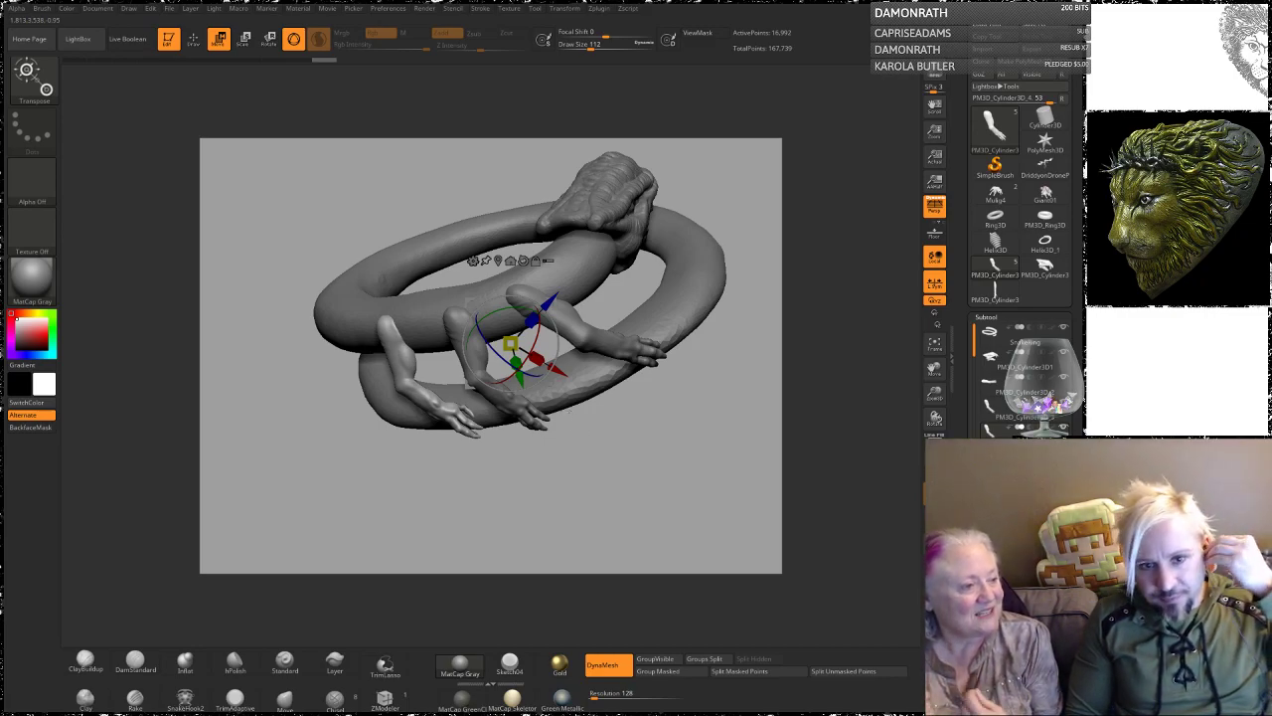
Step: Merge the head and all three arm subtools down into the SnakeRing subtool
drag(279, 286, 293, 245)
mouse_move(289, 230)
mouse_down()
mouse_move(296, 312)
mouse_move(301, 249)
mouse_up()
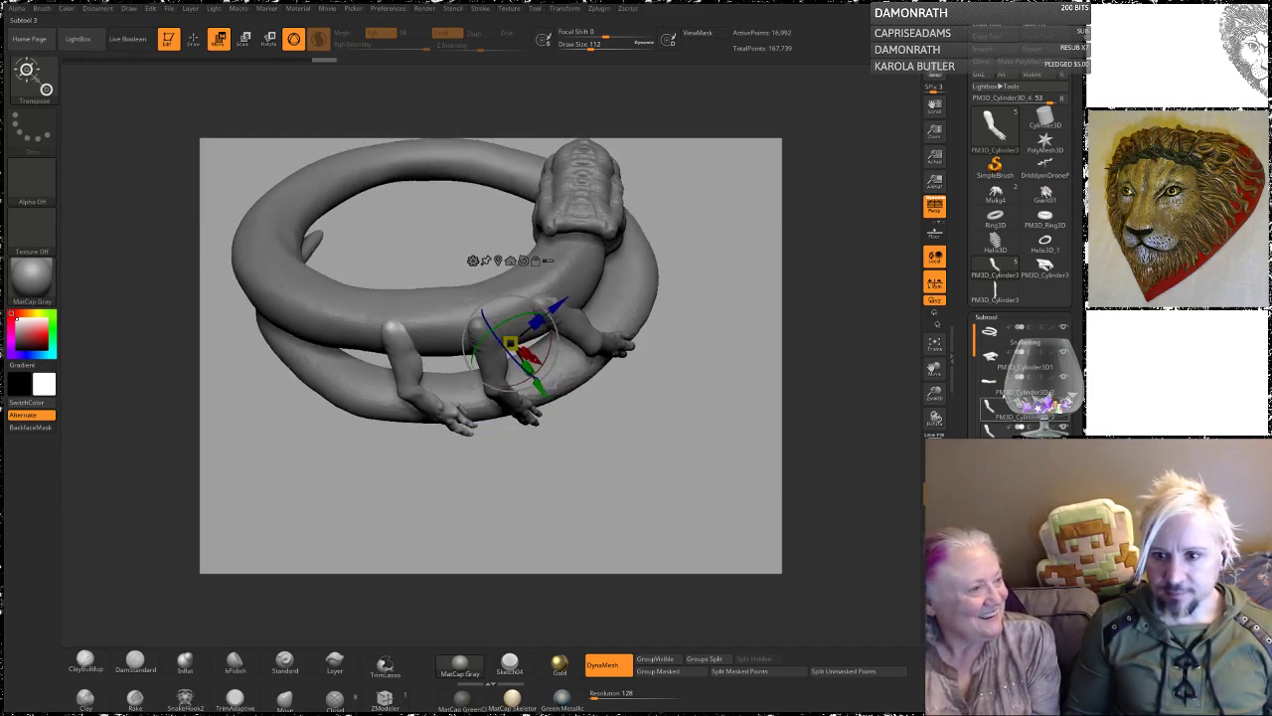
click(1006, 340)
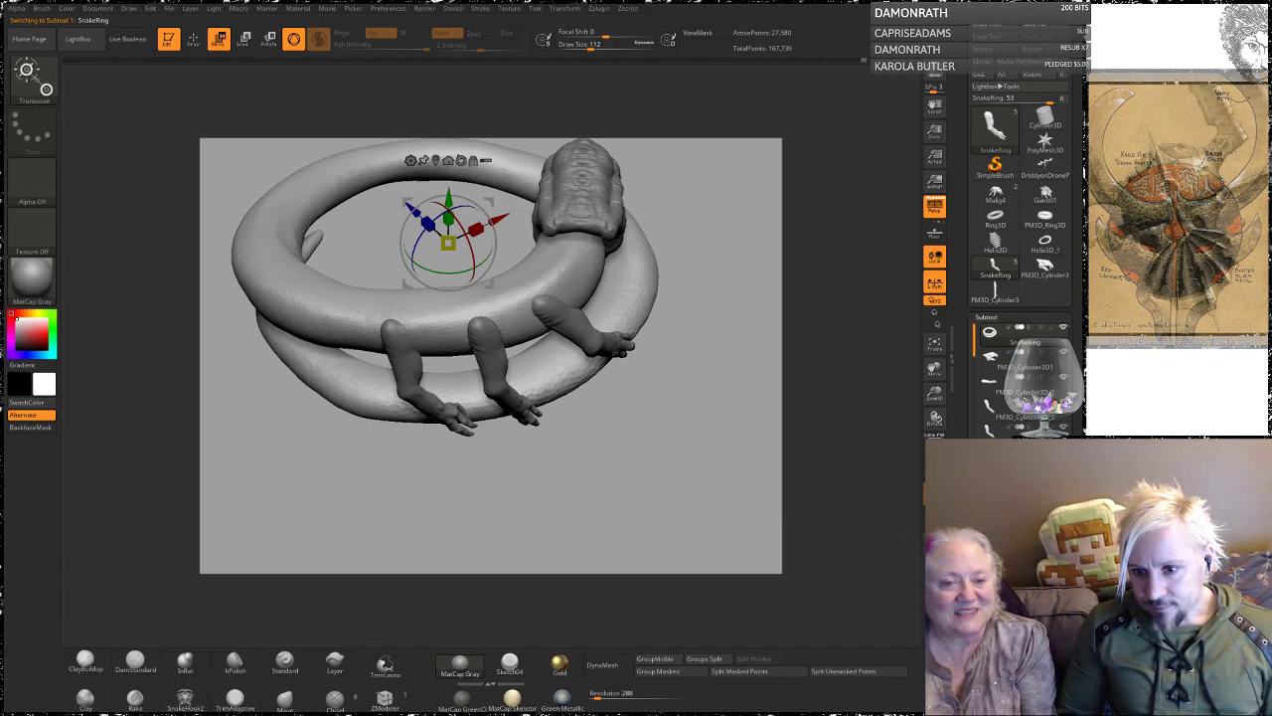
click(994, 597)
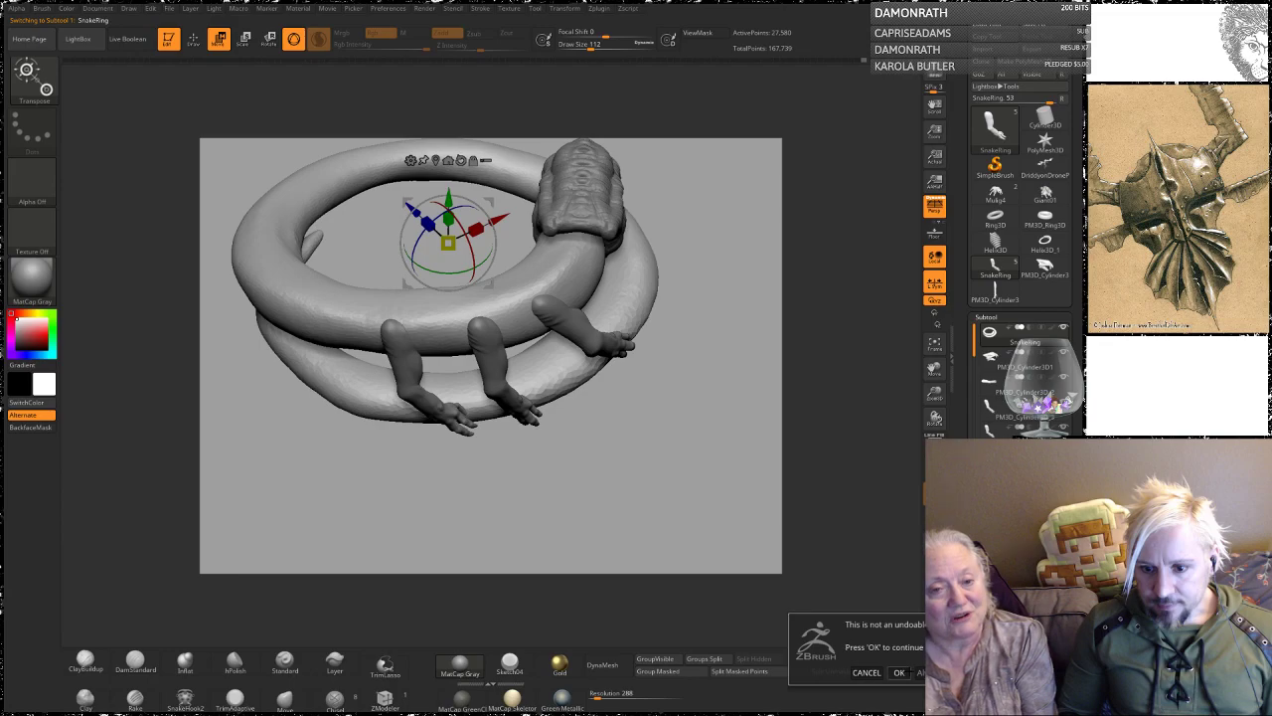
click(867, 673)
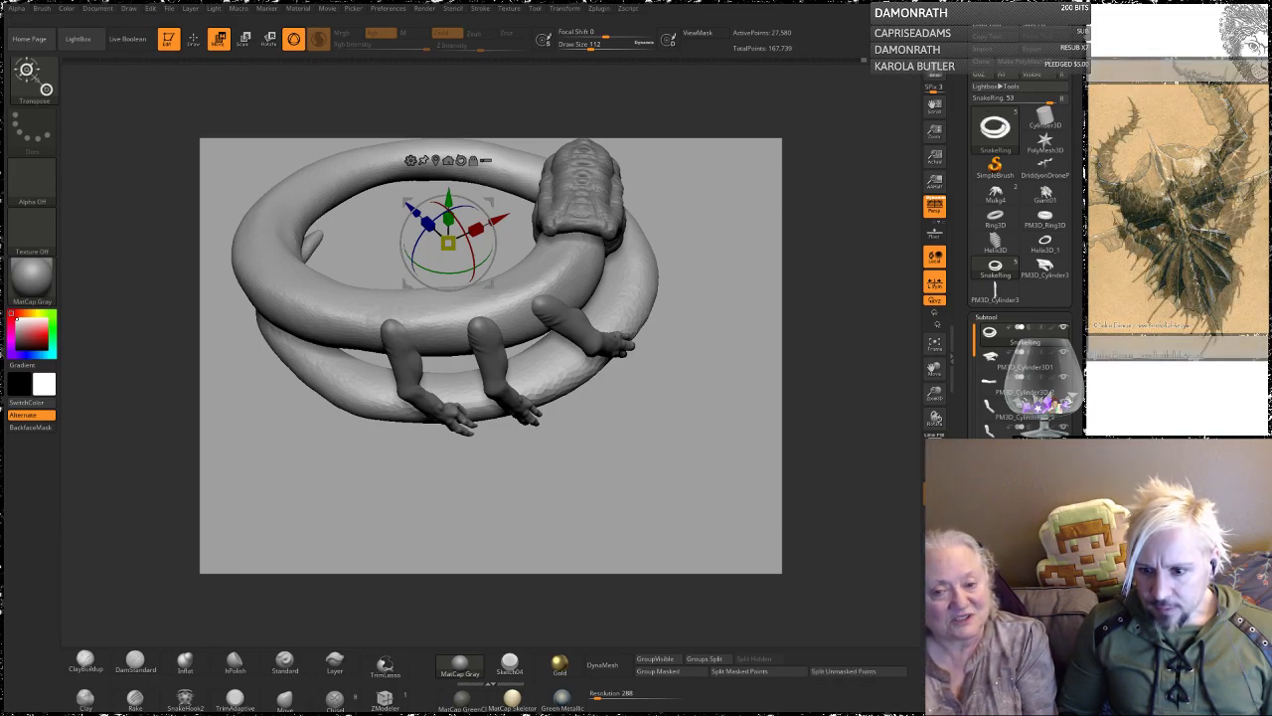
drag(1078, 427, 1077, 241)
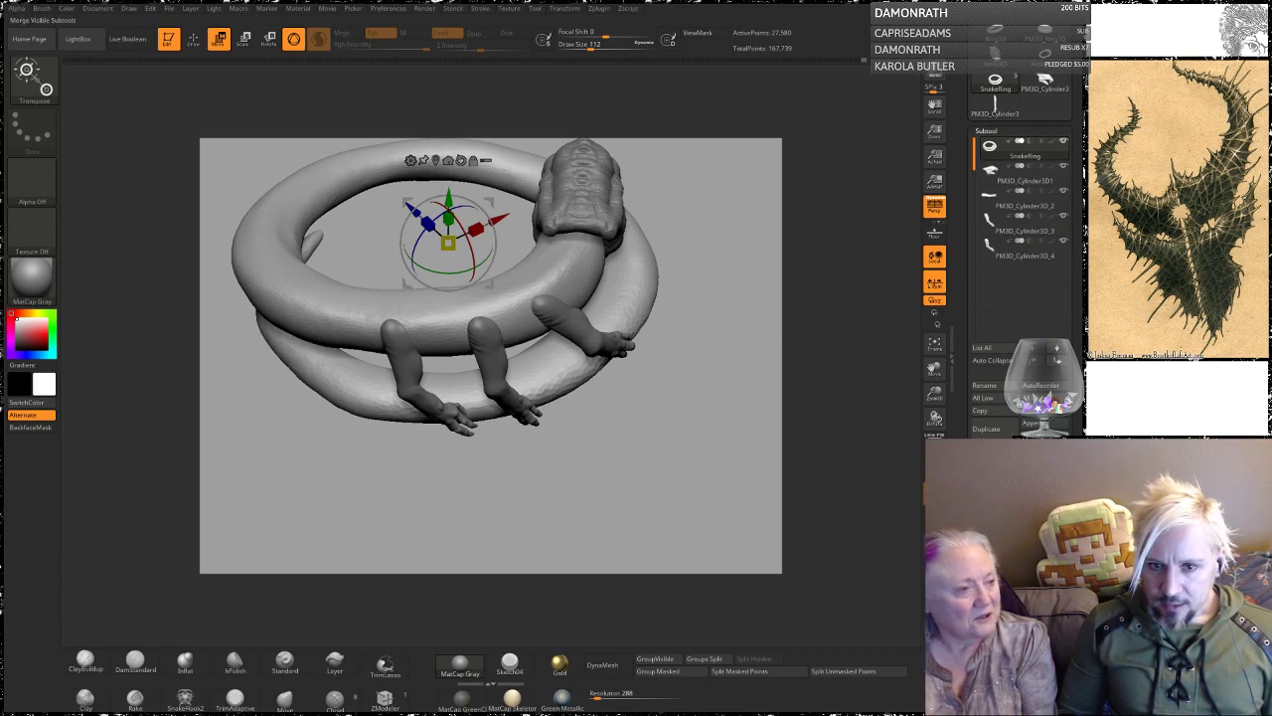
click(996, 495)
click(899, 524)
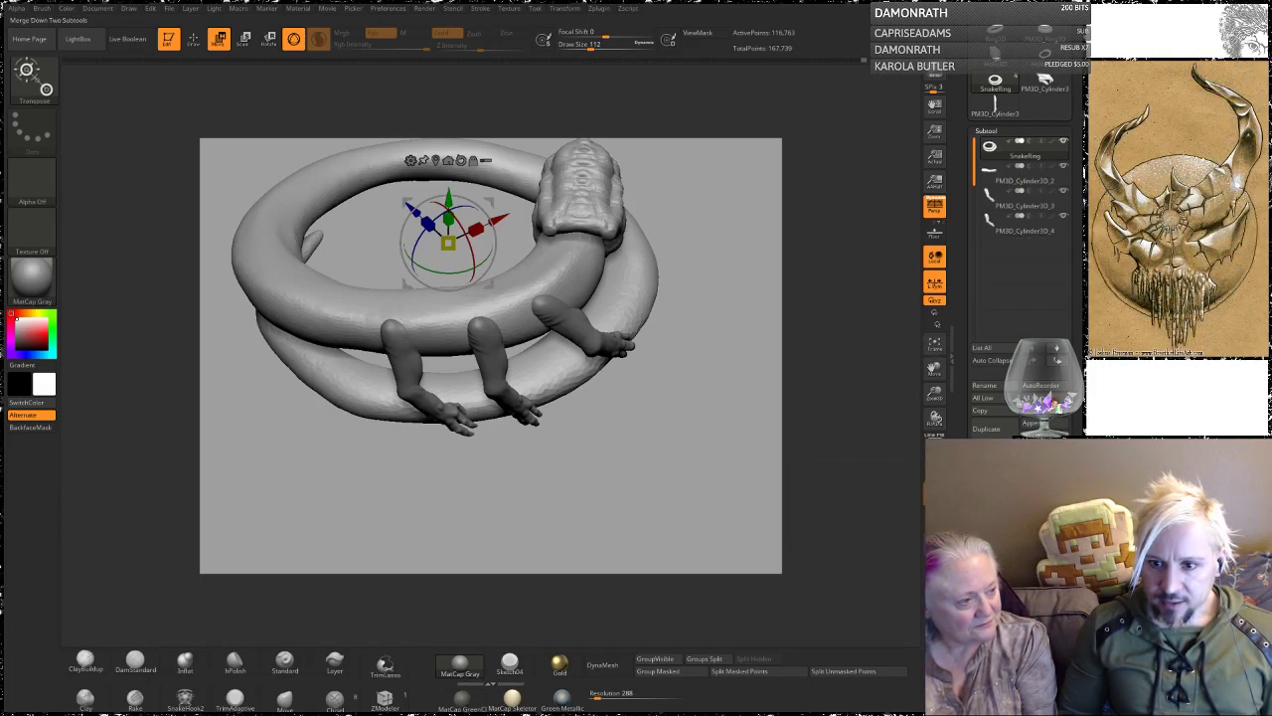
click(996, 495)
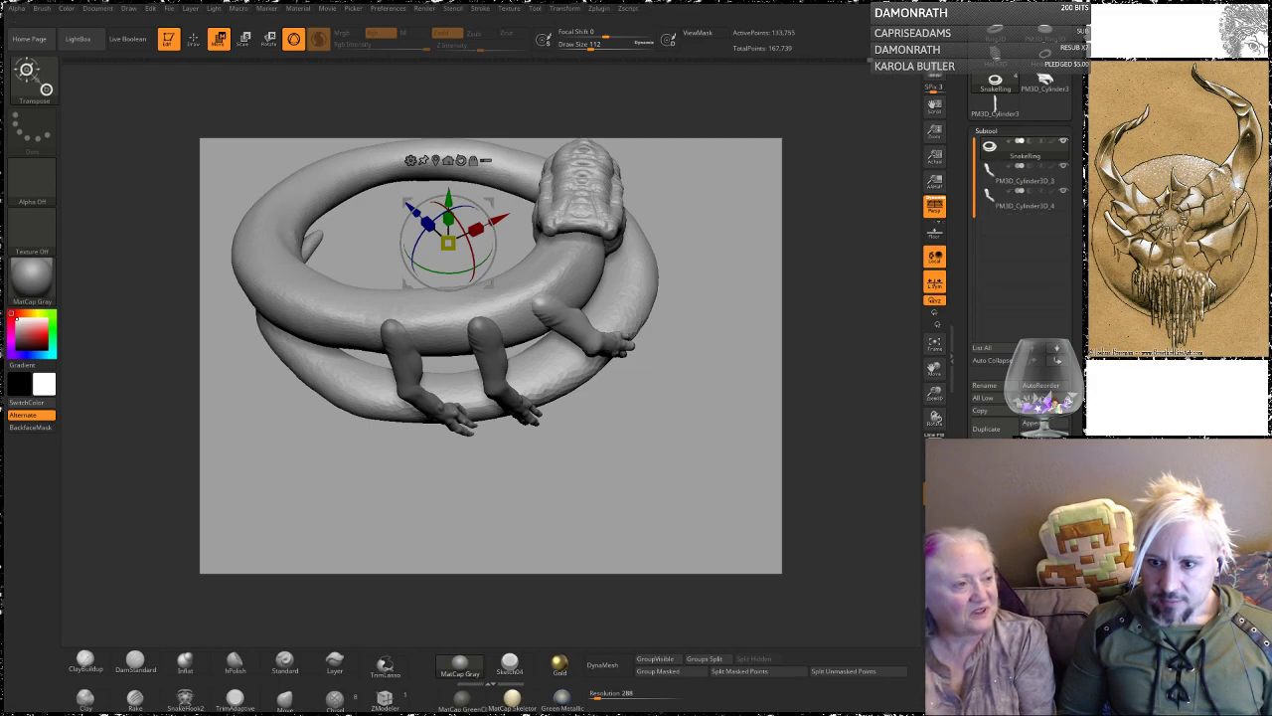
click(996, 495)
click(996, 495)
Step: Remesh the merged SnakeRing with DynaMesh at resolution 288 and set the ClayBuildup draw size to 212
mouse_move(590, 479)
mouse_down()
mouse_move(608, 428)
mouse_move(639, 505)
mouse_up()
key(q)
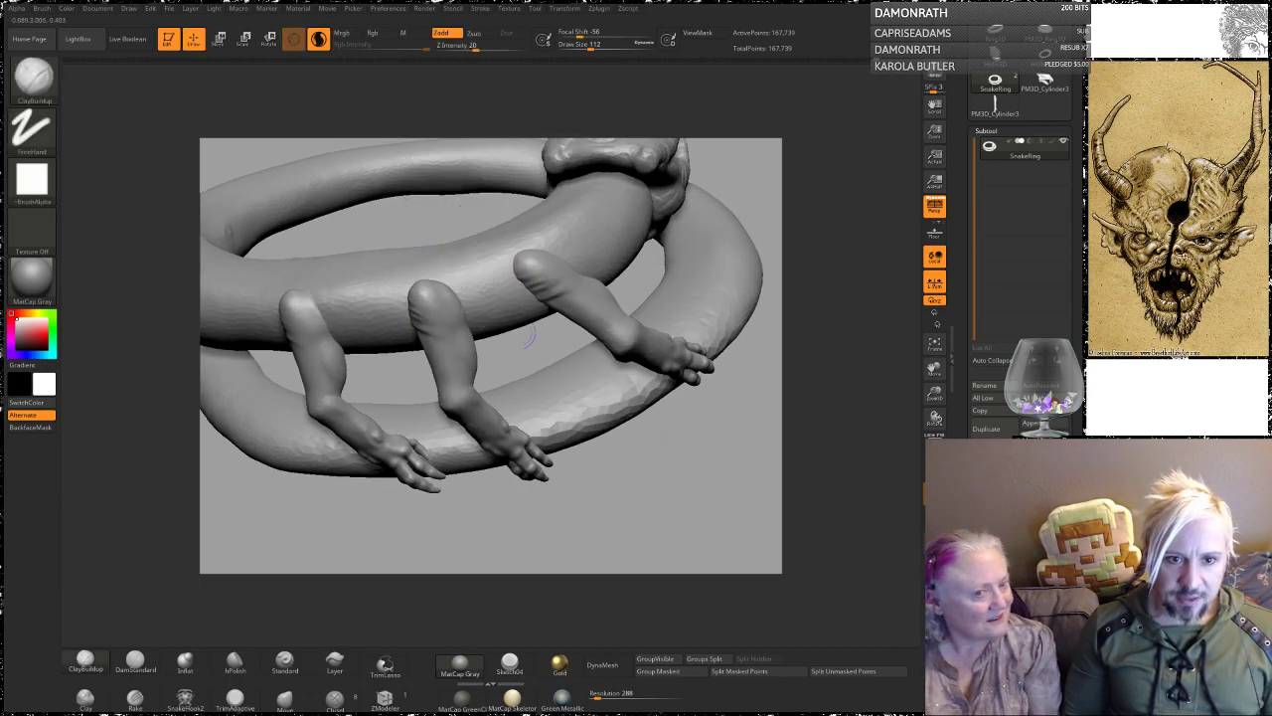
drag(747, 195, 681, 312)
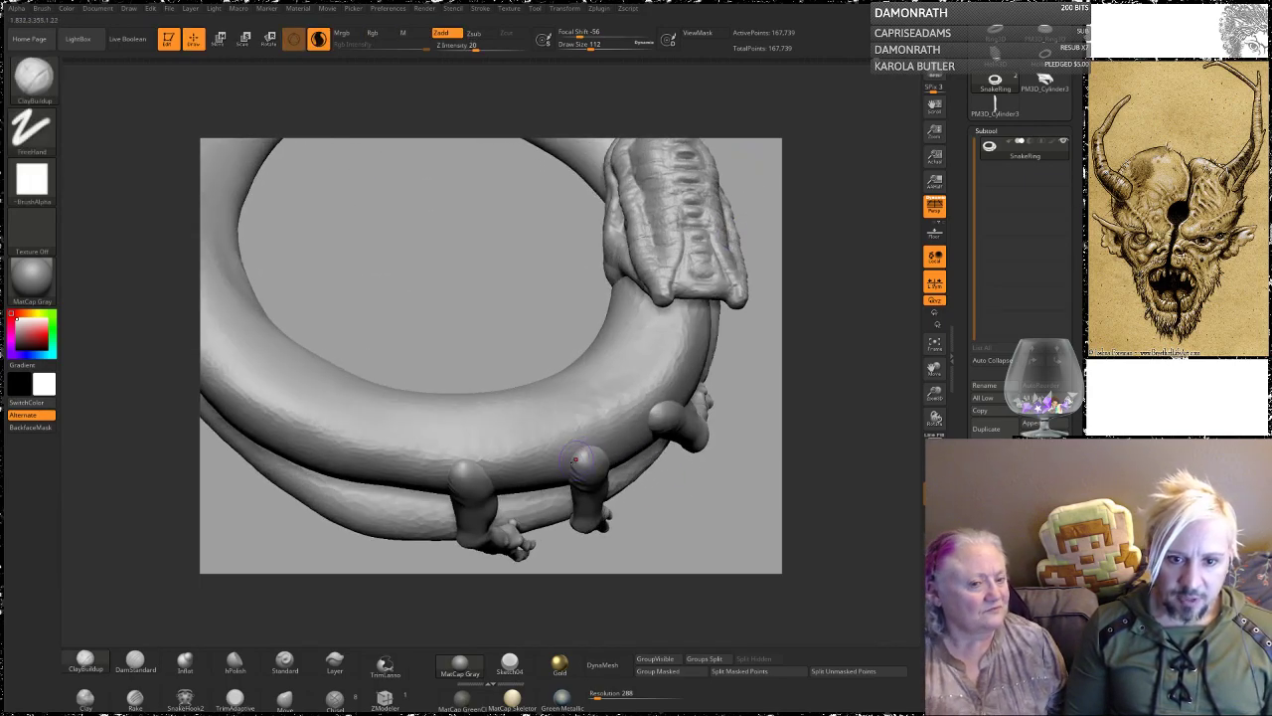
key(shift)
ctrl+drag(738, 505, 751, 521)
mouse_move(737, 507)
mouse_down()
mouse_move(740, 437)
mouse_move(733, 457)
mouse_move(719, 450)
mouse_up()
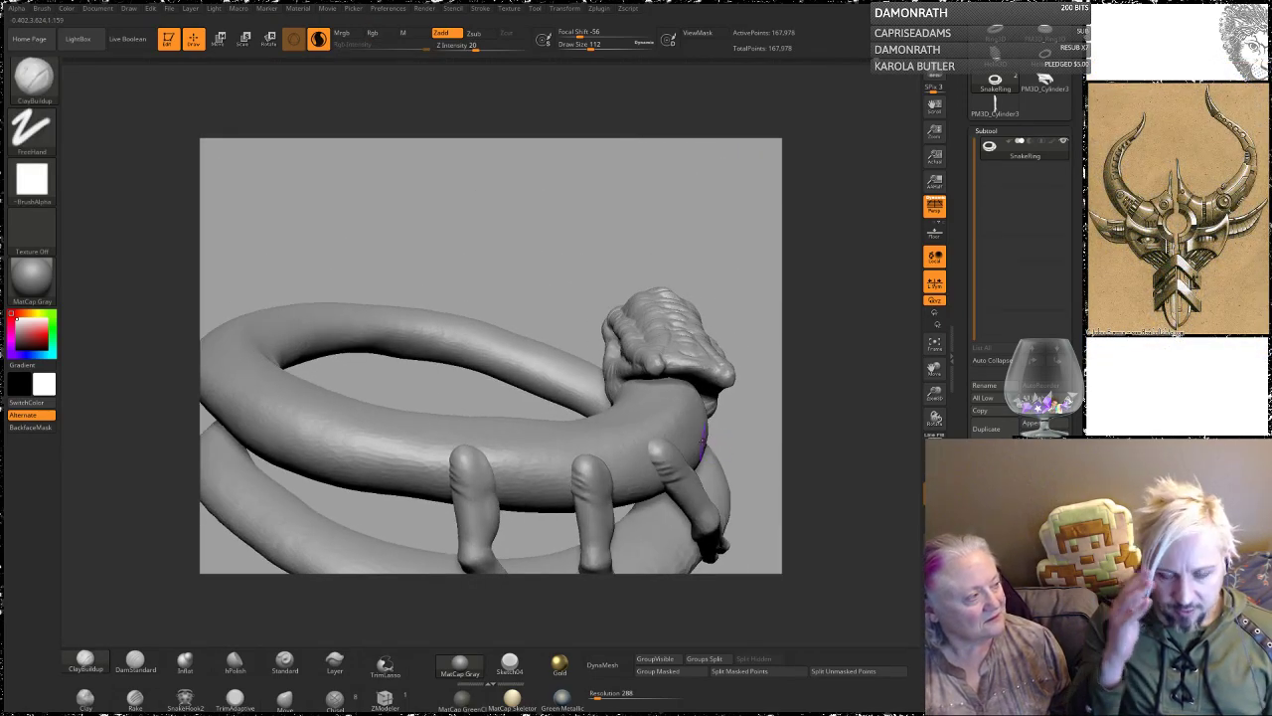
key(space)
drag(441, 465, 461, 467)
mouse_move(434, 393)
alt+mouse_down()
mouse_move(485, 325)
mouse_move(425, 349)
mouse_move(541, 368)
alt+mouse_up()
Step: Smooth the tops of the three shoulders where they join the upper coil
mouse_move(592, 273)
mouse_down()
mouse_move(596, 359)
mouse_move(660, 336)
mouse_up()
shift+drag(687, 290, 701, 279)
drag(731, 512, 631, 547)
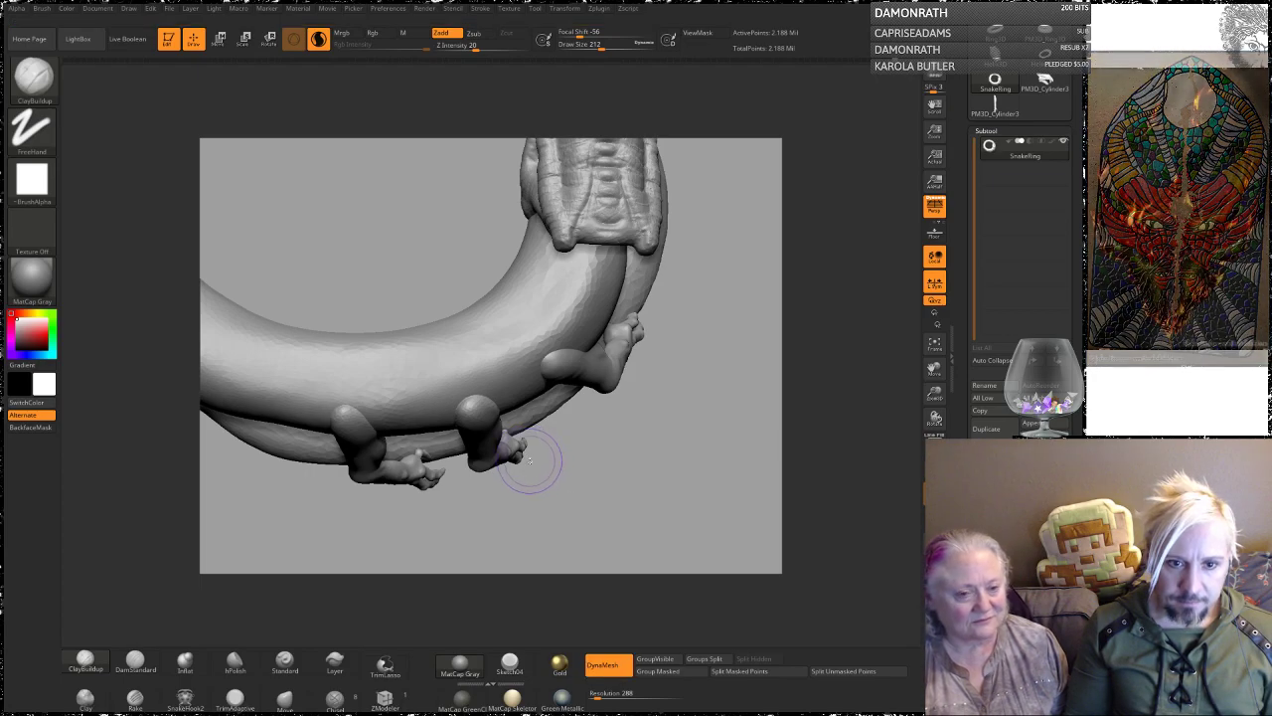
drag(616, 501, 582, 447)
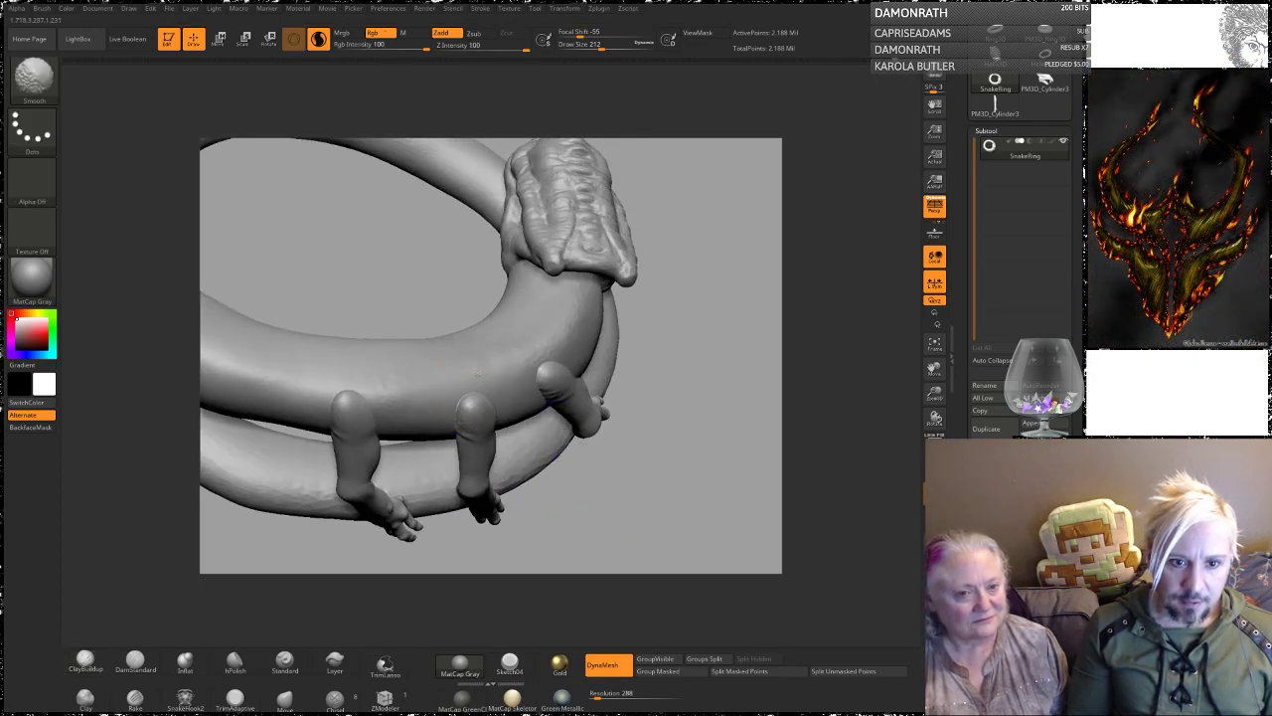
shift+drag(469, 398, 459, 397)
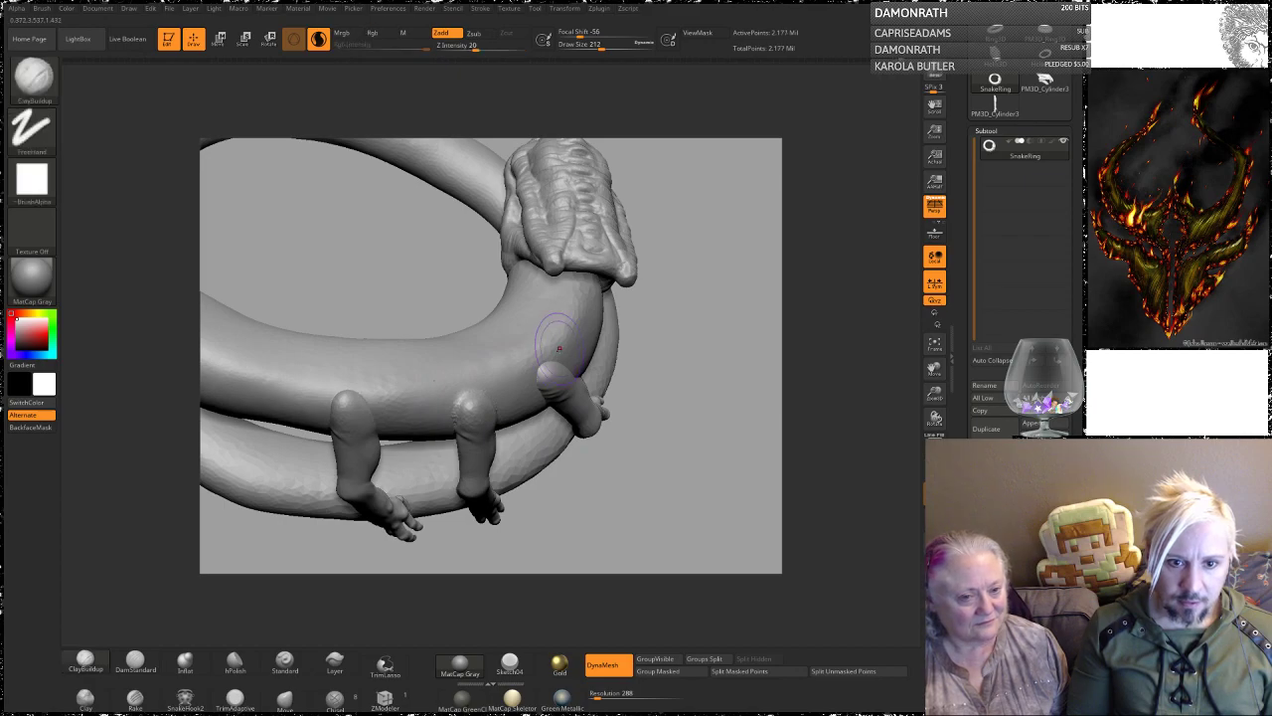
shift+drag(549, 362, 541, 370)
shift+drag(350, 388, 342, 399)
Step: Set the brush draw size to 136 and smooth the joint where the arm nearest the head meets the neck
mouse_move(736, 317)
mouse_down()
mouse_move(673, 349)
mouse_move(624, 251)
mouse_move(458, 231)
mouse_up()
key(space)
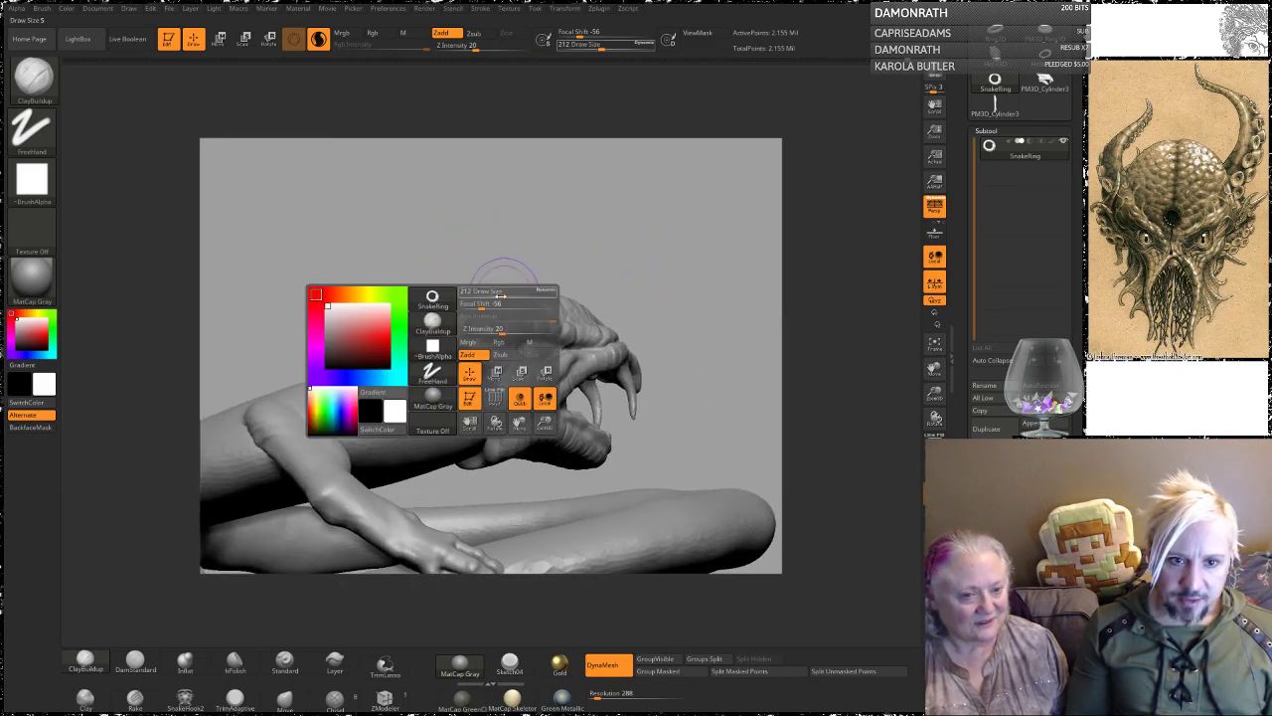
drag(503, 293, 496, 293)
shift+drag(454, 390, 454, 401)
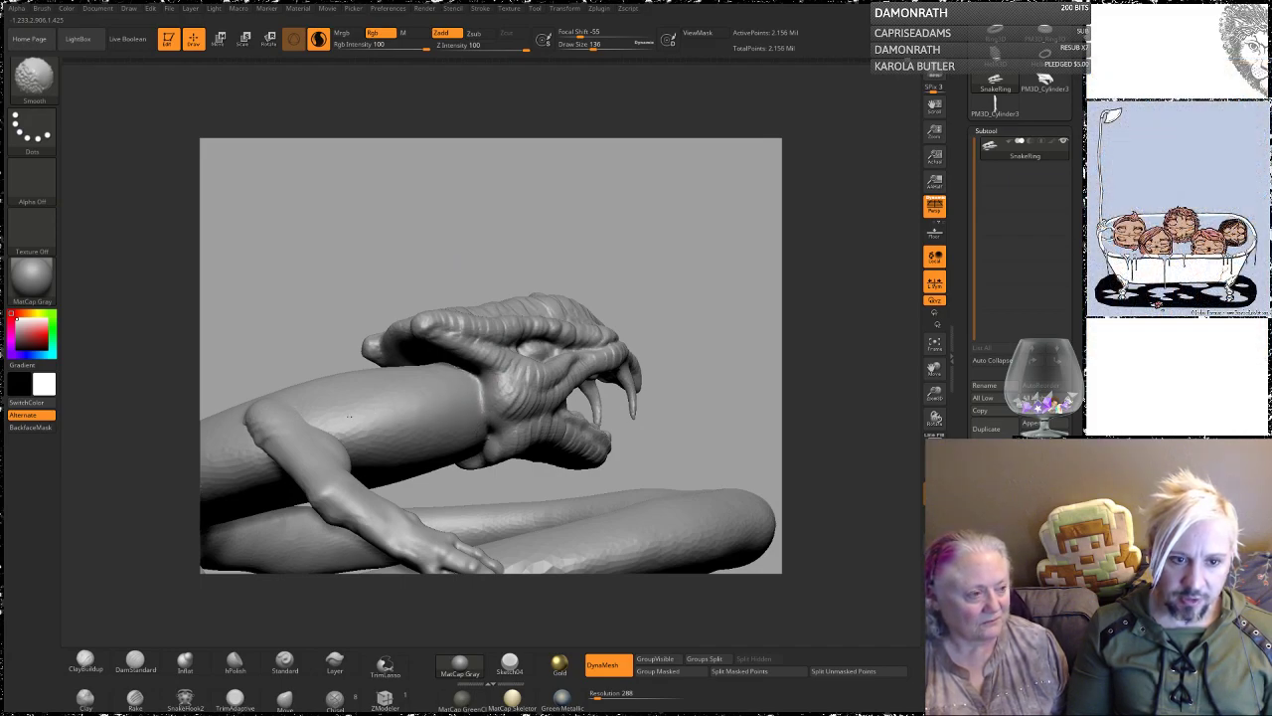
mouse_move(317, 294)
mouse_down()
mouse_move(301, 282)
mouse_move(310, 328)
mouse_up()
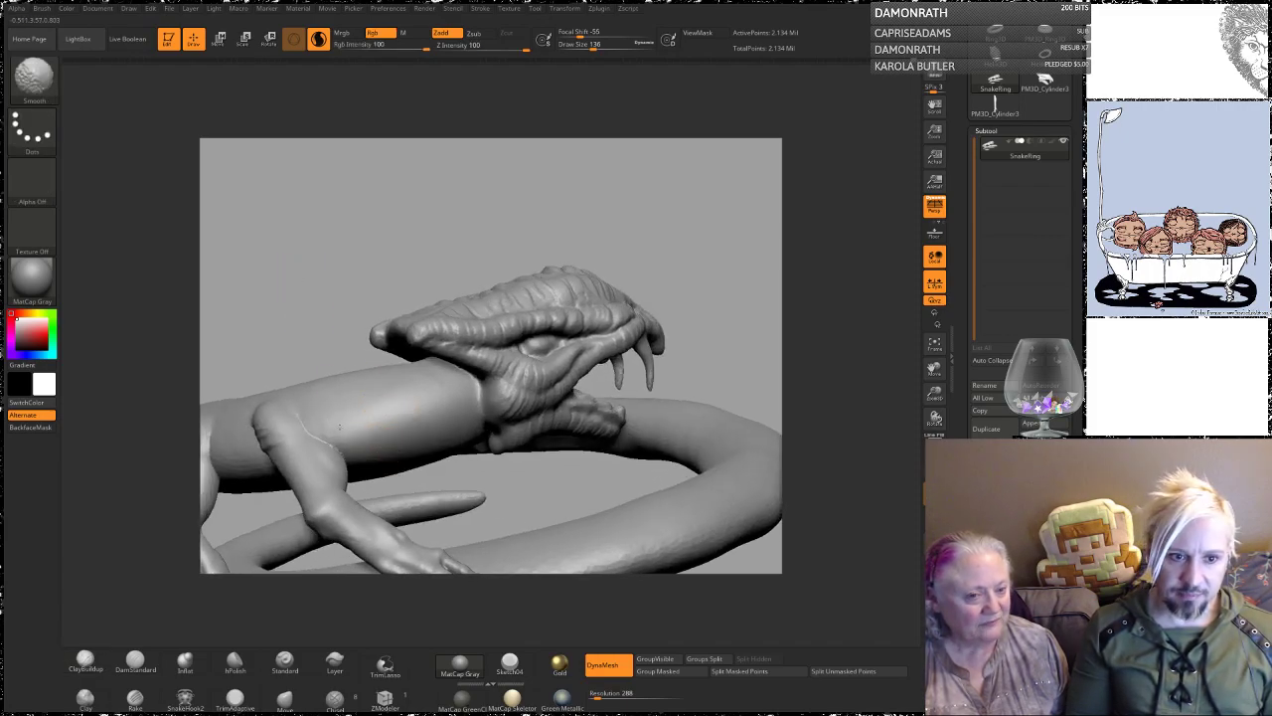
drag(295, 302, 372, 306)
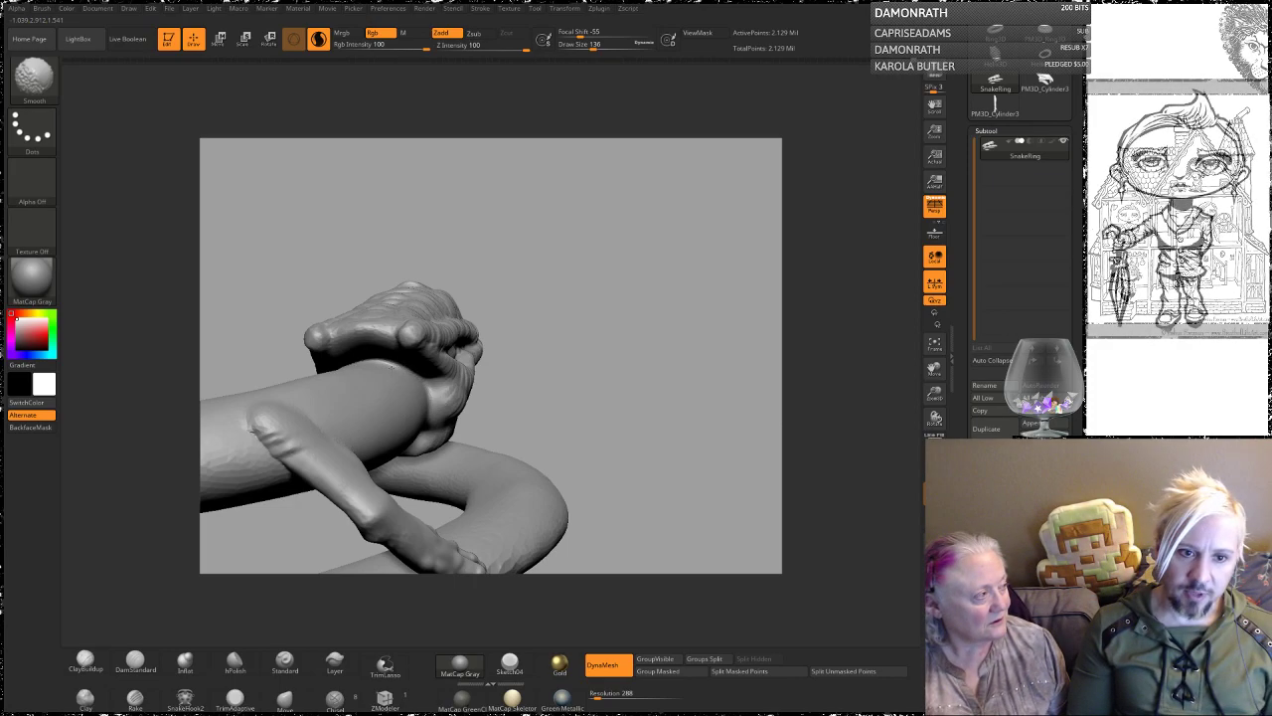
Step: Smooth the body around the second and third shoulders so both arms blend into the upper coil
mouse_move(263, 282)
mouse_down()
mouse_move(291, 242)
mouse_move(321, 238)
mouse_move(309, 196)
mouse_up()
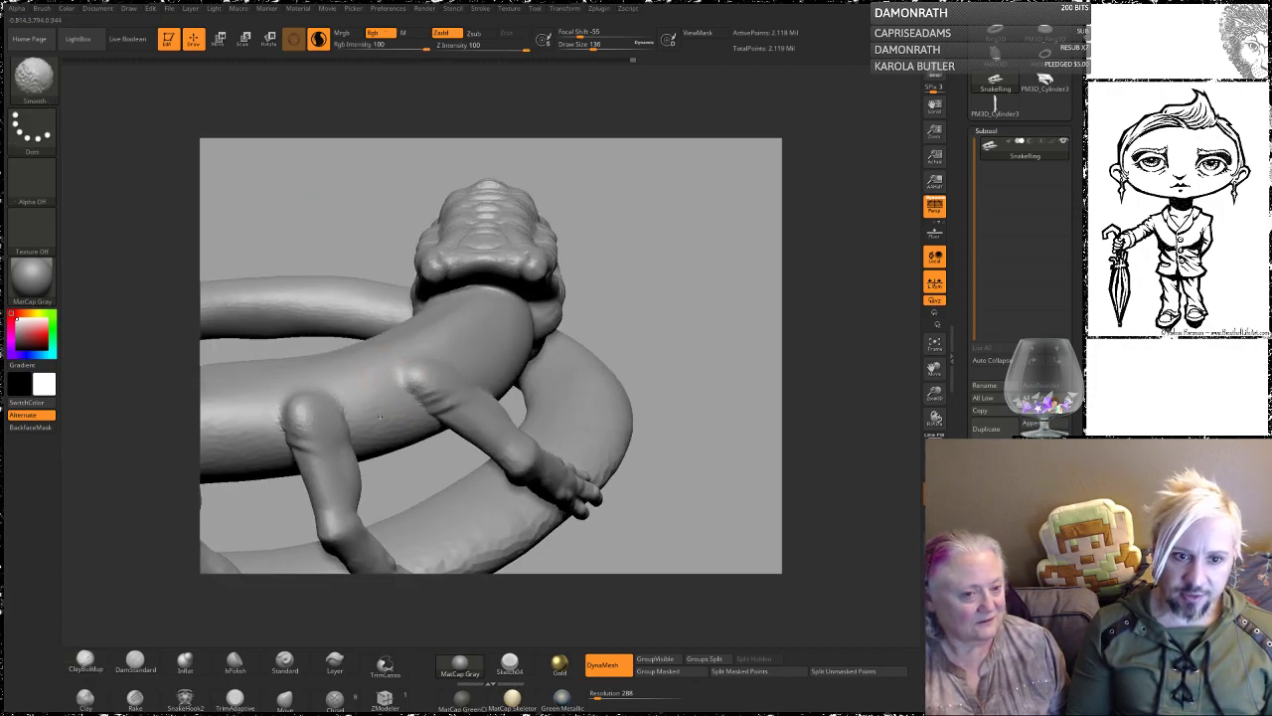
shift+drag(364, 377, 336, 403)
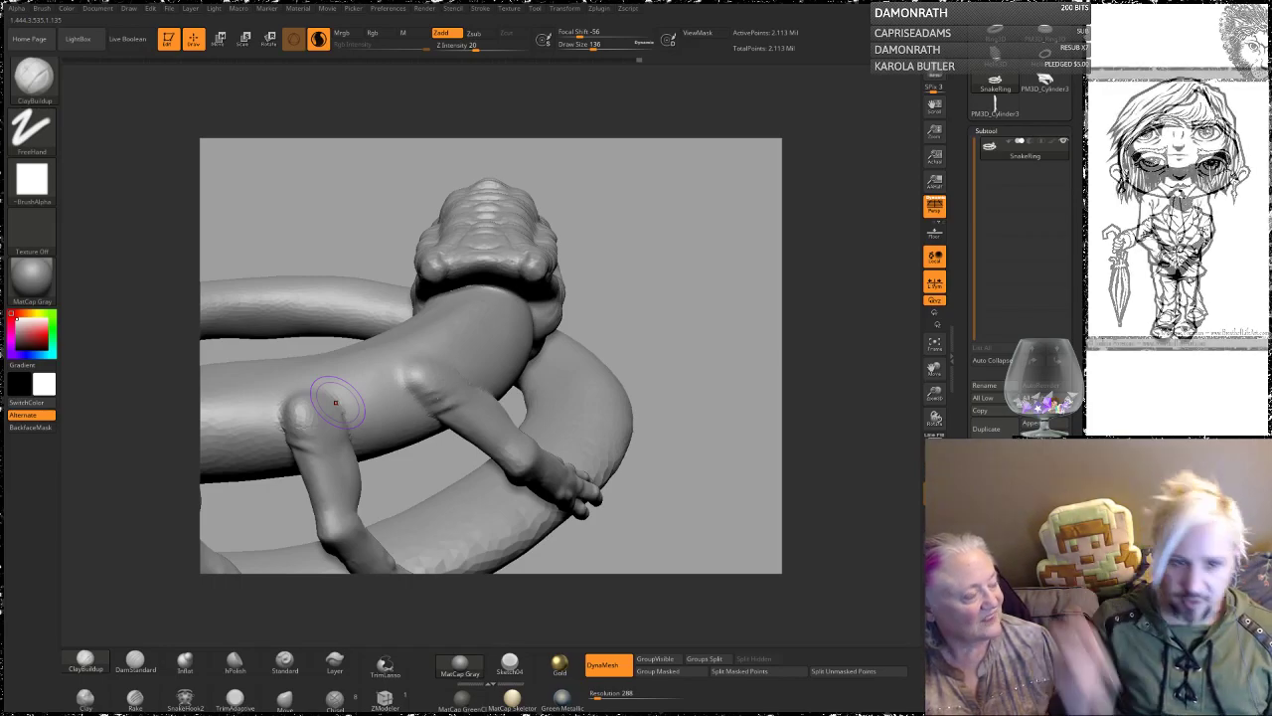
key(shift)
mouse_move(316, 422)
shift+mouse_down()
mouse_move(328, 408)
mouse_move(269, 427)
shift+mouse_up()
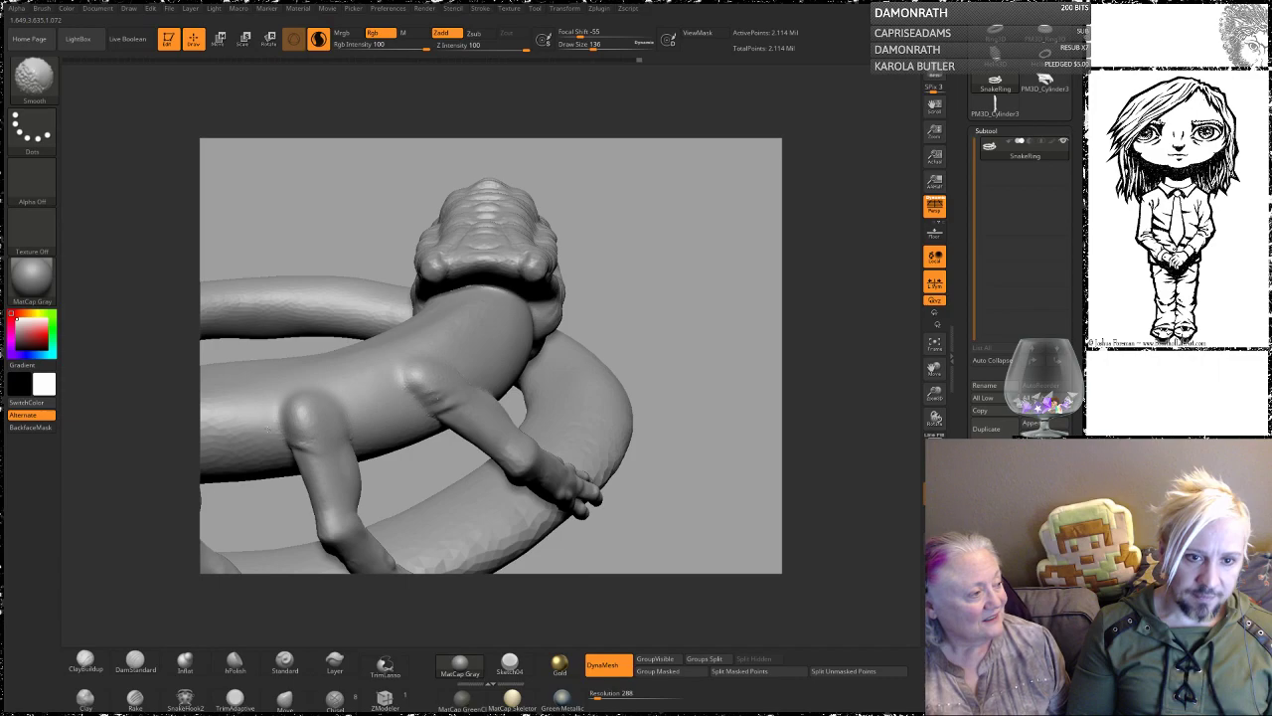
alt+drag(294, 244, 522, 183)
shift+drag(414, 367, 428, 385)
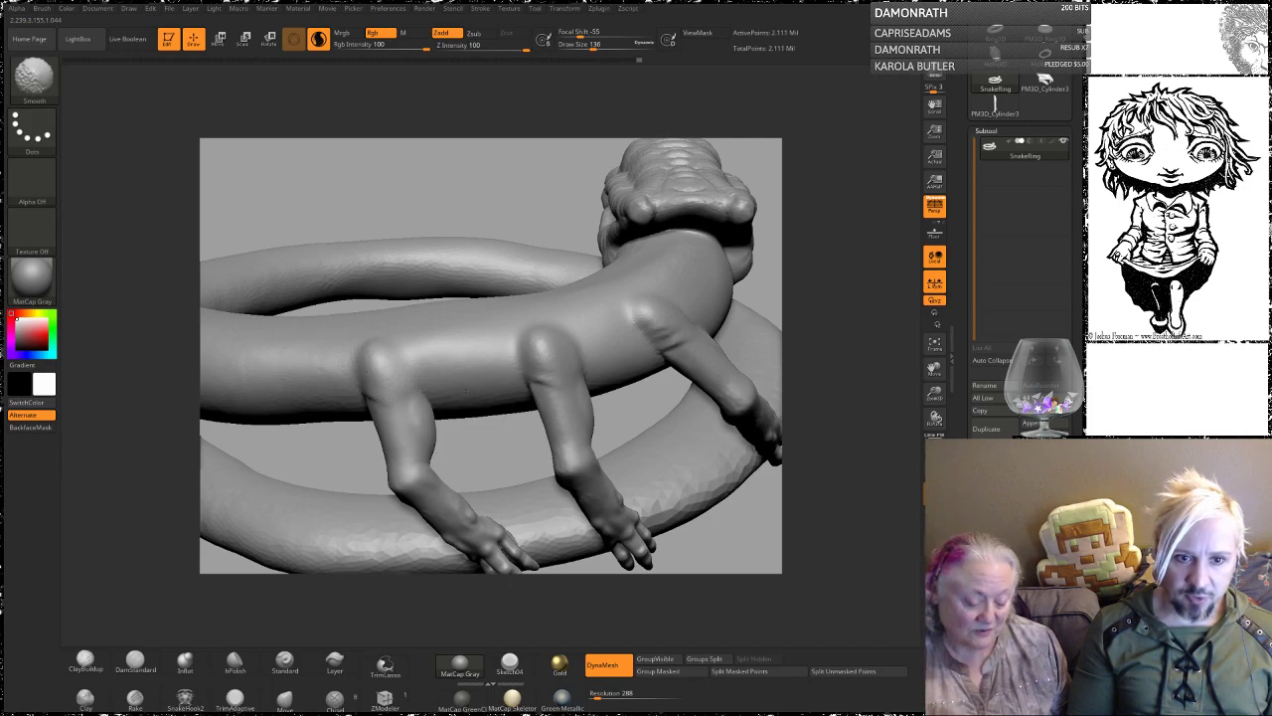
mouse_move(503, 193)
alt+mouse_down()
mouse_move(369, 248)
mouse_move(361, 218)
mouse_move(382, 214)
alt+mouse_up()
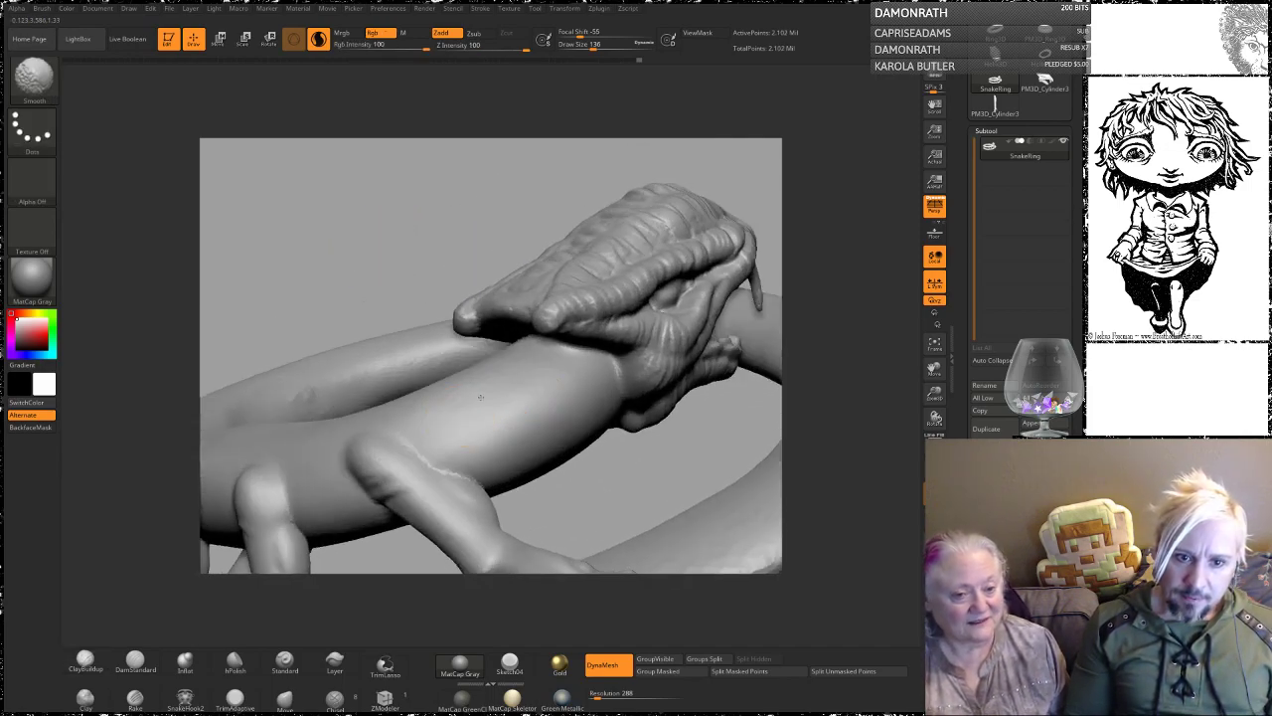
Step: Smooth the faceted surface of the lower coil around and between the three hands
ctrl+drag(390, 248, 412, 269)
mouse_move(320, 226)
alt+mouse_down()
mouse_move(305, 196)
mouse_move(341, 282)
mouse_move(301, 213)
alt+mouse_up()
key(shift)
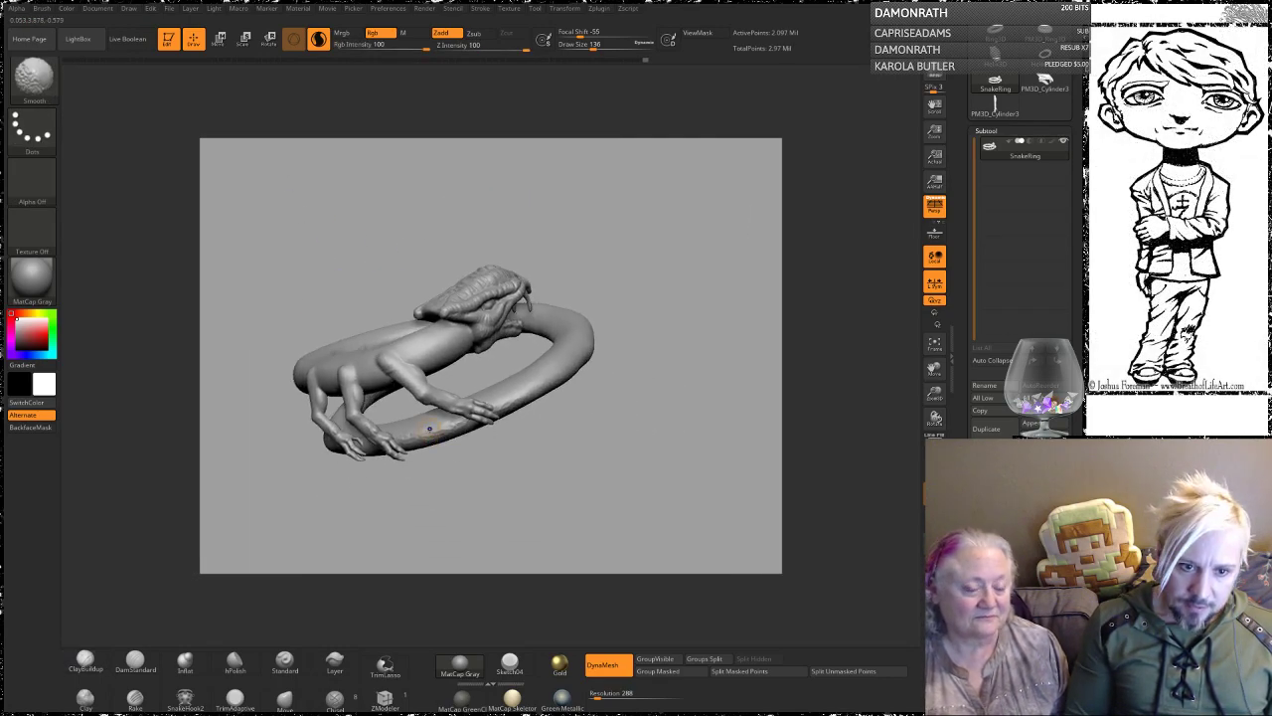
shift+drag(447, 427, 459, 424)
ctrl+drag(483, 488, 502, 505)
mouse_move(494, 502)
mouse_down()
mouse_move(508, 460)
mouse_move(515, 536)
mouse_up()
alt+drag(515, 537, 504, 494)
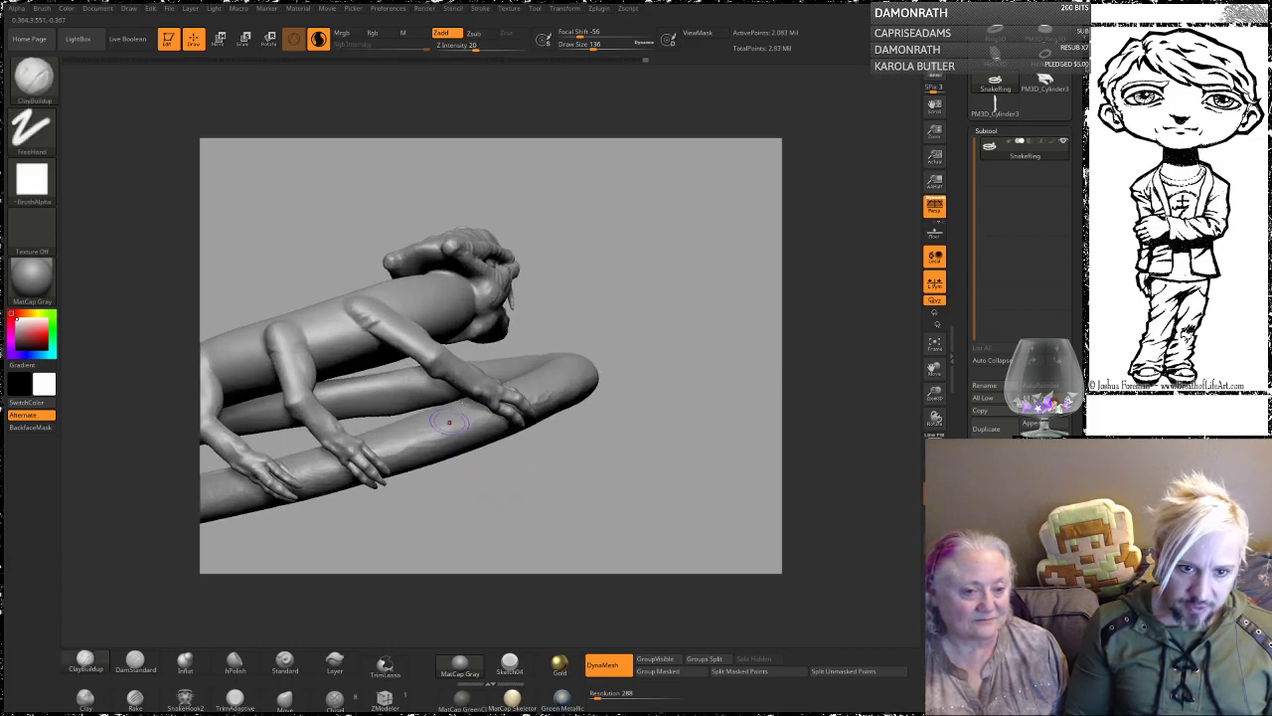
key(shift)
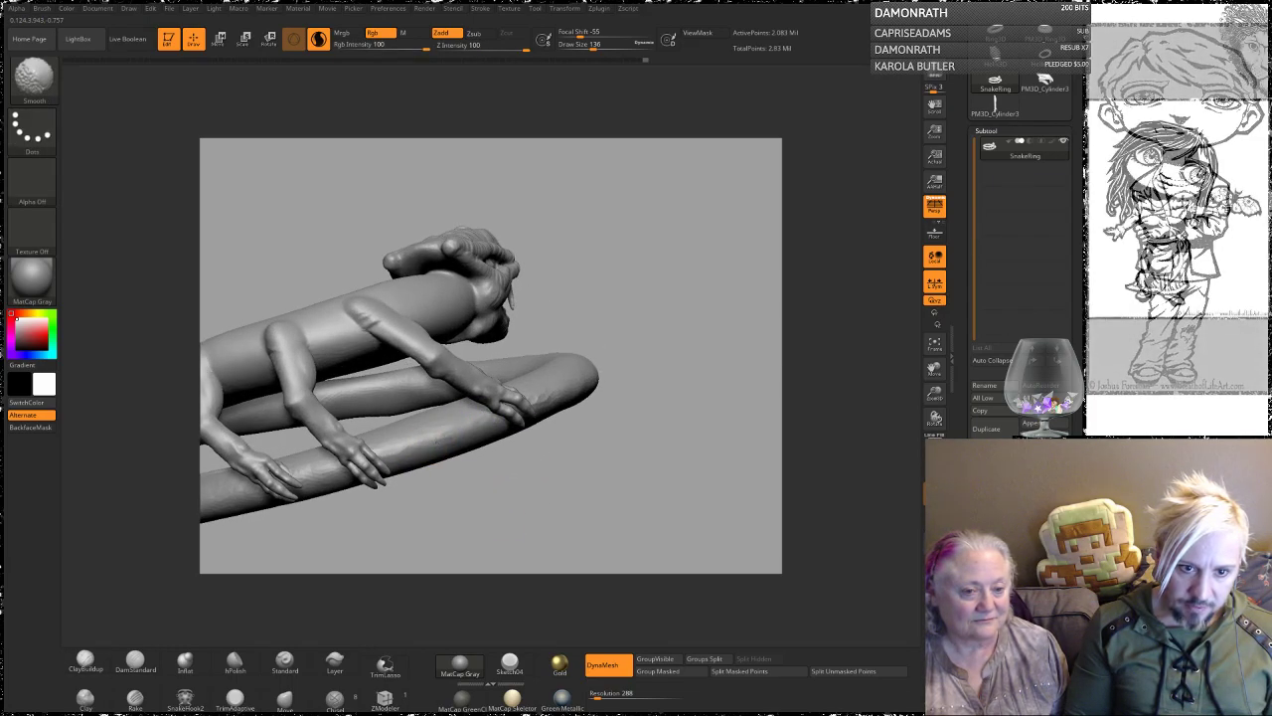
drag(596, 485, 490, 481)
key(shift)
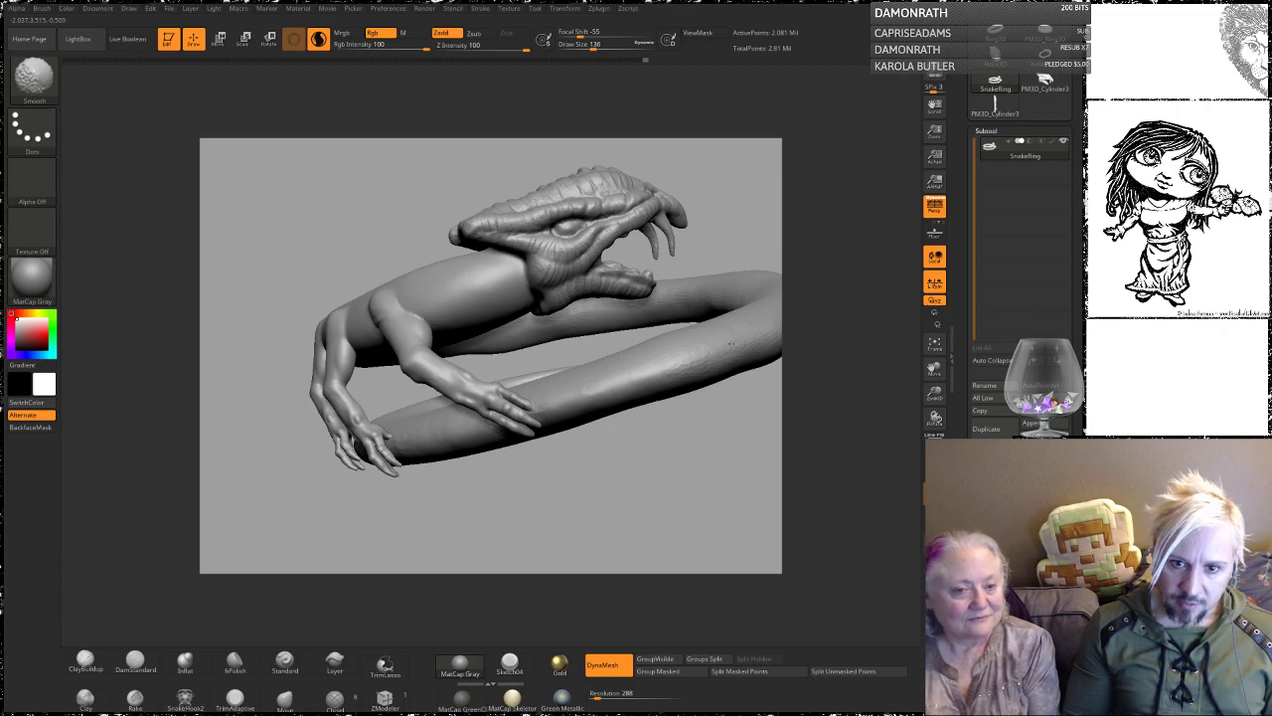
Step: Build up three small bumps with ClayBuildup along the inner top of the upper coil, opposite the three shoulders, and smooth them
drag(650, 463, 574, 224)
alt+drag(692, 388, 571, 255)
drag(603, 398, 616, 338)
mouse_move(554, 368)
mouse_down()
mouse_move(582, 409)
mouse_move(559, 345)
mouse_up()
mouse_move(541, 246)
alt+mouse_down()
mouse_move(563, 299)
mouse_move(483, 262)
mouse_move(427, 276)
mouse_move(368, 256)
mouse_move(364, 176)
mouse_move(383, 266)
mouse_move(403, 283)
alt+mouse_up()
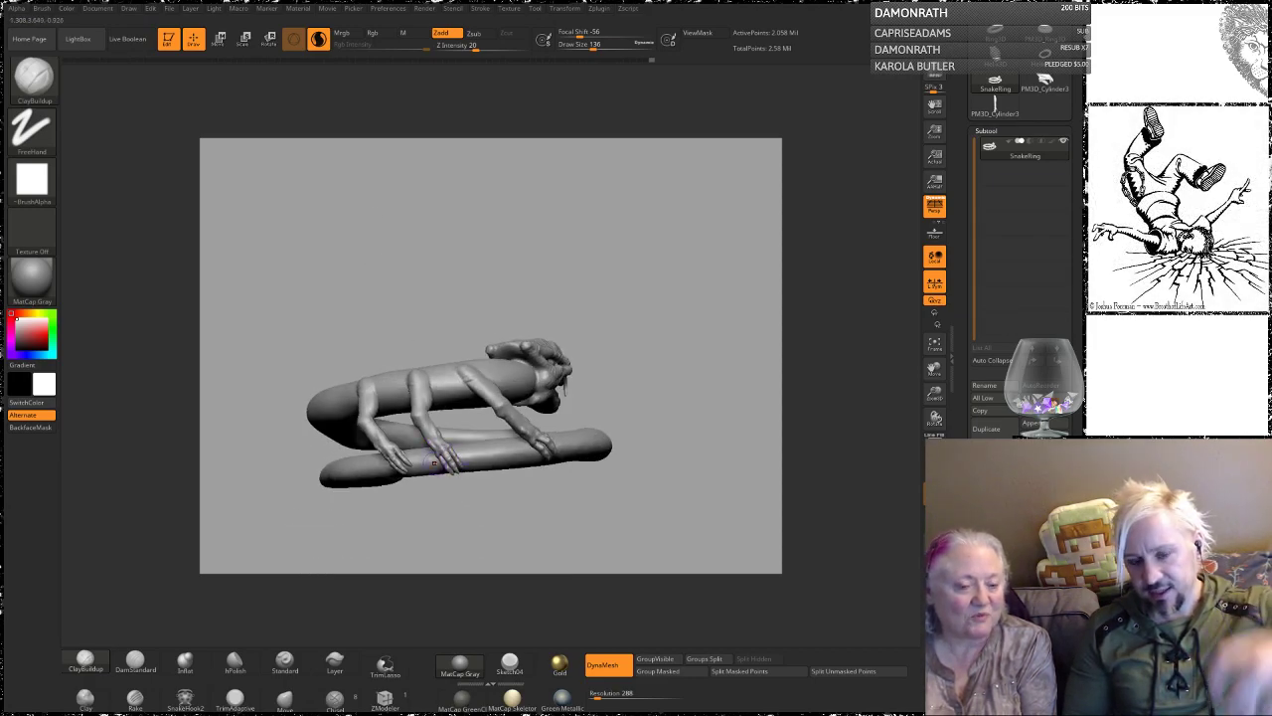
alt+drag(406, 289, 417, 291)
alt+drag(333, 192, 416, 313)
key(shift)
mouse_move(401, 255)
mouse_down()
mouse_move(425, 308)
mouse_move(421, 334)
mouse_move(410, 328)
mouse_up()
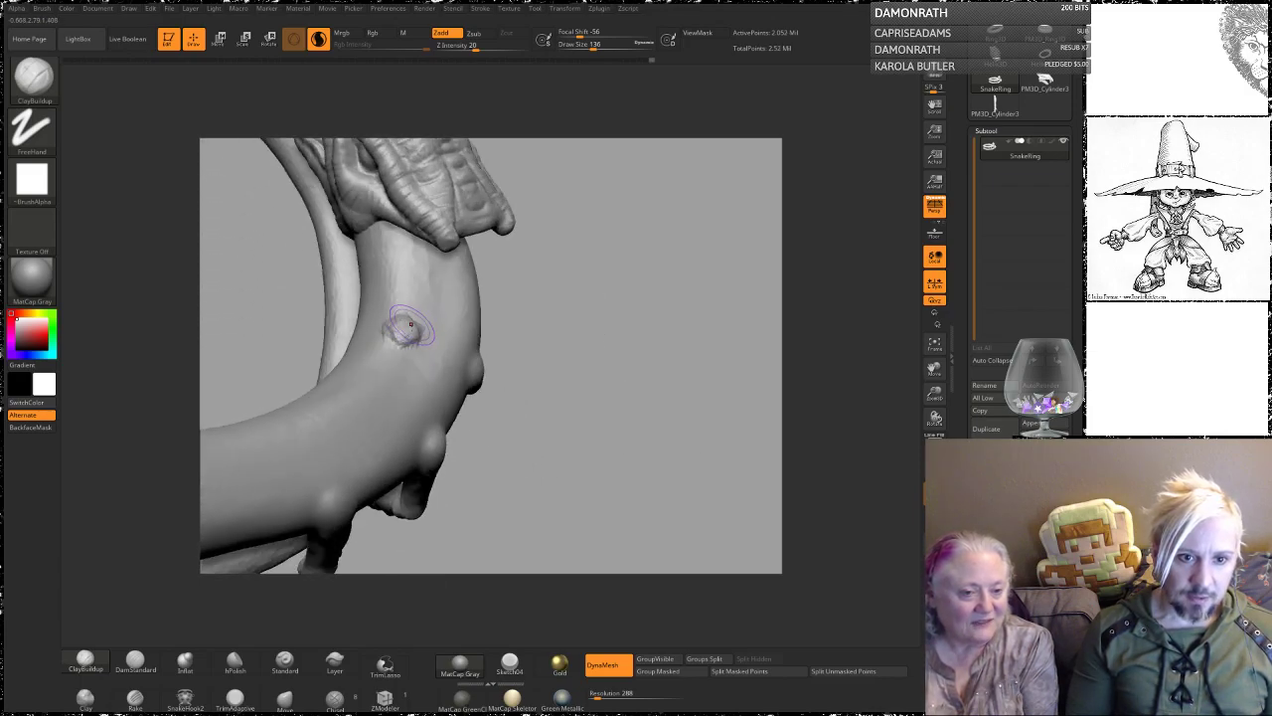
mouse_move(386, 379)
mouse_down()
mouse_move(353, 385)
mouse_move(296, 430)
mouse_up()
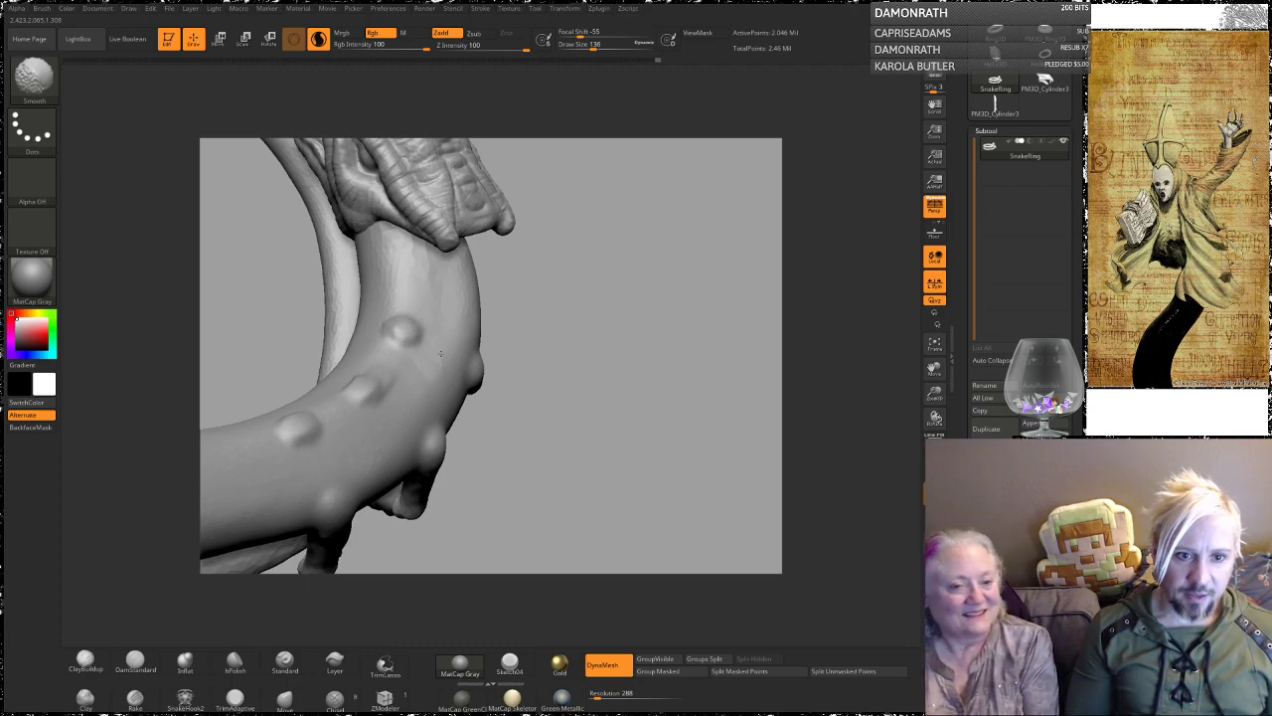
mouse_move(544, 318)
mouse_down()
mouse_move(406, 400)
mouse_move(305, 439)
mouse_up()
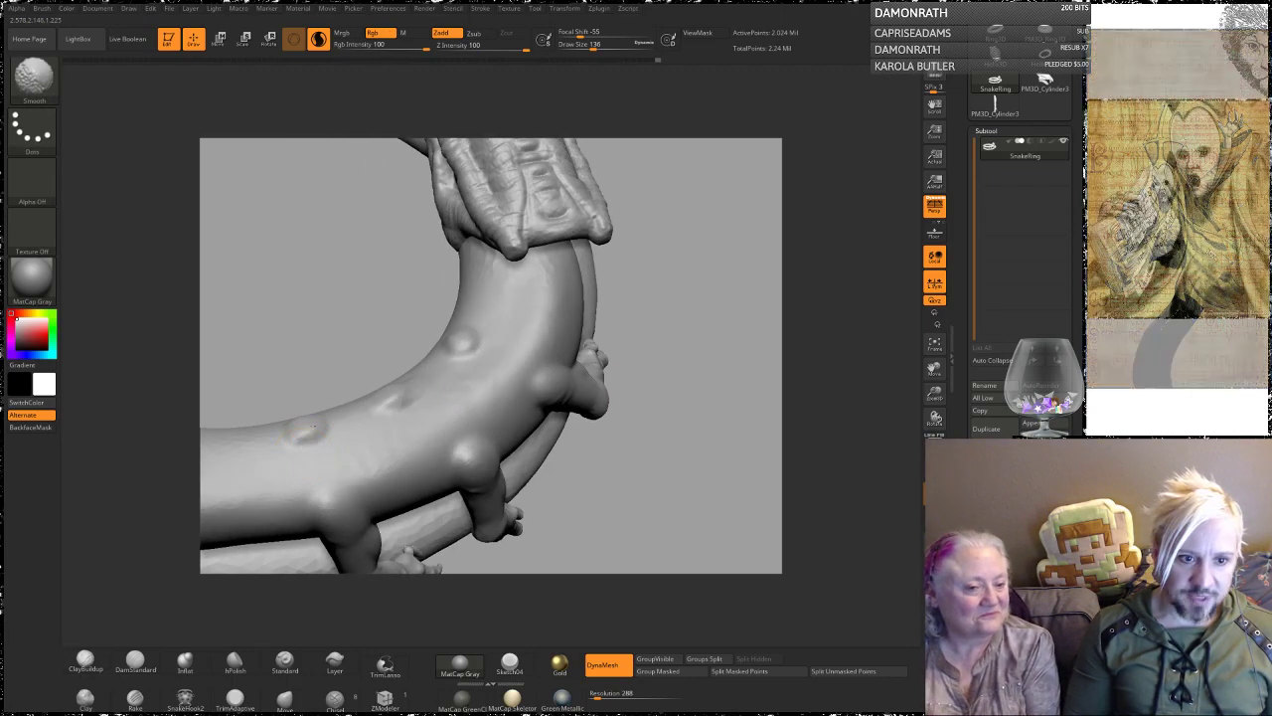
Step: Set the brush draw size to 207 and smooth the upper coil around the far side of the ring
alt+drag(326, 323, 511, 240)
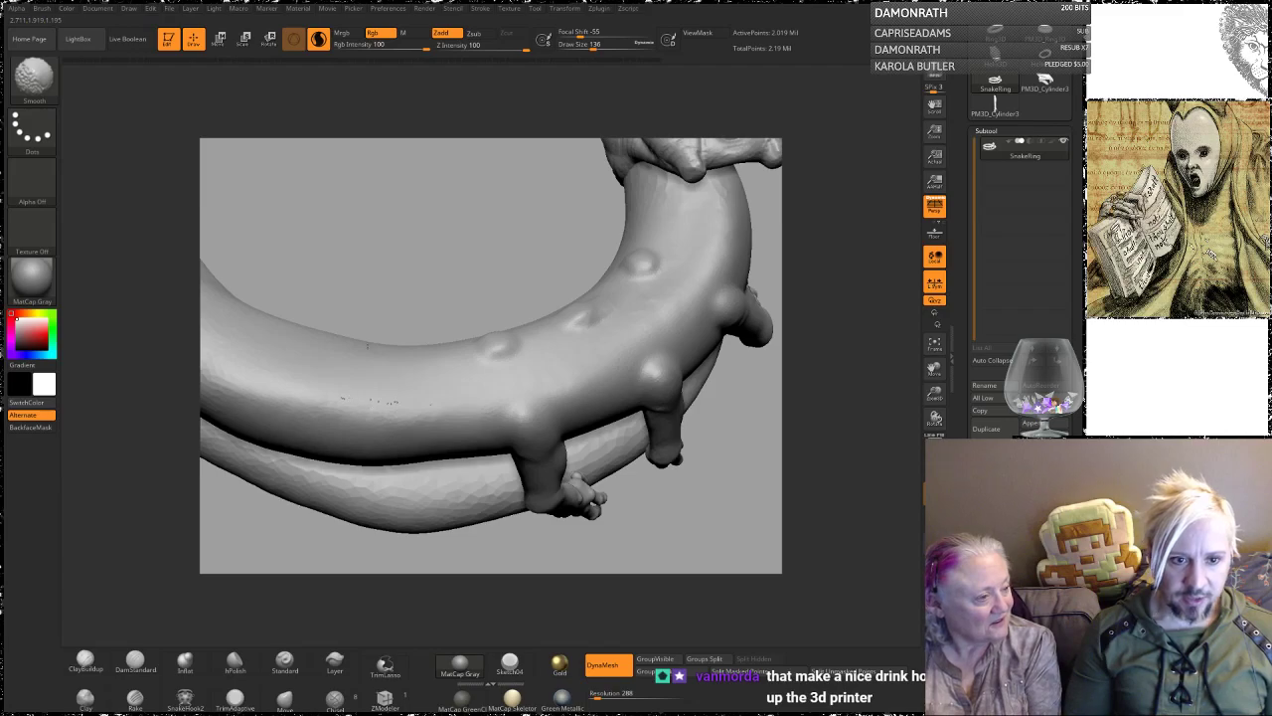
ctrl+drag(446, 281, 452, 293)
mouse_move(446, 328)
mouse_down()
mouse_move(443, 254)
mouse_move(411, 264)
mouse_move(386, 335)
mouse_up()
key(space)
key(shift)
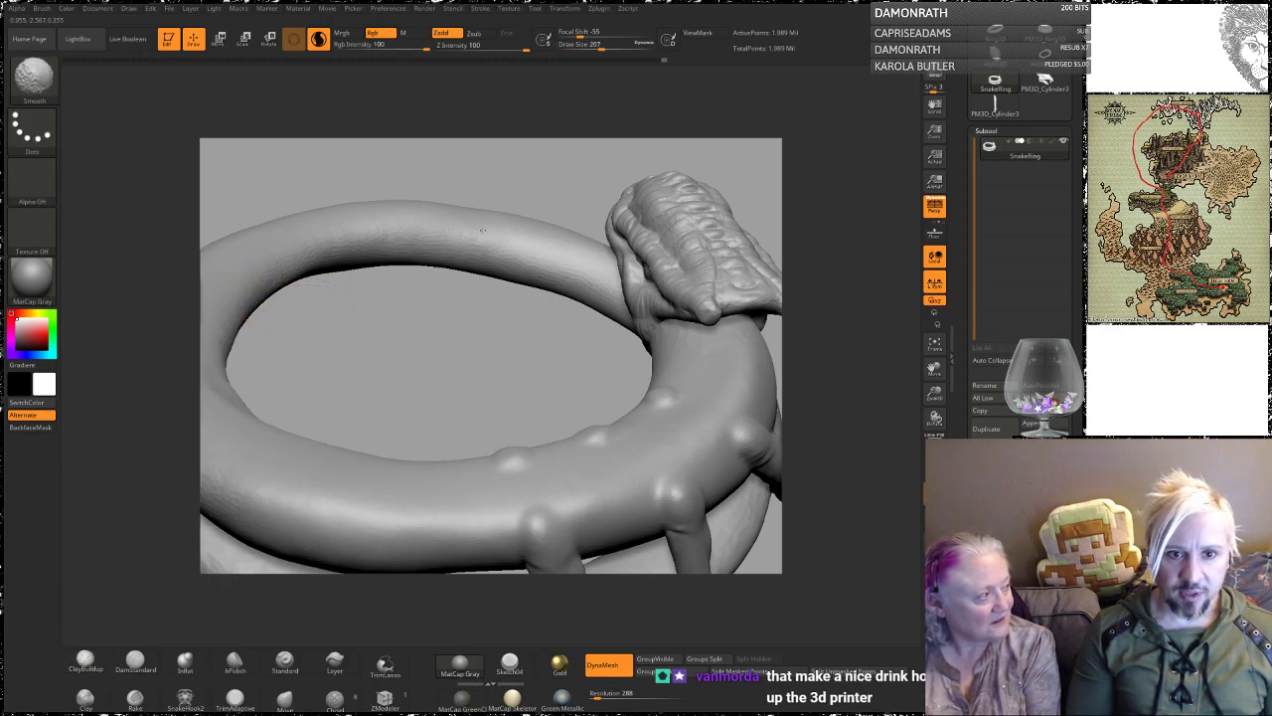
shift+drag(533, 248, 447, 244)
mouse_move(388, 293)
ctrl+mouse_down()
mouse_move(410, 334)
mouse_move(372, 267)
ctrl+mouse_up()
alt+drag(345, 326, 496, 395)
key(shift)
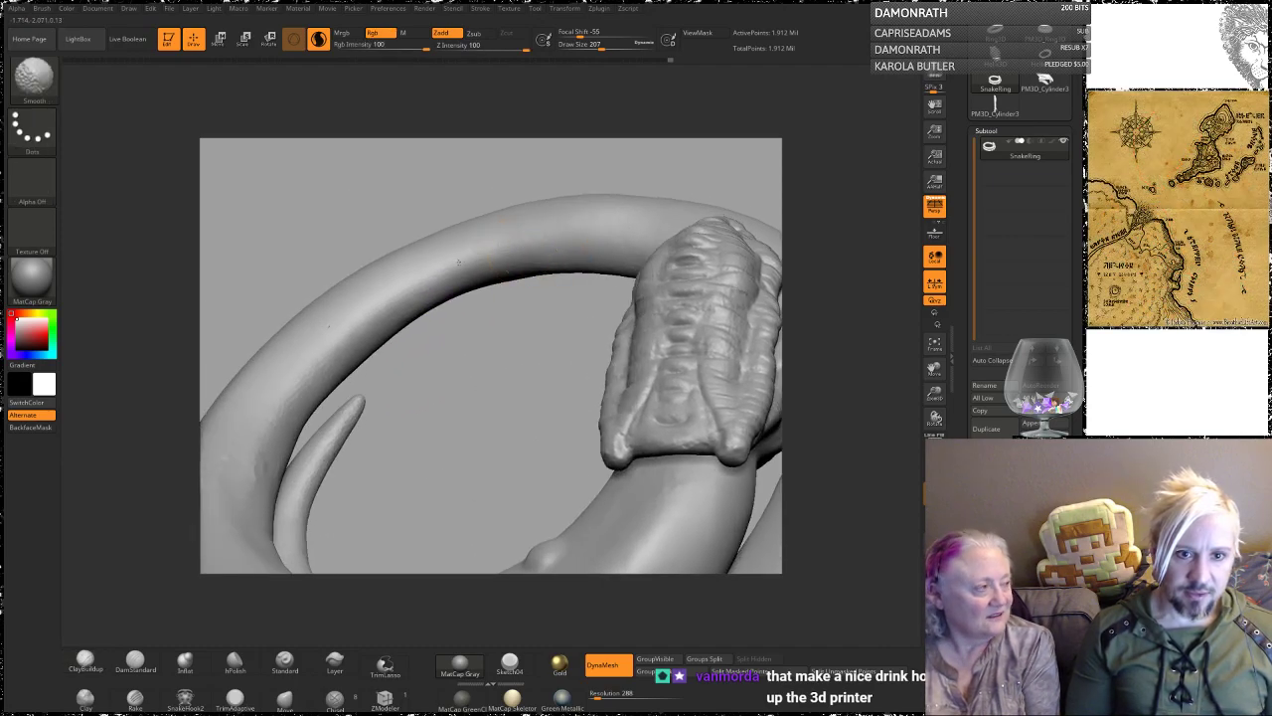
shift+drag(462, 261, 466, 257)
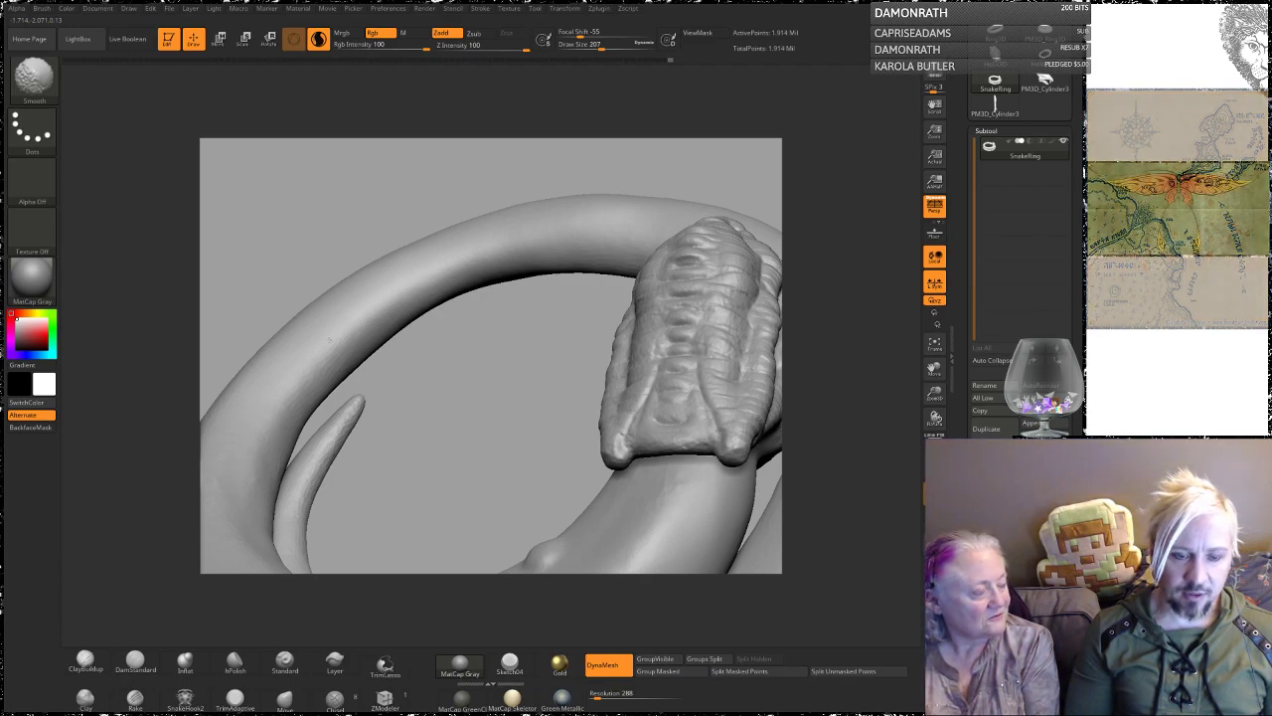
Step: Smooth the outer side of the upper coil behind the rear arm
mouse_move(502, 384)
ctrl+mouse_down()
mouse_move(484, 423)
mouse_move(517, 448)
mouse_move(489, 395)
mouse_move(502, 369)
mouse_move(386, 361)
ctrl+mouse_up()
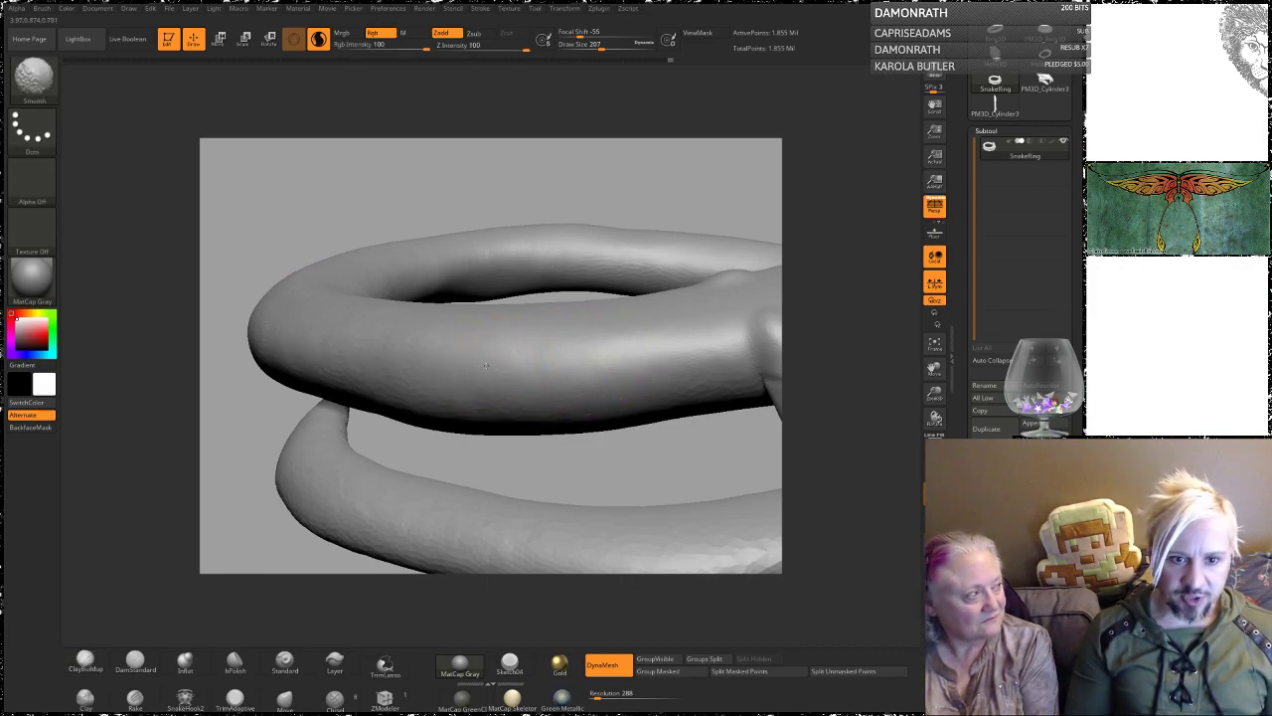
drag(594, 188, 502, 156)
shift+drag(520, 268, 495, 266)
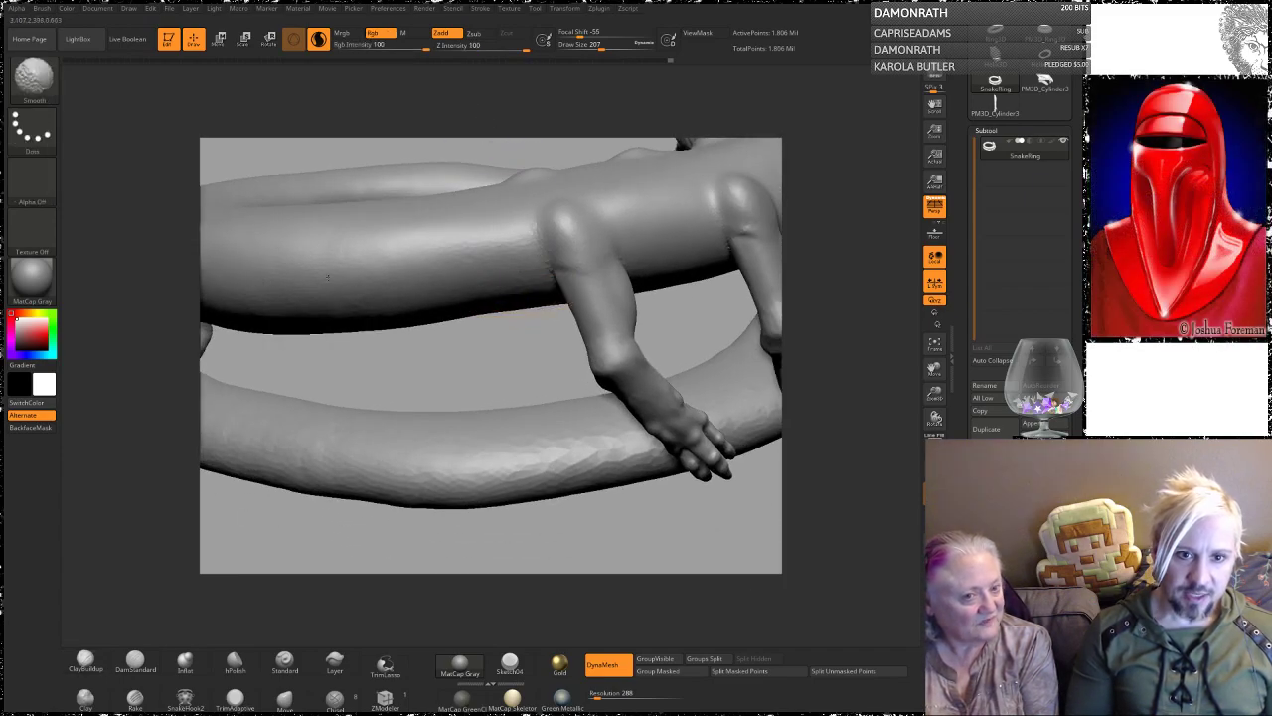
Step: Smooth the outer side of the lower coil from the rear hand back to the bend
drag(505, 354, 574, 364)
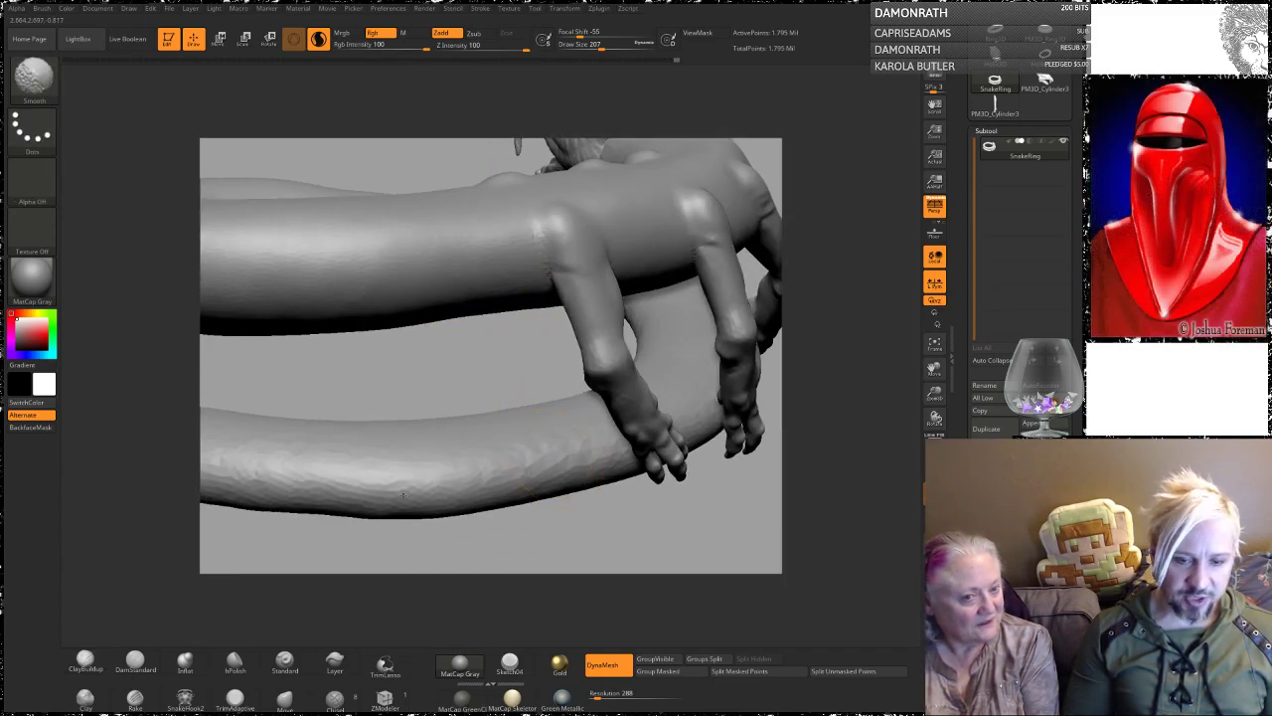
drag(379, 382, 469, 383)
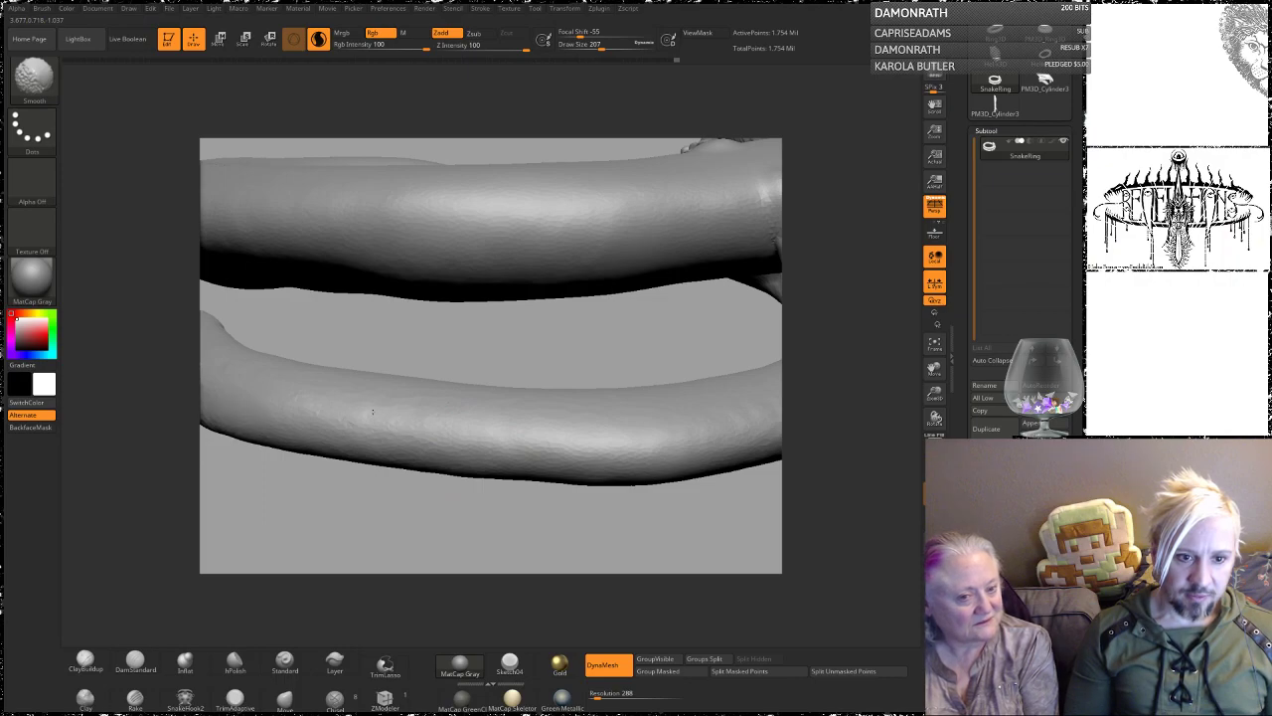
ctrl+drag(368, 304, 425, 363)
drag(398, 326, 475, 328)
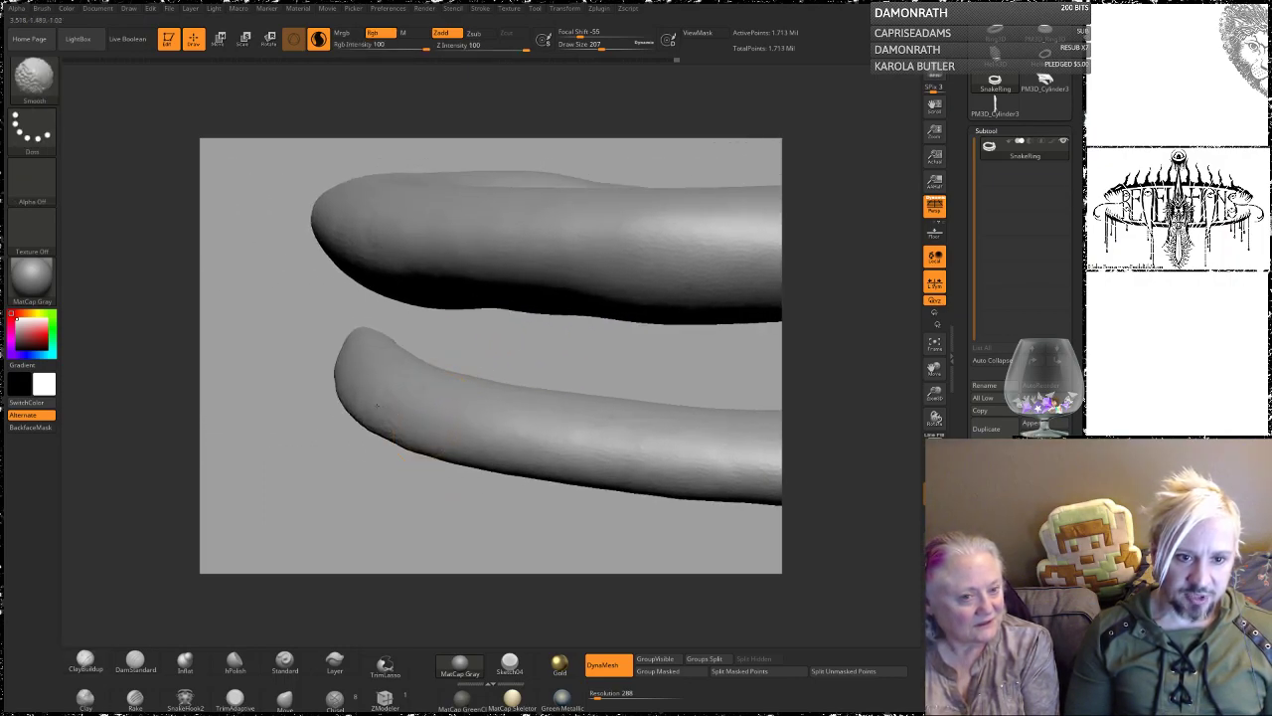
shift+drag(431, 411, 398, 383)
Step: Smooth the underside of the lower coil beneath the hands
ctrl+drag(337, 487, 398, 537)
drag(377, 477, 493, 400)
mouse_move(493, 401)
right_down()
mouse_move(488, 454)
mouse_move(471, 439)
mouse_move(471, 391)
mouse_move(406, 385)
mouse_move(378, 404)
right_up()
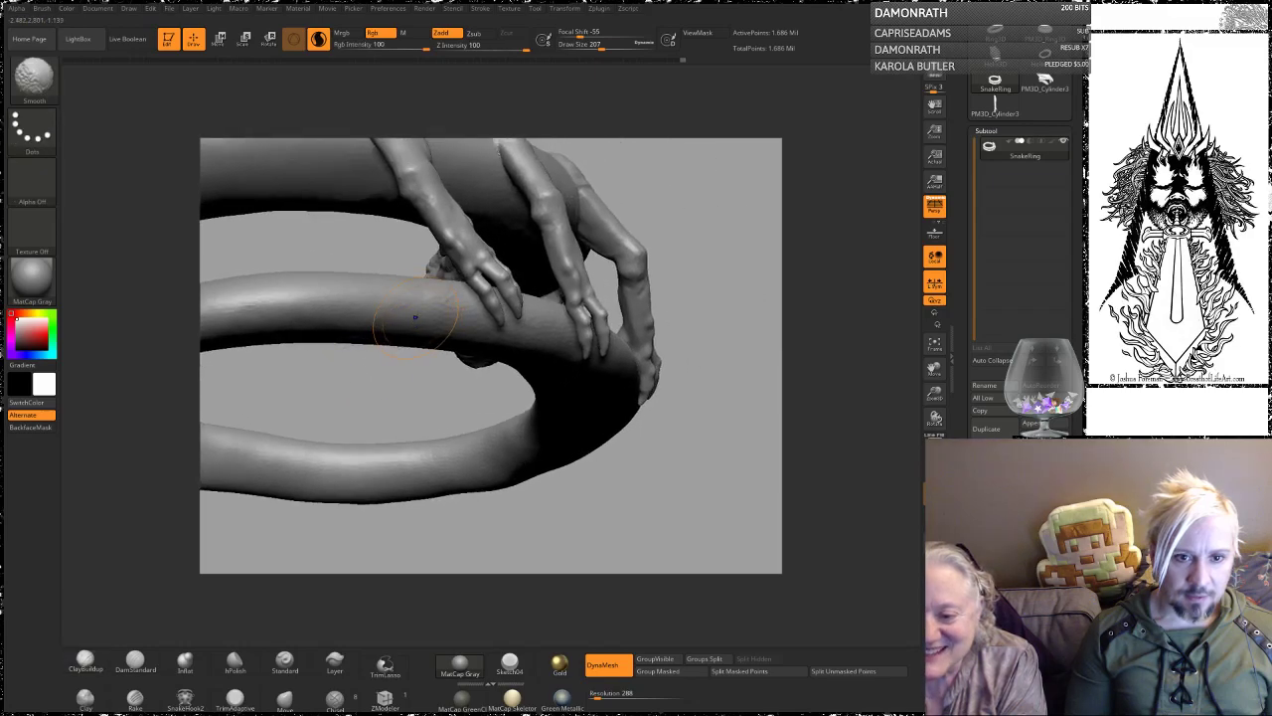
shift+drag(454, 361, 487, 358)
ctrl+drag(686, 243, 710, 267)
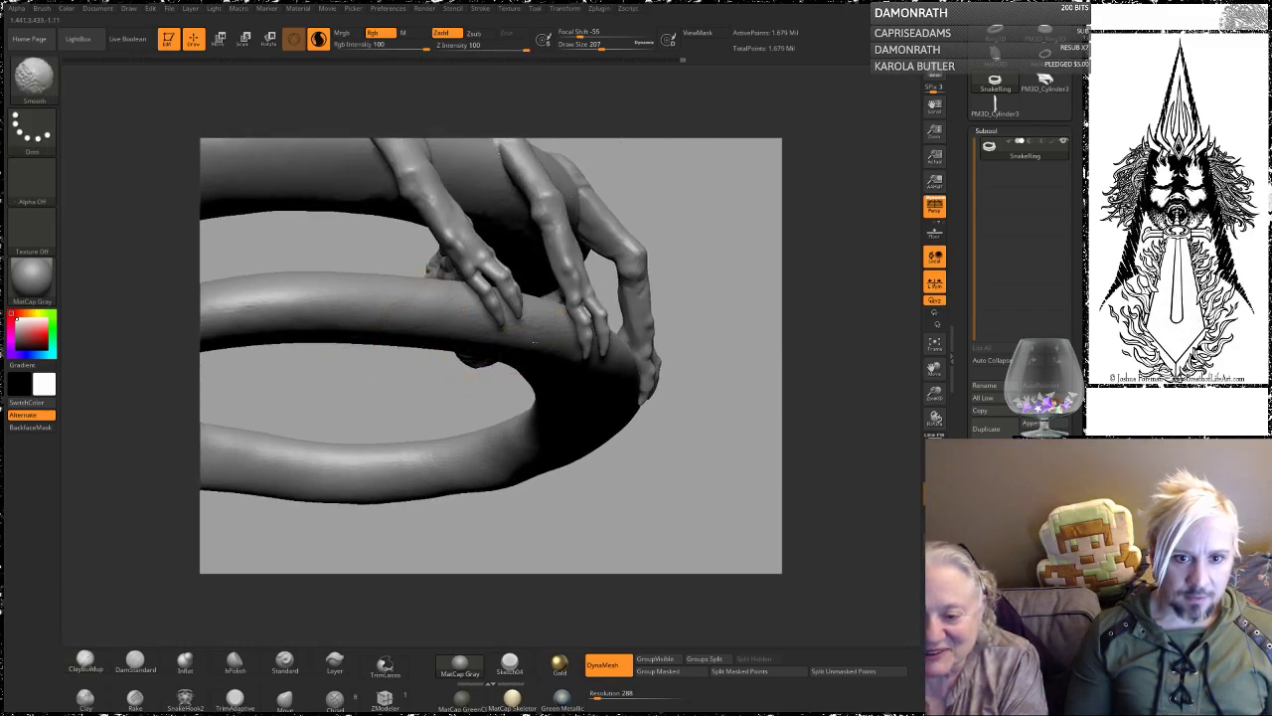
Step: Smooth the lower coil from the front hand around the bend in front of the head
mouse_move(723, 301)
right_down()
mouse_move(714, 270)
mouse_move(643, 219)
mouse_move(656, 290)
right_up()
alt+right_drag(709, 220, 454, 234)
right_drag(578, 197, 562, 256)
alt+right_drag(414, 525, 534, 463)
shift+drag(396, 434, 369, 418)
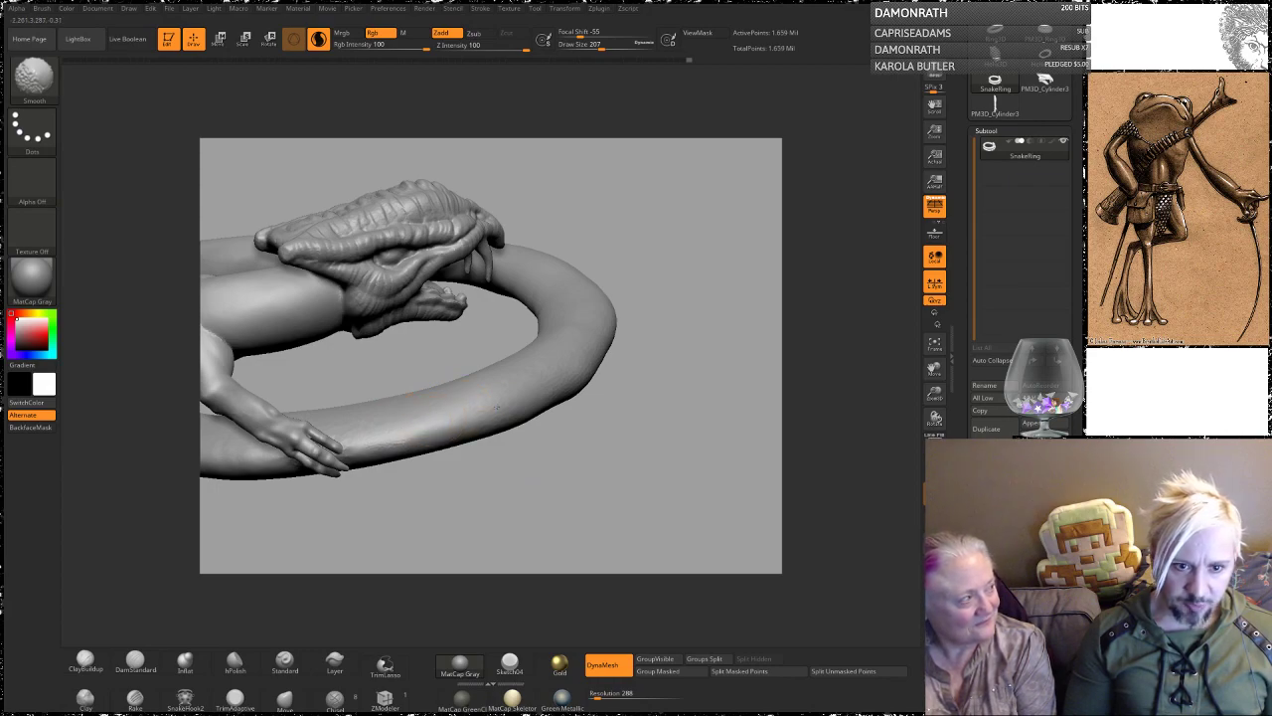
mouse_move(523, 477)
right_down()
mouse_move(529, 425)
mouse_move(517, 417)
right_up()
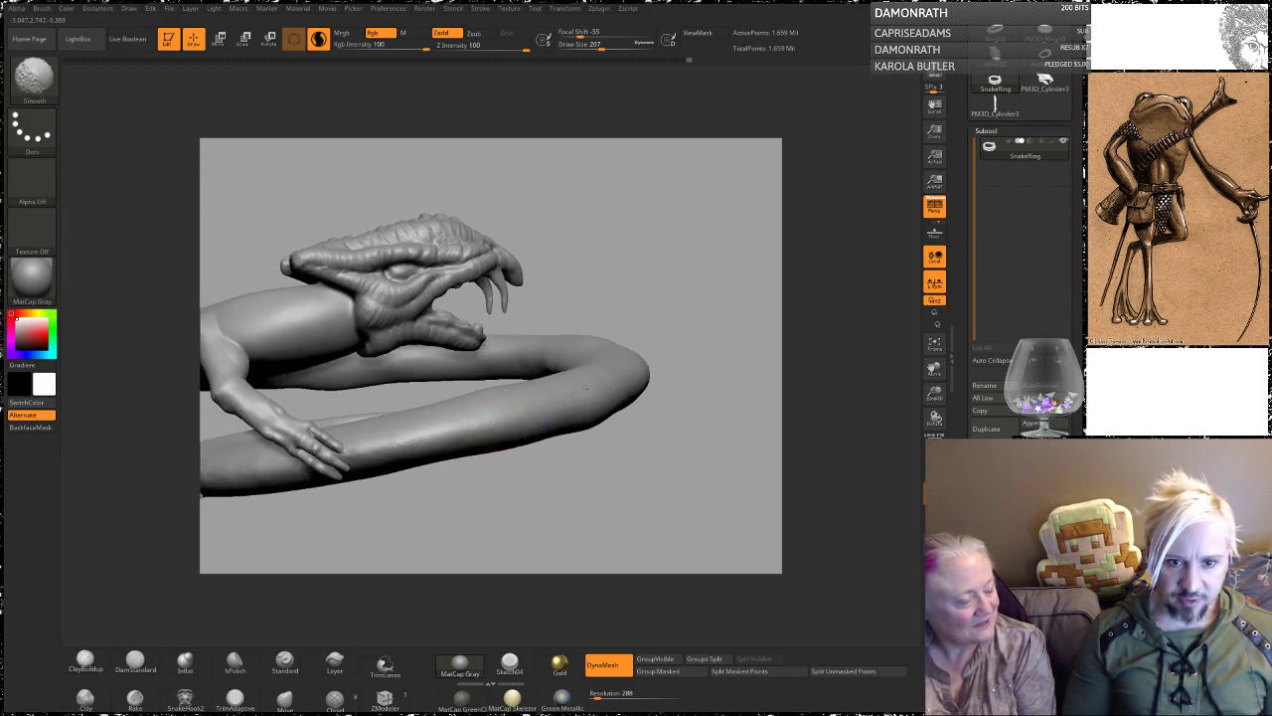
Step: Inflate the underside of the lower coil near the head with the Inflat brush at draw size 386, and dismiss the error notice
drag(574, 526, 579, 191)
click(186, 663)
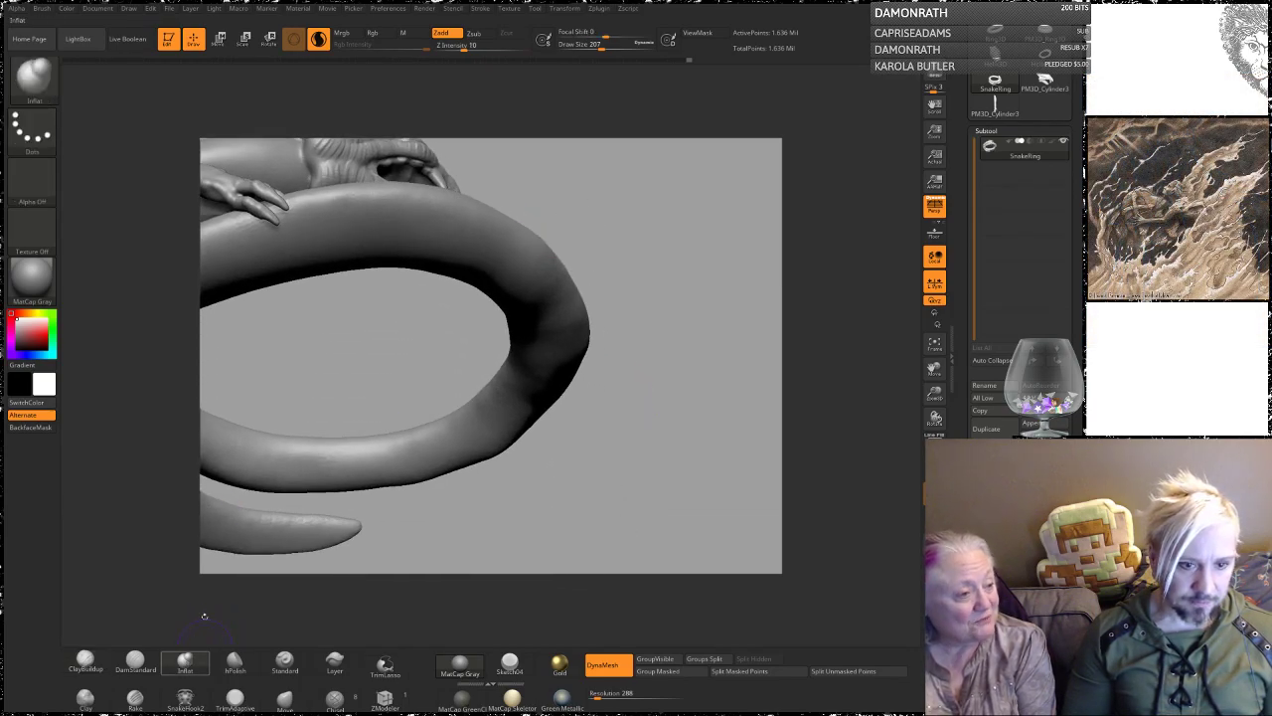
mouse_move(585, 260)
mouse_down()
mouse_move(607, 220)
mouse_move(609, 242)
mouse_up()
right_drag(609, 240, 441, 292)
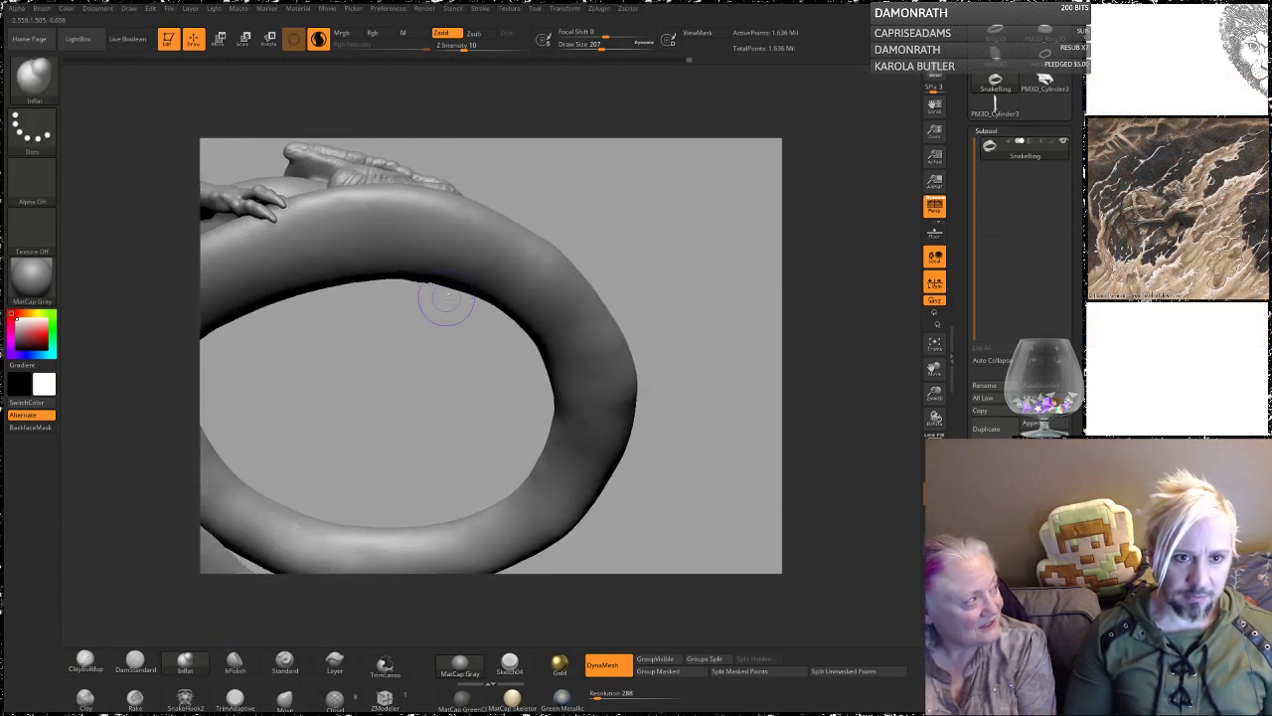
key(space)
drag(458, 291, 468, 291)
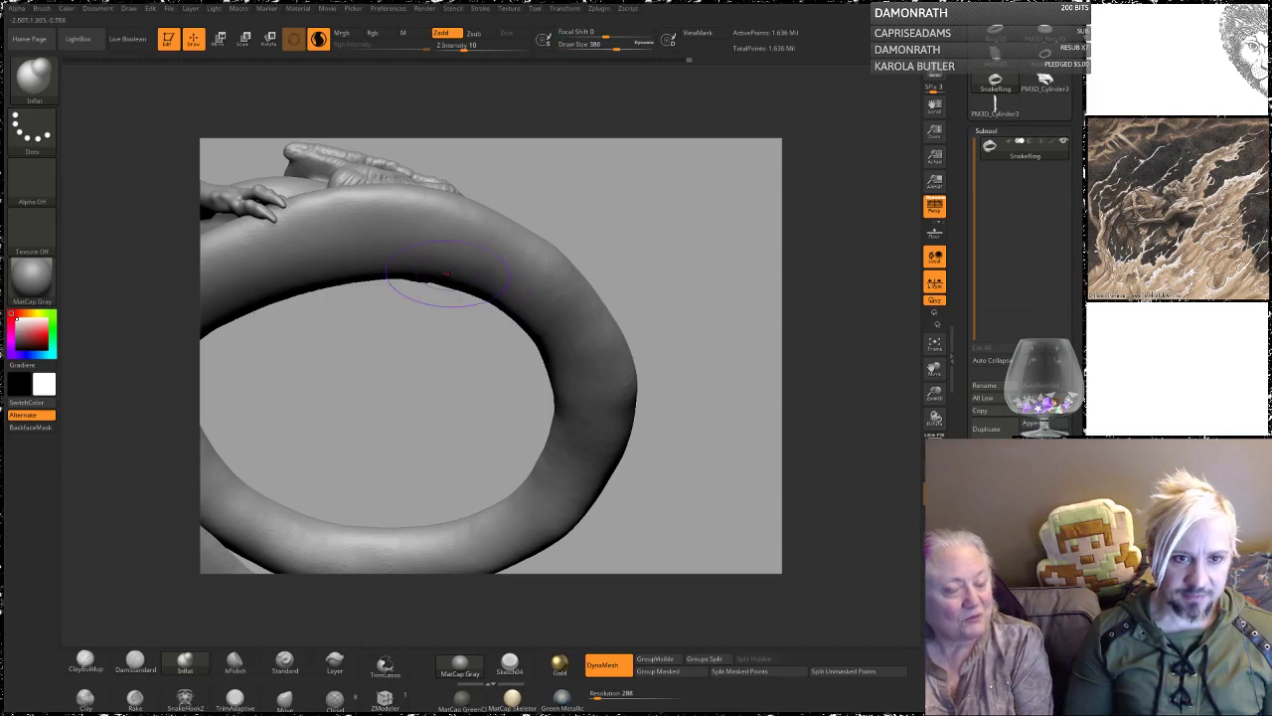
drag(420, 232, 518, 268)
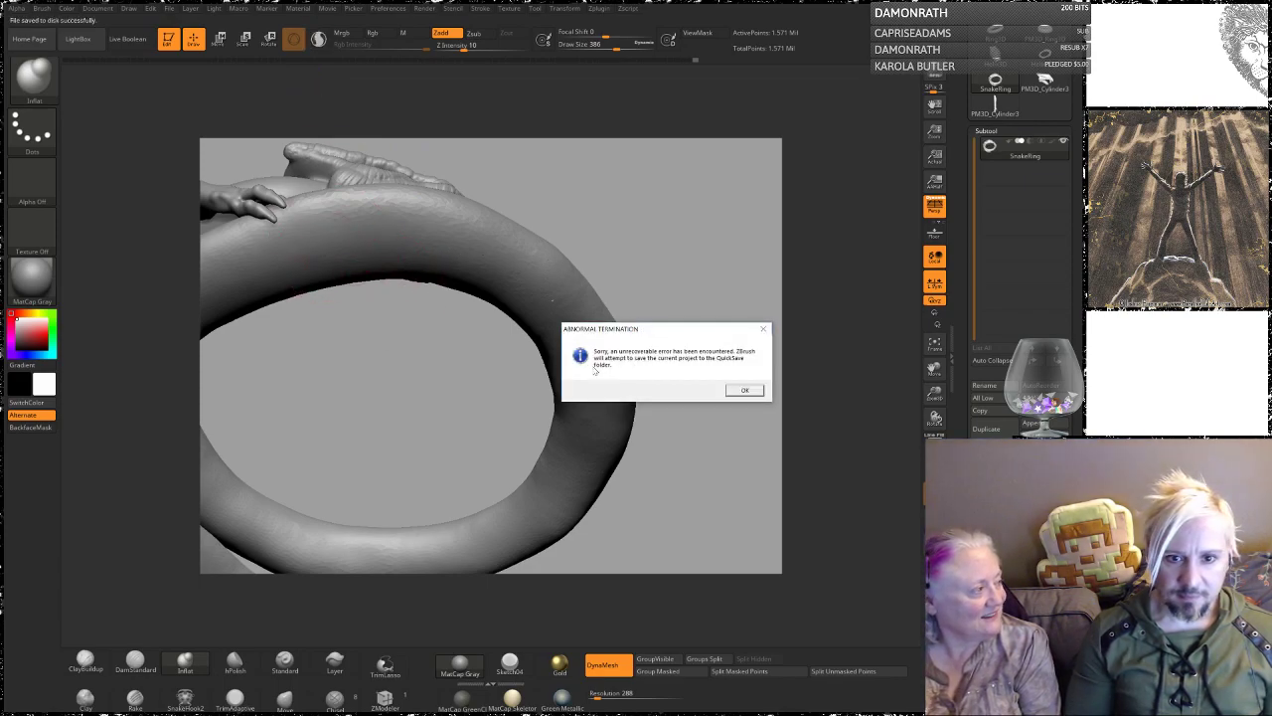
click(744, 392)
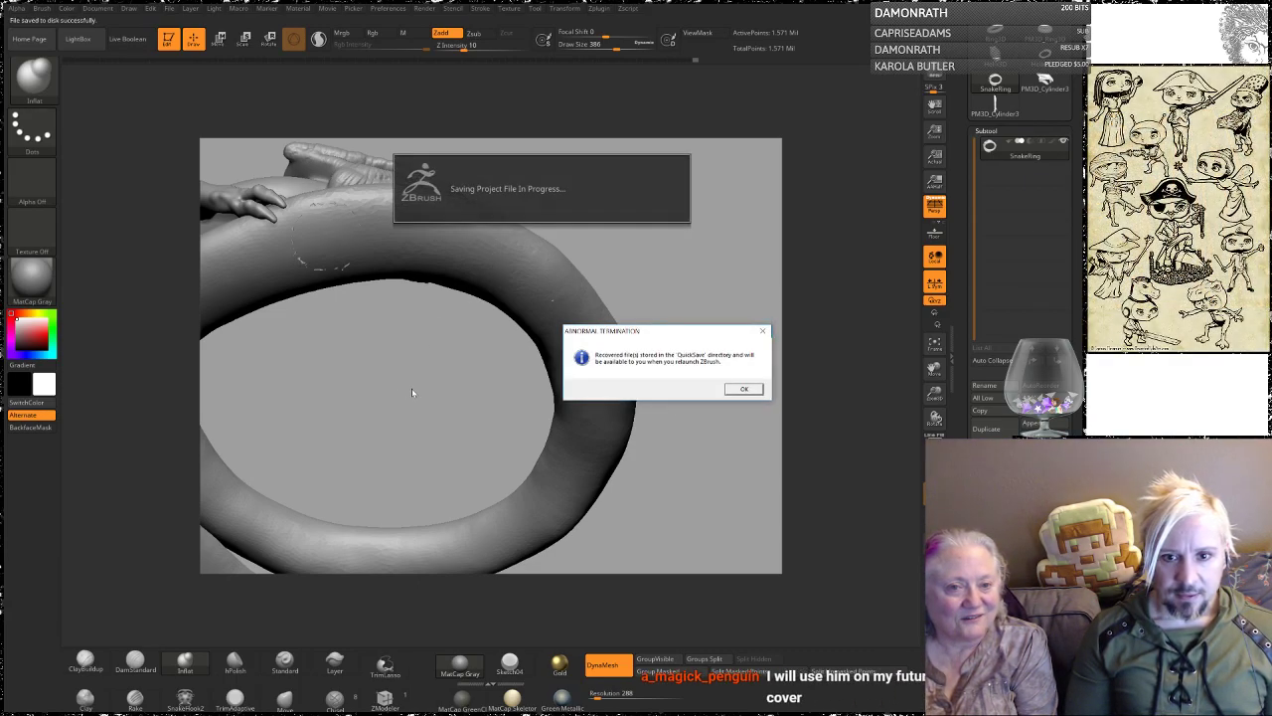
Step: Dismiss the abnormal termination notices and close the startup home page
click(740, 389)
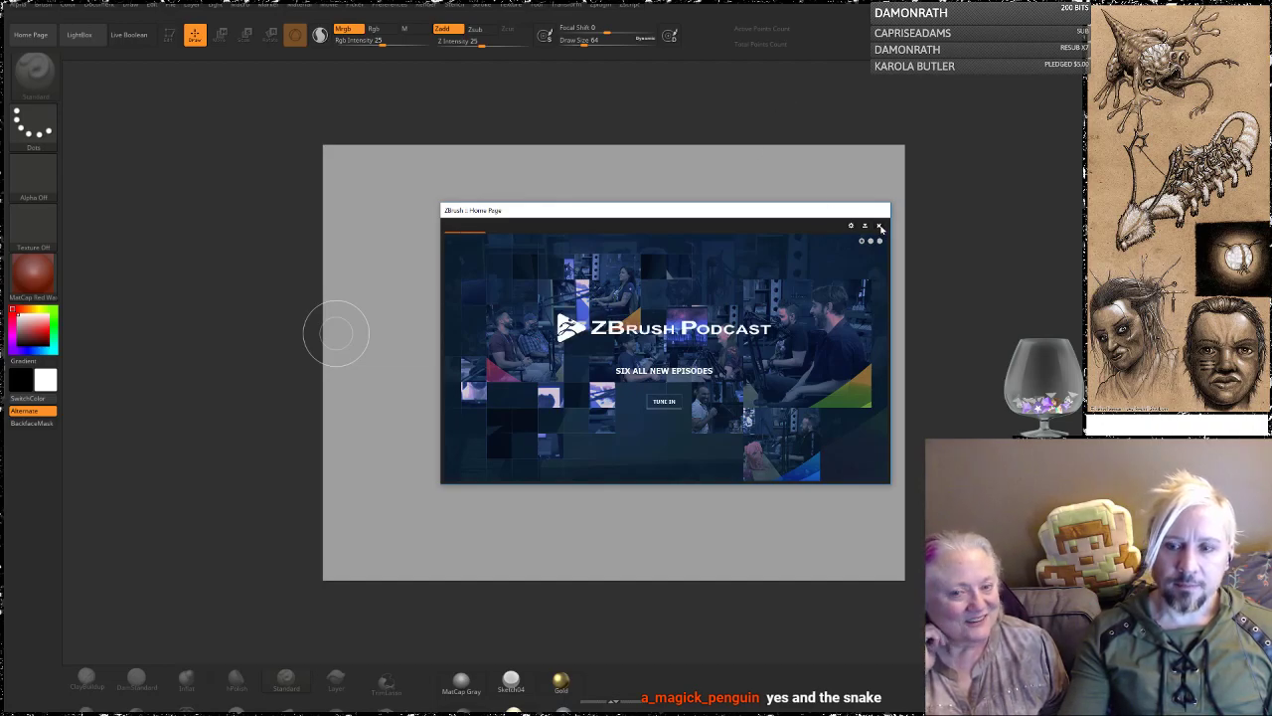
click(880, 226)
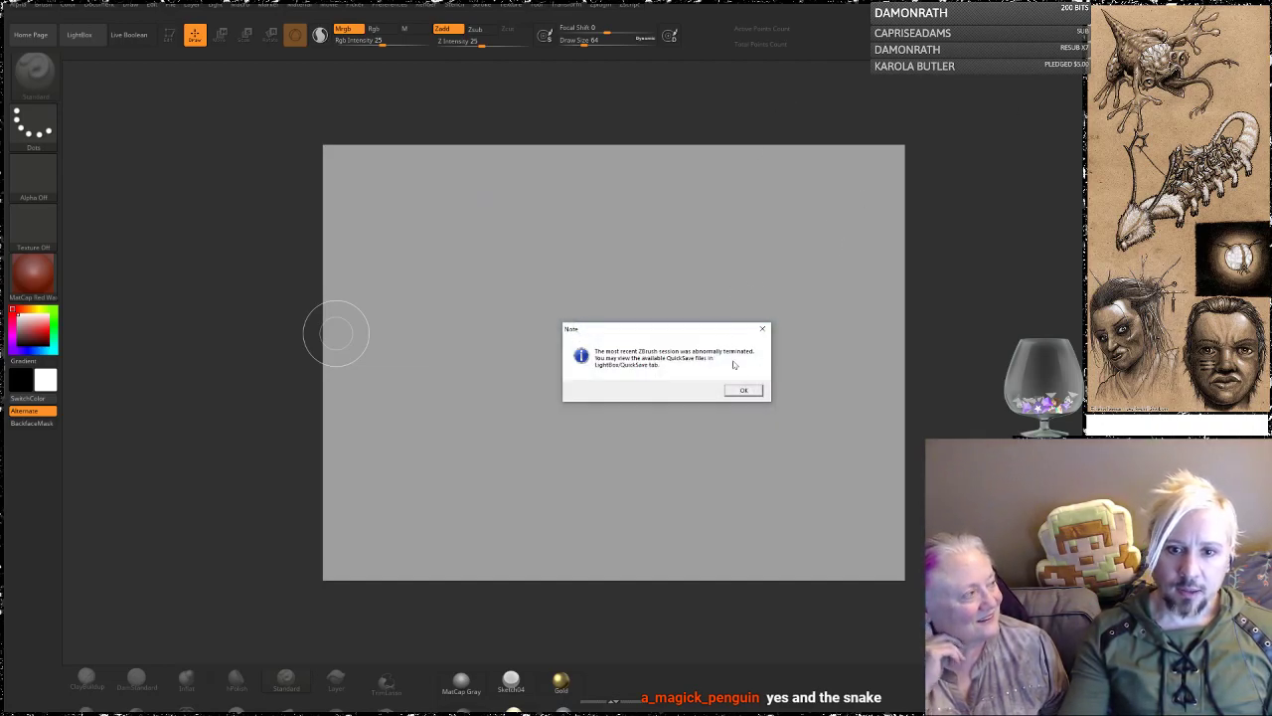
click(744, 389)
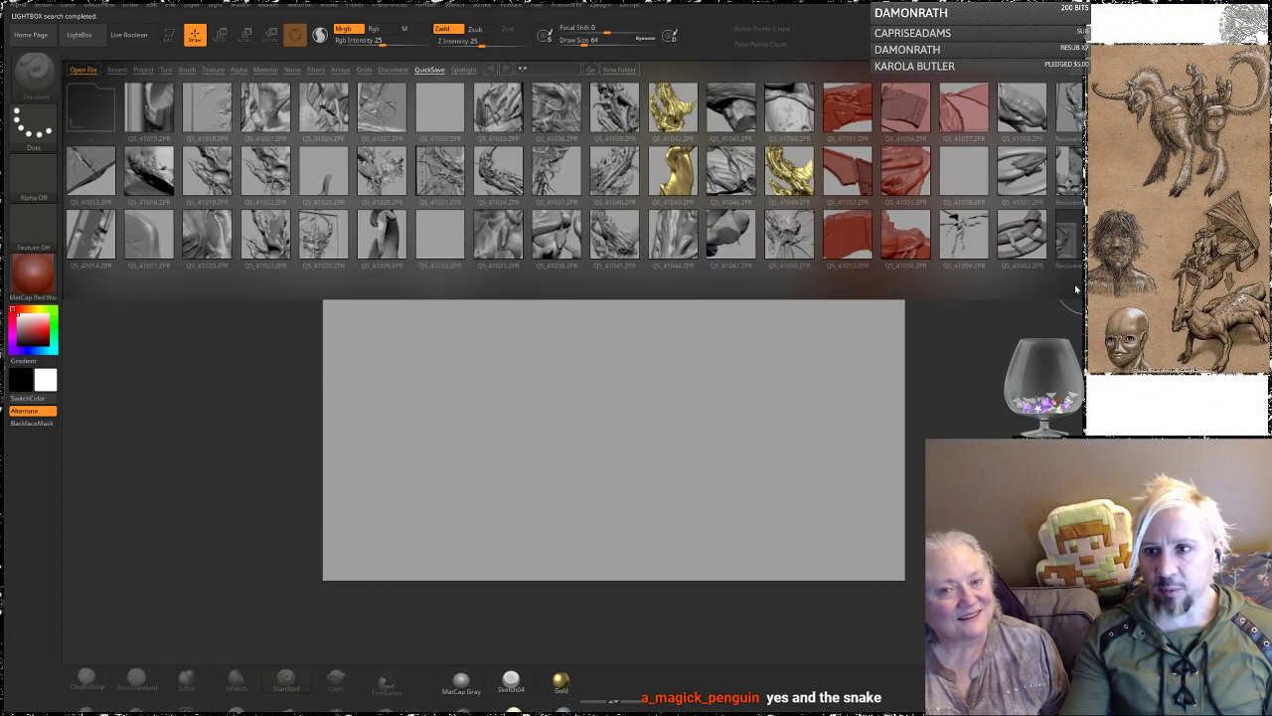
Step: Load Recovered_Tool.ZTL from the QuickSave files, place it on the canvas in Edit mode and close LightBox
drag(1081, 275, 881, 286)
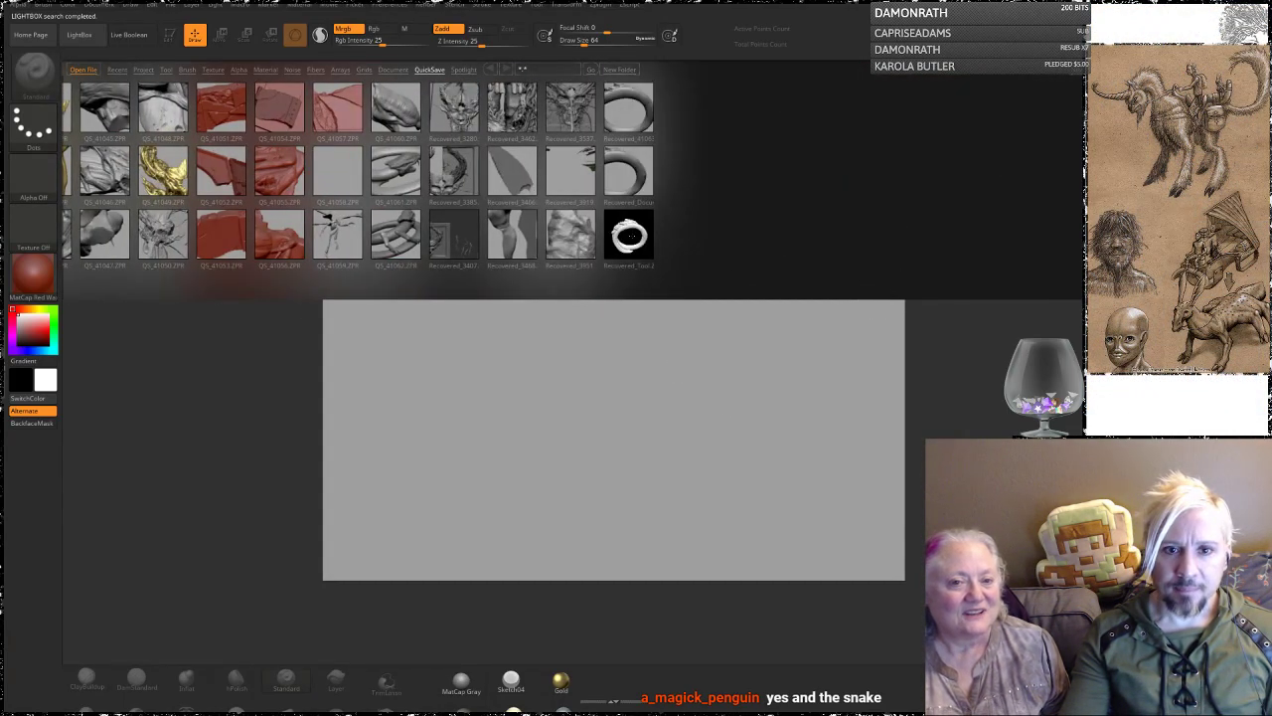
double_click(630, 236)
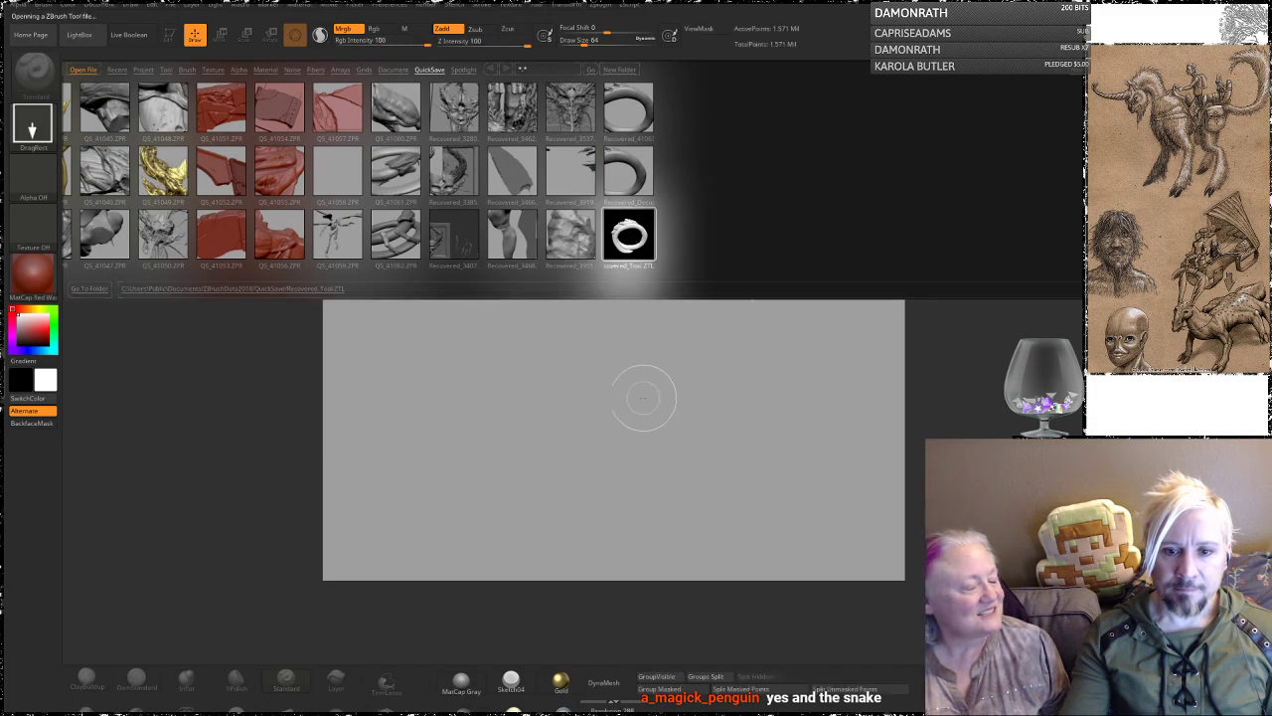
drag(659, 448, 663, 466)
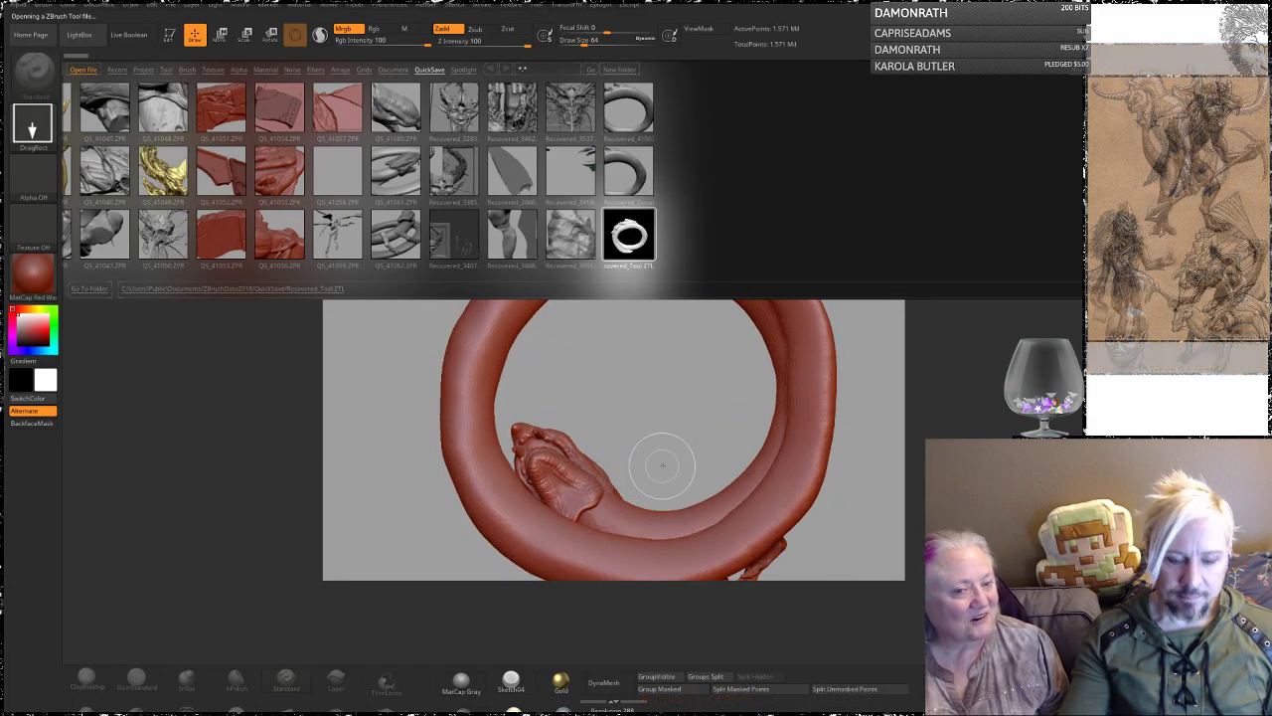
key(t)
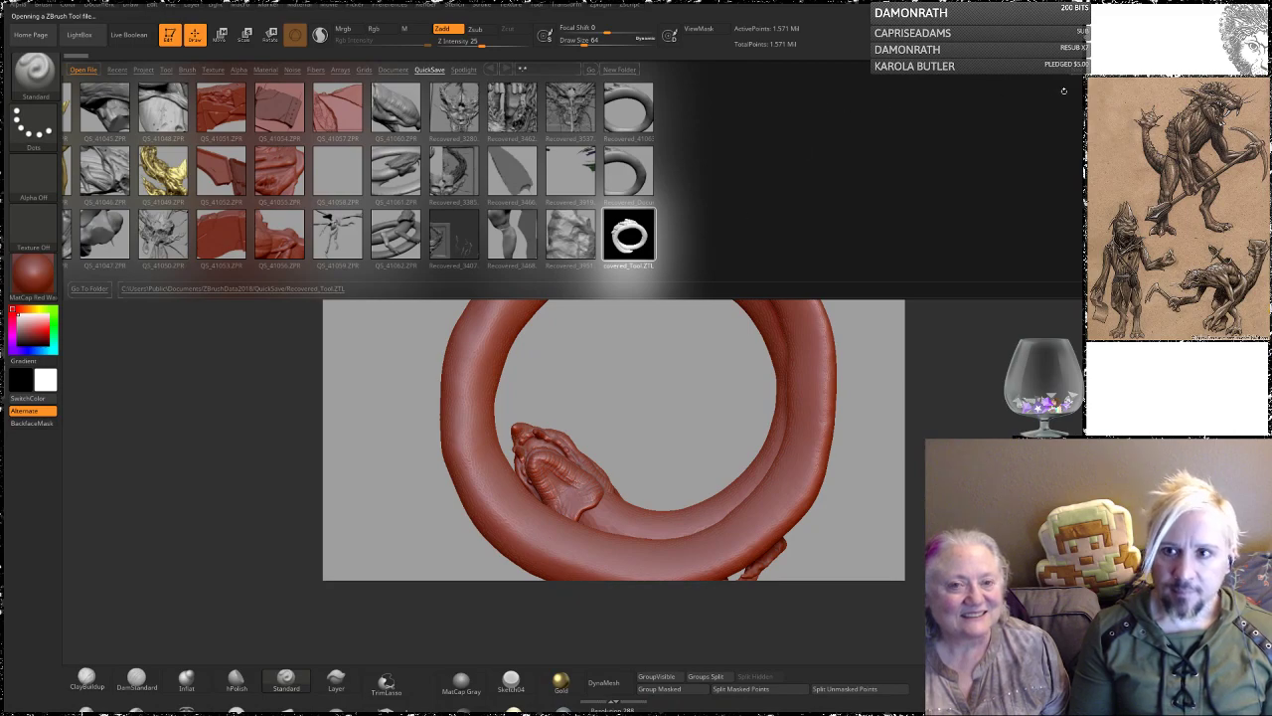
key(comma)
drag(806, 159, 696, 187)
drag(599, 376, 645, 203)
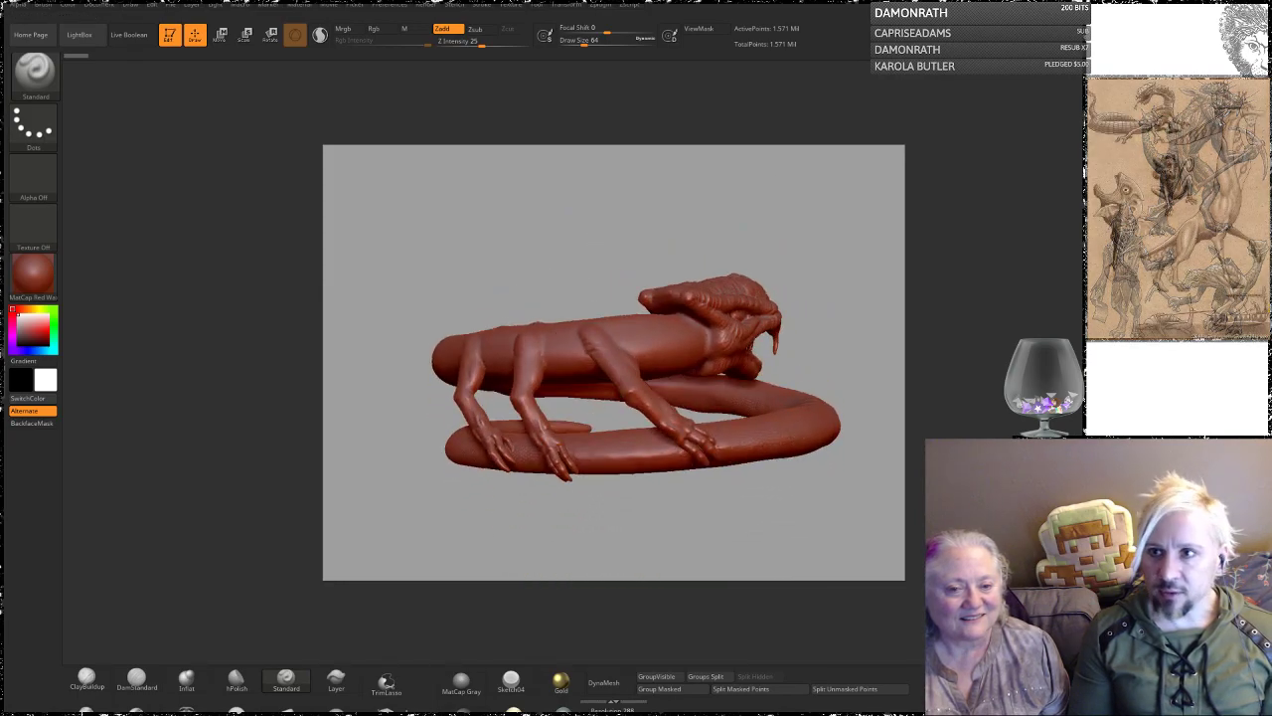
Step: Restore the program window from its maximized size, reposition it against the desktop's upper edge and stretch it to the full screen height
click(1247, 2)
click(1247, 2)
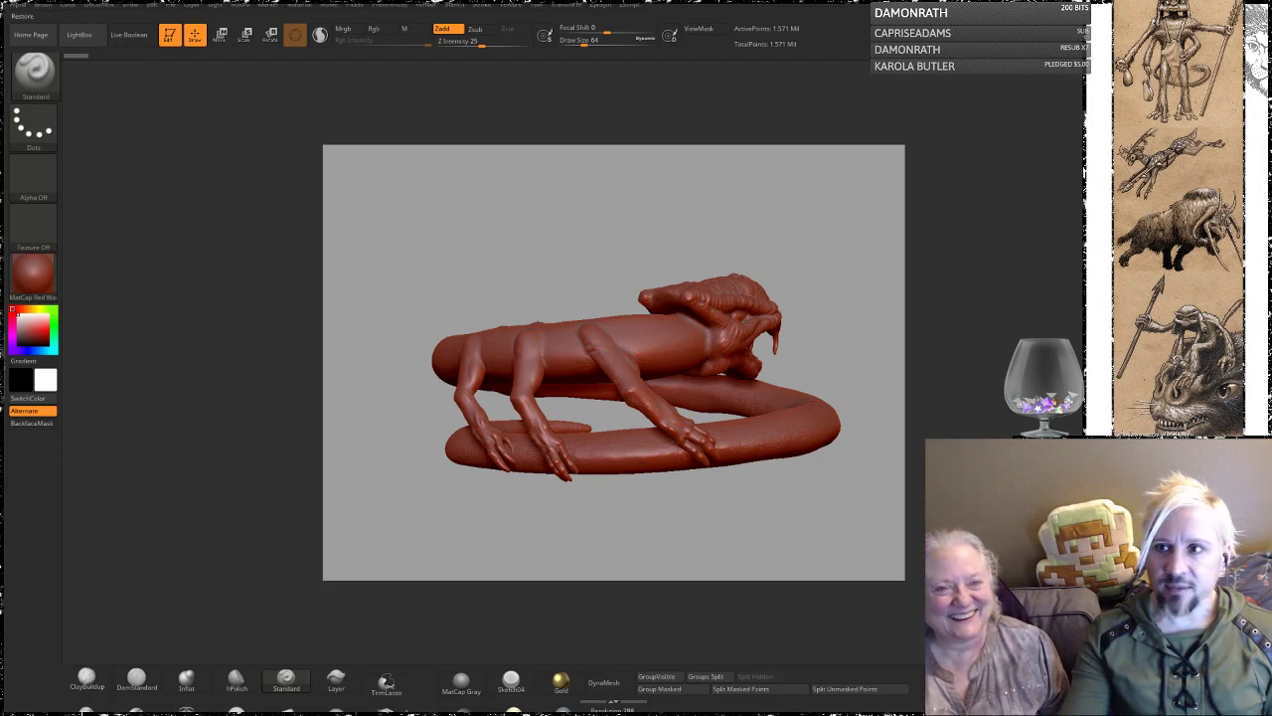
drag(197, 0, 444, 501)
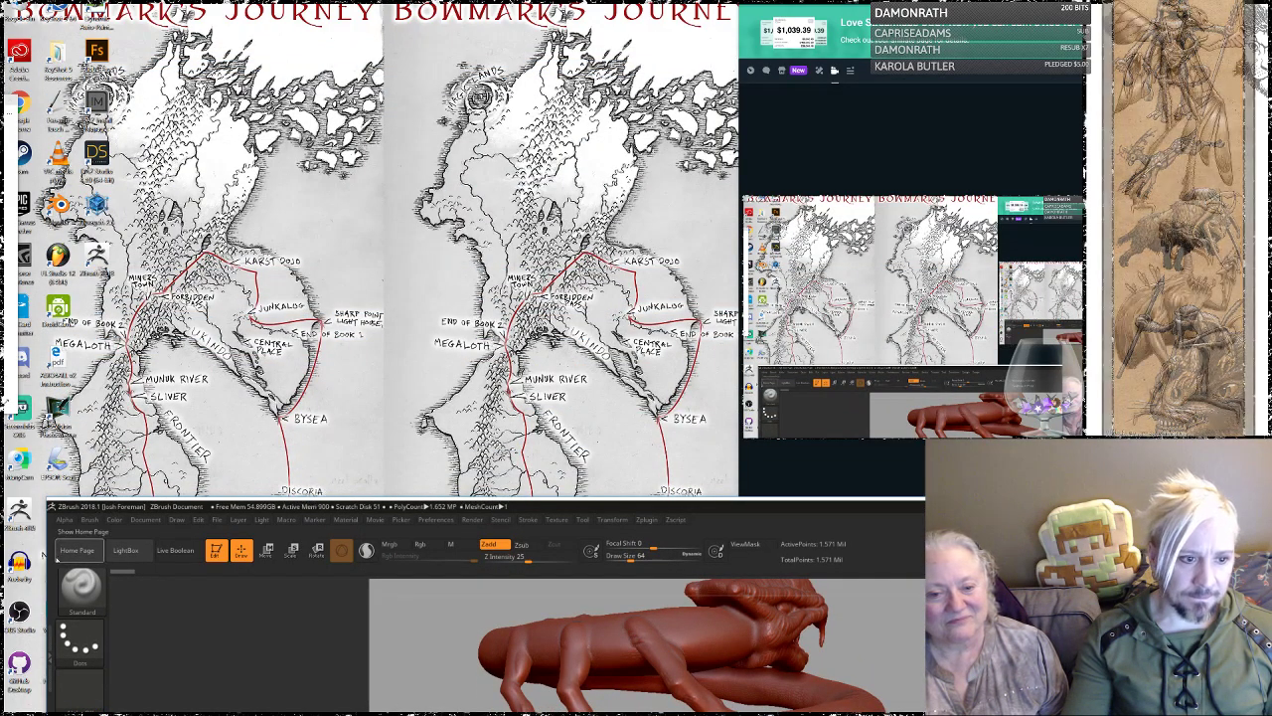
click(48, 557)
drag(218, 507, 143, 0)
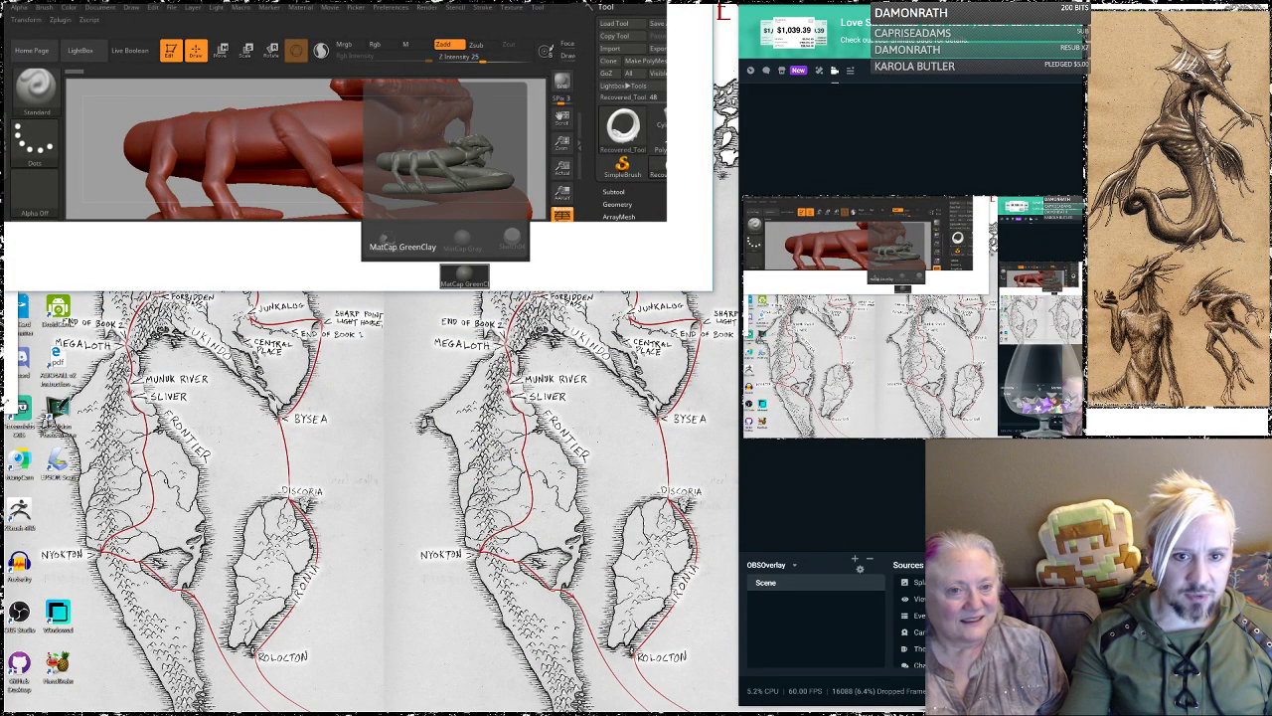
drag(563, 290, 614, 709)
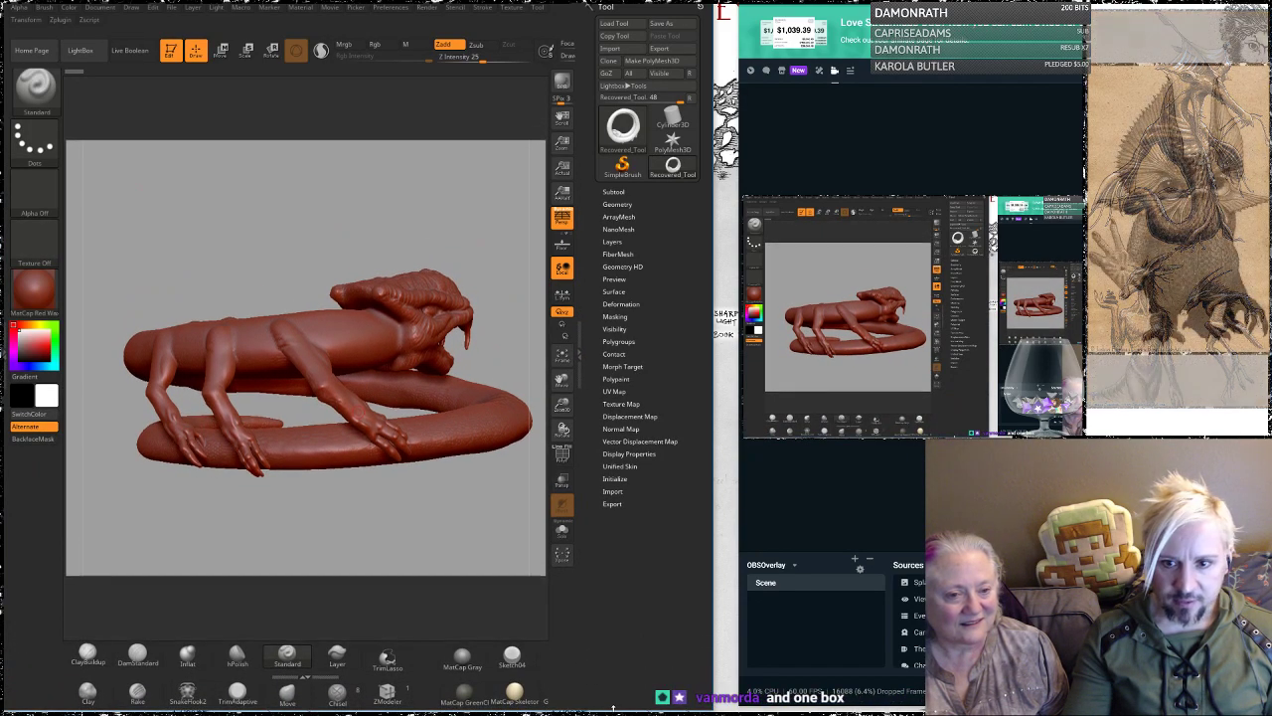